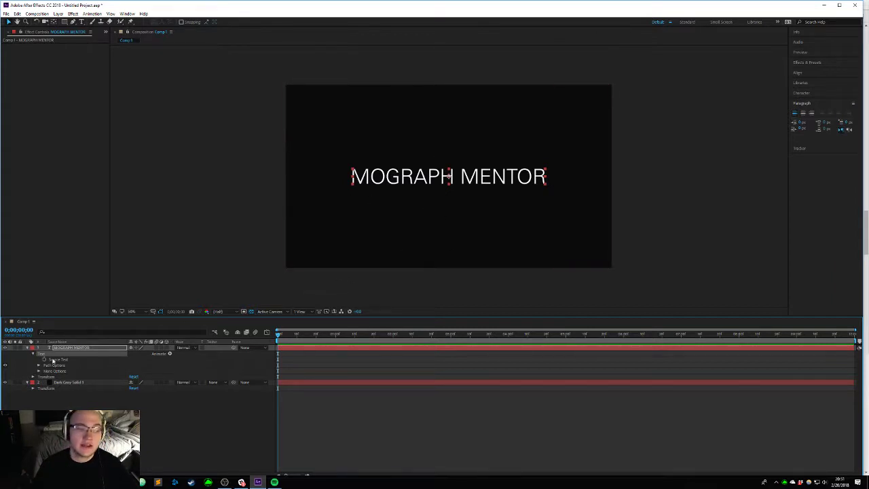
Step: Keyframe the MOGRAPH MENTOR layer's Source Text at 0;00;00;00 and change the text to HELLO at 0;00;01;25
left_click(44, 359)
left_click_drag(278, 342, 383, 336)
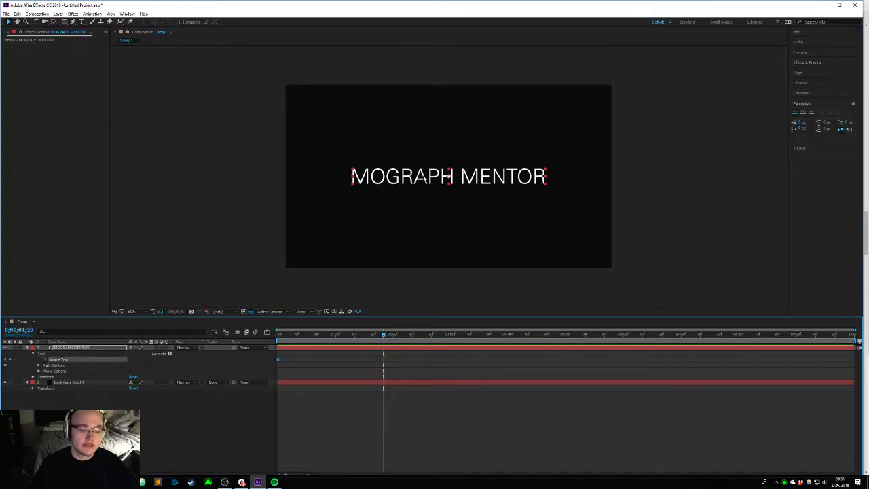
double_click(435, 177)
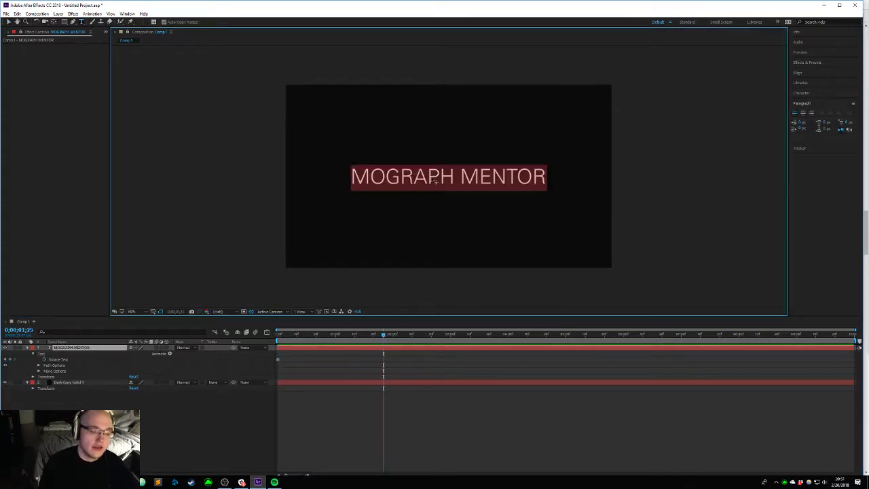
type("HELLO")
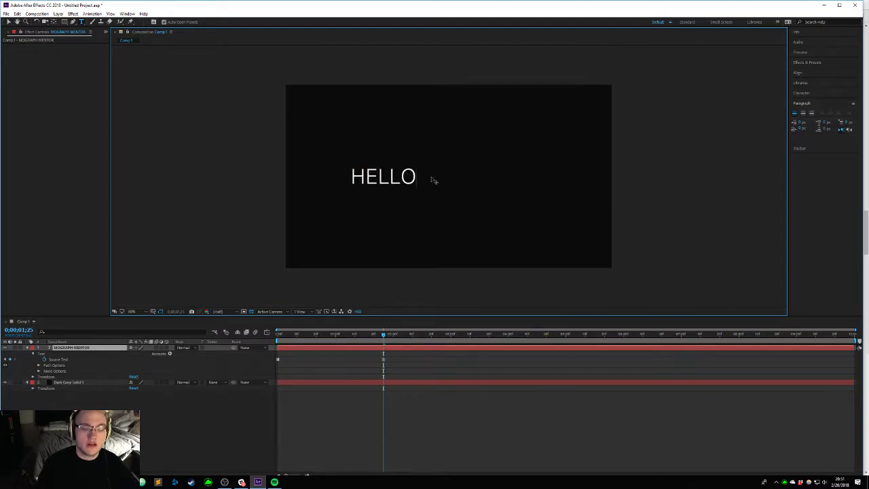
key("ctrl+Return")
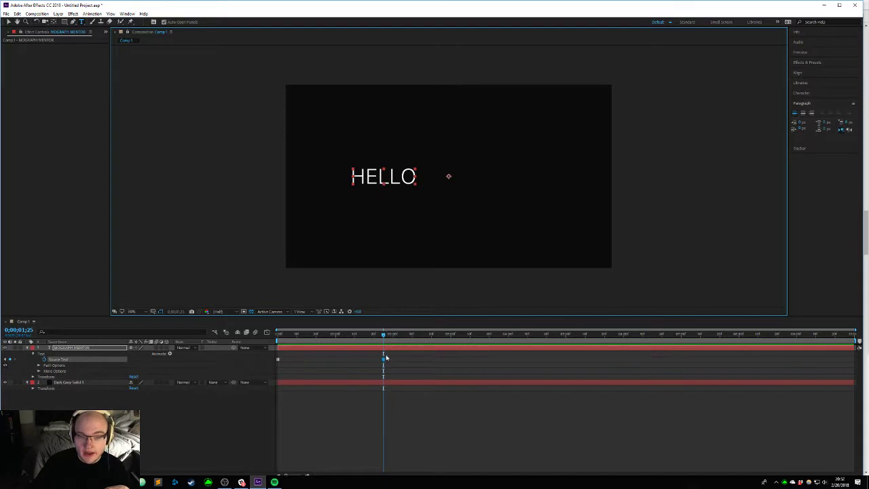
mouse_move(386, 354)
left_mouse_down()
mouse_move(375, 369)
mouse_move(385, 357)
mouse_move(382, 364)
left_mouse_up()
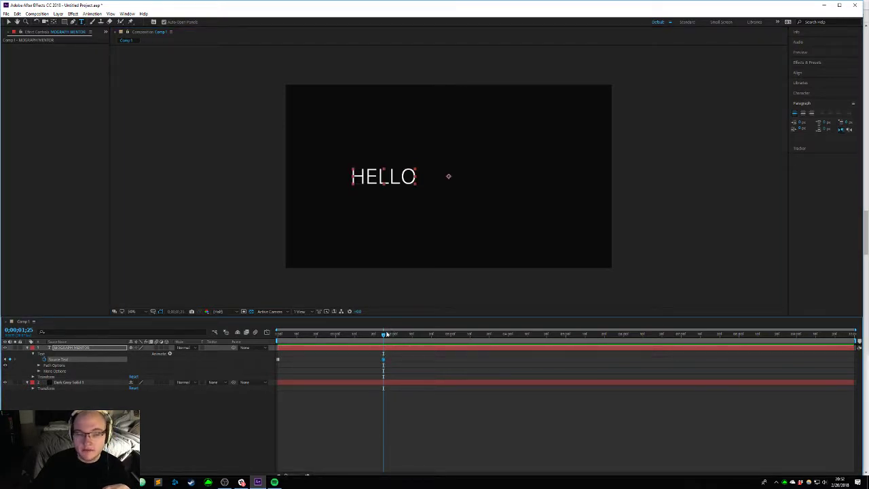
Step: Scrub through the timeline around 0;00;01;25 to check how the text switches between the two Source Text keyframes
left_click_drag(386, 334, 186, 345)
left_click_drag(276, 350, 376, 348)
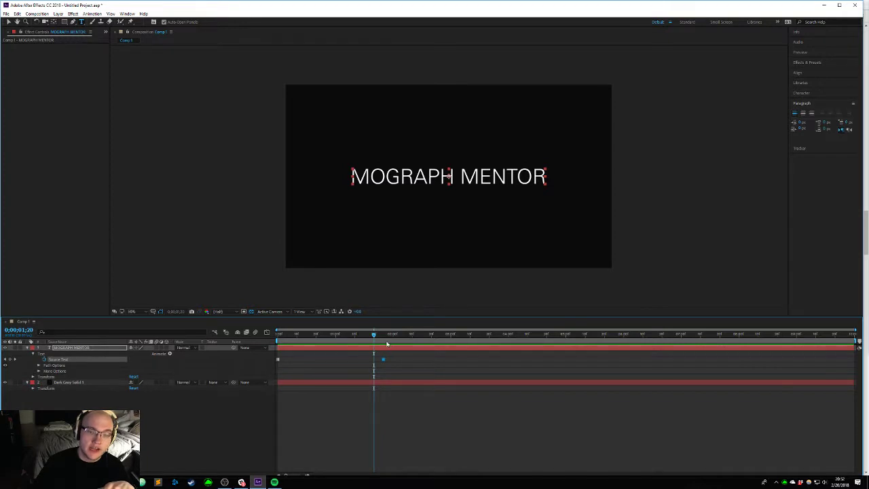
left_click(384, 333)
left_click_drag(384, 334, 418, 334)
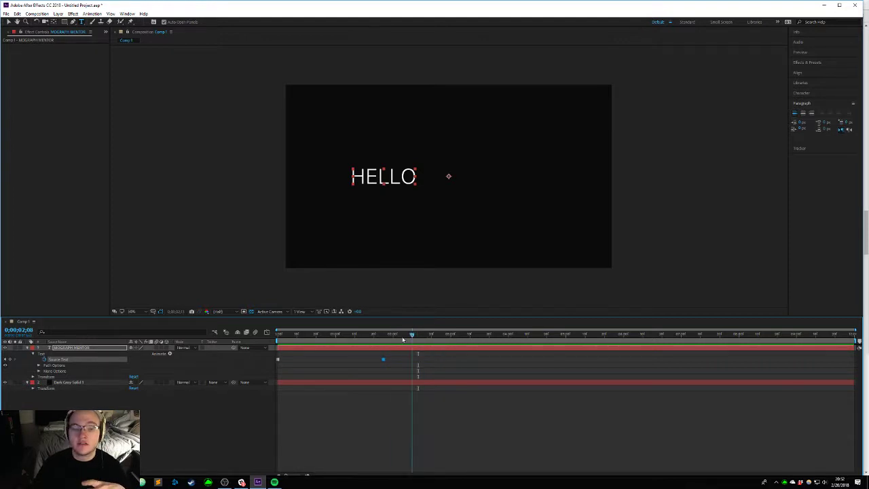
left_click(374, 334)
left_click_drag(377, 341, 317, 323)
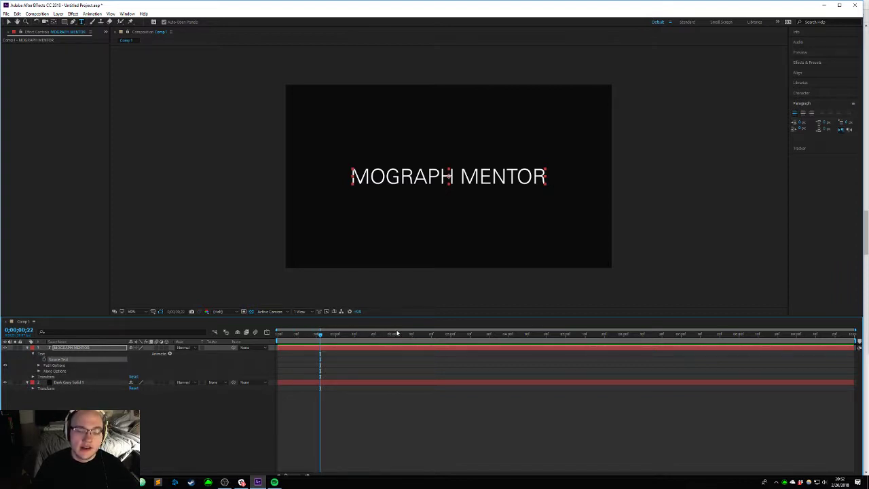
Step: Replace the layer's text with THIS IS A SENTENCE and enable Source Text keyframing at 0;00;04;01
left_click_drag(397, 334, 510, 342)
double_click(436, 178)
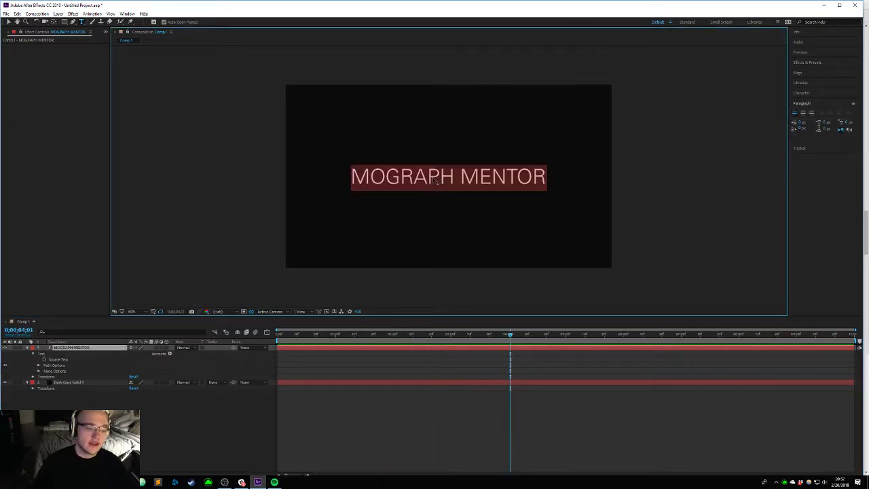
type("THIS IS A S")
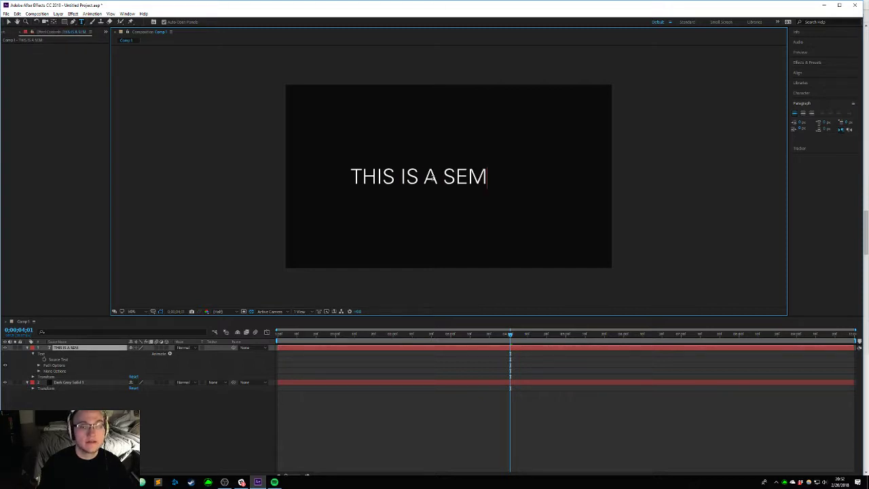
type("ENTENCE")
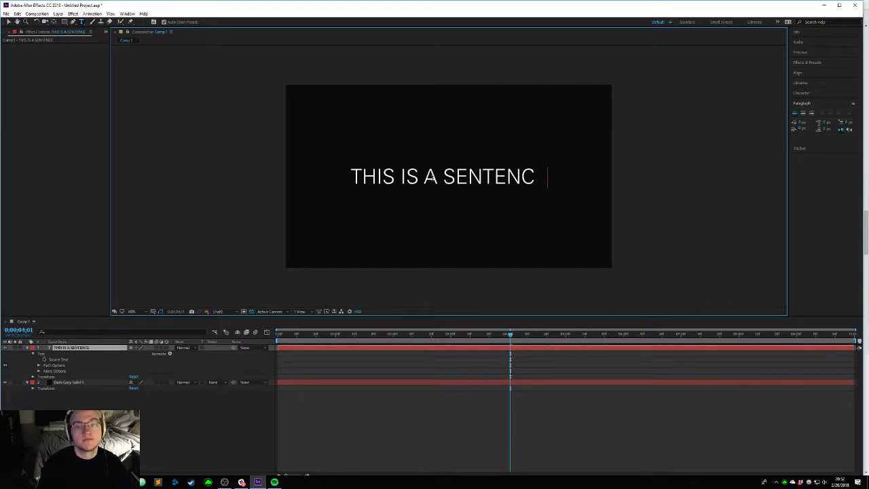
key("Escape")
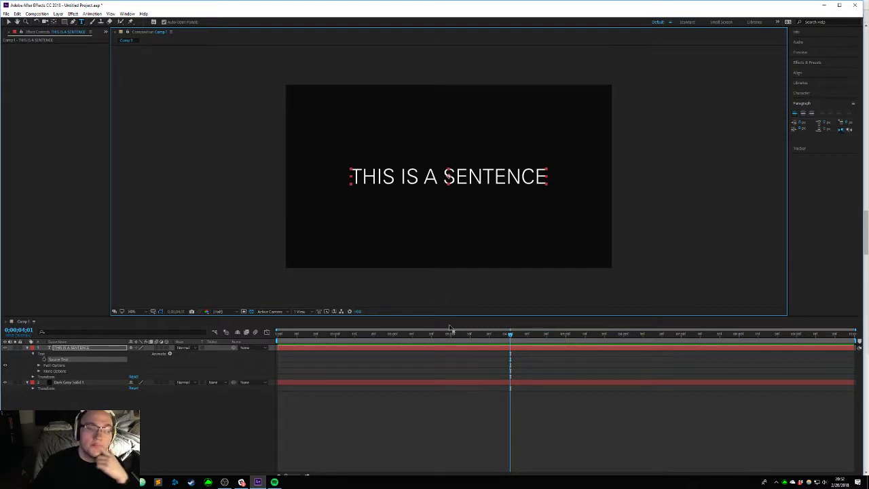
left_click(45, 359)
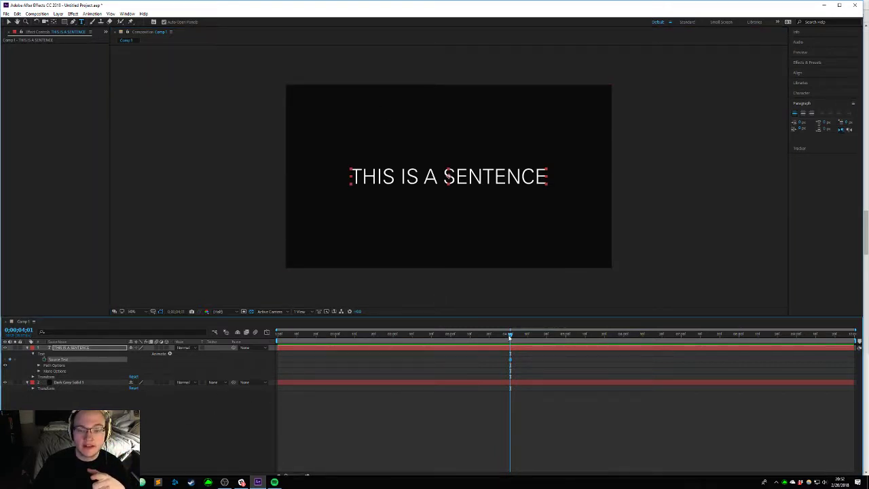
Step: At 0;00;03;02, delete the last word so the Source Text keyframe reads THIS IS A
left_click_drag(510, 335, 455, 335)
left_click_drag(437, 179, 597, 189)
key("BackSpace")
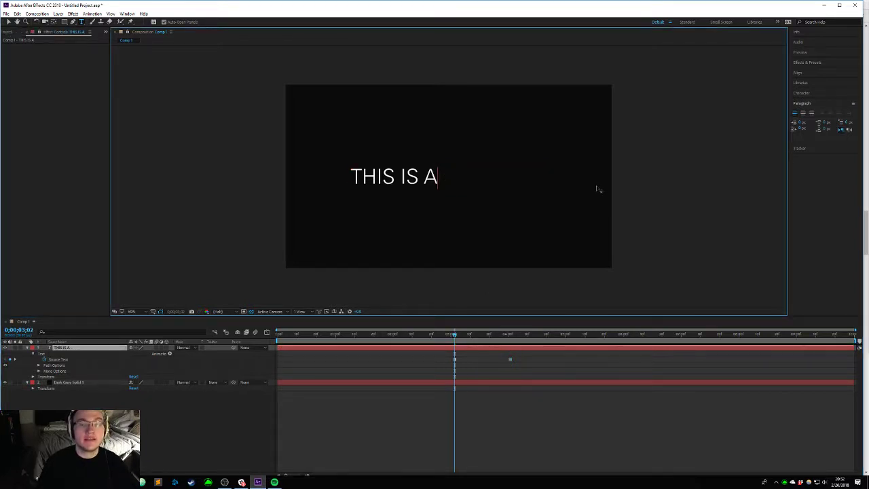
key("Escape")
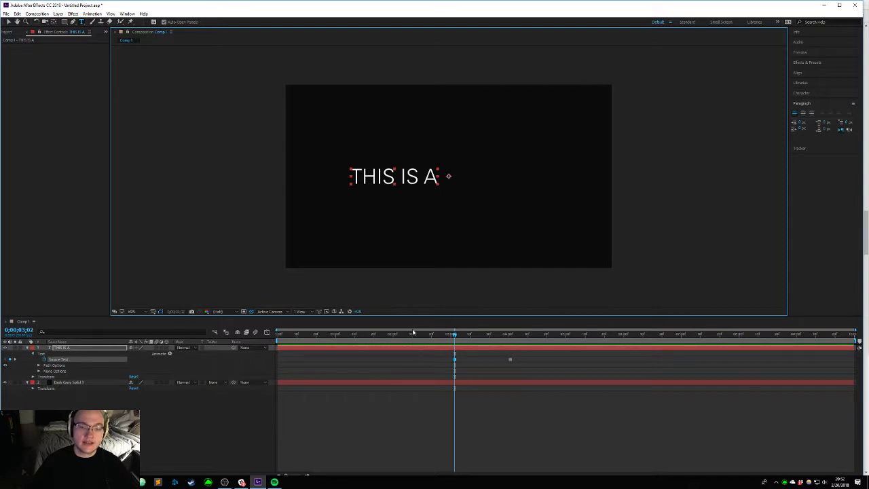
Step: At 0;00;02;00, shorten the text to THIS IS for another Source Text keyframe
left_click(393, 335)
left_click(438, 176)
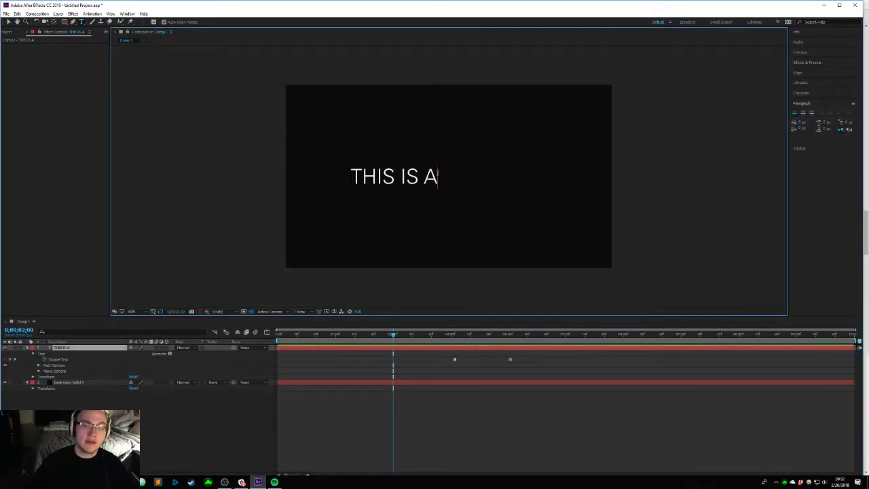
key("BackSpace")
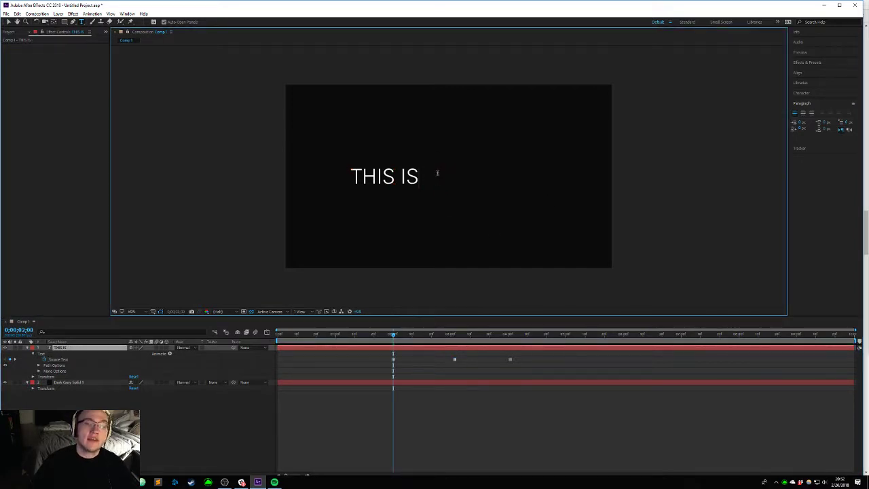
key("Escape")
Step: At 0;00;01;02, shorten the text to the single word THIS as a Source Text keyframe
left_click(340, 335)
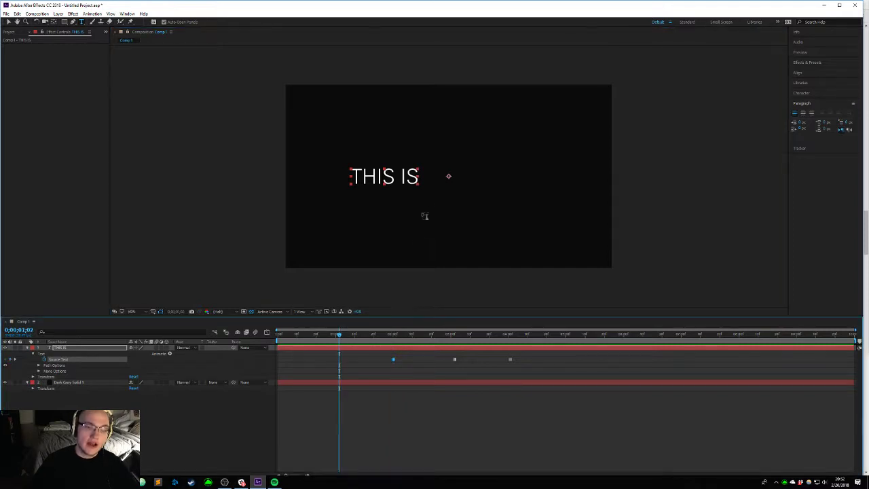
left_click(422, 178)
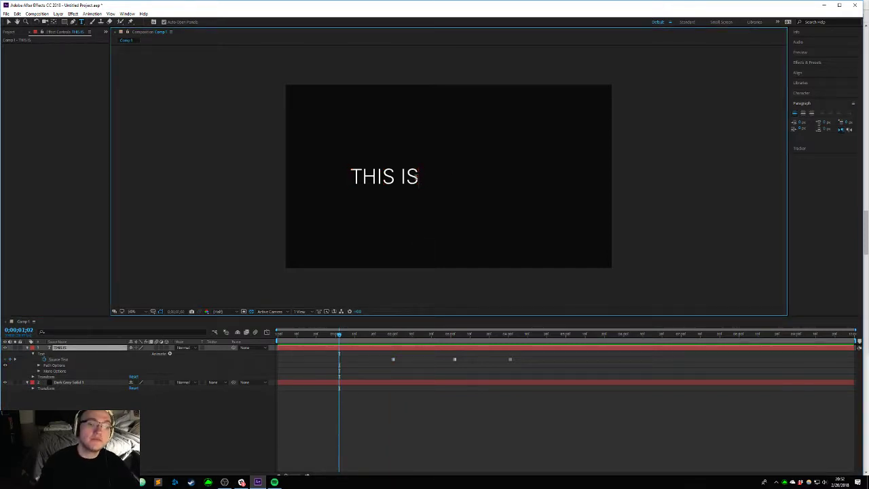
key("BackSpace")
key("Escape")
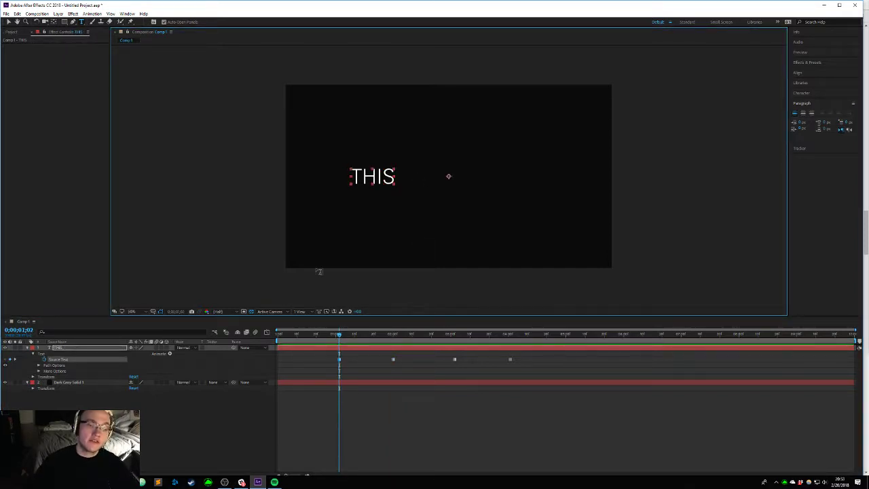
Step: Clear all the text at 0;00;00;05 and scrub through the timeline to preview the word-by-word reveal
left_click(287, 334)
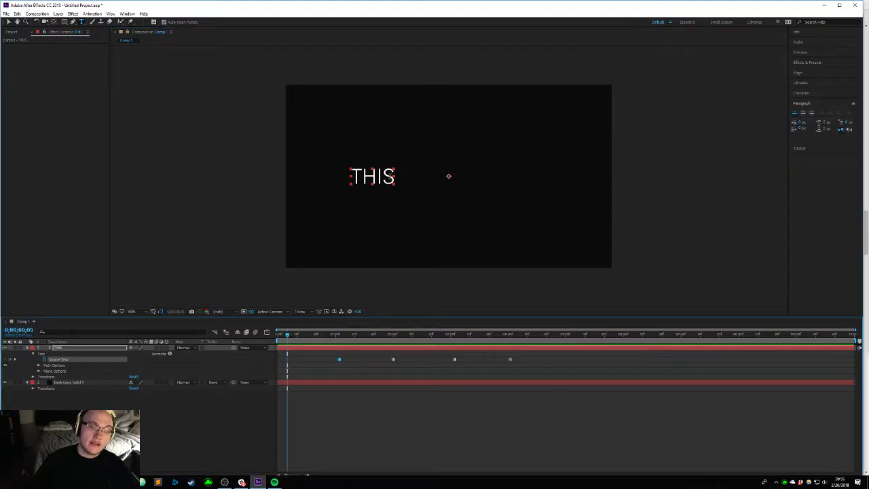
double_click(392, 178)
key("BackSpace")
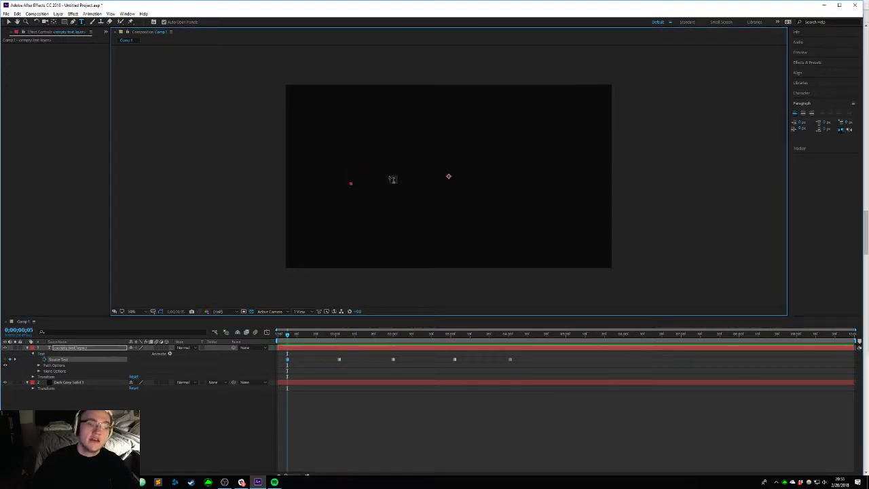
left_click_drag(290, 336, 551, 326)
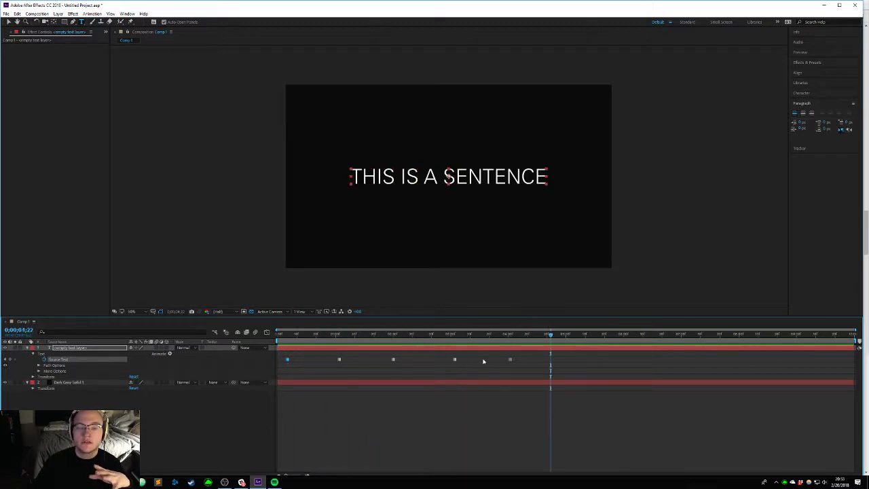
Step: Change the text of the keyframe at 0;00;02;00 to THIS IS A
left_click_drag(549, 334, 394, 336)
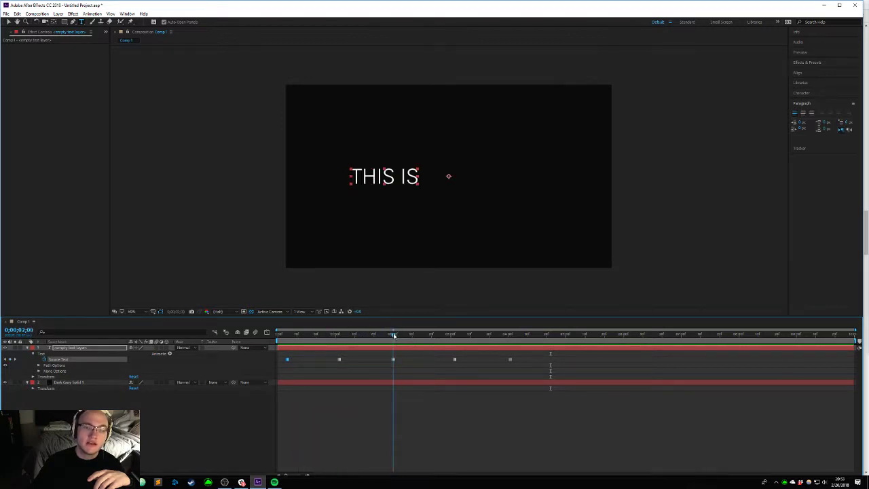
left_click(414, 179)
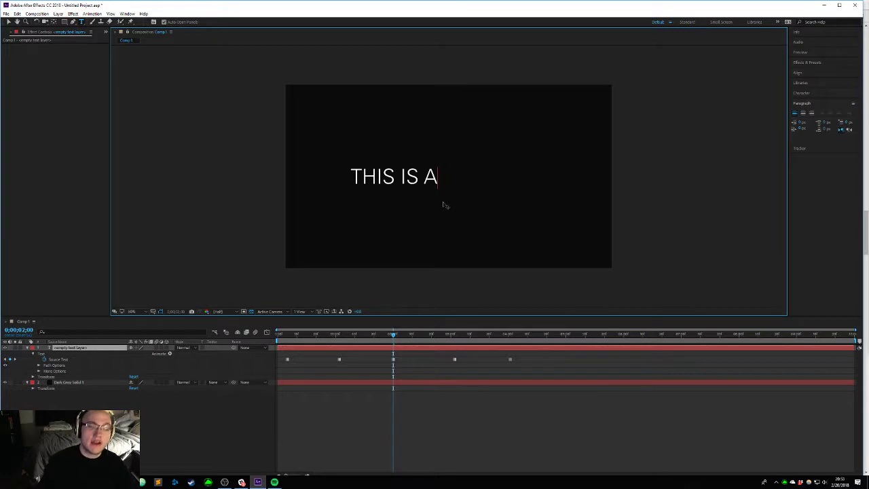
type("A")
key("KP_Enter")
Step: At 0;00;02;04, replace the final letter so the text reads THIS IS F
mouse_move(389, 338)
left_mouse_down()
mouse_move(522, 330)
mouse_move(468, 323)
mouse_move(389, 332)
mouse_move(401, 333)
left_mouse_up()
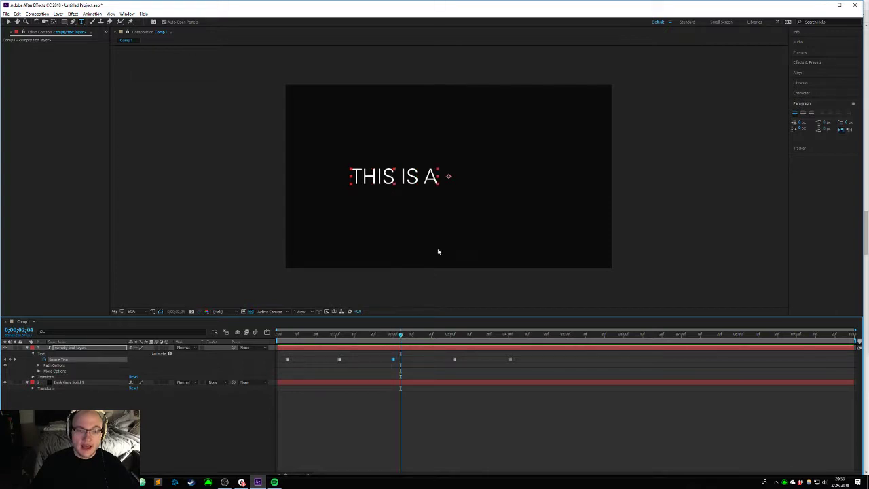
left_click(428, 172)
key("BackSpace")
type("F")
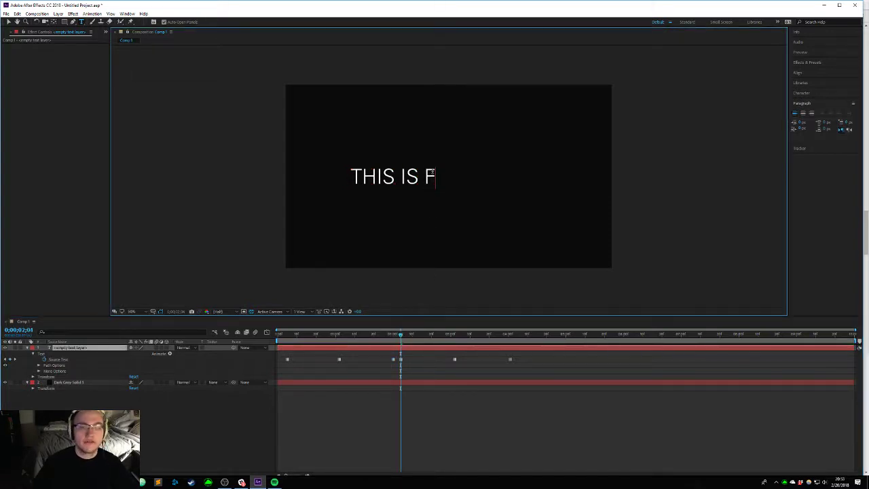
key("Escape")
Step: Move the Source Text keyframe at 0;00;02;04 back to 0;00;02;00 and scrub through the rest of the animation
left_click_drag(400, 337, 454, 336)
left_click_drag(401, 359, 392, 360)
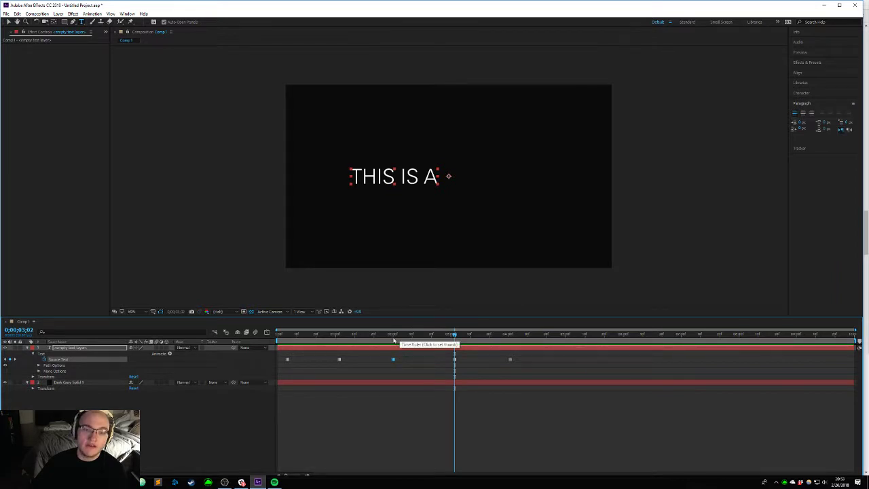
left_click(393, 337)
left_click_drag(393, 337, 511, 344)
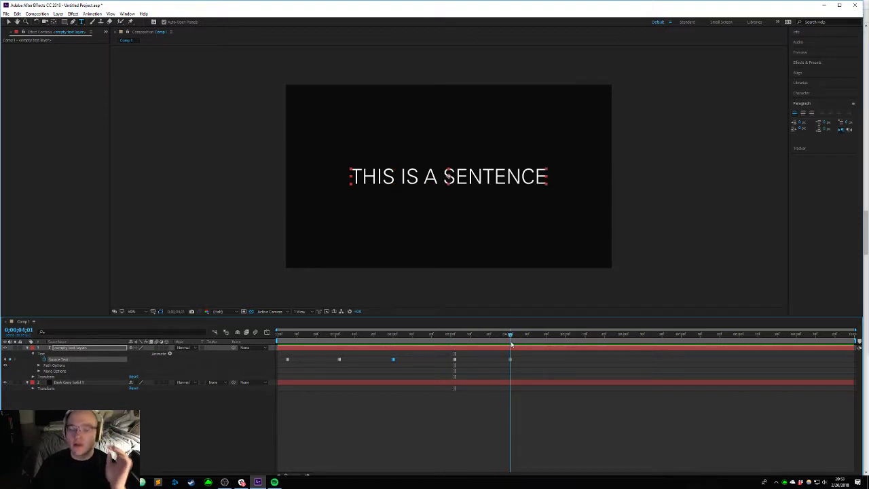
left_click_drag(510, 334, 542, 336)
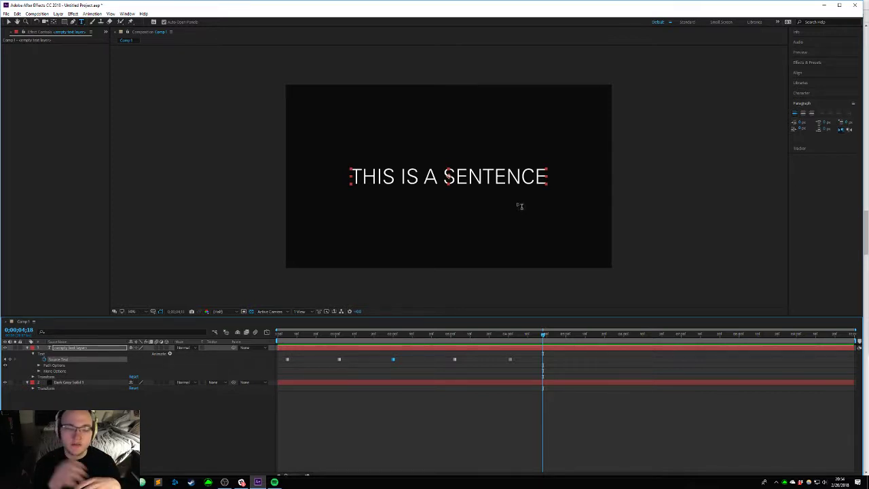
Step: Remove all Source Text keyframes from the text layer and expand its Path Options
left_click(44, 359)
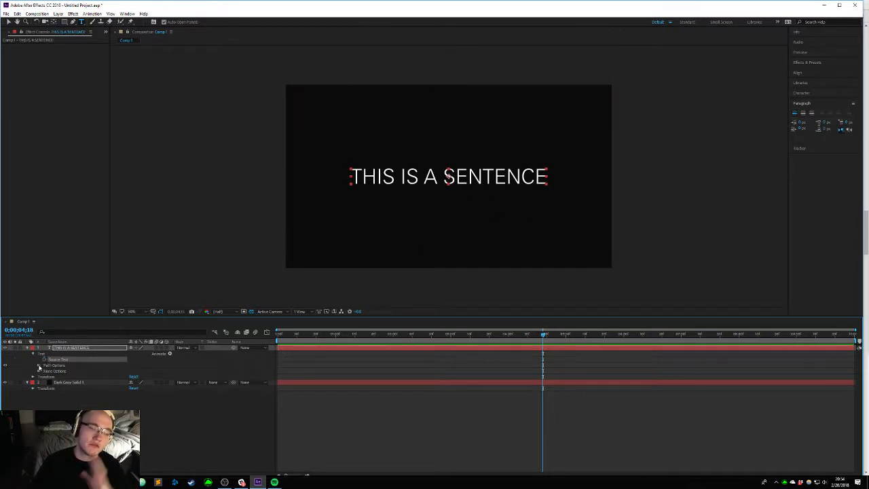
left_click(40, 365)
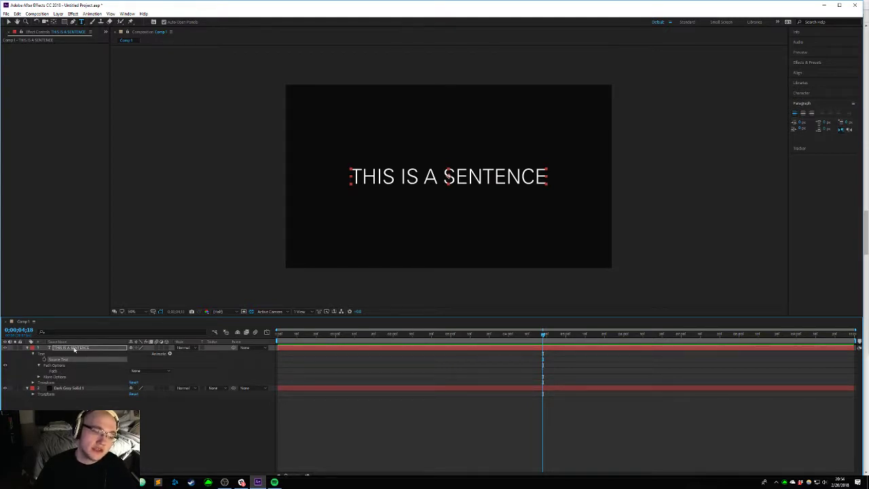
Step: Draw an open, curved four-point mask on the text layer with the Pen tool and set the text's Path option to Mask 1
left_click(61, 348)
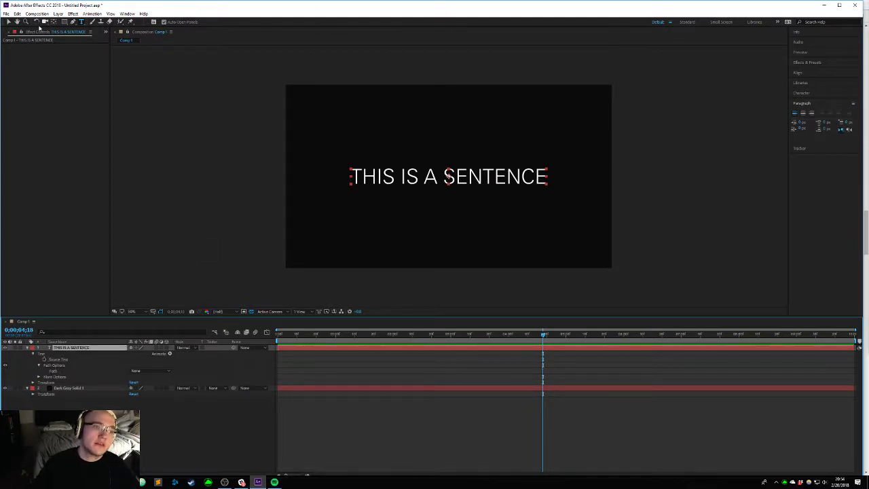
key("g")
left_click(371, 118)
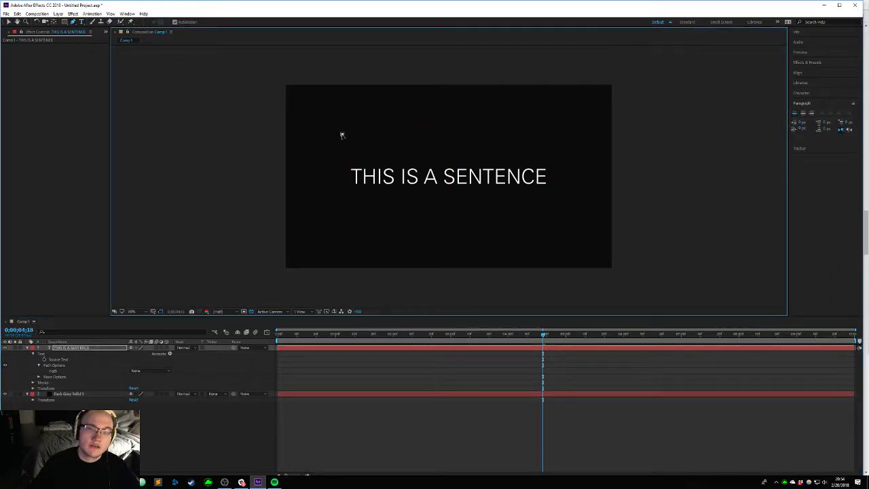
left_click(340, 136)
left_click(396, 114)
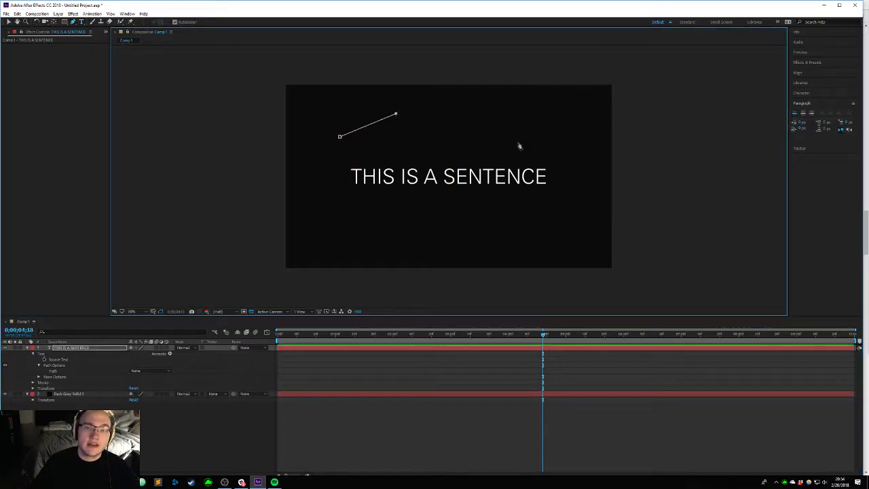
left_click(519, 141)
left_click(555, 240)
left_click(140, 371)
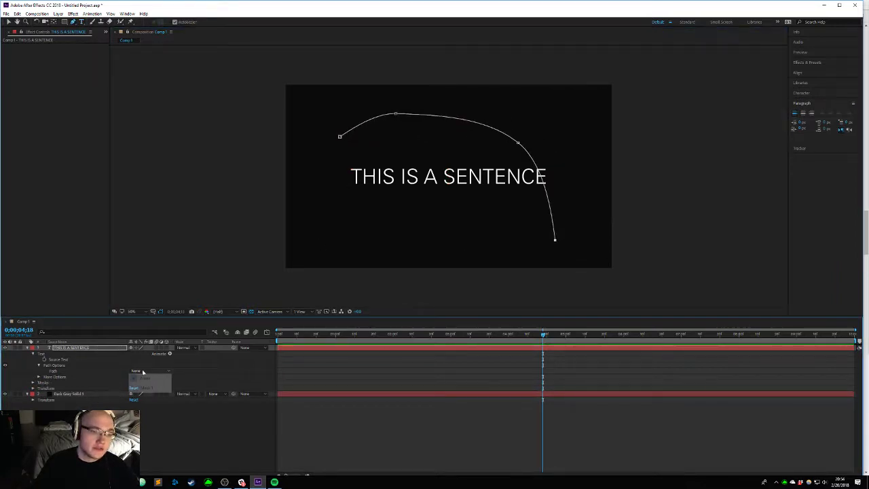
left_click(145, 387)
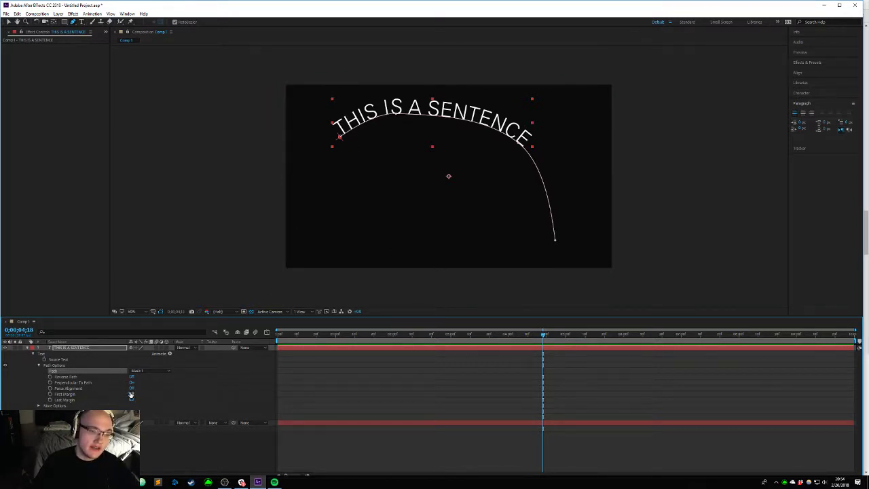
Step: Try out the First Margin and Force Alignment options of the text path, restoring each original setting
left_click_drag(131, 394, 178, 394)
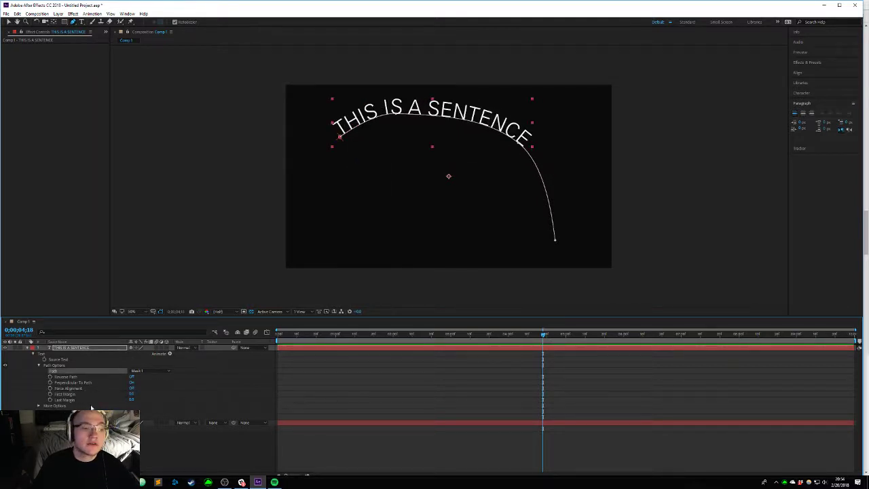
left_click(132, 387)
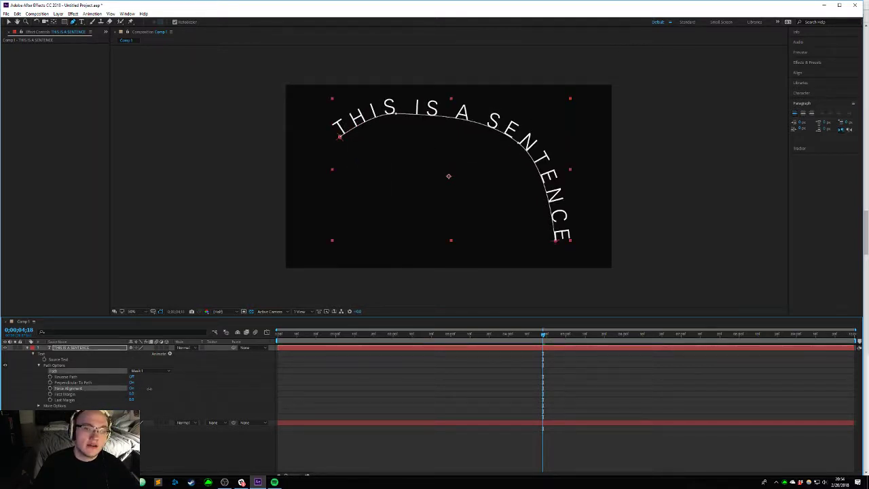
left_click(132, 388)
left_click(131, 388)
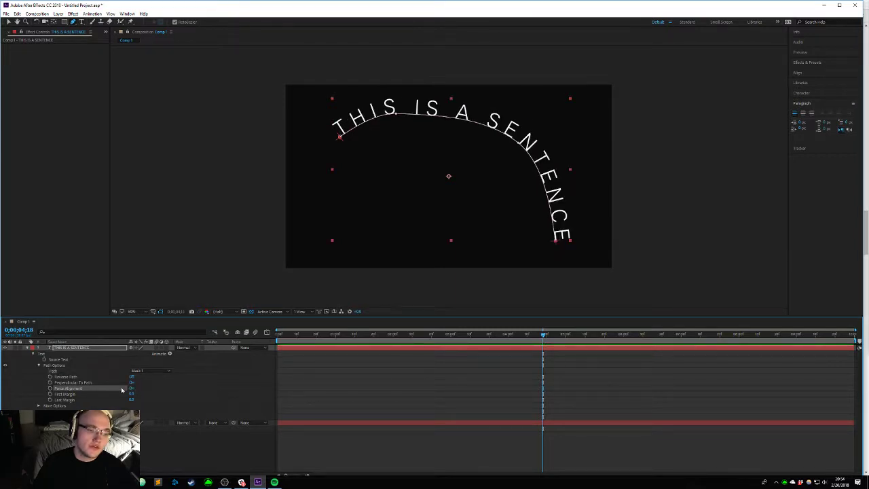
left_click(131, 388)
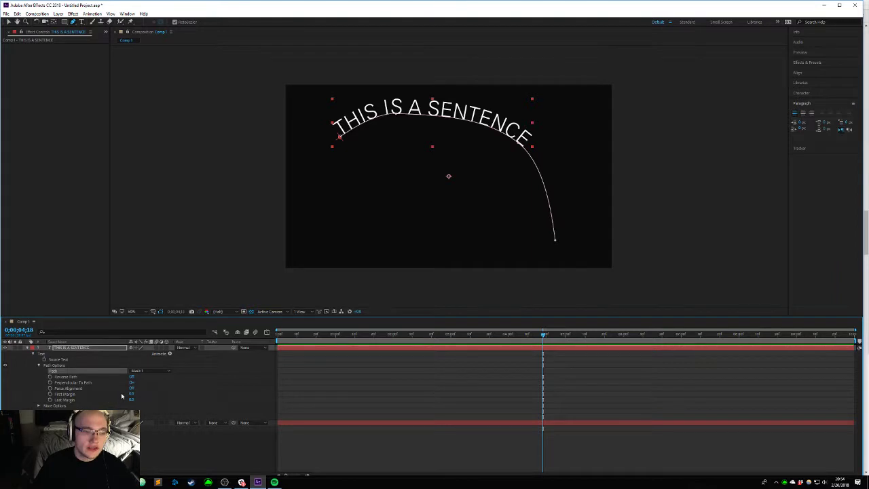
left_click_drag(132, 394, 591, 392)
key("ctrl+z")
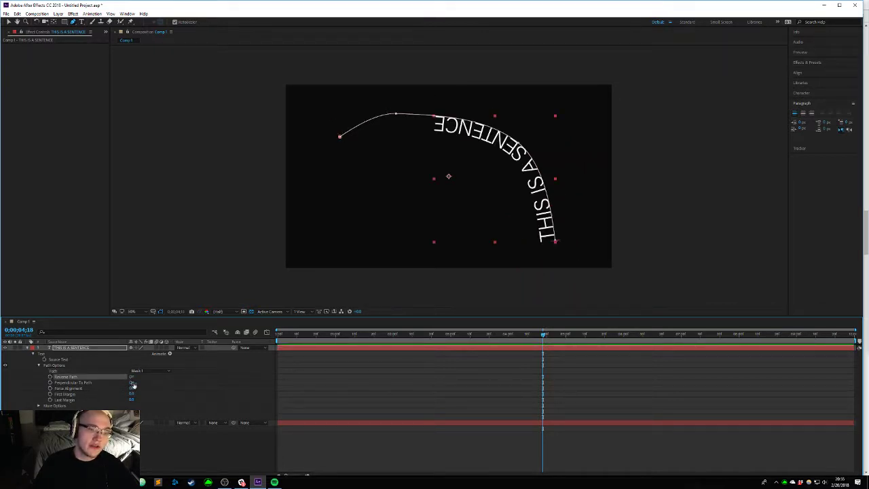
Step: Toggle Perpendicular To Path off and back on for the reversed text, and turn Reverse Path off
left_click(132, 383)
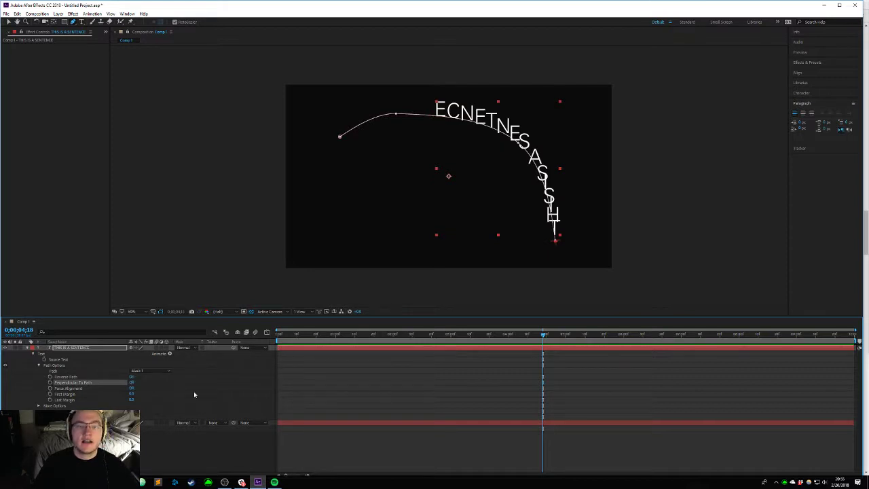
left_click(132, 383)
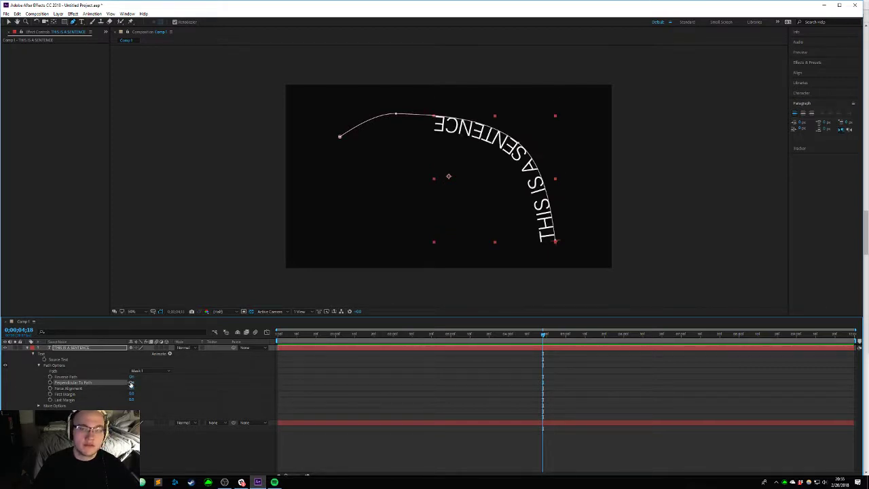
left_click(132, 377)
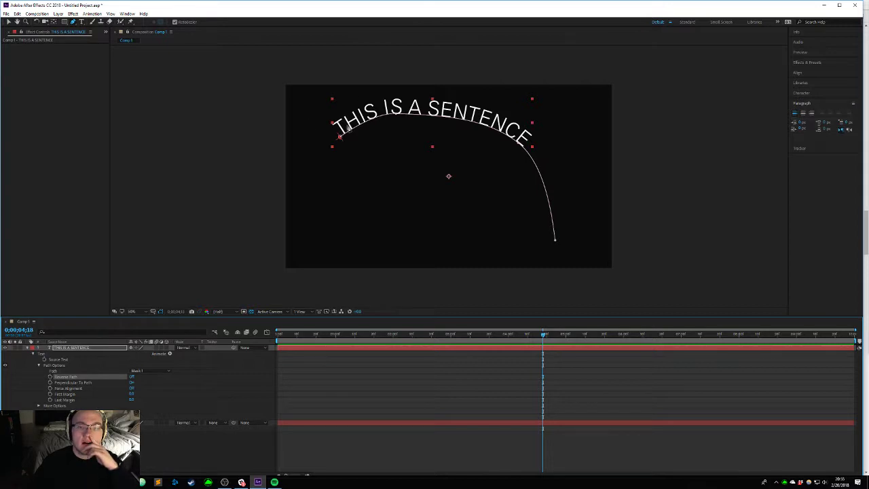
Step: Set the text's Path option back to None and delete Mask 1 from the text layer
left_click(150, 371)
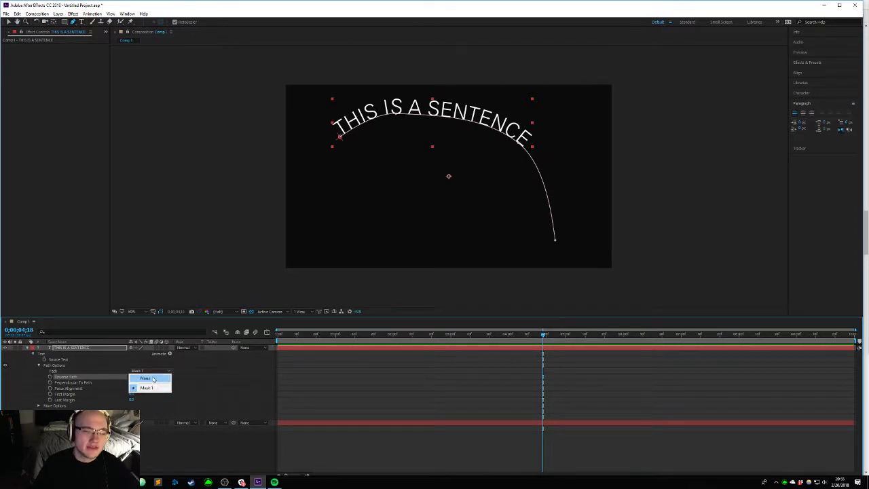
left_click(145, 378)
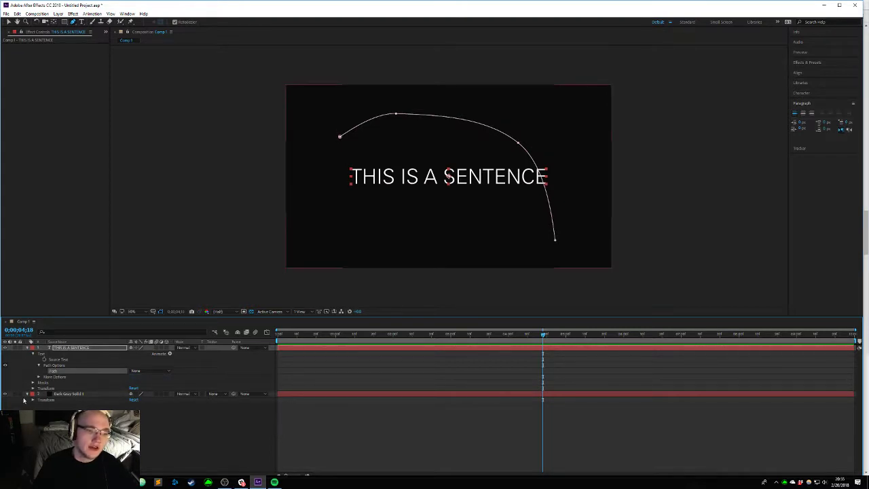
left_click(38, 382)
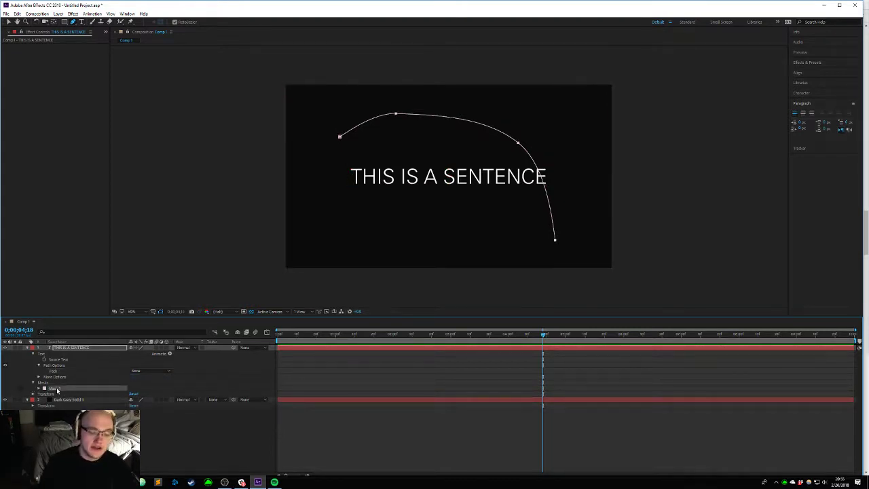
key("Delete")
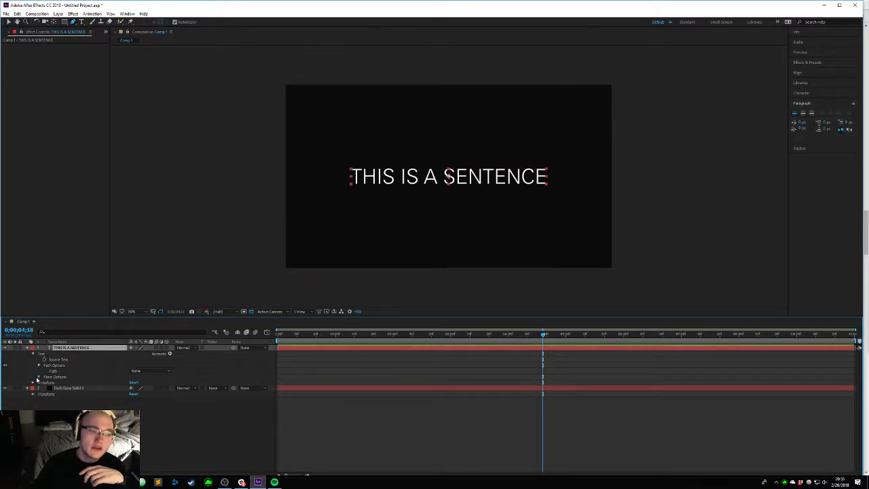
Step: Expand the text layer's More Options and examine the per-character anchor points for Anchor Point Grouping and Grouping Alignment
left_click(38, 377)
left_click(68, 382)
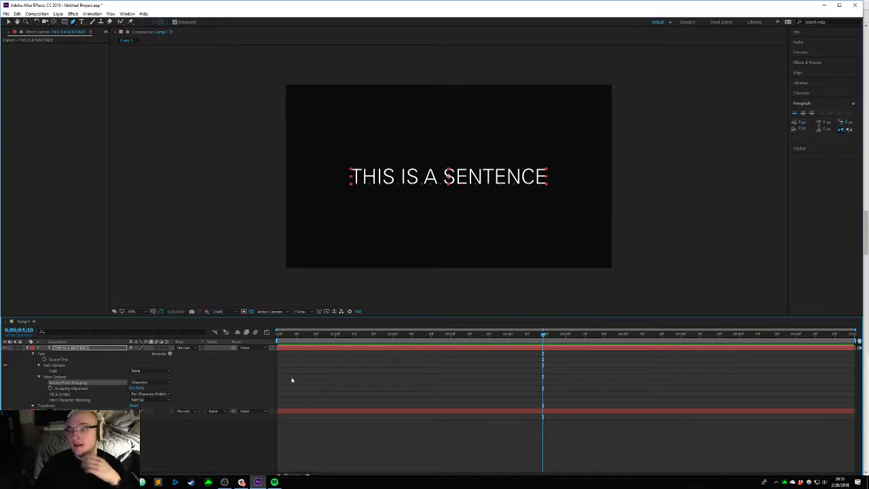
left_click(82, 389)
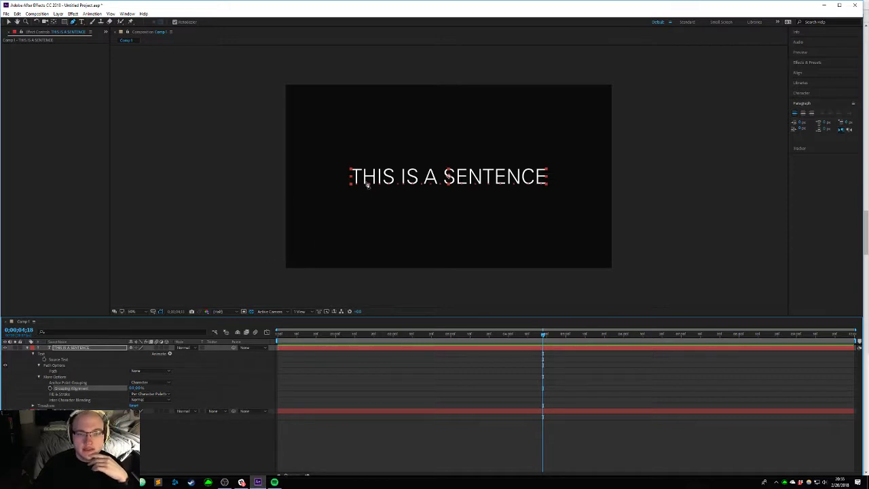
scroll(377, 171, "up", 3)
scroll(376, 195, "down", 1)
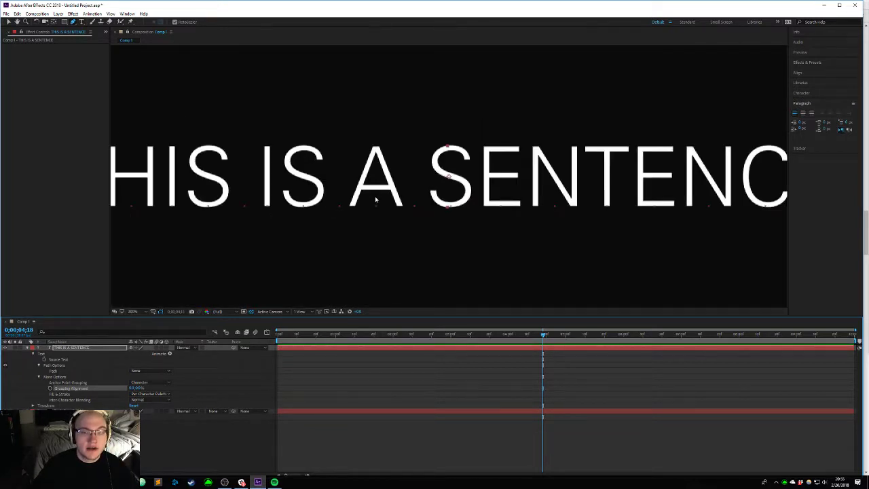
scroll(375, 199, "up", 1)
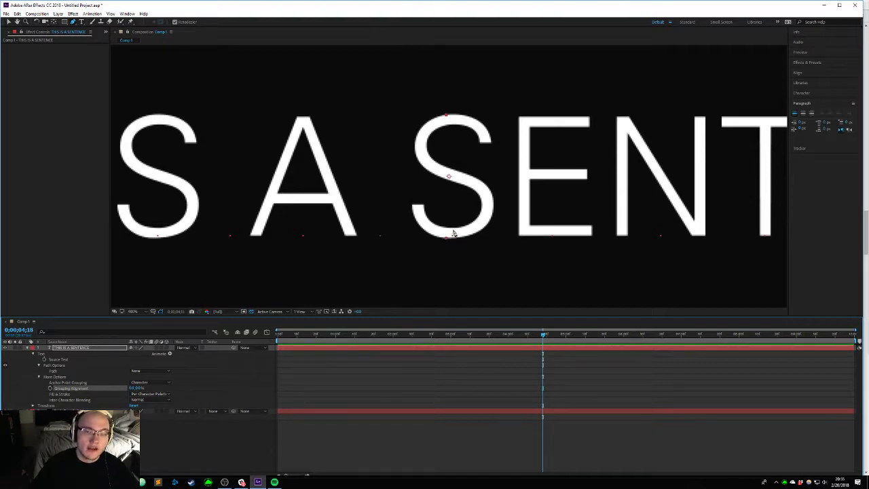
scroll(435, 240, "down", 4)
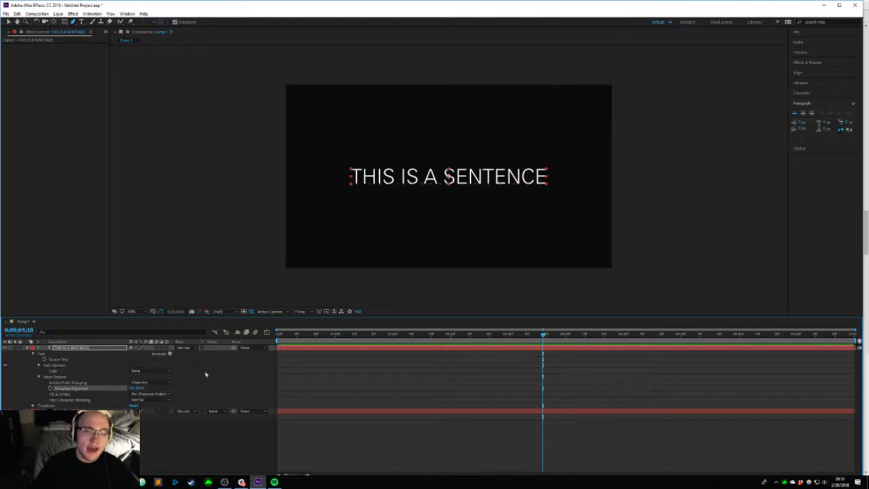
left_click(65, 346)
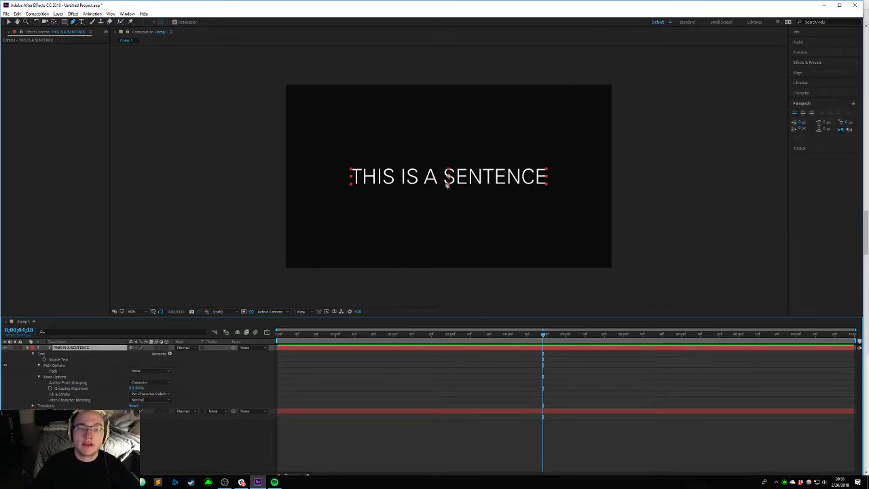
Step: Try shifting the character anchor points above and below the text with Grouping Alignment, and undo the change
left_click(64, 389)
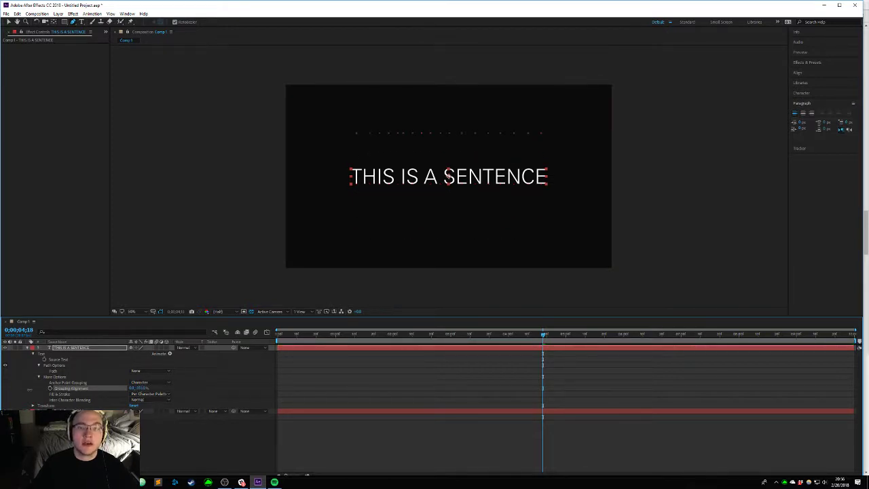
left_click_drag(268, 355, 2, 362)
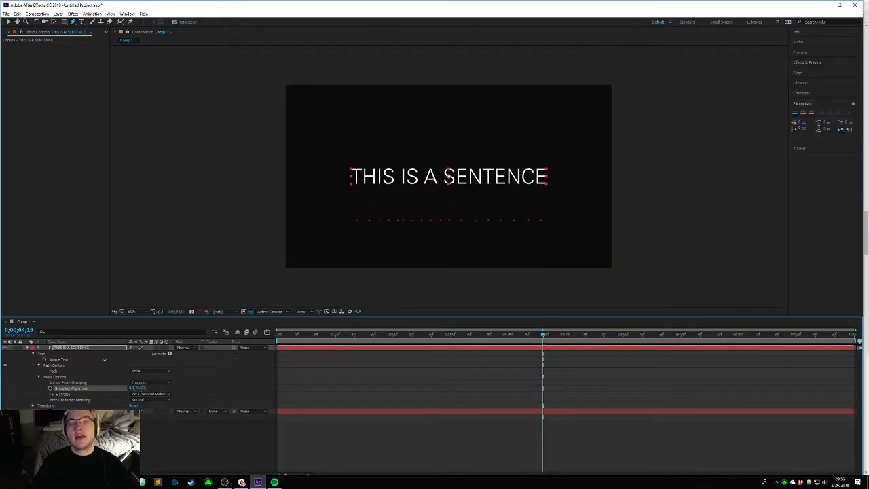
left_click_drag(104, 360, 194, 362)
key("ctrl+z")
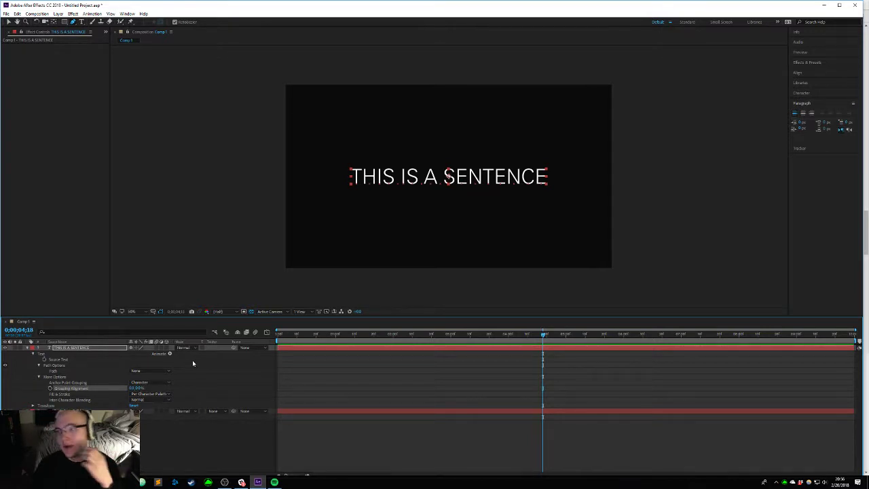
Step: Collapse More Options and Path Options and add a Scale animator to the text layer
left_click(38, 377)
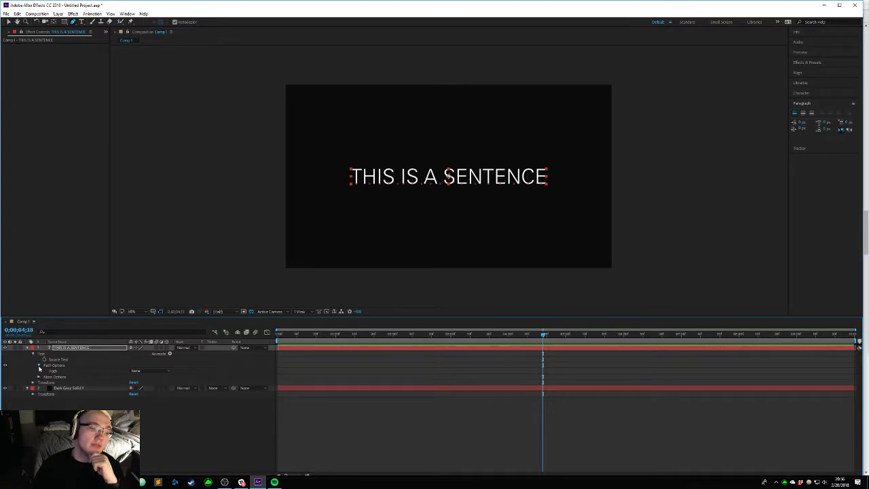
left_click(38, 365)
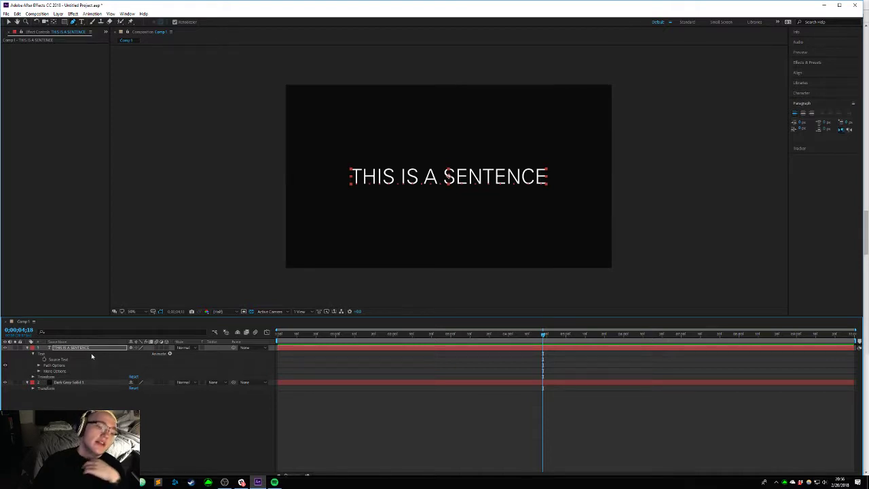
left_click(169, 353)
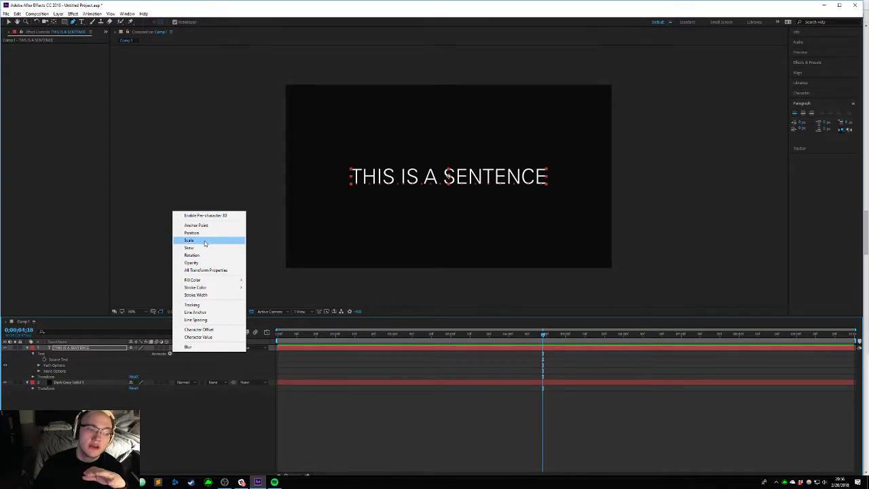
left_click(205, 243)
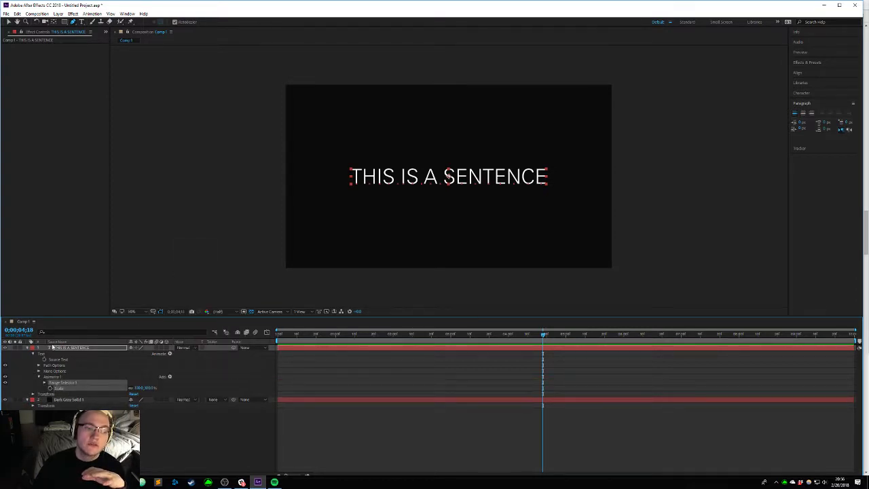
left_click(170, 353)
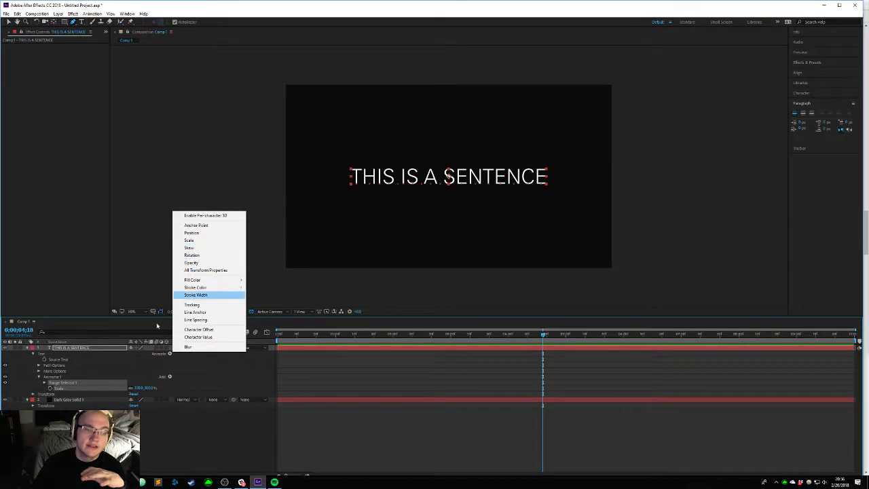
left_click(157, 326)
Step: Rename the new text animator to Scale Animator
left_click(51, 377)
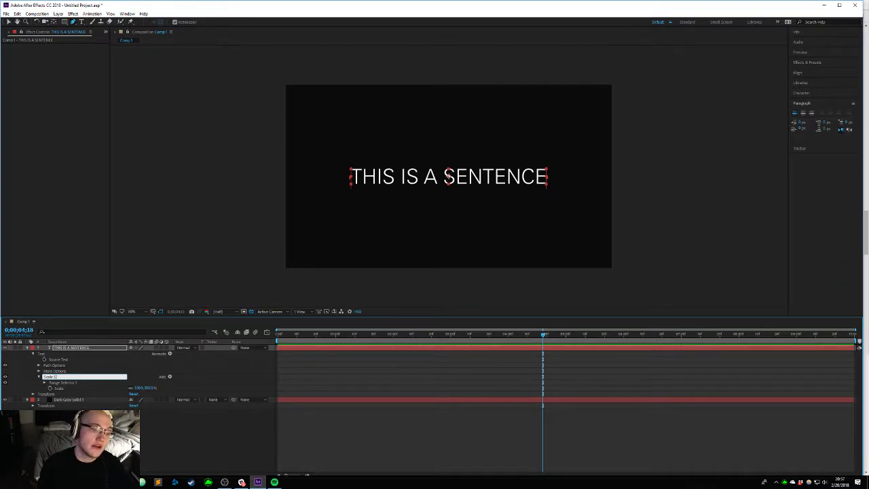
key("Return")
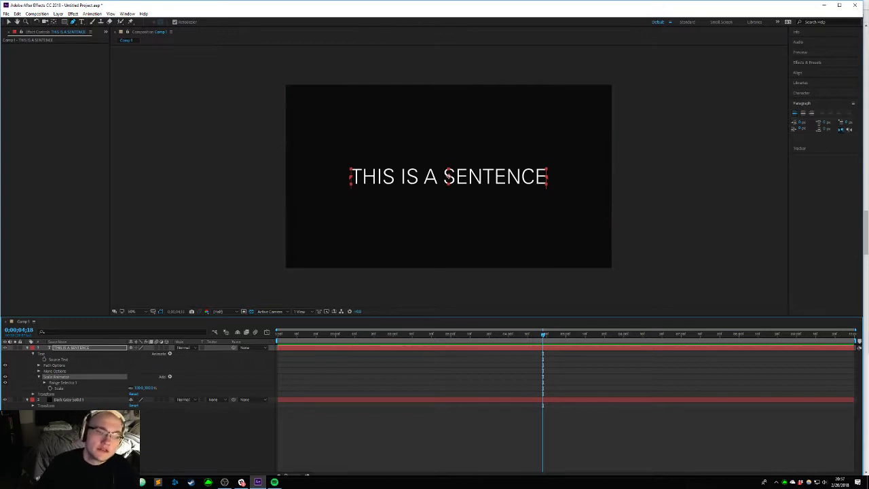
left_click(193, 433)
Step: Adjust the Scale value in Scale Animator slightly and select the text layer
mouse_move(139, 388)
left_mouse_down()
mouse_move(82, 377)
mouse_move(128, 375)
left_mouse_up()
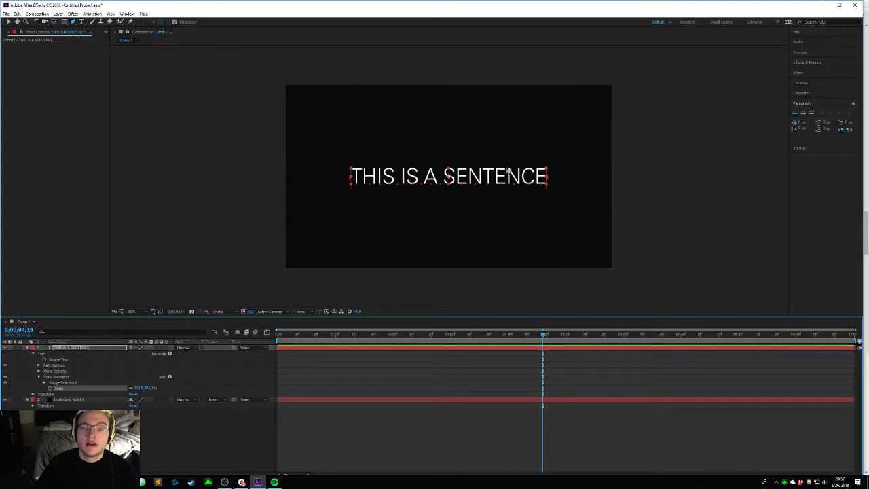
left_click(68, 349)
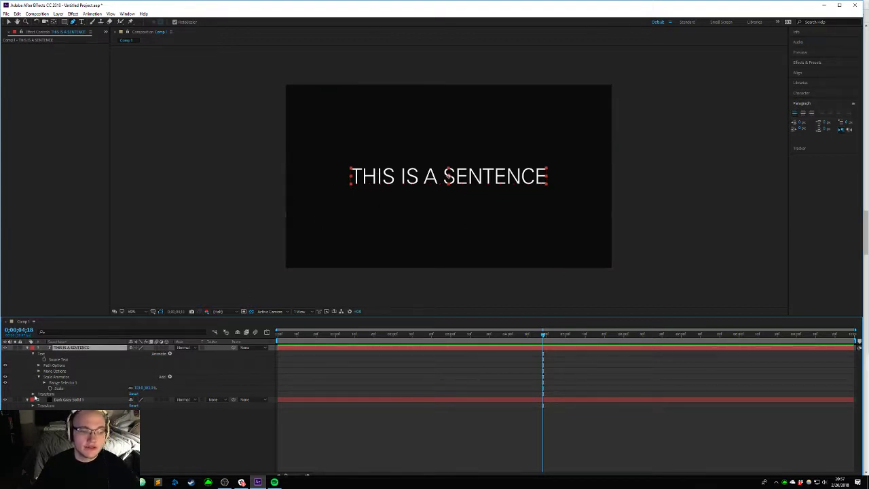
Step: Expand the text layer's Transform properties, try scaling the whole layer there, and undo the scale changes
left_click(32, 395)
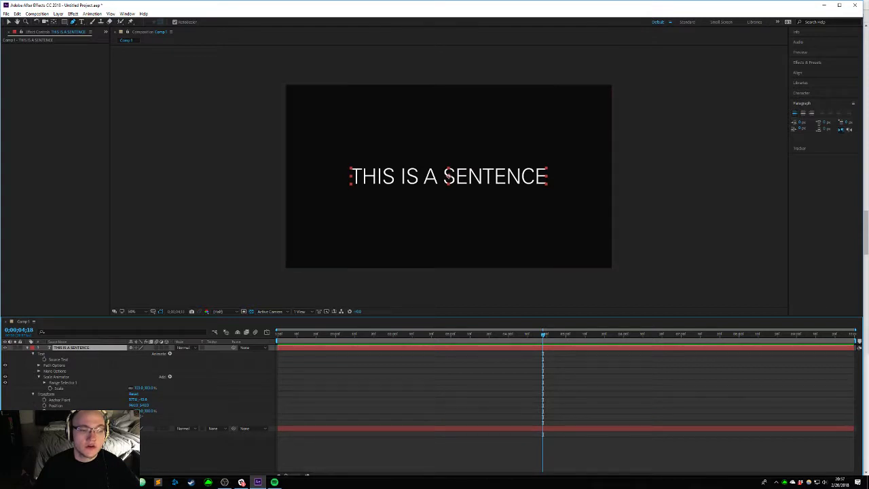
key("Return")
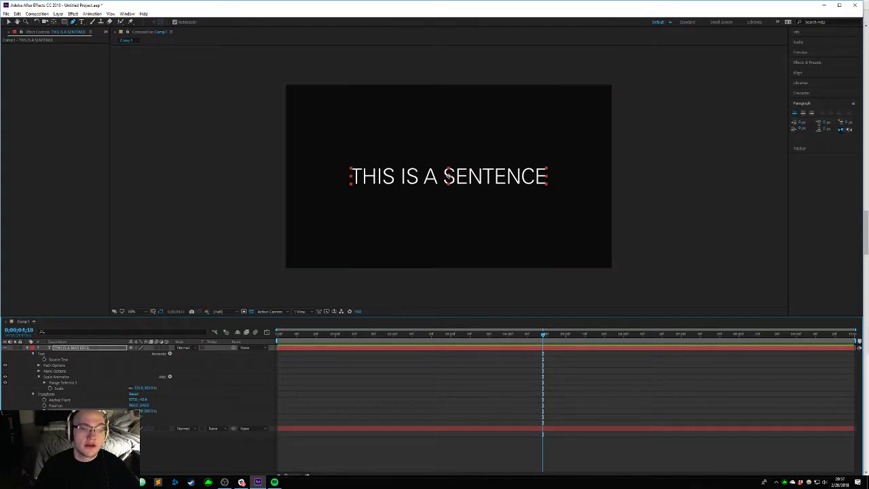
left_click_drag(138, 412, 130, 383)
key("ctrl+z")
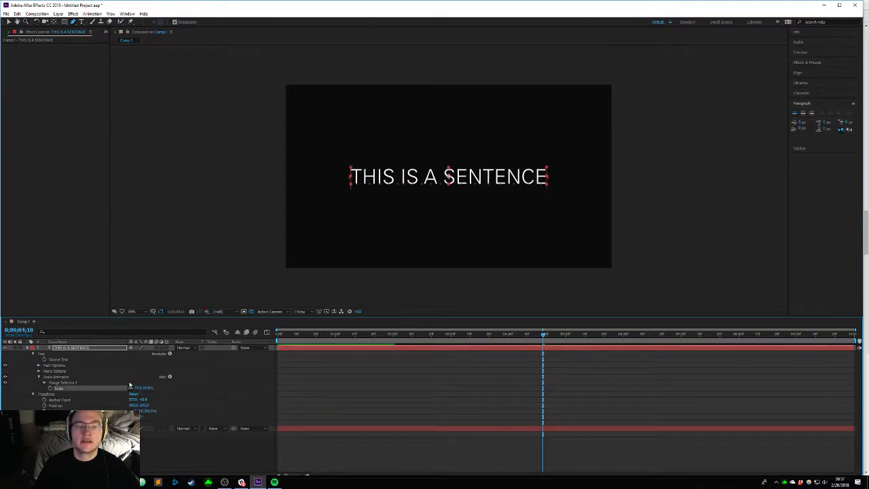
key("ctrl+z")
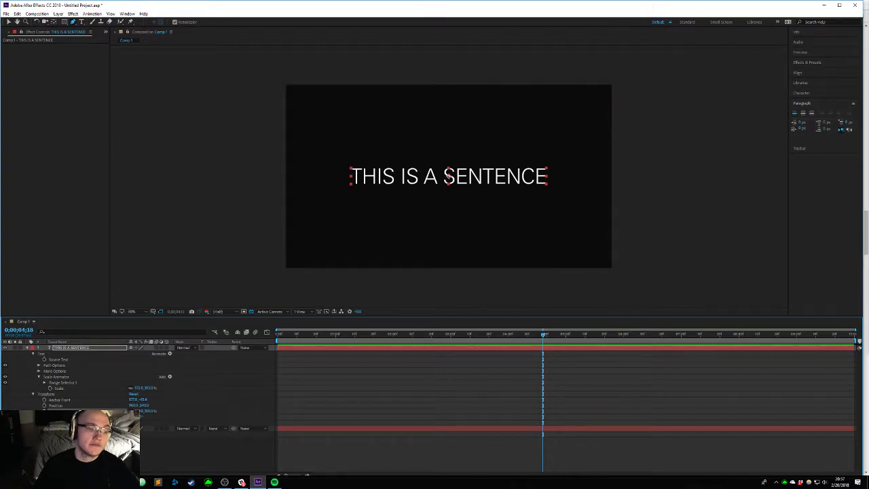
mouse_move(139, 412)
left_mouse_down()
mouse_move(113, 411)
mouse_move(132, 409)
left_mouse_up()
key("ctrl+z")
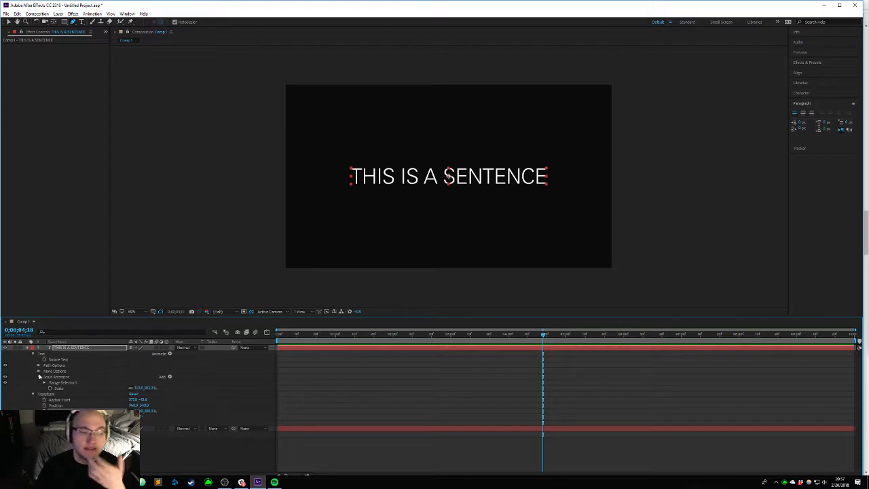
Step: Set Anchor Point Grouping to Word under More Options and try a small change to the Scale Animator's Scale
left_click(38, 372)
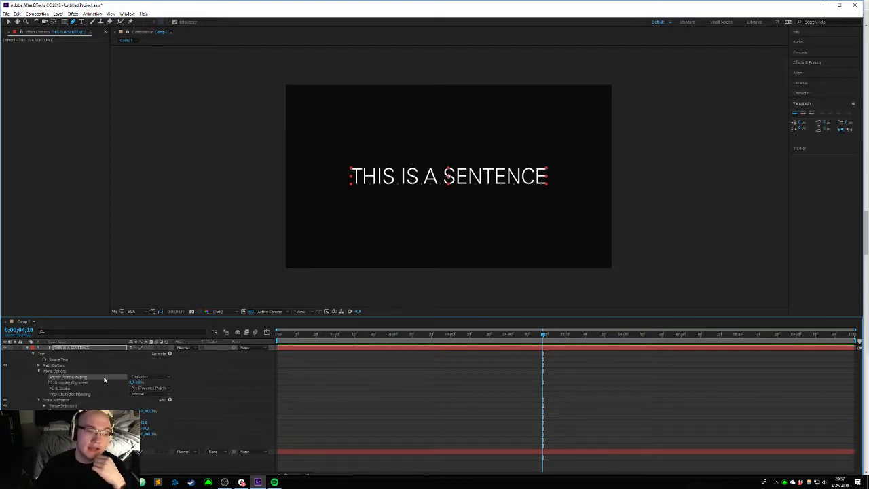
left_click(155, 378)
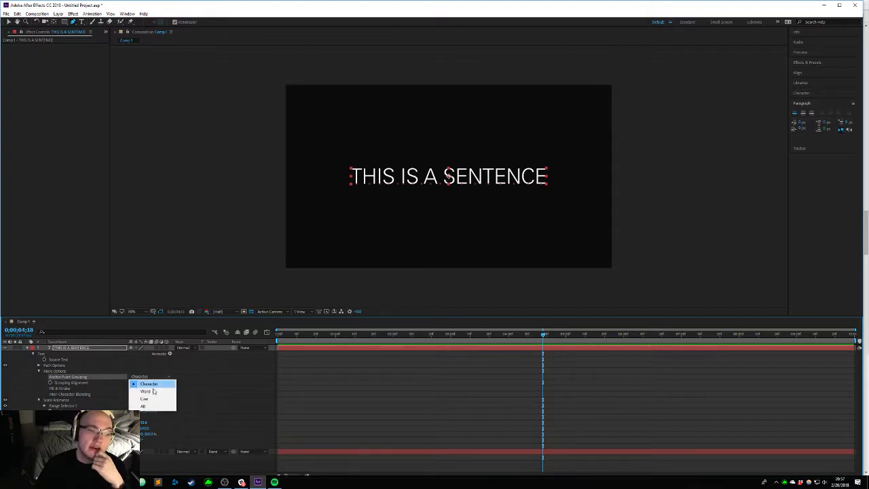
left_click(147, 392)
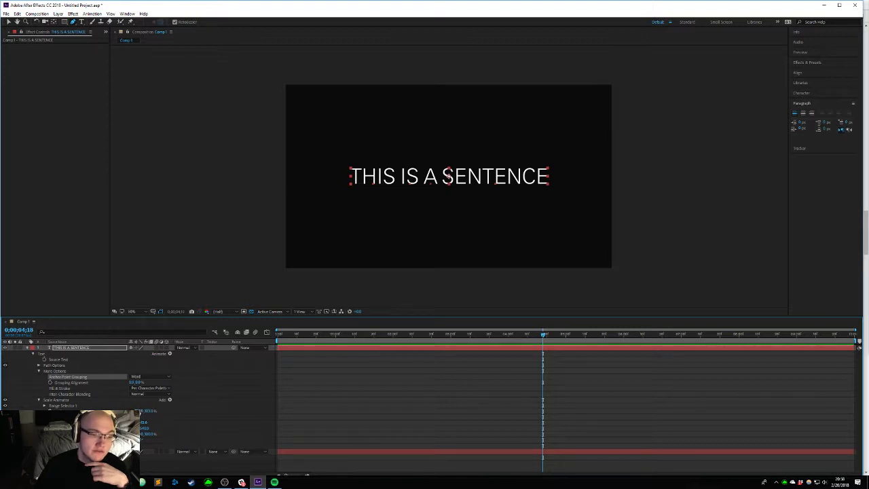
mouse_move(137, 411)
left_mouse_down()
mouse_move(102, 410)
mouse_move(146, 410)
mouse_move(112, 411)
mouse_move(139, 411)
mouse_move(131, 408)
left_mouse_up()
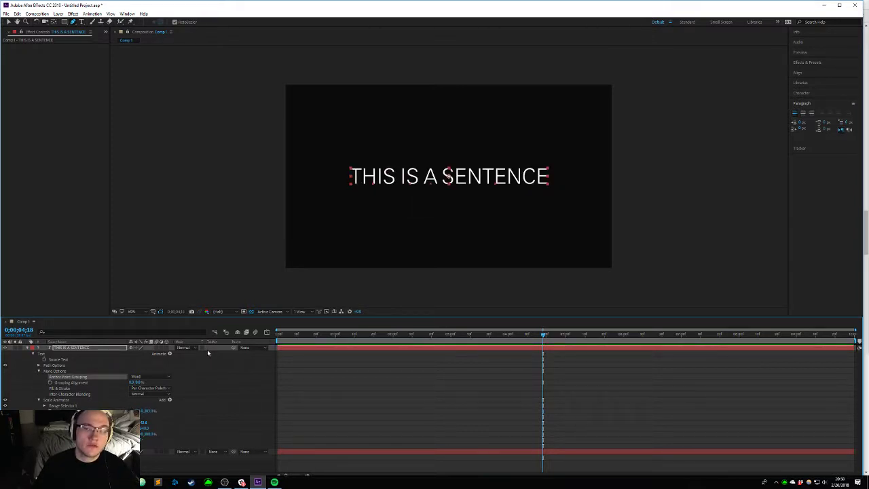
Step: Set Anchor Point Grouping to Line and test it by adjusting the Scale Animator's Scale slightly
left_click(148, 376)
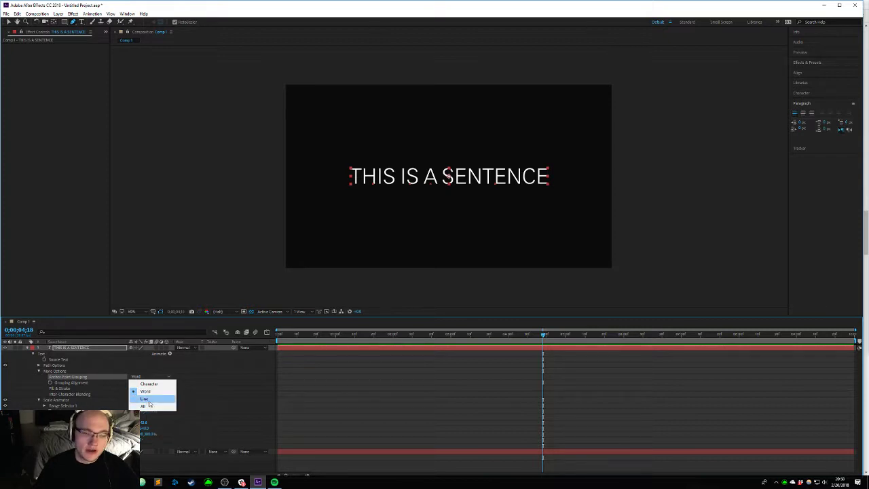
left_click(145, 399)
mouse_move(139, 410)
left_mouse_down()
mouse_move(115, 410)
mouse_move(134, 411)
left_mouse_up()
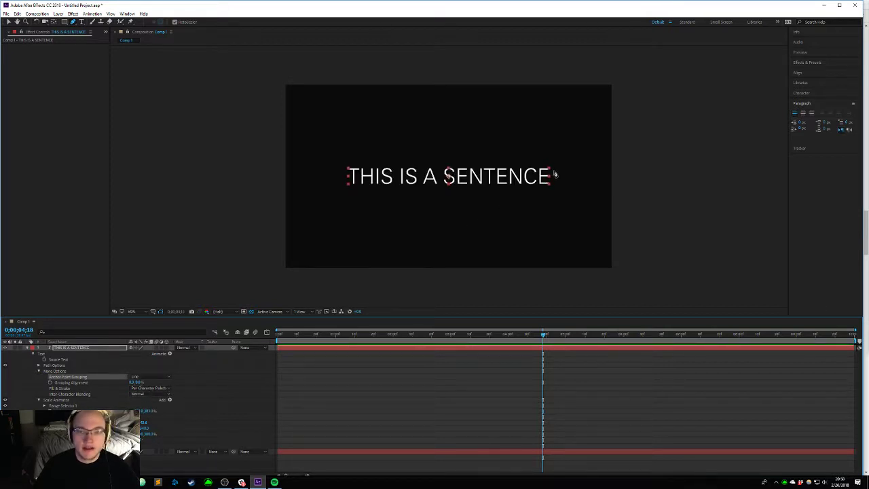
Step: Add a second line reading SECOND LINE below the sentence and test the animator's Scale on both lines
key("ctrl+t")
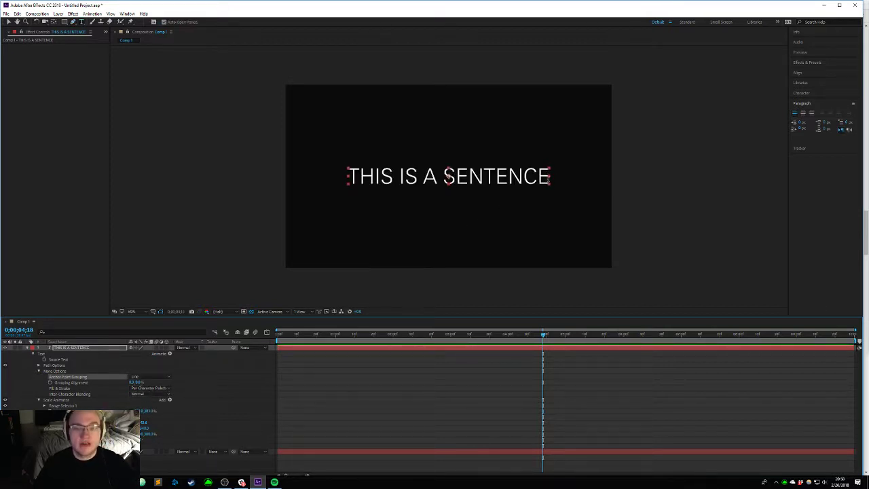
left_click(548, 177)
key("Return")
type("SWE")
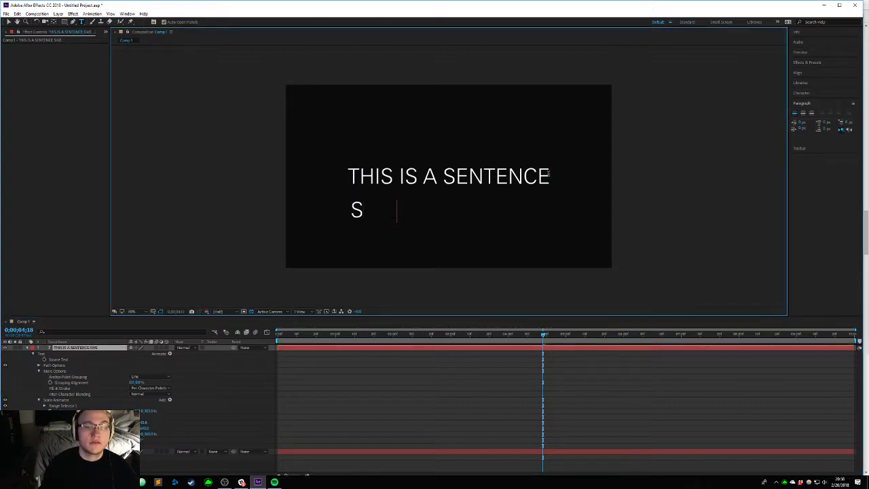
key("BackSpace")
key("BackSpace")
type("ECOND LINE")
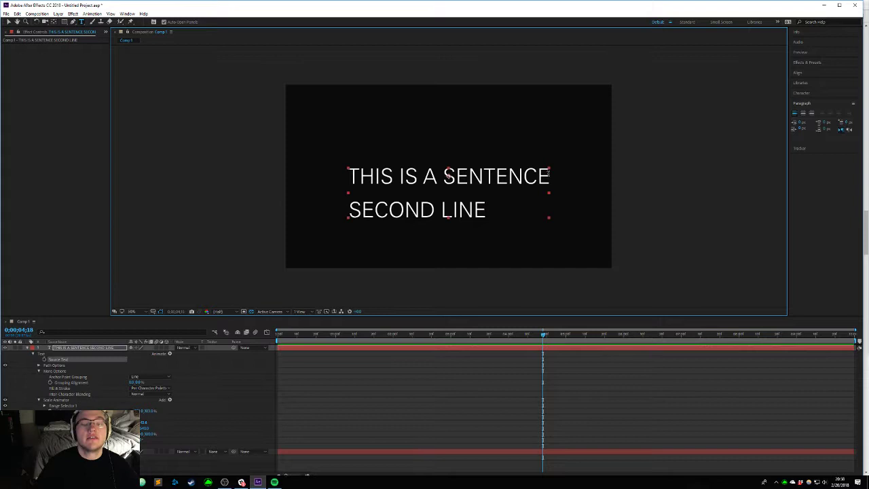
scroll(489, 123, "up", 1)
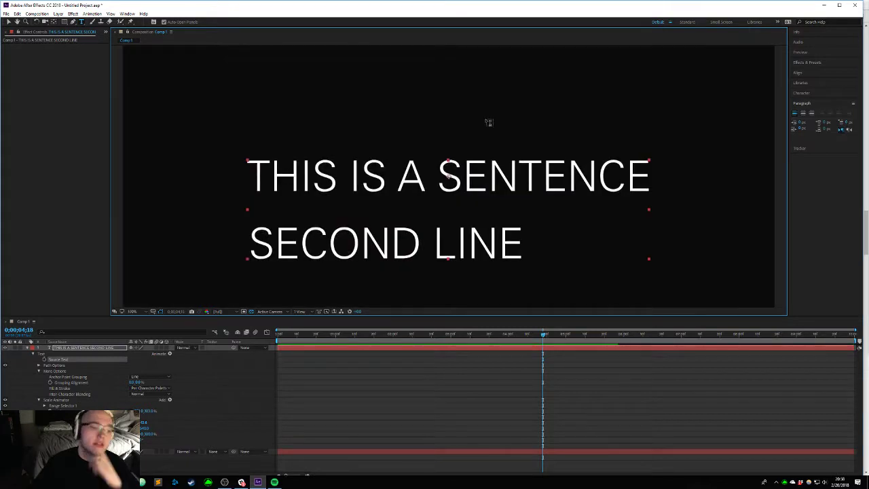
scroll(358, 230, "down", 1)
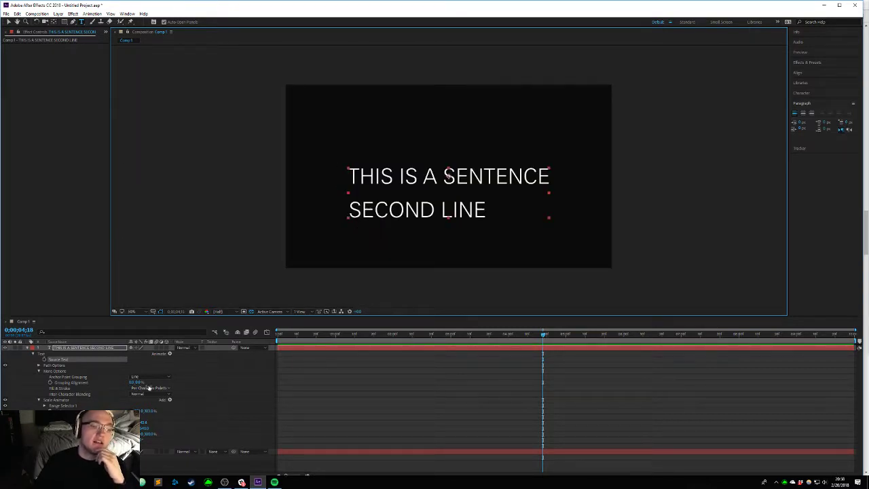
mouse_move(147, 411)
left_mouse_down()
mouse_move(125, 411)
mouse_move(148, 411)
left_mouse_up()
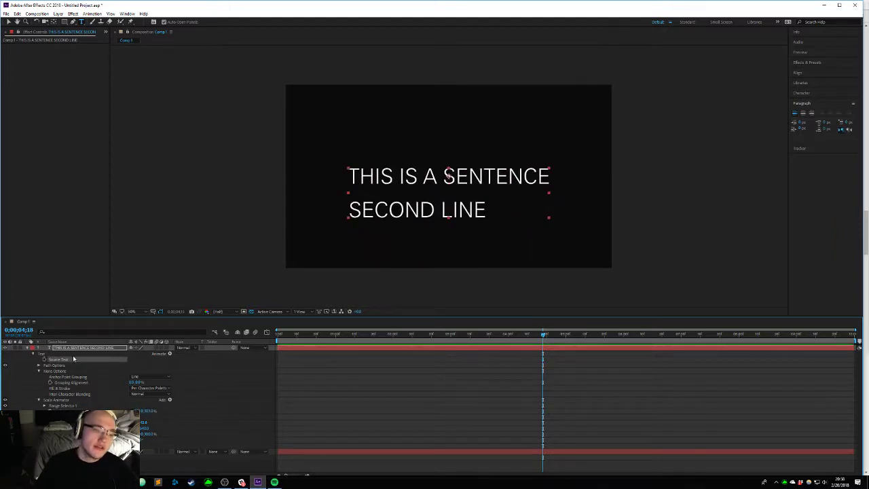
Step: Replace the layer's entire two-line text with SOME TEXT
left_click(377, 209)
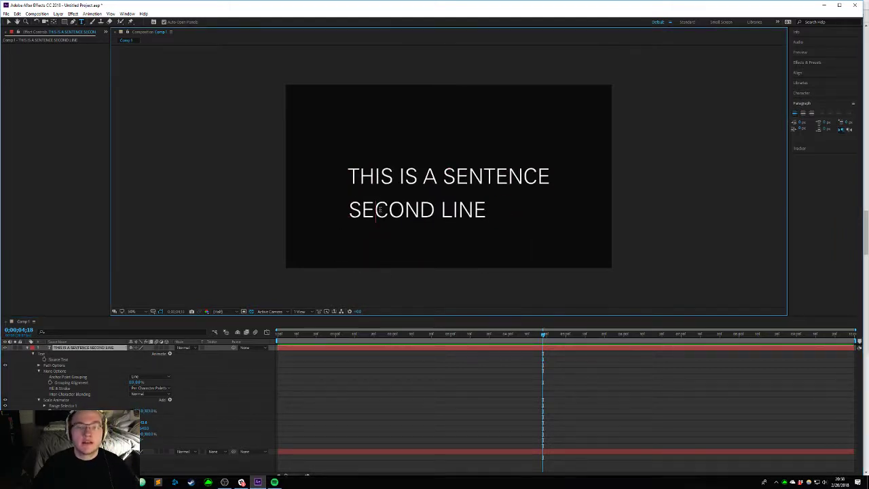
key("ctrl+a")
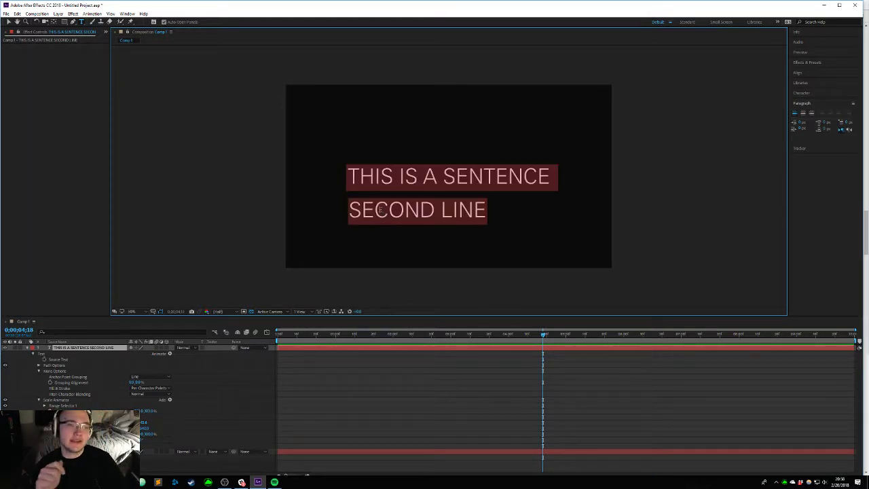
key("BackSpace")
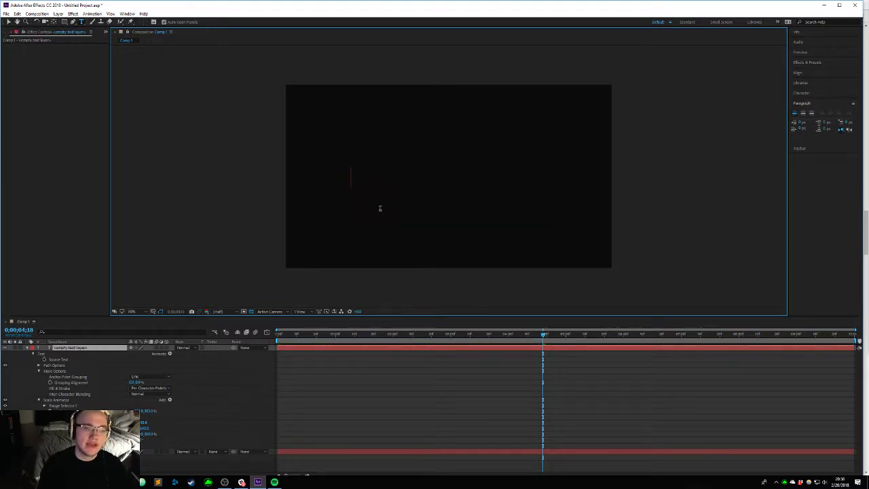
type("SINE")
key("BackSpace")
key("BackSpace")
key("BackSpace")
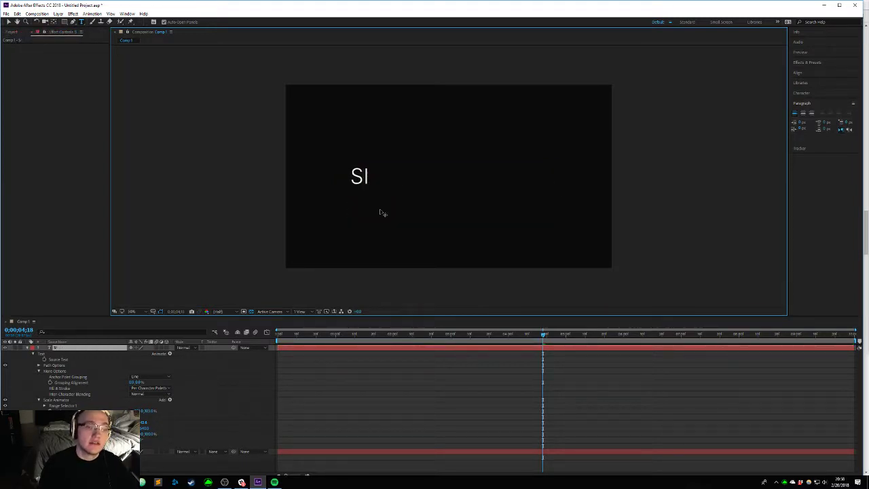
type("OME TE")
key("BackSpace")
key("BackSpace")
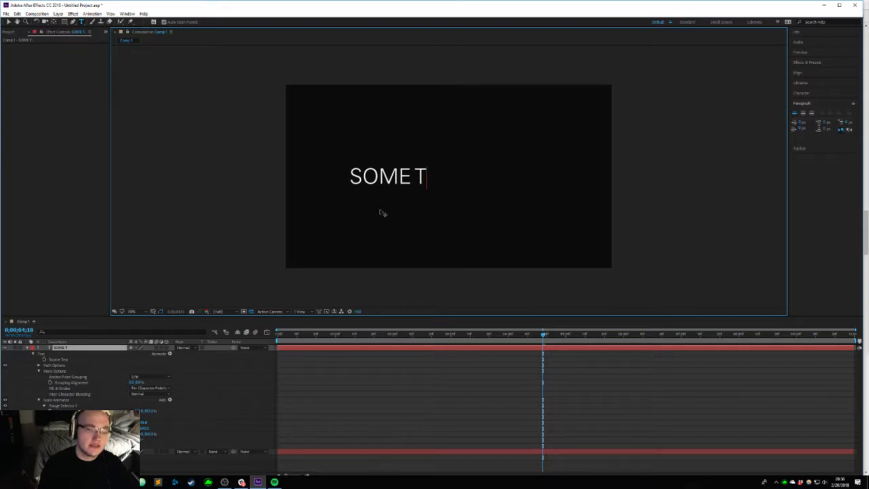
type("TEXT")
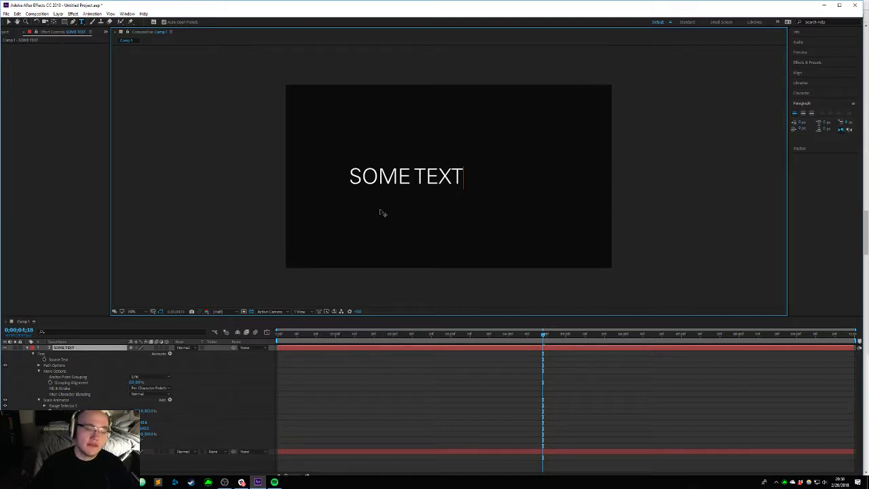
Step: Try adding a filler second line, kdfhsglks, below SOME TEXT and delete it again
type("v")
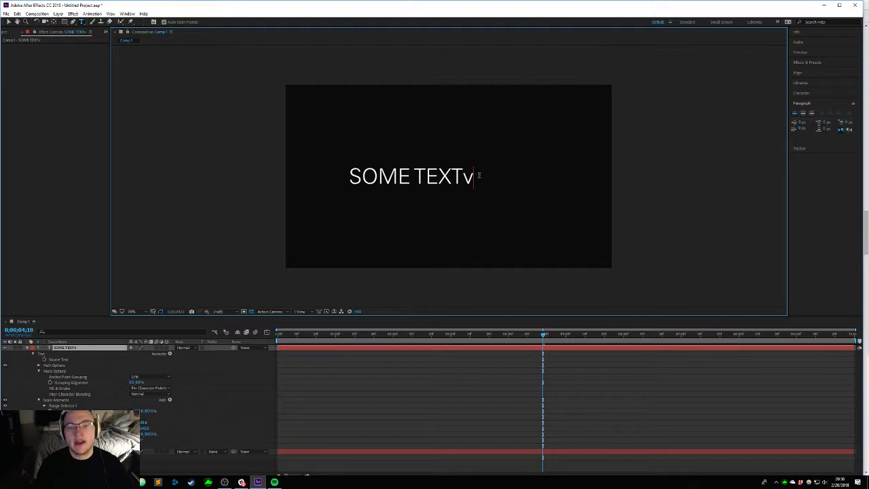
key("BackSpace")
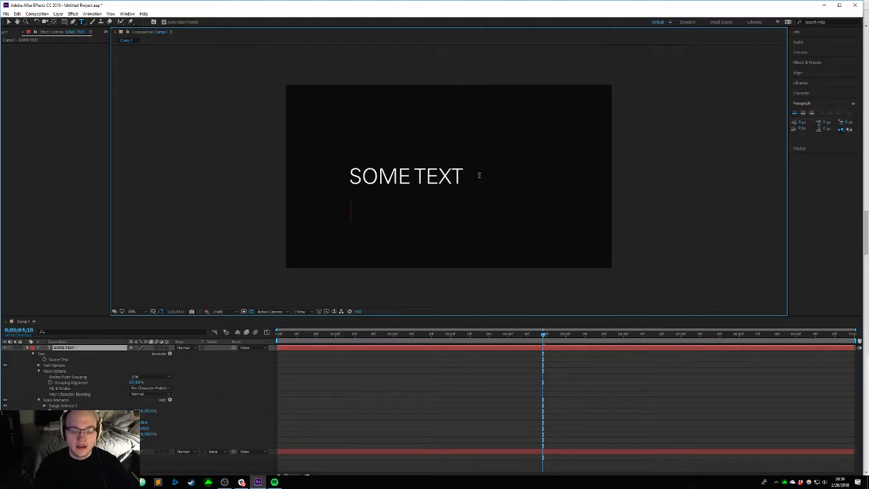
type("kdfhsglks")
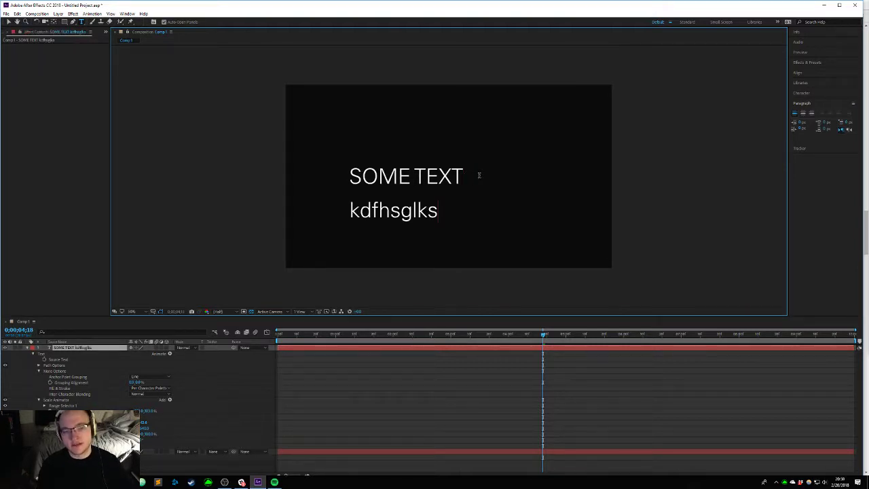
key("BackSpace")
key("BackSpace")
key("BackSpace")
key("BackSpace")
key("BackSpace")
key("BackSpace")
key("BackSpace")
key("BackSpace")
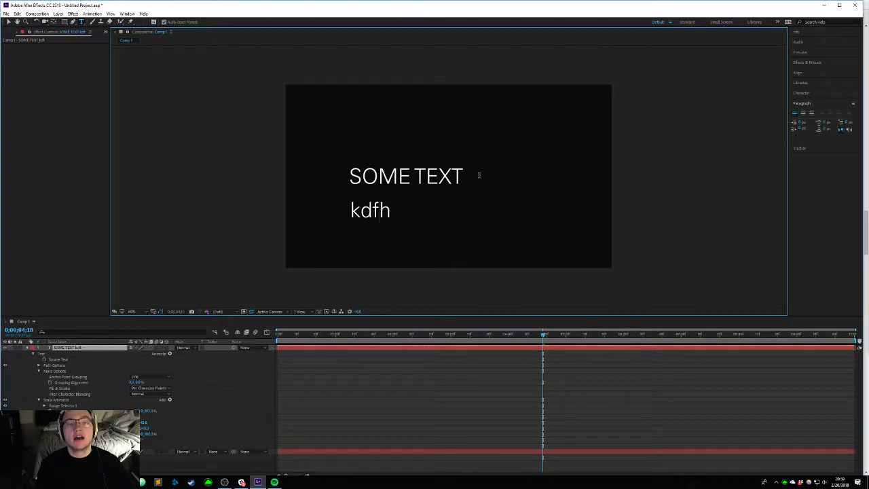
key("BackSpace")
key("BackSpace")
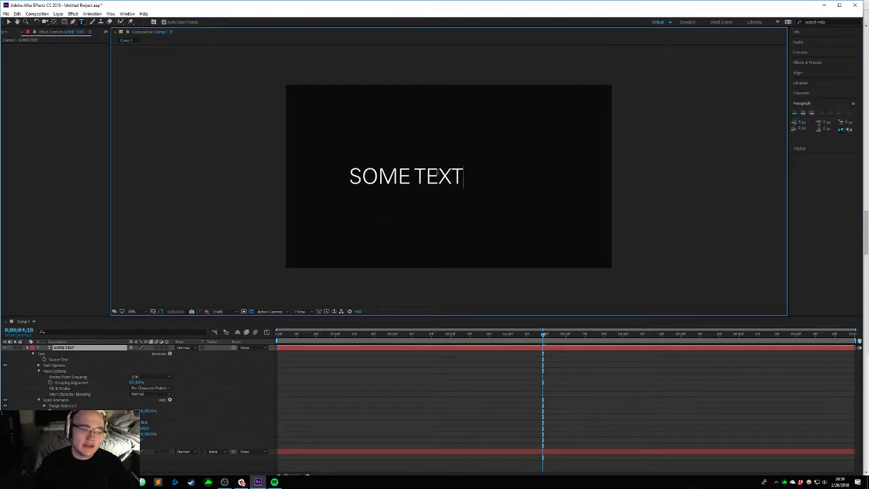
Step: Commit the text by selecting the solid layer, reopen SOME TEXT for editing from its layer, and leave editing with the Selection tool
left_click(160, 451)
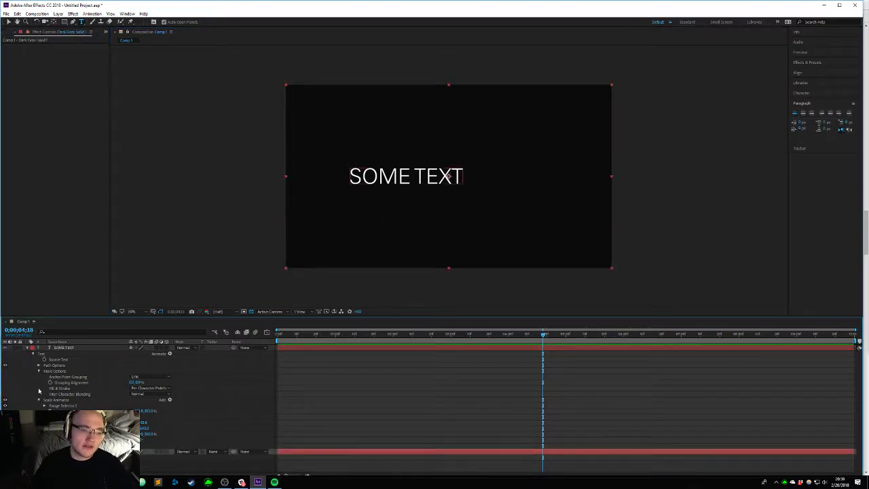
left_click(70, 347)
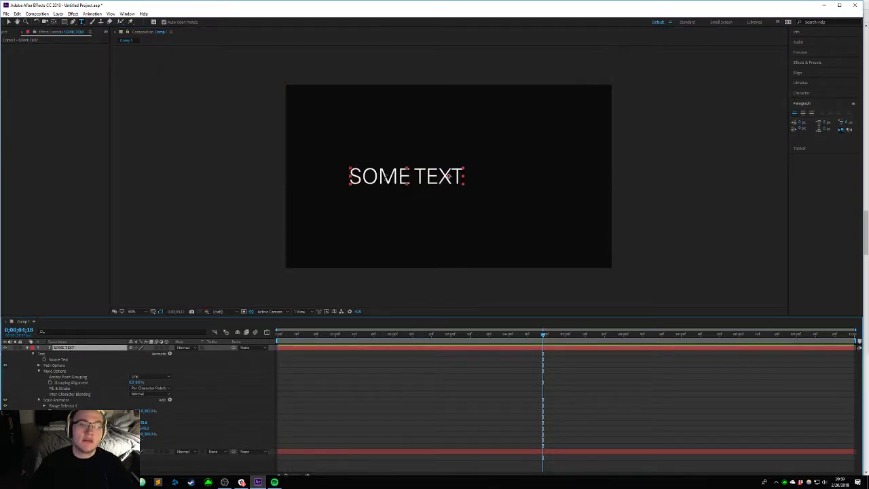
double_click(66, 347)
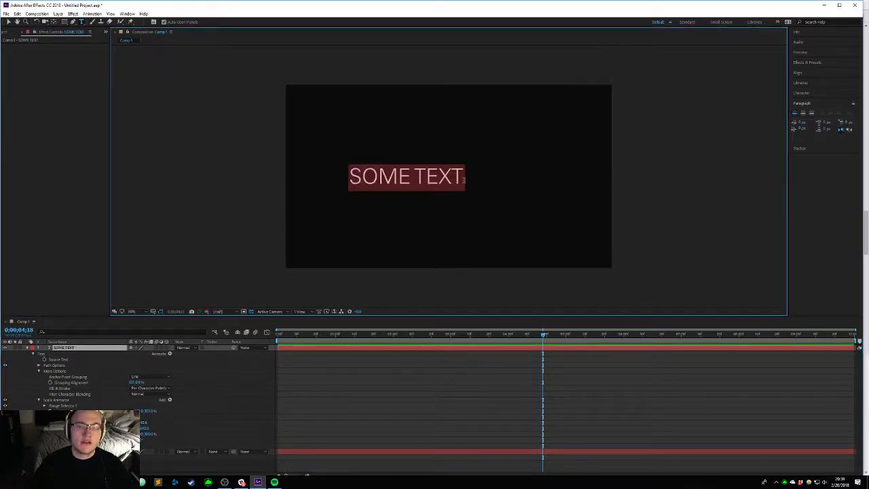
left_click(463, 178)
left_click(9, 21)
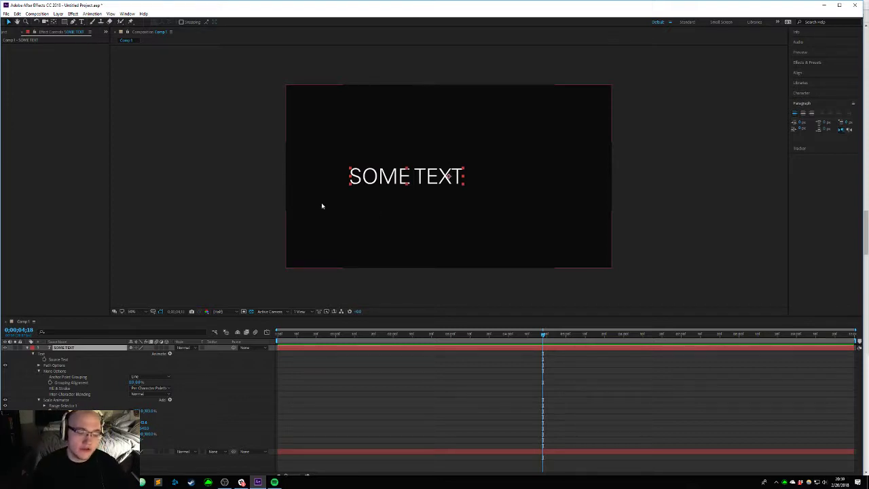
Step: Show only the text layer's Opacity property, activate the Type tool, and select all of SOME TEXT for editing
key("t")
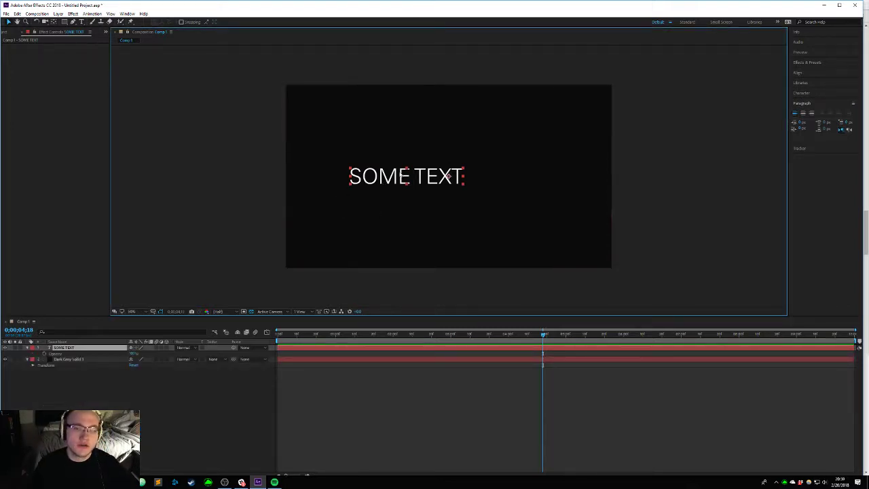
key("ctrl+t")
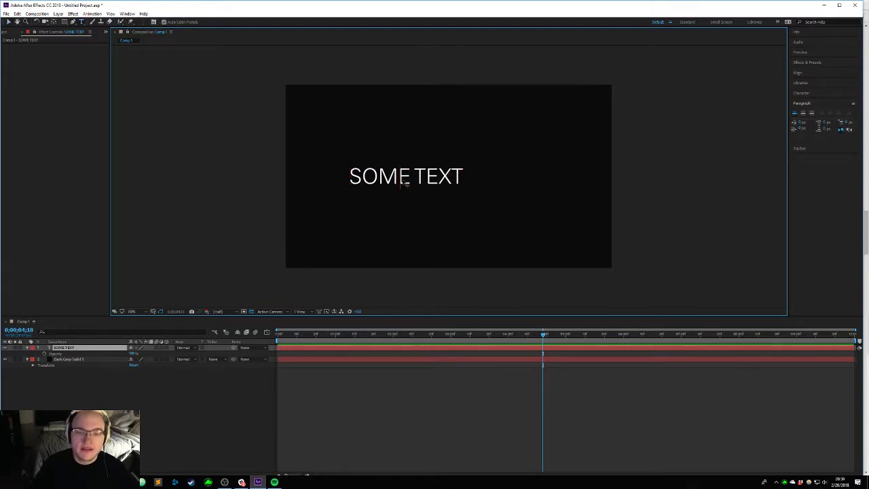
triple_click(405, 180)
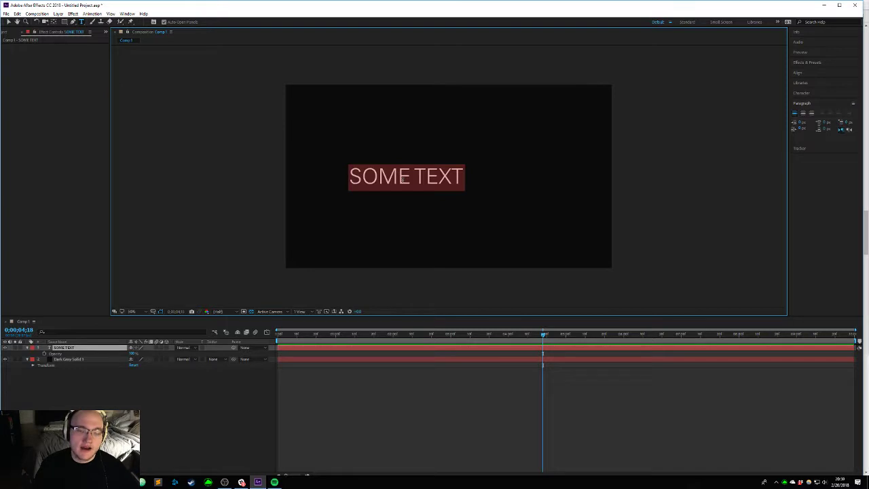
Step: Deselect the characters of SOME TEXT, select them all again, and leave text editing
key("Right")
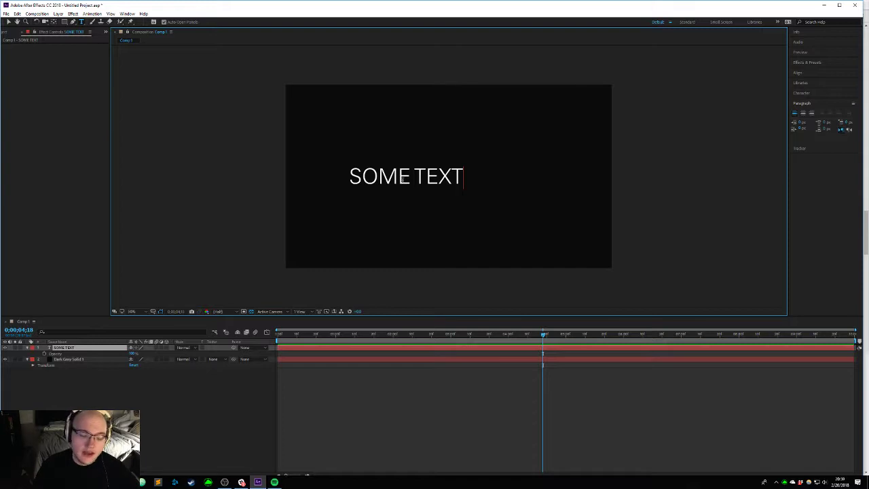
key("ctrl+a")
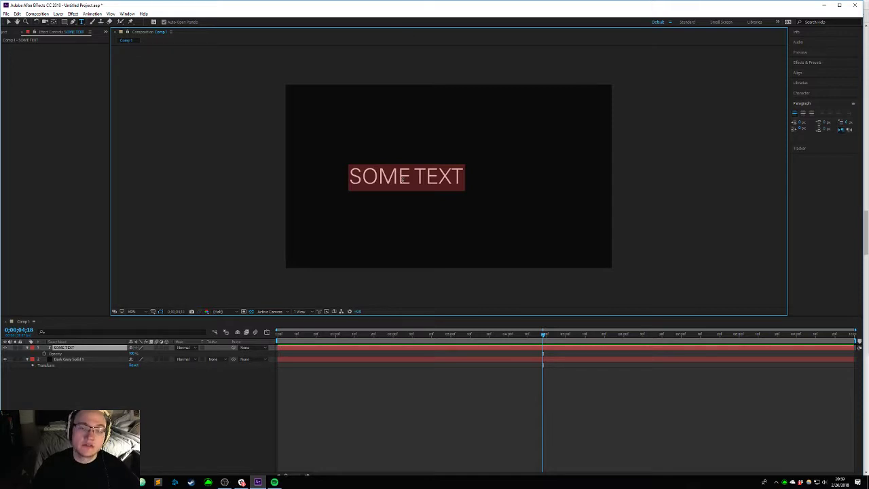
key("Escape")
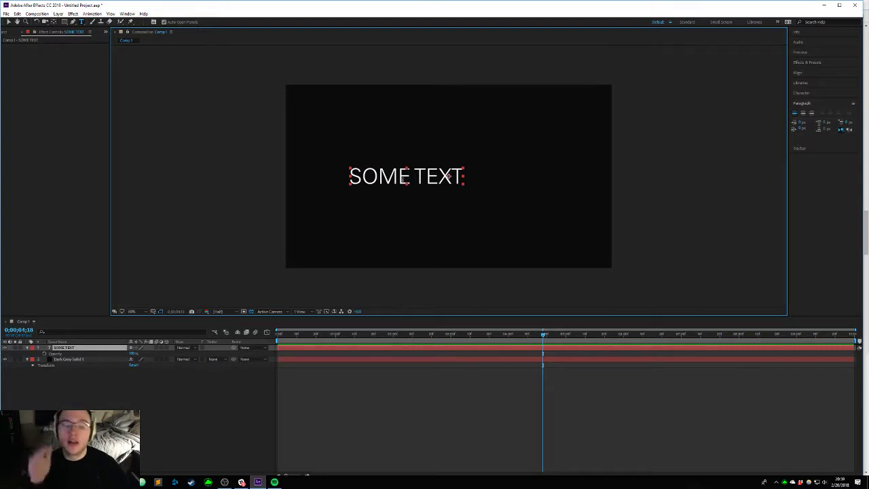
Step: Try adding a "value" expression with a trailing line break to the text layer's Opacity, commit it, and undo it
left_click(44, 354, "alt")
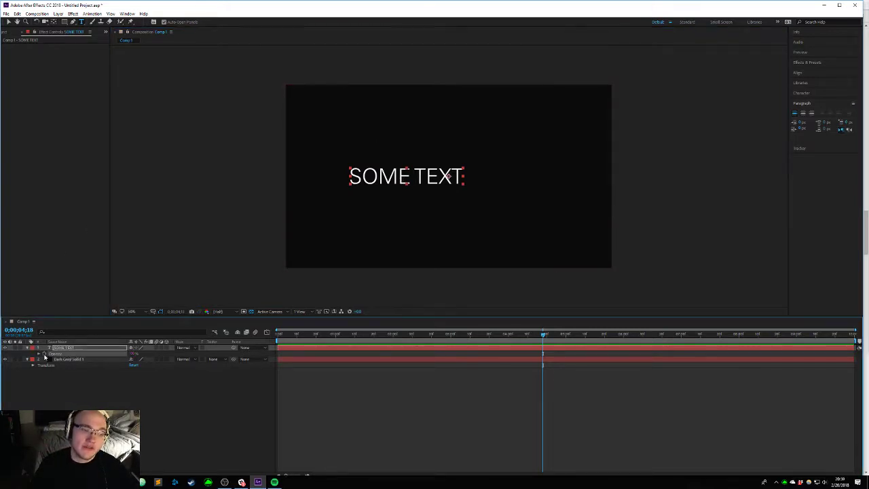
type("value")
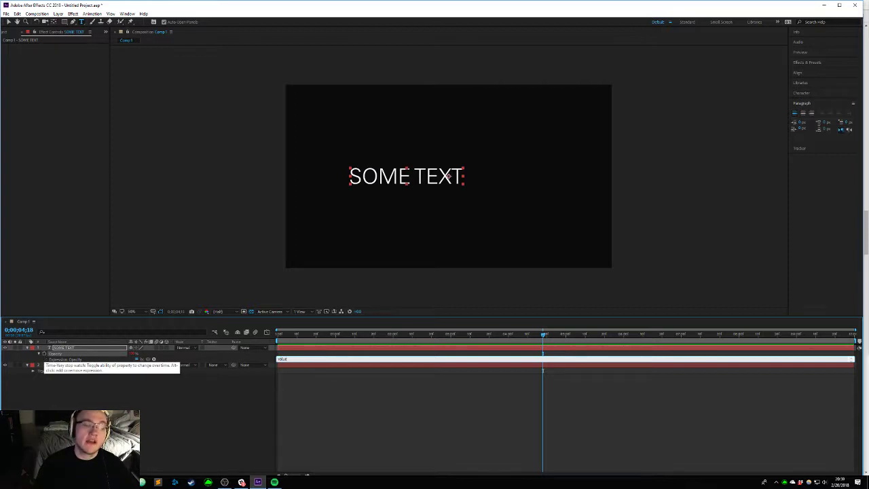
key("Return")
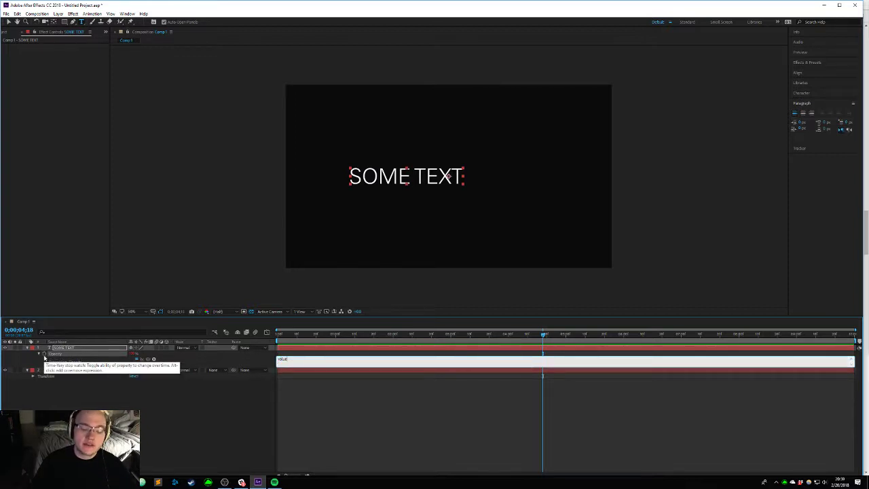
key("KP_Enter")
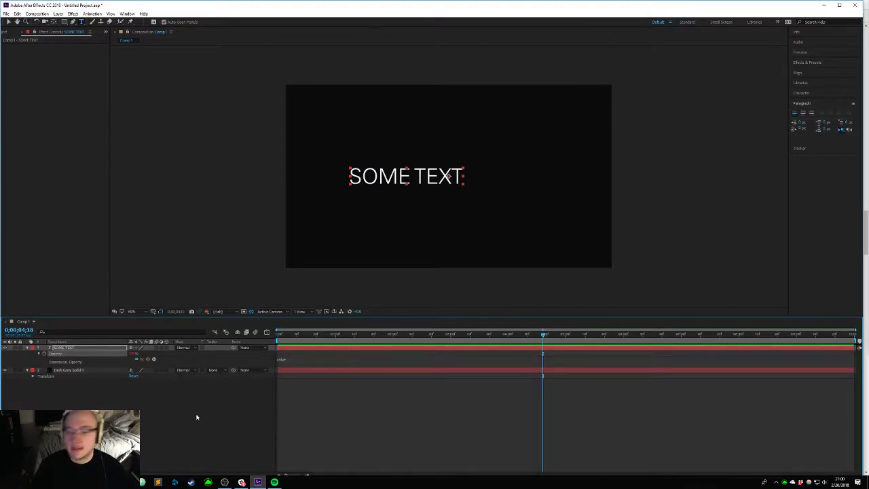
key("ctrl+z")
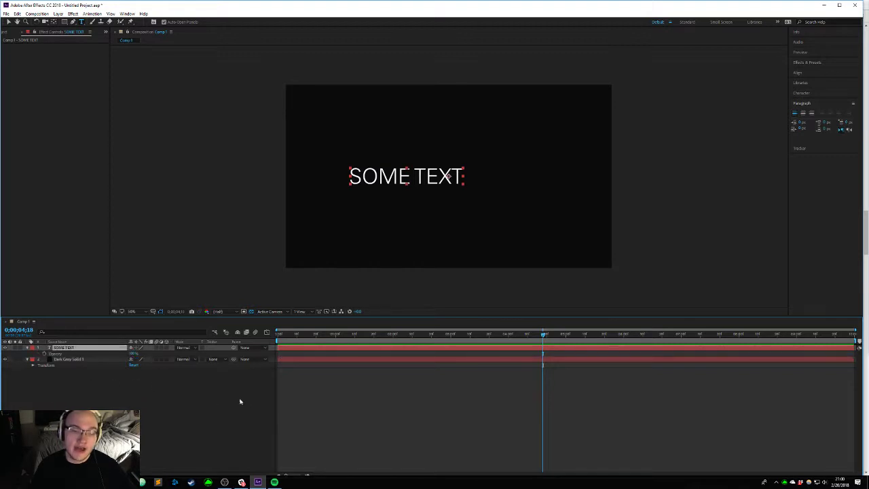
Step: Expand the SOME TEXT layer's Text properties, and center its anchor point and the layer in the composition
left_click(28, 347)
left_click(27, 348)
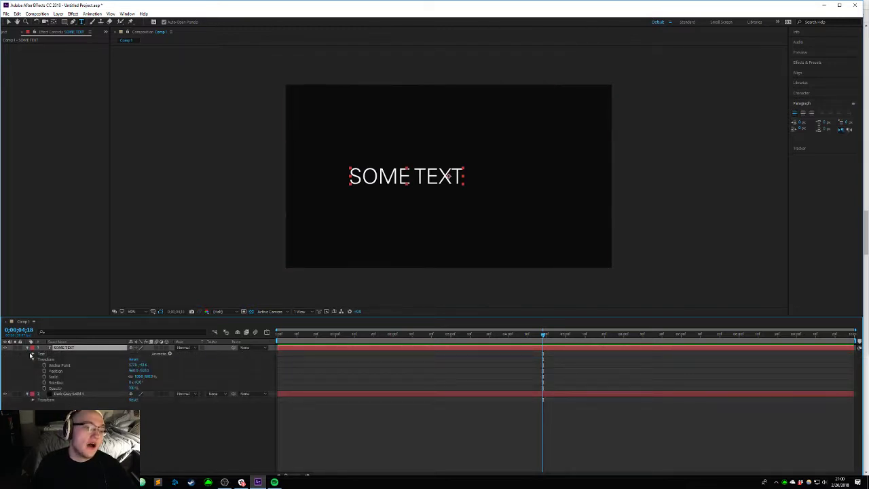
left_click(32, 360)
left_click(33, 354)
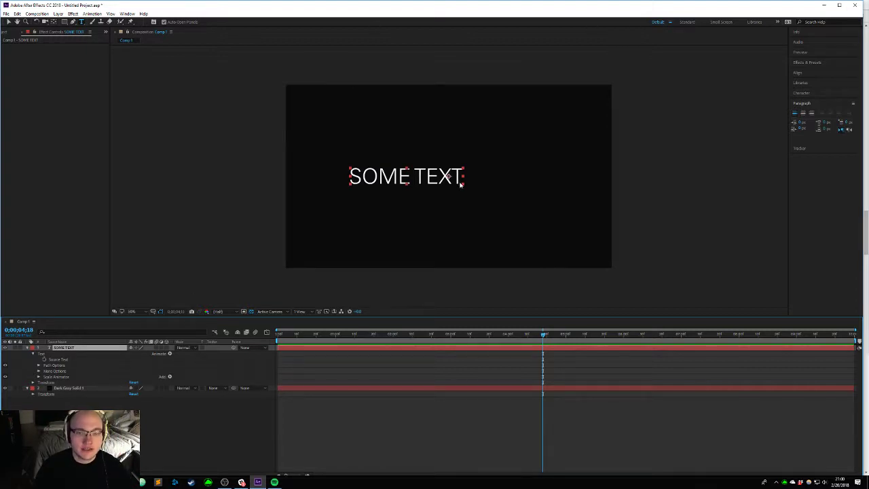
key("ctrl+alt+Home")
key("ctrl+Home")
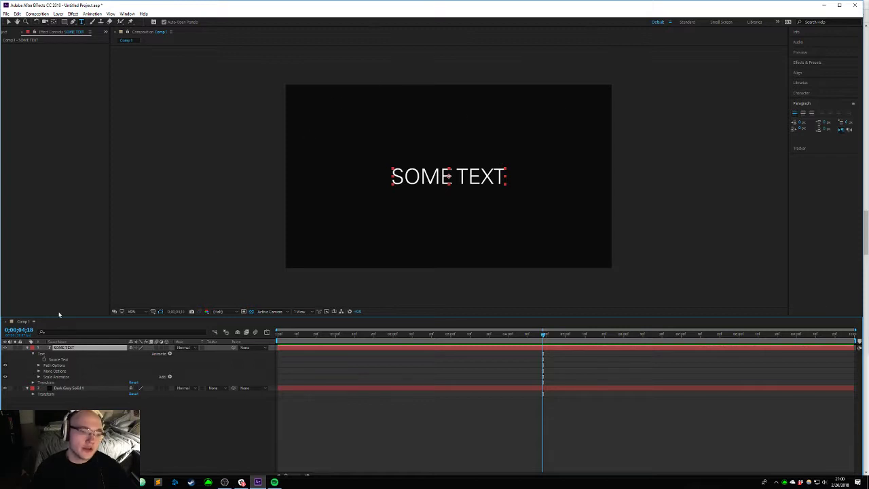
Step: Expand the Scale animator and More Options, and reduce the animator's Scale to about 64%
left_click(39, 377)
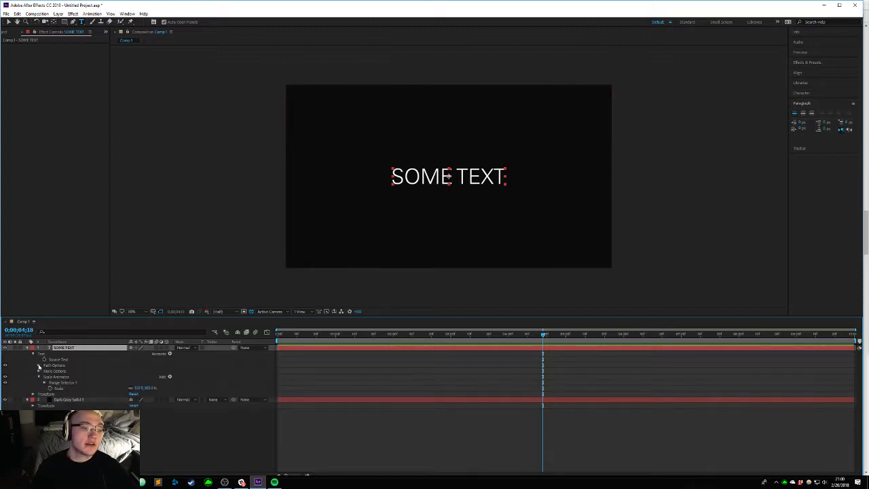
left_click(39, 371)
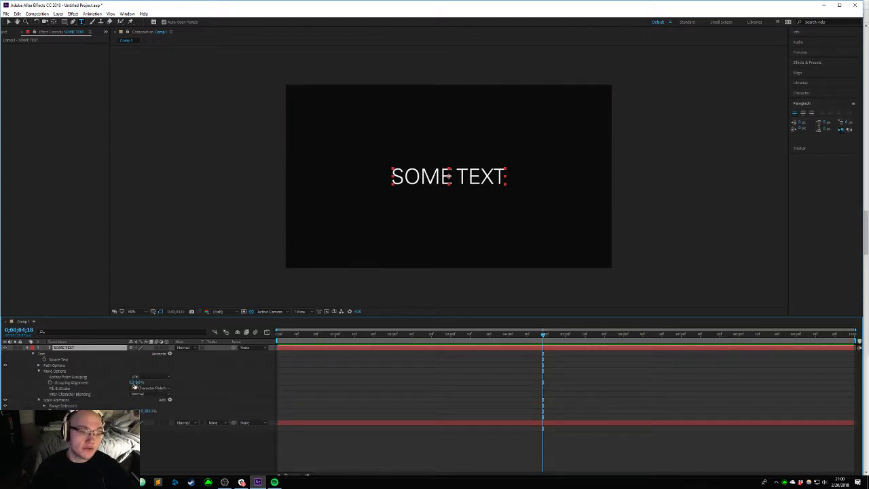
left_click_drag(142, 413, 124, 412)
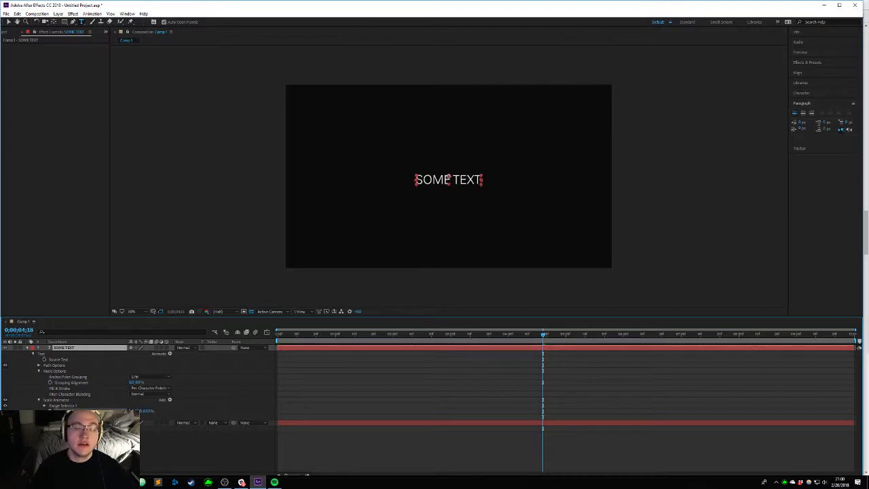
left_click(68, 382)
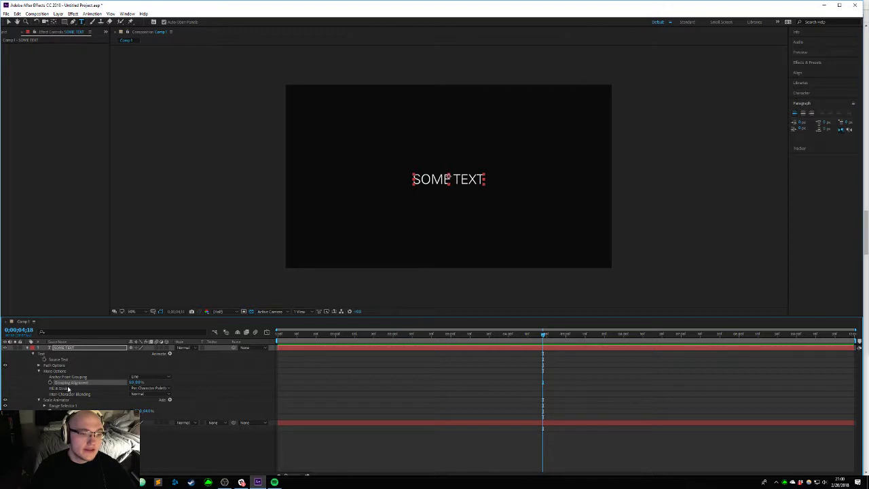
scroll(427, 167, "up", 1)
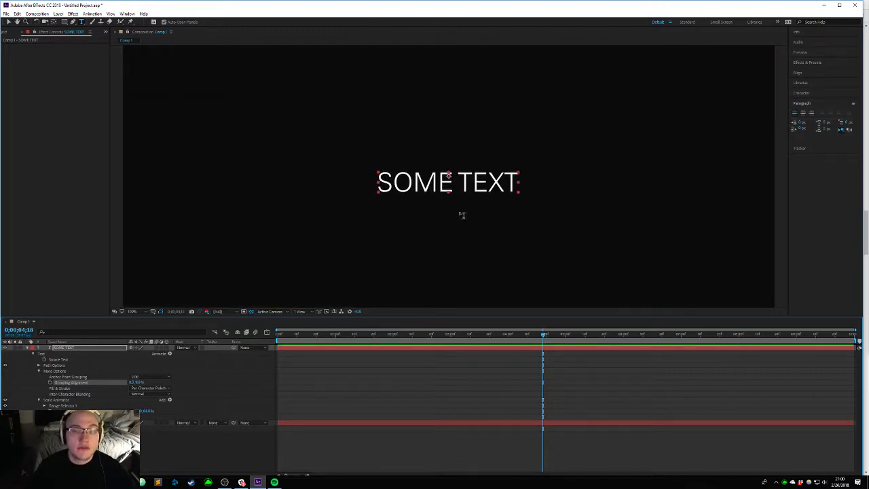
Step: Set Anchor Point Grouping to Character and vertical Grouping Alignment to about -42%, testing it with a scale change that is undone
left_click(135, 376)
left_click(147, 383)
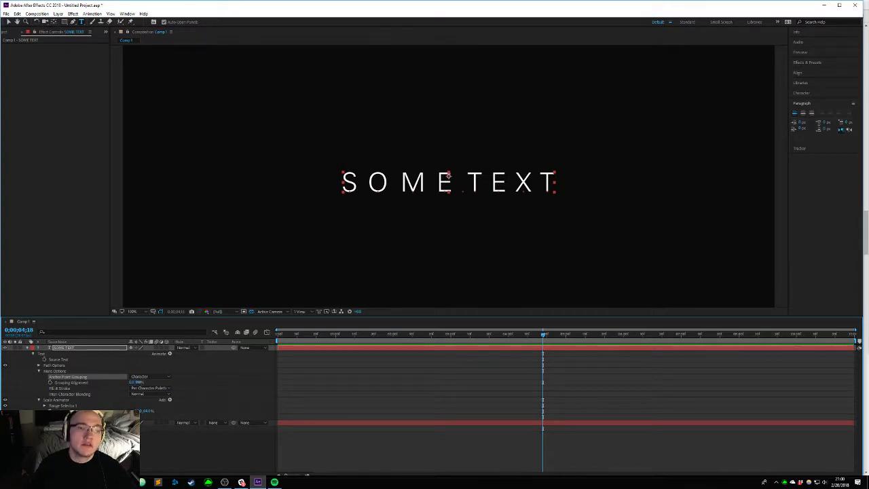
left_click_drag(135, 383, 123, 381)
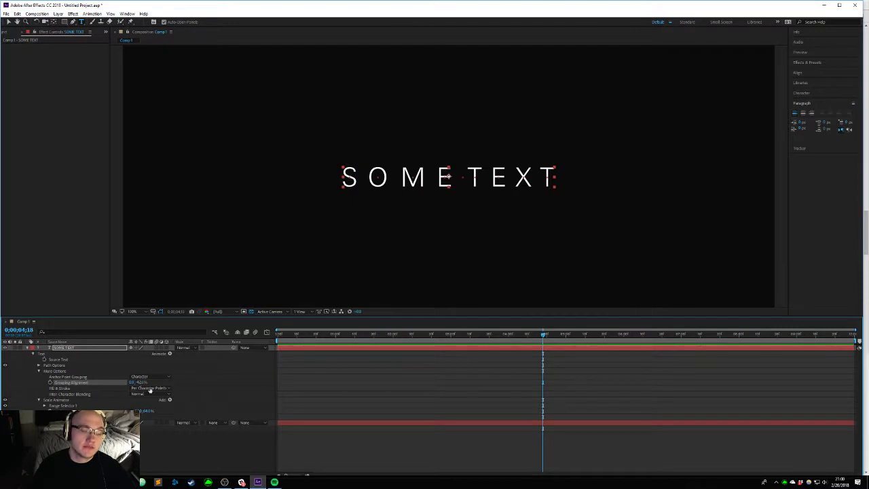
left_click_drag(143, 410, 148, 391)
key("ctrl+z")
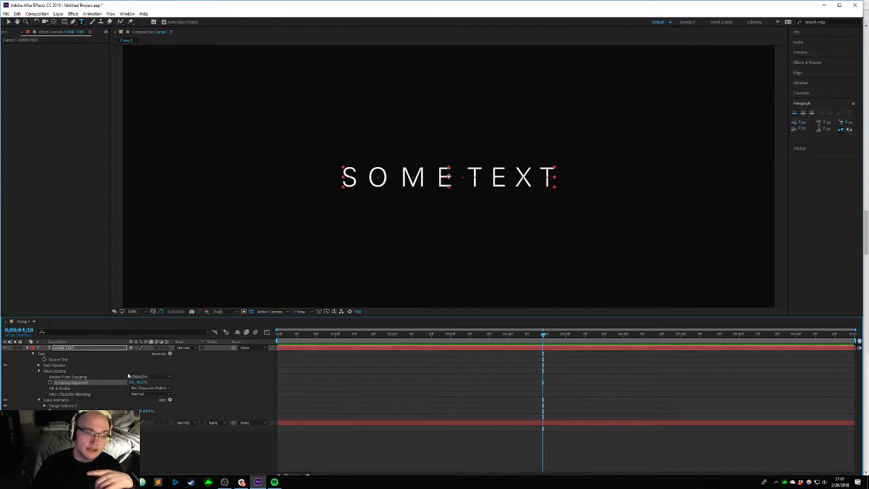
Step: Add a Rotation property to the Scale animator and test the animator's effect on the characters
left_click(61, 400)
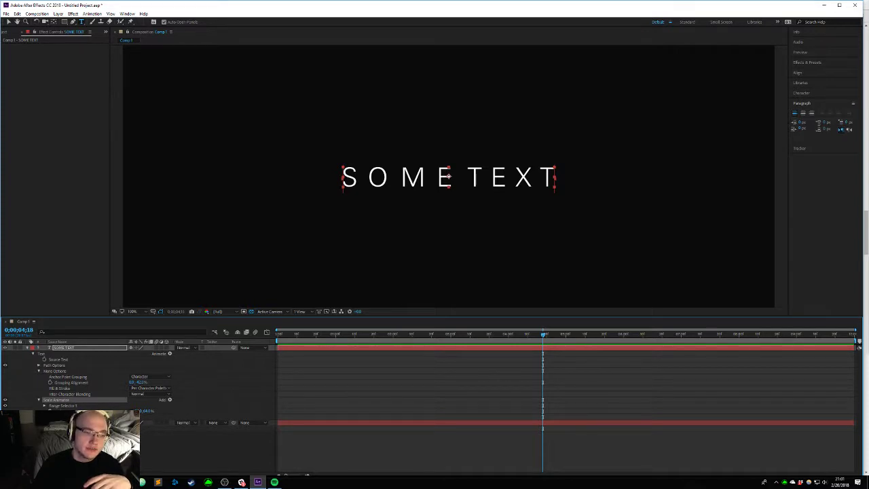
left_click(170, 400)
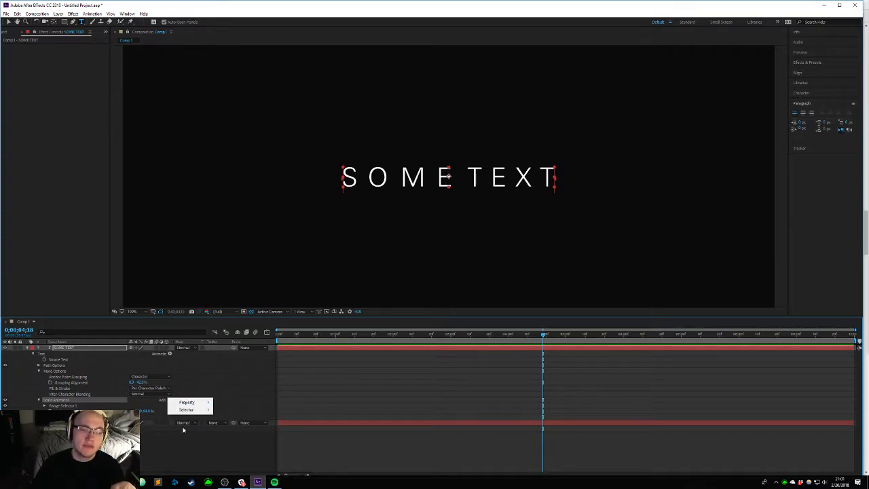
left_click(135, 410)
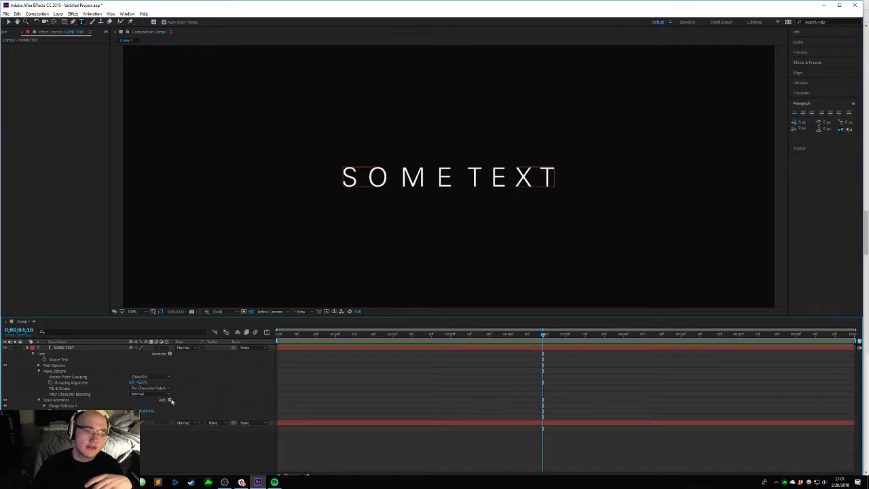
left_click(169, 400)
mouse_move(187, 402)
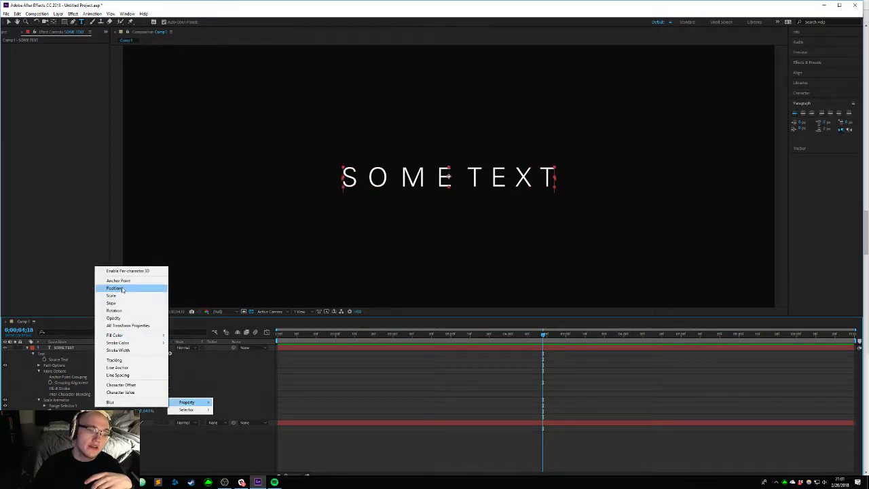
left_click(114, 310)
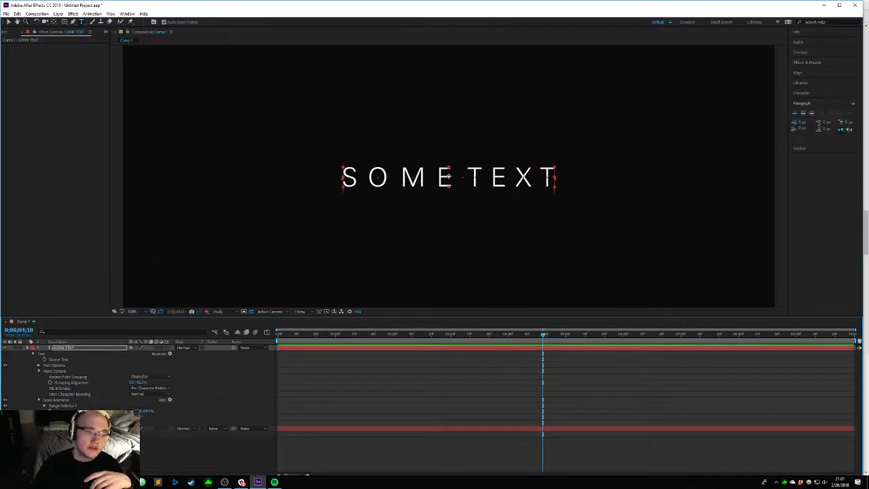
mouse_move(141, 411)
left_mouse_down()
mouse_move(199, 421)
mouse_move(256, 414)
mouse_move(199, 419)
mouse_move(141, 413)
mouse_move(129, 400)
mouse_move(145, 403)
left_mouse_up()
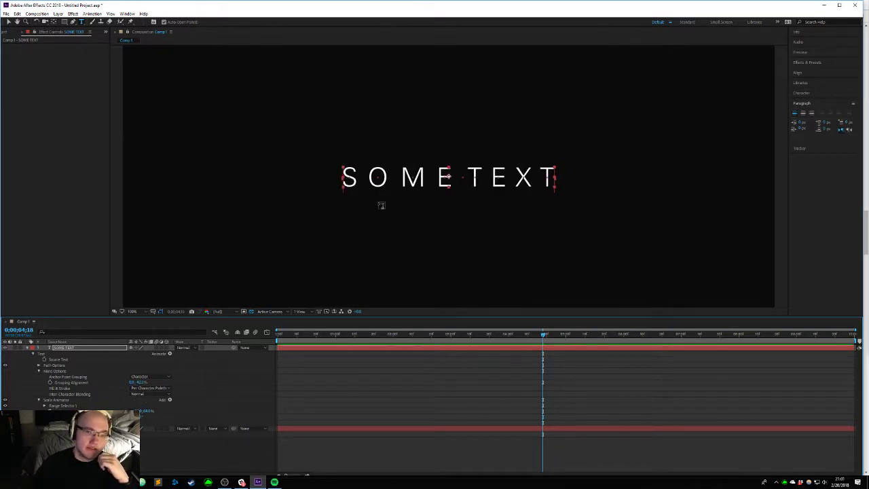
Step: Try a horizontal offset and about -92% vertical Grouping Alignment with the animator's rotation, and delete the Rotation property
left_click(139, 383)
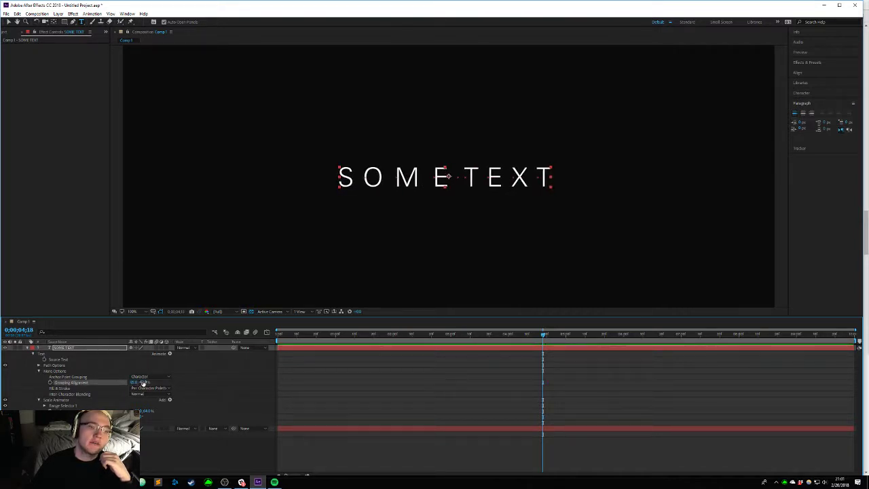
left_click_drag(141, 383, 103, 380)
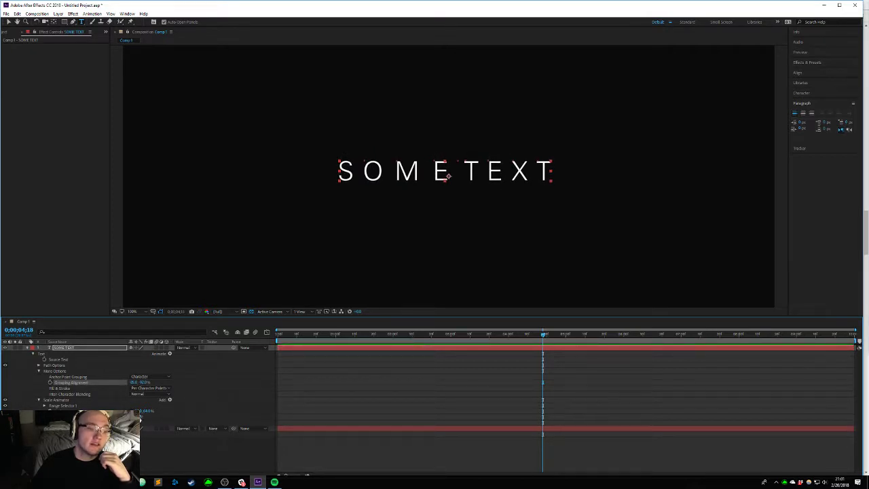
mouse_move(140, 416)
left_mouse_down()
mouse_move(187, 413)
mouse_move(120, 415)
mouse_move(133, 415)
left_mouse_up()
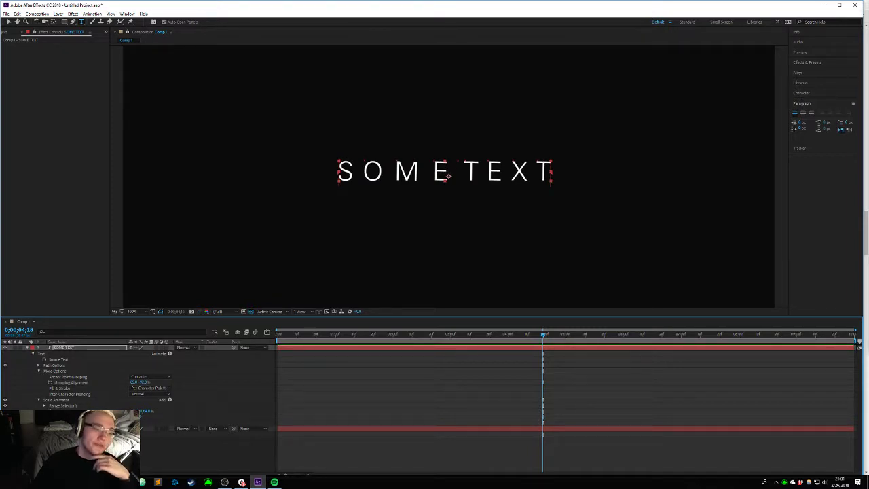
key("Delete")
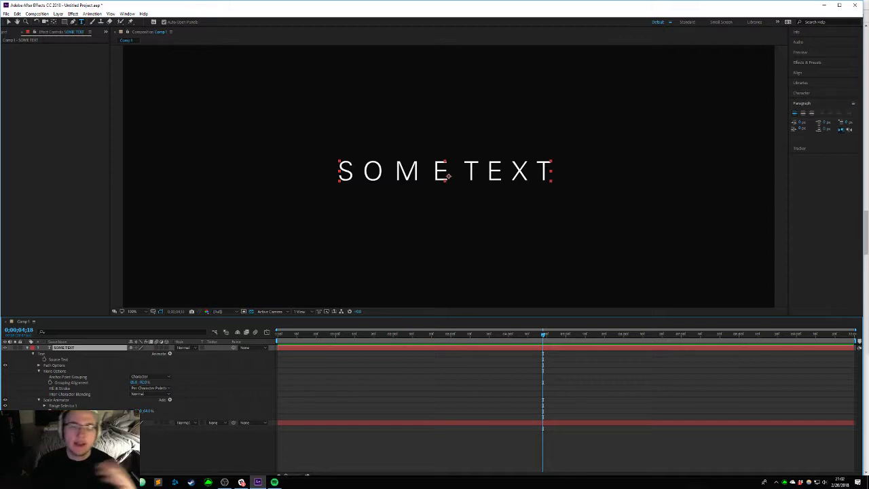
Step: Move the current time to the start of the composition and set the animator's Scale to 100%
left_click_drag(314, 334, 188, 323)
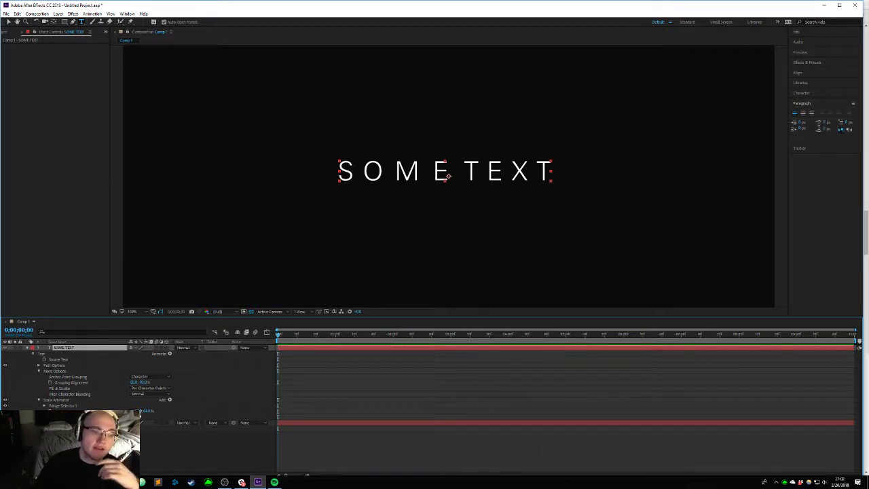
left_click_drag(142, 411, 226, 414)
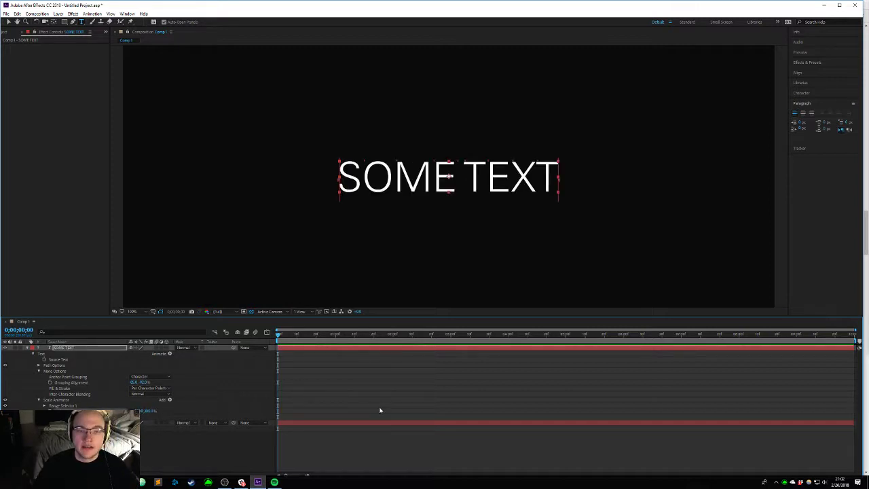
Step: Set Grouping Alignment to 0% horizontally and -42% vertically
left_click(133, 382)
type("0")
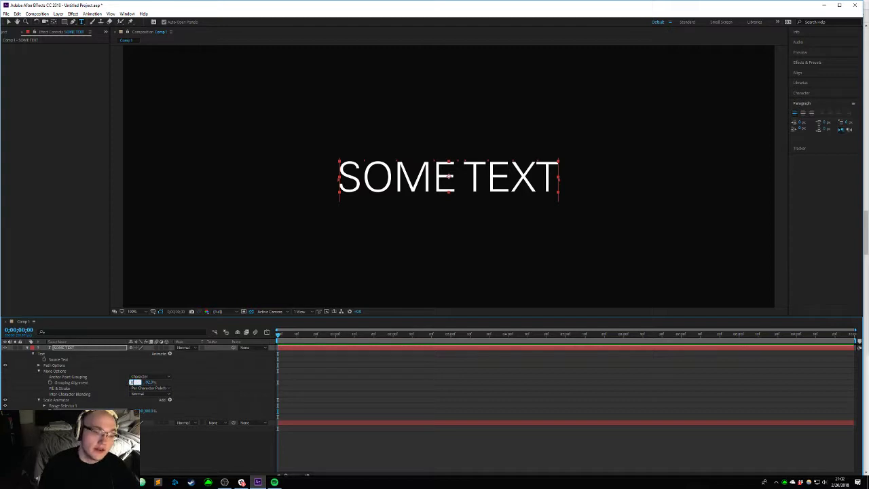
key("Tab")
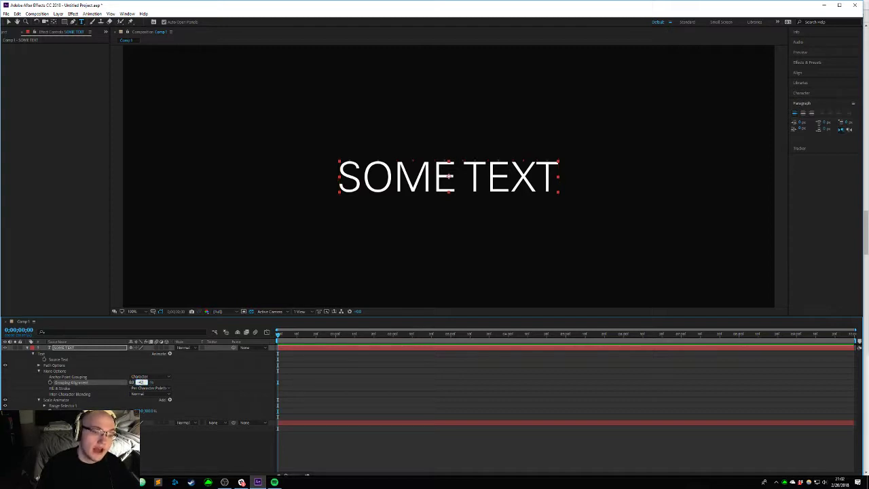
key("Return")
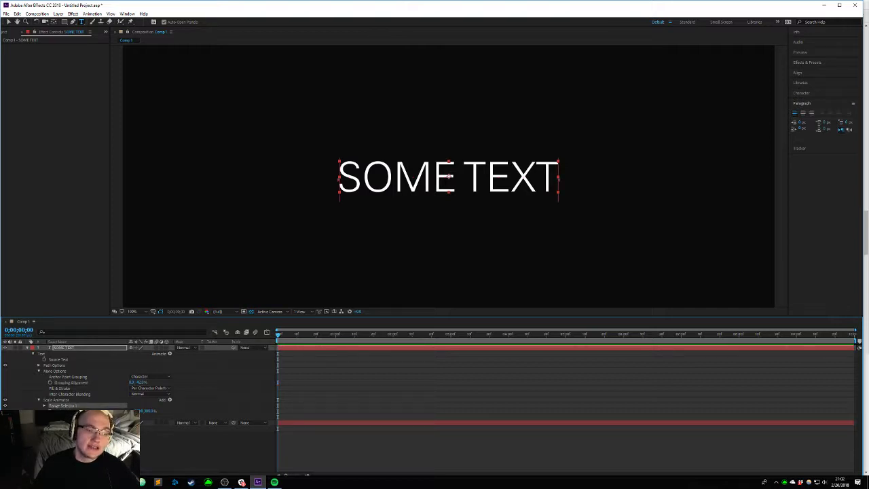
Step: Expand the Scale animator's Range Selector and set the animator's Scale to 0%
left_click(44, 406)
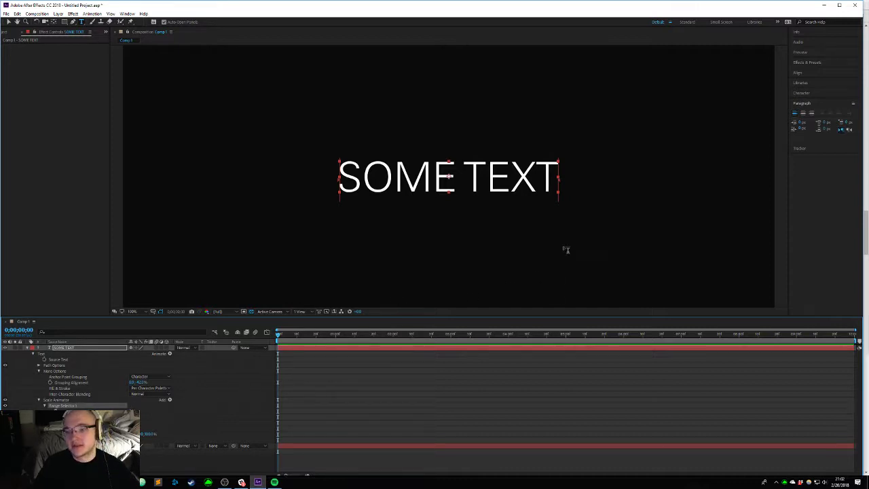
scroll(456, 222, "up", 1)
scroll(456, 223, "down", 2)
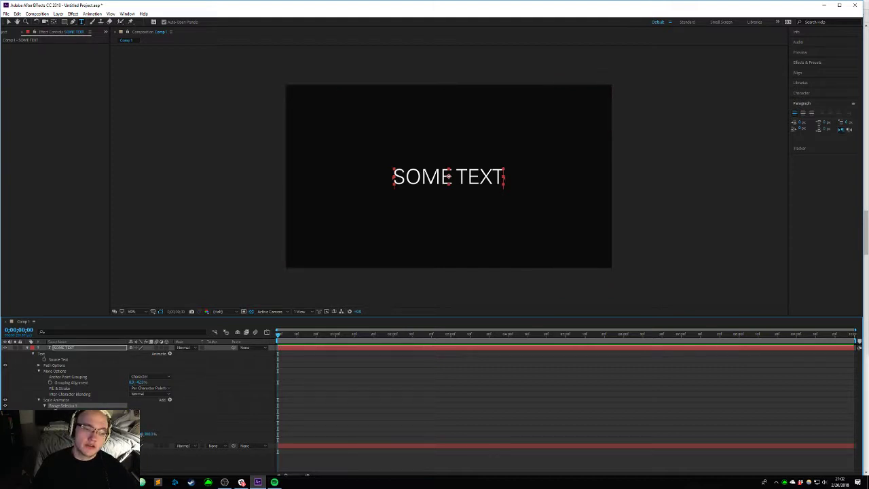
type("0")
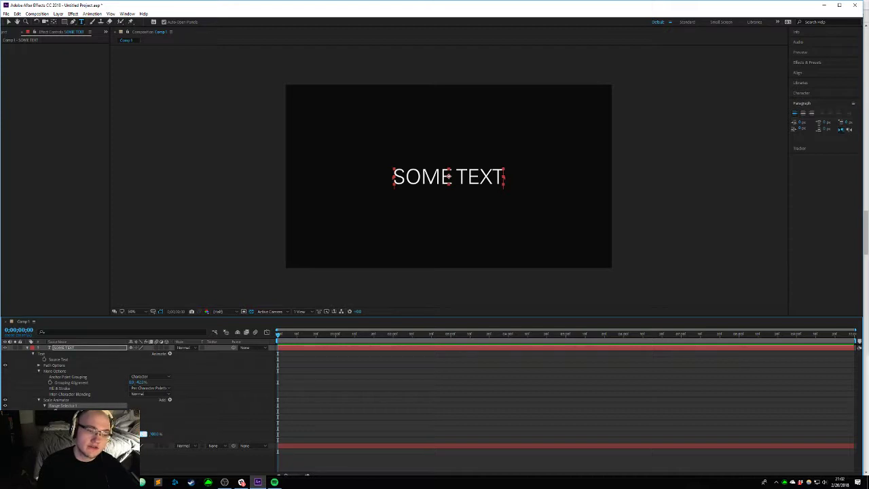
key("Return")
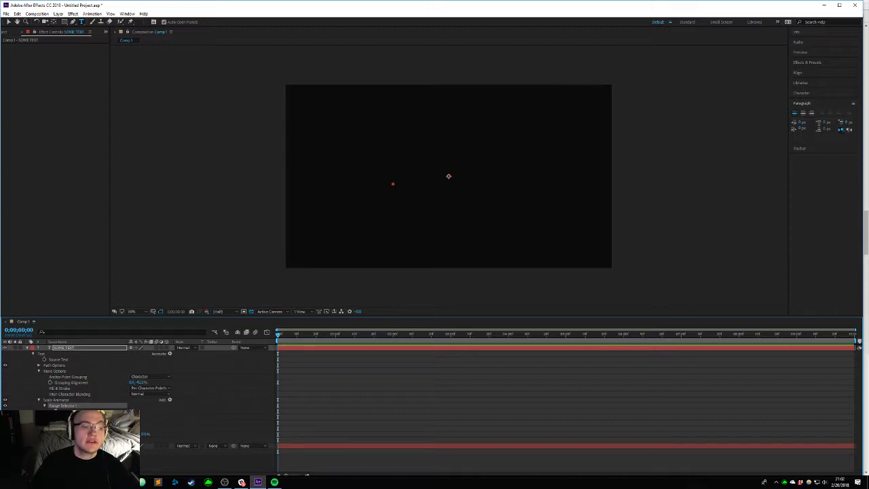
Step: Test different Start and End values in the Range Selector and restore the full range over the text
key("space")
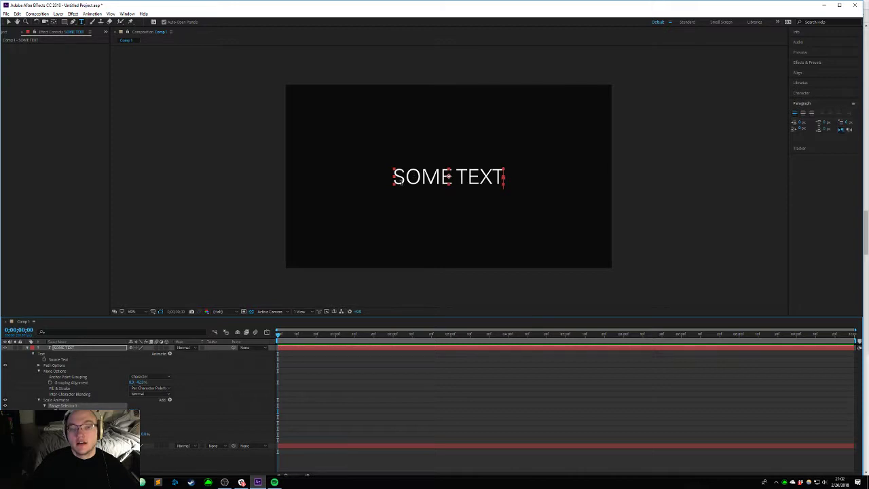
key("space")
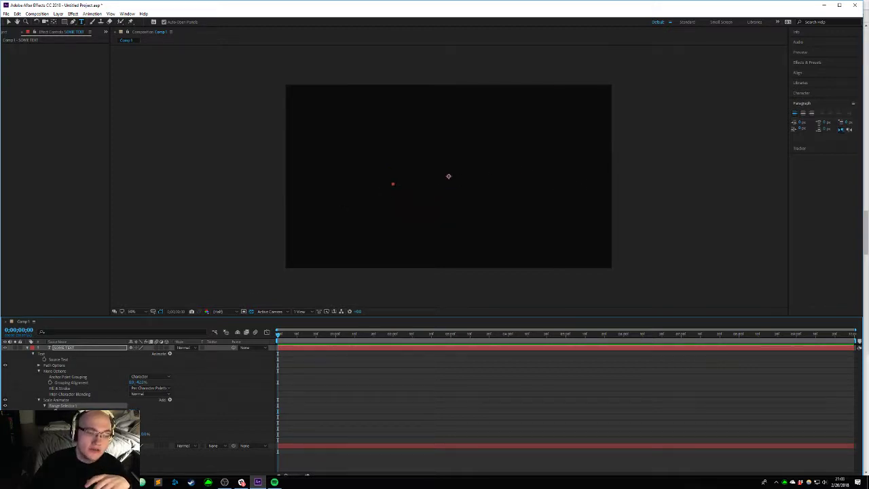
left_click_drag(131, 409, 148, 410)
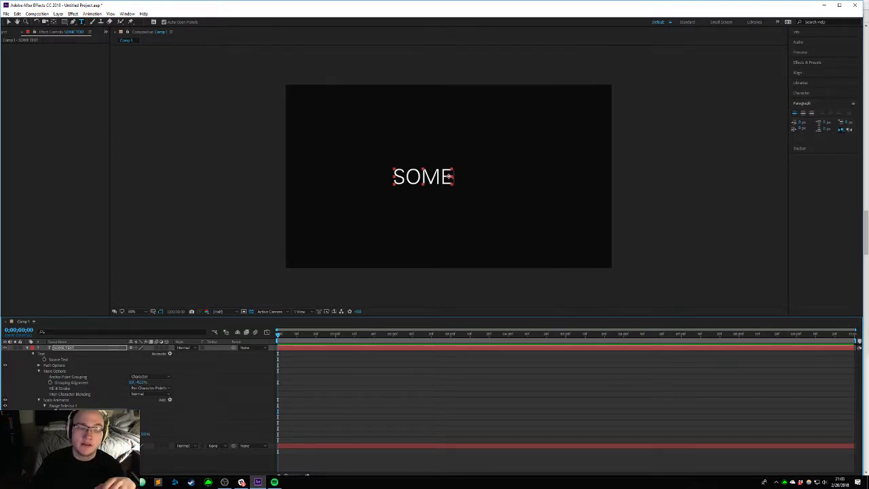
left_click_drag(133, 416, 121, 416)
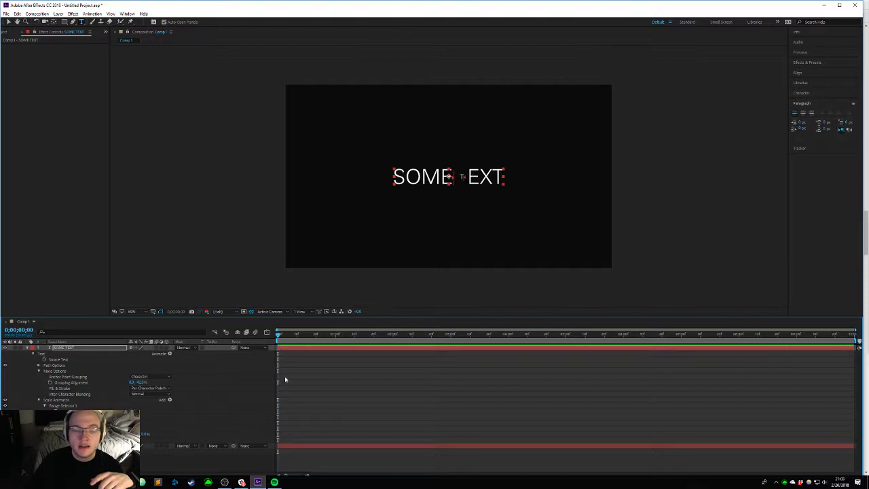
left_click_drag(135, 417, 196, 409)
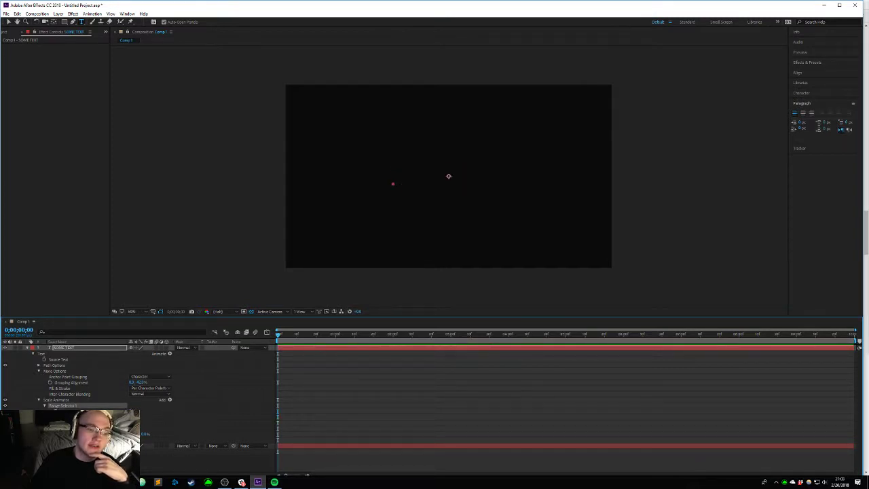
Step: Keyframe the Range Selector's Start from 0% at the composition start to 100% at 1 second
left_click_drag(300, 337, 336, 346)
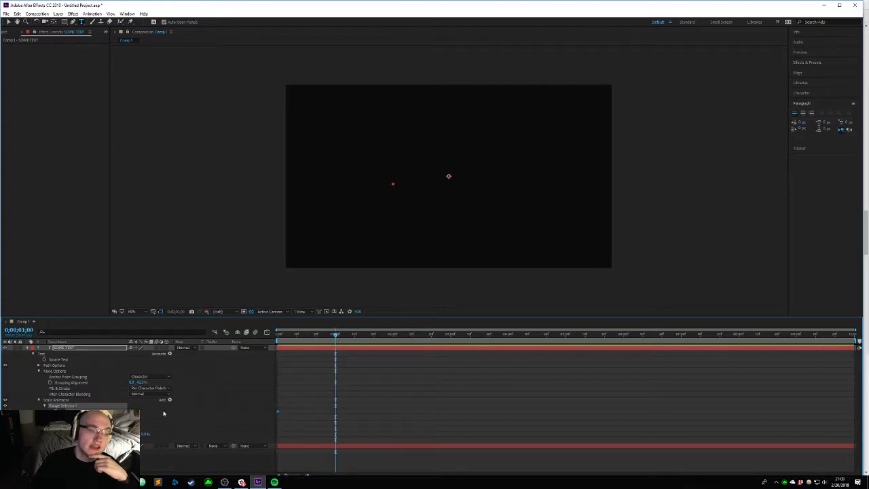
left_click_drag(135, 412, 236, 412)
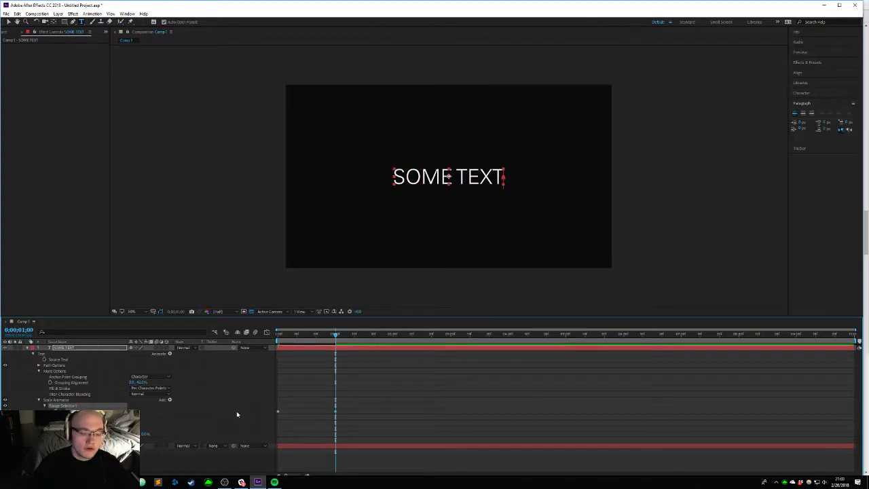
Step: Set the composition duration to 3 seconds and preview the text animation
key("ctrl+k")
key("shift+Tab")
key("shift+Tab")
key("shift+Tab")
key("shift+Tab")
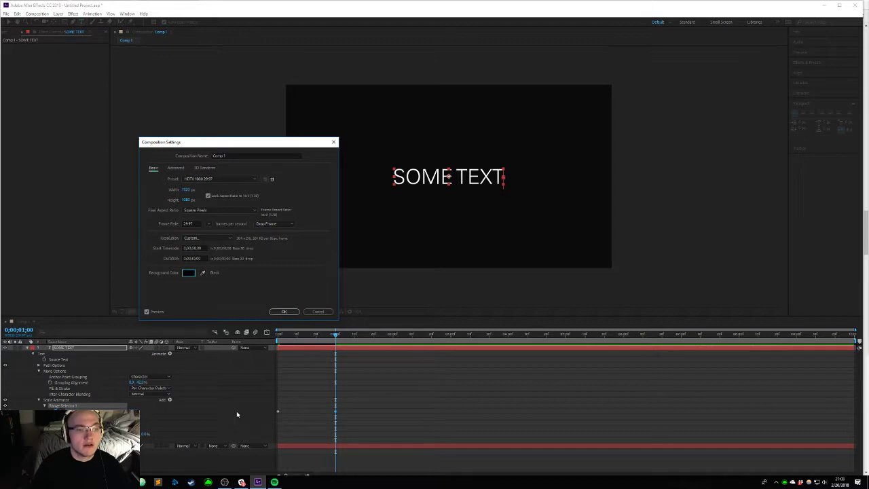
type("3")
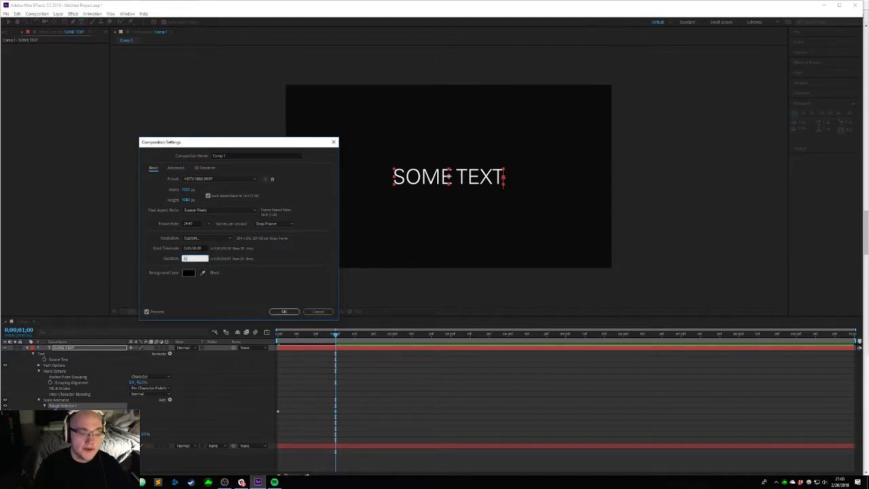
type("00;03;00")
key("Return")
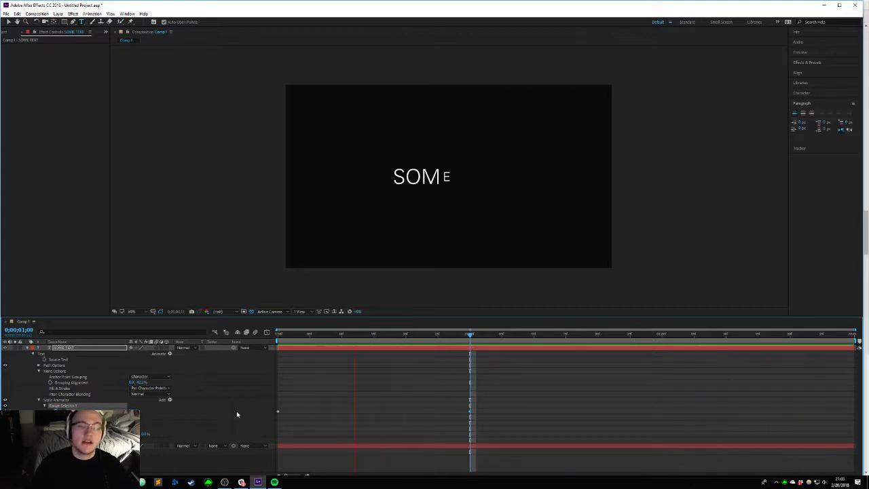
key("space")
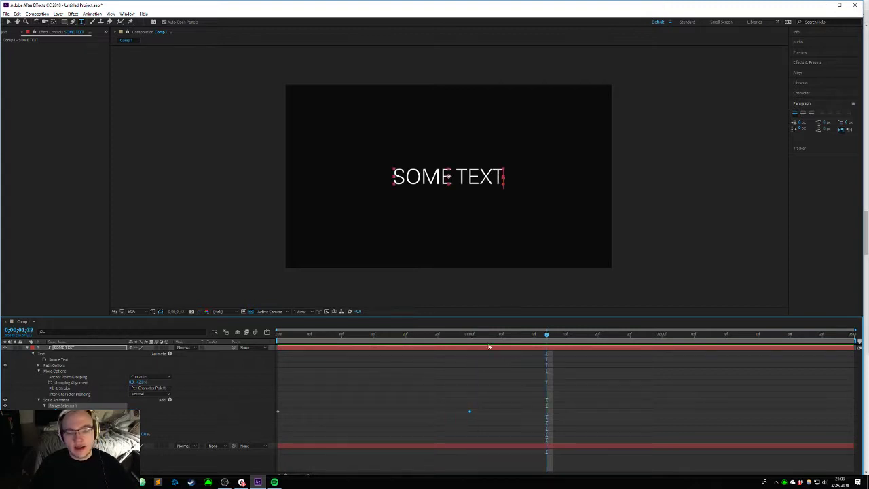
Step: Move the current time to 1 second and replace the layer's text with "TEST TEXT 04"
mouse_move(471, 336)
left_mouse_down()
mouse_move(348, 336)
mouse_move(484, 346)
mouse_move(473, 348)
left_mouse_up()
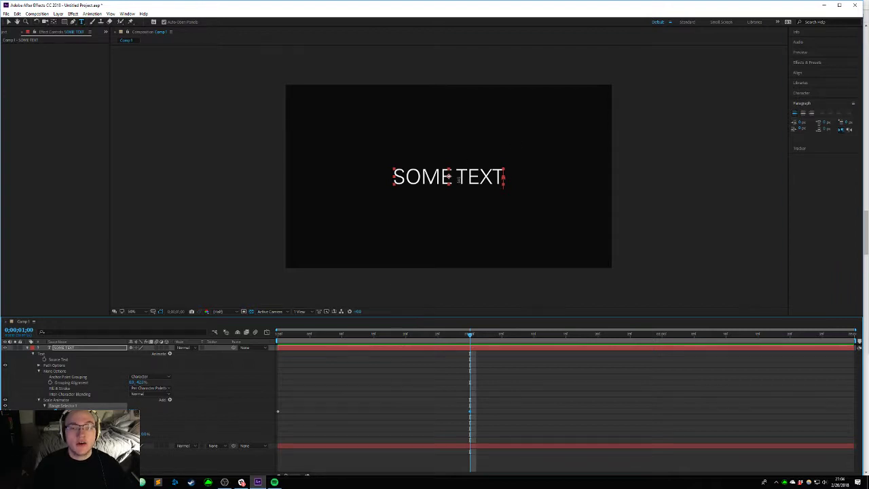
double_click(449, 176)
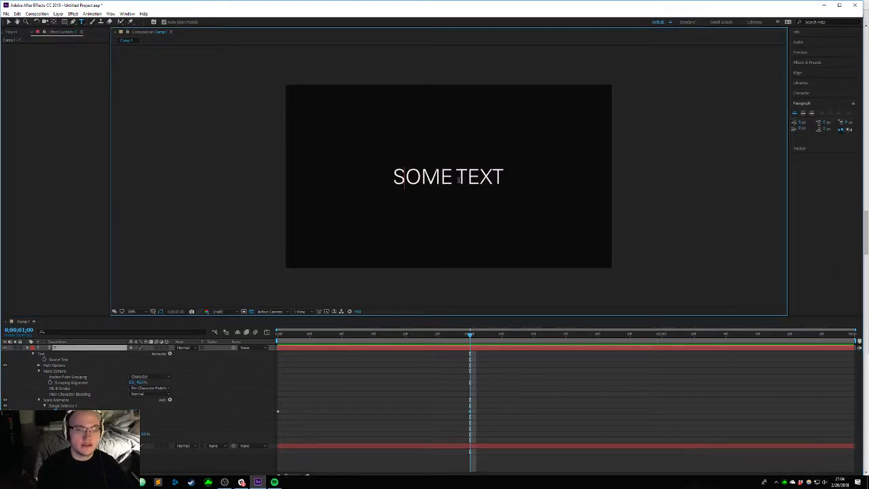
type("TEST TEX")
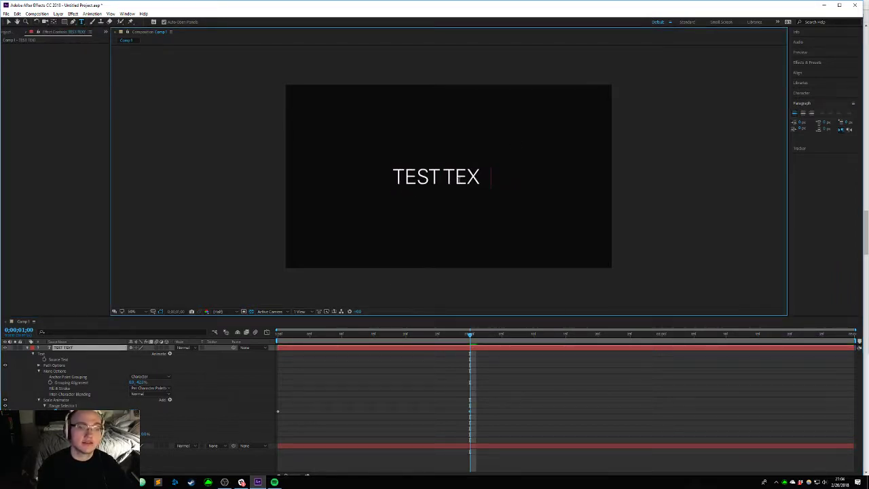
type("T 04")
key("KP_Enter")
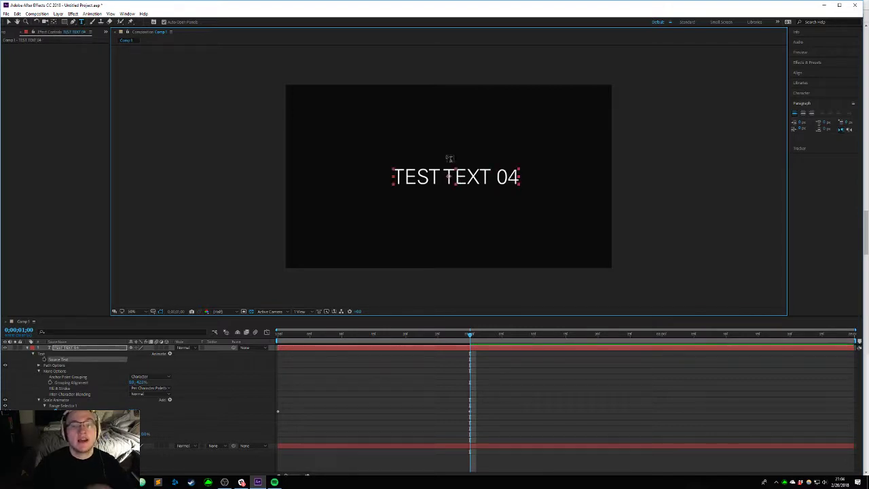
Step: Scrub through the first second to examine how the scale animation reveals the new characters
left_click(354, 334)
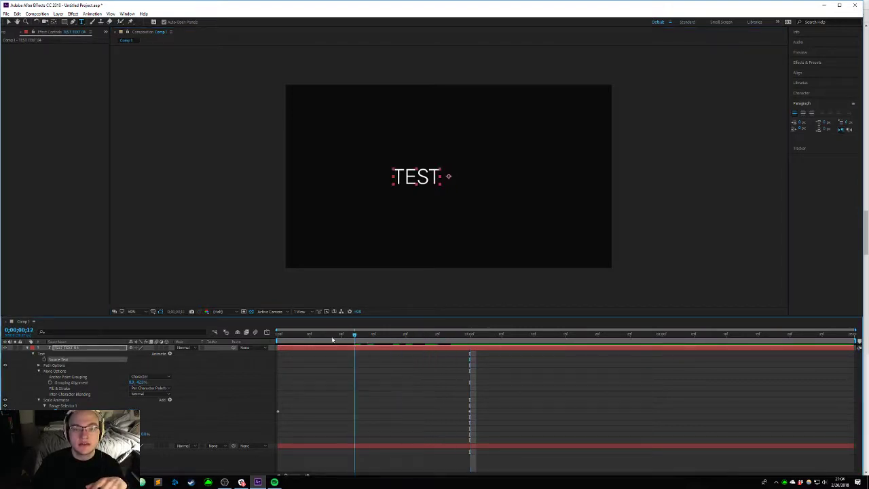
left_click_drag(332, 337, 394, 346)
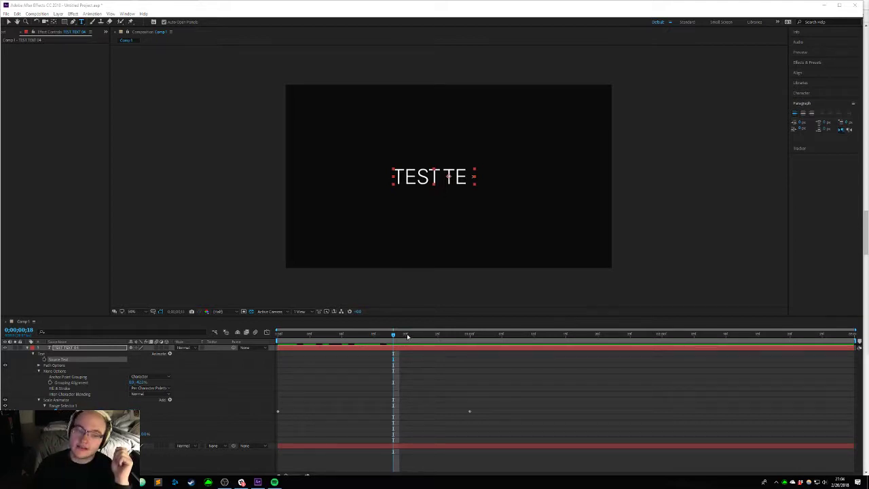
mouse_move(475, 333)
left_mouse_down()
mouse_move(359, 334)
mouse_move(481, 333)
mouse_move(464, 346)
left_mouse_up()
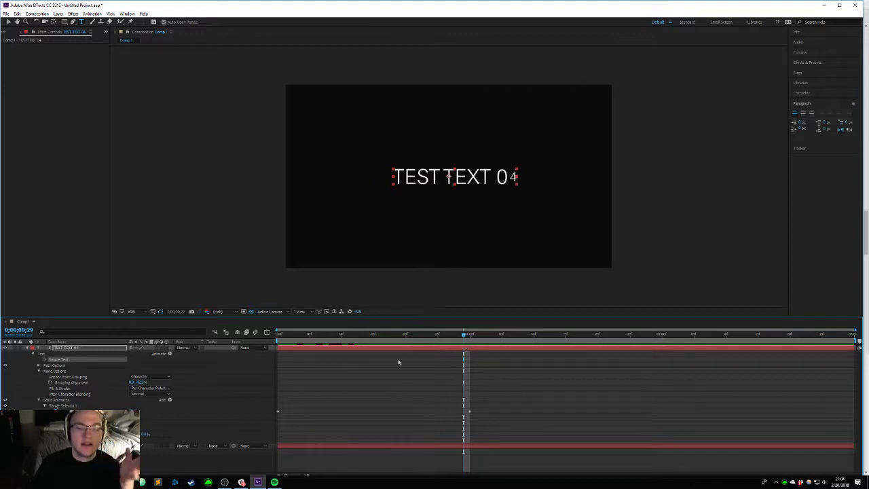
left_click_drag(448, 334, 380, 334)
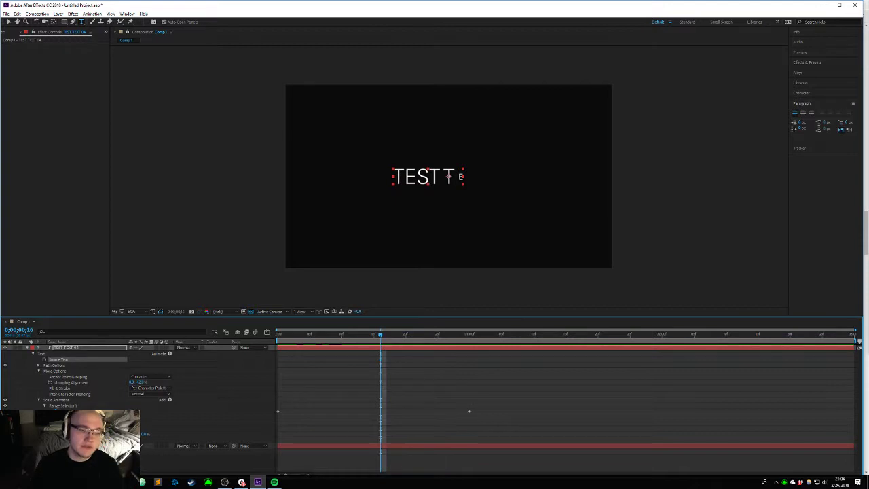
Step: Try removing the Start keyframes and adjusting the Range Selector's values manually, and undo these changes
mouse_move(134, 422)
left_mouse_down()
mouse_move(170, 422)
mouse_move(134, 422)
left_mouse_up()
key("ctrl+z")
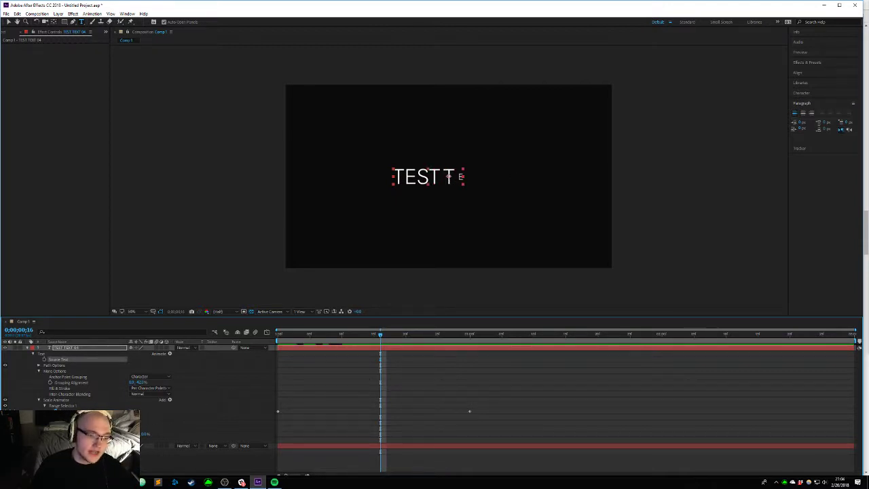
left_click(56, 411)
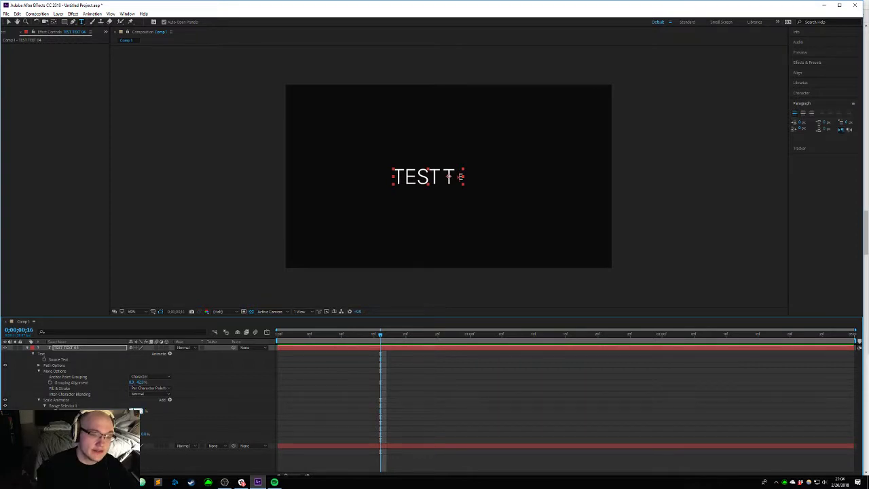
left_click_drag(136, 411, 140, 415)
key("Return")
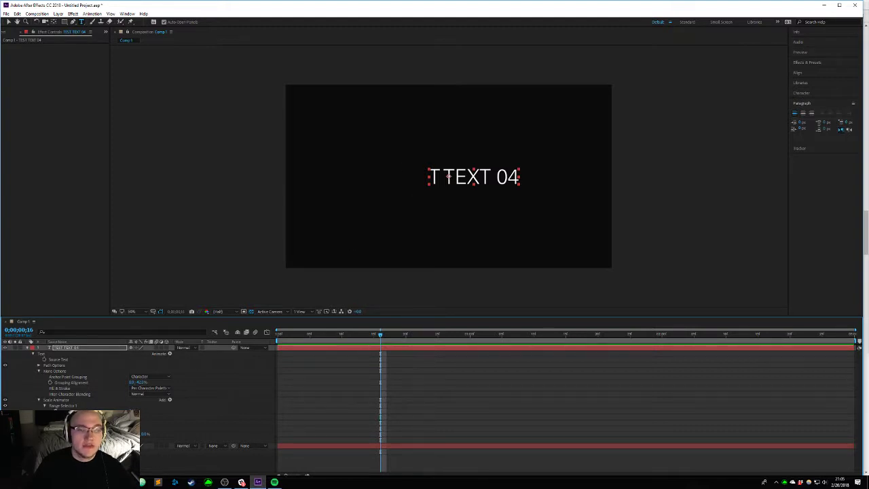
mouse_move(134, 422)
left_mouse_down()
mouse_move(180, 422)
mouse_move(145, 418)
left_mouse_up()
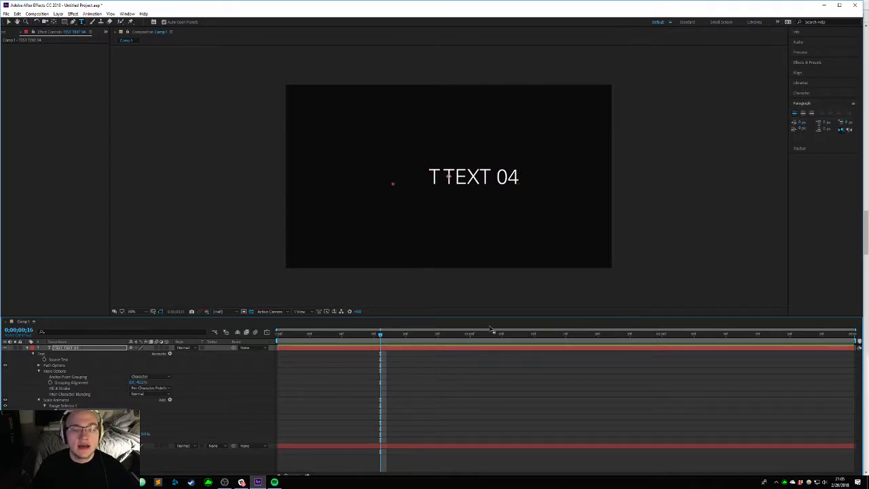
key("ctrl+z")
key("ctrl+z")
key("ctrl+z")
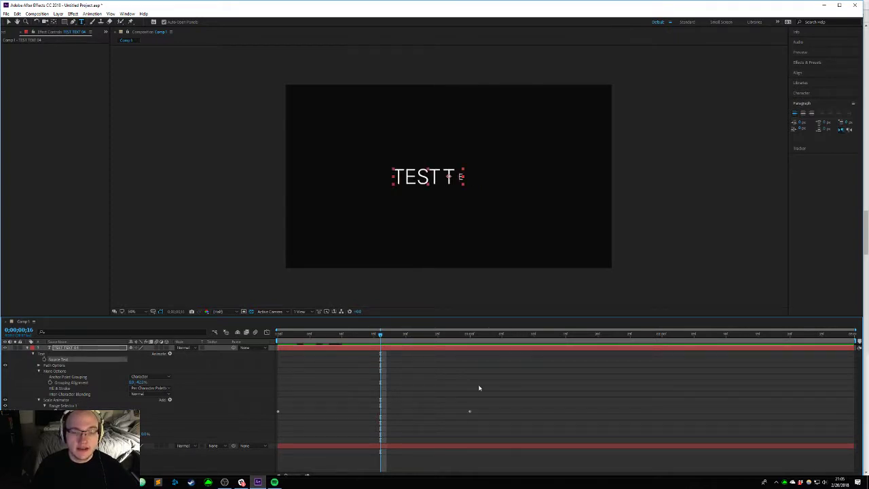
Step: Apply Easy Ease Out to the Range Selector's first Start keyframe
left_click_drag(468, 343, 400, 336)
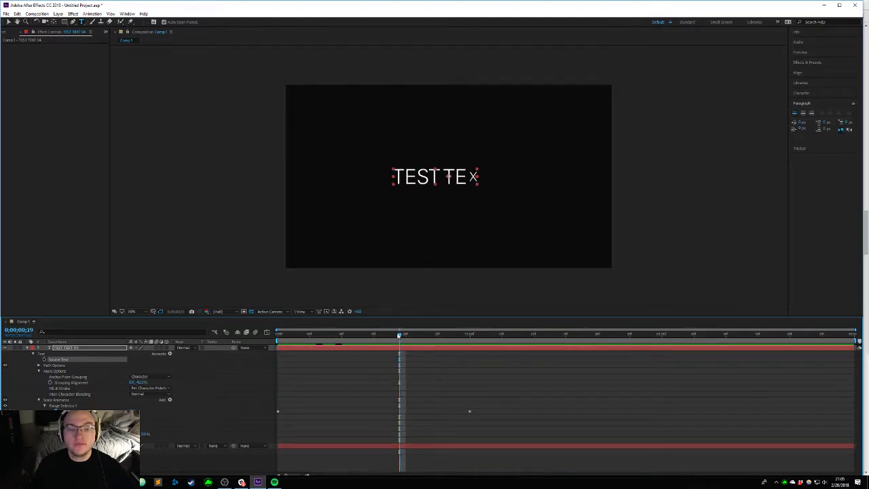
left_click_drag(296, 398, 265, 428)
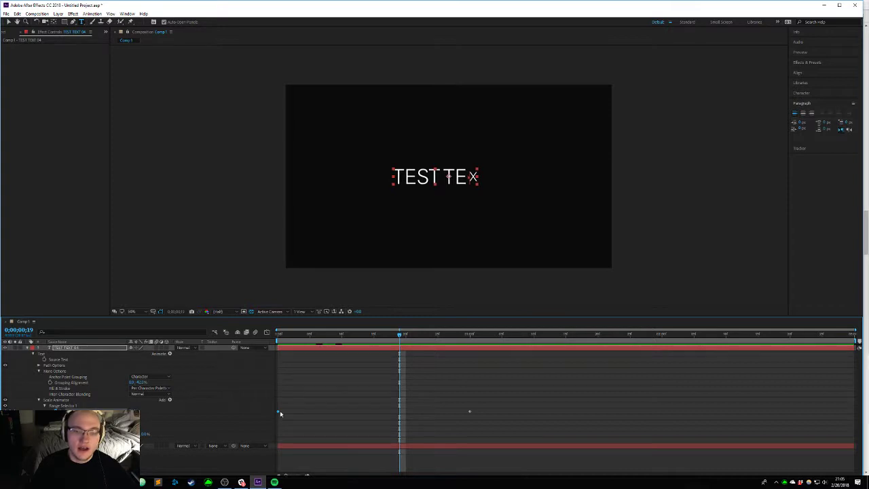
right_click(279, 412)
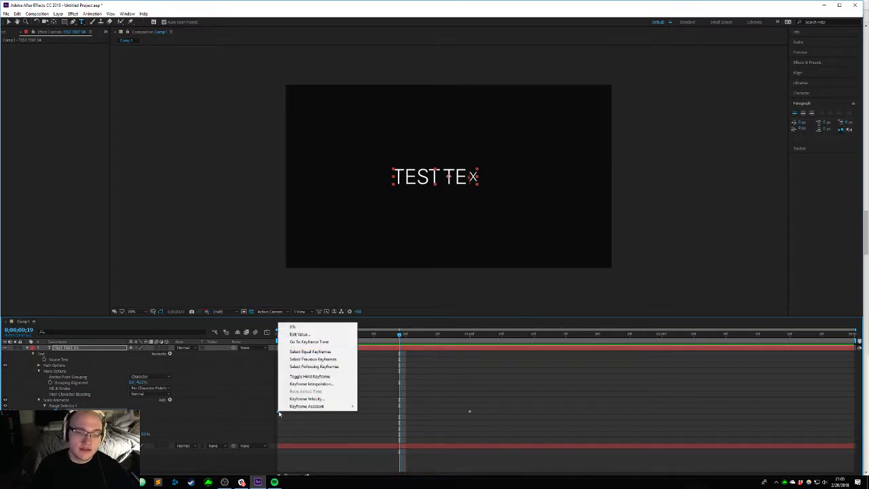
mouse_move(298, 406)
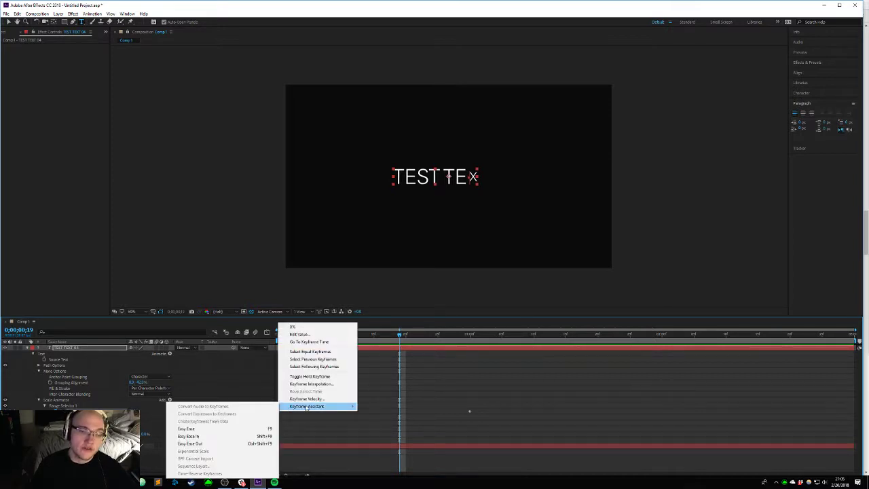
left_click(208, 445)
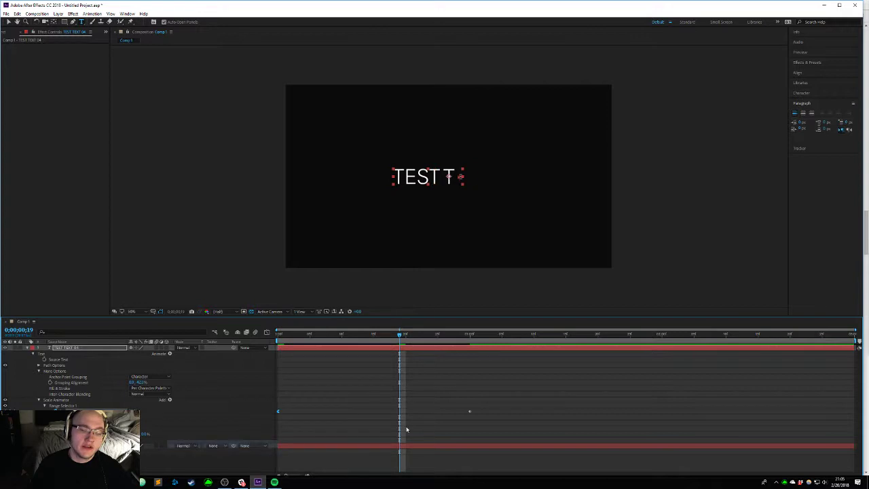
Step: Apply Easy Ease In to the Start keyframe at 1 second and display the curve in the Graph Editor
right_click(470, 414)
mouse_move(531, 407)
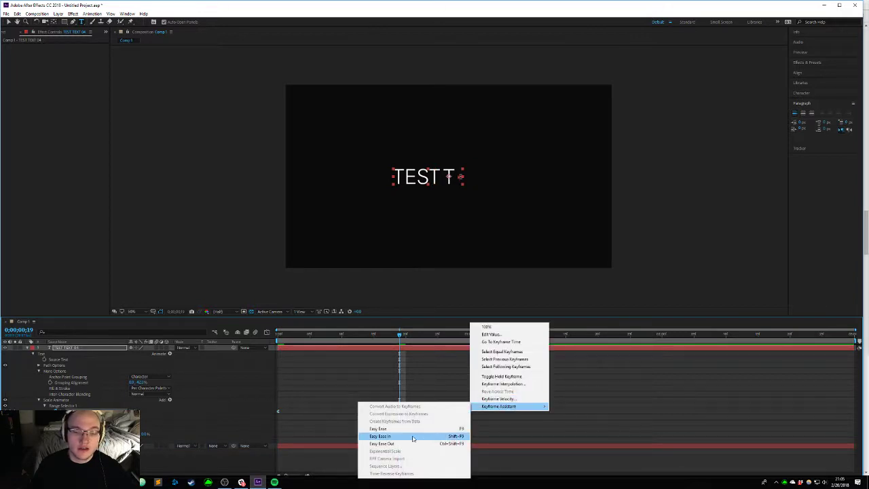
left_click(412, 436)
key("shift+F3")
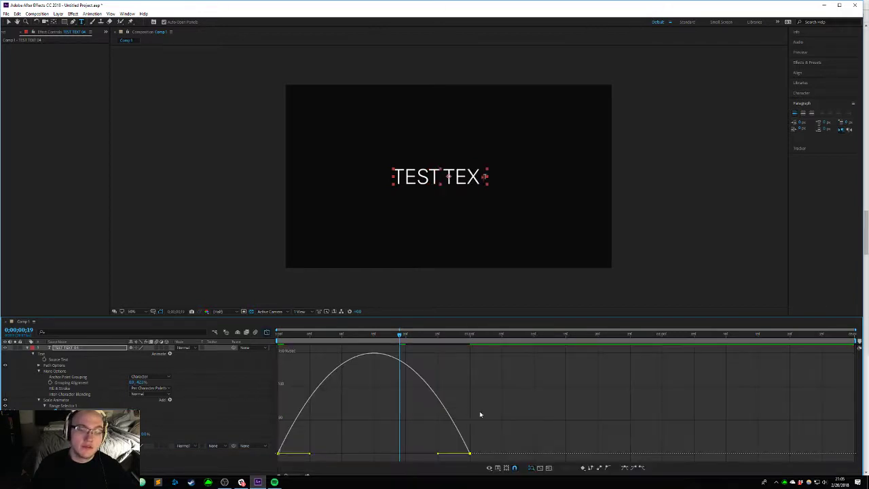
Step: Reshape the Start speed curve, lengthening the last keyframe's incoming ease and collapsing the first keyframe's outgoing ease, and preview the text reveal
left_click_drag(438, 454, 374, 453)
key("Home")
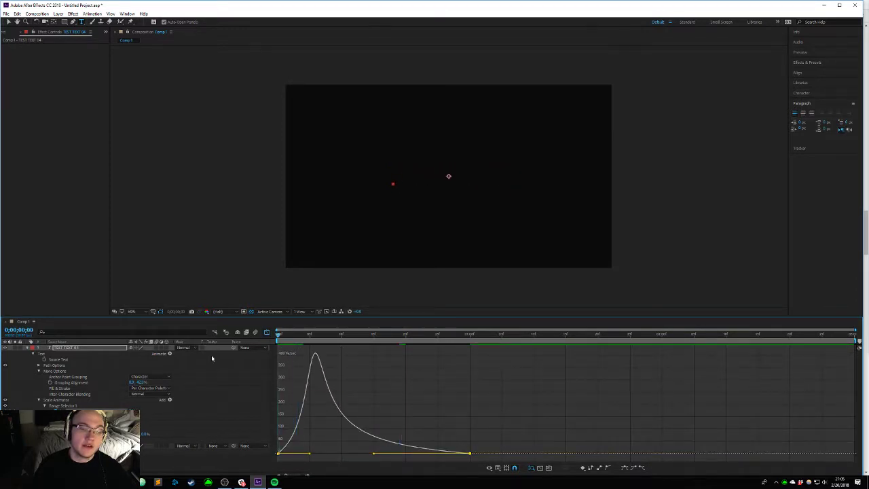
left_click_drag(308, 455, 250, 451)
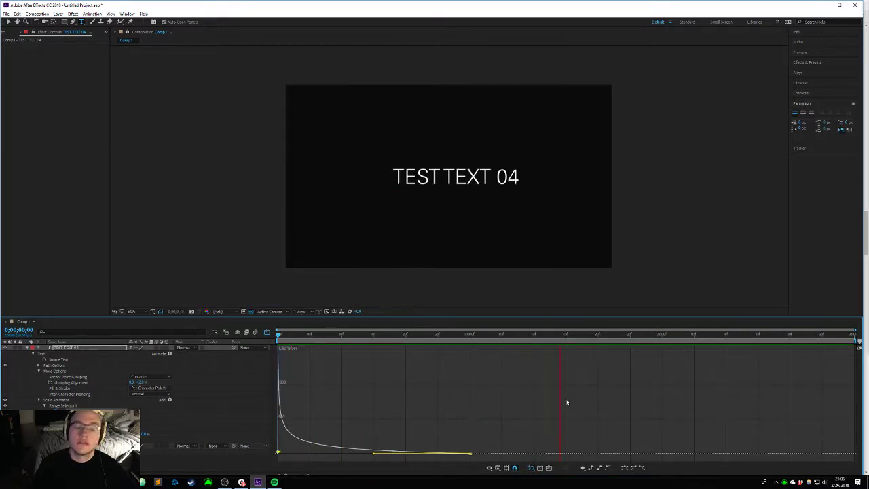
key("space")
left_click(266, 332)
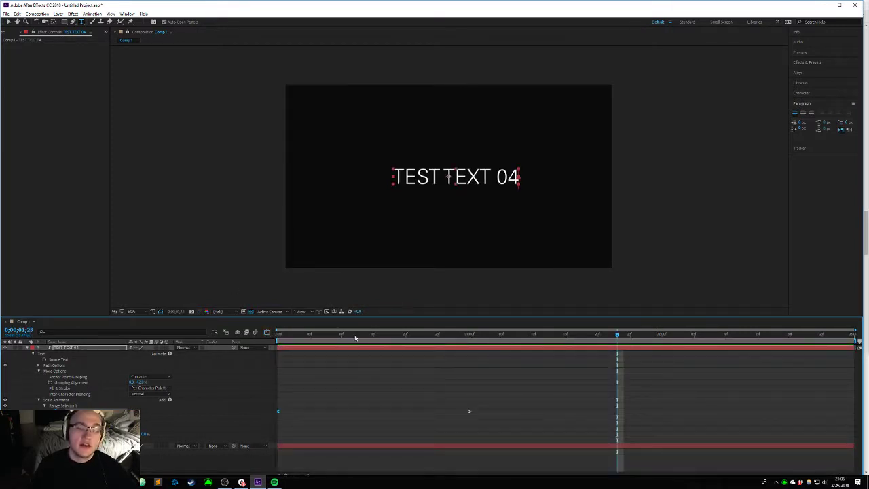
left_click_drag(355, 334, 294, 333)
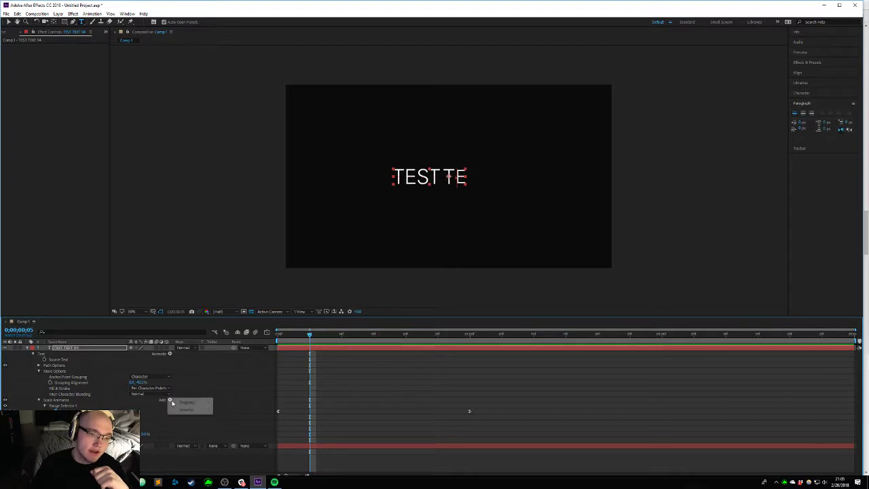
Step: Add a Position property to the Scale Animator, offset the characters downward, and scrub the start of the animation
mouse_move(190, 402)
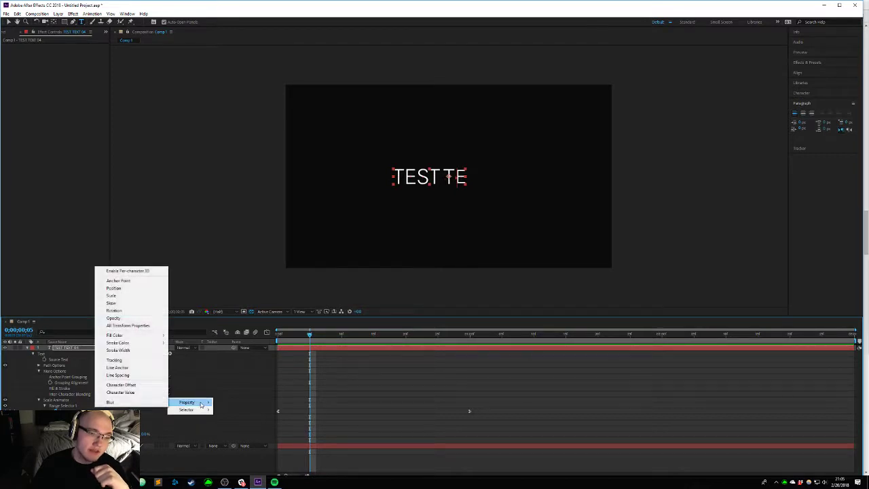
left_click(121, 290)
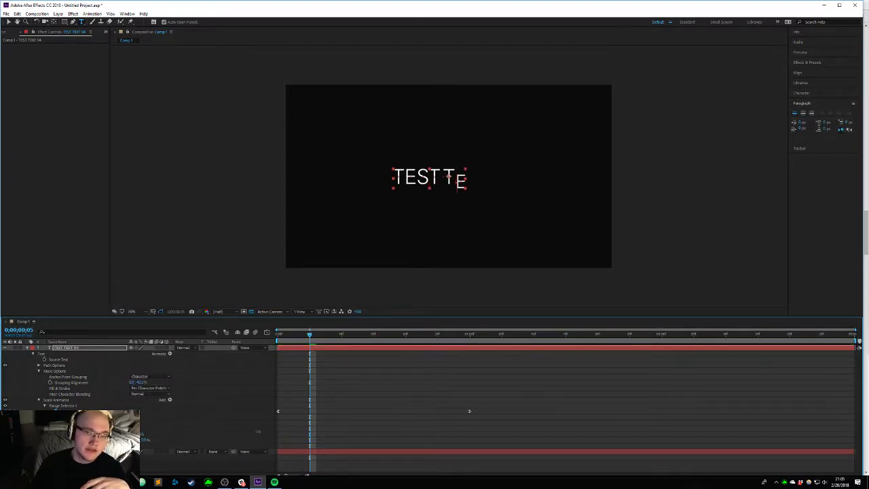
left_click_drag(309, 334, 218, 335)
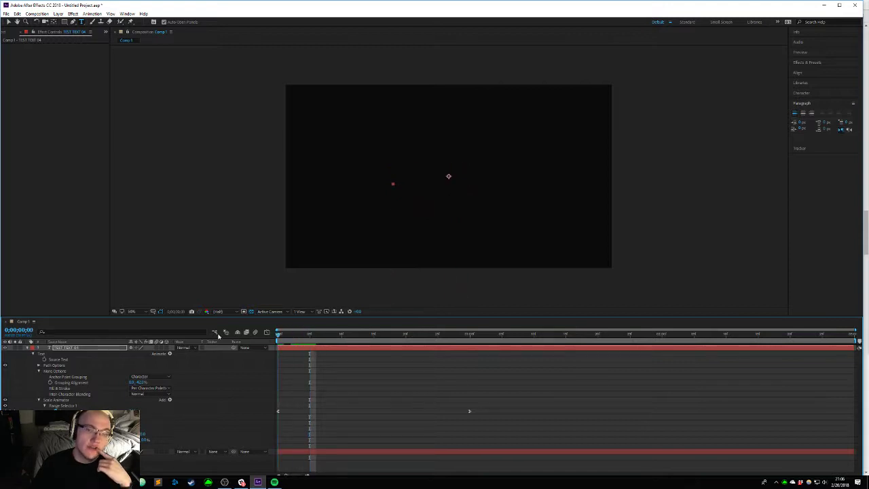
left_click_drag(276, 334, 380, 327)
Step: Display the Start curve in the Graph Editor, give the first keyframe a short outgoing ease, and preview the animation
left_click(266, 332)
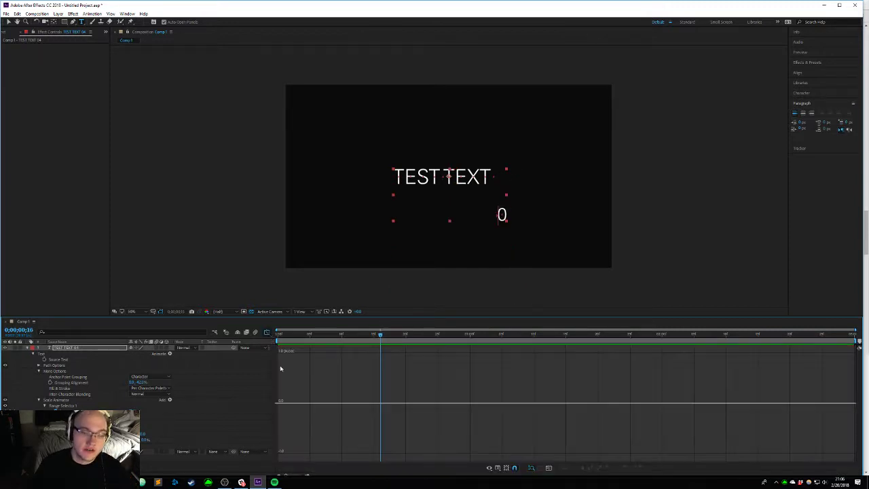
left_click(63, 411)
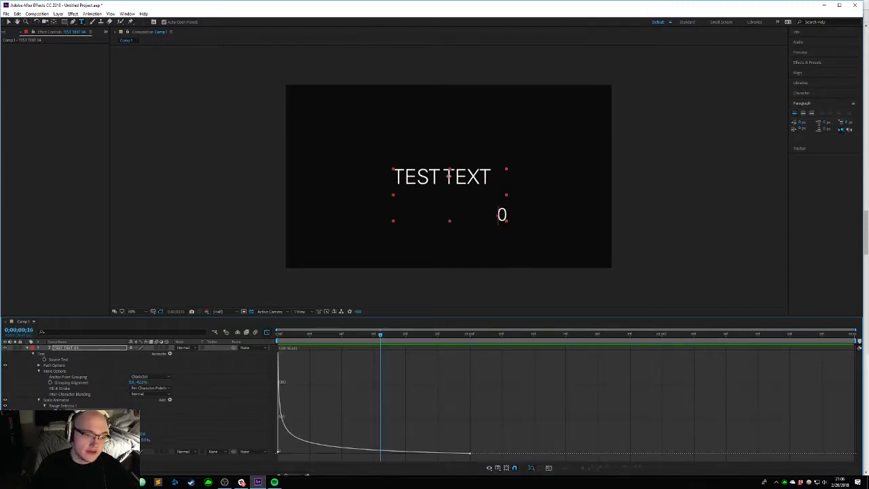
left_click(281, 452)
left_click_drag(278, 452, 296, 345)
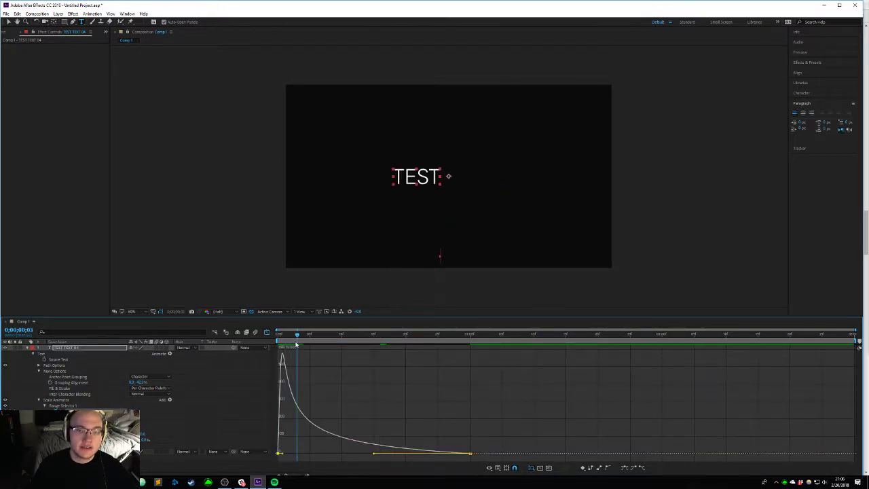
key("space")
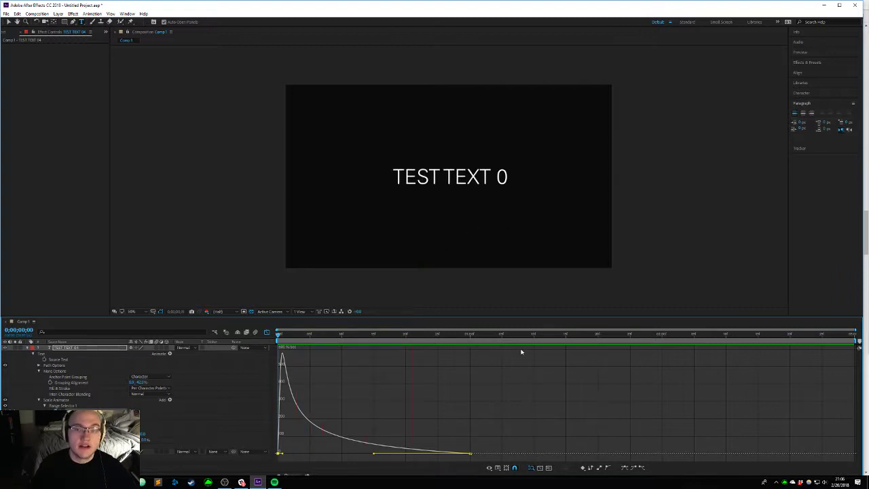
key("space")
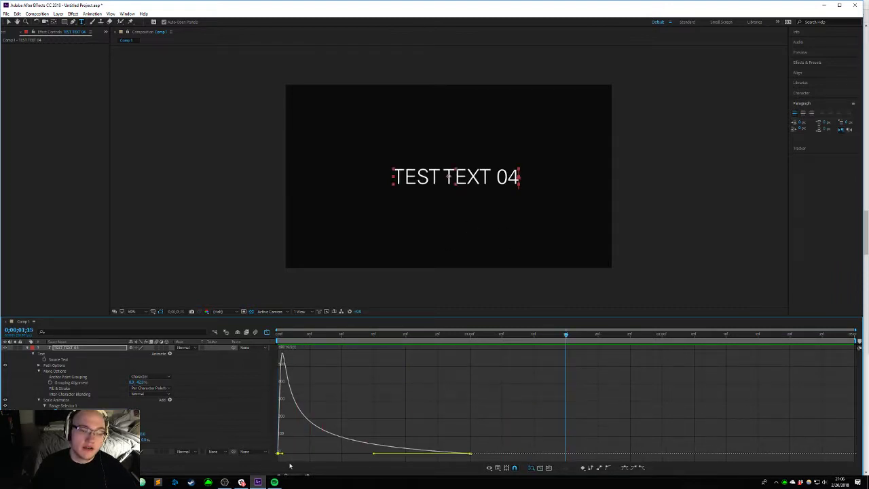
Step: Lengthen the first Start keyframe's outgoing ease, move the last keyframe to 0;00;02;01, and preview the slower reveal
left_click_drag(281, 453, 303, 452)
left_click_drag(470, 453, 667, 452)
key("Home")
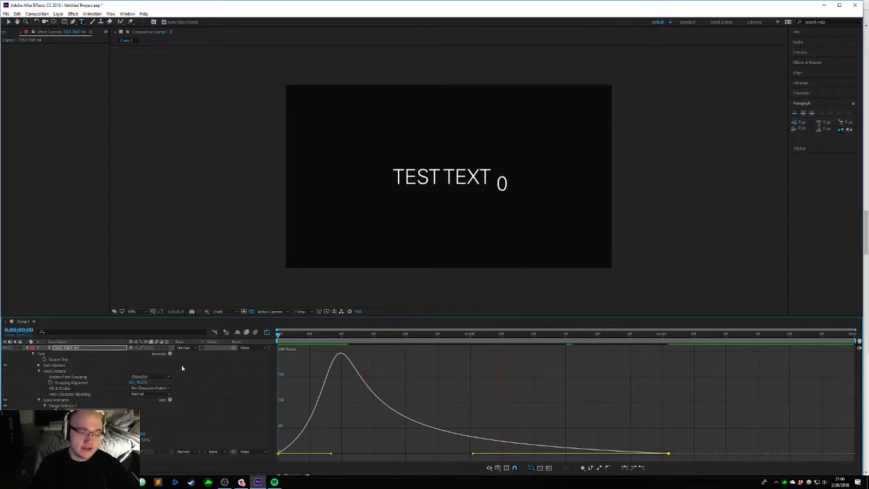
key("space")
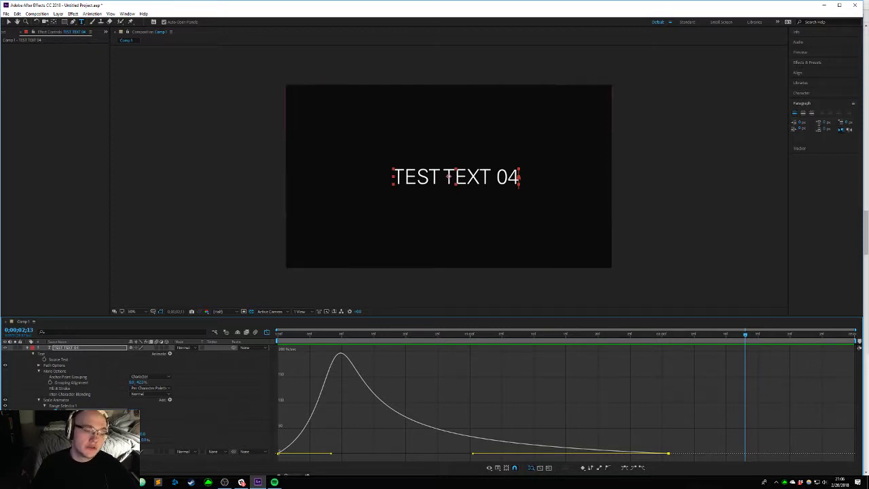
Step: Delete the Position property from the Scale Animator
left_click(68, 440)
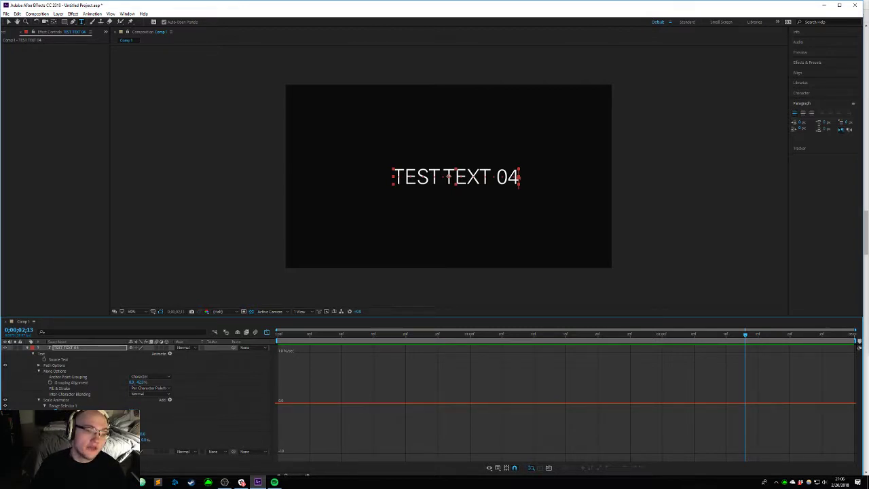
left_click(89, 401)
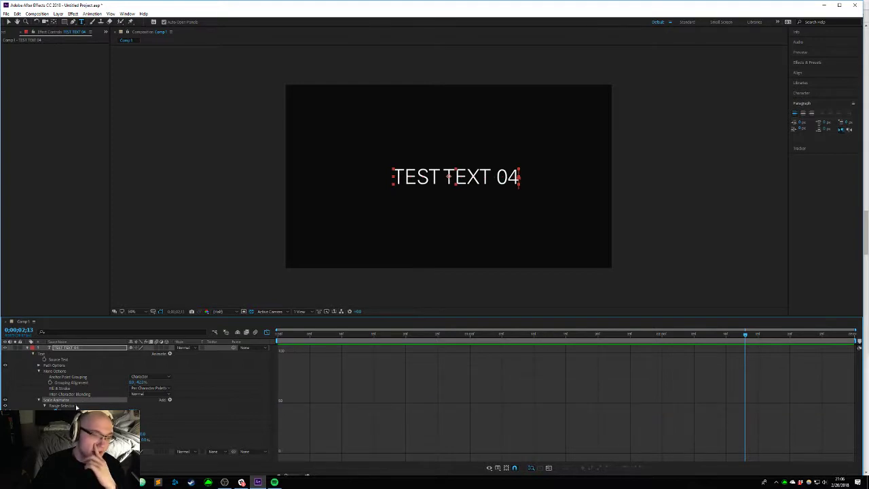
left_click(64, 434)
key("Delete")
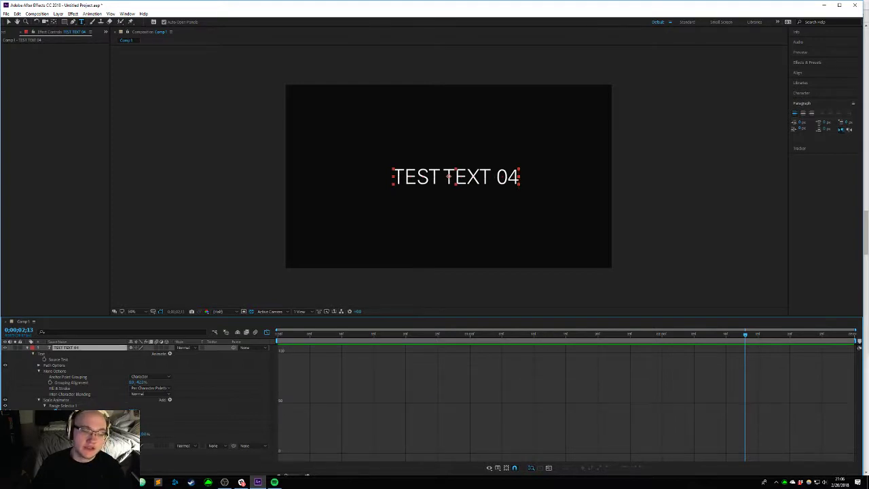
Step: Add a separate Position animator to the TEST TEXT 04 layer
left_click(66, 354)
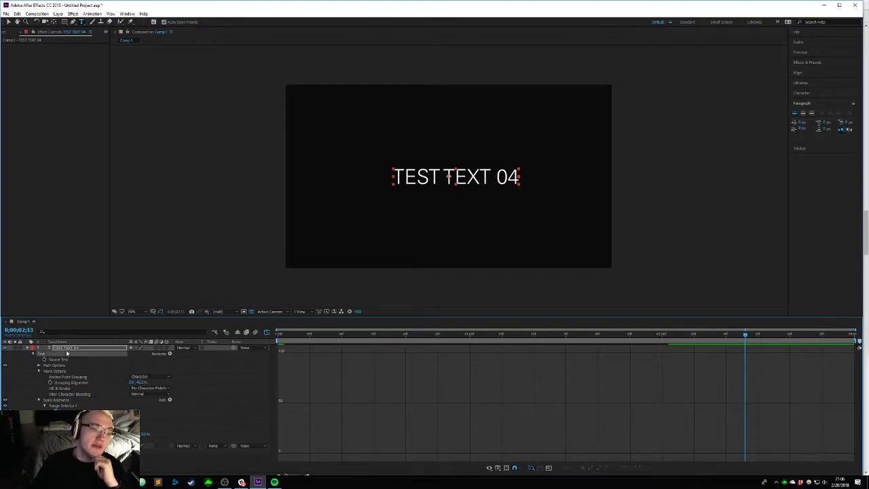
left_click(64, 349)
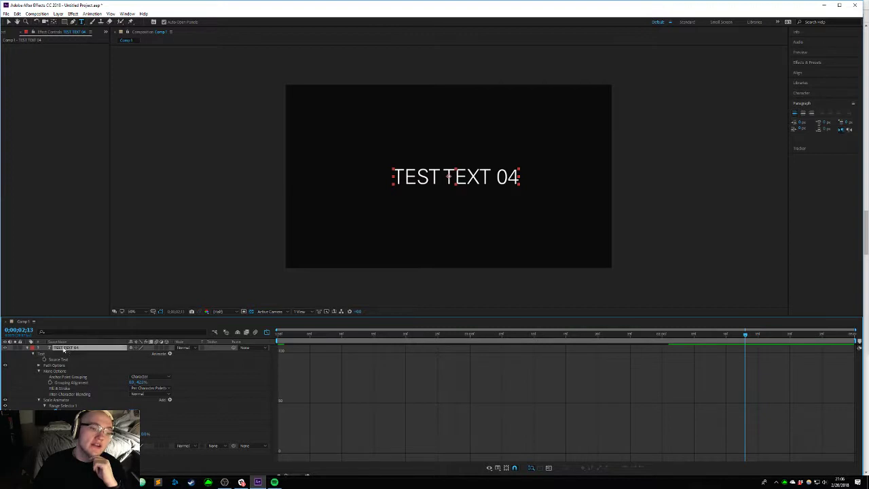
left_click(170, 355)
left_click(196, 232)
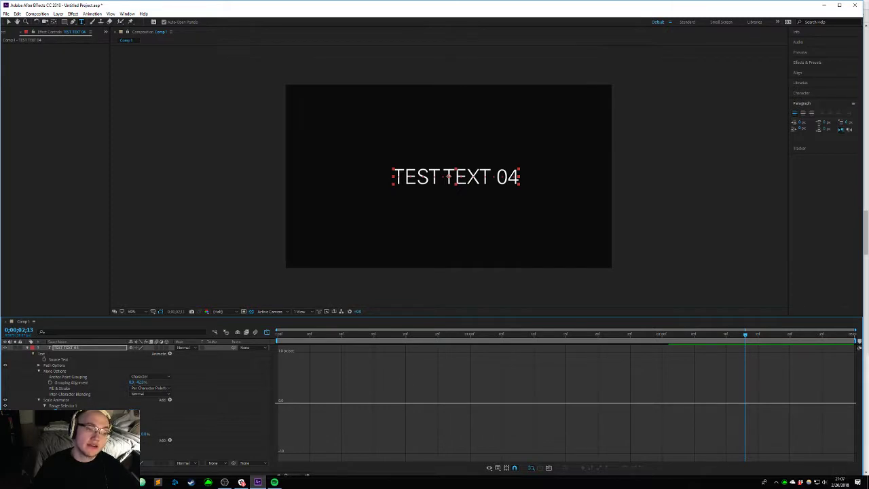
Step: Try adding a Skew property with the Scale Animator selected, and undo the addition
left_click(62, 406)
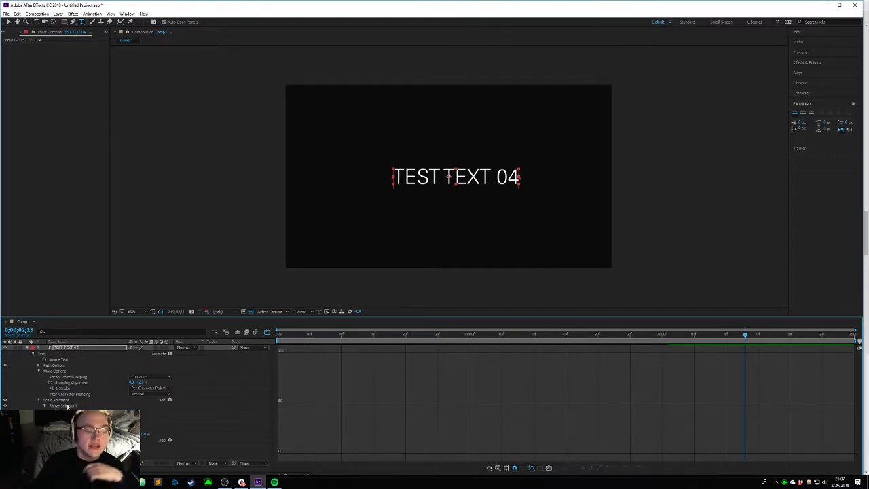
left_click(50, 399)
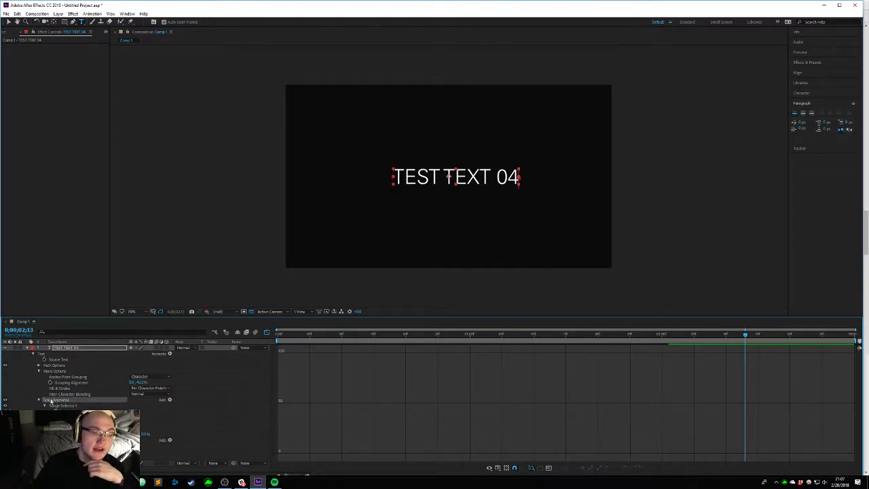
left_click(54, 405)
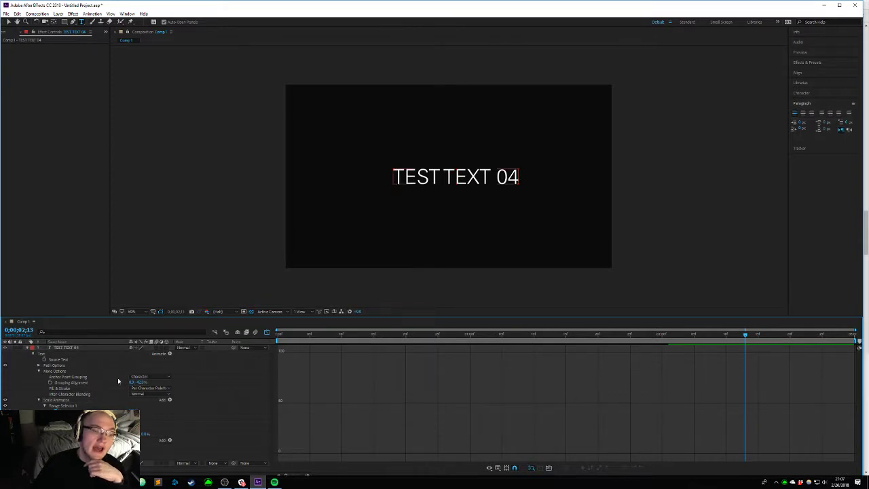
left_click(58, 400)
left_click(202, 399)
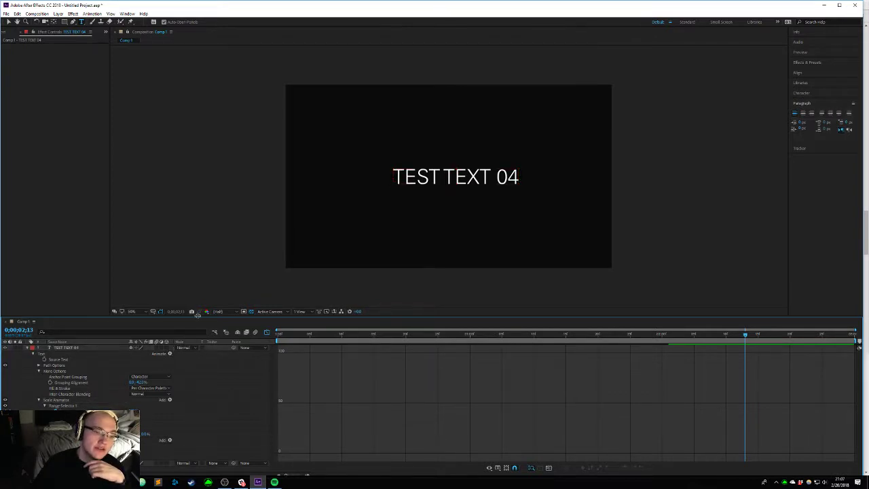
left_click(58, 401)
left_click(170, 354)
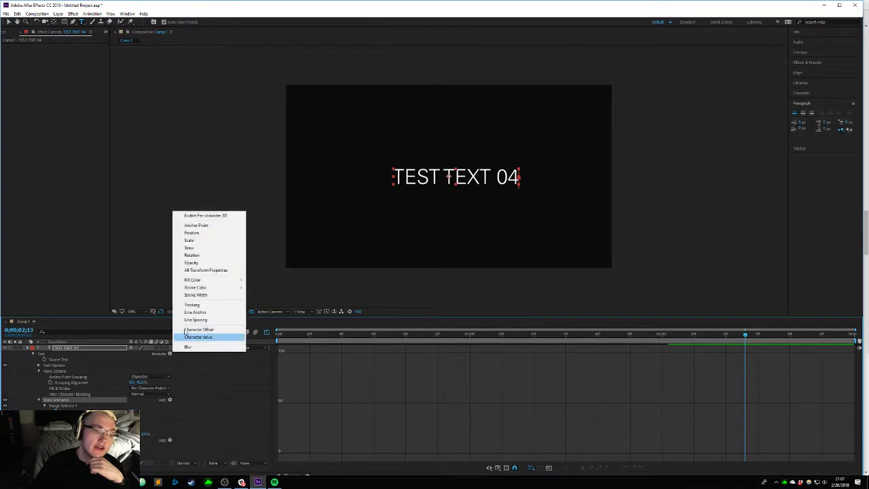
left_click(197, 248)
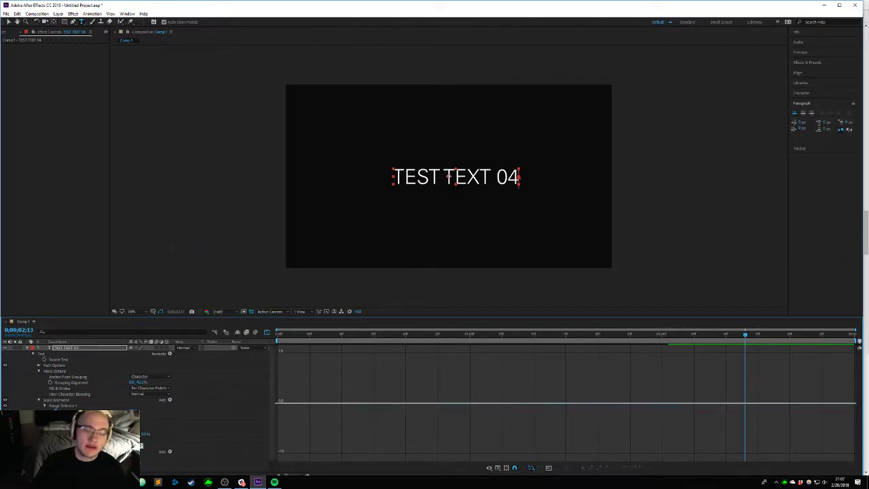
left_click(58, 402)
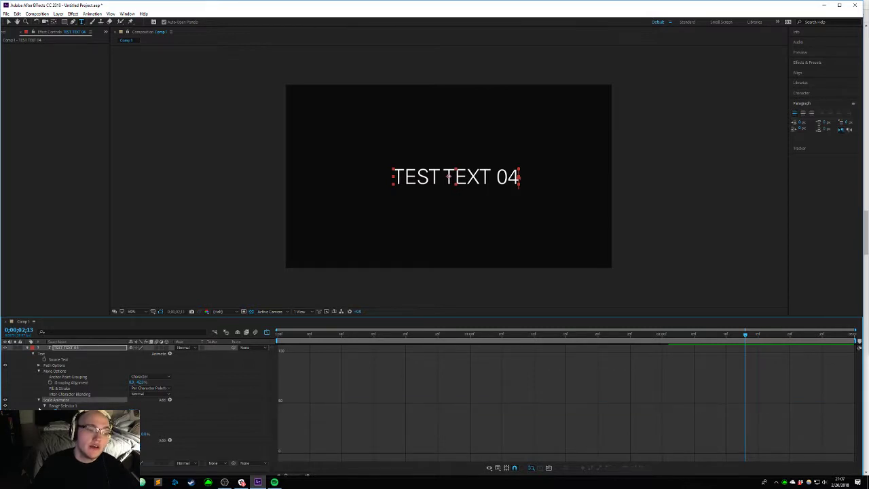
Step: Collapse the Scale Animator and offset the Position Animator's Position so the text sits below the composition centre
left_click(80, 349)
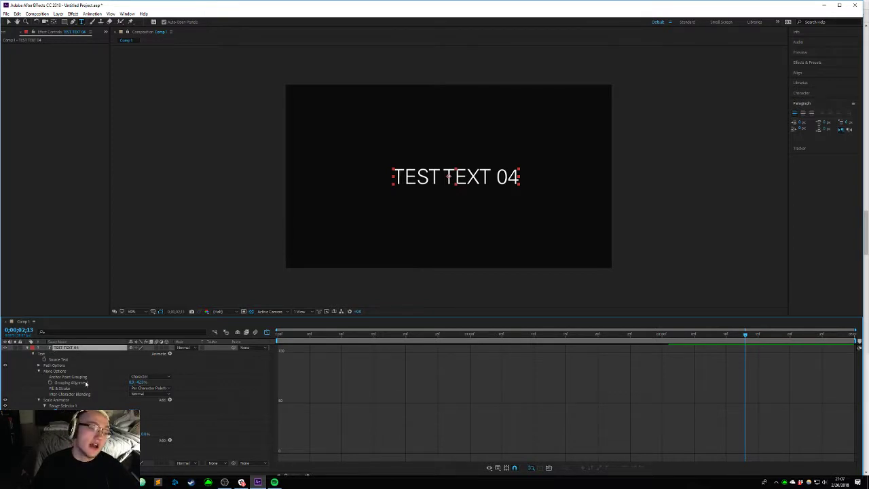
left_click(38, 400)
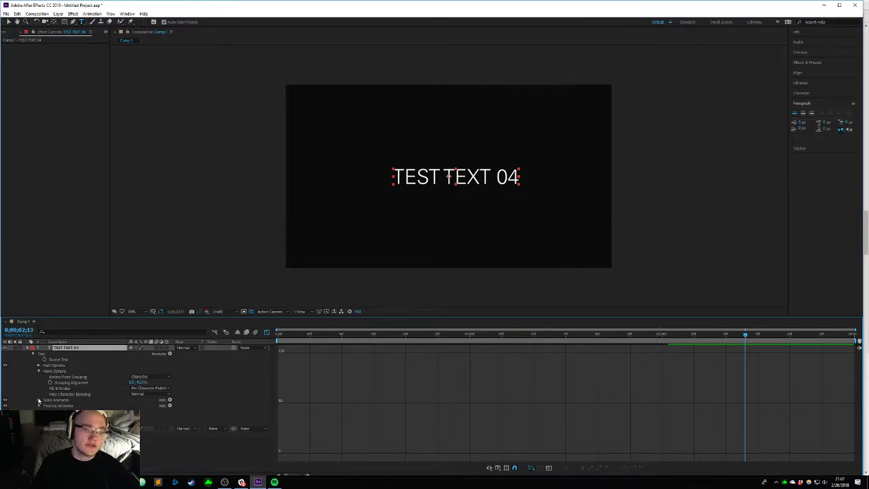
left_click_drag(278, 335, 267, 338)
key("space")
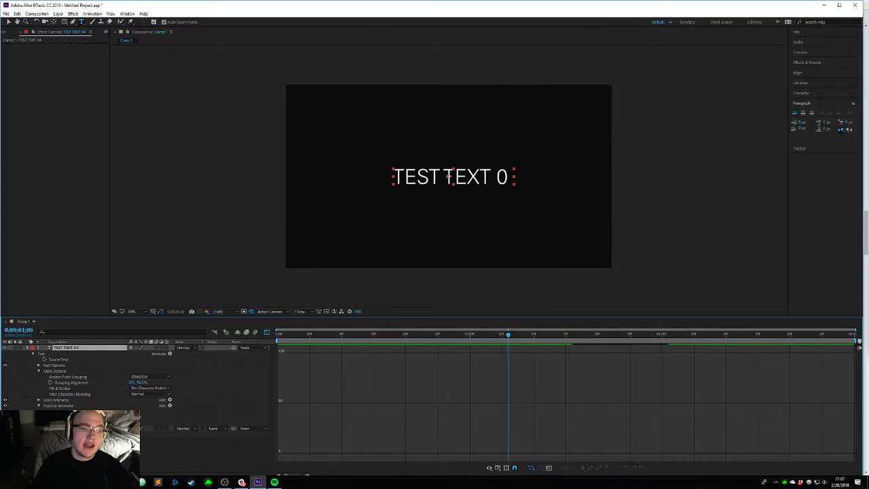
left_click_drag(138, 416, 237, 416)
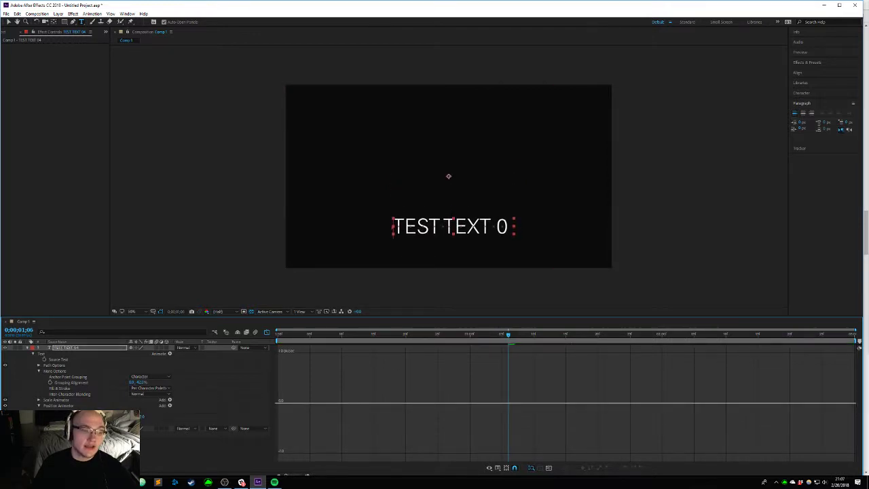
Step: Keyframe the Position Animator's Range Selector Start from 0% at the first frame, raising it at 0;00;02;01 until the text is back at the centre
left_click(45, 410)
left_click(266, 333)
left_click_drag(372, 334, 189, 339)
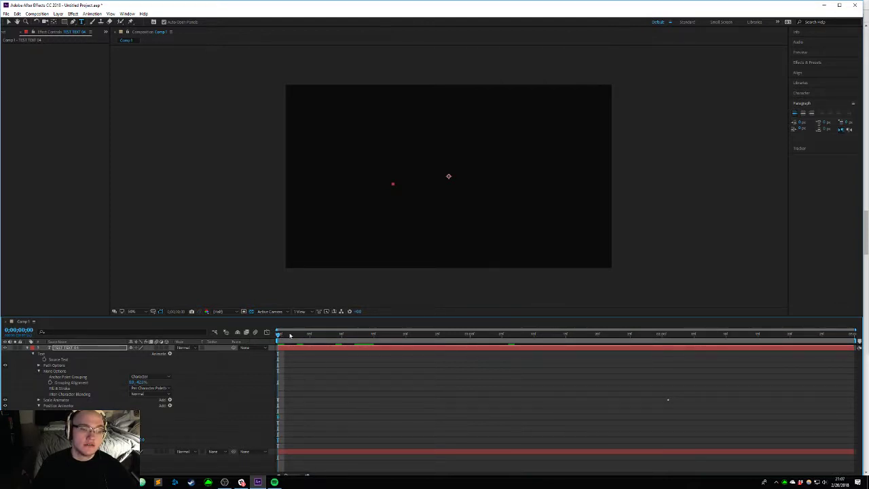
left_click_drag(290, 335, 669, 310)
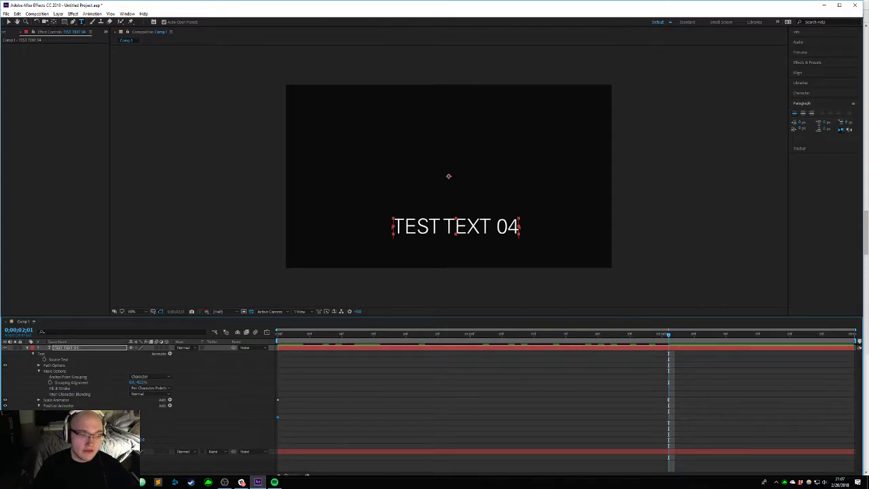
left_click_drag(133, 417, 203, 415)
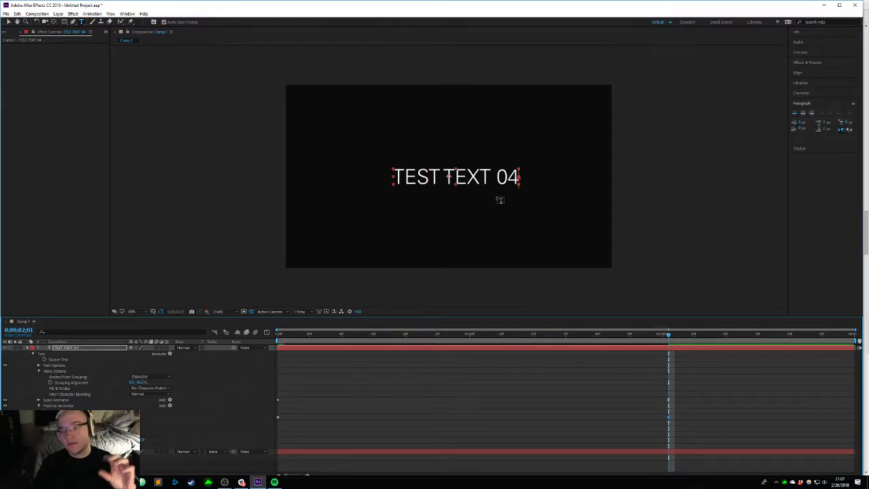
Step: Apply Easy Ease Out to the Position Animator's first Start keyframe and Easy Ease In to the last one, and preview the animation
left_click(283, 417)
right_click(279, 416)
mouse_move(332, 414)
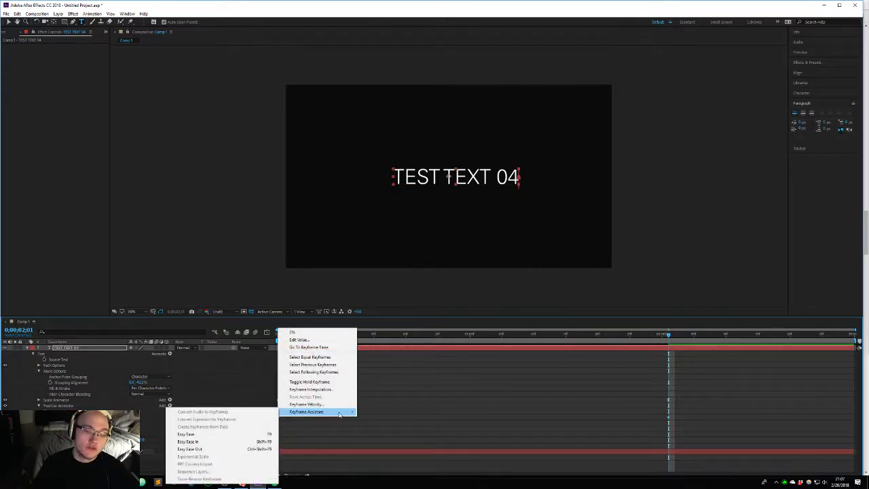
left_click(244, 450)
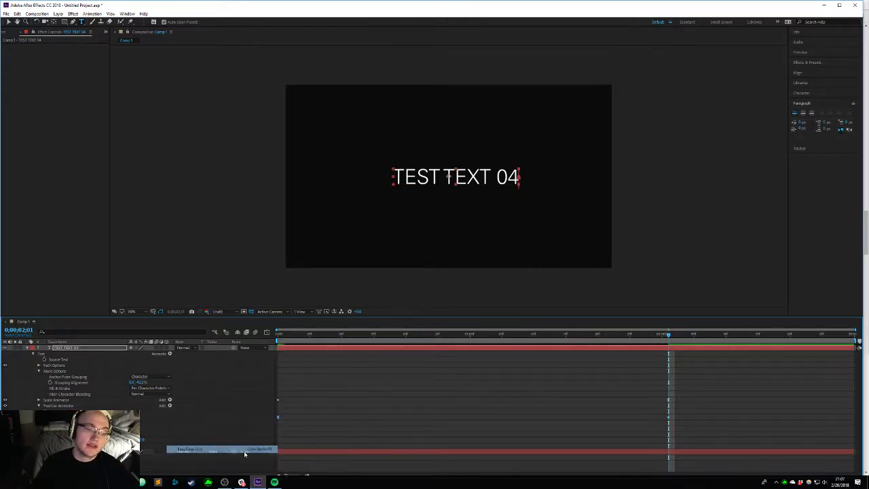
left_click_drag(681, 410, 641, 433)
right_click(669, 417)
mouse_move(696, 412)
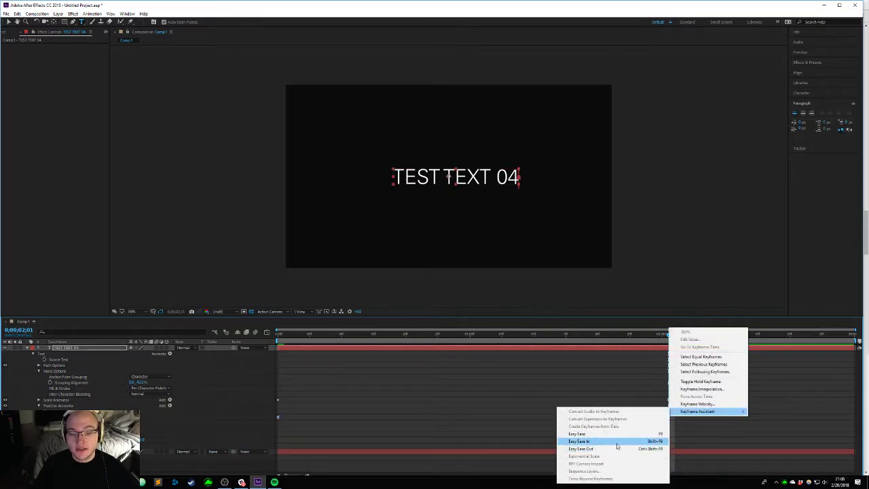
left_click(570, 441)
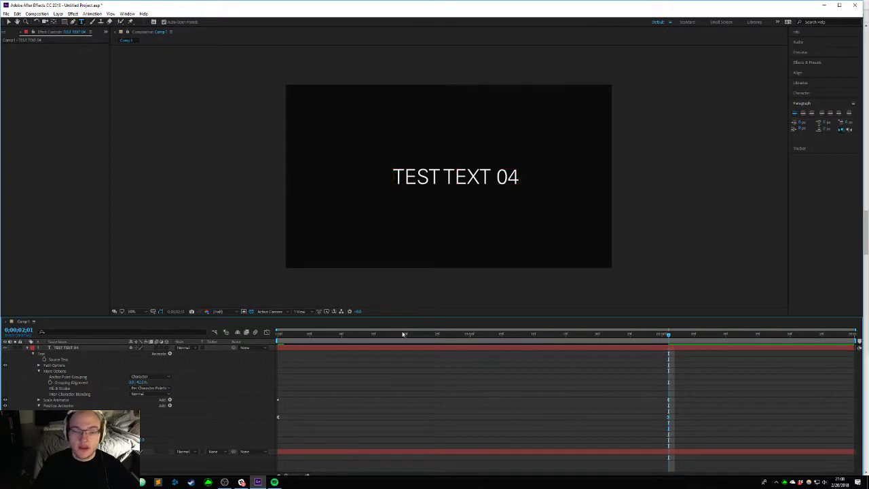
left_click_drag(333, 333, 278, 333)
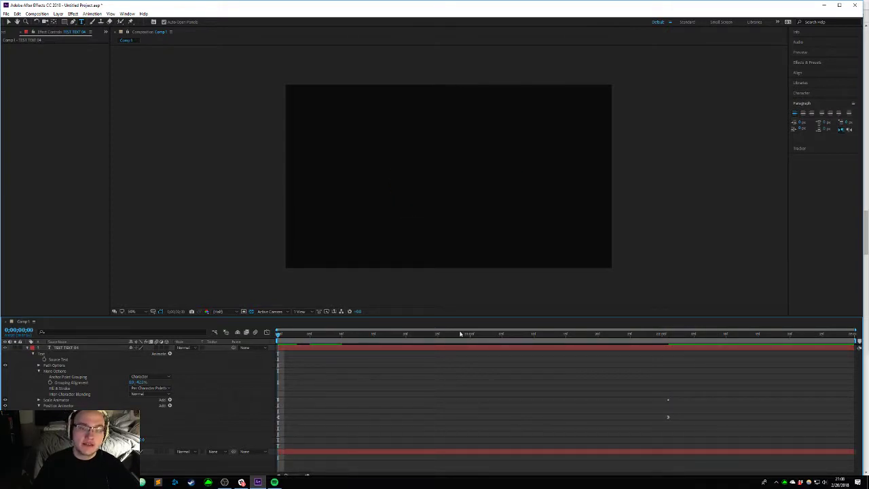
key("space")
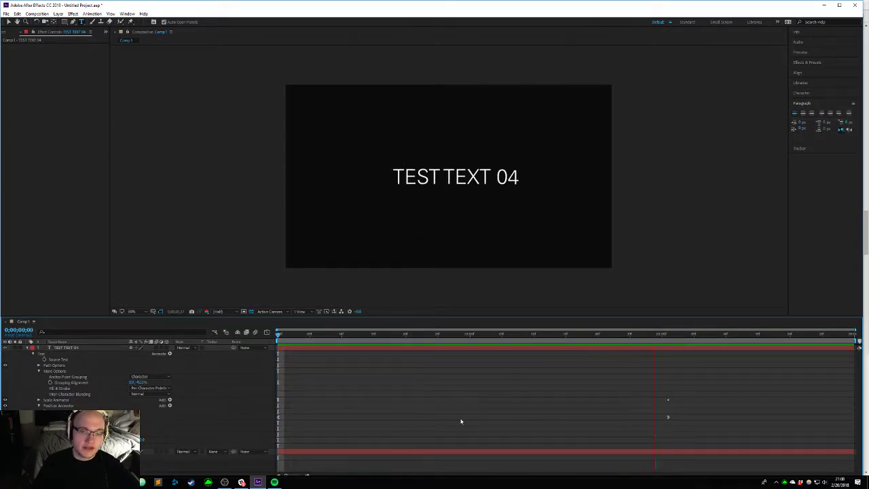
key("space")
Step: Shift both Start keyframes of the Position Animator about half a second later and preview the offset animation
left_click_drag(692, 408, 385, 418)
left_click_drag(319, 334, 667, 335)
key("space")
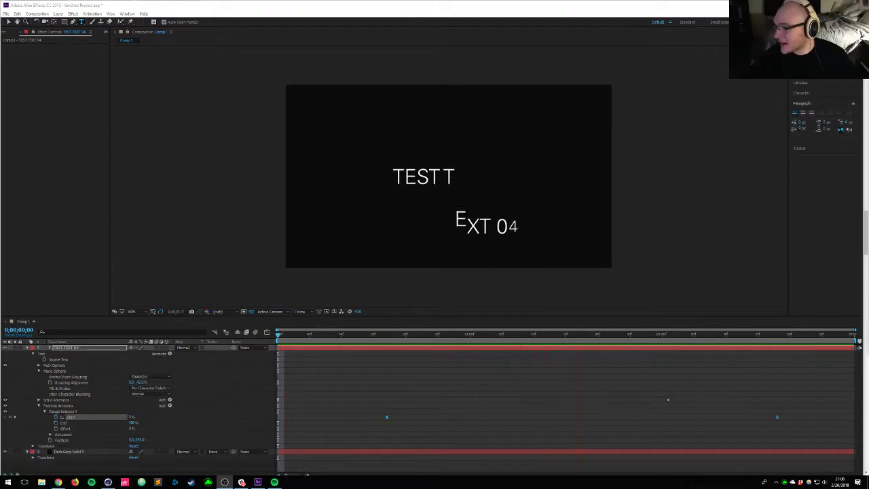
Step: Delete the Position Animator and the Scale Animator from the TEST TEXT 04 layer and return to the first frame
left_click(81, 406)
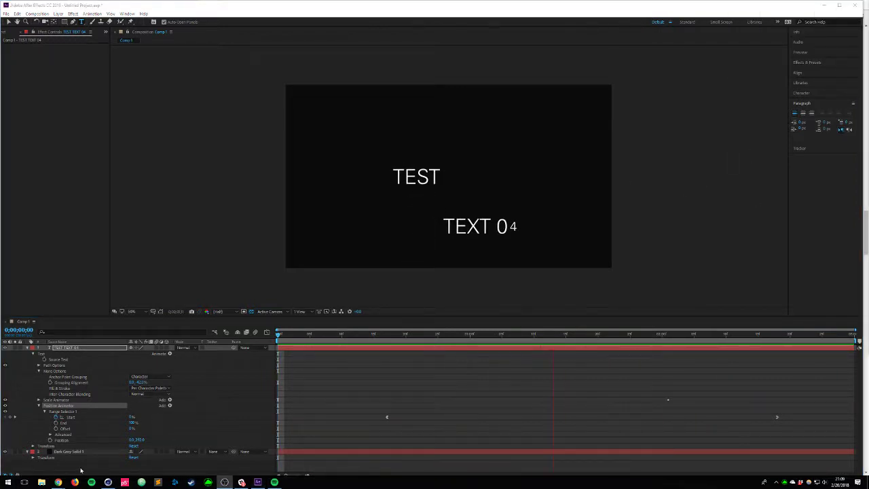
left_click(54, 400)
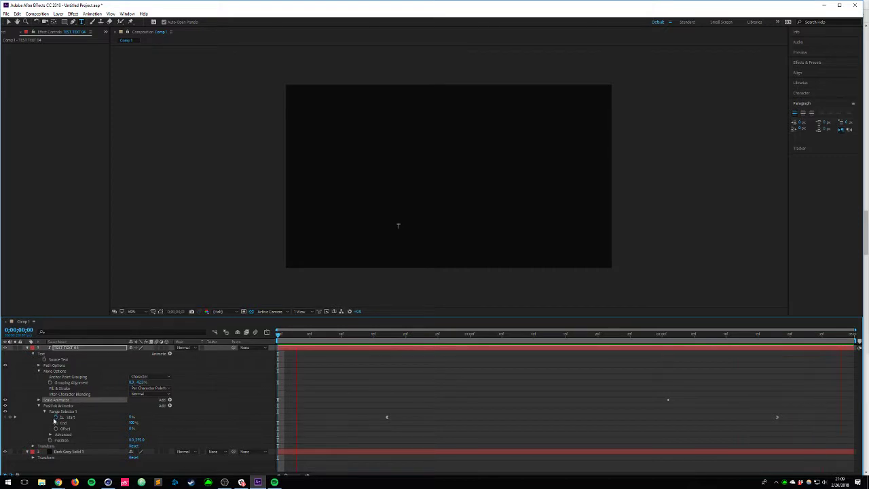
left_click(64, 406)
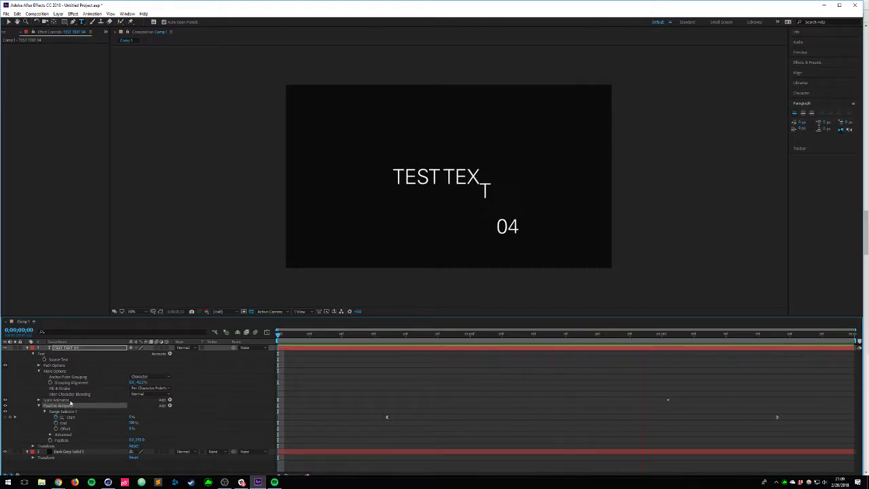
key("Delete")
left_click(56, 401)
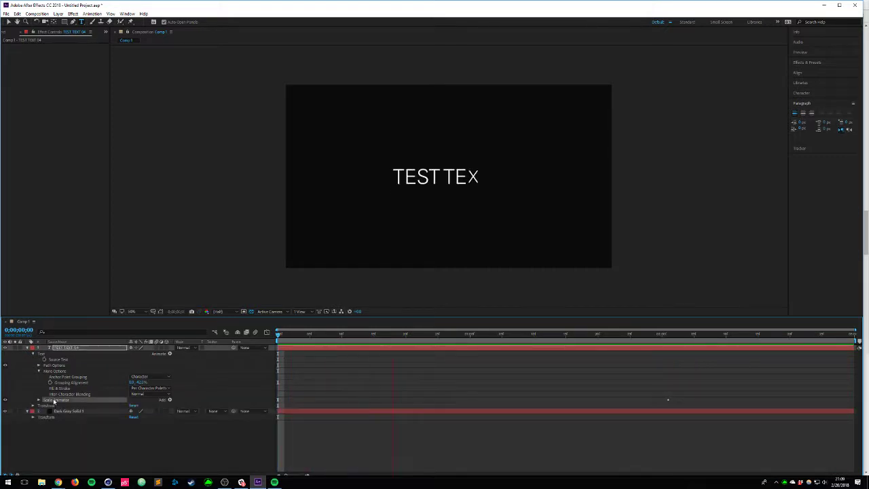
key("Delete")
key("space")
left_click_drag(312, 338, 265, 341)
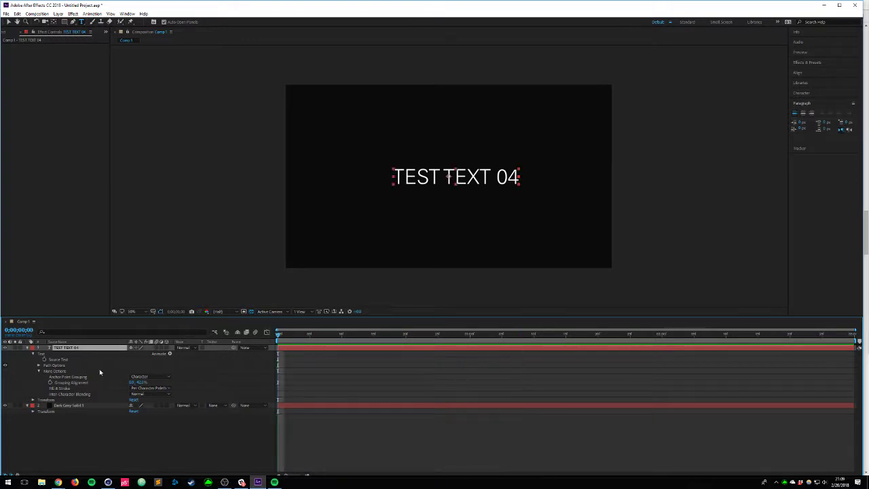
Step: Add a new Scale animator to the TEST TEXT 04 layer and set its Scale to 0%
left_click(169, 353)
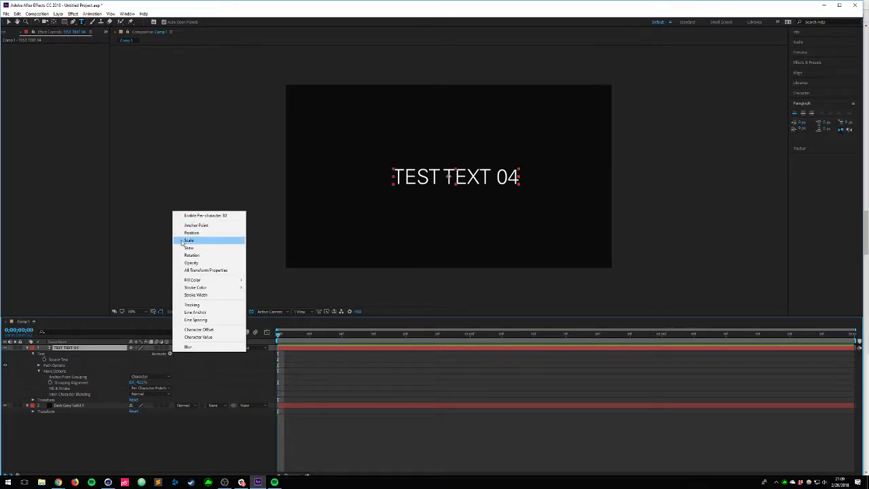
left_click(198, 242)
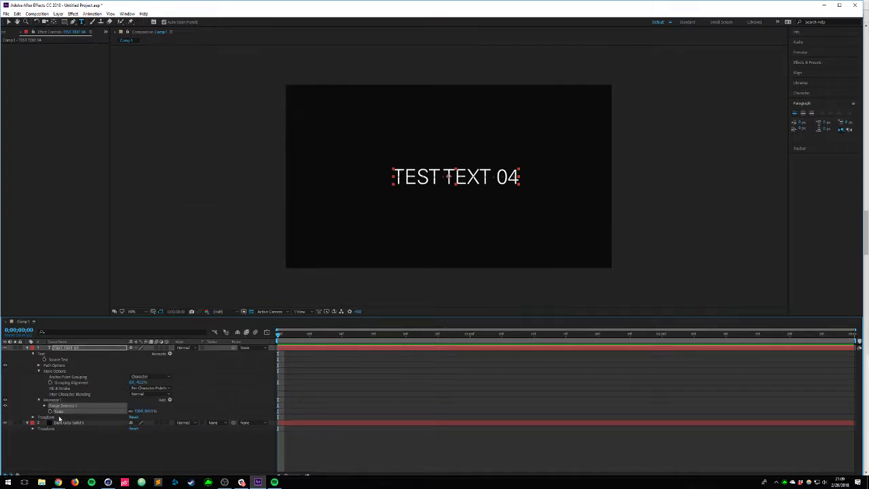
left_click(139, 411)
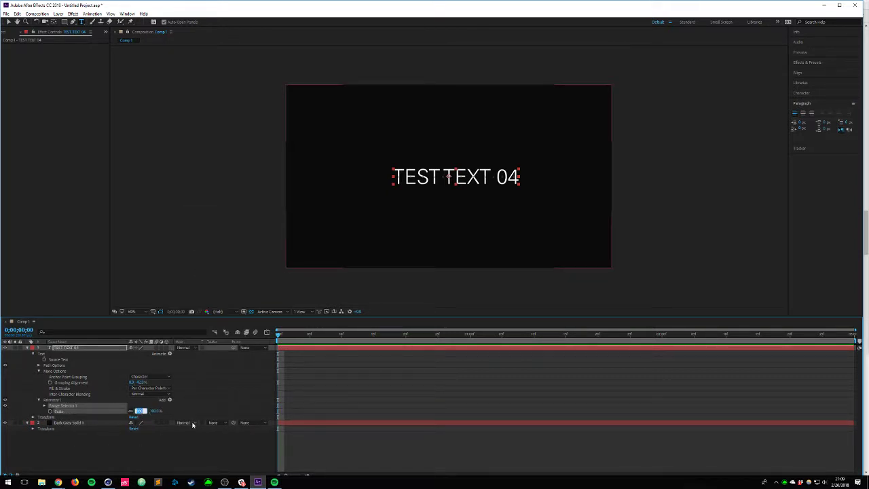
type("0")
key("Return")
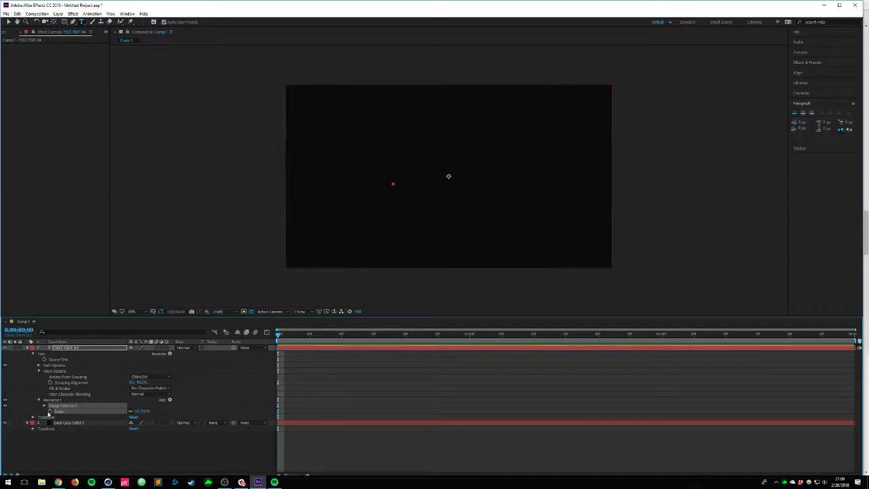
Step: Keyframe Range Selector 1's Start from 0% at the first frame to 100% at 0;00;01;00
left_click(44, 405)
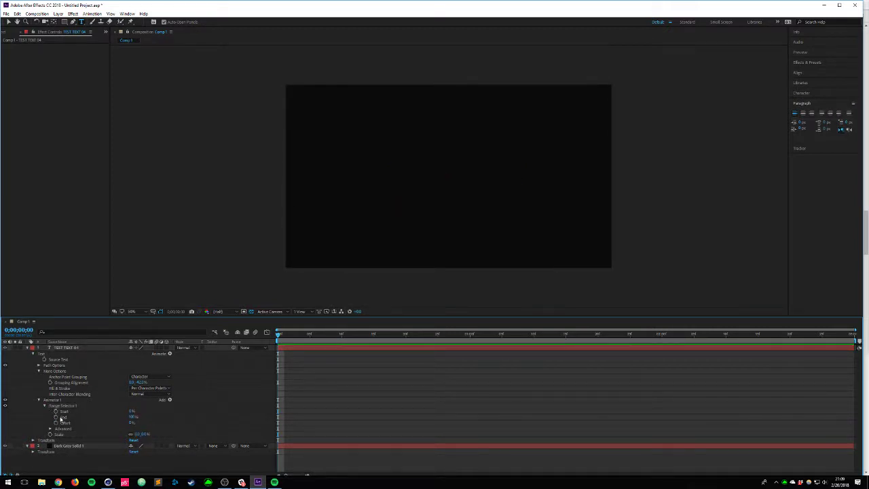
left_click(56, 411)
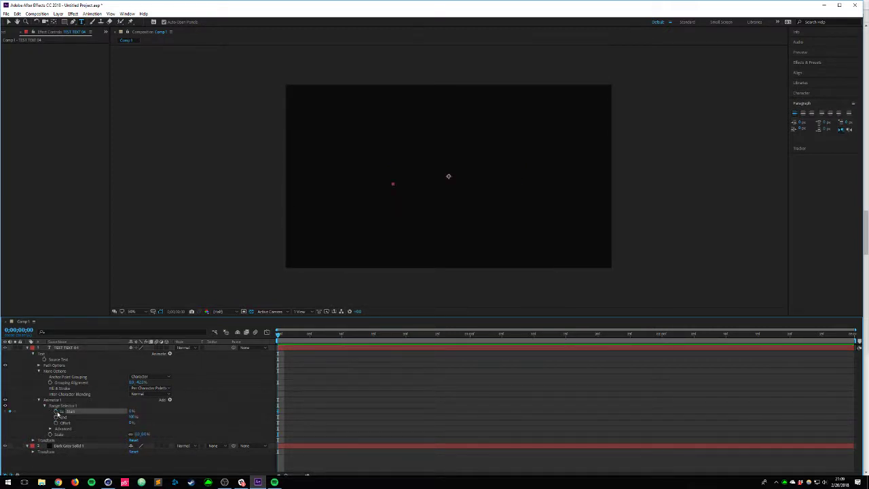
left_click(470, 334)
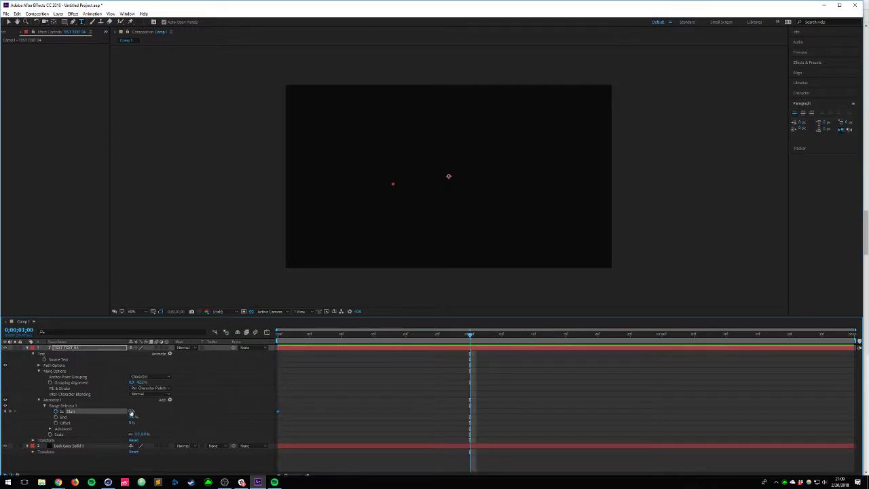
left_click_drag(131, 411, 181, 406)
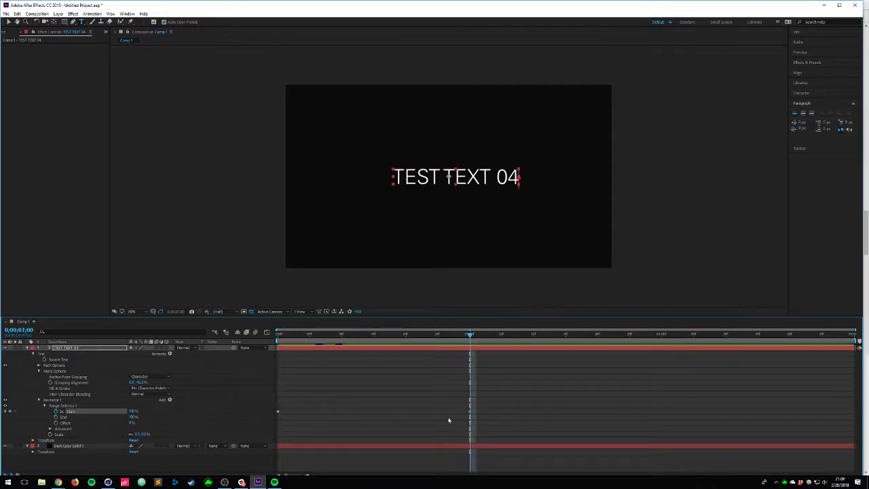
left_click(503, 416)
left_click_drag(512, 368, 432, 375)
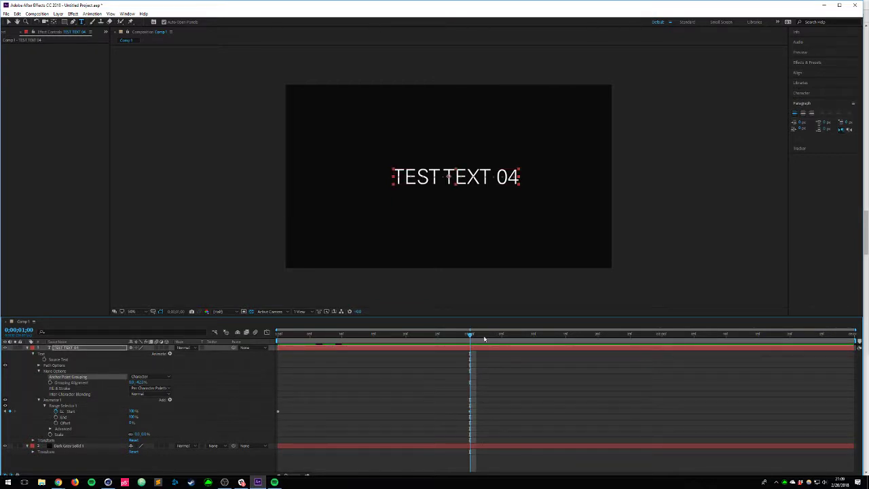
left_click_drag(472, 336, 534, 347)
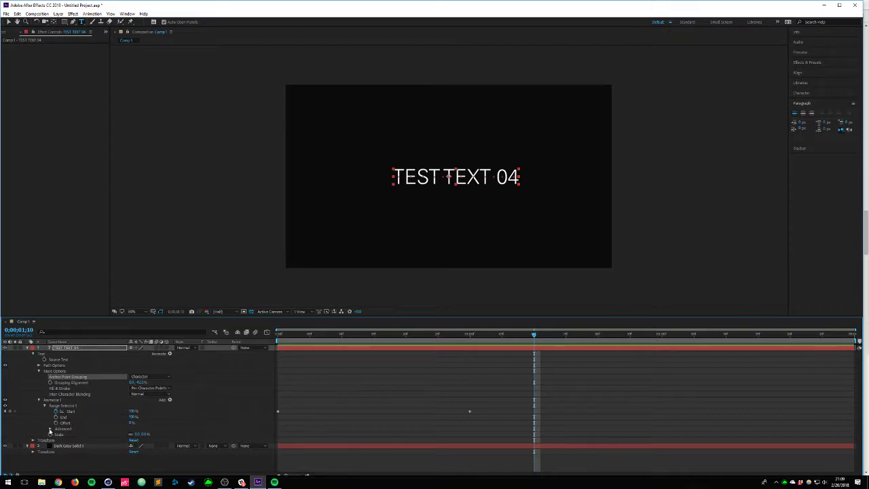
Step: Expand Range Selector 1's Advanced settings and examine the available Based On options
left_click(65, 406)
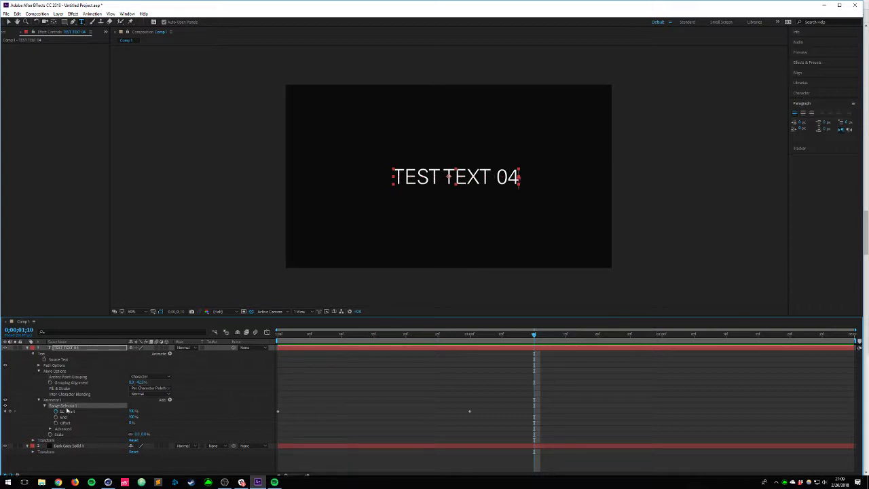
left_click(49, 428)
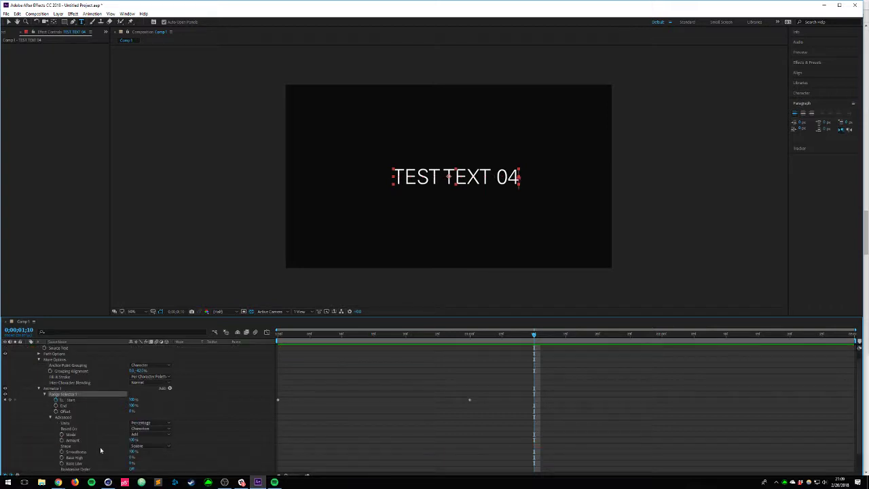
left_click(89, 418)
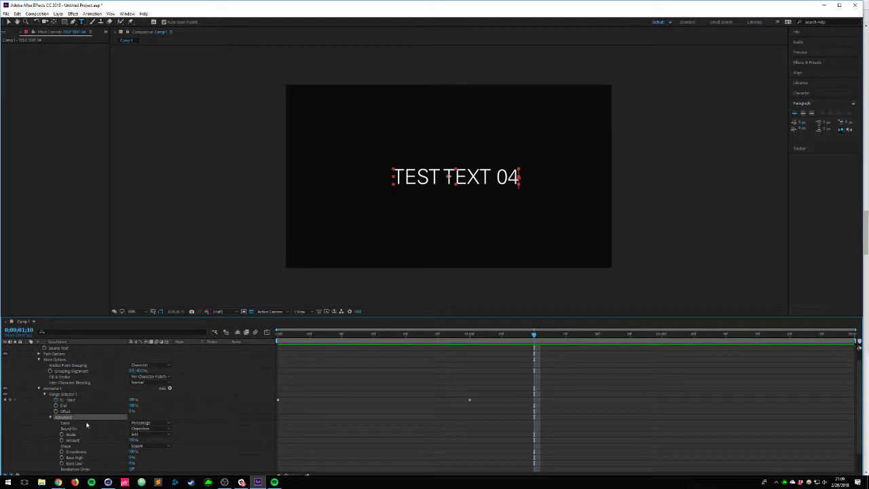
left_click(139, 429)
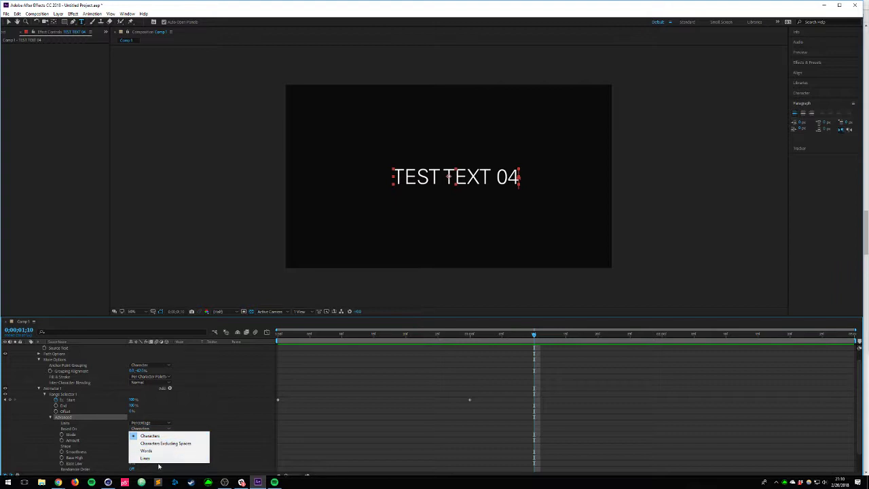
left_click(144, 410)
scroll(61, 377, "up", 1)
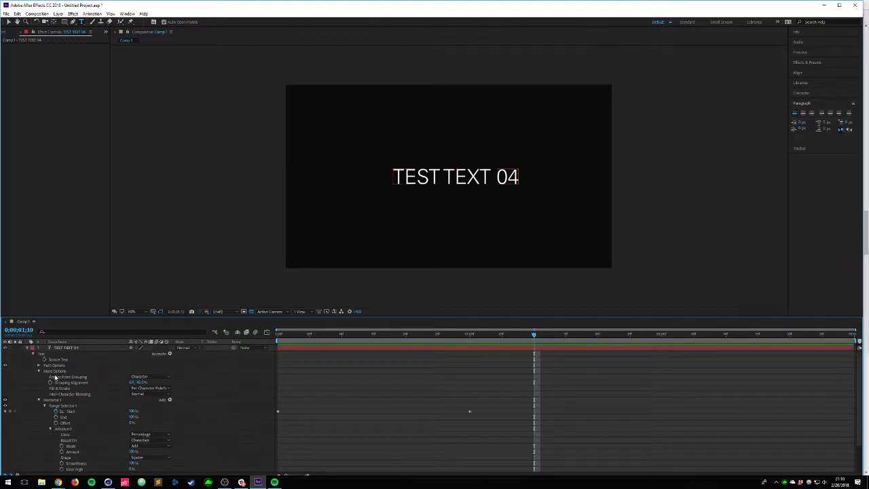
scroll(48, 376, "down", 2)
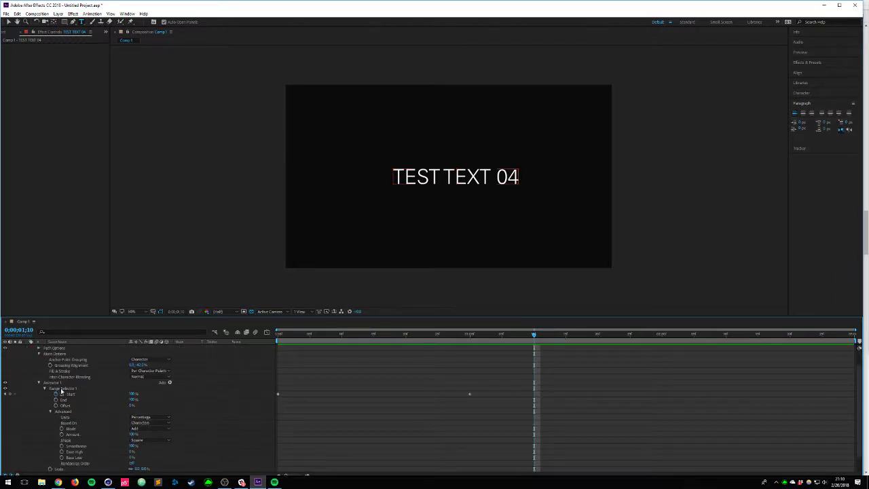
left_click(61, 389)
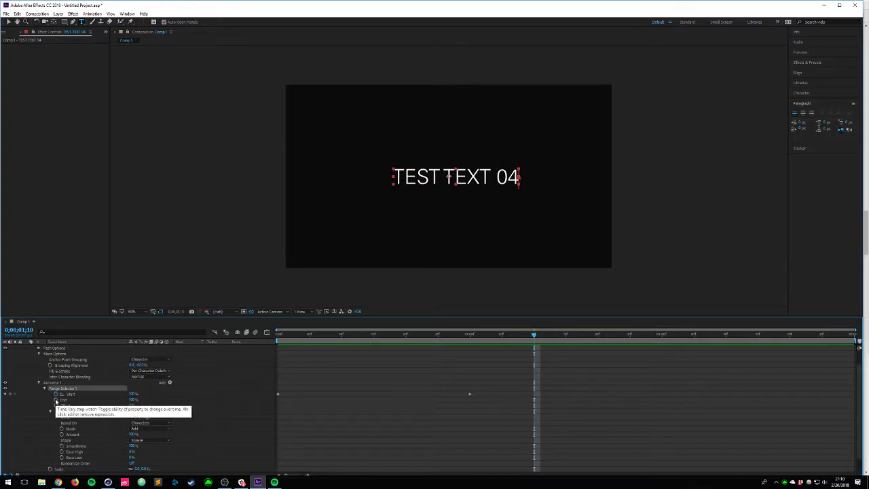
left_click(60, 384)
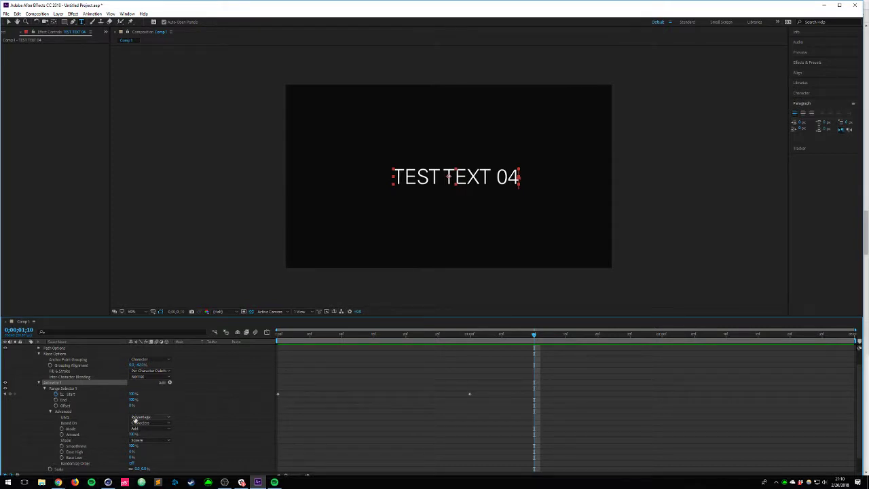
Step: Set the Range Selector's Units to Index and scrub through the animation to check the effect
left_click(141, 418)
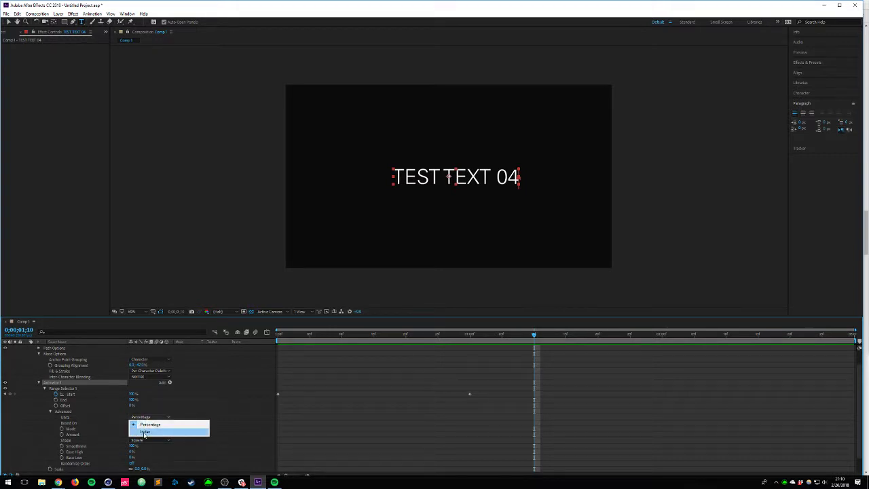
left_click(147, 432)
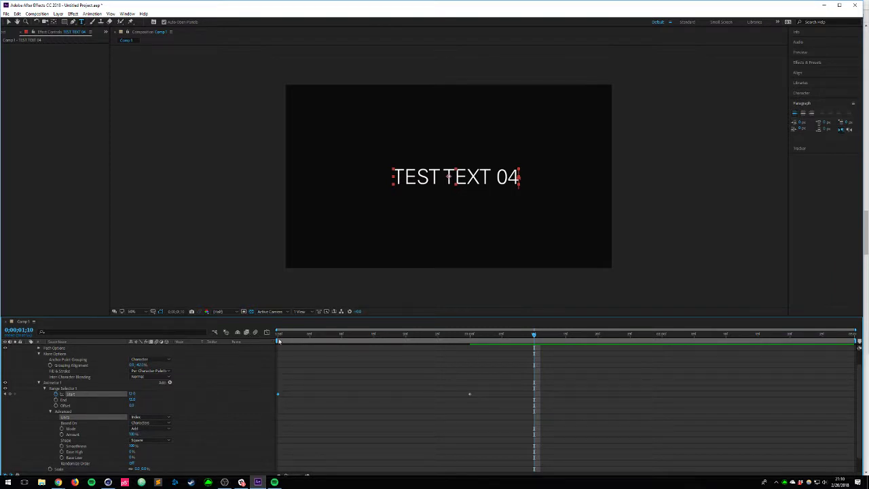
left_click_drag(279, 340, 508, 337)
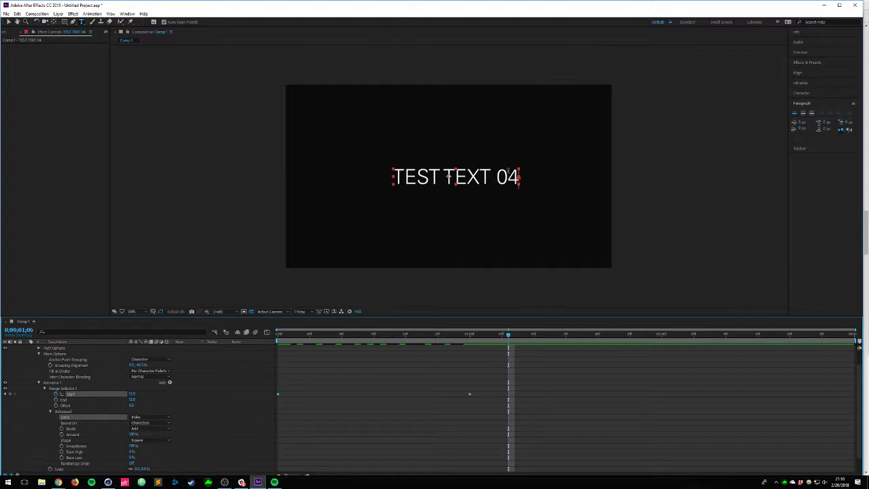
Step: Base the Range Selector on Words and go to the second Start keyframe at 0;00;01;00
left_click(146, 423)
left_click(154, 446)
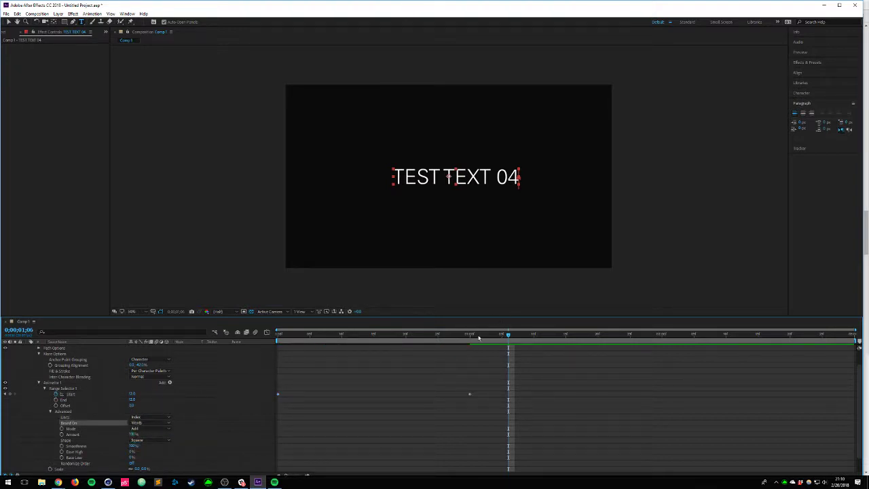
left_click_drag(479, 337, 469, 336)
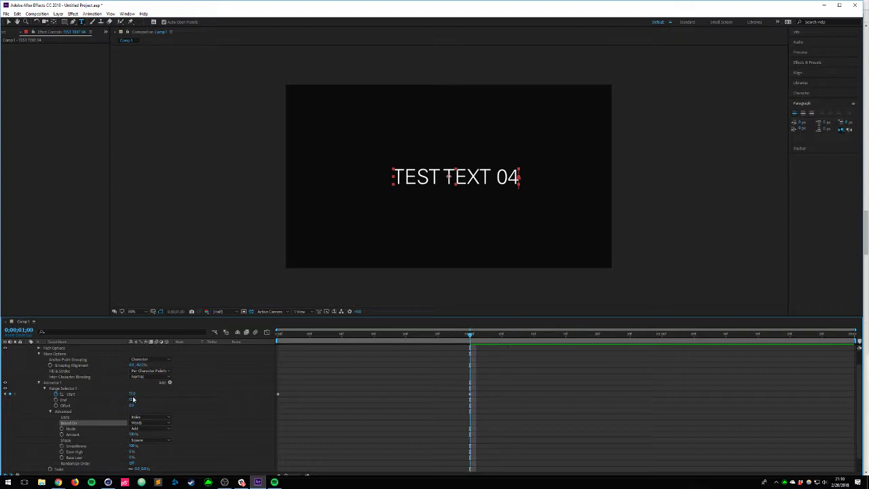
Step: Lower the Start keyframe at 0;00;01;00 to 1, comparing nearby values, and preview the word-based animation
left_click_drag(132, 395, 128, 395)
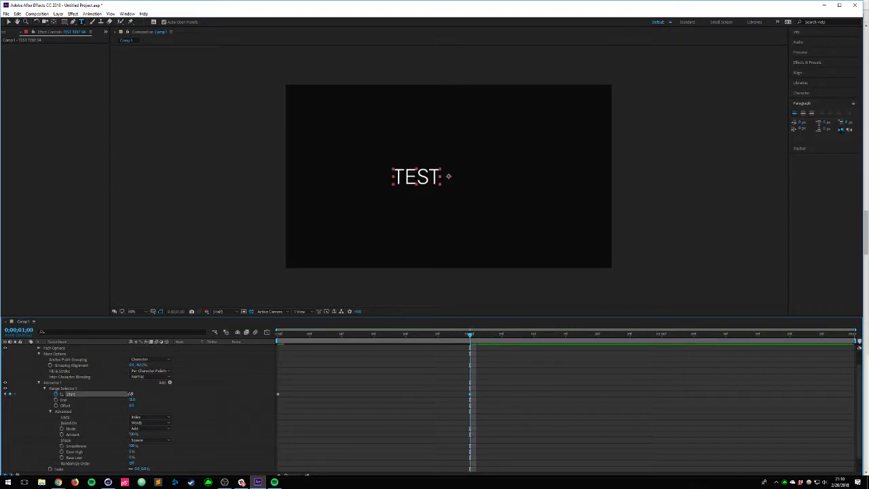
left_click(132, 394)
key("Up")
key("Up")
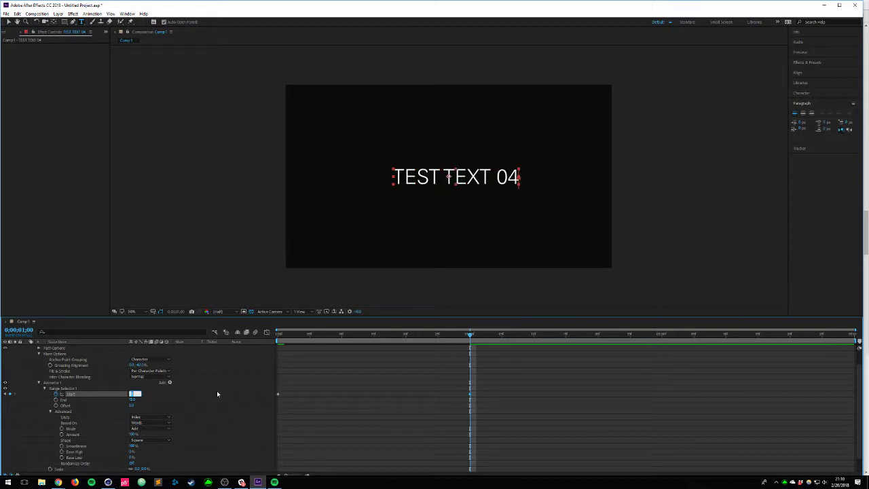
key("Down")
key("Down")
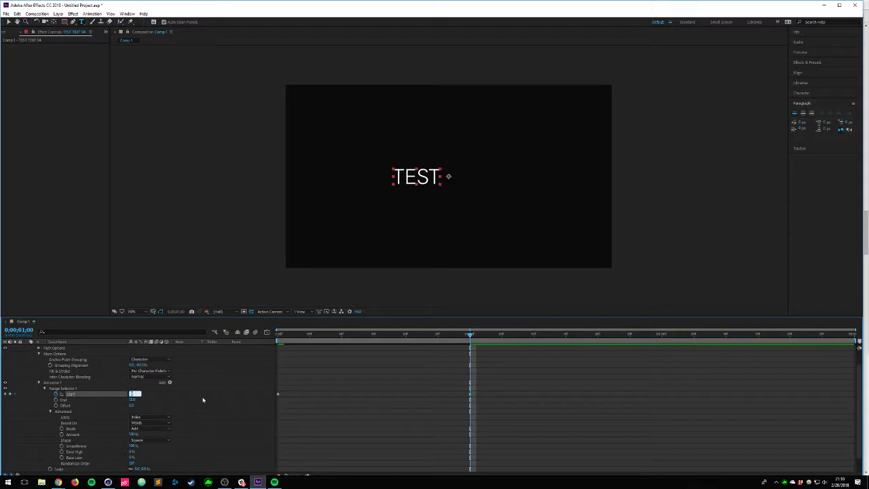
left_click(199, 395)
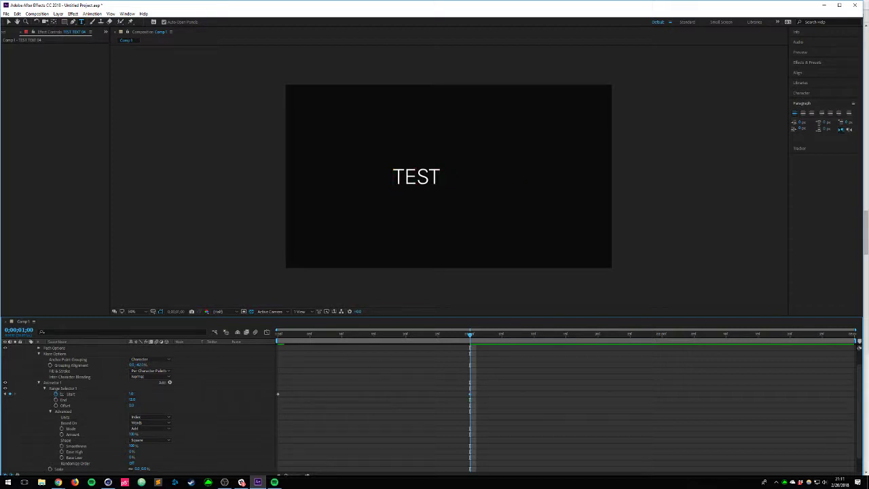
key("alt+Tab")
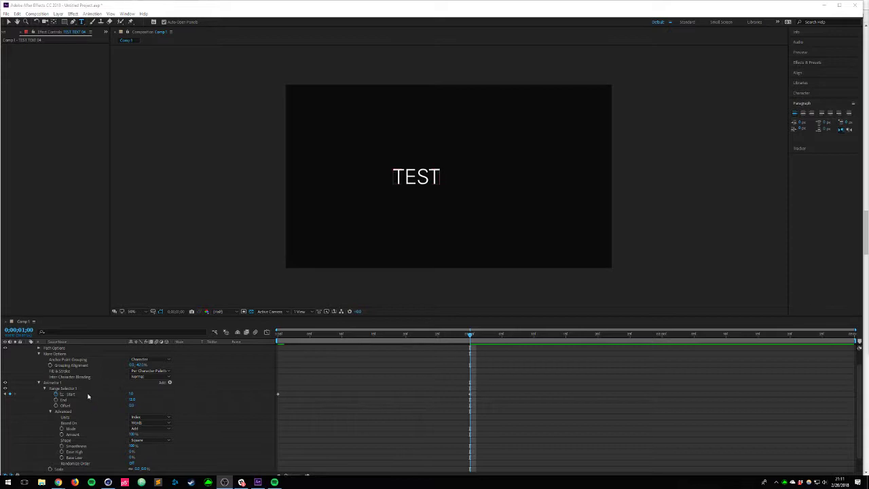
key("space")
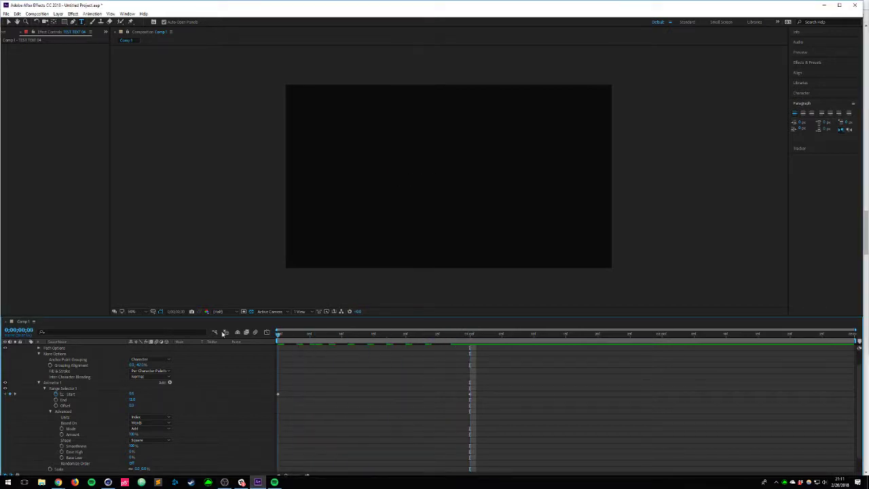
mouse_move(456, 335)
left_mouse_down()
mouse_move(474, 335)
mouse_move(463, 337)
left_mouse_up()
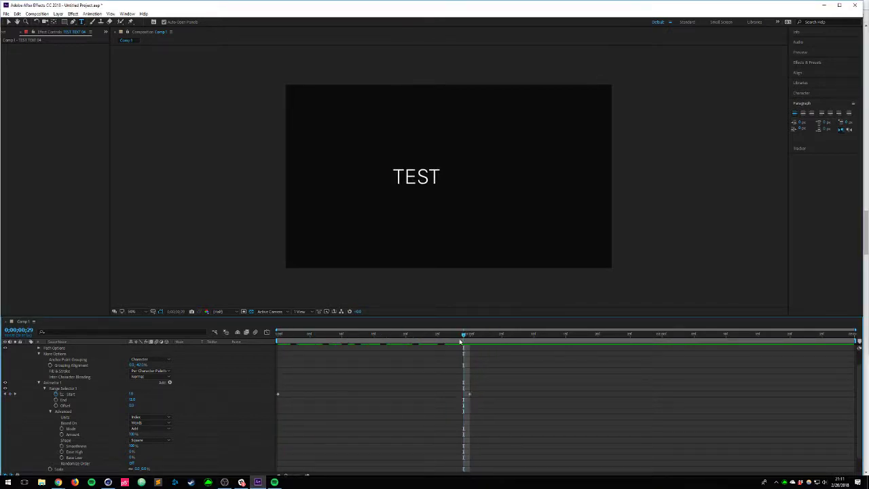
Step: Set the Range Selector's Start to 12 and place that keyframe at 0;00;01;00, replacing the existing one
left_click_drag(132, 395, 134, 394)
left_click(132, 395)
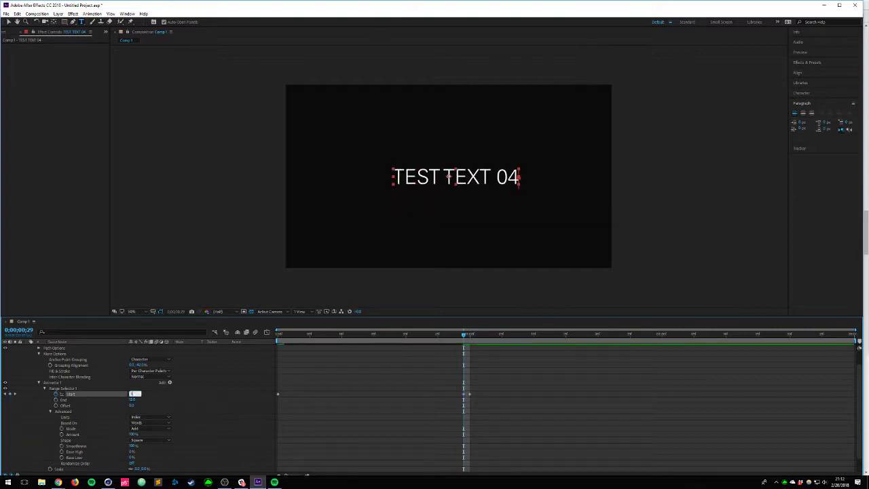
type("12")
left_click(209, 411)
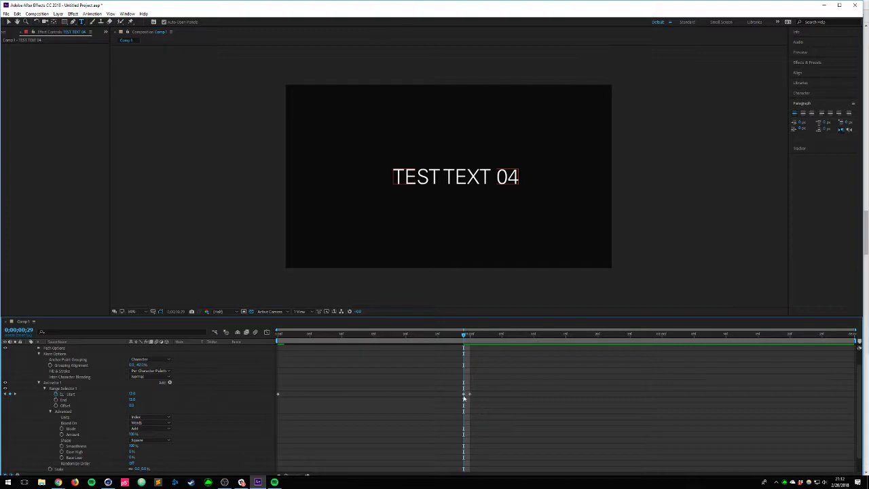
left_click(464, 395)
mouse_move(466, 334)
left_mouse_down()
mouse_move(279, 334)
mouse_move(472, 341)
left_mouse_up()
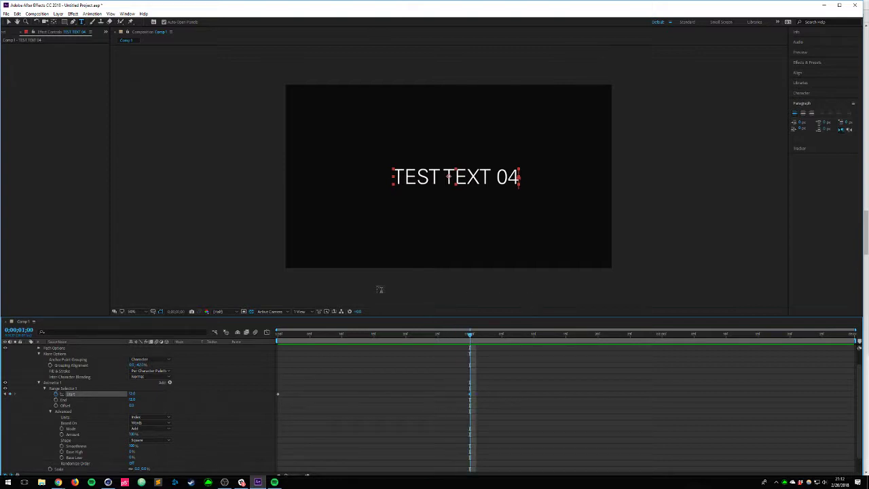
Step: Base the Range Selector on Characters and preview the animation from the first frame
left_click(146, 422)
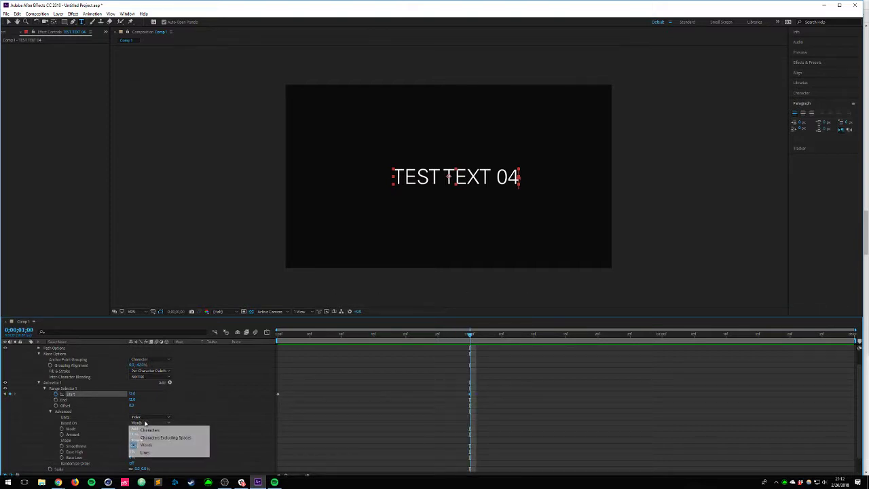
left_click(144, 429)
key("Home")
key("space")
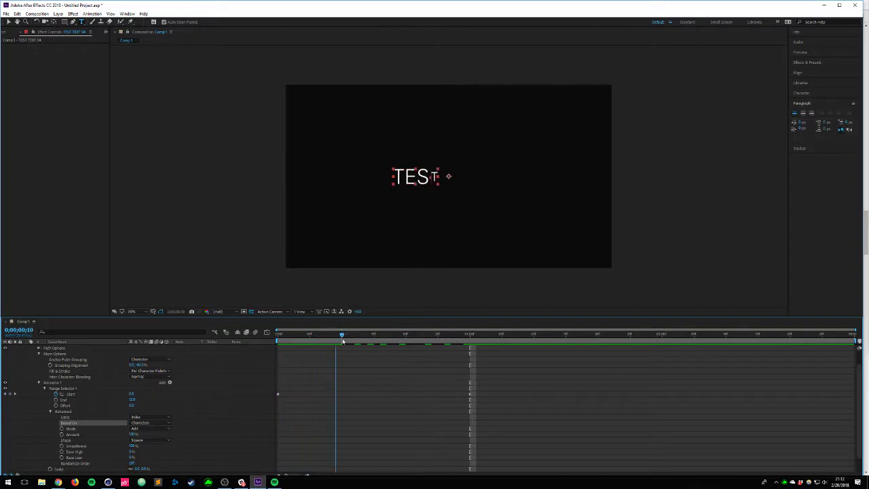
key("space")
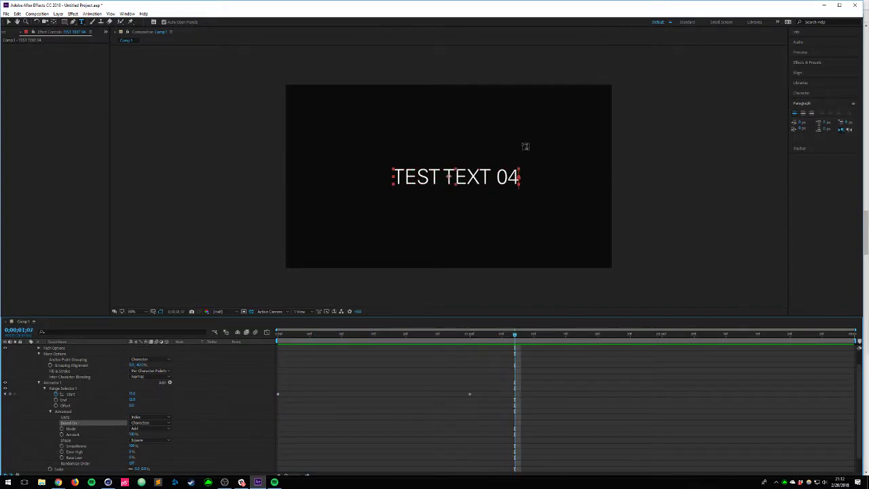
Step: Replace the layer's text with HELLO and scrub through the Index-based animation to check its timing
left_click(457, 181)
key("ctrl+a")
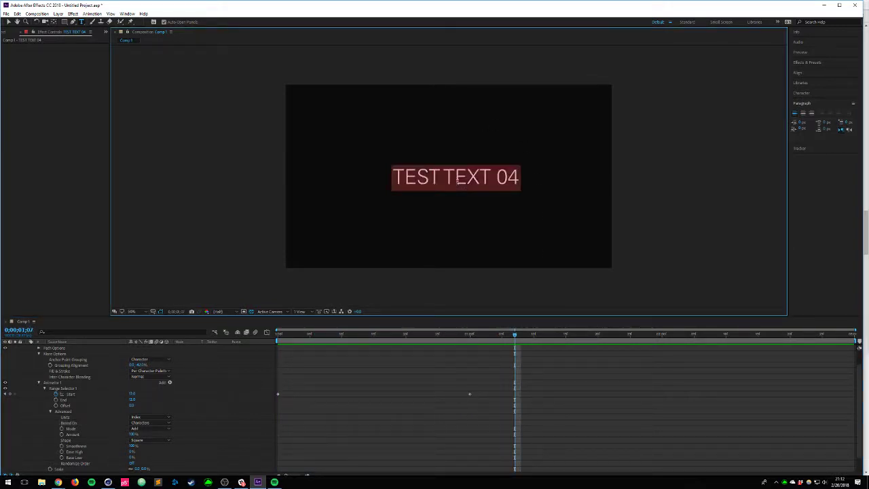
type("HELLO")
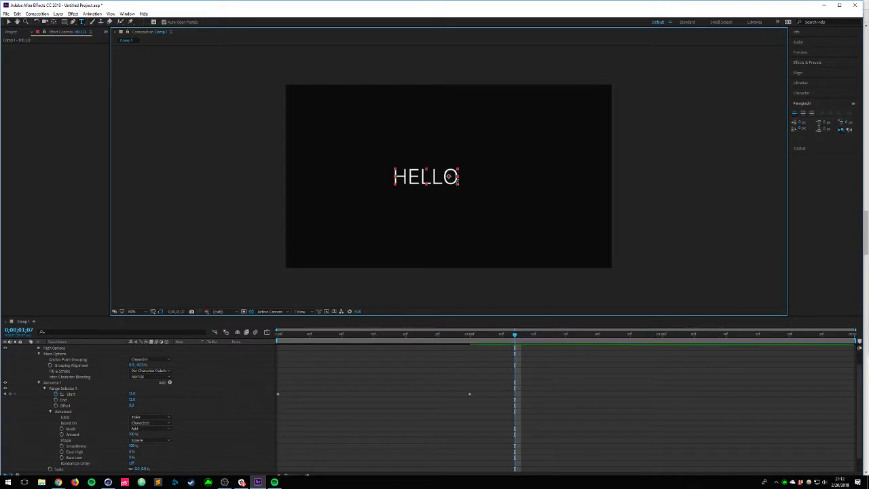
key("Escape")
left_click(409, 341)
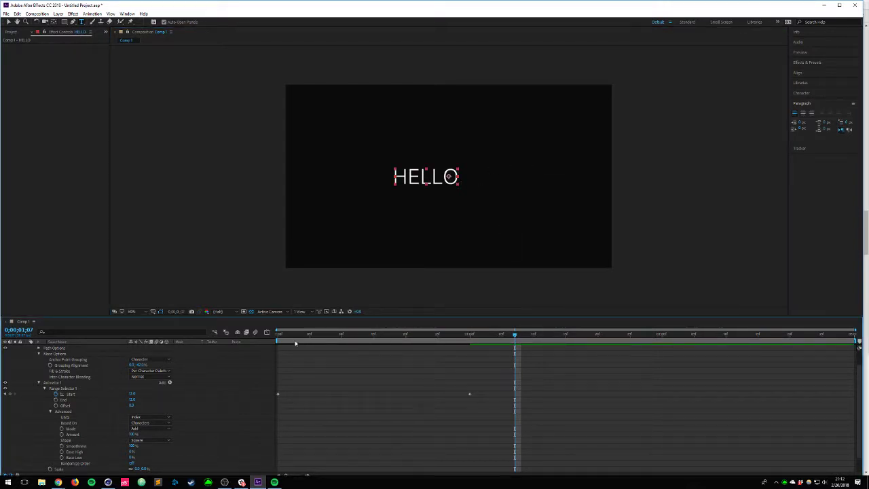
left_click_drag(277, 338, 351, 371)
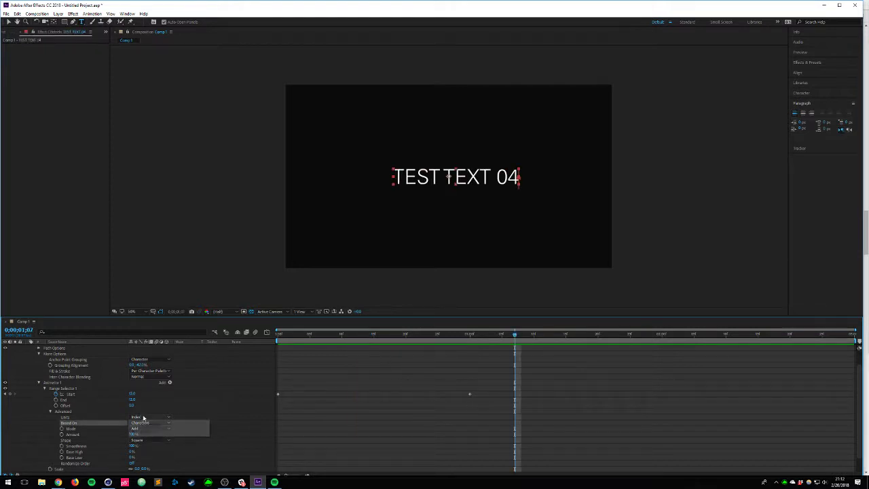
Step: Set the Range Selector's Units to Percentage and scrub through the animation between the two Start keyframes
left_click(149, 417)
left_click(141, 421)
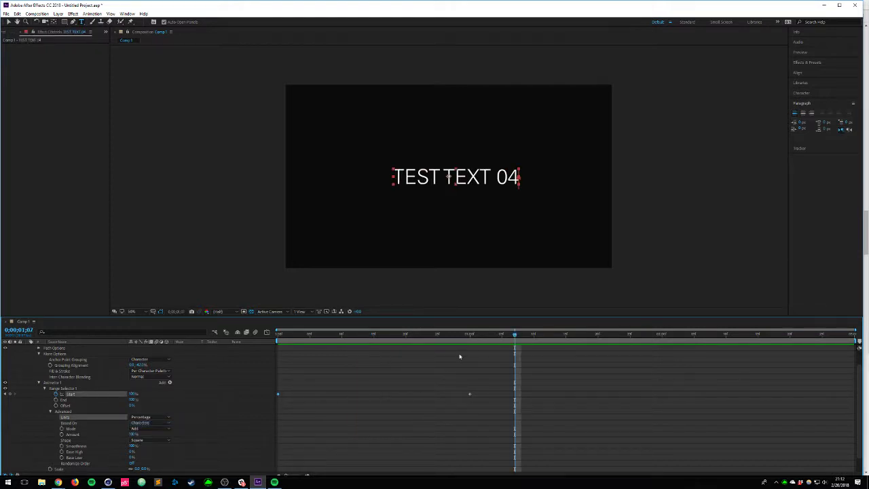
left_click(471, 336)
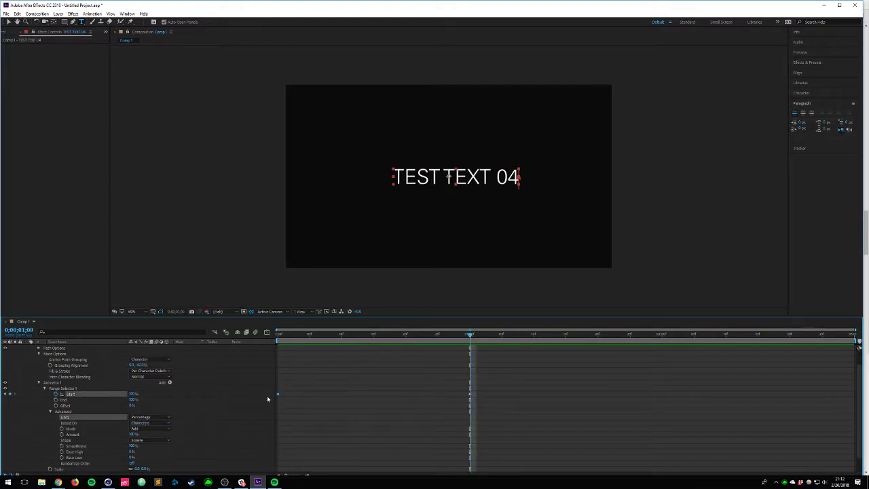
left_click_drag(389, 335, 457, 334)
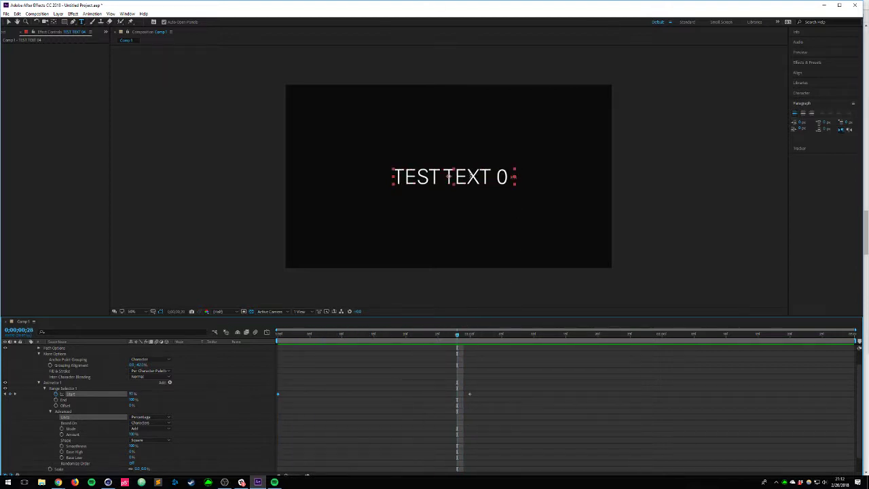
Step: Replace the layer's text with HELLO and scrub through the Percentage-based animation to check its timing
left_click(468, 178)
key("ctrl+a")
type("HELLO")
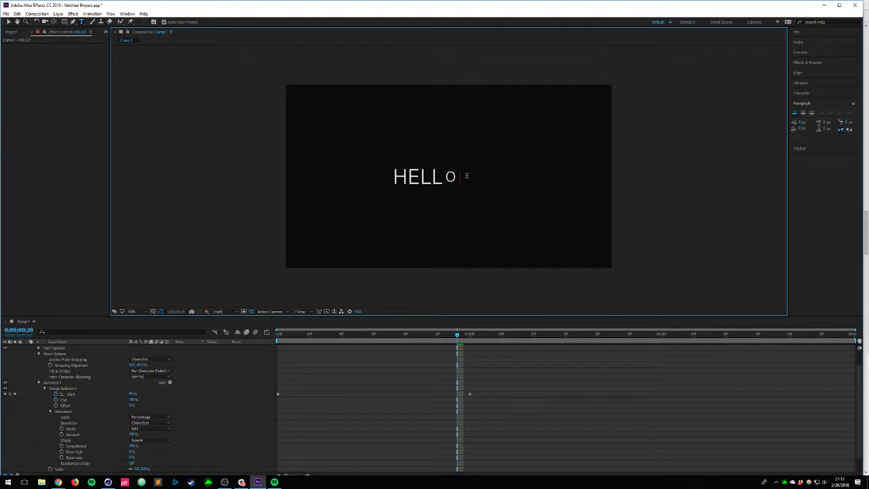
key("Escape")
left_click_drag(456, 334, 480, 328)
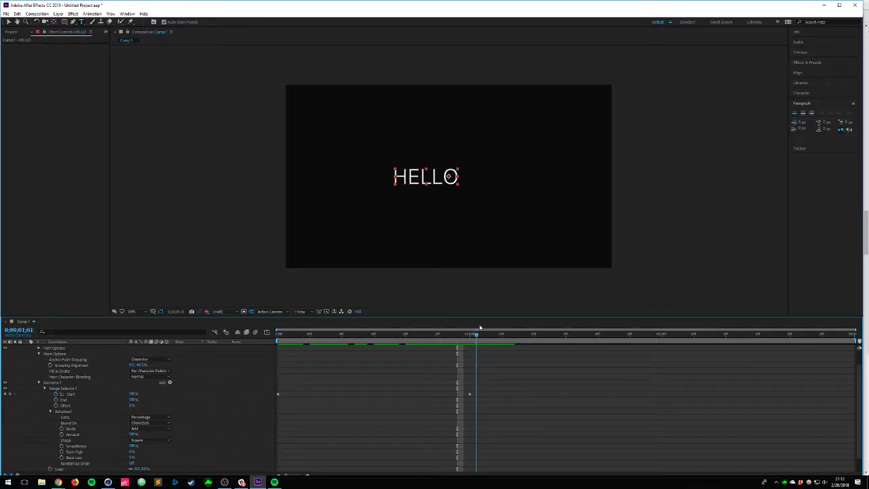
mouse_move(478, 327)
left_mouse_down()
mouse_move(243, 327)
mouse_move(452, 333)
mouse_move(290, 333)
left_mouse_up()
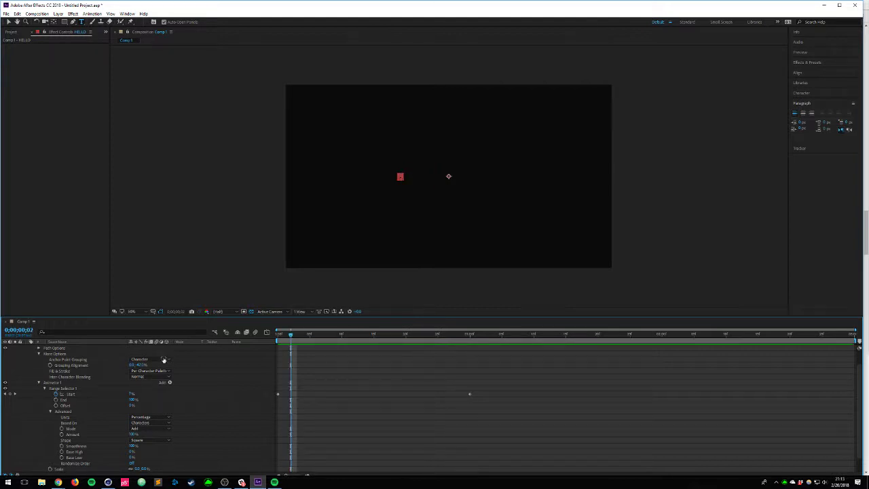
left_click_drag(436, 336, 477, 334)
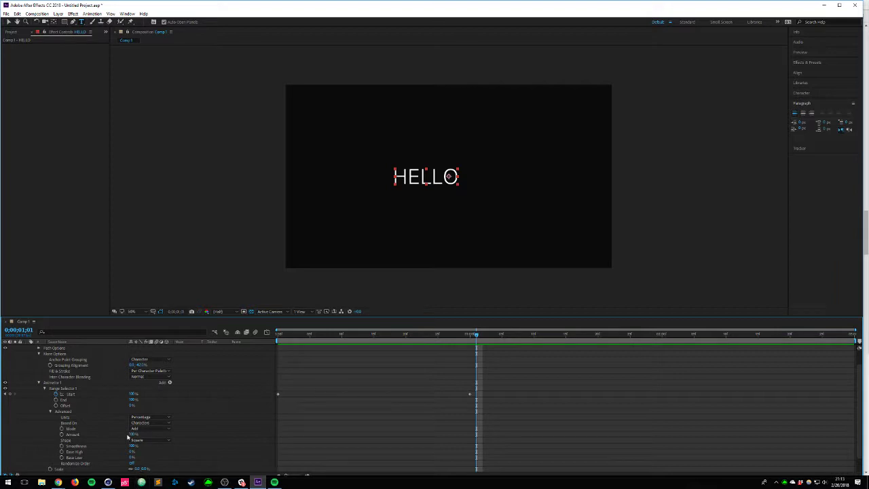
left_click_drag(396, 334, 425, 334)
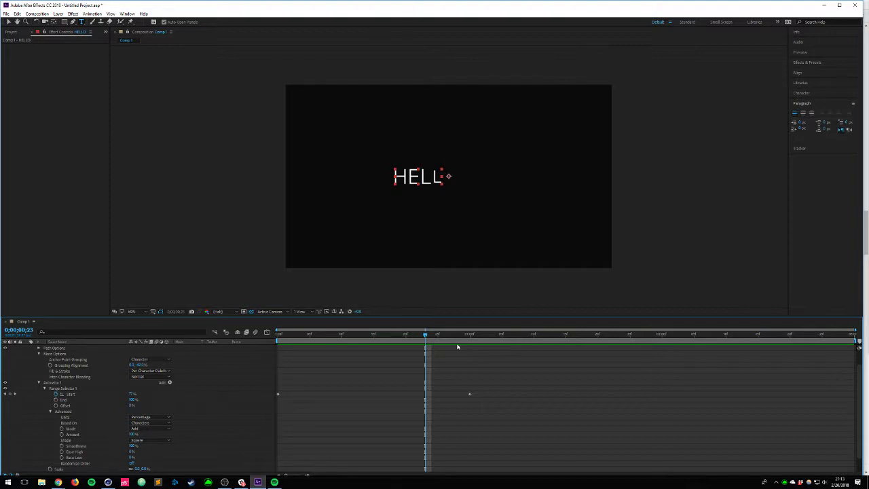
Step: Turn on Randomize Order for the Range Selector and preview the animation from the first frame
left_click_drag(470, 337, 430, 338)
left_click(131, 463)
left_click(309, 334)
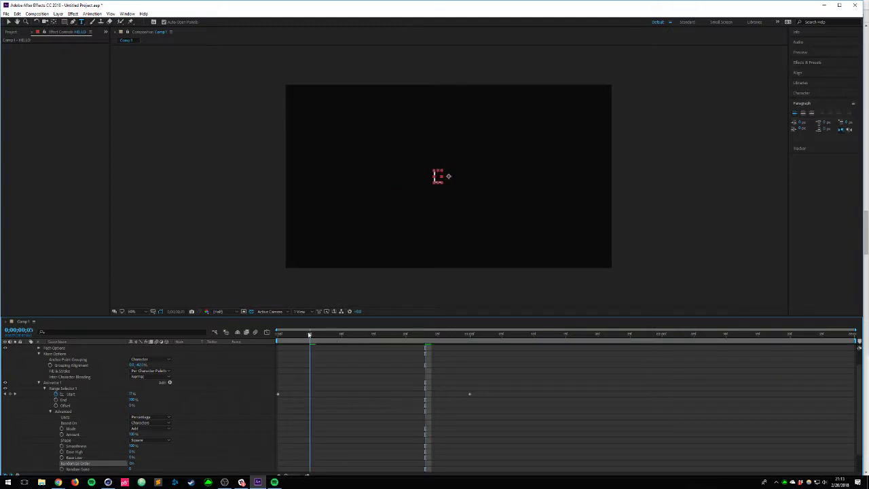
left_click_drag(309, 334, 221, 346)
key("space")
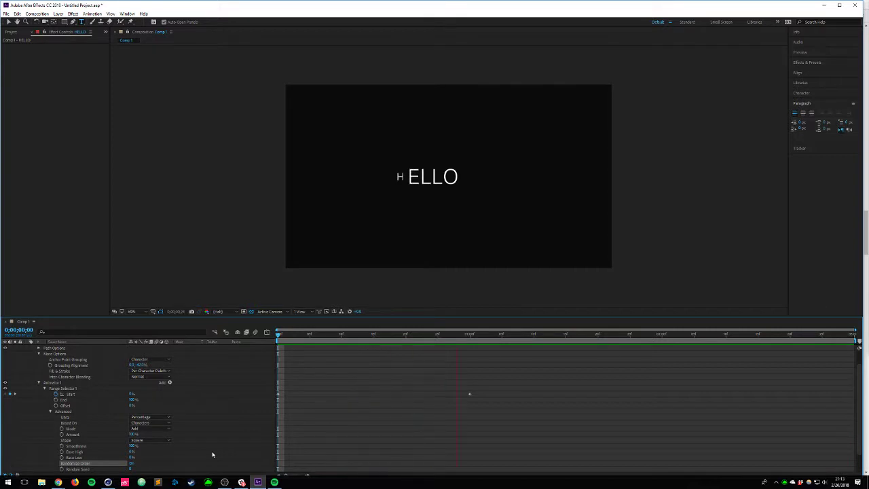
key("space")
Step: Replace the HELLO text with LONGER TEXT LINE
left_click(430, 176)
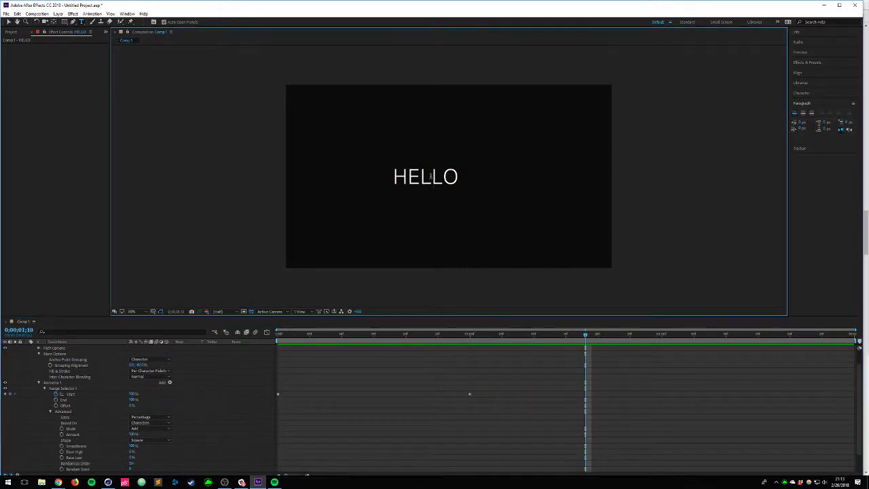
double_click(431, 176)
type("LONGFE")
key("BackSpace")
key("BackSpace")
type("E")
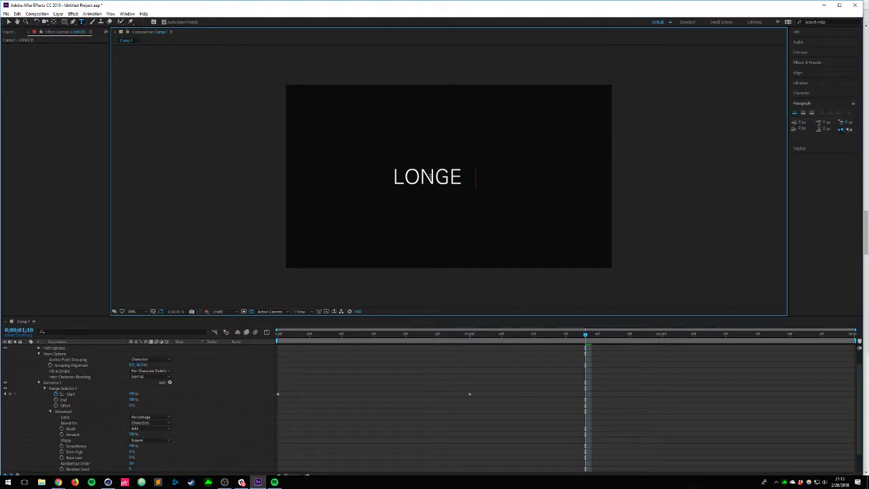
type("R TEXT LINE")
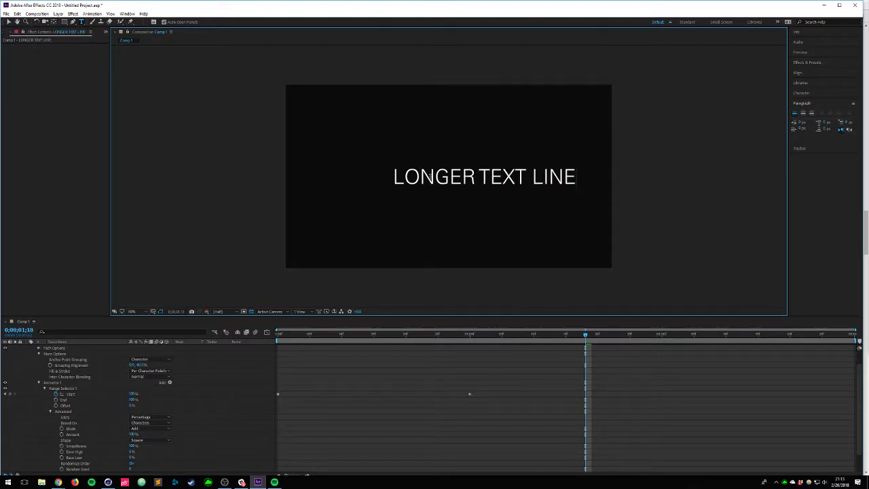
key("Escape")
Step: Center the text layer's anchor point and the layer in the composition, and preview the animation from the first frame
key("ctrl+alt+Home")
key("ctrl+Home")
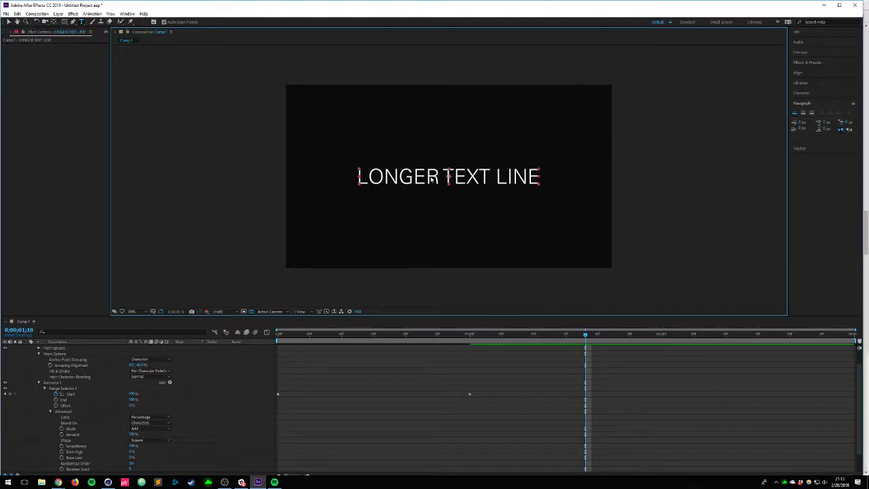
left_click_drag(294, 335, 141, 322)
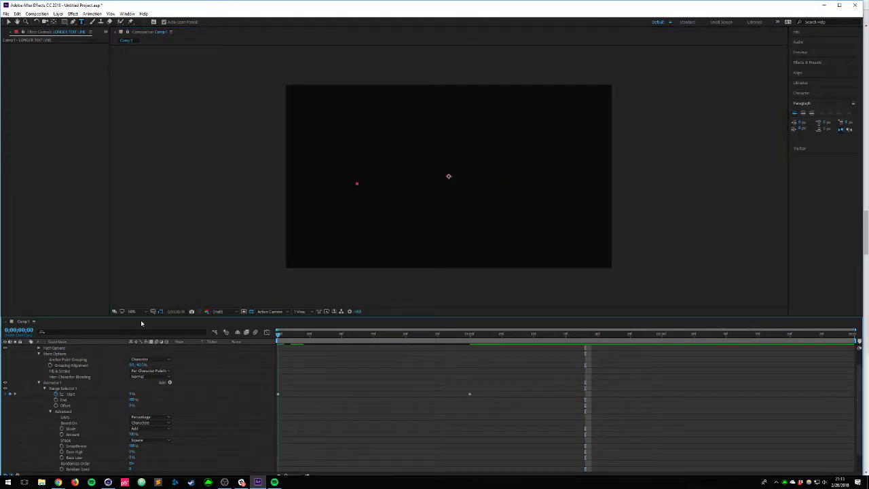
key("space")
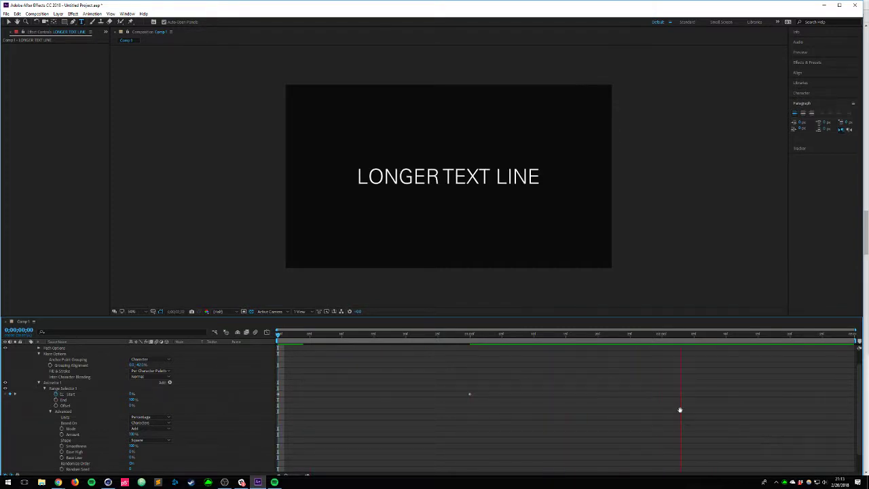
key("space")
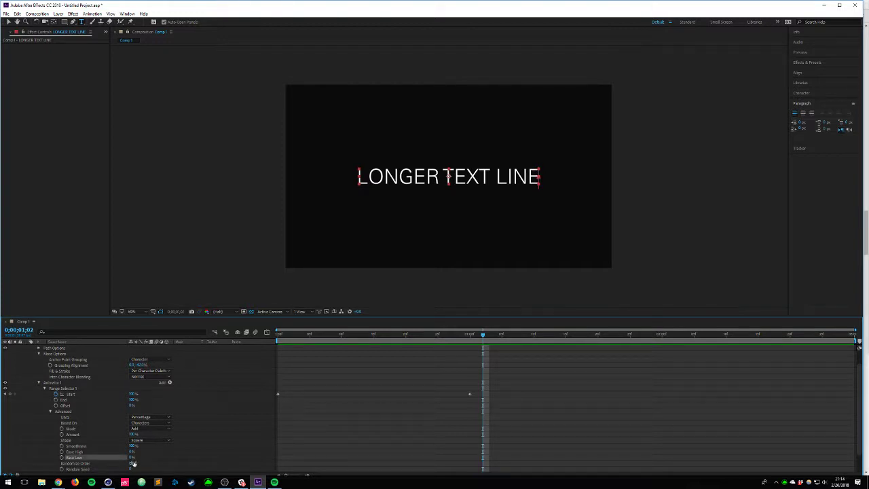
Step: Turn off Randomize Order for the Range Selector and preview the animation from the first frame
left_click(131, 463)
key("b")
left_click_drag(350, 332, 268, 332)
key("space")
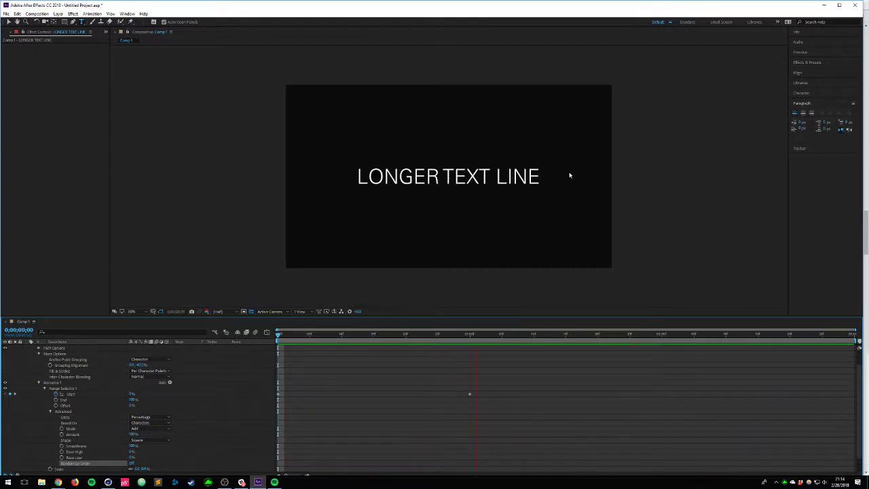
Step: Set the Range Selector's Smoothness to 0% and scrub the text reveal from the first frame
key("space")
left_click_drag(327, 334, 425, 335)
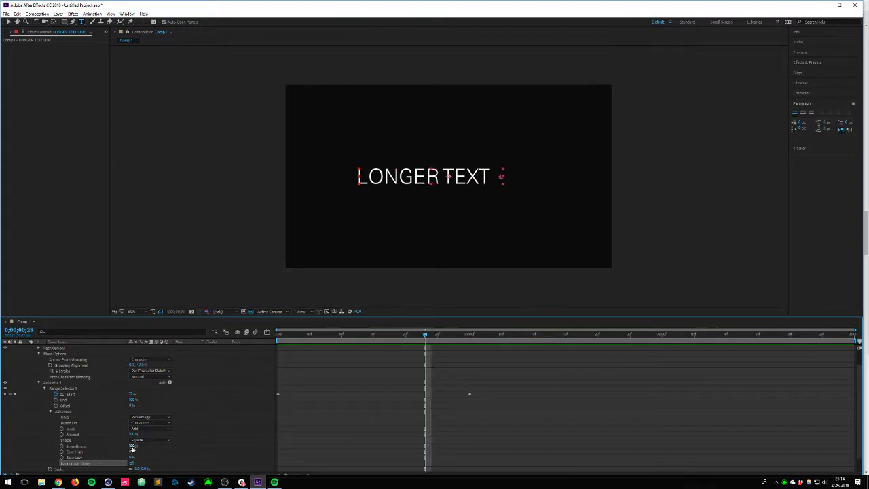
left_click_drag(132, 446, 127, 446)
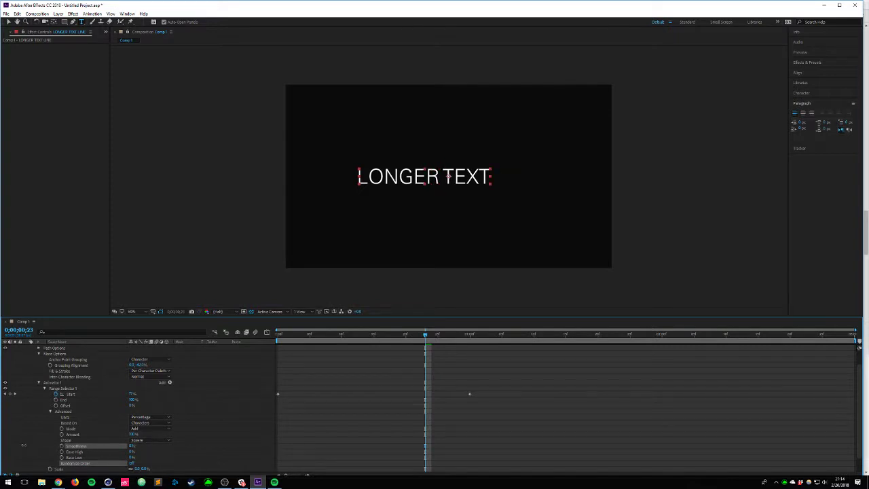
key("Home")
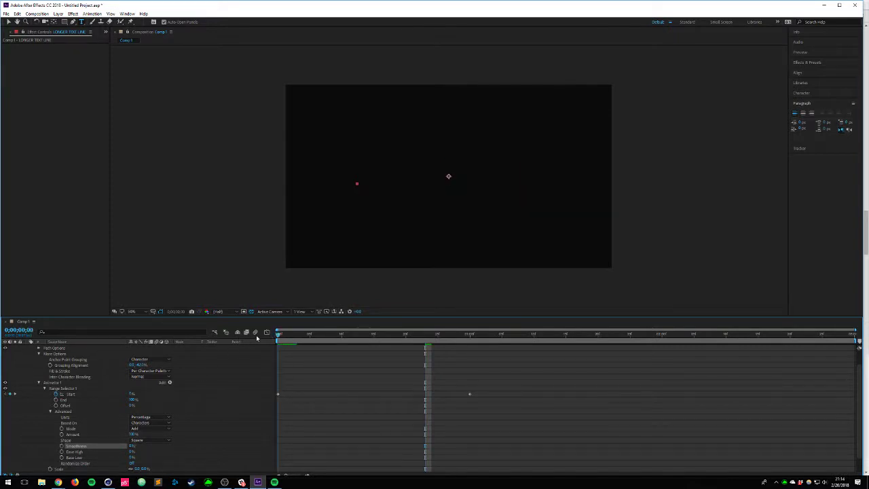
left_click_drag(282, 341, 299, 344)
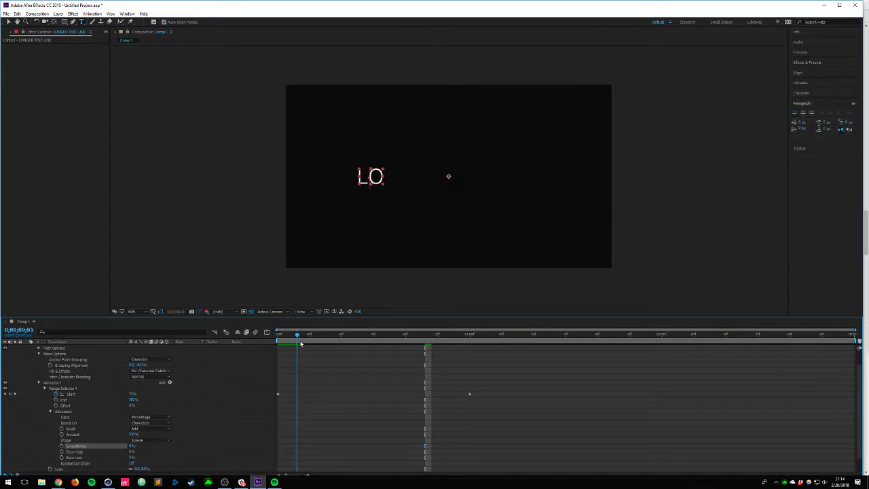
Step: Hide the layer controls around the text in the composition view
left_click(160, 313)
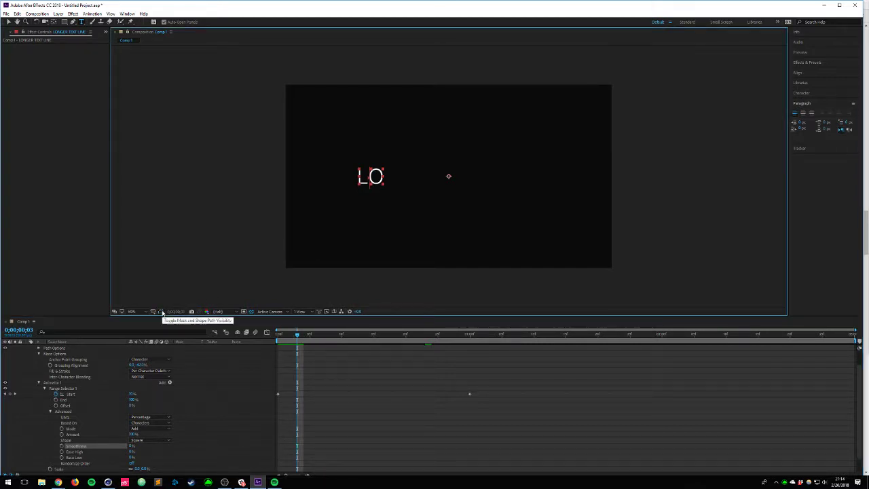
left_click(163, 313)
key("ctrl+shift+h")
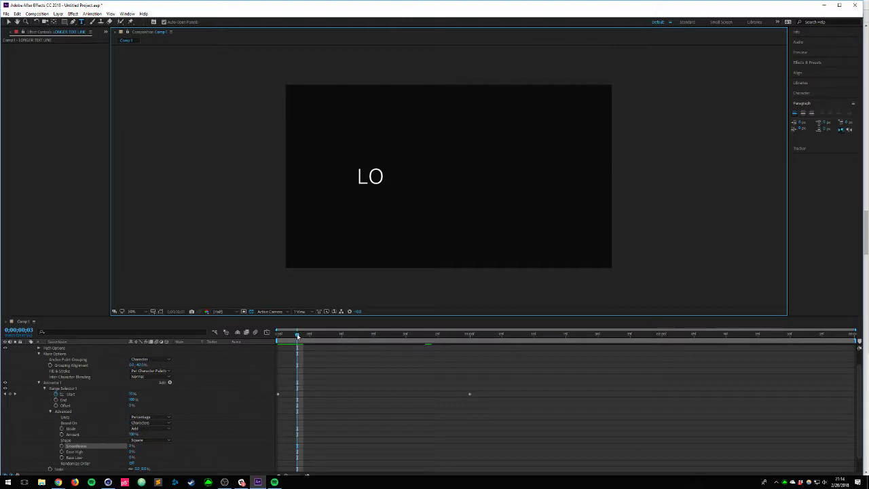
Step: Scrub the reveal, set the Range Selector's Smoothness back to 100%, and scrub again to compare
left_click_drag(297, 335, 387, 339)
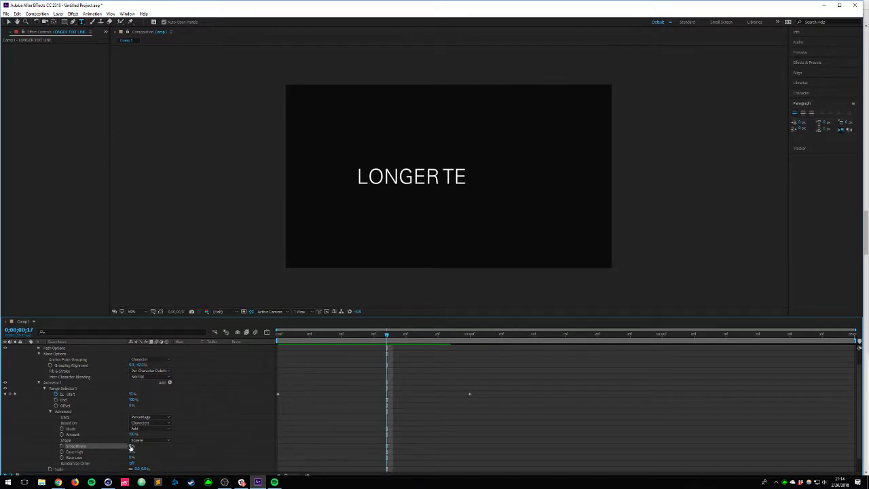
left_click_drag(131, 447, 161, 441)
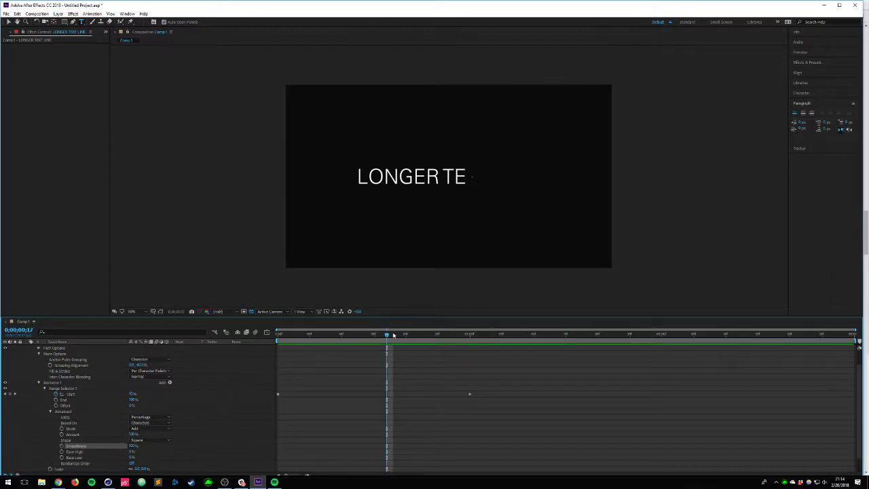
left_click_drag(386, 336, 421, 347)
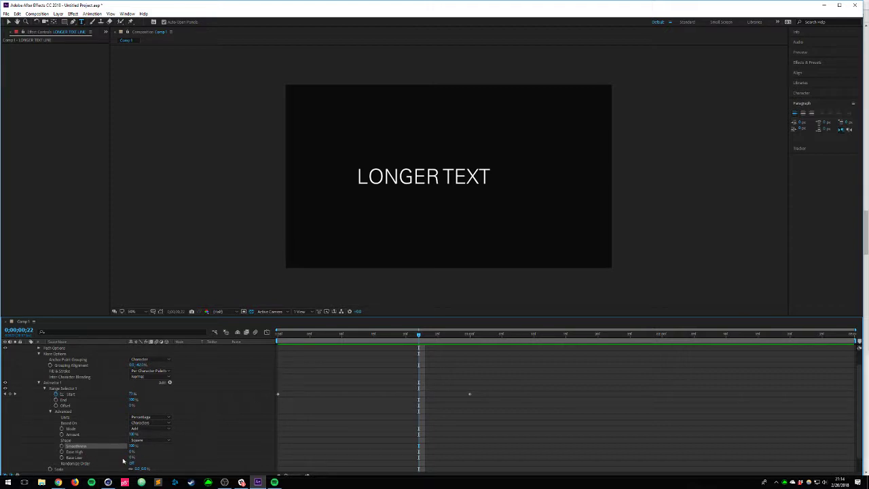
Step: Set the Range Selector's Ease High and Ease Low to 100% and preview the animation from the first frame
left_click(68, 459)
left_click(75, 452)
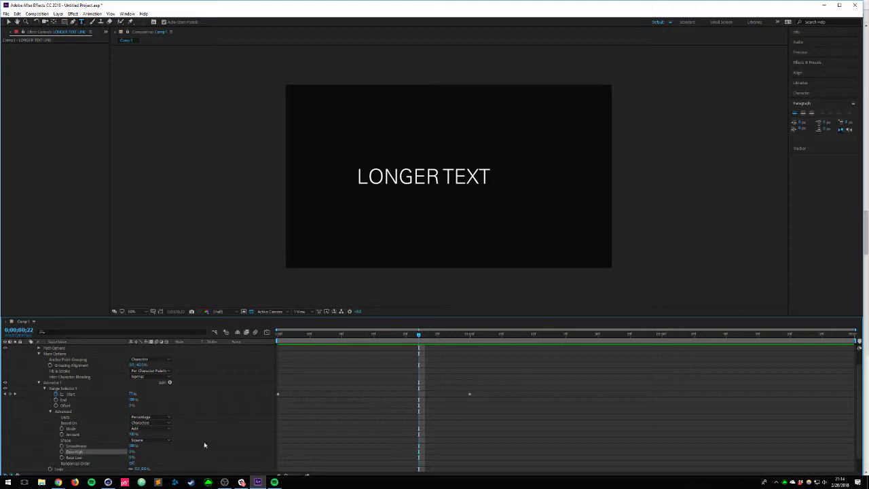
left_click_drag(131, 452, 252, 454)
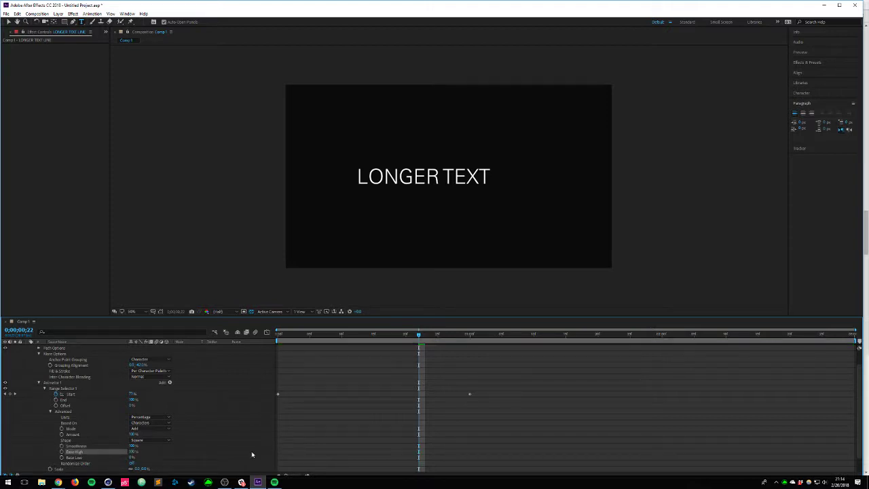
left_click_drag(133, 458, 252, 458)
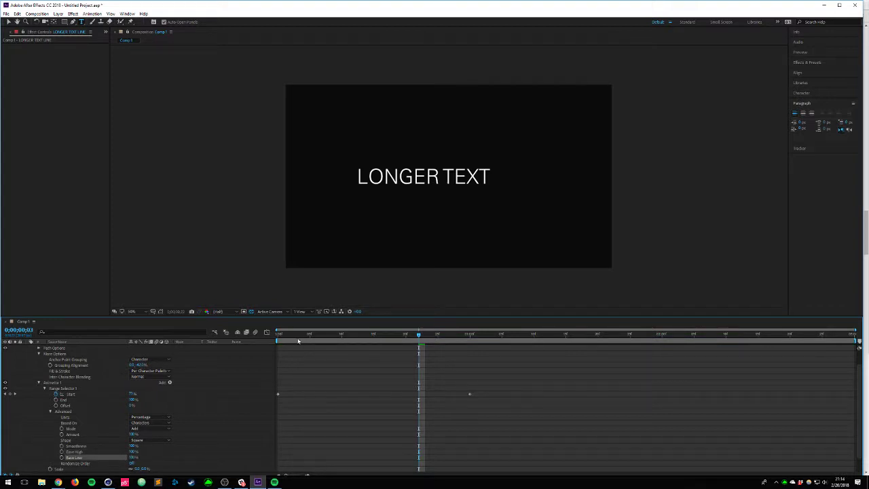
left_click_drag(299, 341, 140, 338)
key("space")
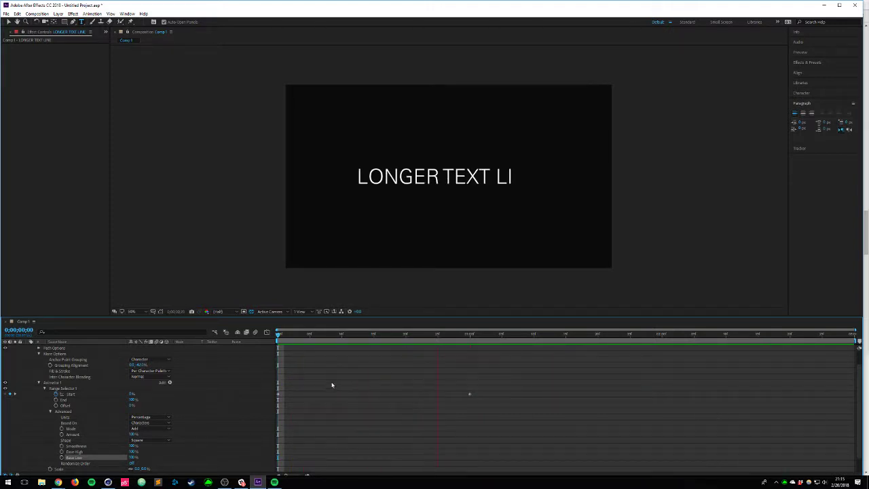
key("space")
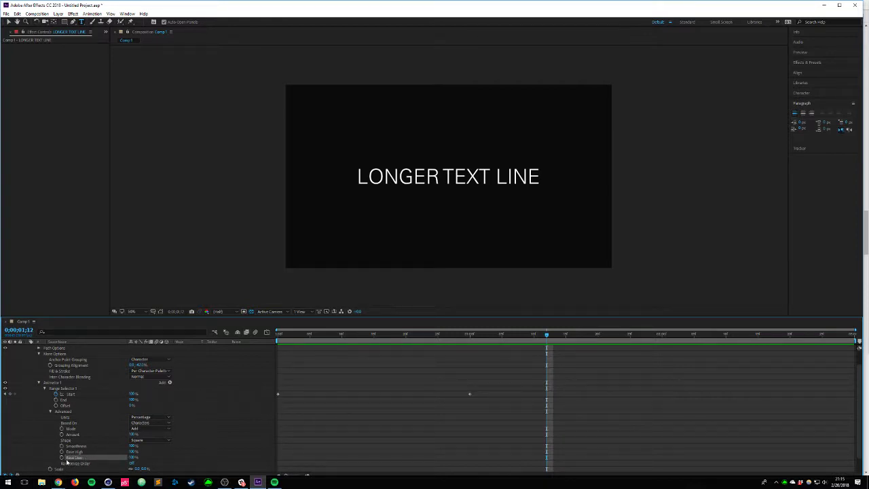
Step: Delete the Scale property from the text layer's animator
left_click_drag(331, 334, 310, 334)
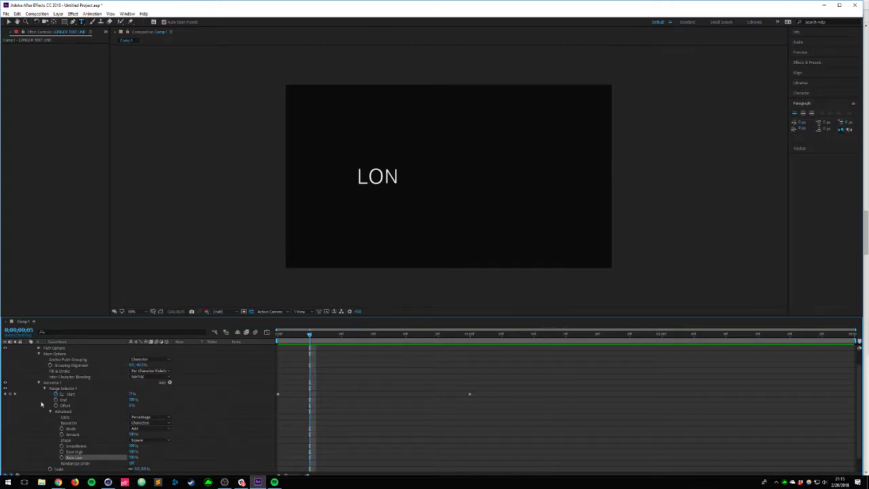
left_click(61, 468)
key("Delete")
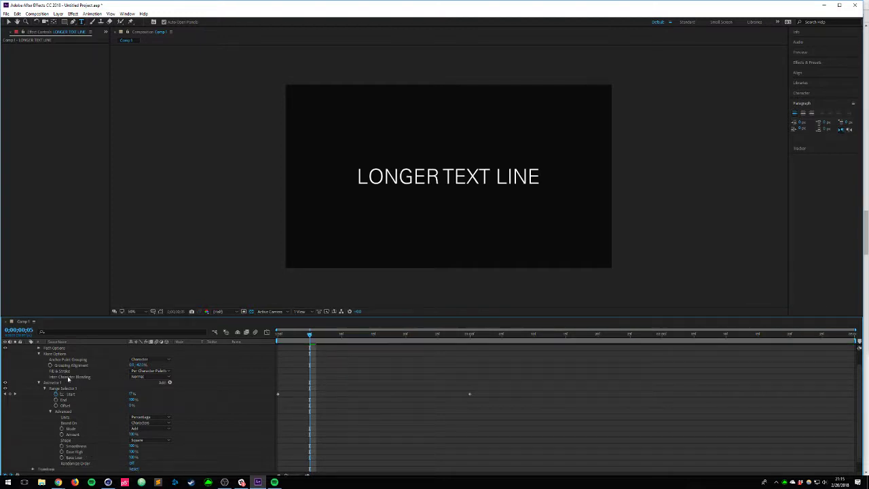
Step: Add a Position property to the animator, offset the characters about 494 pixels downward, and preview the animation from the first frame
left_click(53, 384)
left_click(169, 383)
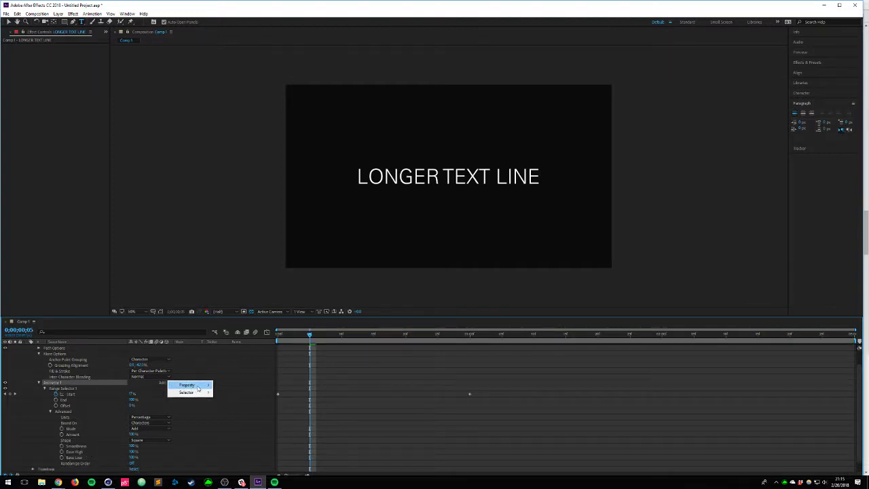
mouse_move(189, 385)
left_click(122, 271)
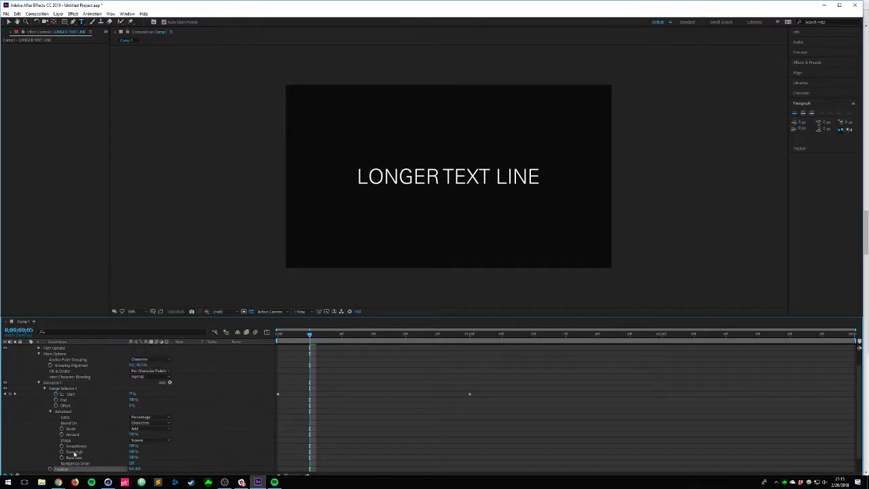
scroll(75, 456, "up", 1)
scroll(146, 457, "down", 1)
left_click_drag(138, 451, 338, 421)
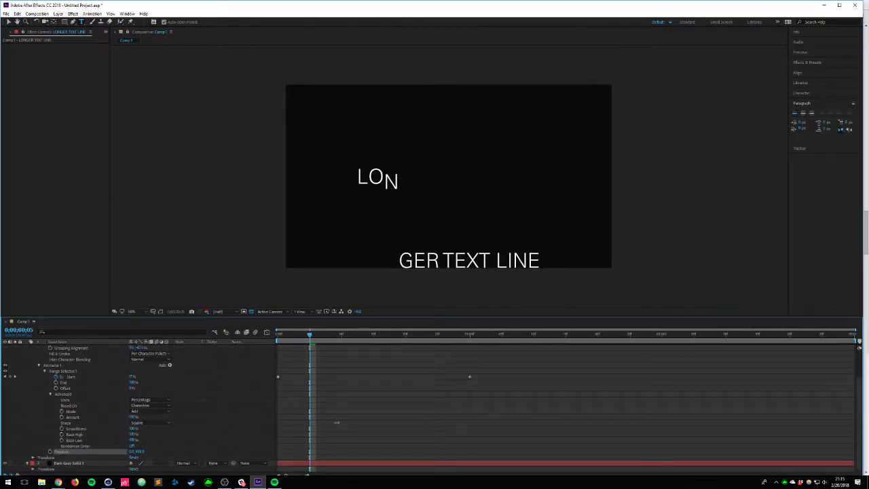
left_click_drag(310, 334, 218, 334)
key("space")
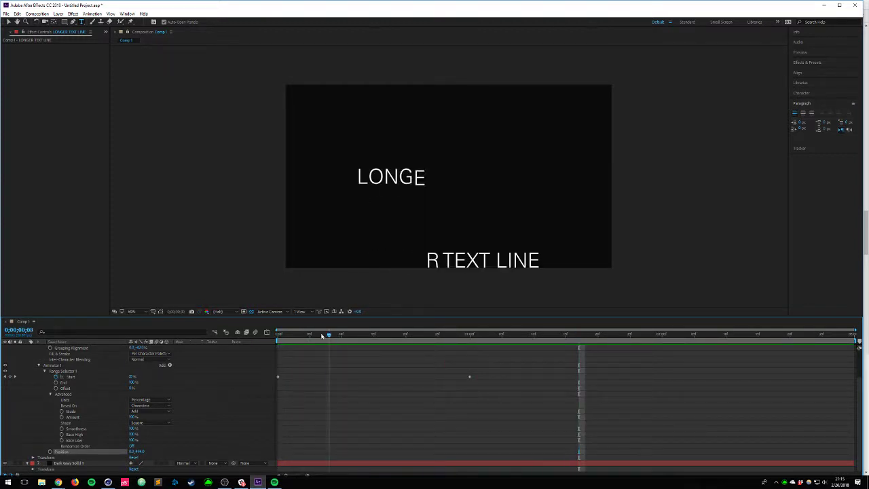
Step: Set the Range Selector's Ease High and Ease Low to 0% and preview the Position animation
left_click(134, 434)
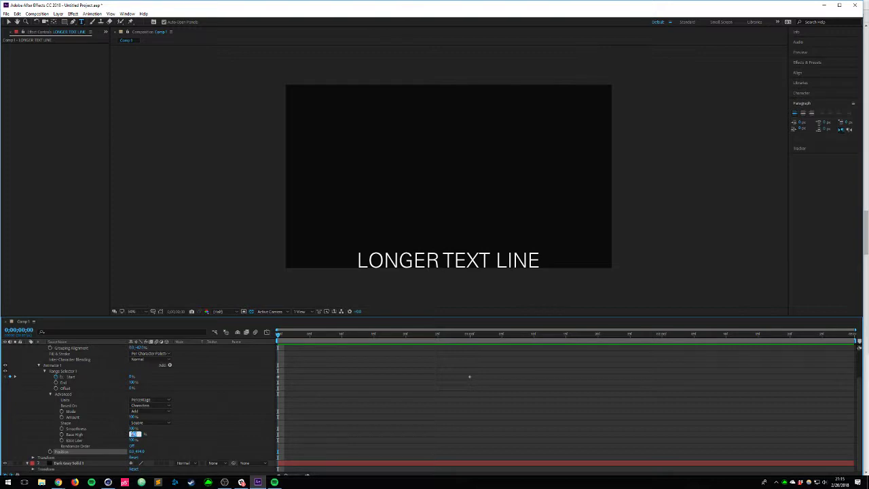
type("0")
key("Tab")
type("0")
key("Return")
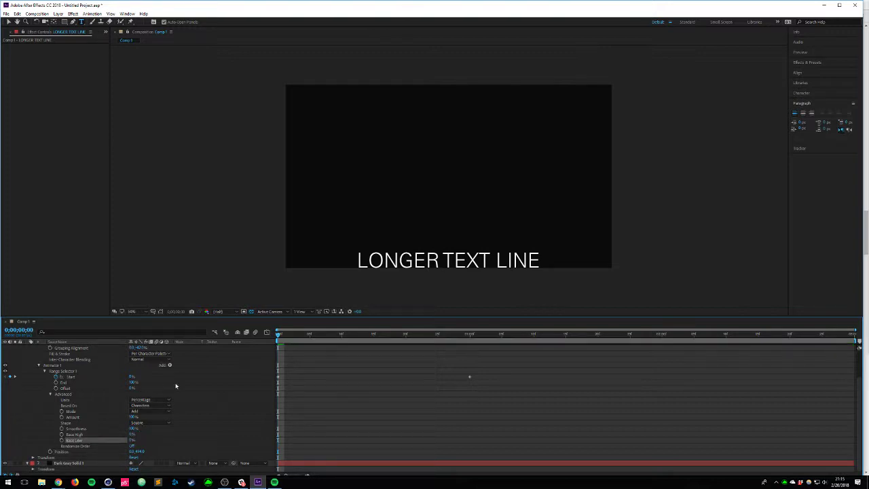
key("space")
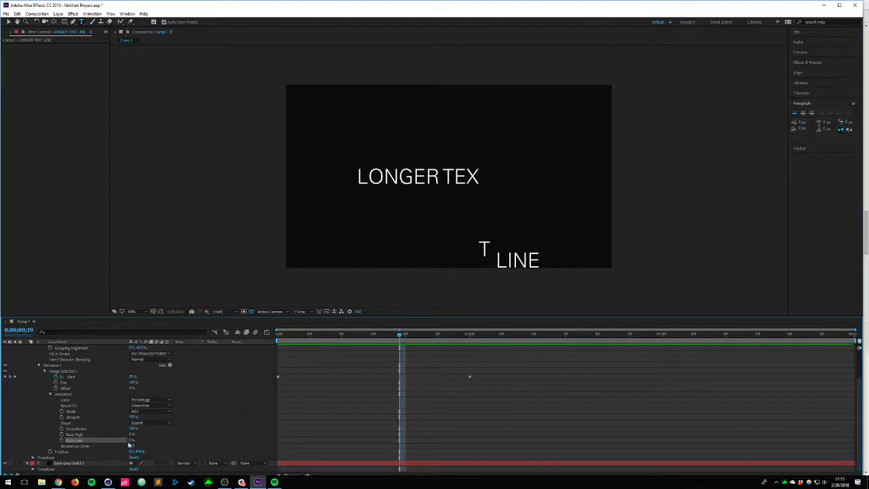
Step: Try an Ease Low of 100% with a preview from the first frame, and undo the change
left_click_drag(131, 442, 218, 442)
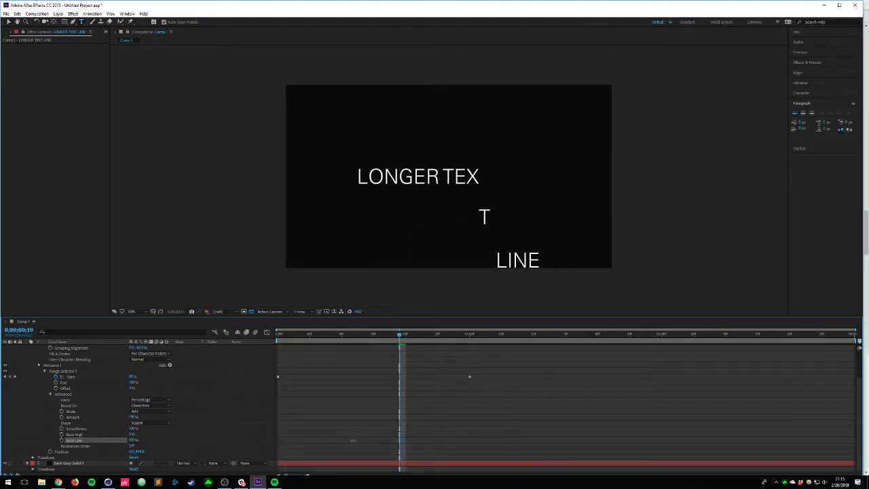
left_click_drag(389, 334, 70, 329)
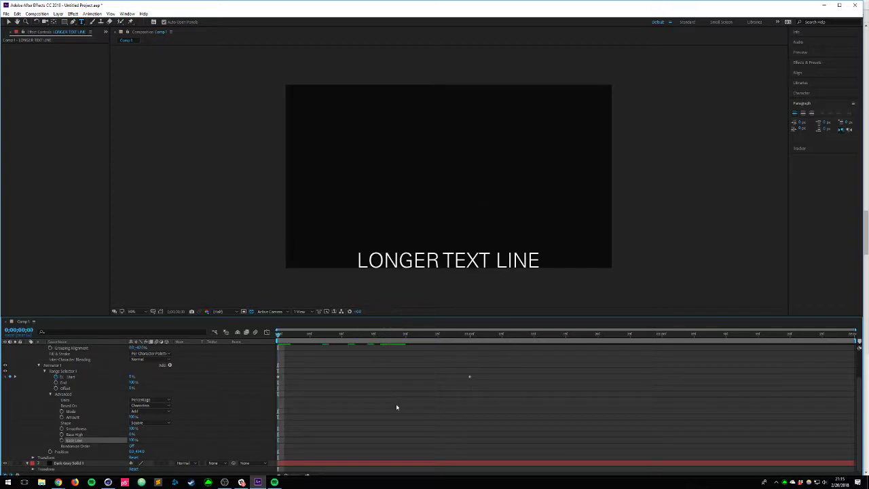
key("space")
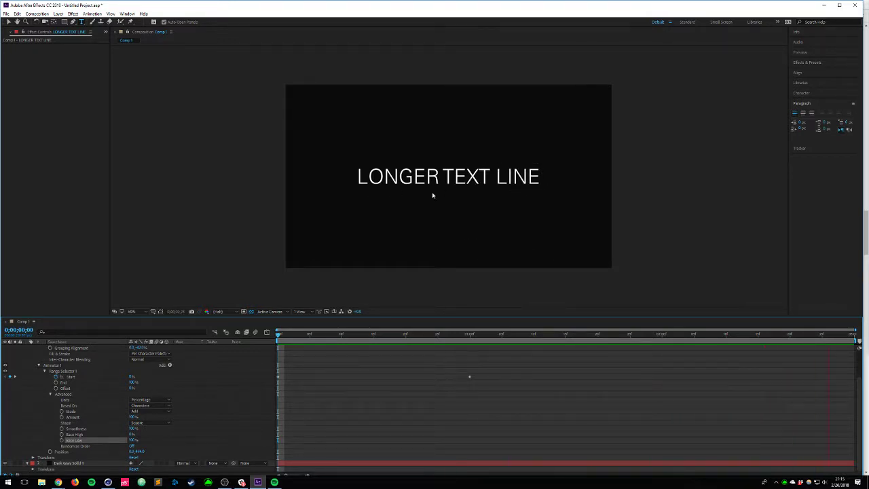
key("space")
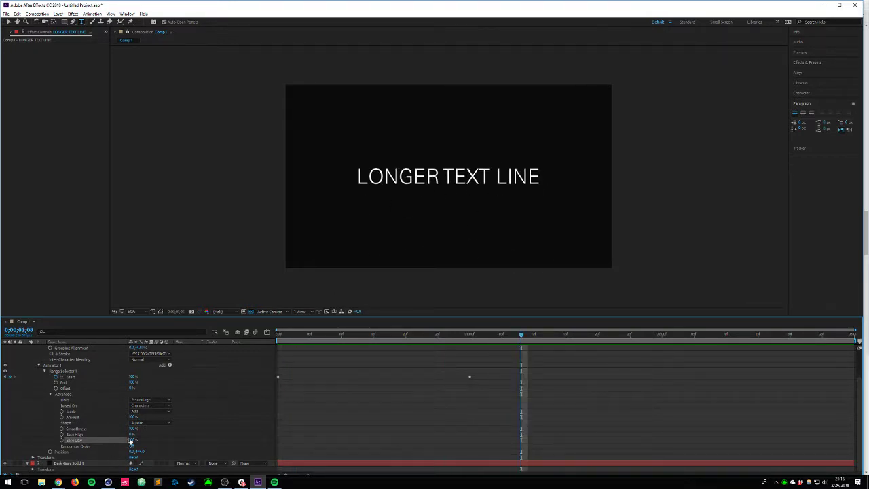
key("ctrl+z")
Step: Set the Range Selector's Ease High to 100% and preview the animation
left_click_drag(131, 434, 523, 270)
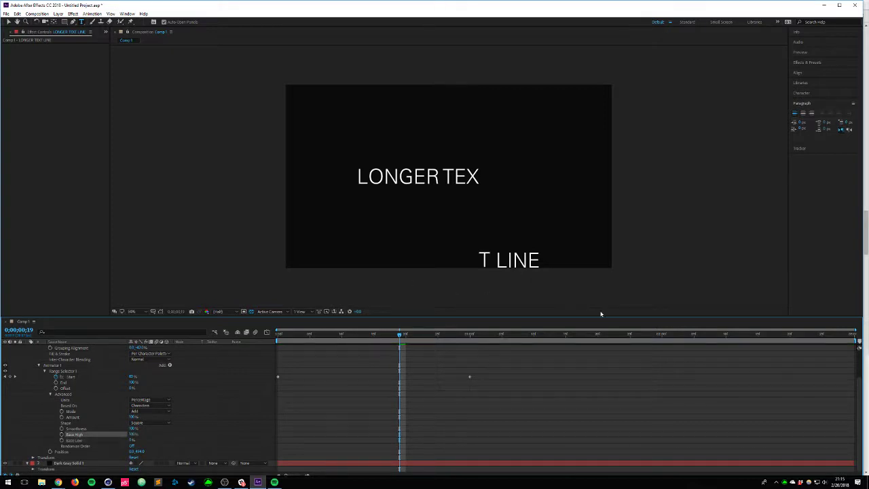
key("space")
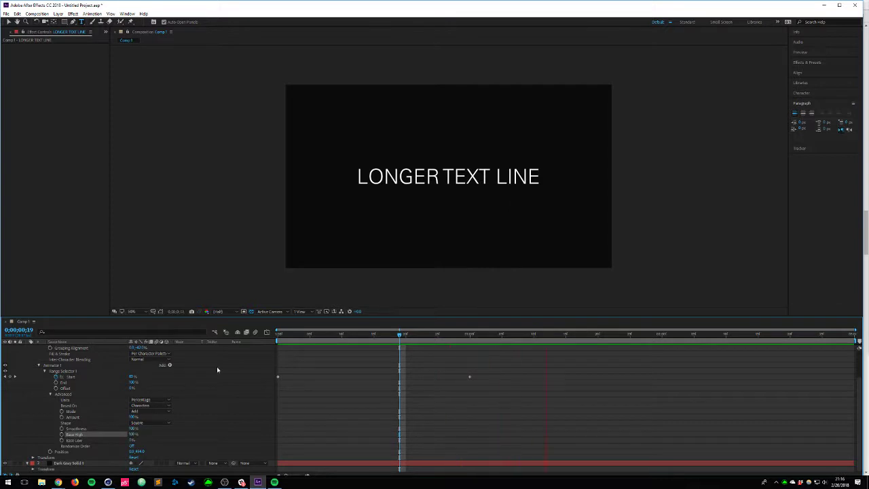
key("space")
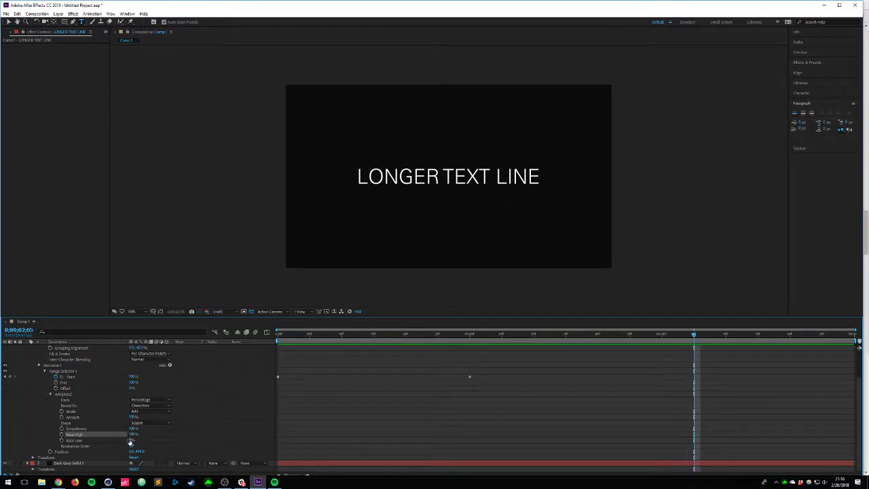
Step: Try an Ease Low of -100% with a preview from the first frame, and undo the change
left_click_drag(132, 440, 47, 439)
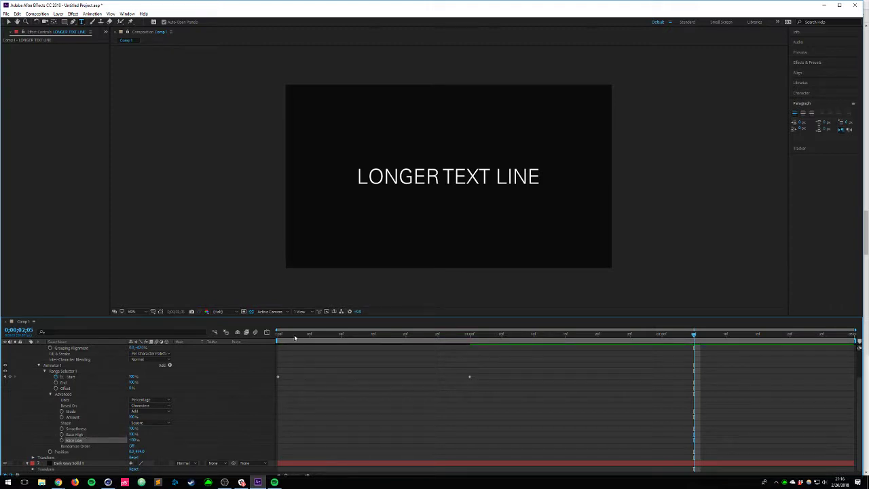
key("space")
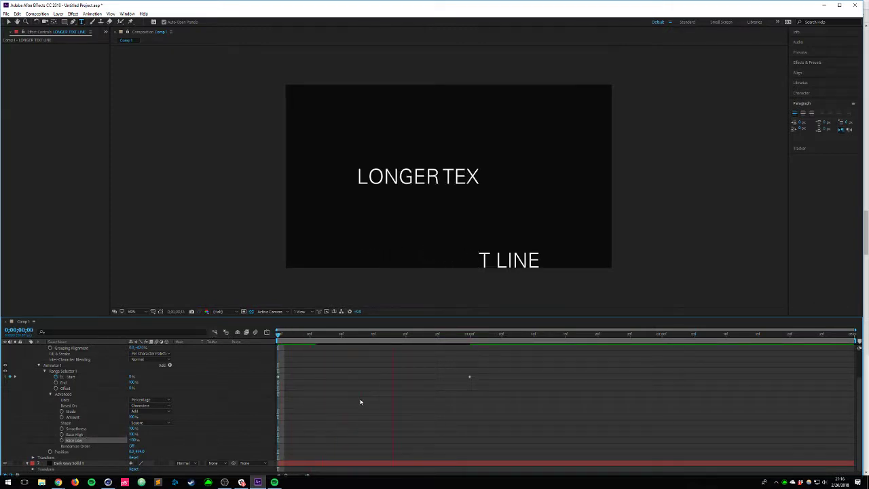
key("space")
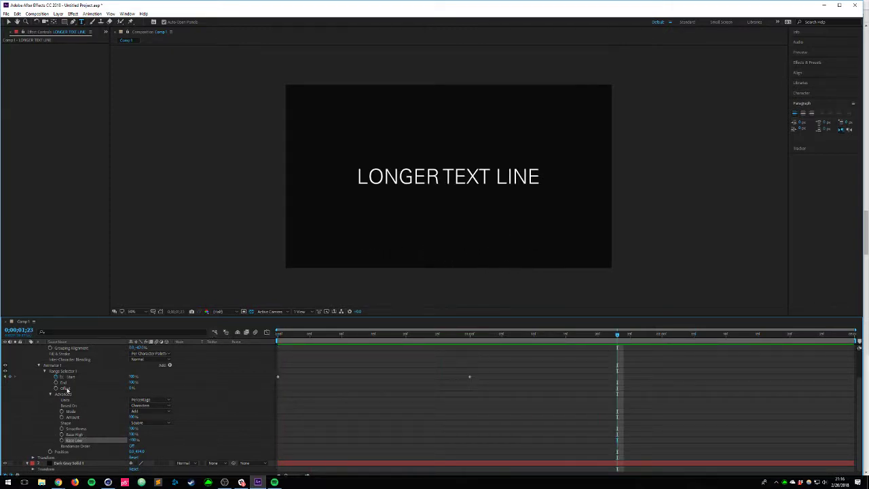
key("ctrl+z")
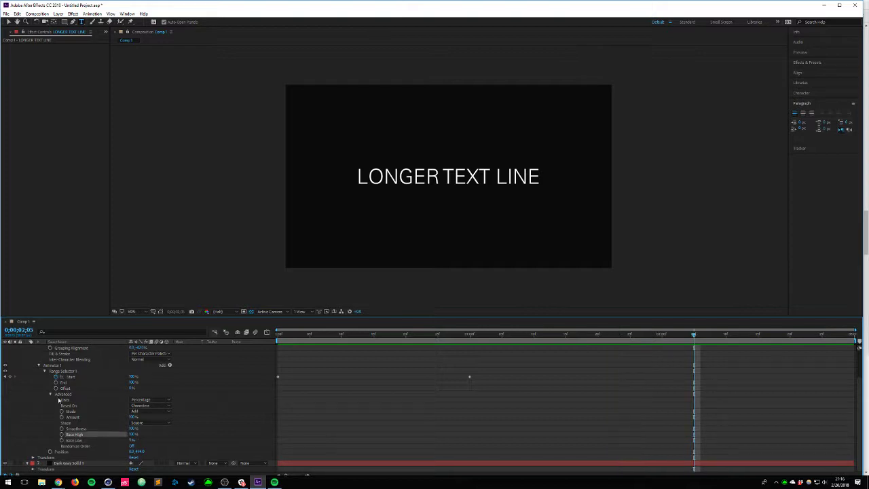
Step: Collapse the Range Selector's Advanced settings
left_click(49, 395)
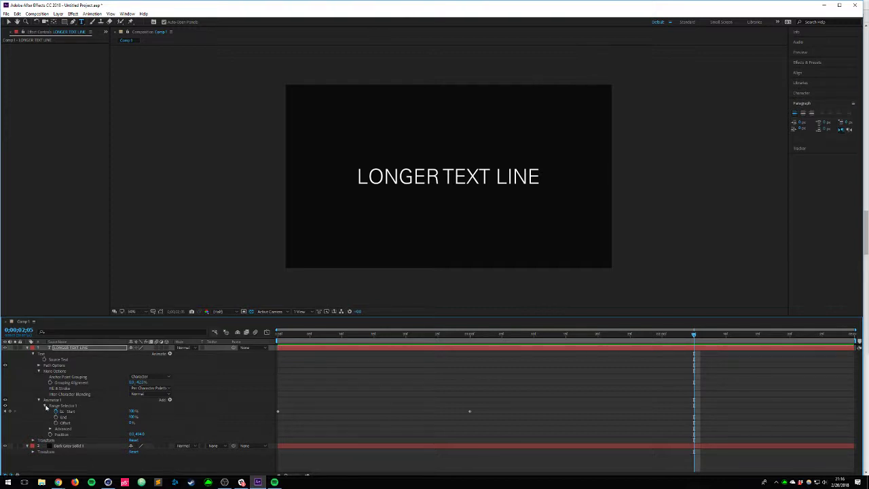
Step: Try an Ease Low of 100% on the Range Selector and scrub through the first second of the animation
left_click(45, 405)
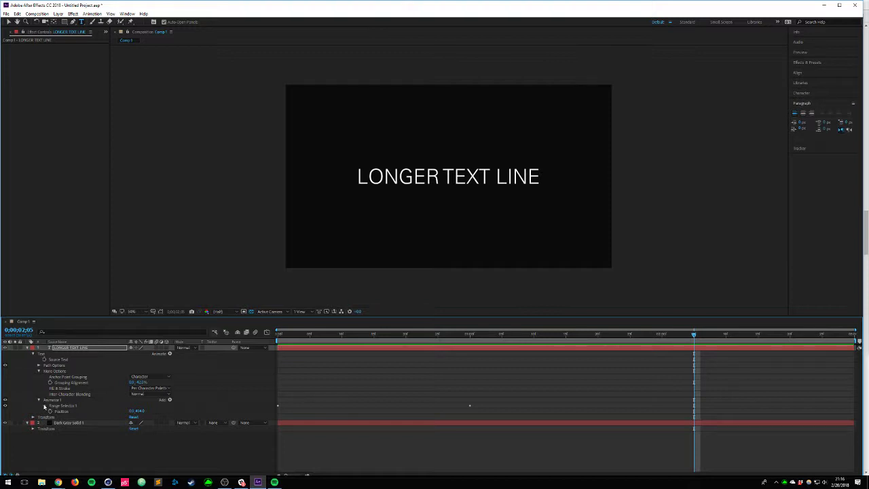
left_click(45, 406)
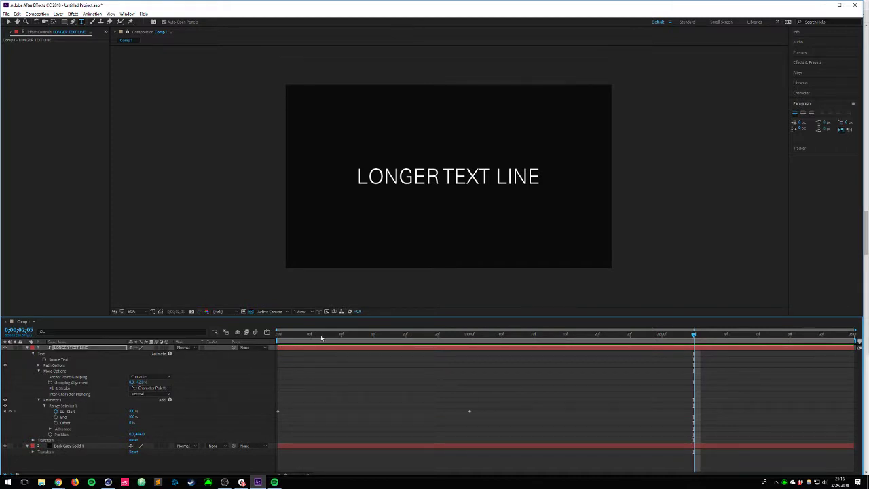
mouse_move(329, 335)
left_mouse_down()
mouse_move(348, 335)
mouse_move(329, 341)
mouse_move(342, 343)
left_mouse_up()
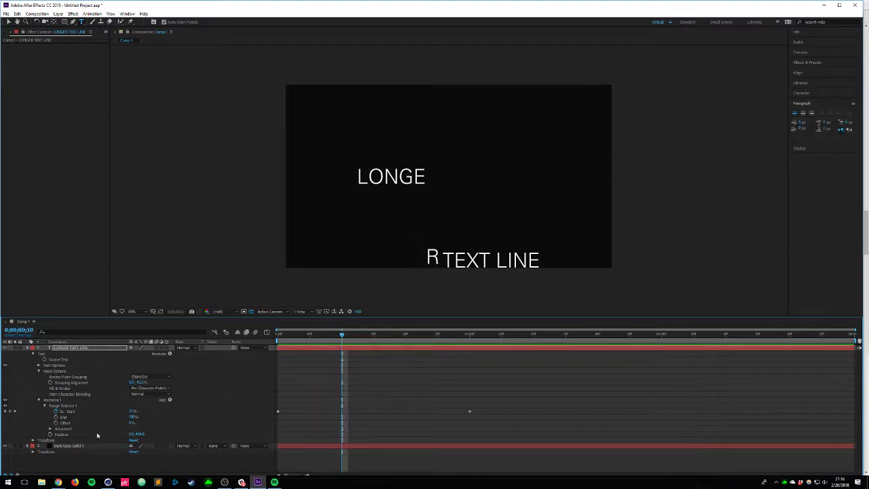
left_click(50, 429)
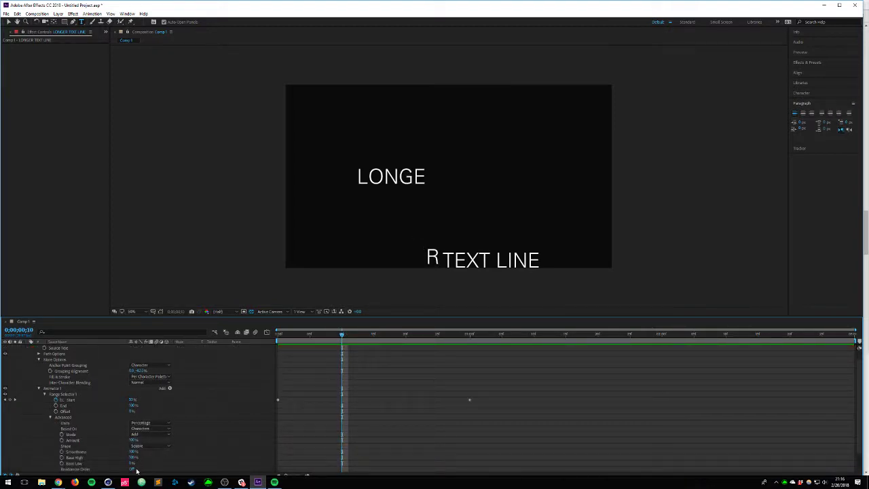
left_click_drag(132, 462, 250, 465)
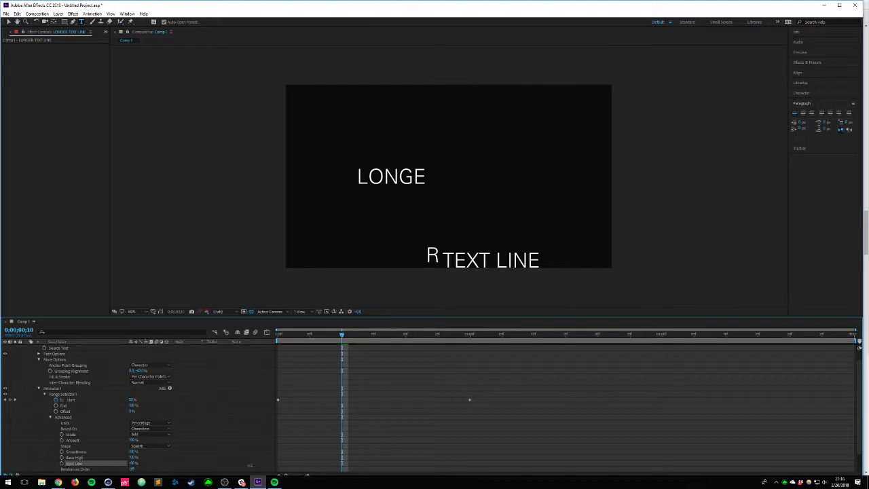
left_click_drag(342, 335, 451, 322)
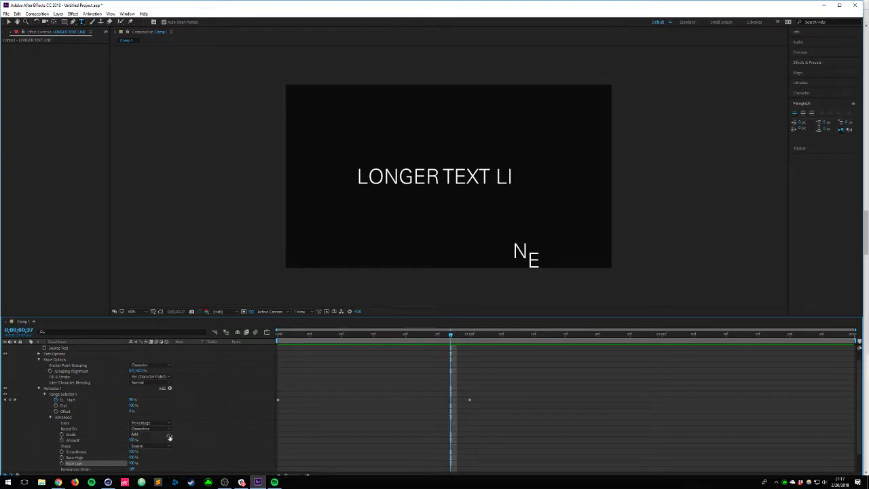
left_click_drag(448, 343, 469, 334)
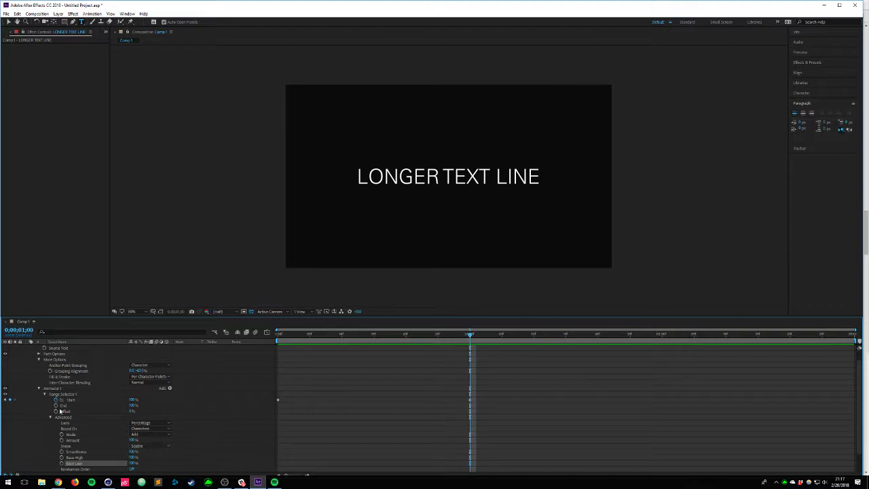
Step: Remove the Start keyframes and change the Range Selector's Shape to Ramp Up
left_click(80, 400)
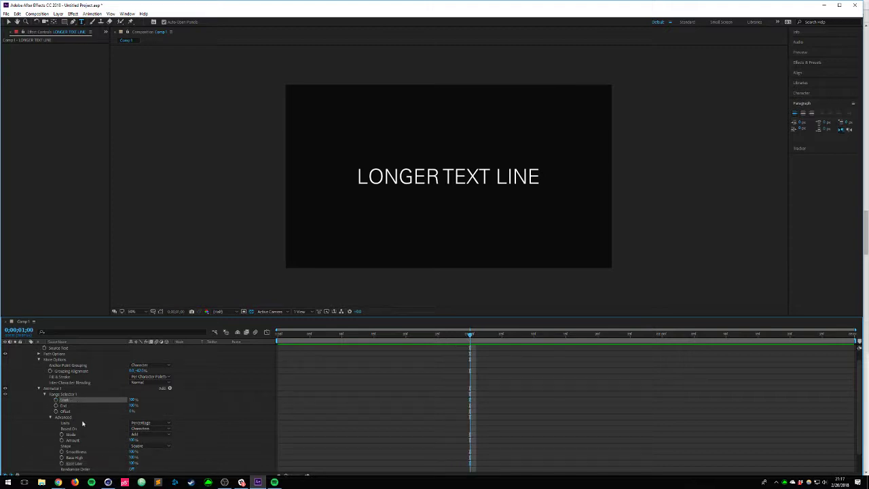
left_click(140, 445)
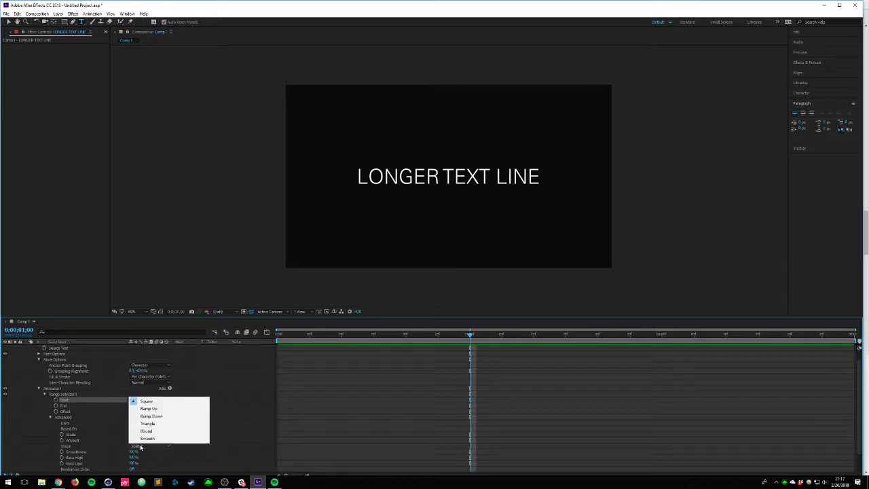
left_click(158, 408)
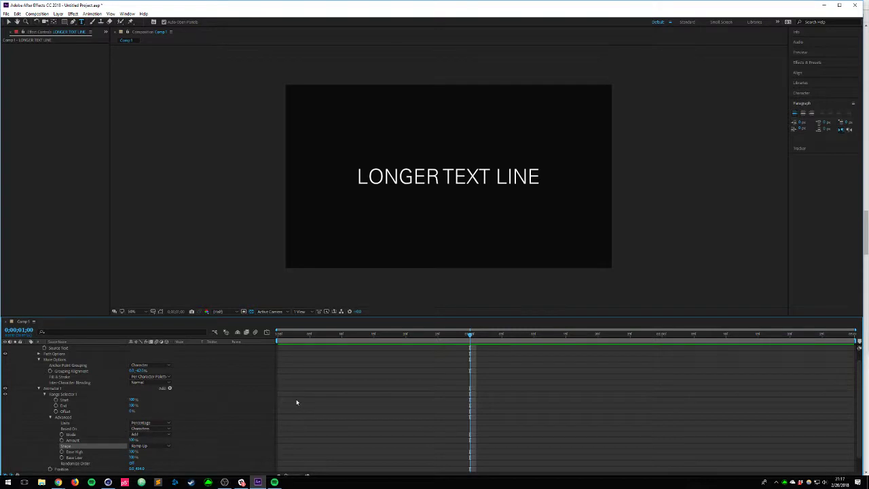
Step: At the first frame, set the Range Selector's Start, Ease High and Ease Low to 0%
left_click_drag(341, 339, 277, 339)
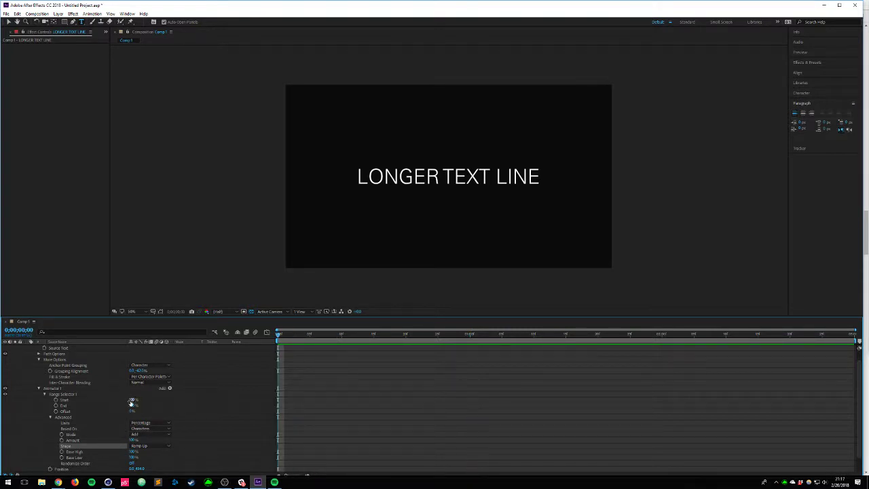
left_click(134, 399)
type("0")
key("Return")
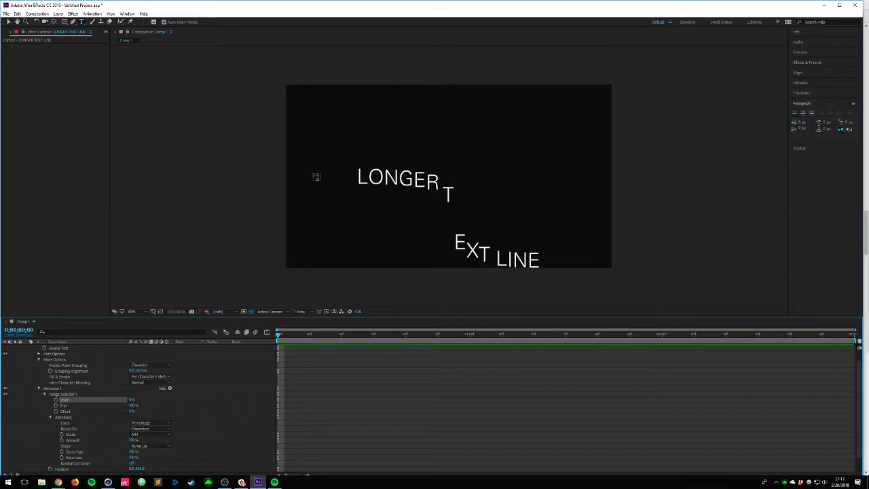
left_click(133, 452)
type("0")
key("Tab")
type("0")
key("Return")
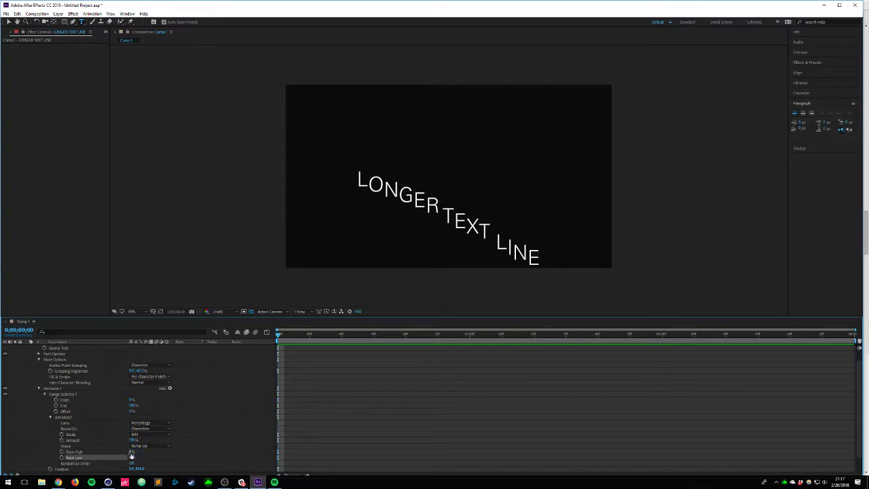
Step: Replace the text layer's animator with a new Position animator that offsets the text down near the composition's bottom edge
left_click(60, 389)
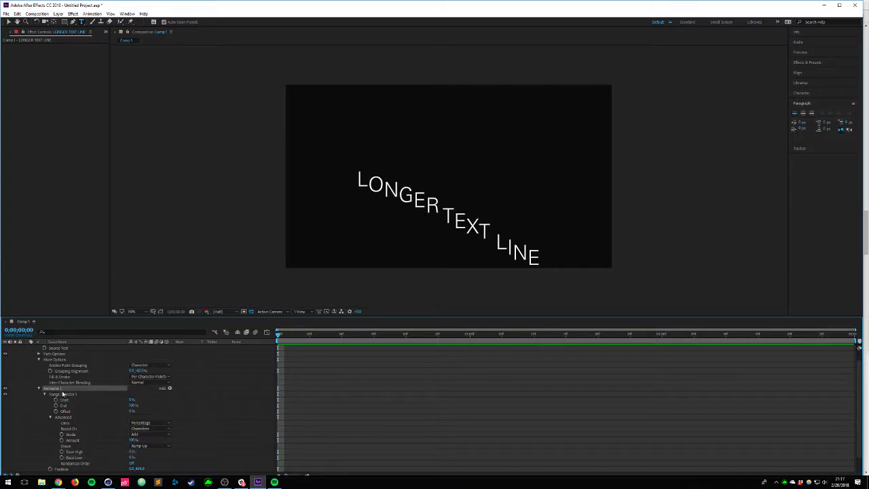
key("Delete")
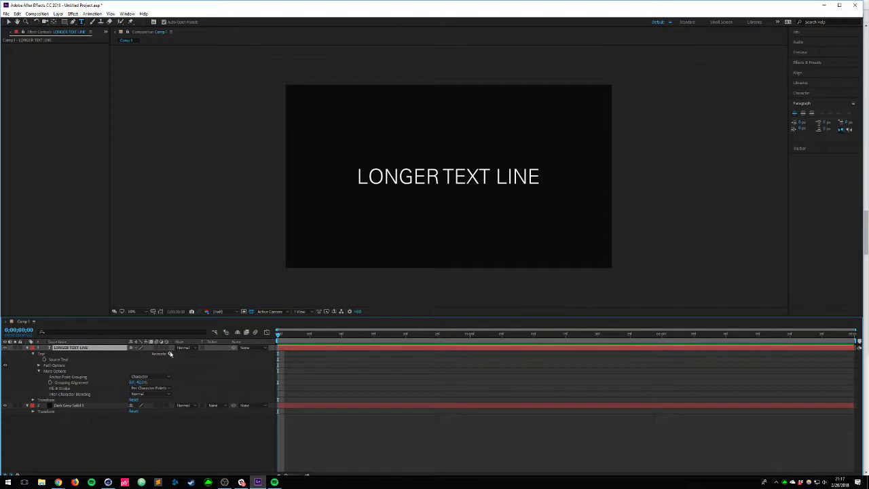
left_click(171, 354)
left_click(196, 232)
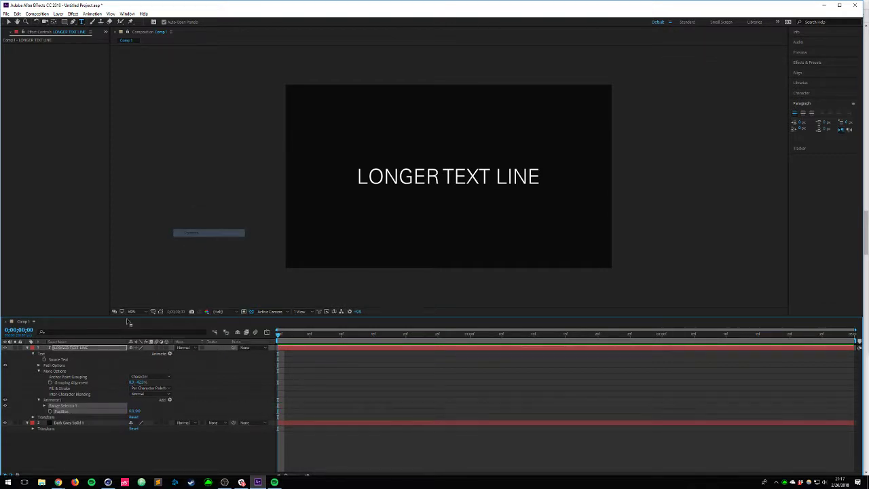
left_click(83, 450)
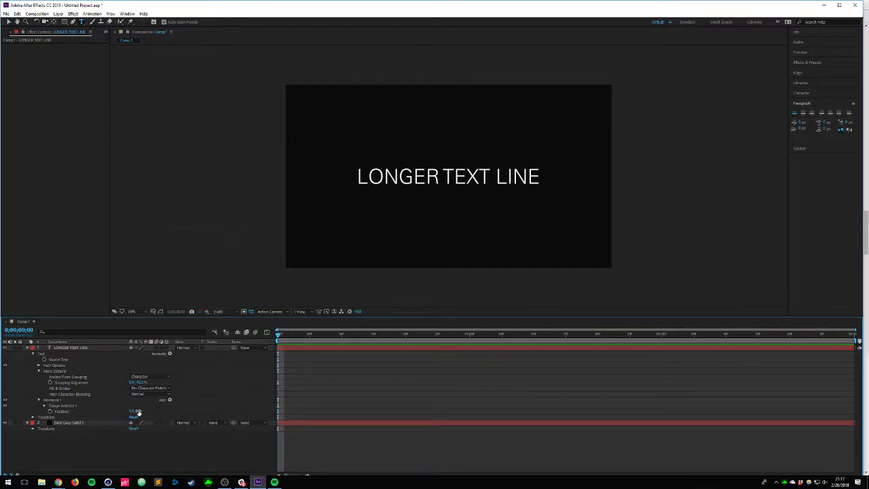
left_click_drag(138, 411, 277, 422)
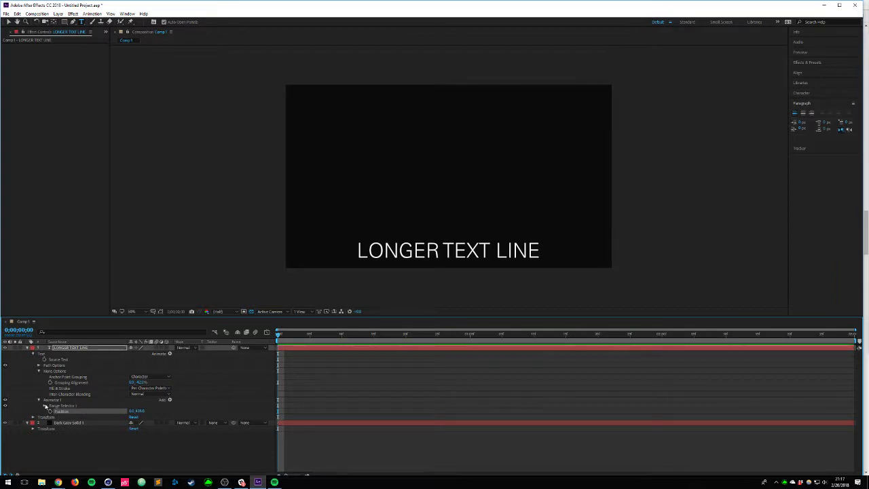
Step: Set the Shape in the new Range Selector's Advanced settings to Ramp Up
left_click(45, 406)
left_click(51, 429)
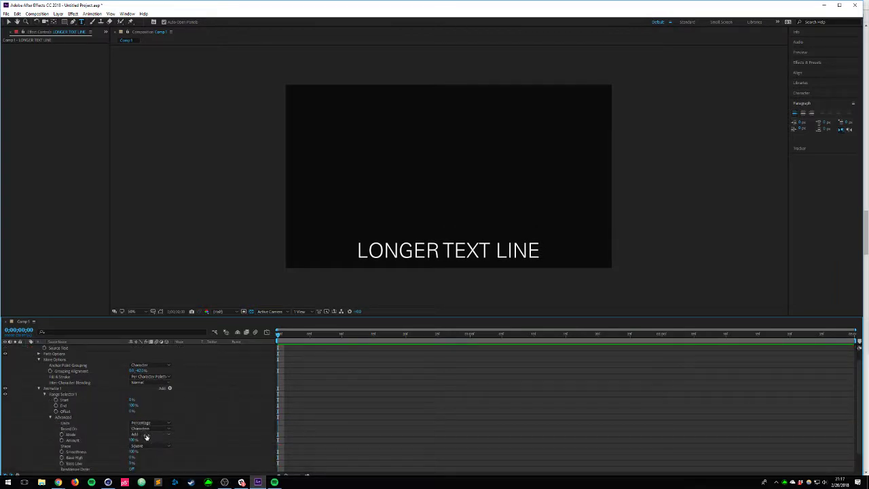
left_click(132, 445)
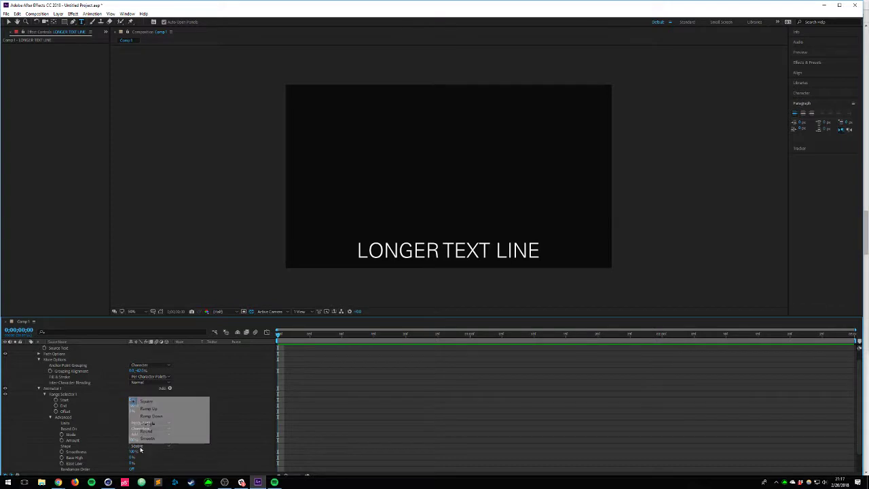
left_click(162, 409)
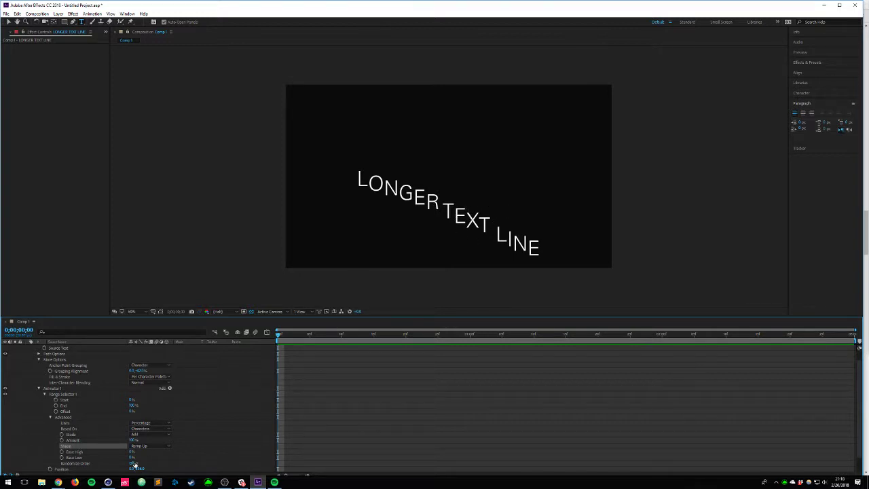
Step: Try the Triangle shape on the Range Selector and return the Shape to Ramp Up
left_click(140, 445)
left_click(155, 425)
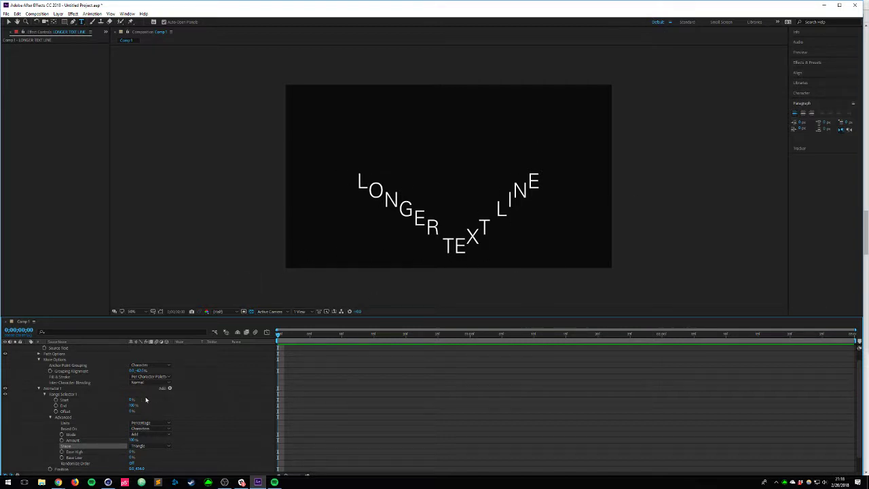
left_click(140, 446)
left_click(148, 409)
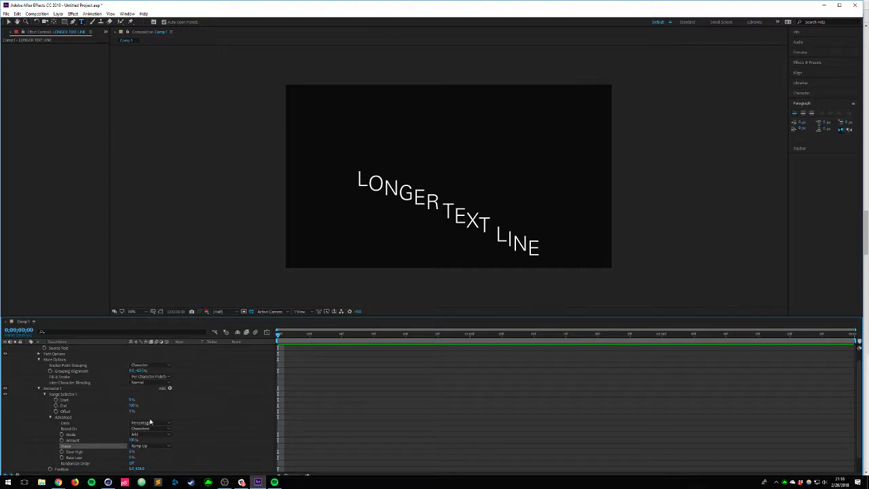
Step: Keyframe the Range Selector's Start from 0% at the first frame to 100% at one second, and preview the animation
left_click(55, 399)
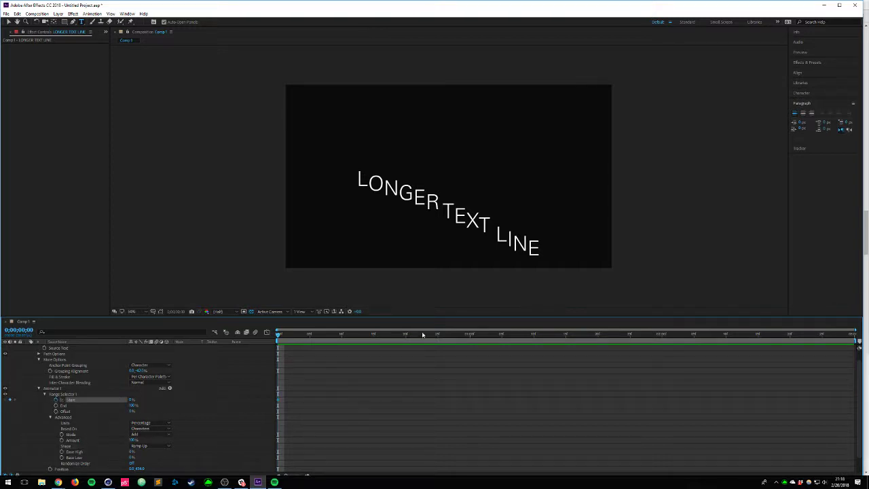
left_click(469, 336)
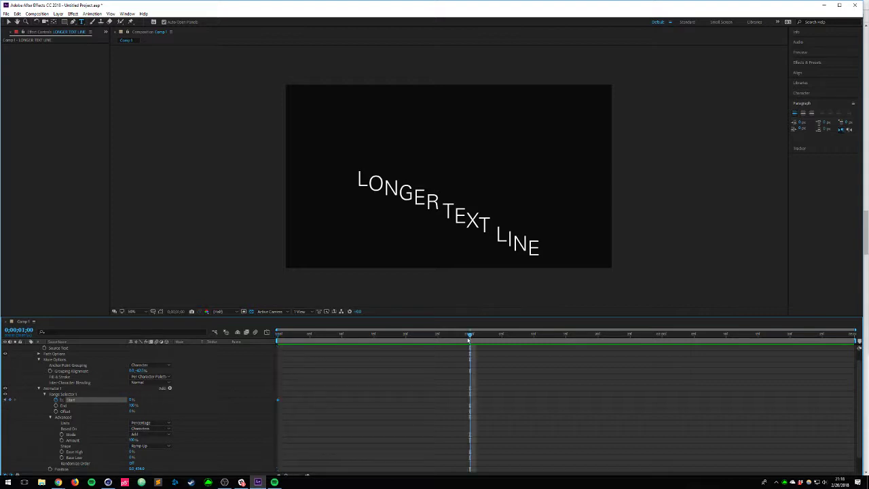
left_click(132, 401)
left_click(181, 396)
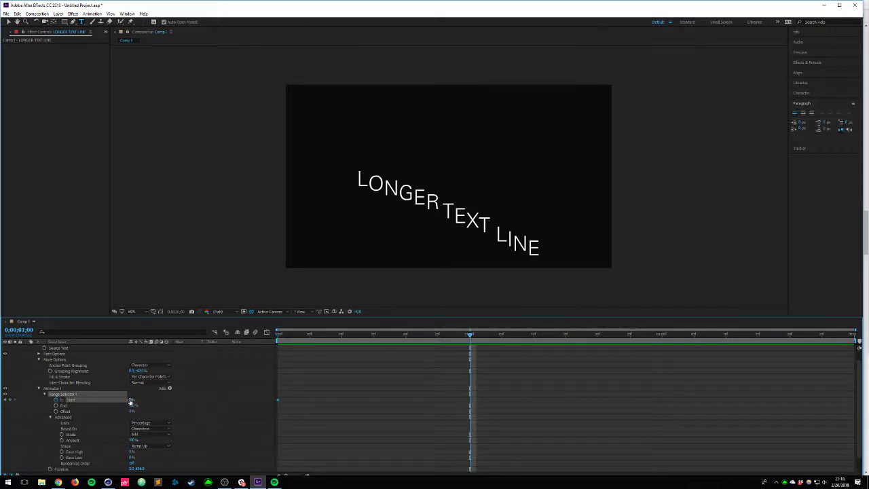
left_click_drag(130, 401, 200, 395)
left_click_drag(469, 335, 407, 343)
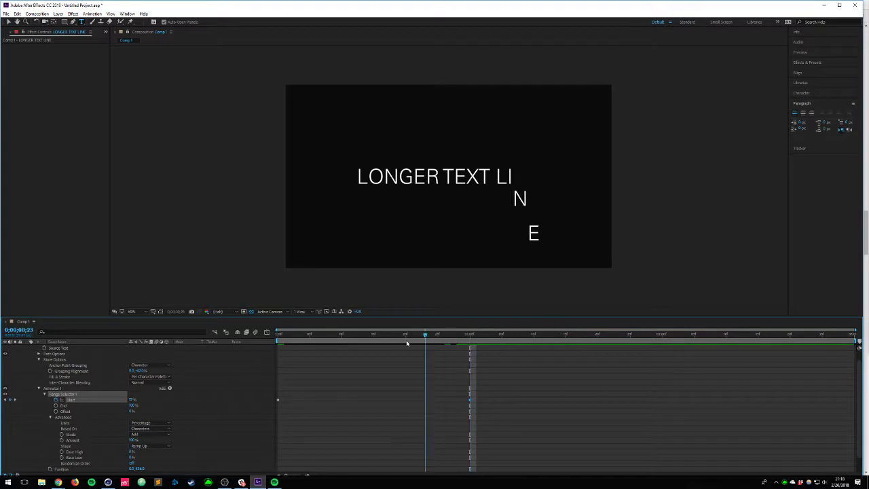
key("space")
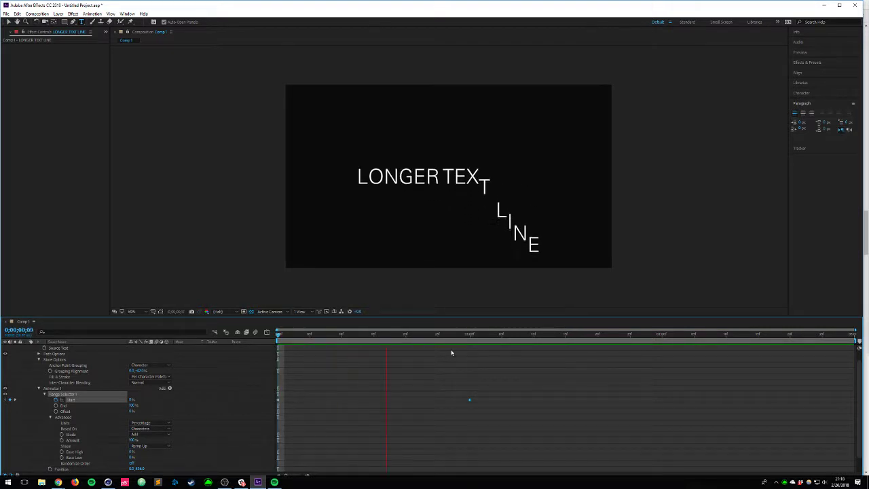
left_click_drag(408, 336, 194, 355)
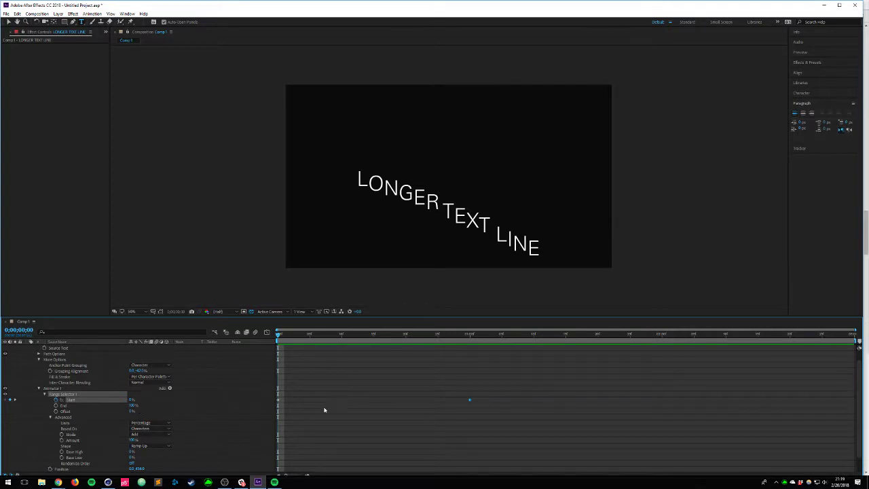
Step: Keyframe the Range Selector's End from 0% at the first frame to 100% at one second
left_click(246, 418)
left_click_drag(132, 406, 30, 410)
left_click(55, 406)
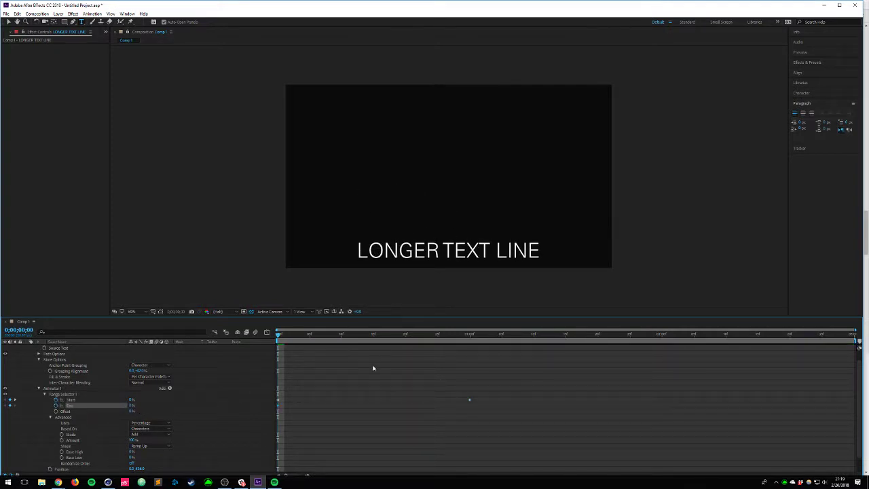
left_click(466, 334)
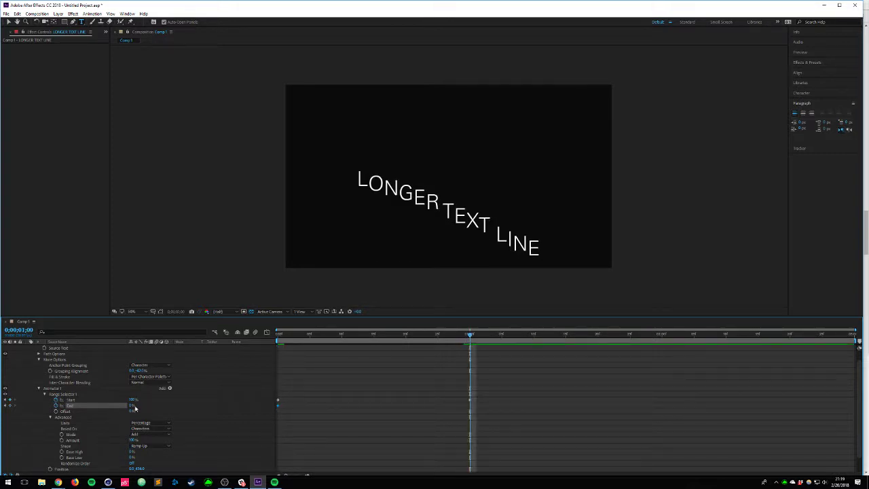
left_click_drag(130, 406, 363, 412)
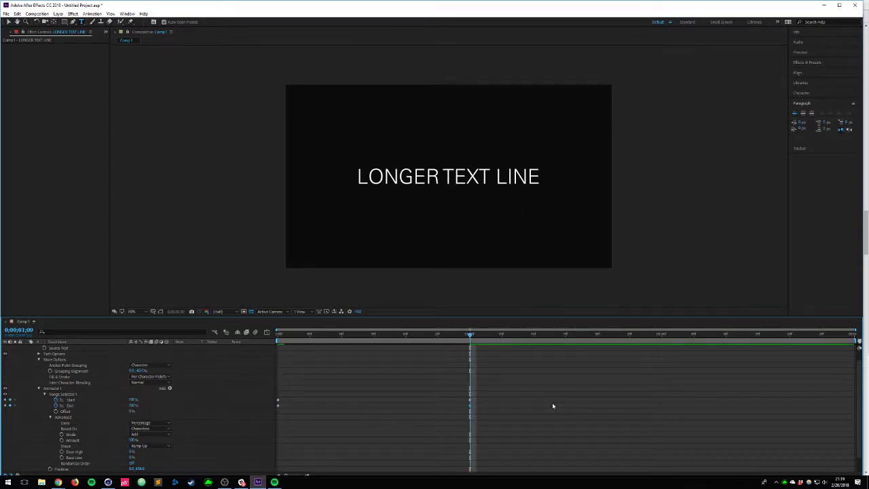
Step: Shift both Start keyframes about 16 frames later and preview the animation from the first frame
left_click_drag(490, 379, 386, 398)
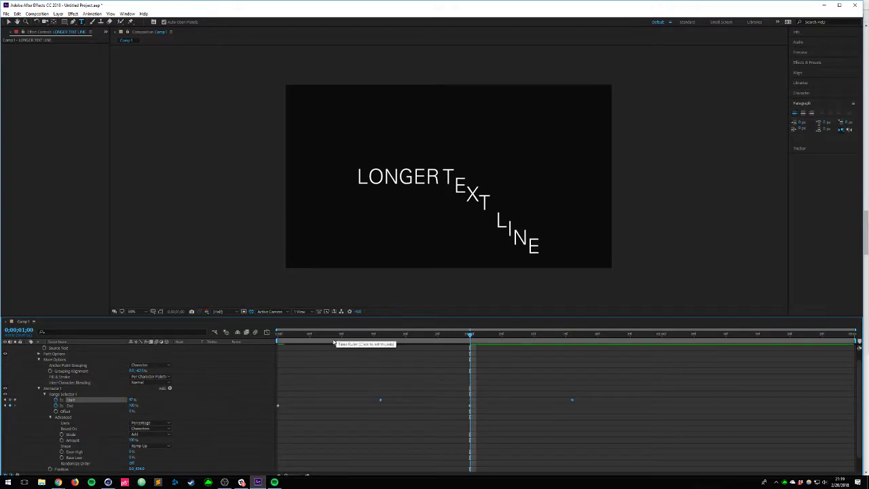
key("Home")
left_click_drag(279, 338, 245, 363)
key("space")
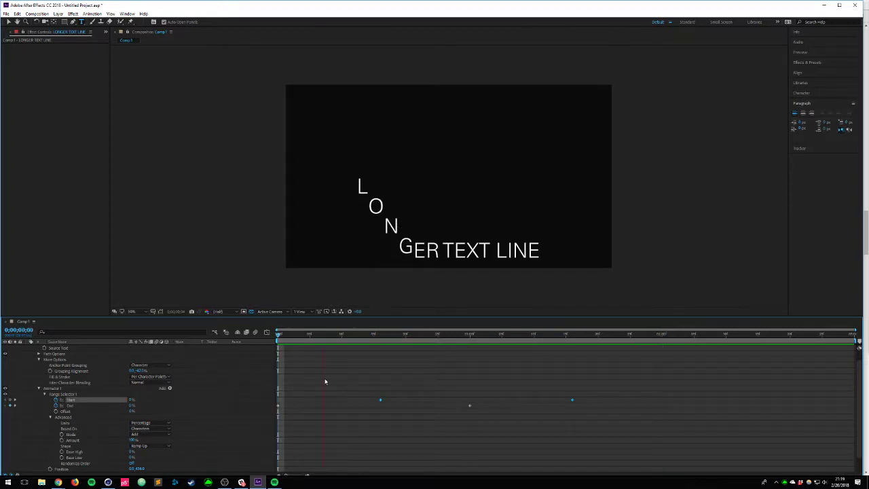
key("space")
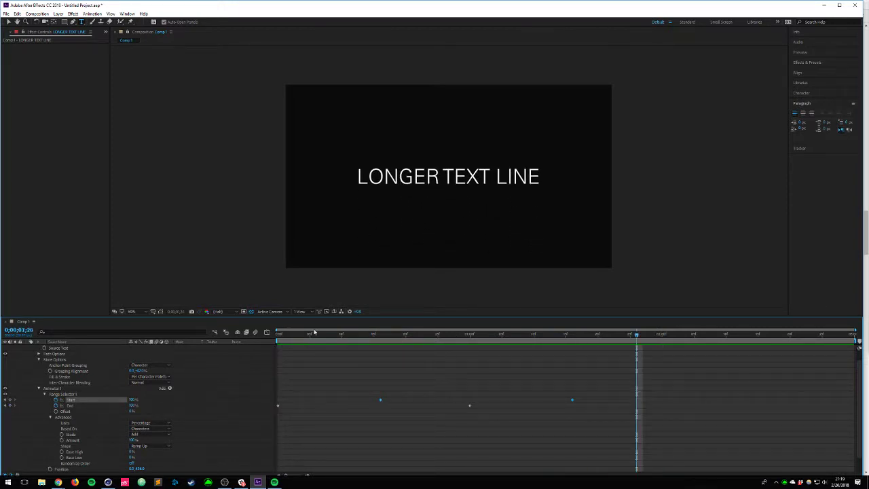
Step: Try both Start keyframes about 9 frames earlier, preview, then undo the shift and replay the animation for comparison
left_click_drag(381, 403, 323, 403)
key("Home")
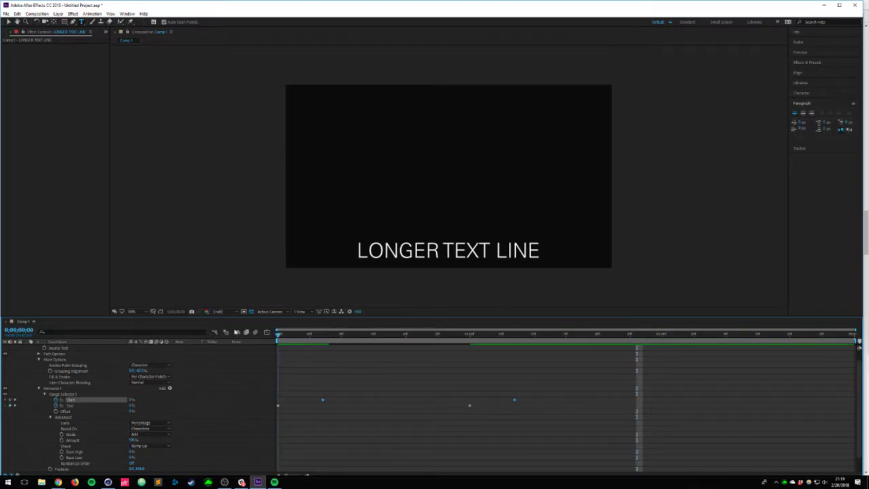
key("space")
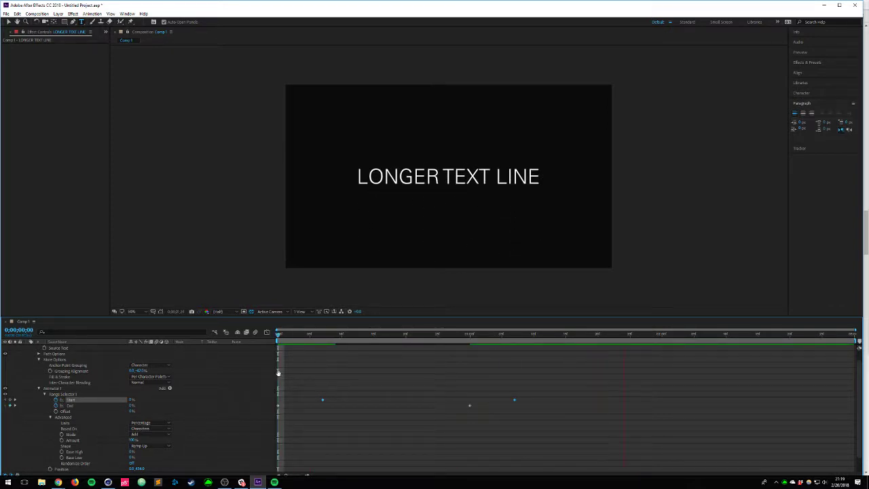
key("space")
key("ctrl+z")
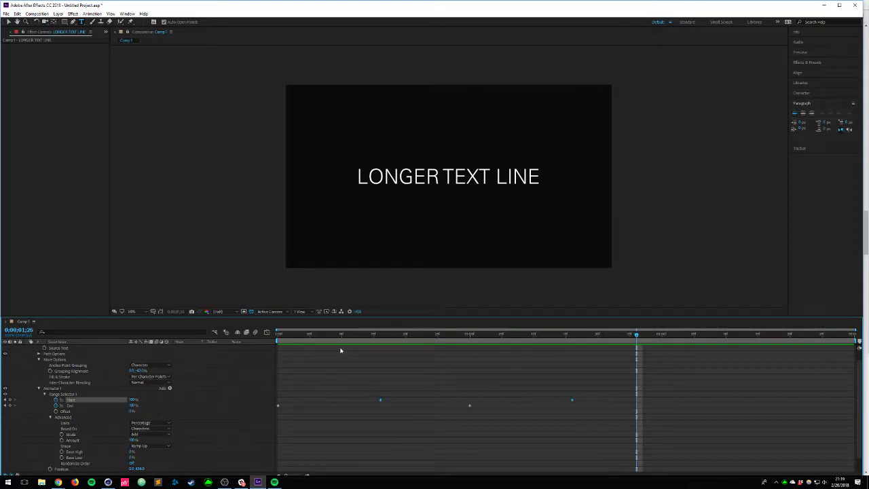
key("space")
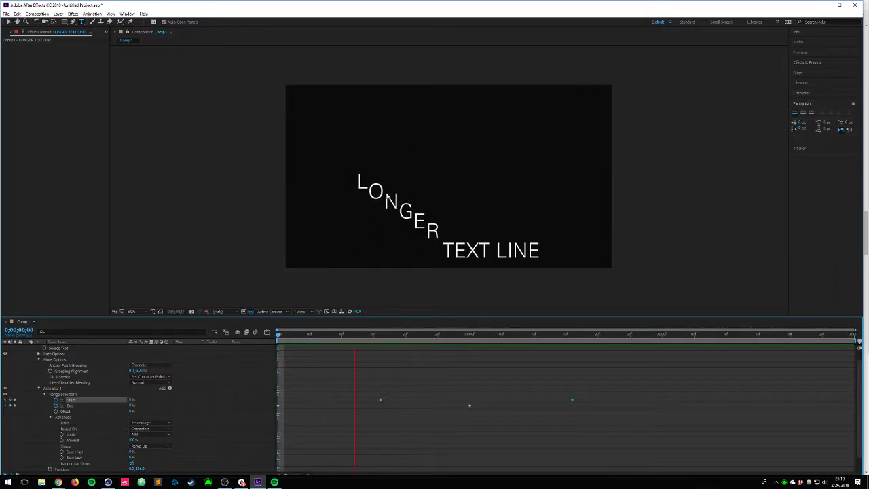
key("space")
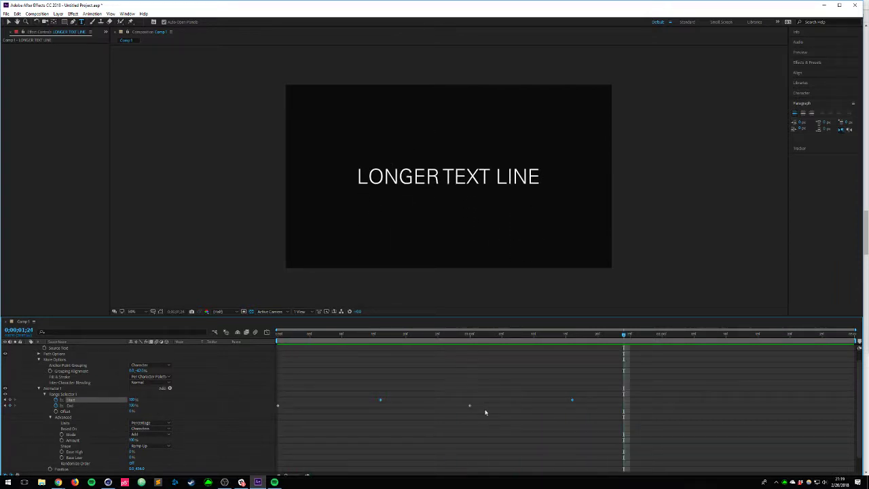
key("ctrl+z")
key("ctrl+shift+z")
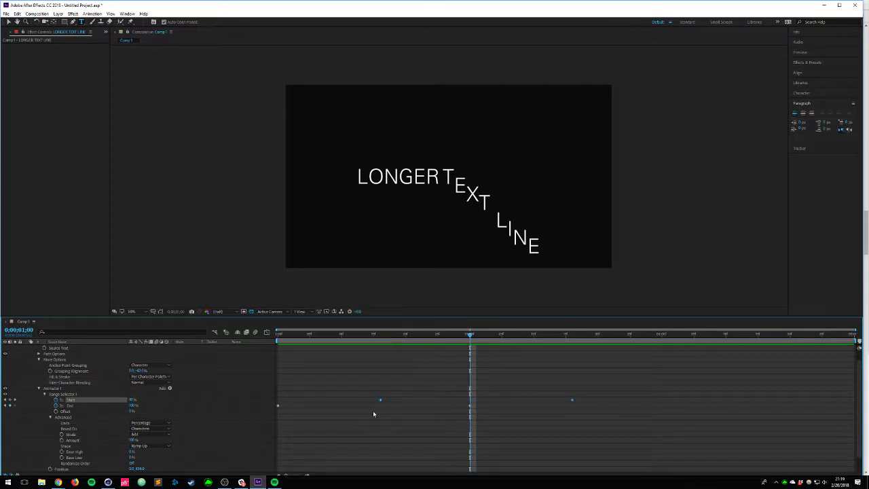
Step: Shift both Start keyframes about 11 frames earlier and preview the animation from the first frame
left_click_drag(379, 401, 308, 399)
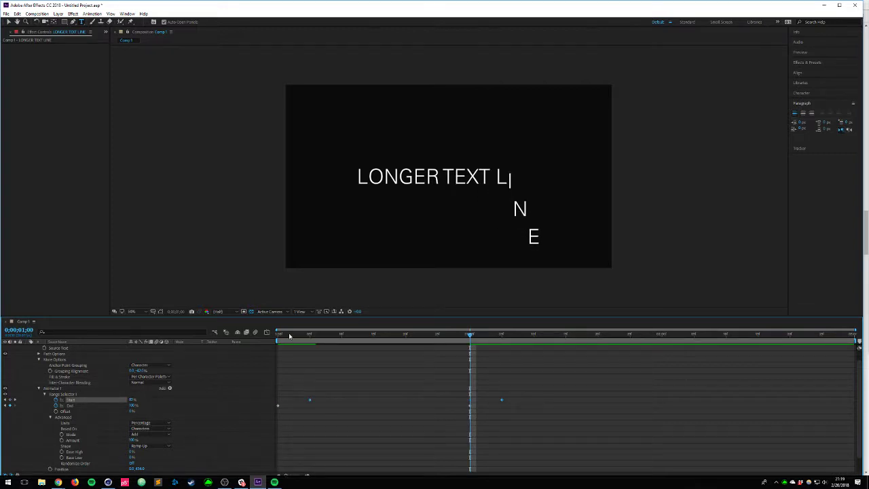
key("Home")
key("space")
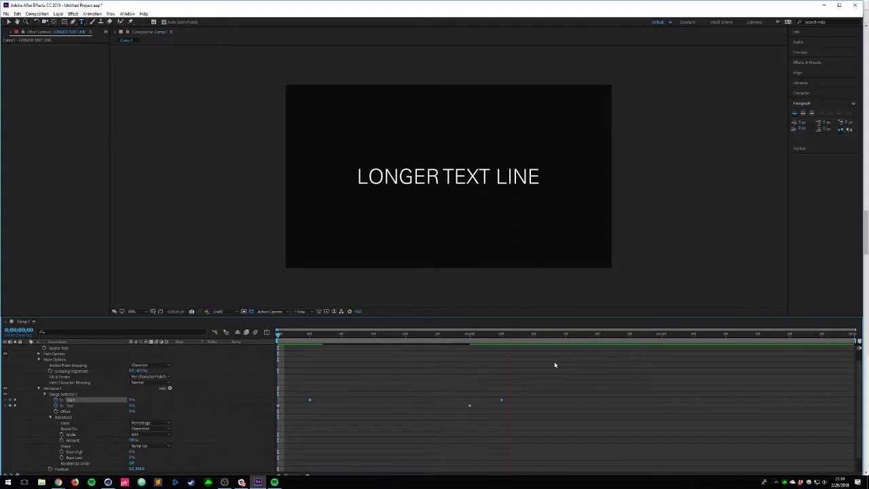
key("space")
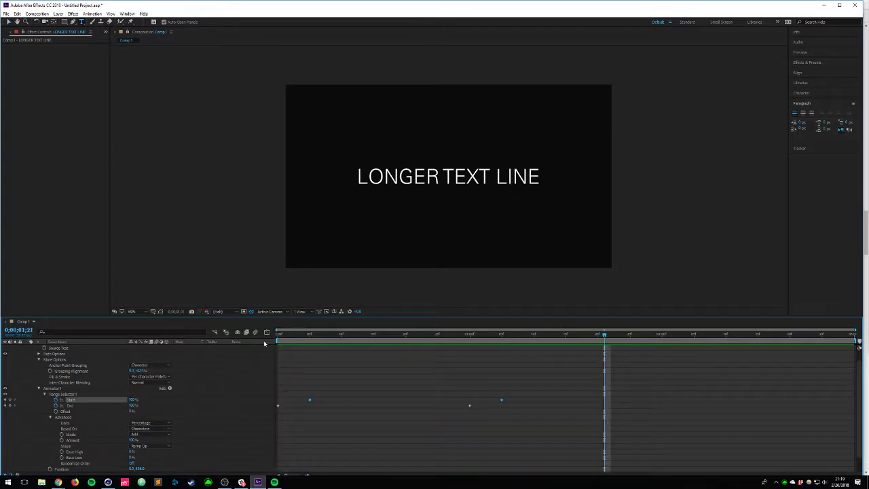
Step: Remove all Start and End keyframes of the Range Selector with the playhead at the first frame
left_click_drag(301, 336, 167, 330)
left_click_drag(56, 399, 57, 406)
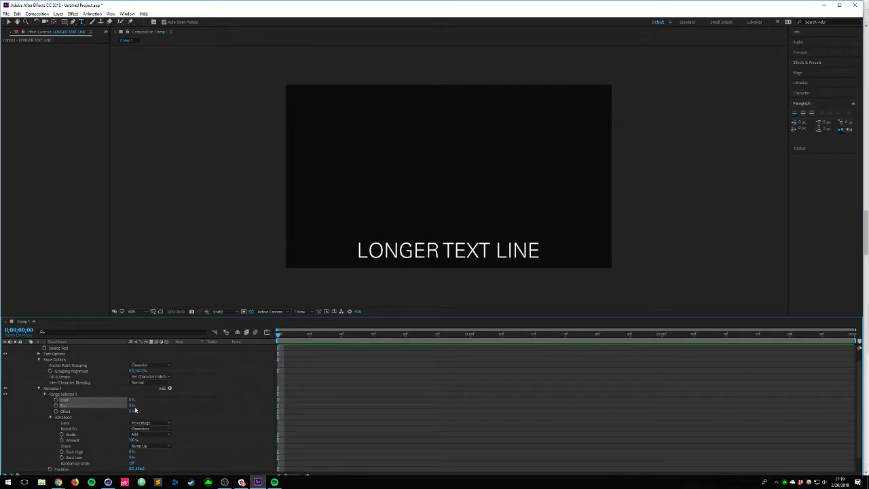
left_click(134, 410)
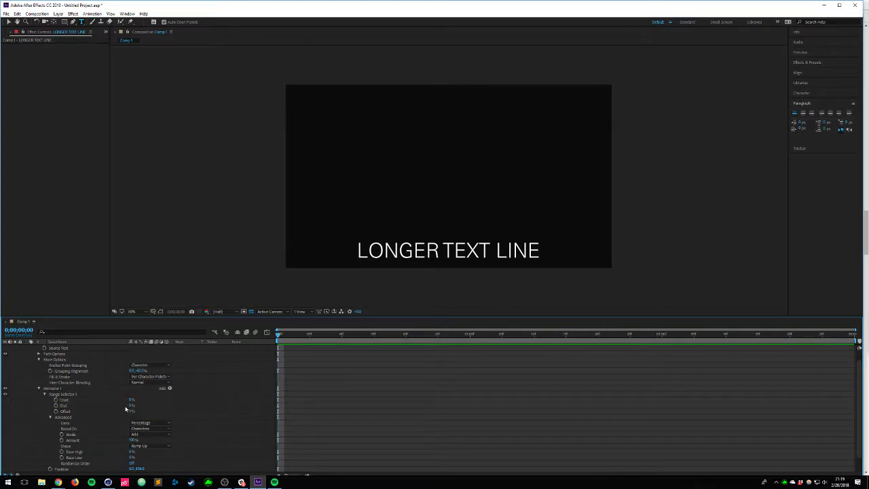
Step: Set the Range Selector's End to 100% and scrub its Offset to about -7%
left_click(132, 405)
key("Return")
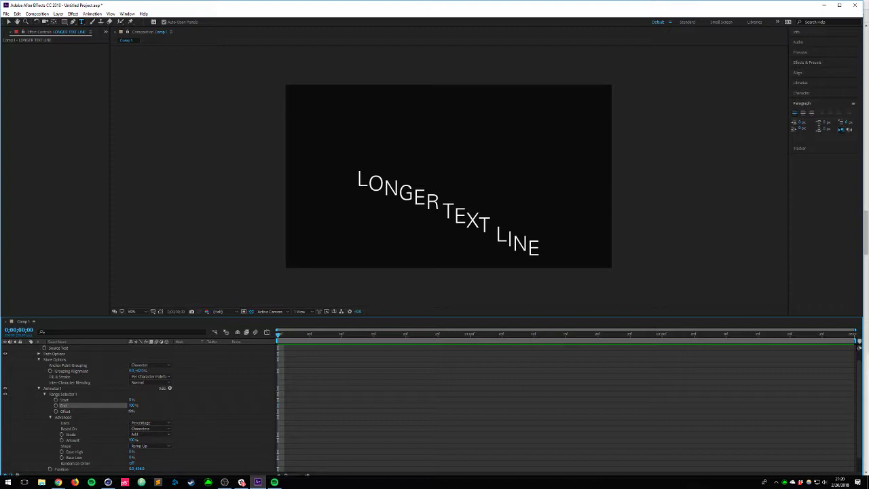
left_click_drag(129, 411, 120, 411)
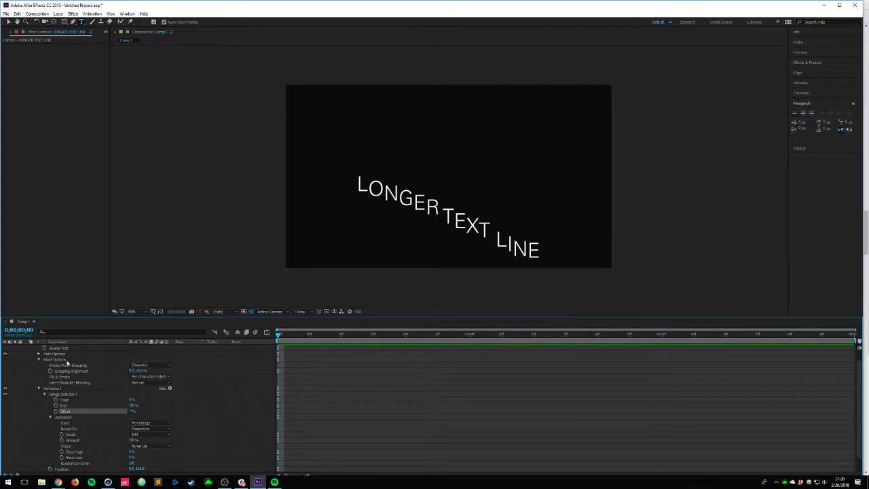
key("ctrl+y")
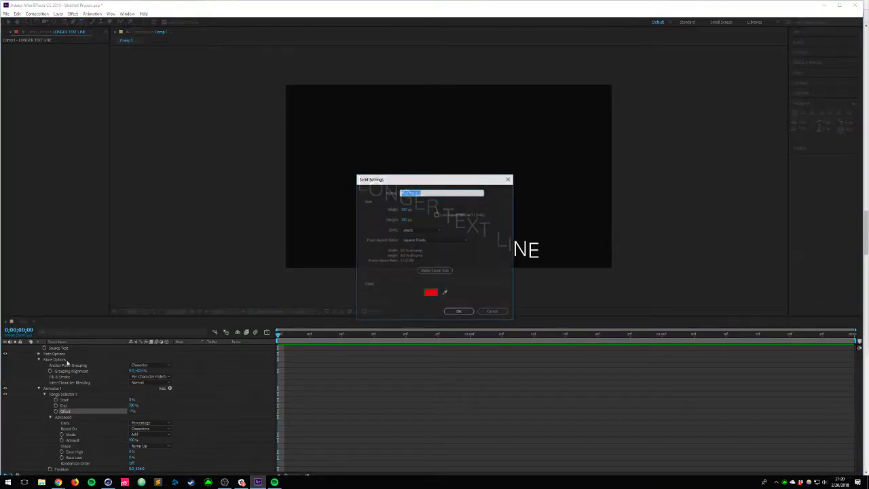
key("Return")
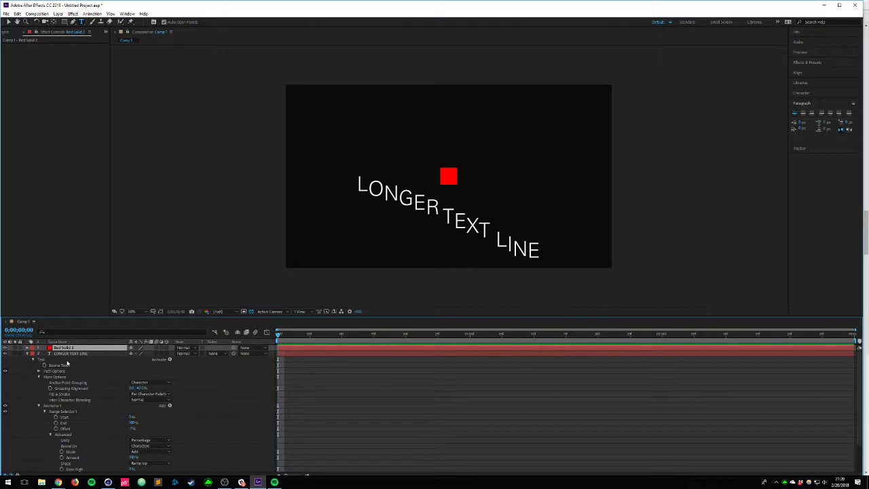
key("Delete")
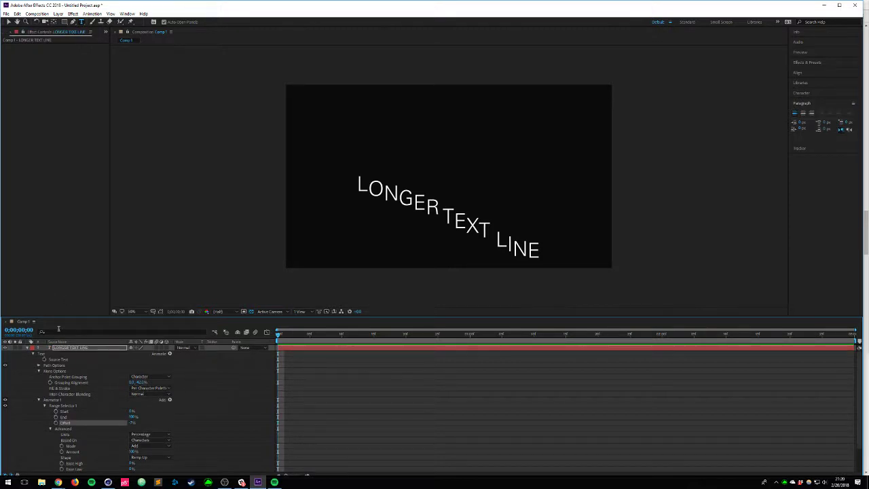
Step: Add a red solid layer at full composition size above the text layer
key("ctrl+y")
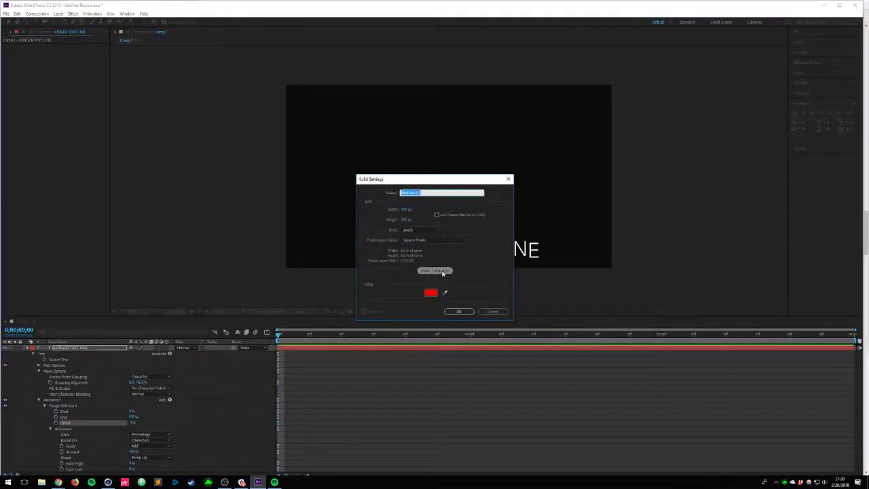
left_click(434, 271)
left_click(459, 311)
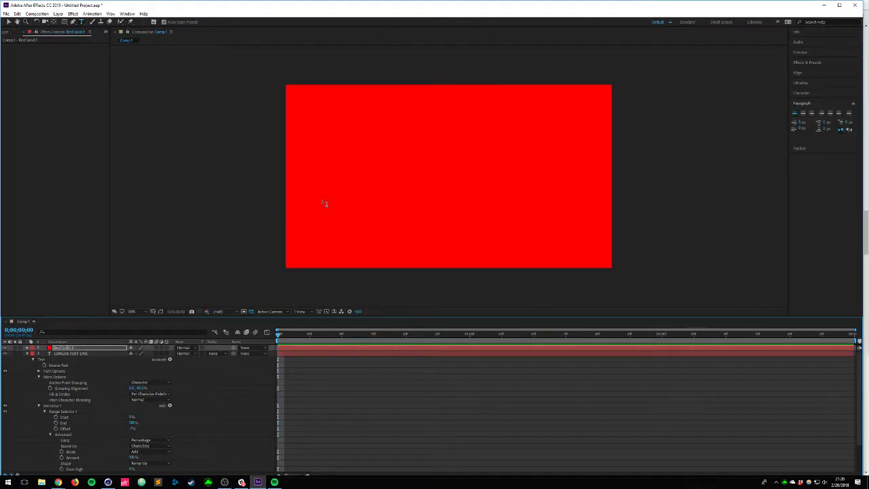
Step: Add a full-size rectangular mask to the red solid and delete its upper-right vertex to leave a descending triangle
double_click(63, 21)
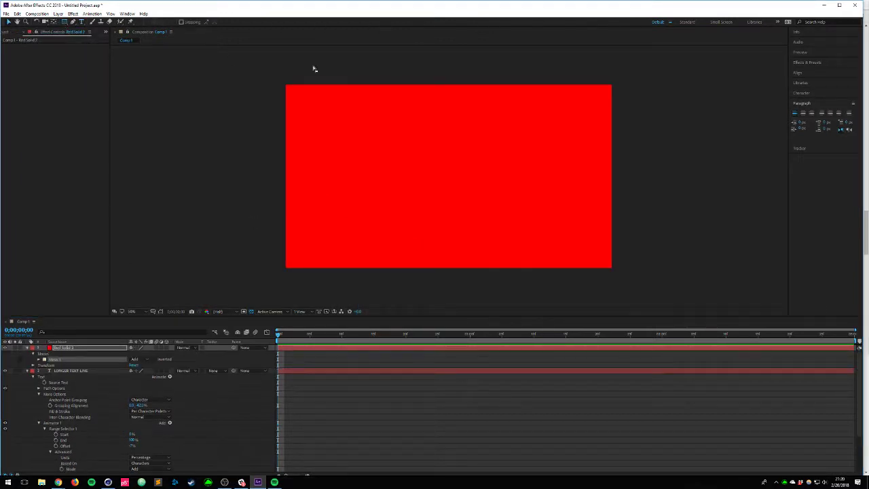
left_click(71, 349)
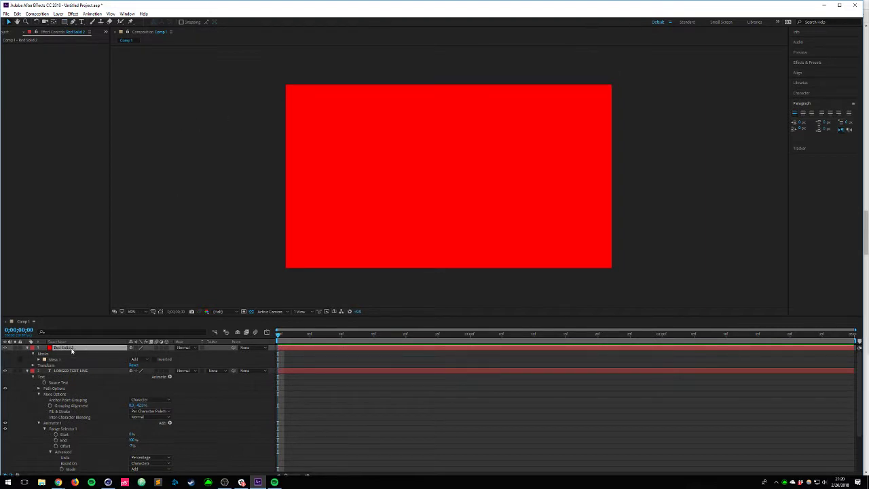
left_click(162, 313)
left_click(610, 85)
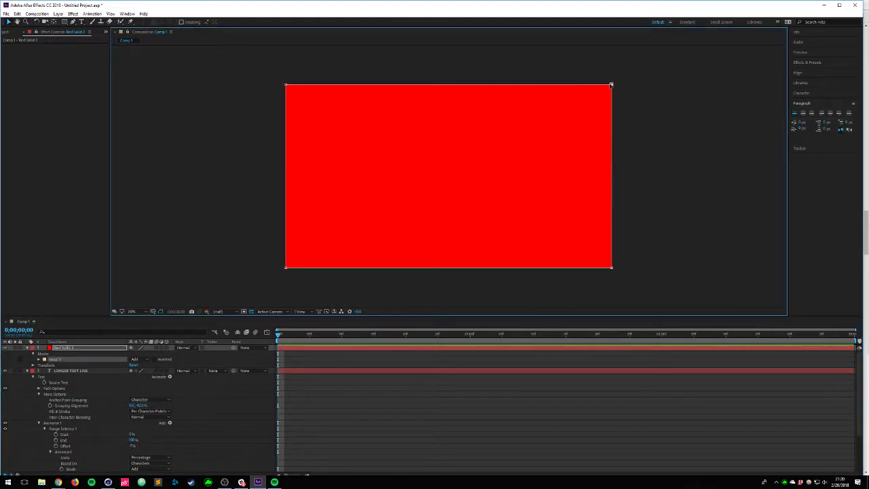
key("Delete")
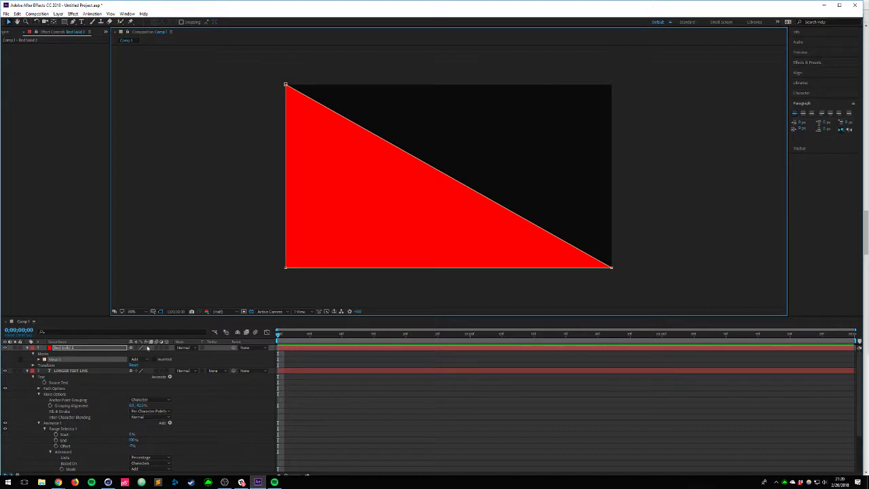
Step: Lower the red solid's opacity so the text shows through, and set the Range Selector's Offset to 0%
key("t")
left_click_drag(133, 353, 97, 354)
left_click(132, 434)
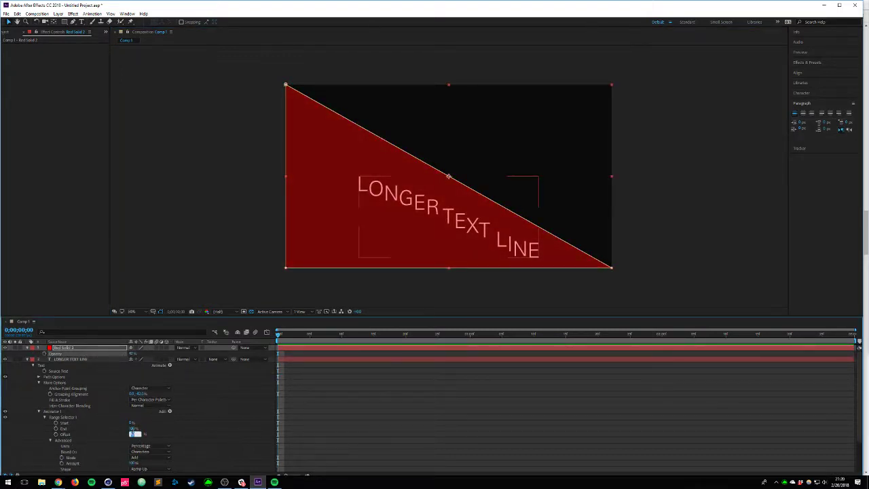
type("0")
key("Return")
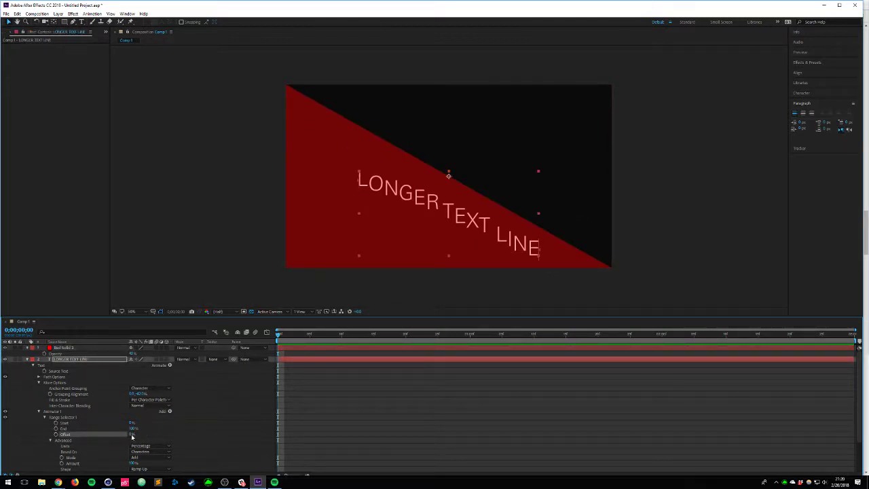
Step: Shift the red triangular solid left to match a range selector Offset of -50%, and hide the solid's layer
left_click_drag(131, 434, 103, 436)
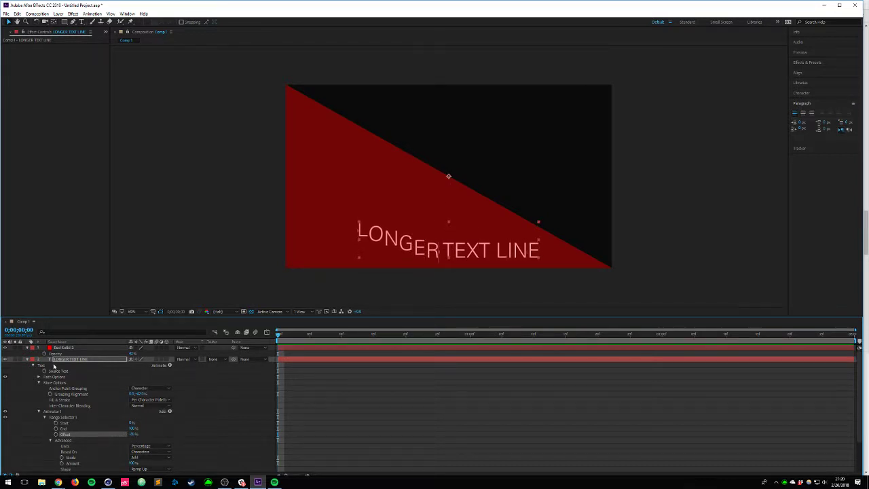
left_click(56, 349)
key("p")
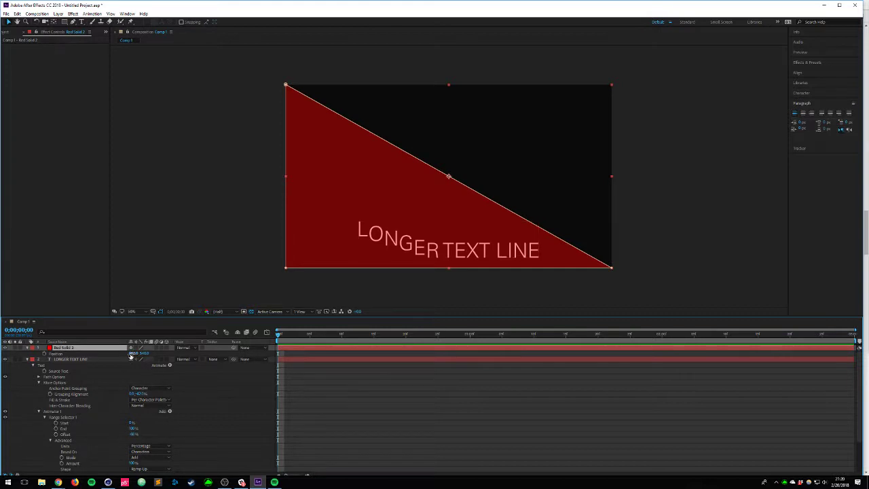
mouse_move(136, 353)
left_mouse_down()
mouse_move(108, 355)
mouse_move(119, 354)
left_mouse_up()
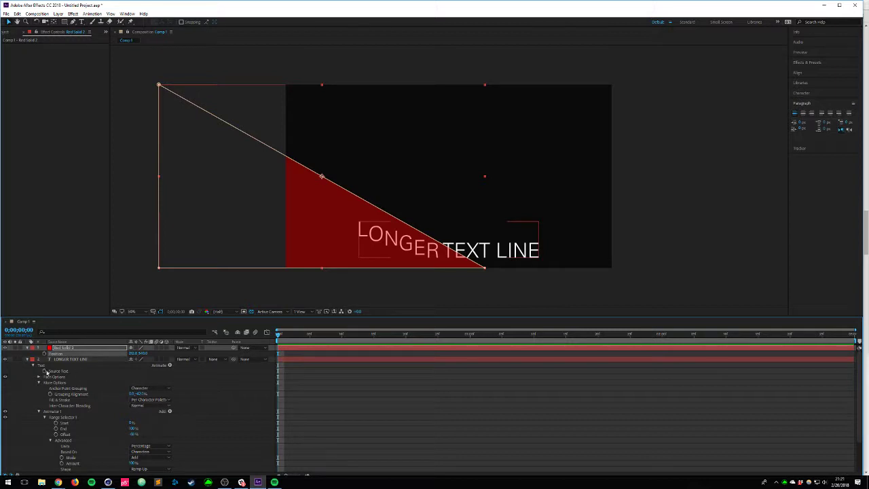
left_click(5, 347)
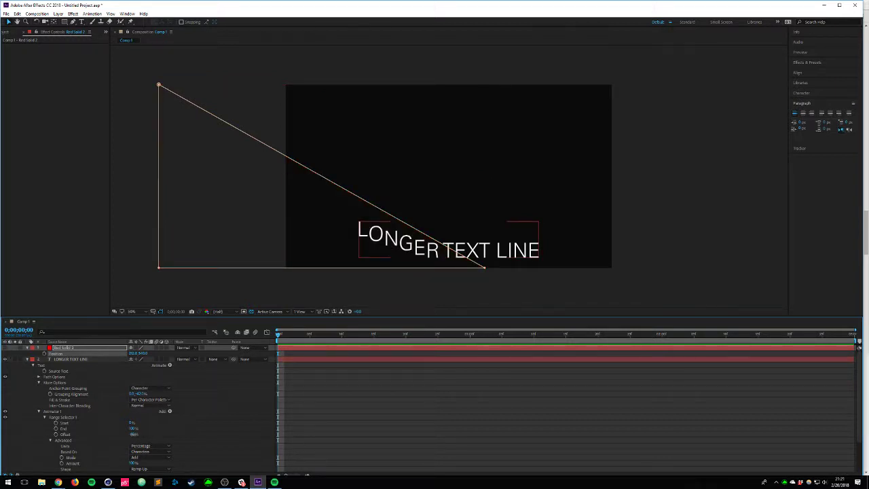
Step: Keyframe the text's range selector Offset from -100% at the start to 100% at one second, and preview the animation
left_click_drag(133, 435, 3, 435)
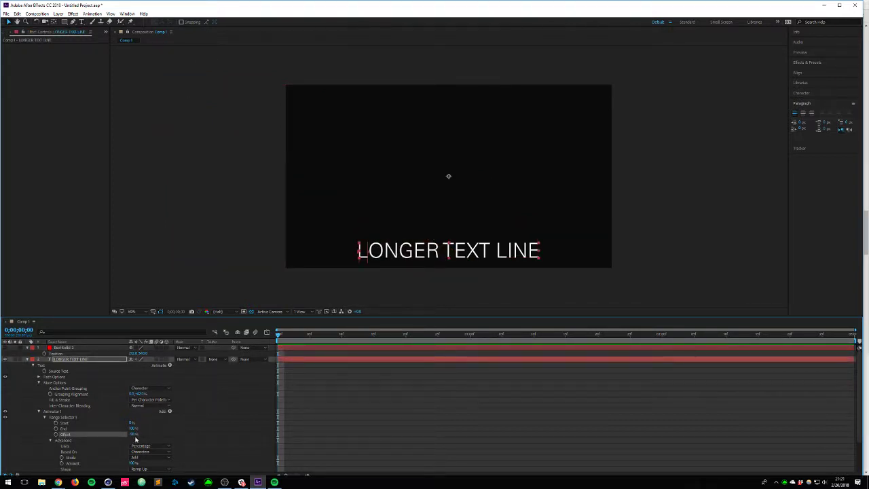
left_click(56, 435)
left_click_drag(278, 336, 469, 317)
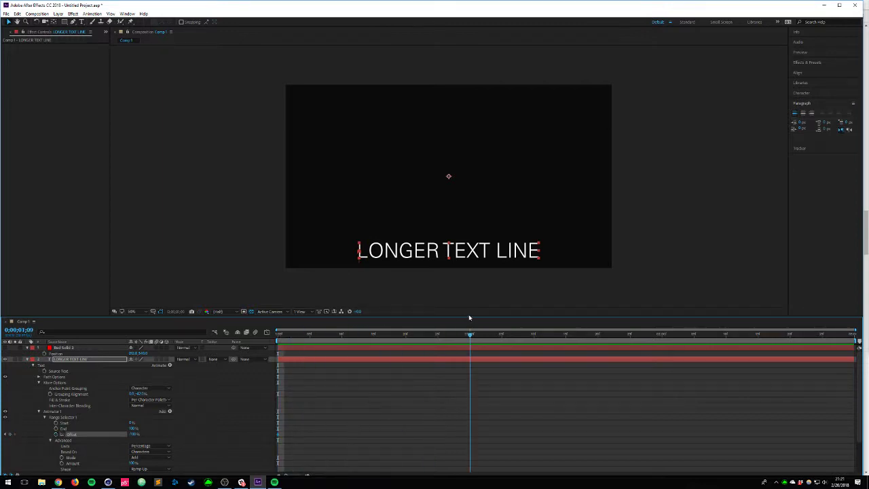
left_click_drag(134, 435, 237, 429)
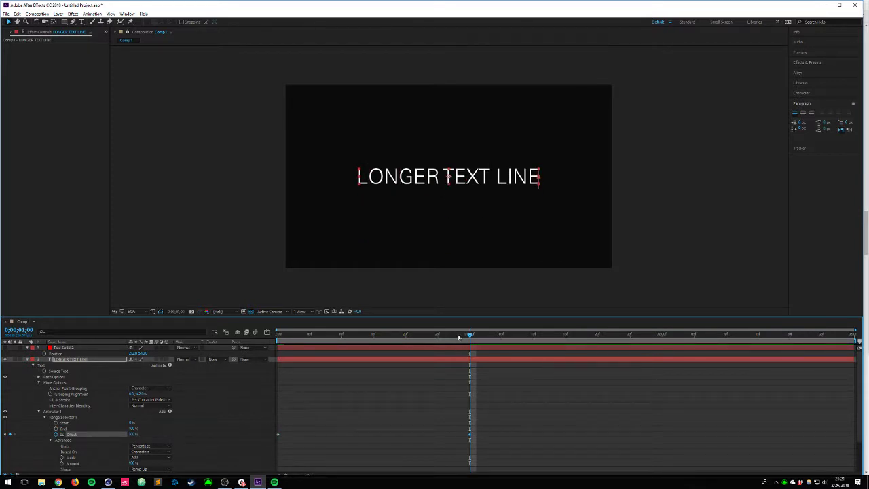
key("space")
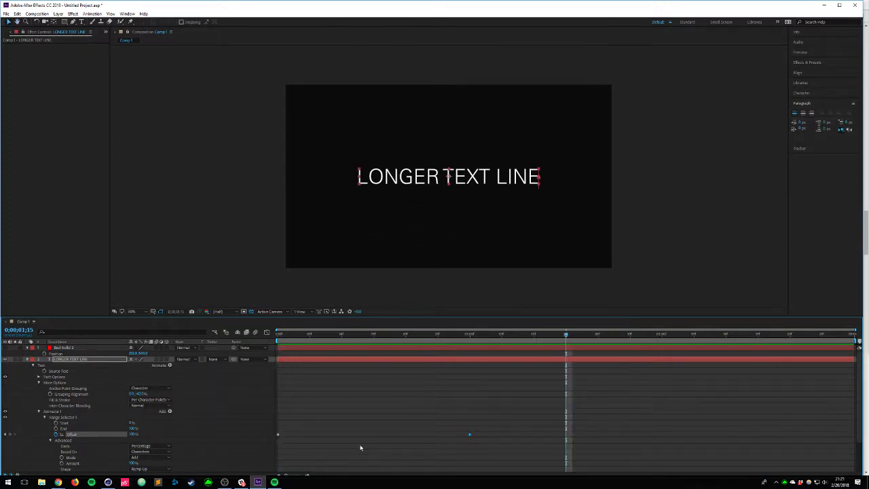
Step: Apply Easy Ease Out to the first Offset keyframe and Easy Ease In to the second
right_click(278, 435)
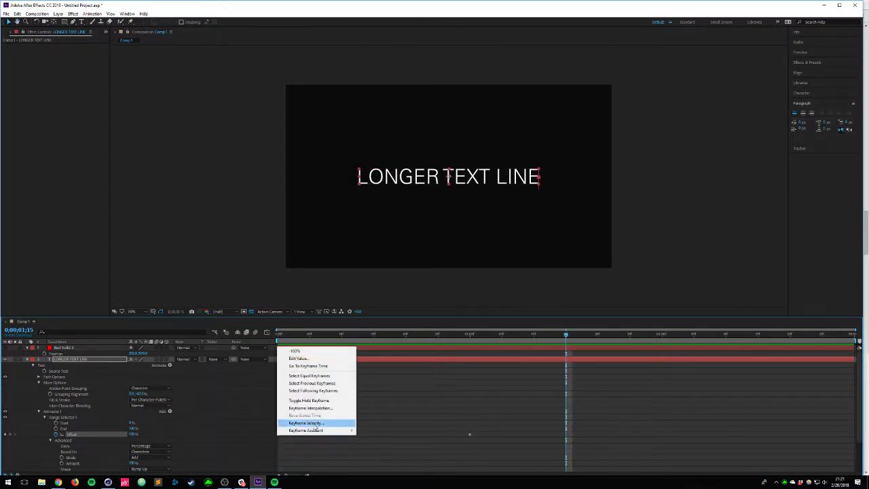
mouse_move(299, 431)
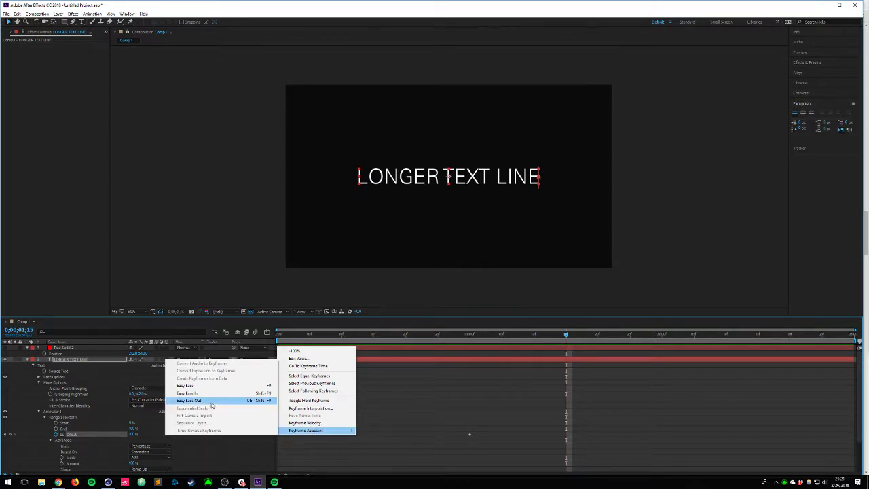
left_click(211, 402)
right_click(469, 435)
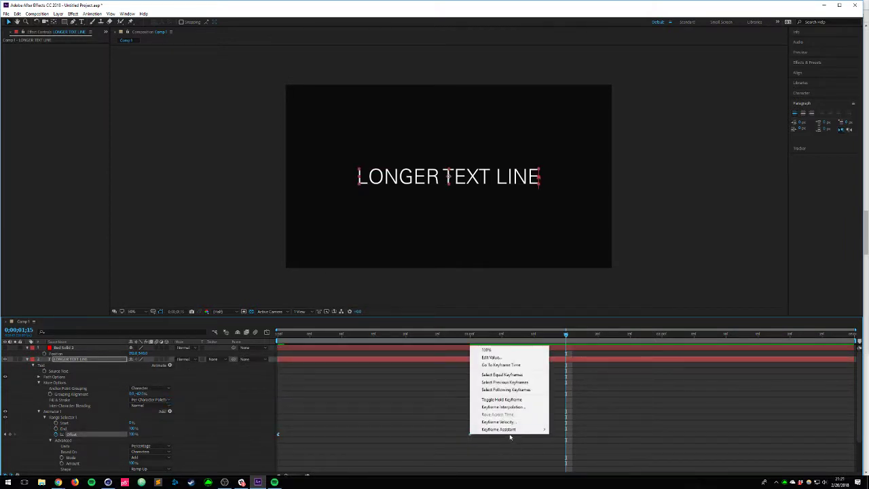
mouse_move(503, 429)
left_click(407, 393)
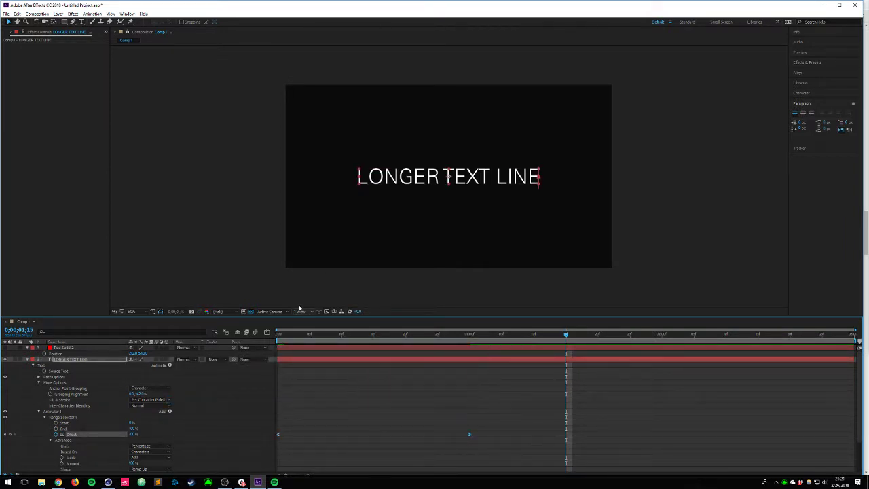
Step: Try lengthening the incoming ease of the second Offset keyframe in the speed graph, preview it, and undo the change
left_click(267, 332)
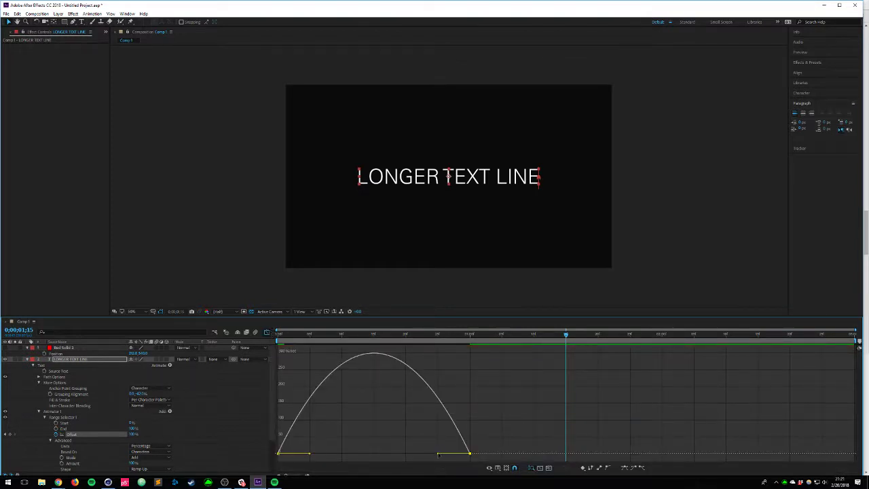
left_click_drag(439, 455, 331, 451)
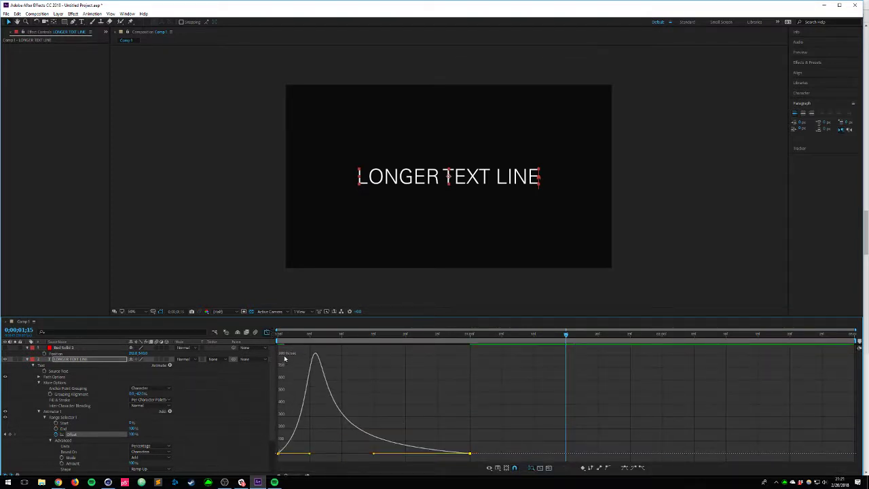
key("space")
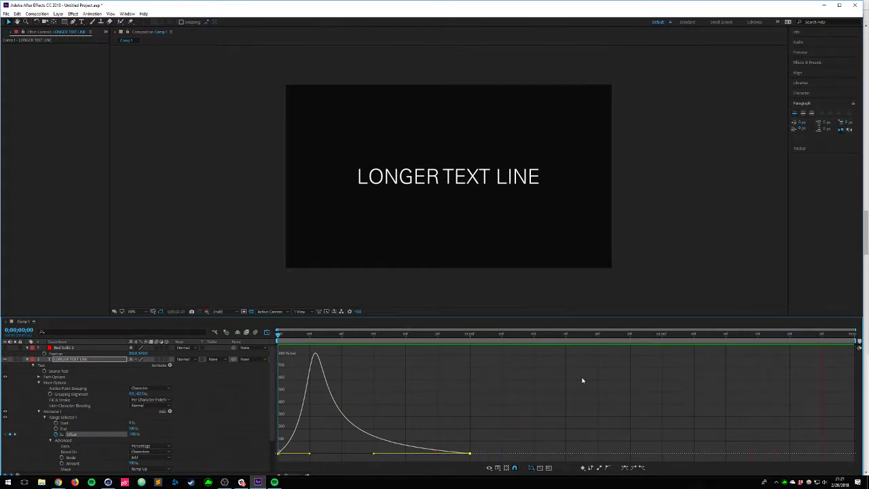
key("ctrl+z")
key("space")
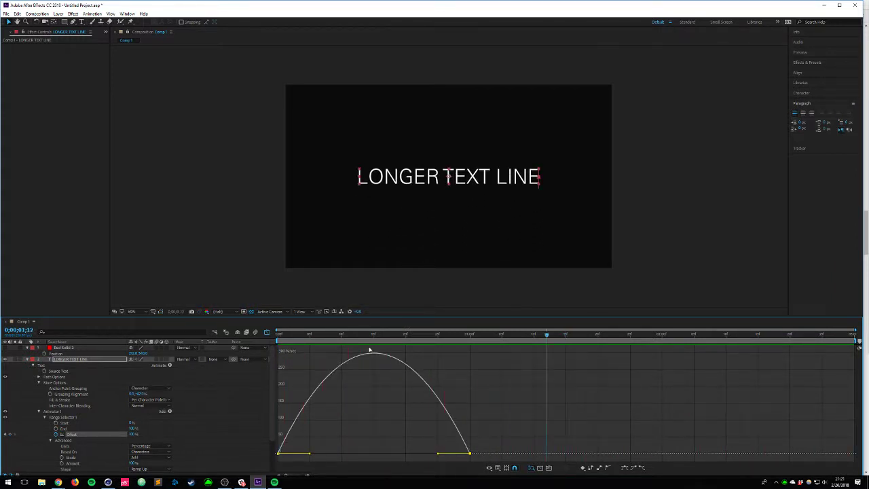
Step: Try an Ease High of 100% in the range selector's advanced settings, preview the animation, and undo the change
left_click(381, 335)
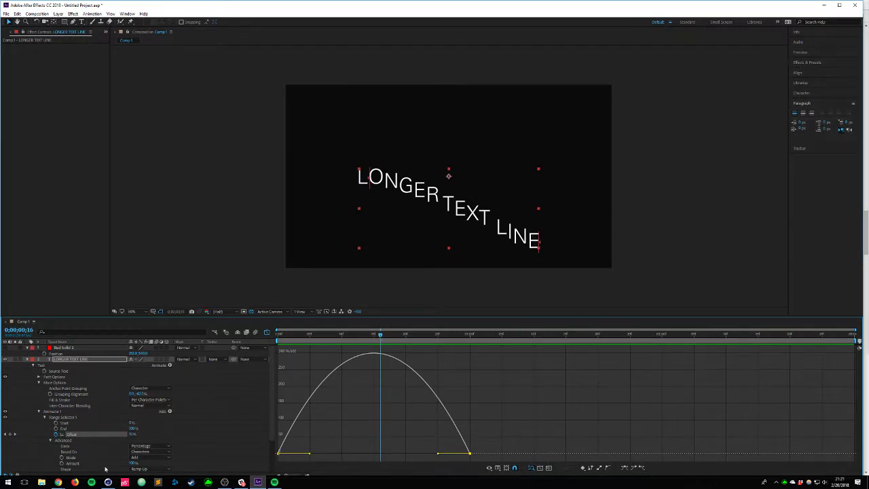
scroll(38, 463, "down", 3)
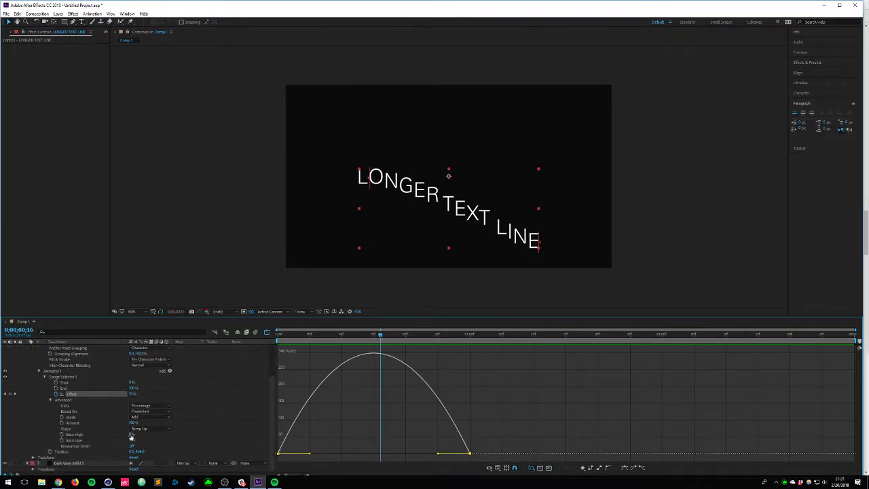
left_click_drag(132, 435, 310, 433)
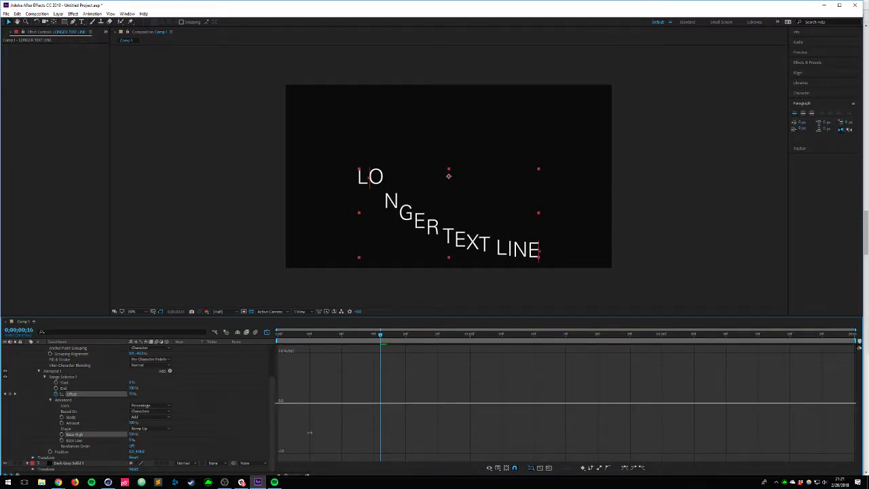
left_click_drag(437, 438, 436, 437)
left_click_drag(310, 333, 130, 340)
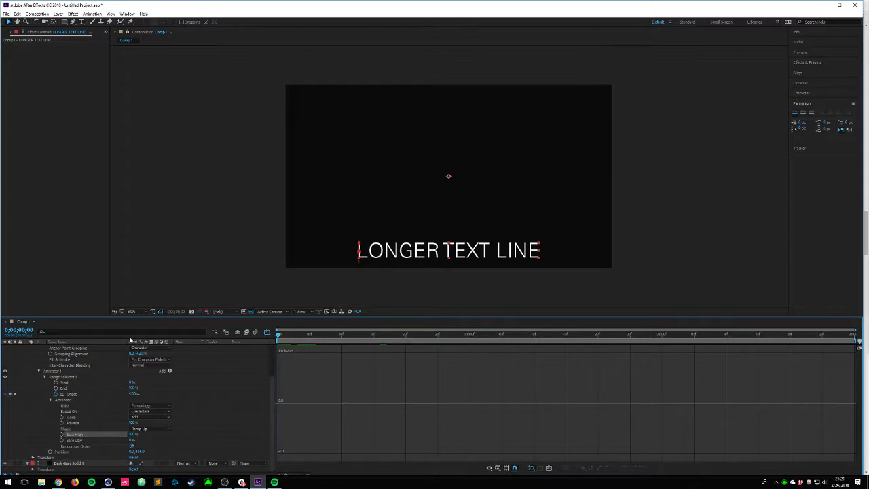
key("space")
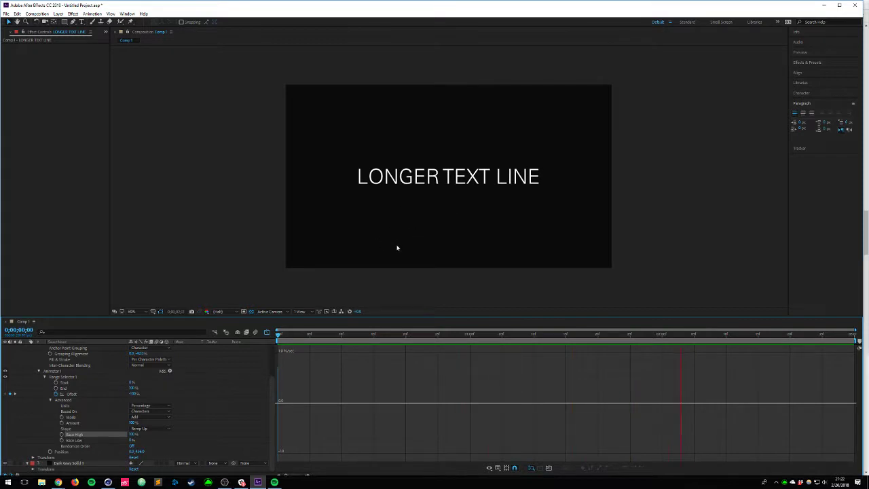
key("space")
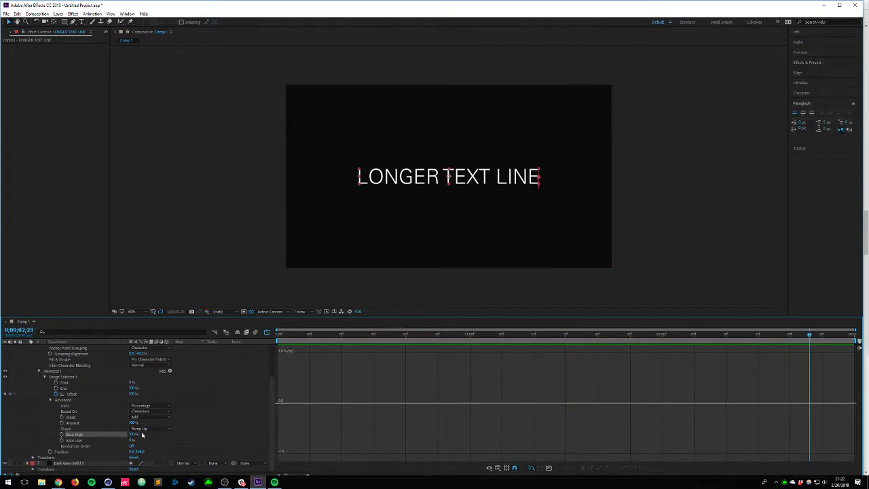
key("ctrl+z")
Step: Set the range selector's Ease Low to 100% and preview the text animation from the start
left_click(132, 440)
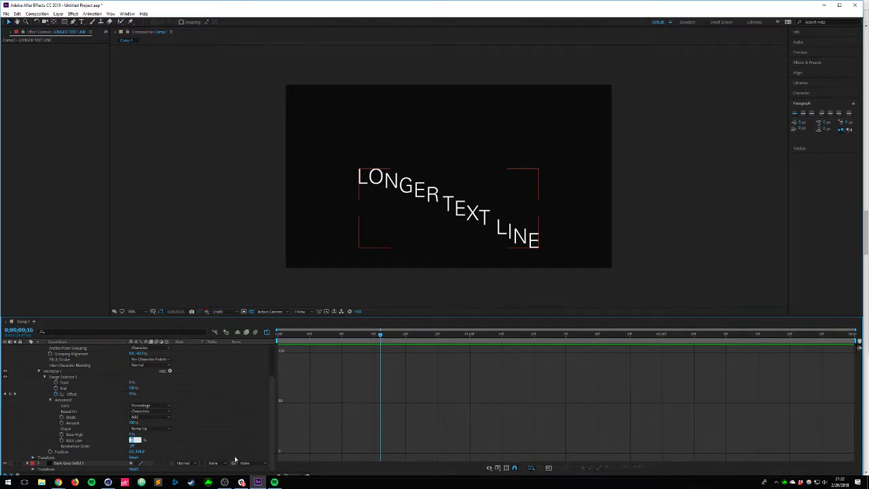
key("Return")
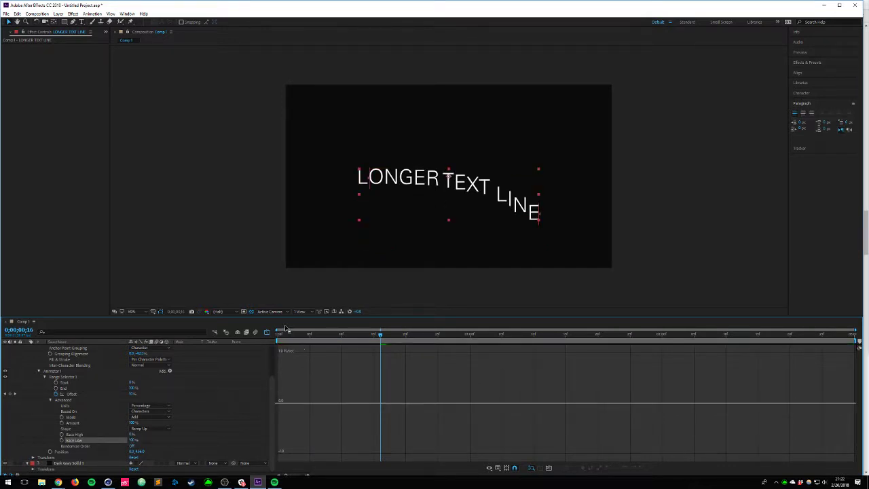
left_click_drag(286, 332, 267, 337)
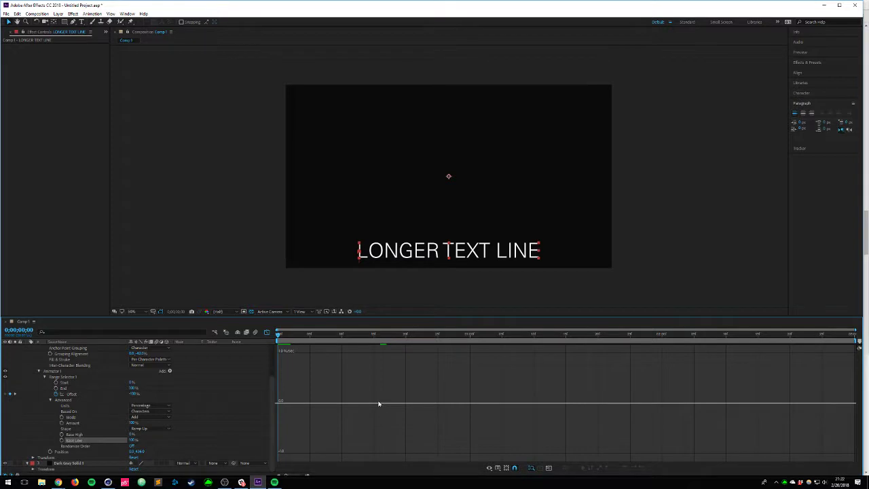
key("space")
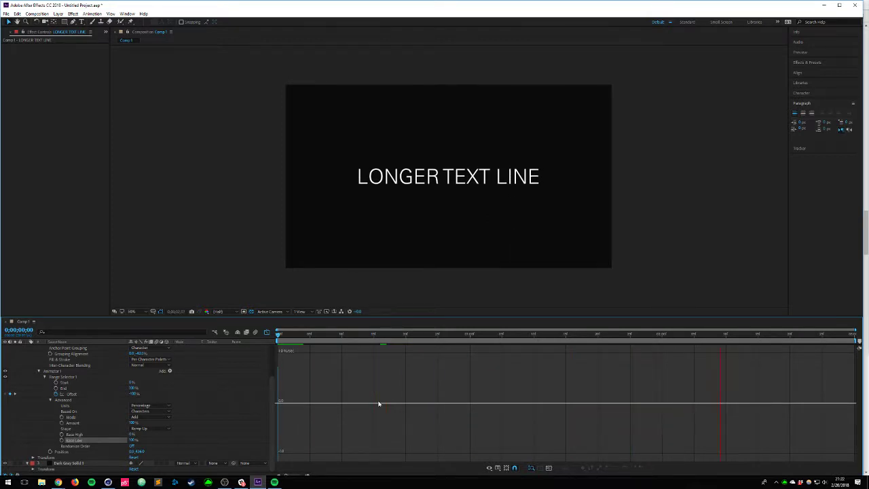
key("space")
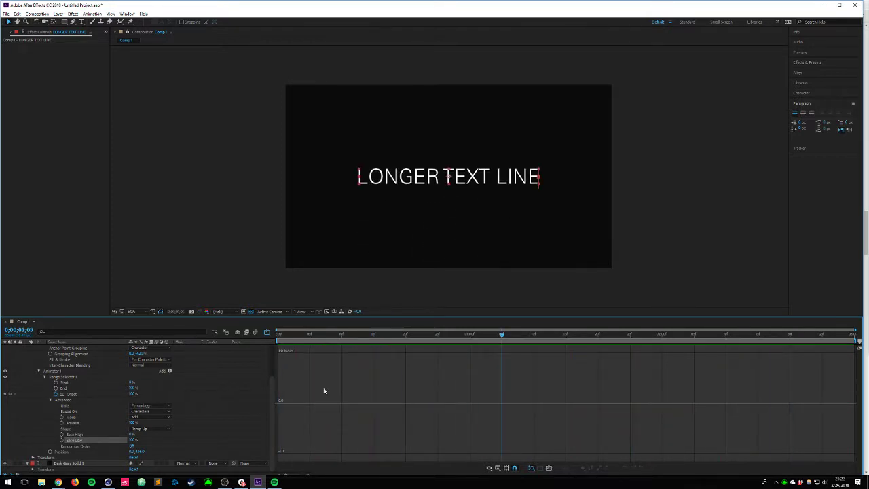
Step: Set the range selector's Ease High to -100% and preview the text animation from the start
left_click_drag(404, 342, 372, 344)
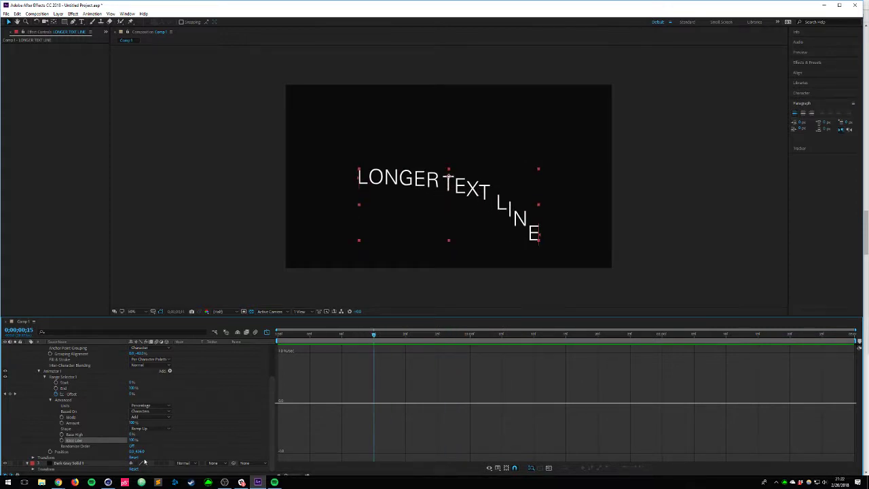
left_click_drag(132, 436, 33, 429)
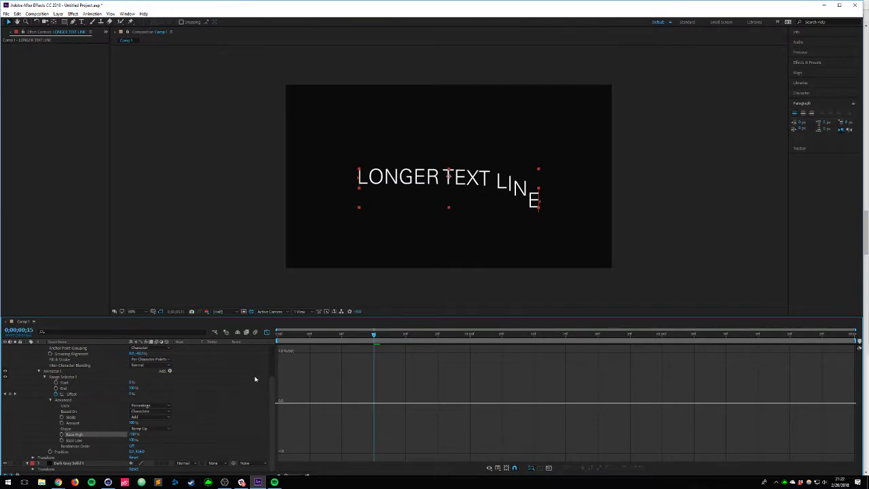
left_click(290, 336)
key("space")
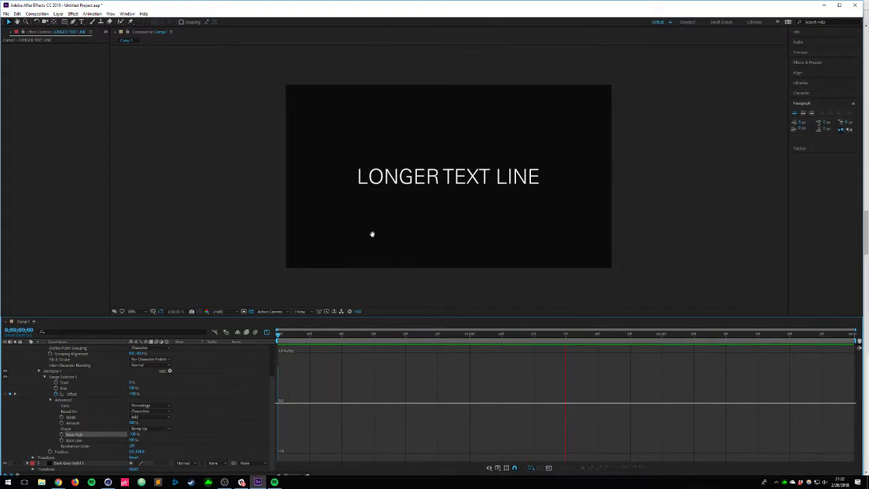
key("space")
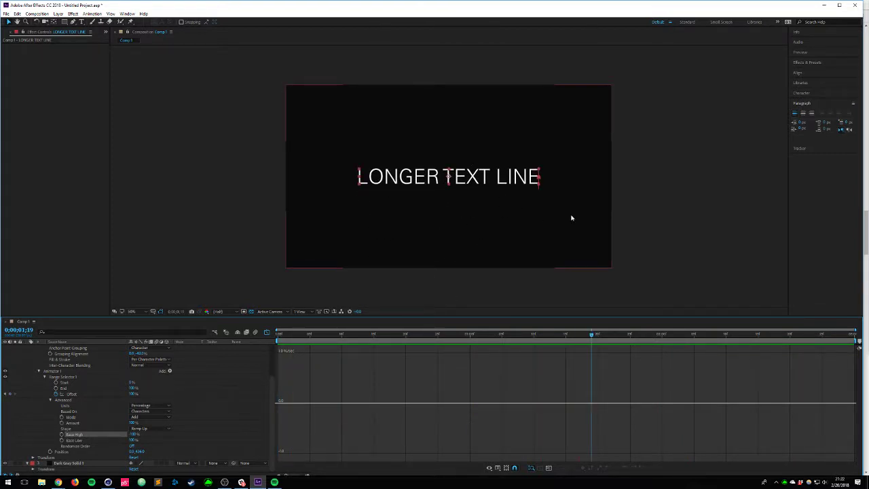
Step: Add a mask around the LONGER TEXT LINE layer with the text in its final position at 0;00;01;10, and preview the masked reveal
left_click_drag(281, 334, 533, 359)
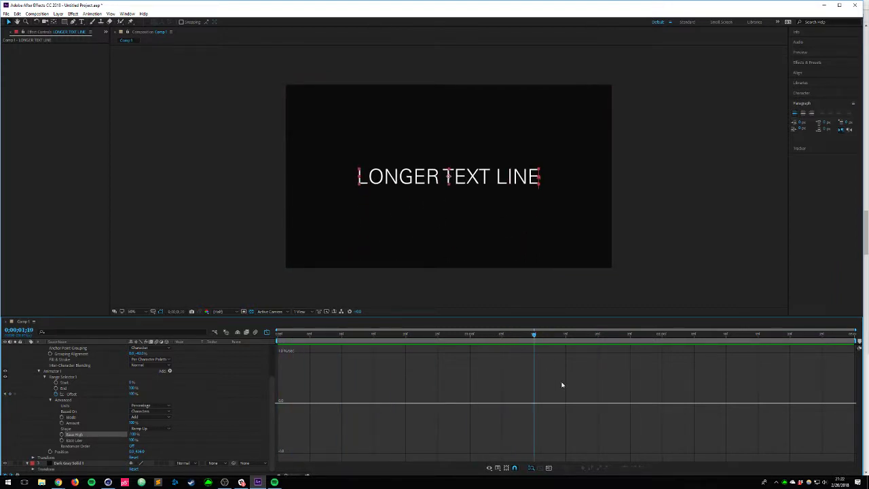
key("ctrl+shift+n")
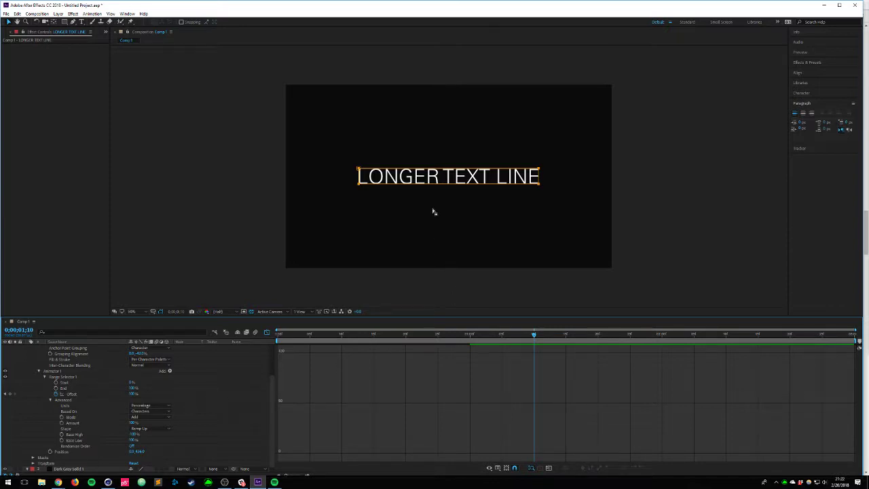
key("space")
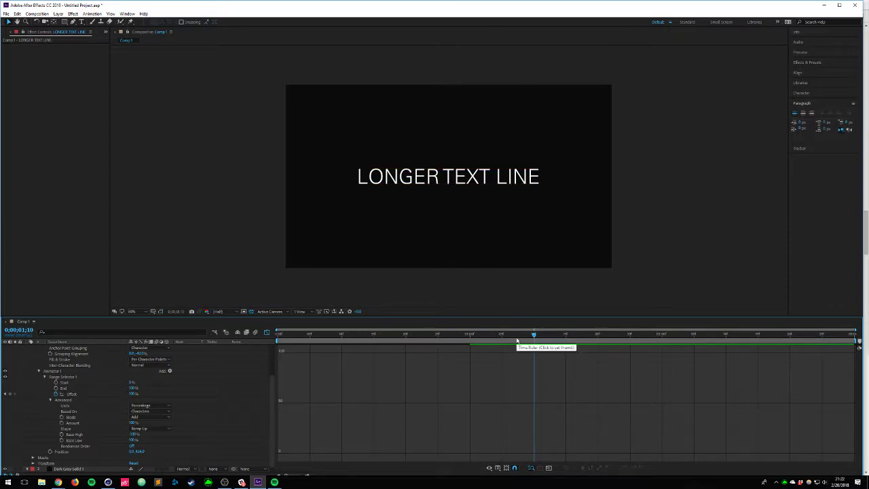
left_click_drag(518, 334, 145, 333)
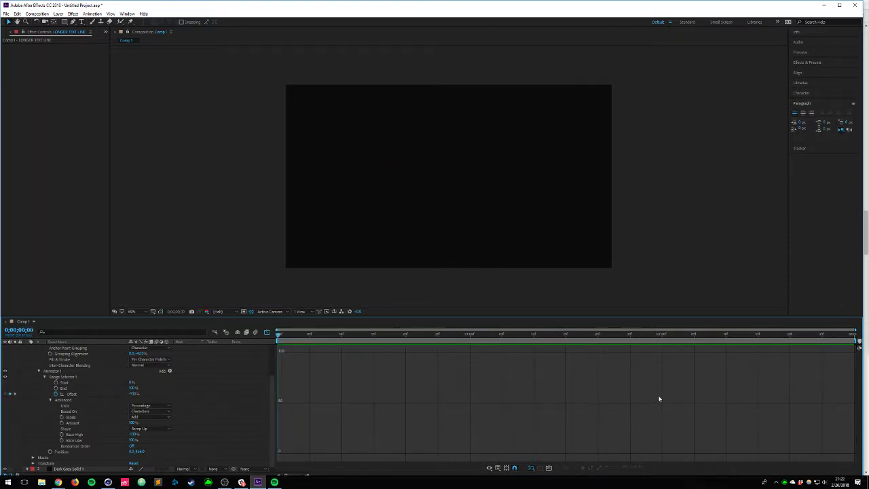
Step: Preview the masked text animation from the start
key("space")
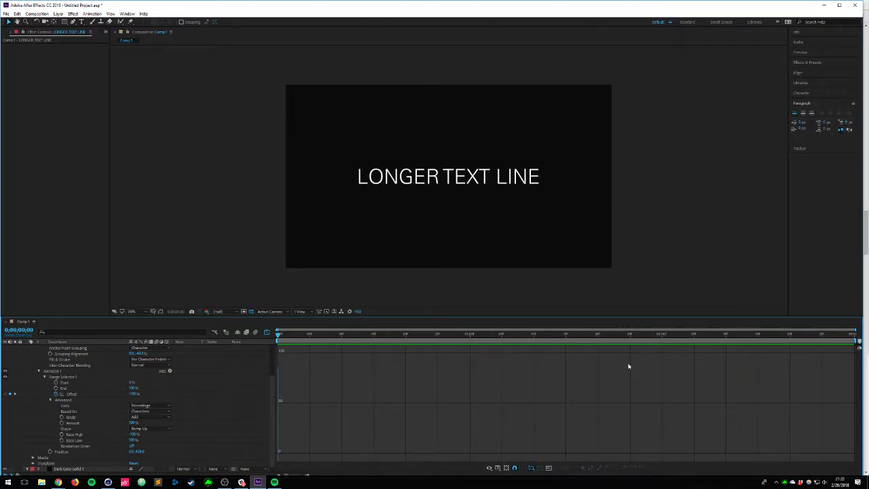
key("space")
scroll(131, 412, "up", 3)
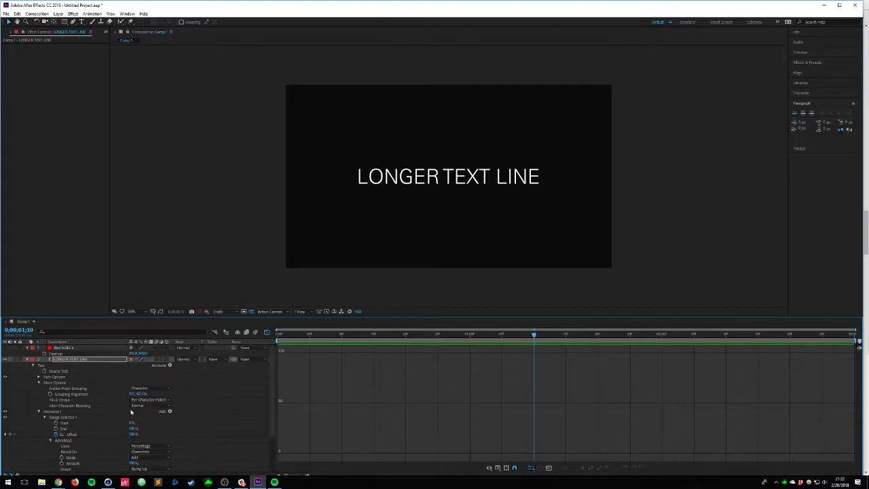
Step: Duplicate the LONGER TEXT LINE layer, leave the Graph Editor, and change the copy's text to SECOND TYPE
left_click(28, 360)
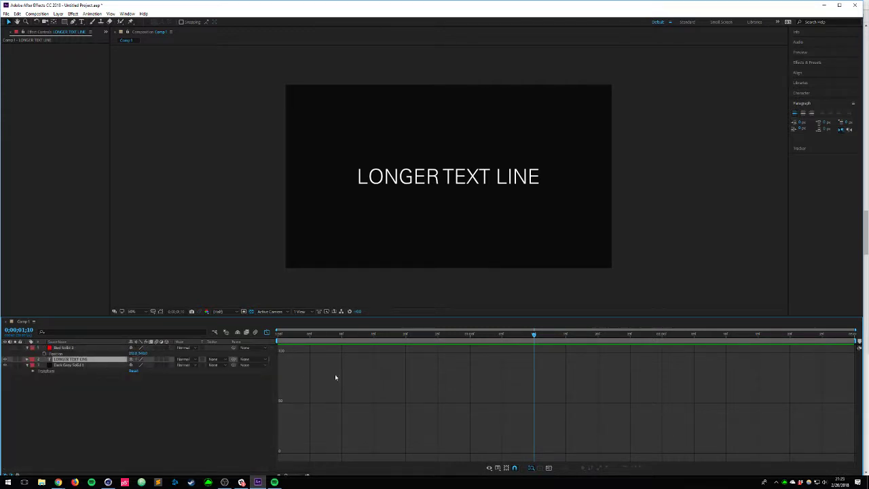
key("ctrl+d")
left_click(265, 332)
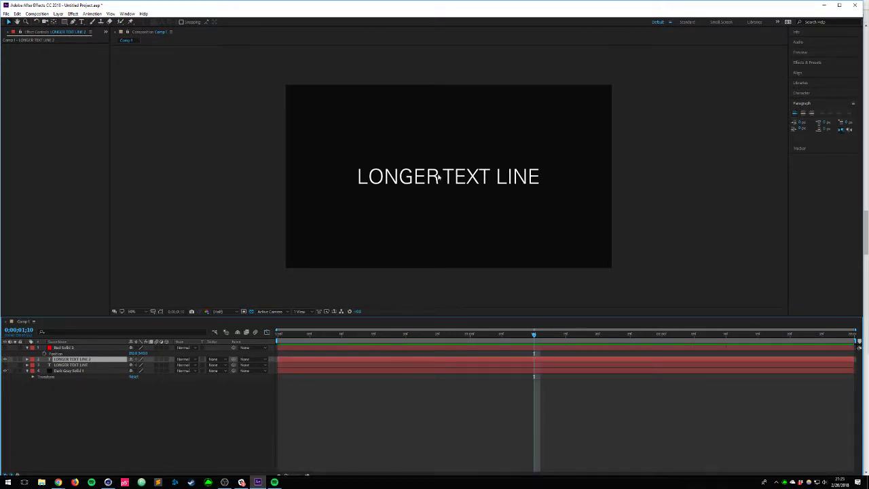
double_click(74, 359)
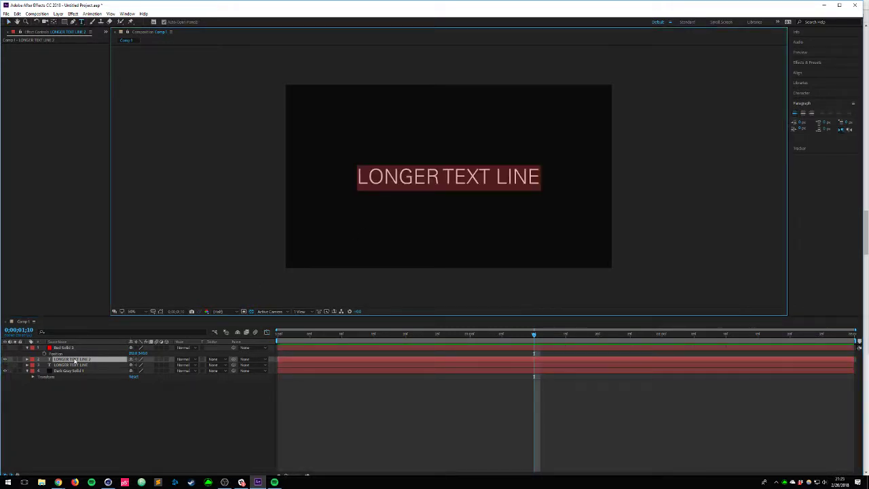
type("SEC OND TY")
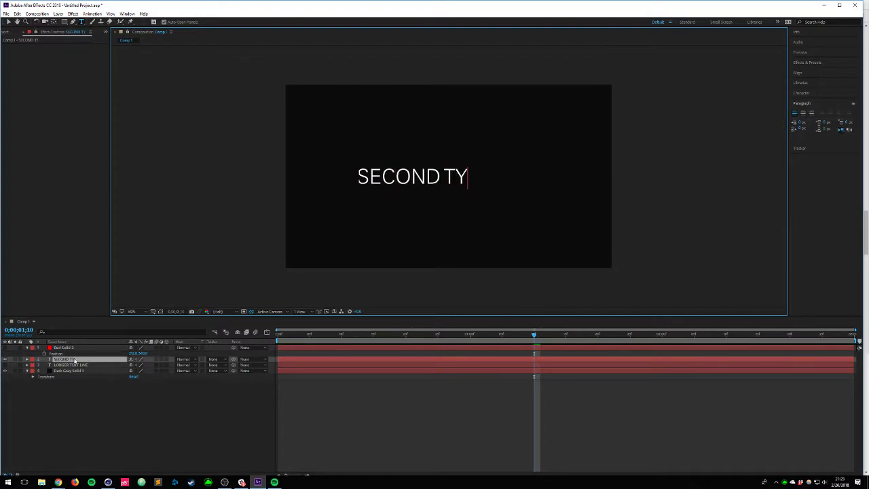
type("PE")
key("Escape")
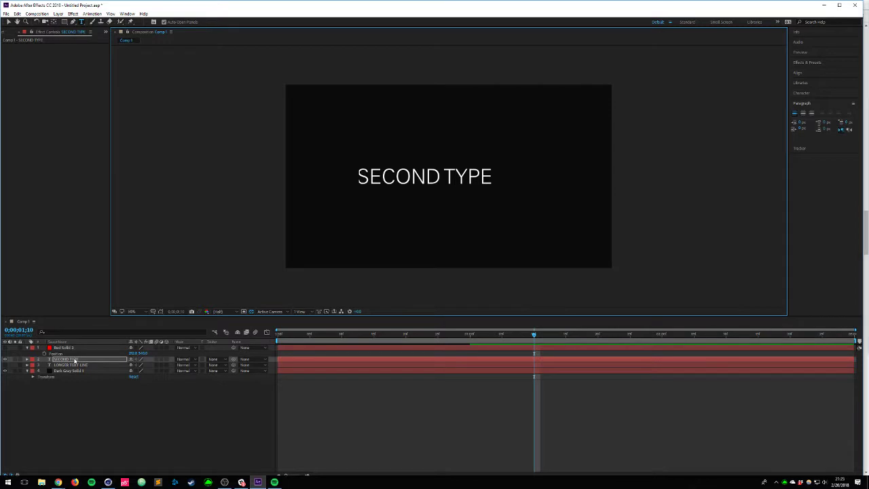
Step: Center the SECOND TYPE layer in the composition and show its mask outline
key("ctrl+Home")
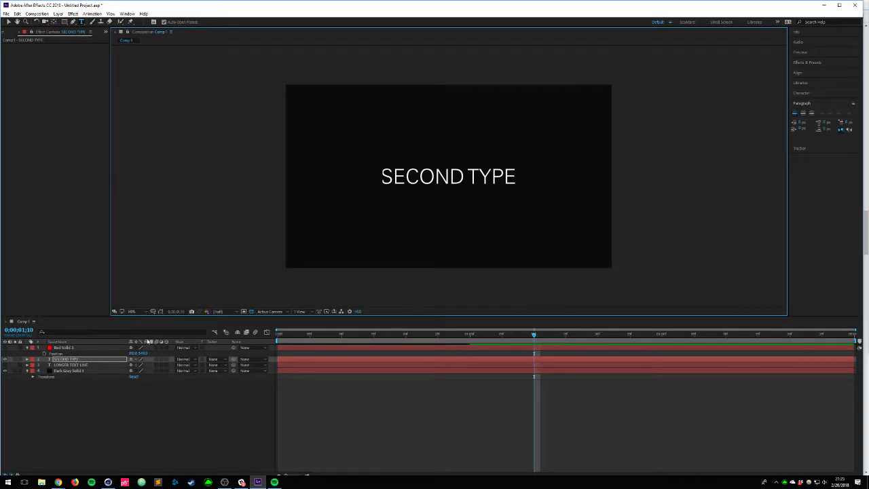
key("ctrl+shift+h")
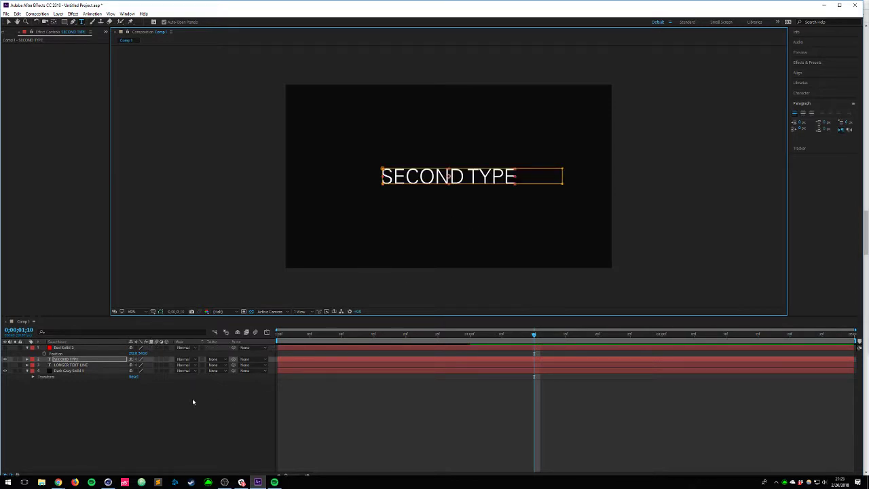
left_click(151, 425)
left_click(70, 359)
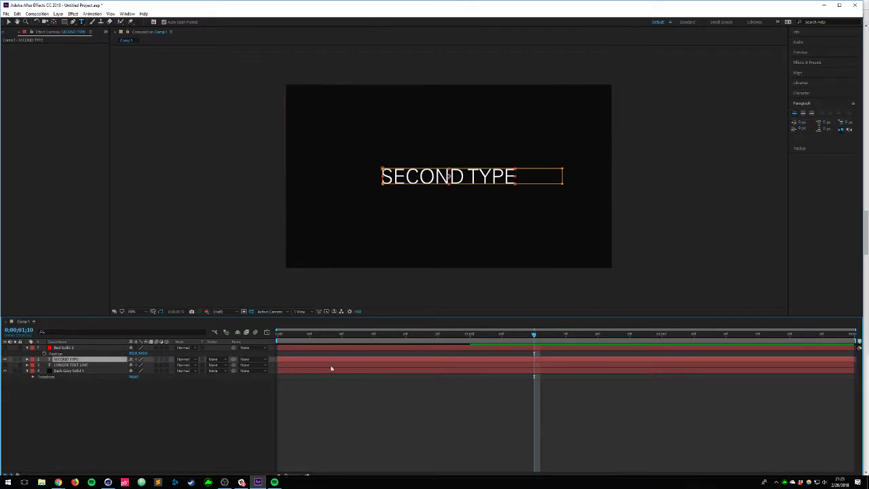
Step: Shift the SECOND TYPE layer's Offset keyframes to start at about 0;00;00;19, and scrub through its reveal
key("u")
key("u")
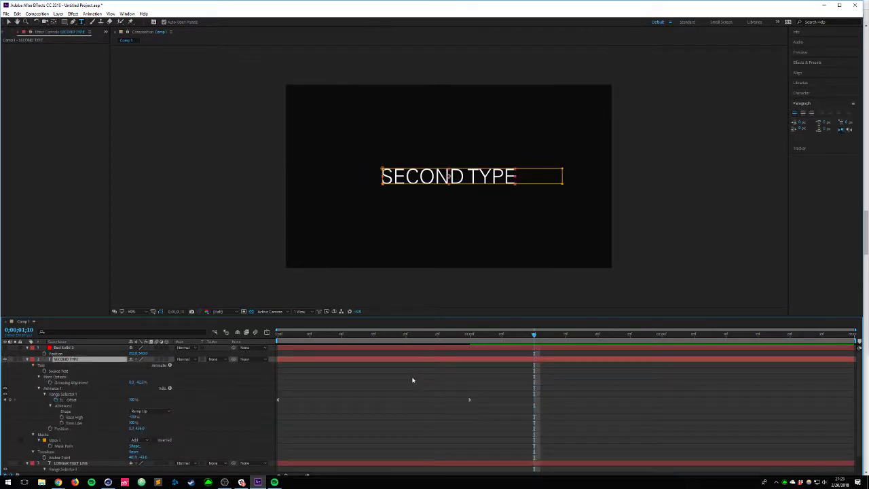
key("u")
key("u")
left_click_drag(479, 368, 397, 382)
left_click_drag(284, 335, 492, 345)
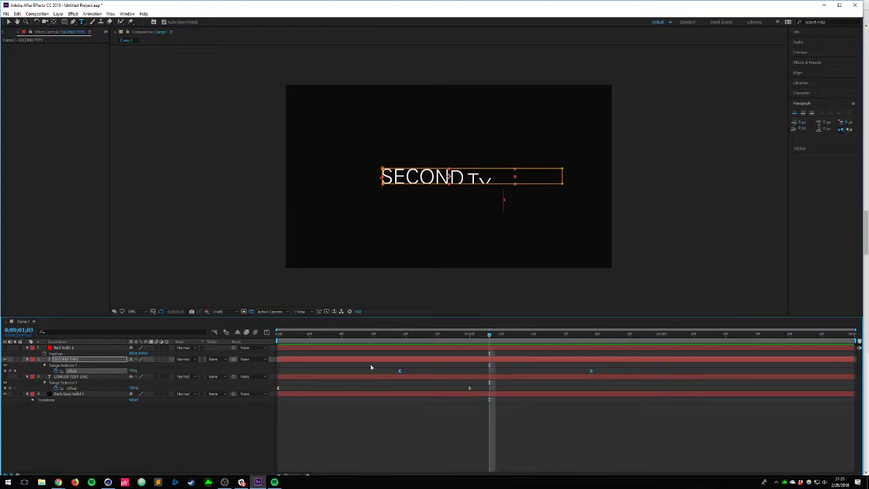
Step: Show the LONGER TEXT LINE layer, scrub through both text animations, and hide the SECOND TYPE layer
left_click(5, 377)
left_click_drag(328, 336, 399, 308)
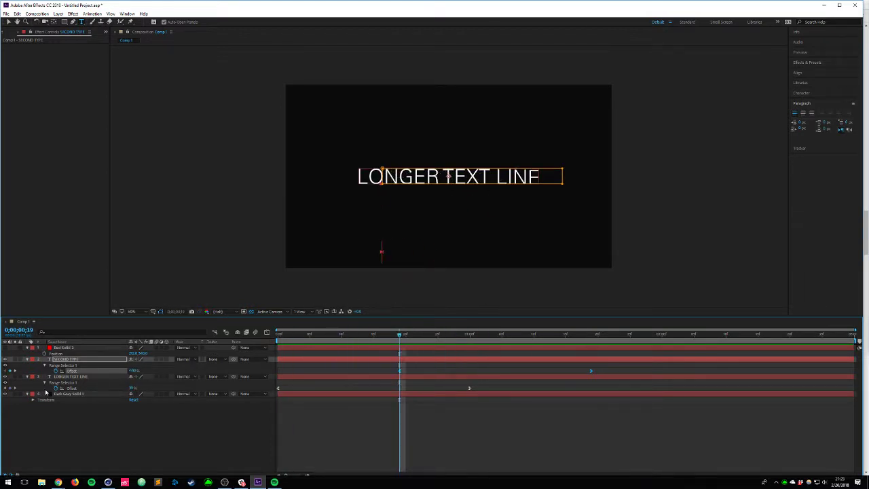
left_click(5, 359)
Step: At 0;00;01;00, add a second Position animator to LONGER TEXT LINE and move the text up to a Y value of about -267
left_click(82, 376)
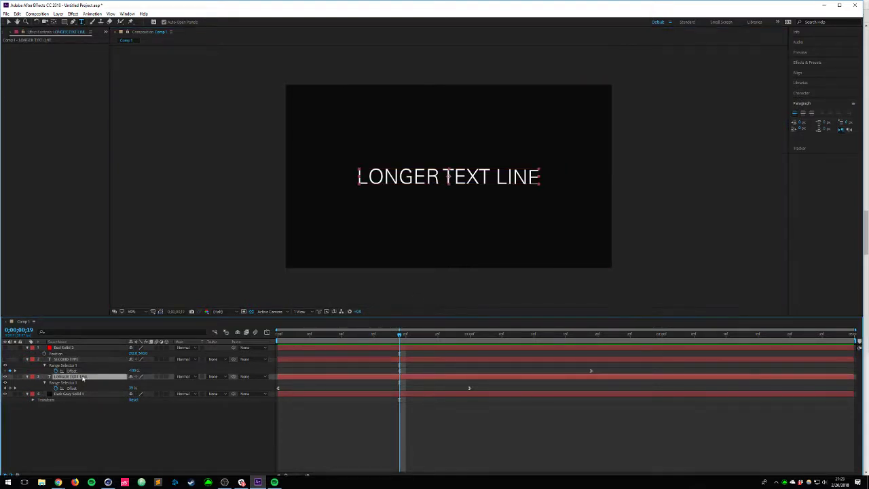
left_click_drag(403, 335, 469, 333)
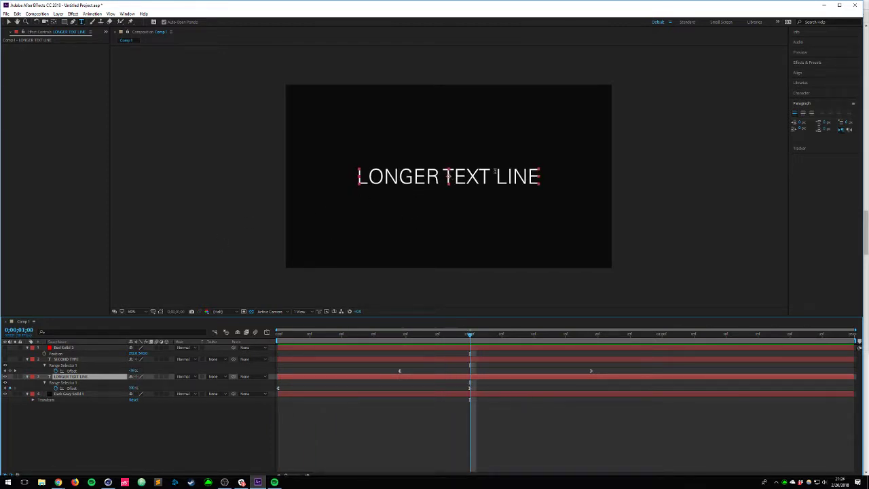
left_click(27, 377)
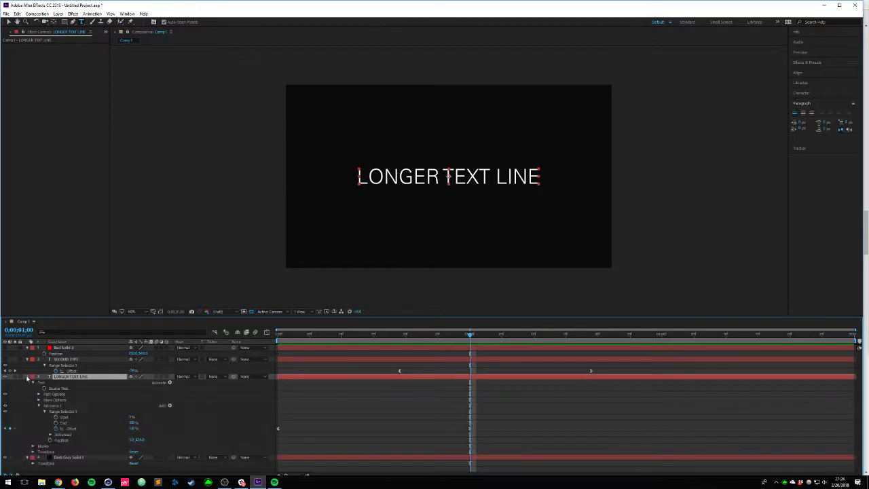
left_click(40, 406)
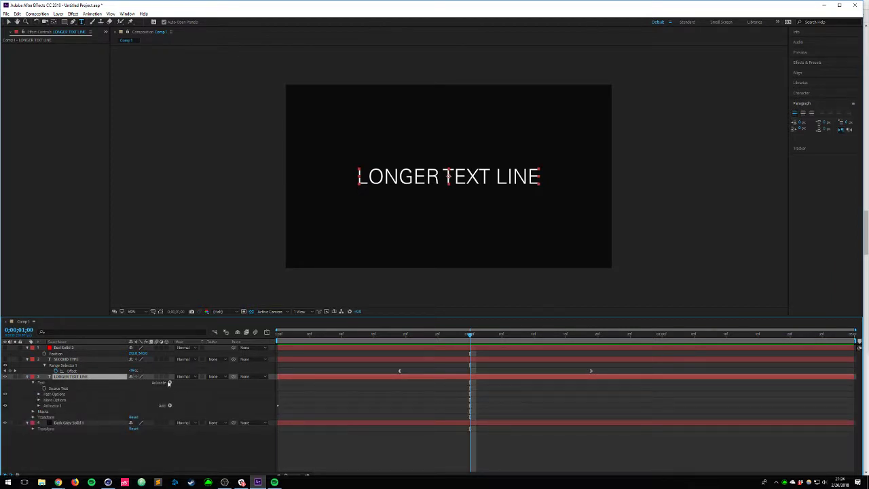
left_click(169, 382)
left_click(203, 264)
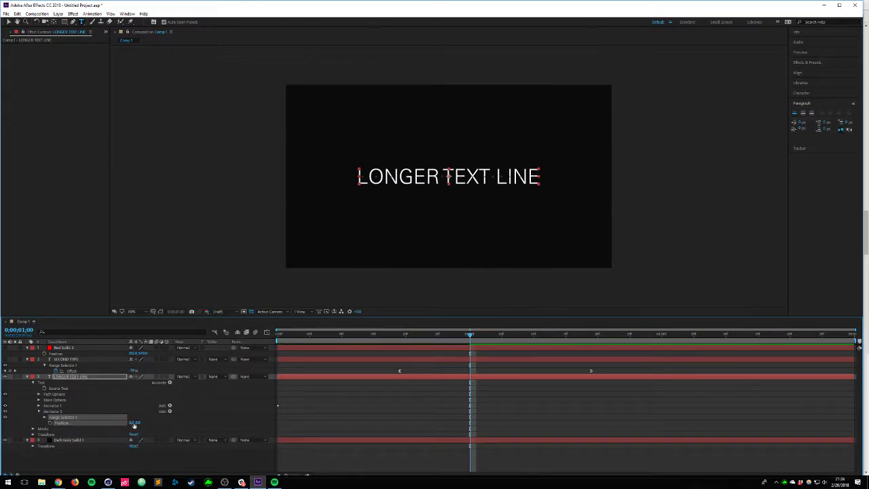
left_click_drag(138, 422, 101, 423)
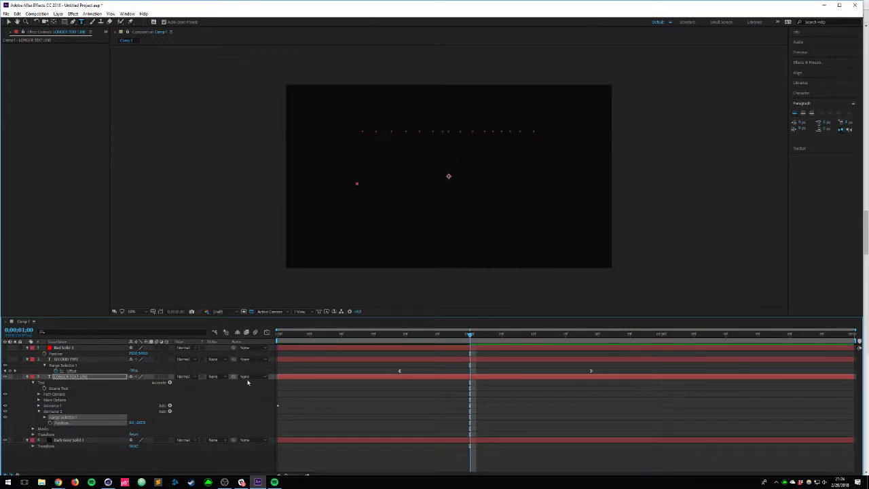
Step: Delete the SECOND TYPE layer
left_click(70, 360)
key("Delete")
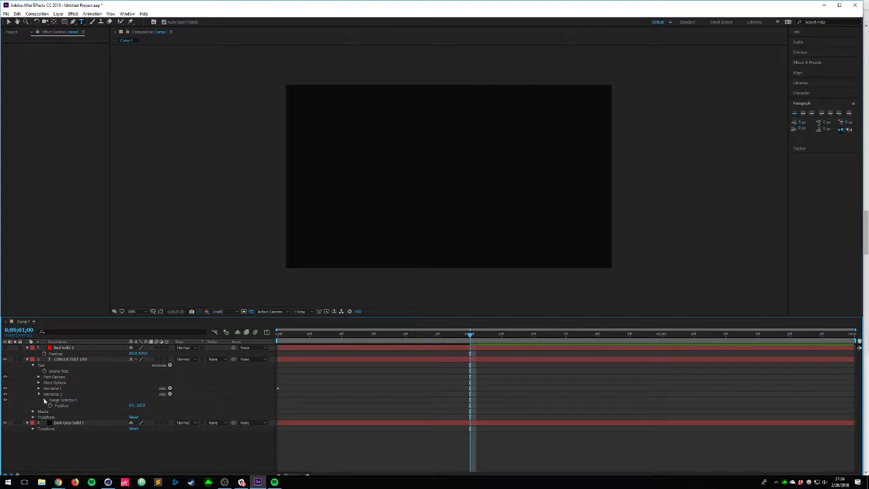
Step: Expand Animator 2's range selector, switch off Animator 1 on LONGER TEXT LINE, and move the playhead to 0;00;00;16
left_click(44, 399)
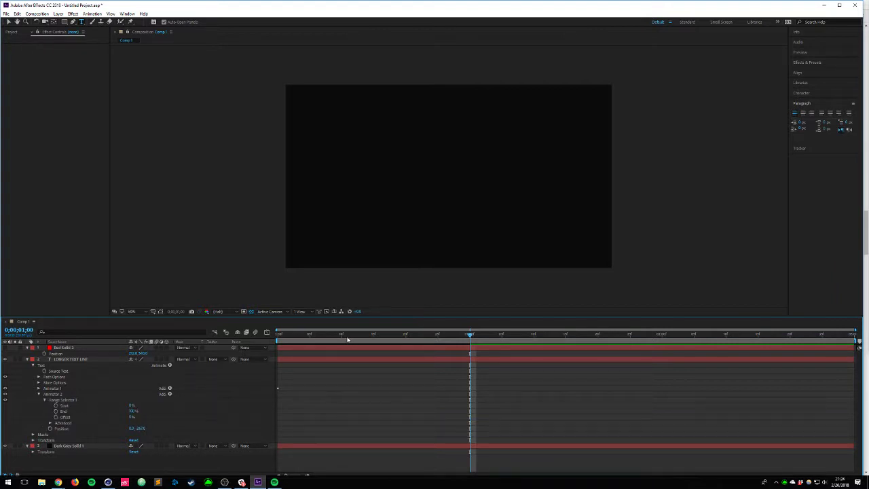
left_click(53, 388)
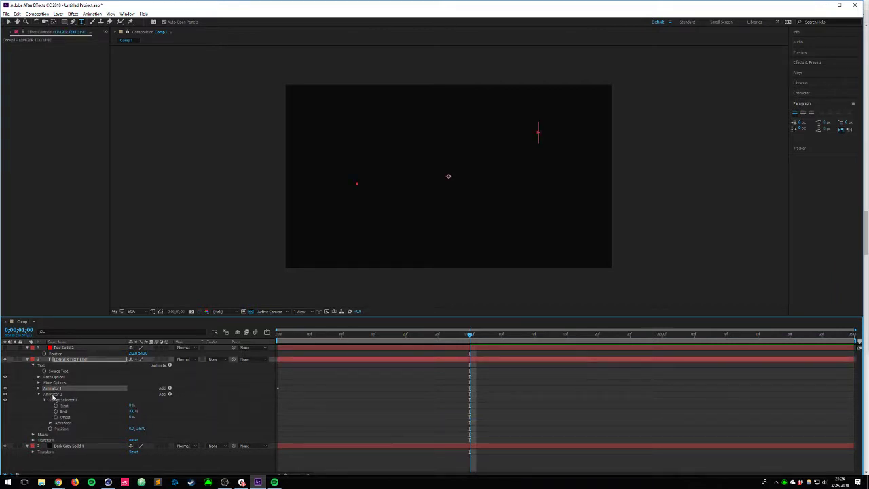
left_click(53, 395)
left_click(55, 389)
left_click(5, 389)
left_click(5, 389)
left_click(5, 389)
left_click(4, 389)
mouse_move(366, 341)
left_mouse_down()
mouse_move(351, 341)
mouse_move(411, 341)
mouse_move(289, 341)
mouse_move(398, 344)
mouse_move(380, 344)
left_mouse_up()
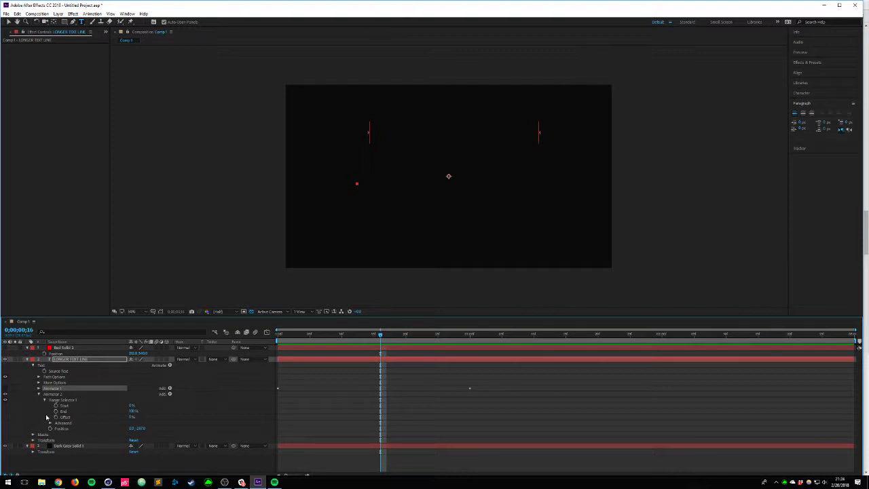
Step: Set the mode of LONGER TEXT LINE's Mask 1 to None and briefly check the mask outline in the composition
left_click(33, 435)
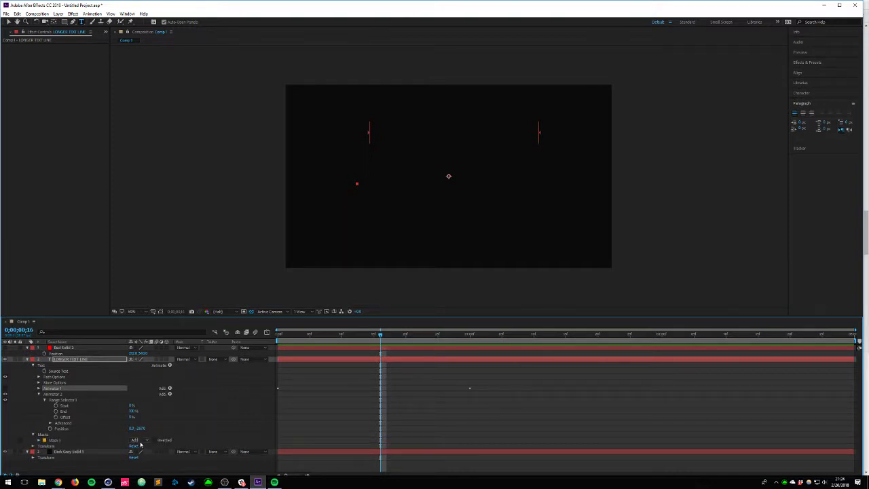
left_click(140, 442)
left_click(143, 387)
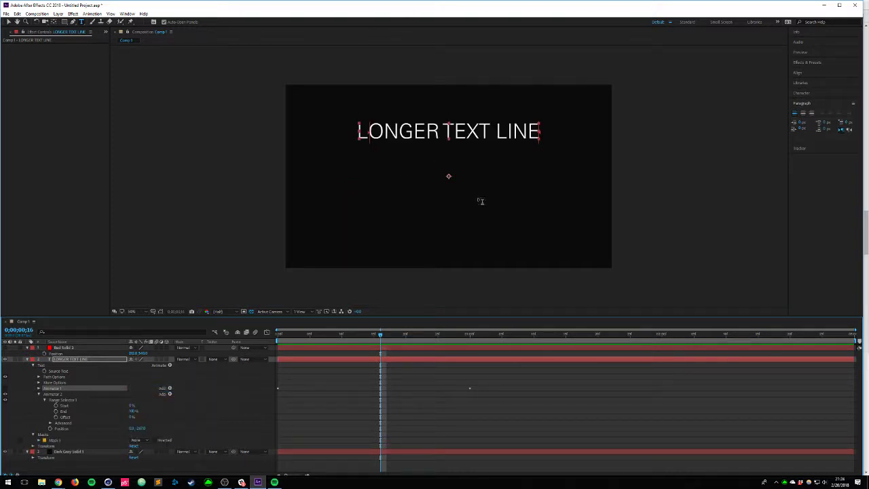
left_click(160, 312)
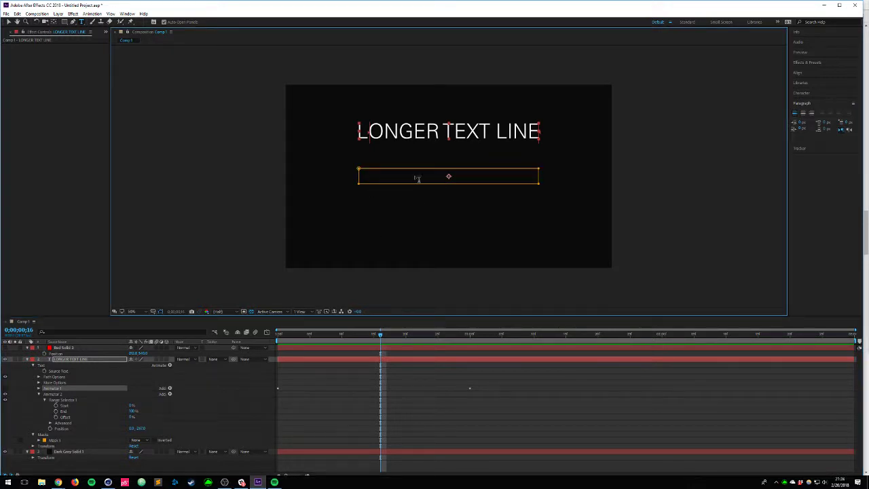
left_click(161, 311)
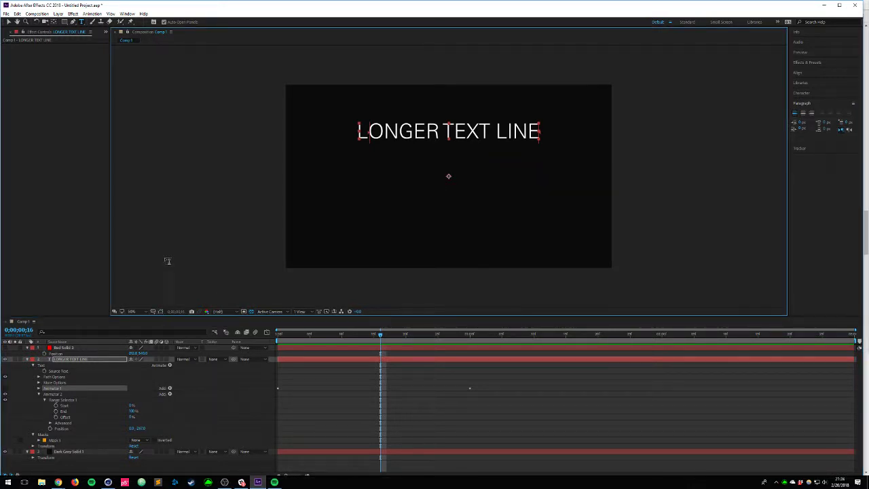
Step: Set the Shape of Animator 2's range selector to Ramp Down in its advanced settings
left_click(50, 423)
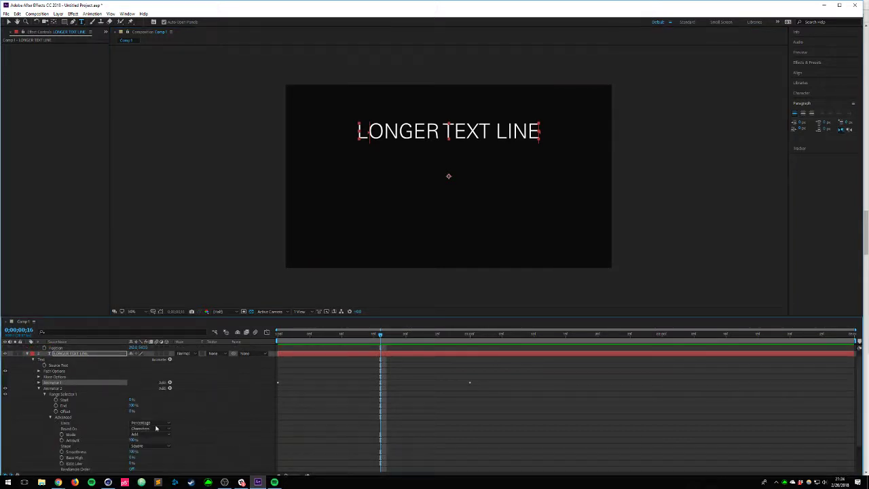
left_click(147, 446)
left_click(151, 416)
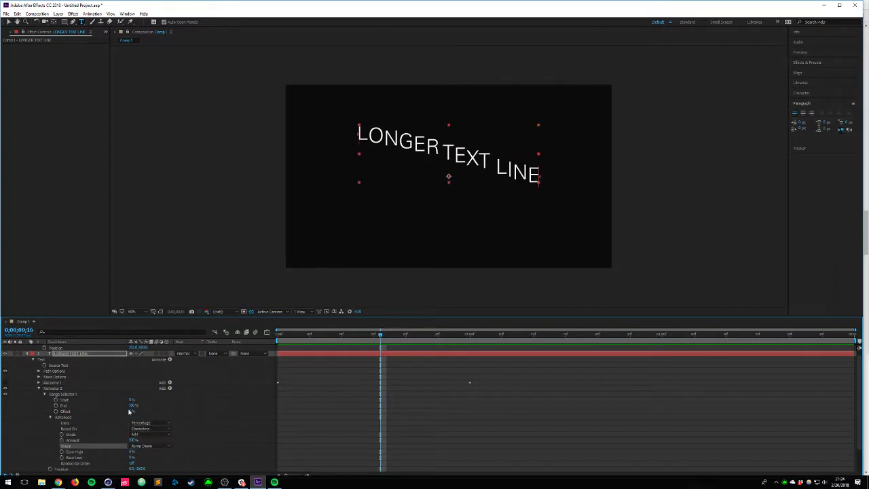
Step: Keyframe Animator 2's Offset from -100% at 0;00;00;16 to 100% at 0;00;01;16
left_click_drag(131, 410, 177, 404)
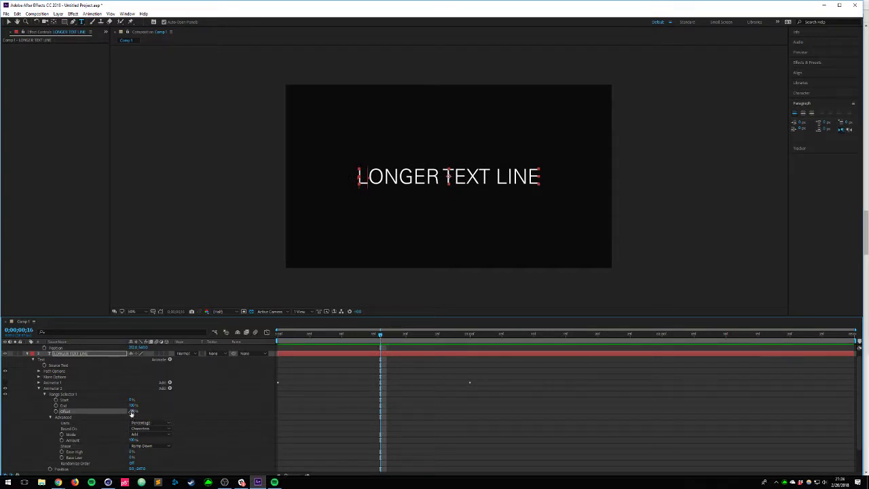
left_click(56, 411)
left_click_drag(586, 333, 572, 334)
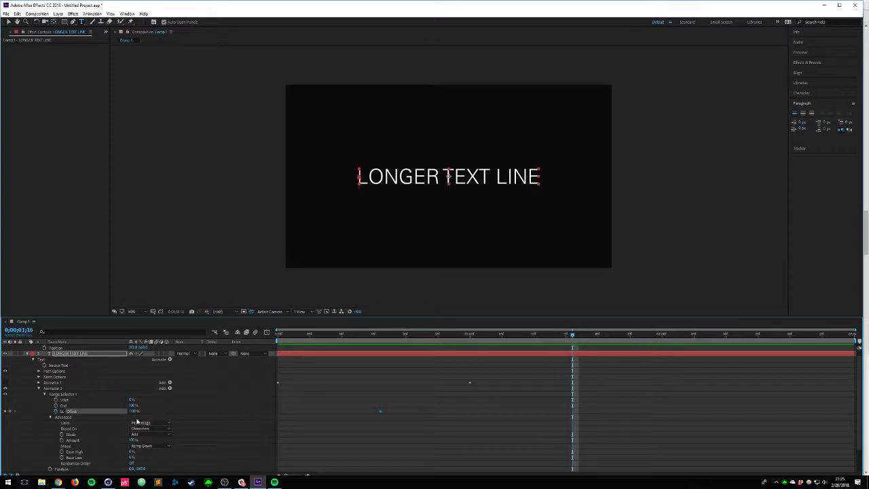
left_click_drag(133, 411, 528, 398)
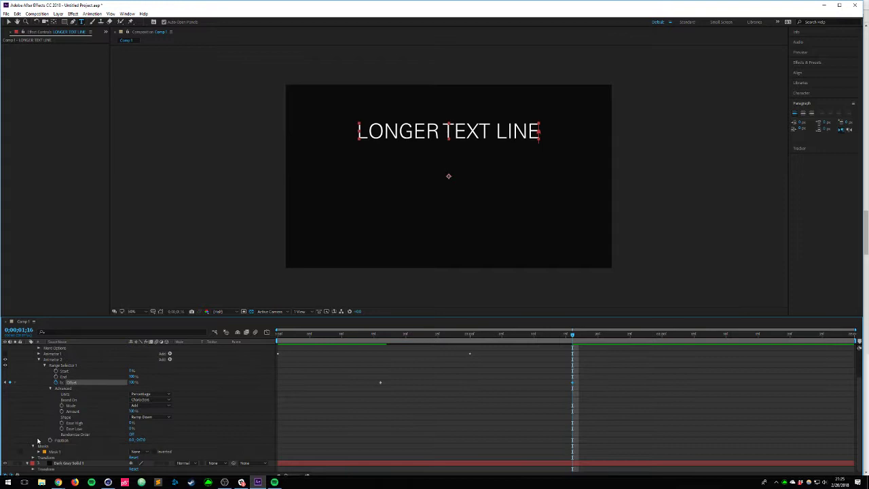
Step: Set Ease High to 0% in the advanced range selector settings of LONGER TEXT LINE's Animator 1
left_click(139, 452)
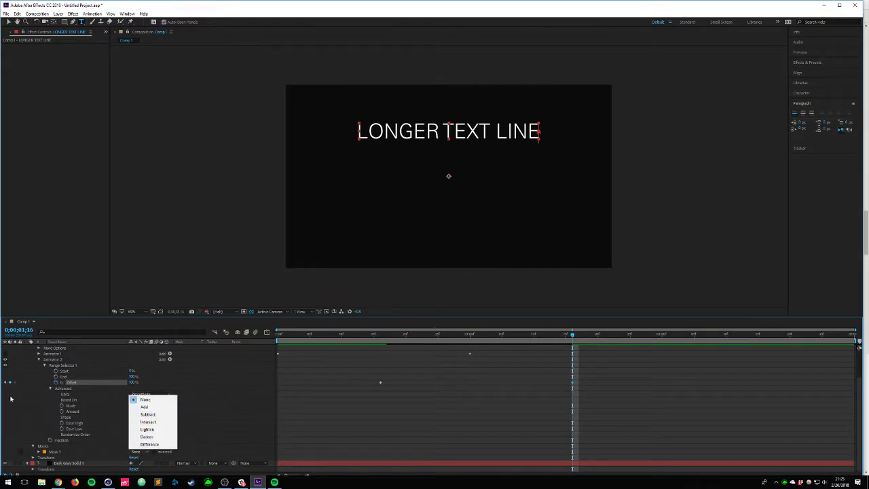
left_click(42, 433)
left_click(39, 354)
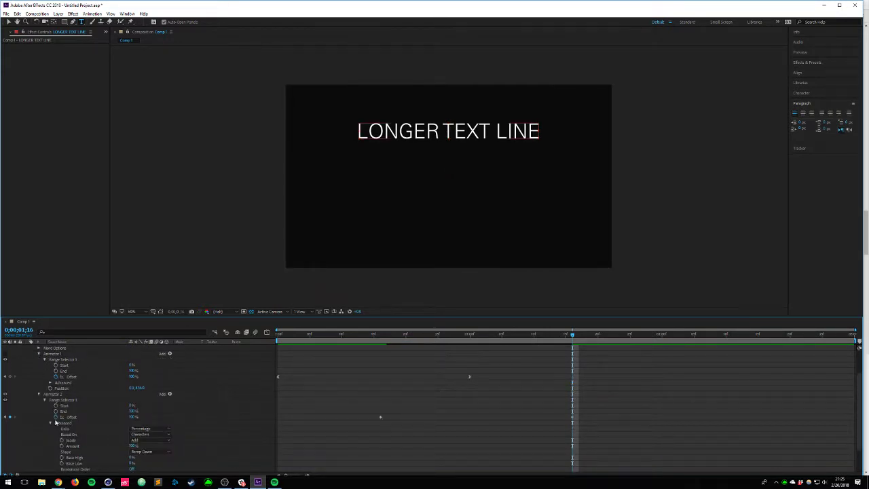
left_click(50, 382)
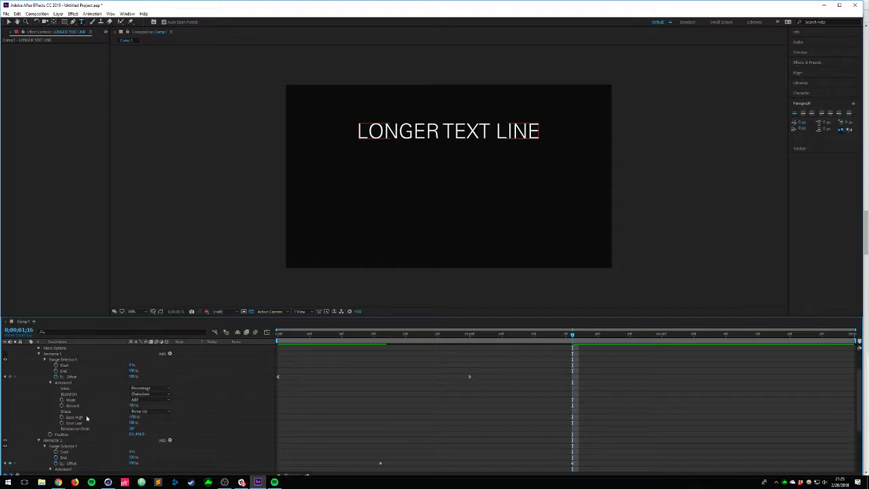
left_click(134, 417)
type("0")
key("Return")
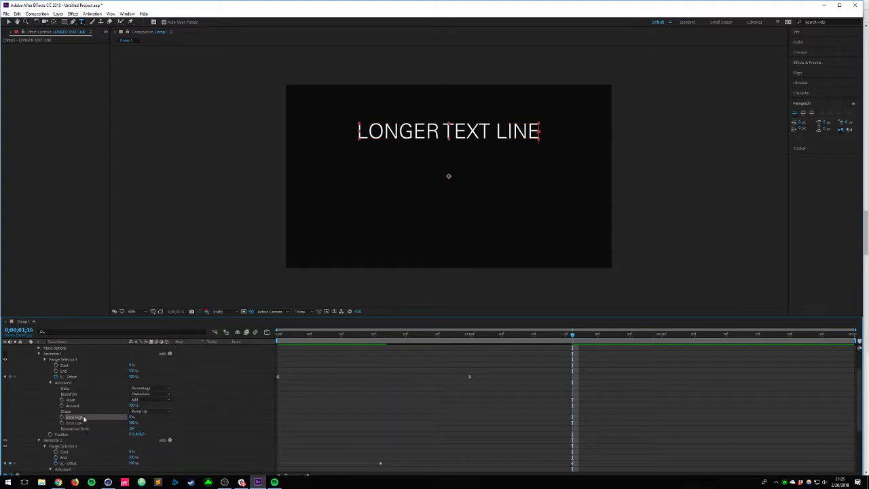
left_click(45, 359)
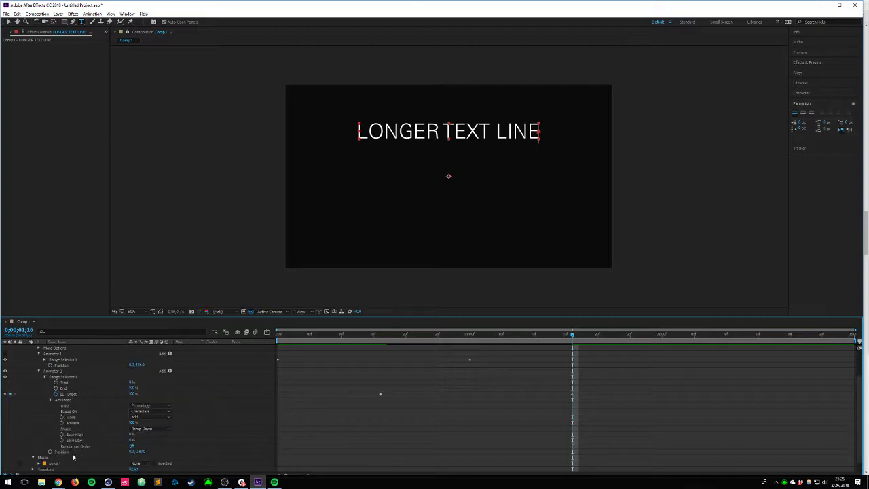
Step: Raise Ease Low of Animator 2's range selector to 100% and set Mask 1's mode to Add
left_click_drag(132, 440, 417, 393)
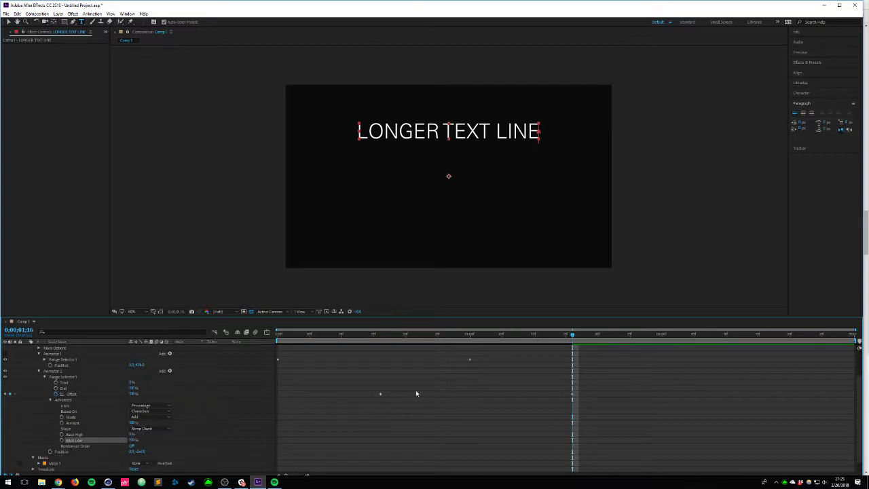
left_click(149, 416)
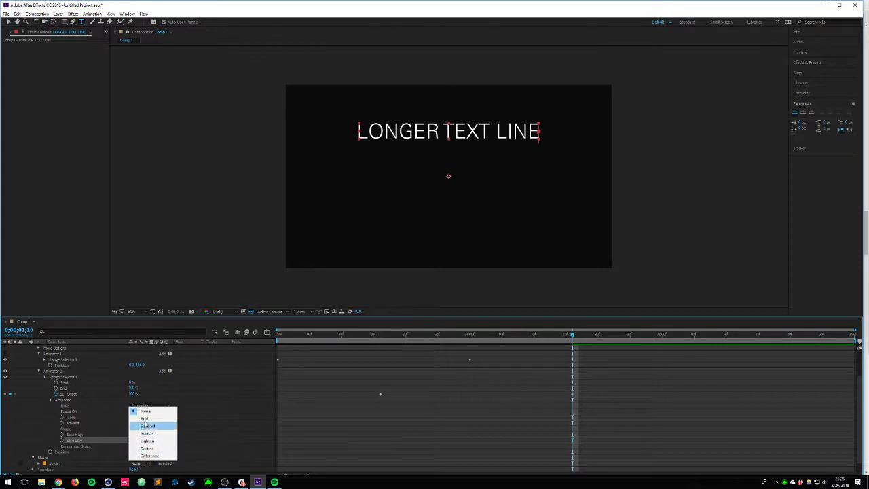
left_click(151, 423)
Step: Switch Animator 1 back on and preview the text's in and out animation from the start
key("Home")
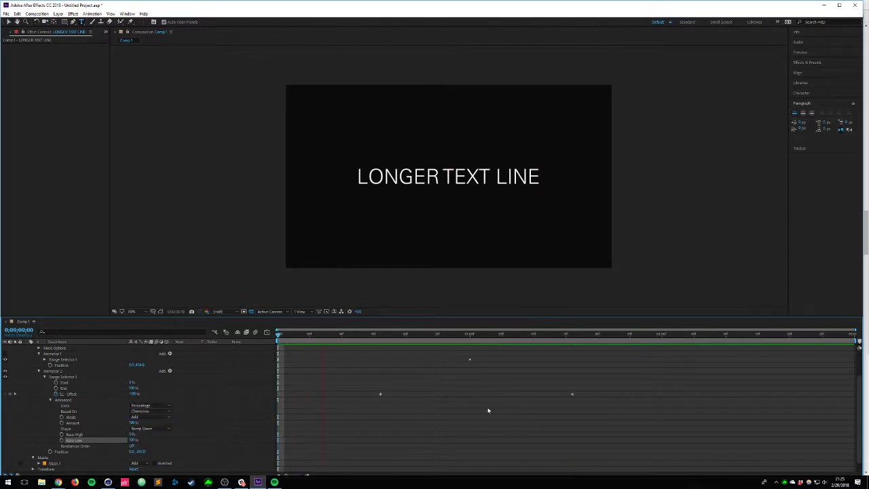
key("space")
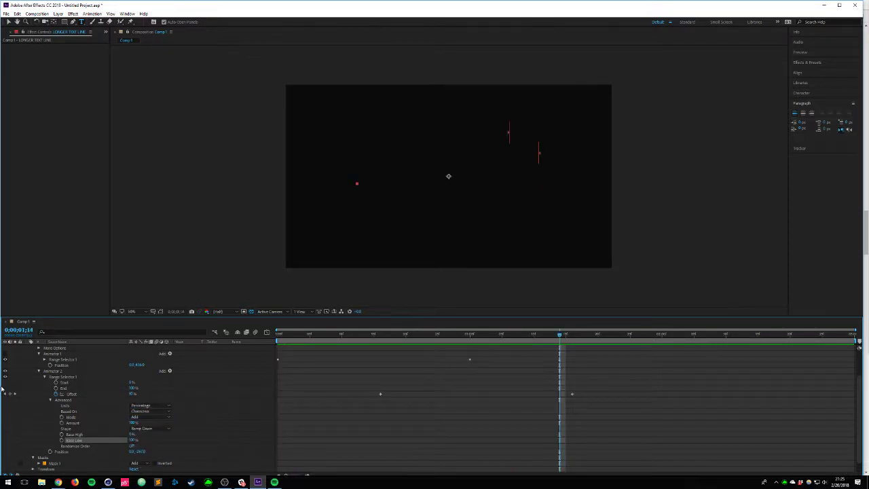
left_click(5, 353)
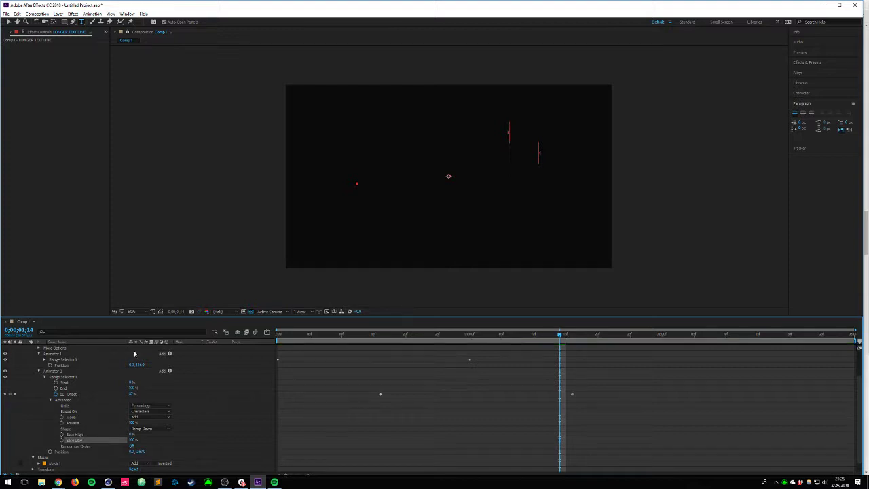
key("Home")
key("space")
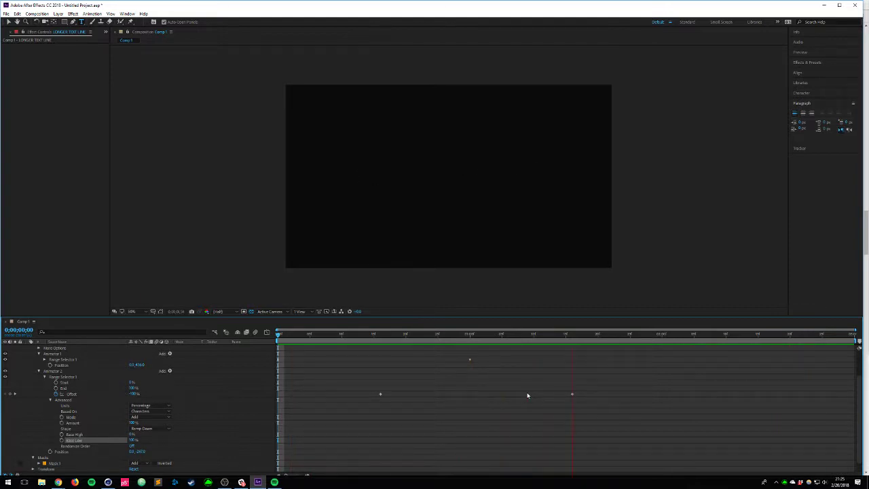
key("space")
Step: Copy Animator 1's eased Offset keyframes onto Animator 2's Offset at 0;00;00;16 and preview the animation
key("u")
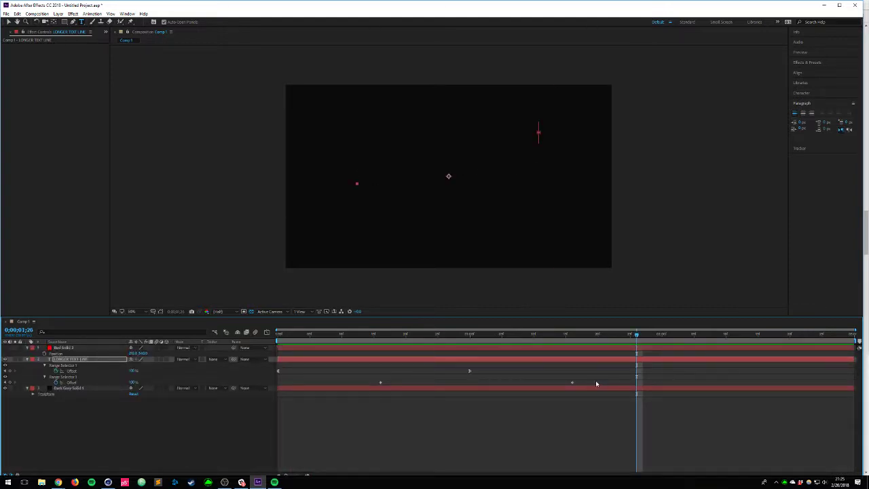
left_click_drag(596, 383, 392, 387)
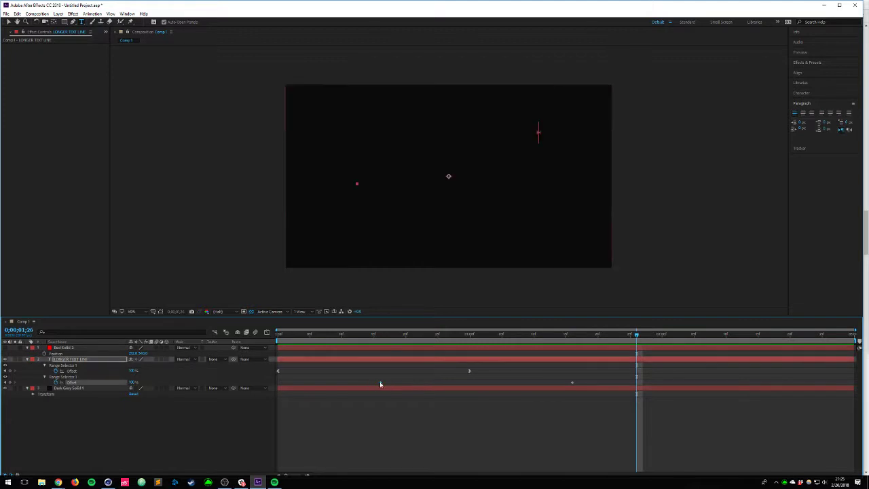
right_click(380, 384)
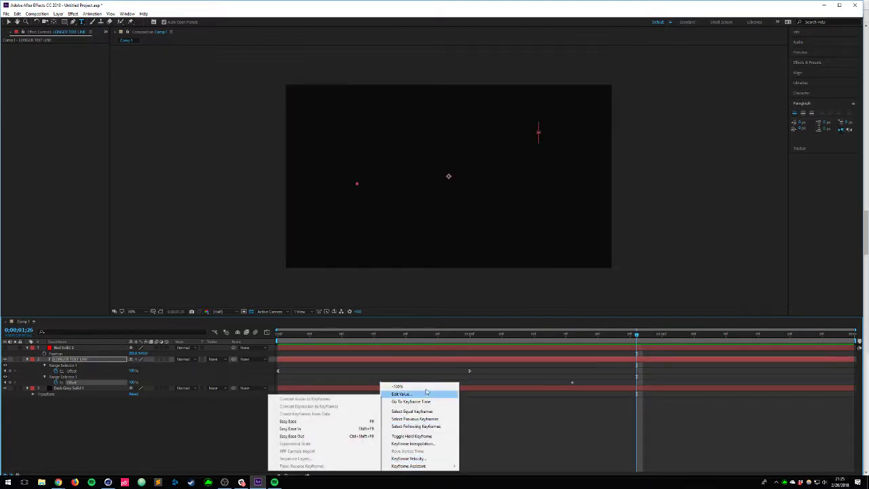
left_click(492, 365)
left_click_drag(491, 372, 275, 376)
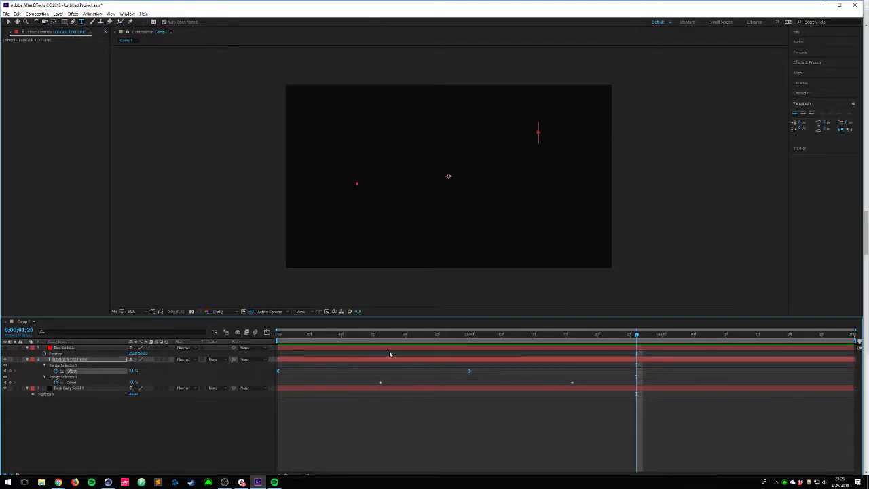
left_click(380, 335)
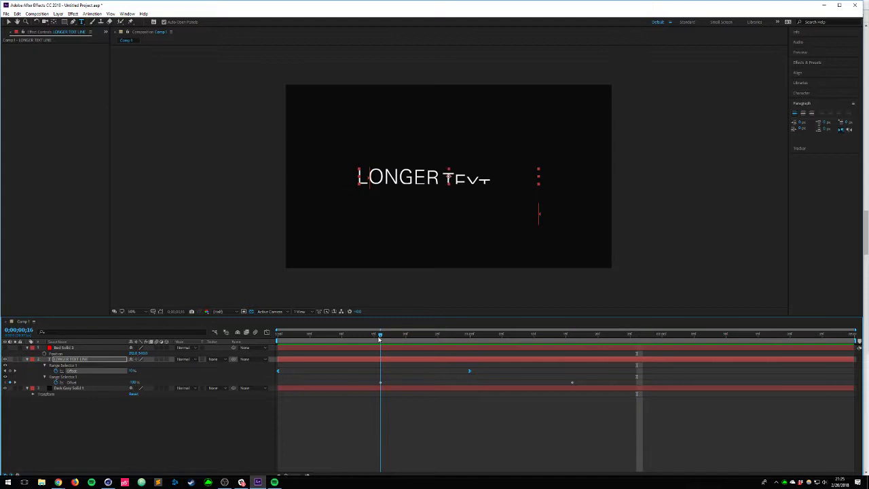
left_click(71, 382)
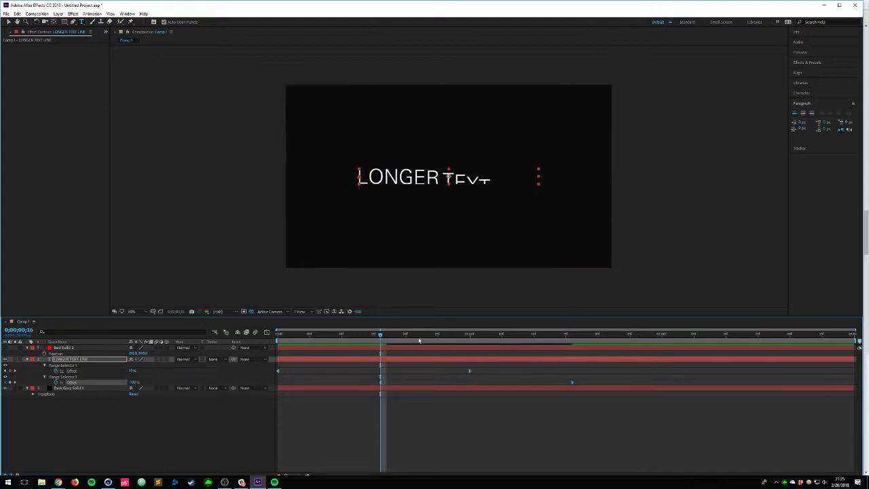
key("Home")
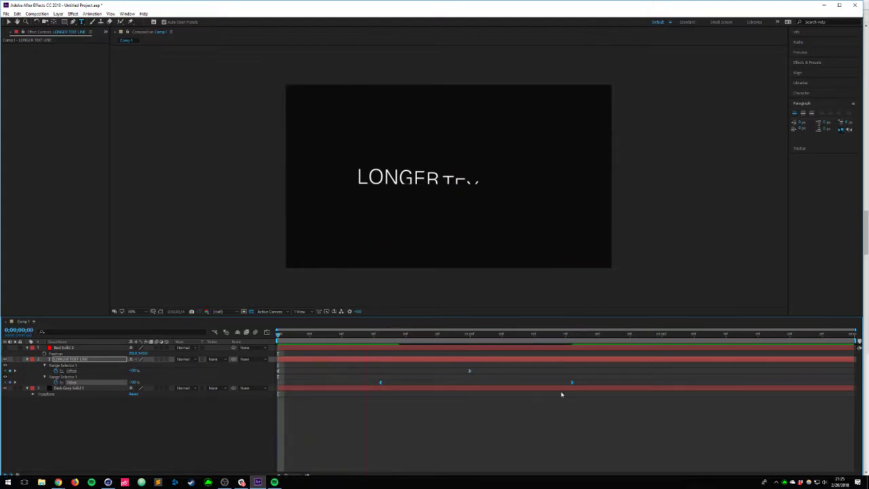
key("space")
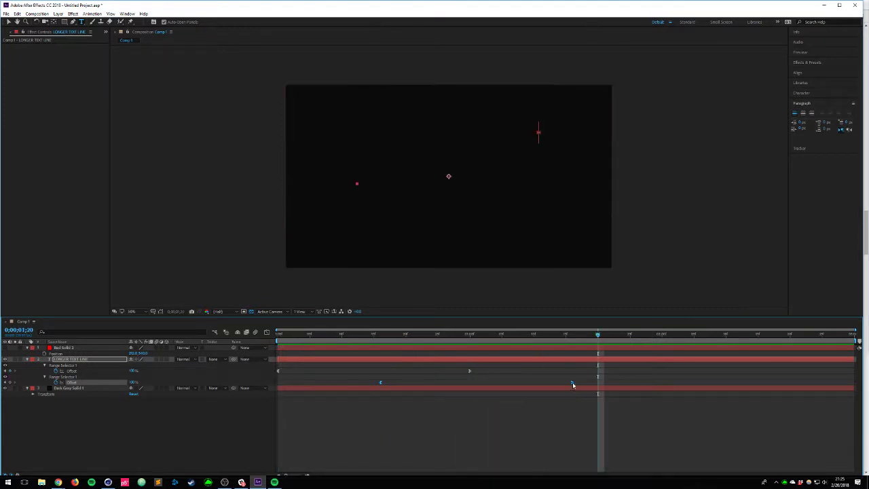
Step: Shift both Animator 2 Offset keyframes to about 0;00;00;26 and 0;00;01;26, and preview the animation
left_click_drag(572, 384, 636, 382)
left_click_drag(336, 335, 215, 333)
key("space")
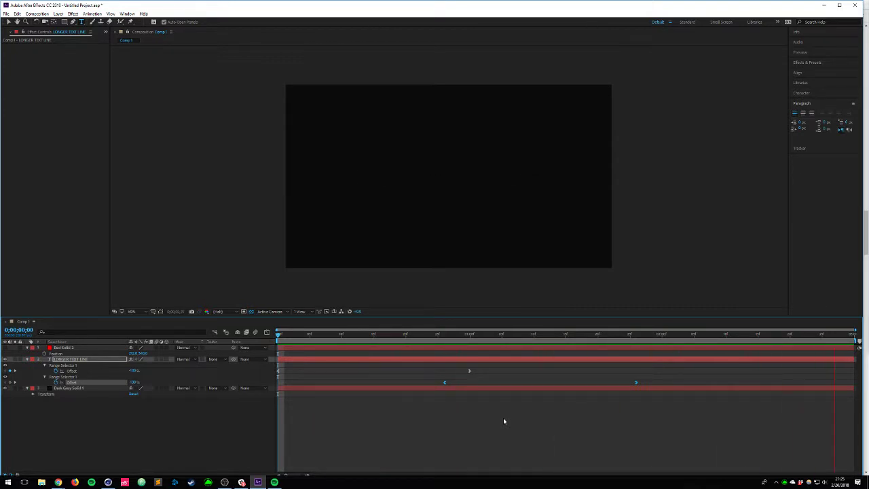
key("space")
Step: Try a duplicate of LONGER TEXT LINE with its Offset keyframes shifted to start at about 0;00;00;29, and delete the copy
left_click(91, 360)
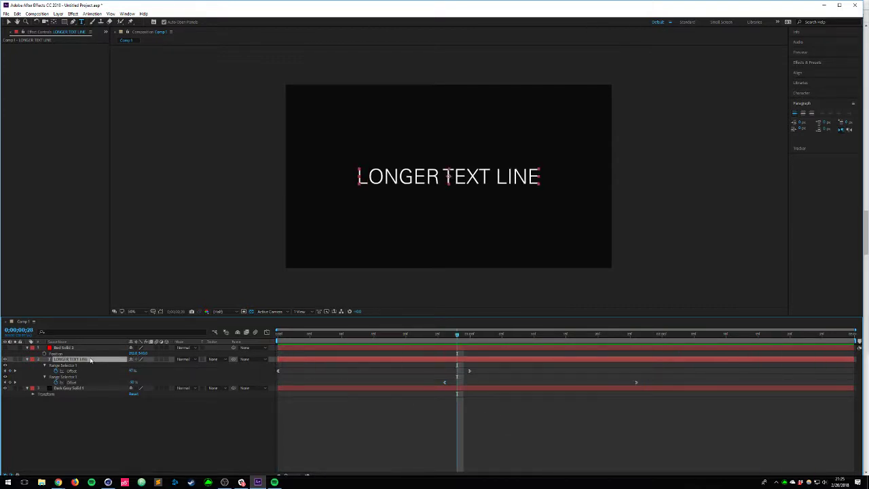
key("ctrl+d")
key("u")
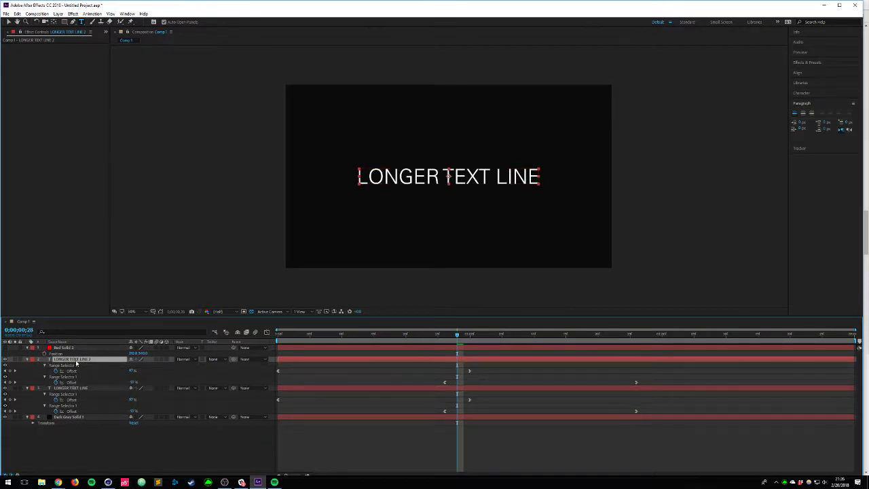
left_click_drag(662, 365, 463, 384)
key("ctrl+shift+k")
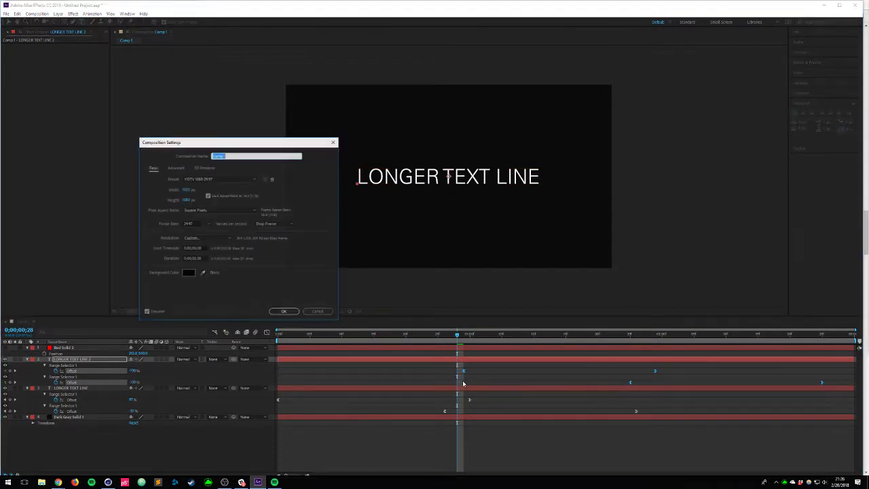
key("Return")
key("Delete")
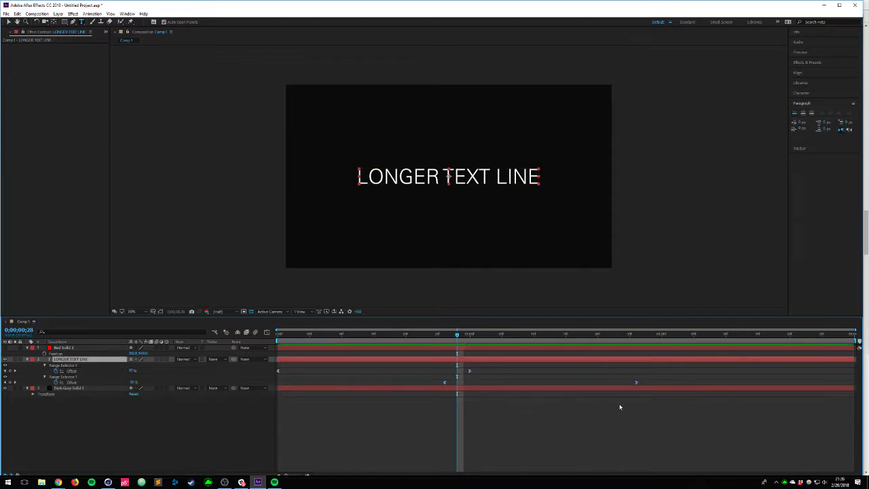
Step: Scale the timing of both animators' Offset keyframes proportionally so the last one falls at about 0;00;01;13, previewing the faster motion
left_click_drag(649, 365, 310, 391)
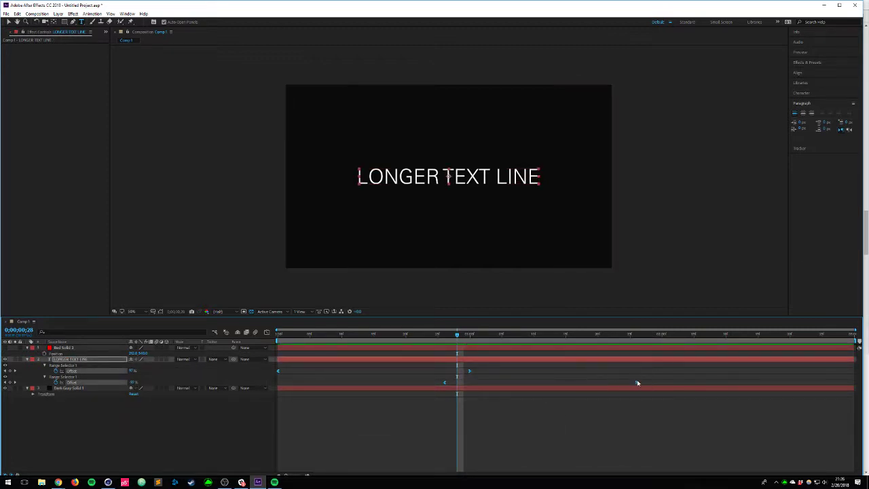
left_click_drag(636, 381, 437, 395, "alt")
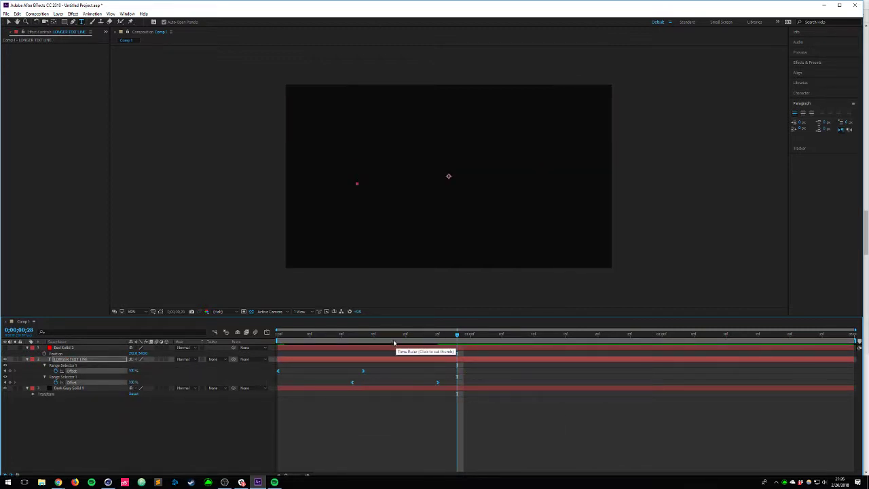
key("Home")
key("space")
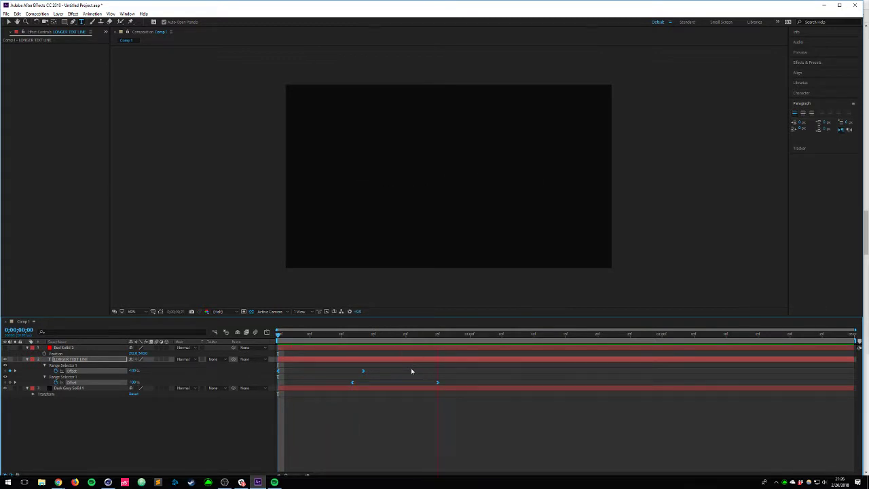
key("space")
left_click_drag(437, 382, 552, 383, "alt")
Step: Extend the duration of Comp 1 in its composition settings and deselect the text layer
key("ctrl+k")
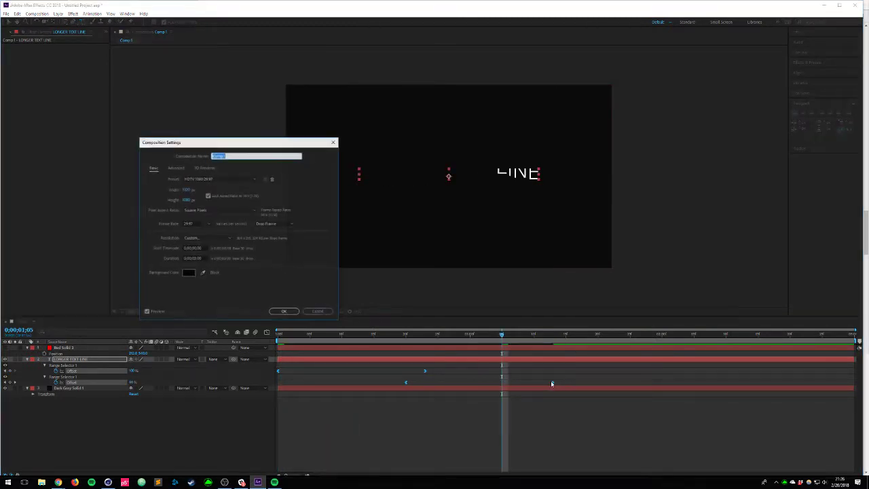
key("shift+Tab")
key("shift+Tab")
type("4")
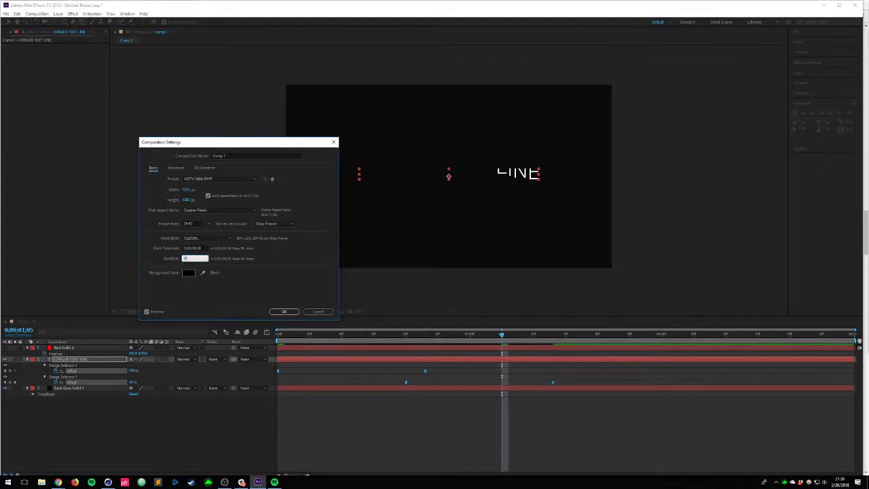
key("Return")
key("ctrl+k")
key("Escape")
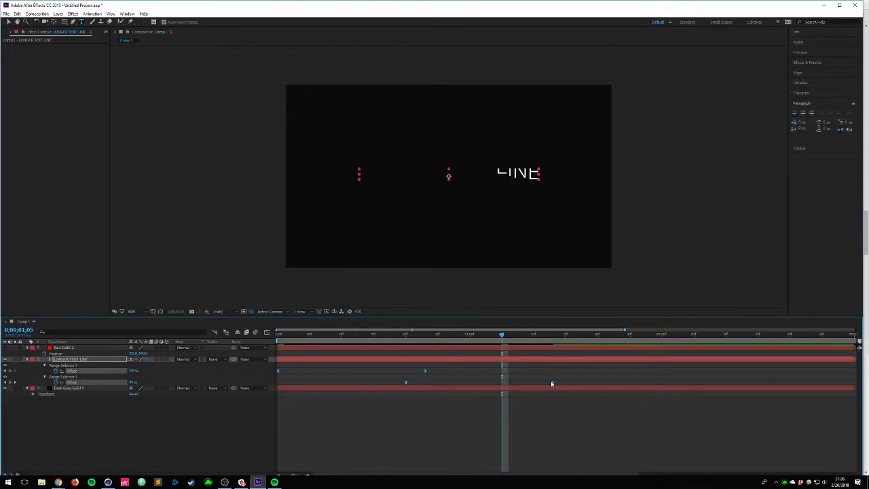
left_click(566, 425)
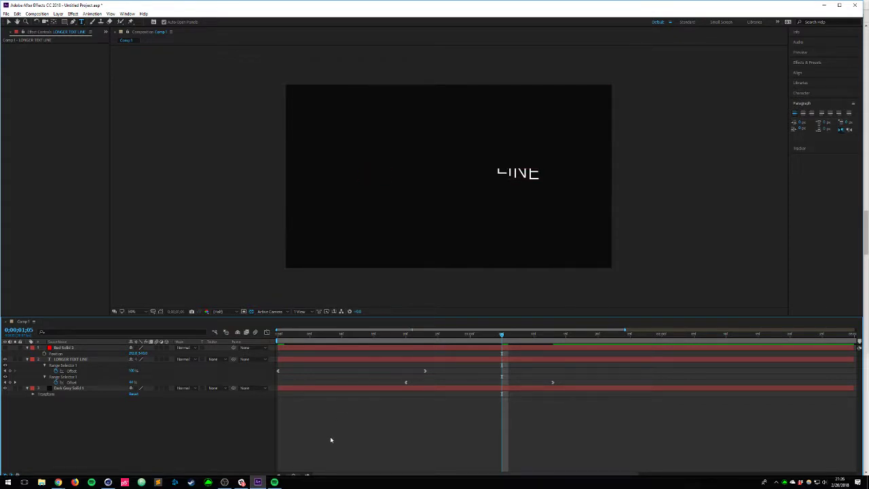
left_click(839, 4)
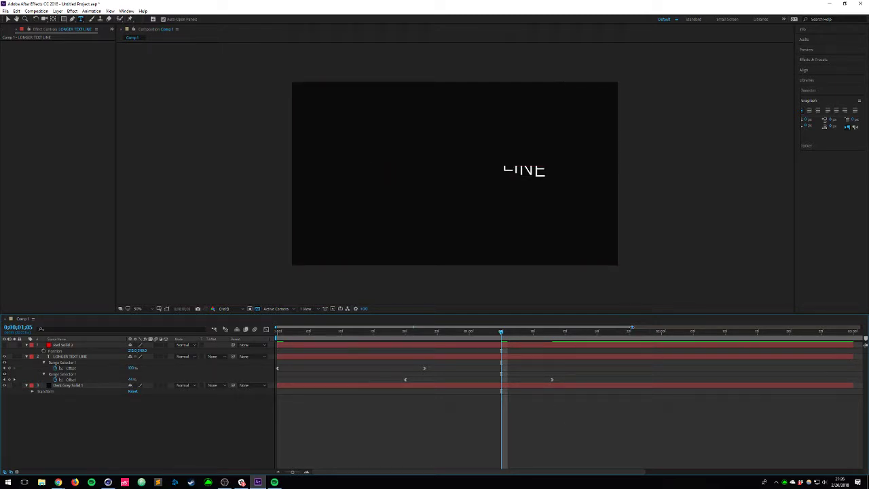
mouse_move(632, 327)
left_mouse_down()
mouse_move(861, 329)
mouse_move(628, 326)
left_mouse_up()
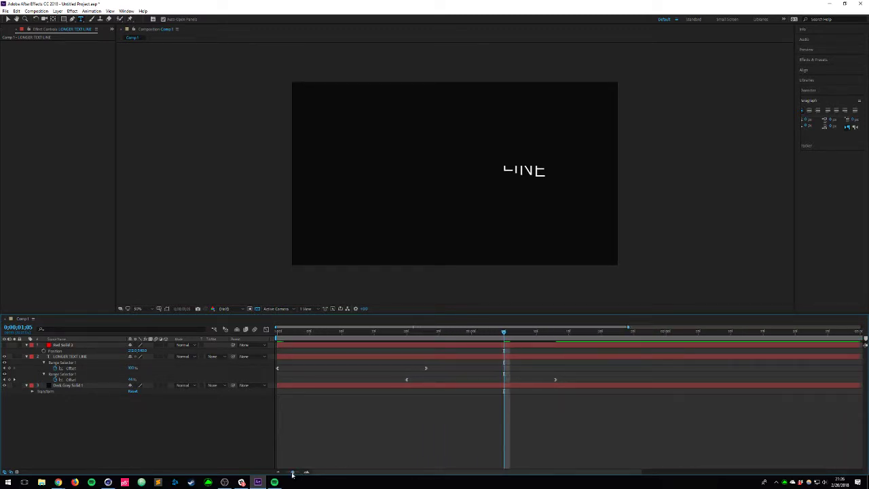
left_click_drag(293, 475, 287, 475)
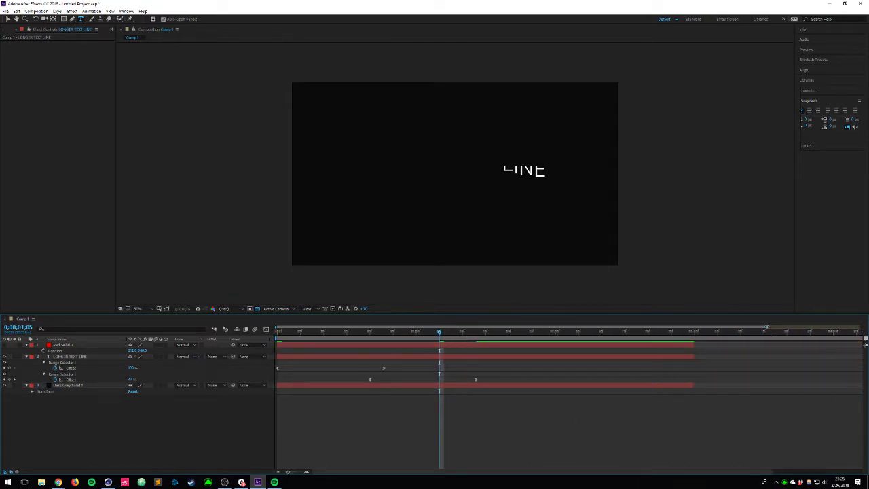
left_click_drag(768, 329, 628, 336)
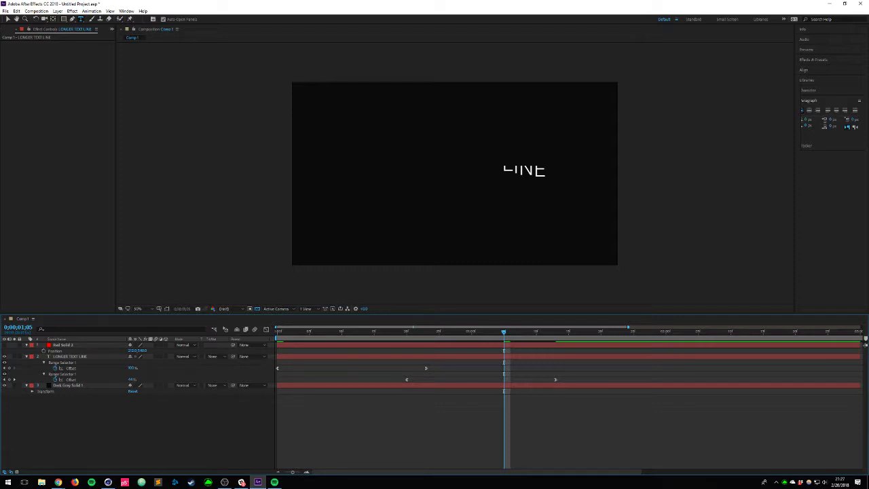
Step: Inspect the Offset keyframe timing by zooming the timeline around 0;00;01;05 and back out to the whole composition
scroll(552, 379, "up", 4, "alt")
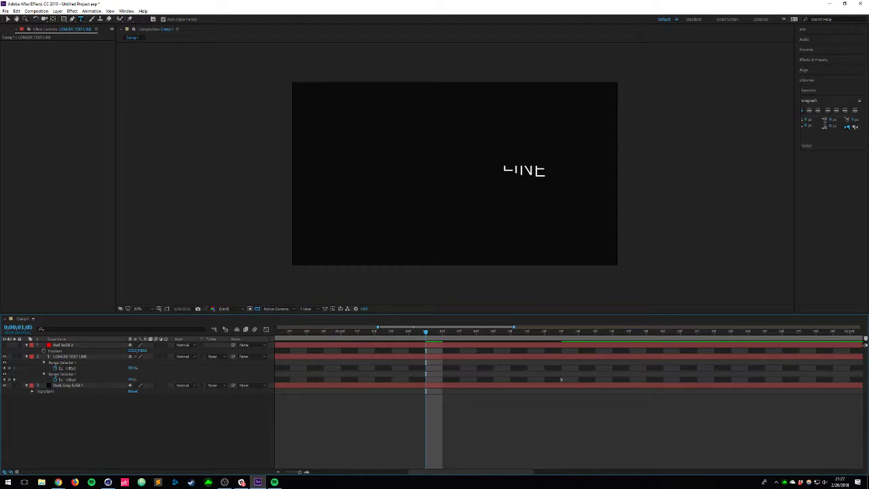
scroll(552, 379, "down", 5, "alt")
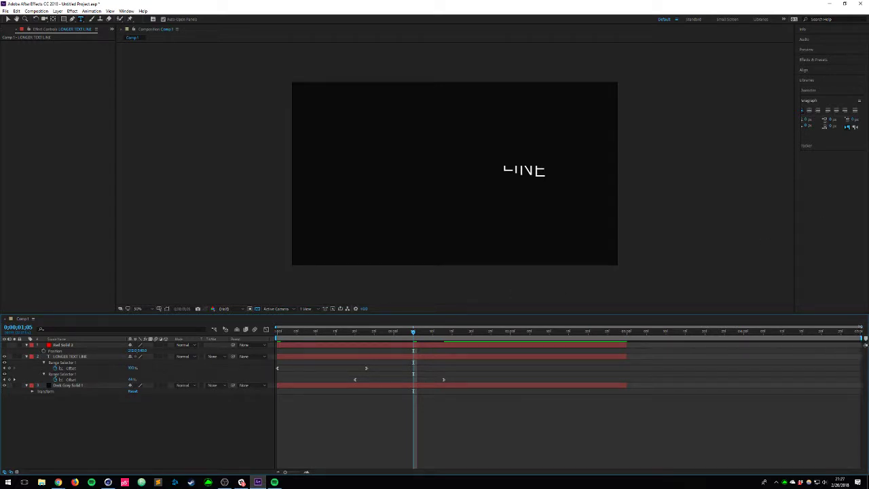
left_click_drag(862, 327, 493, 330)
key("equal")
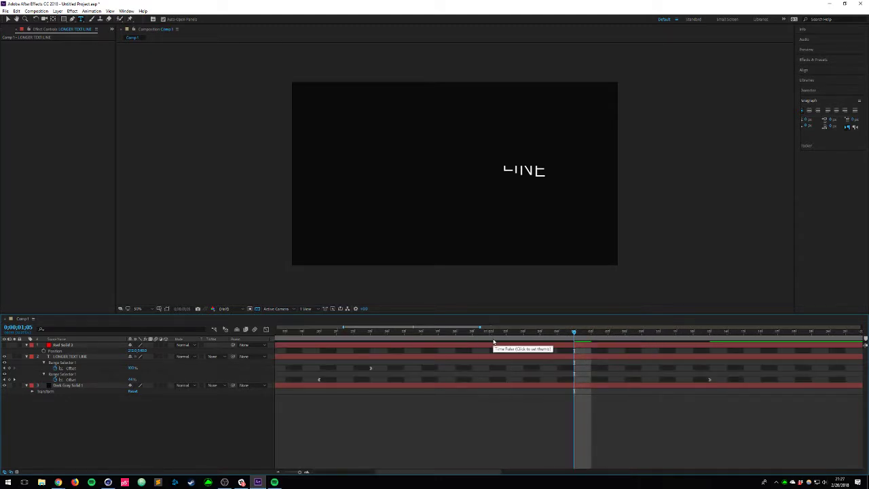
key("minus")
key("minus")
key("minus")
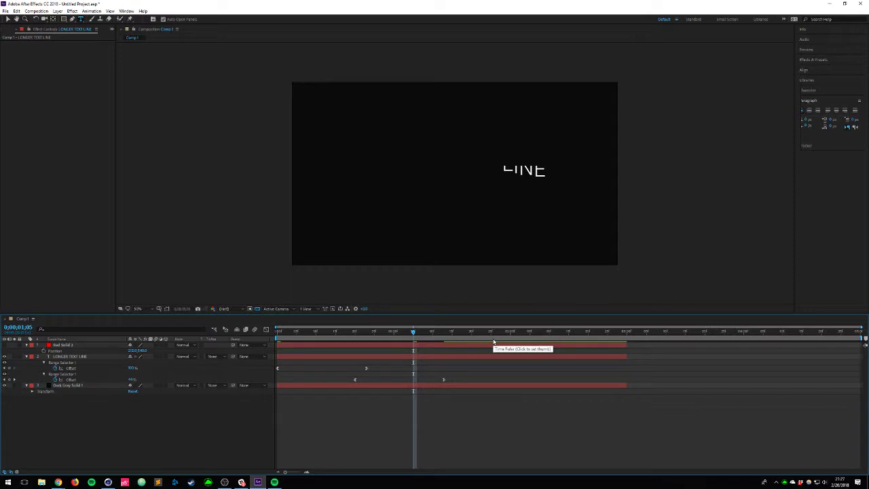
Step: Examine Animator 2's last Offset keyframe at 0;00;01;13 frame by frame and return to the full timeline
left_click_drag(440, 333, 443, 334)
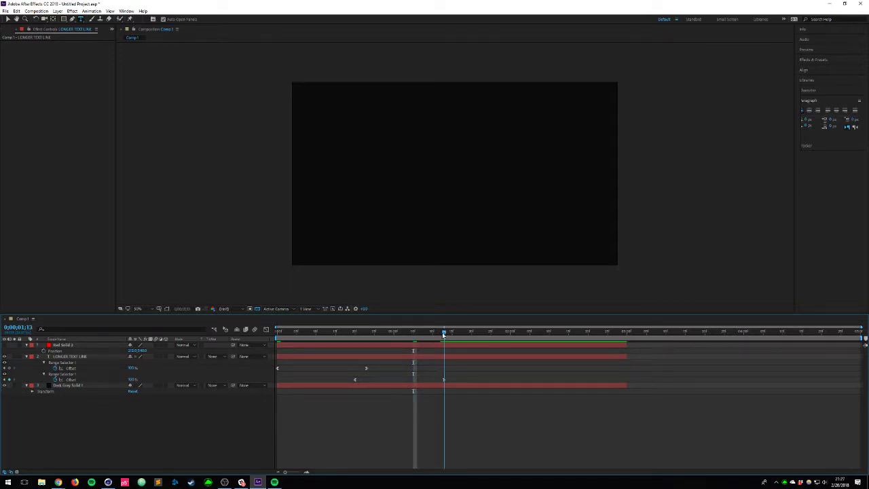
scroll(467, 405, "up", 3, "alt")
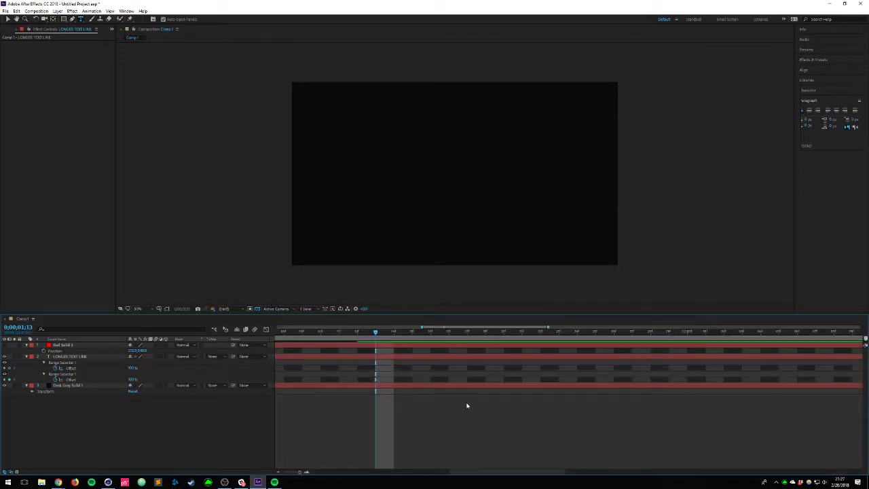
left_click(379, 381)
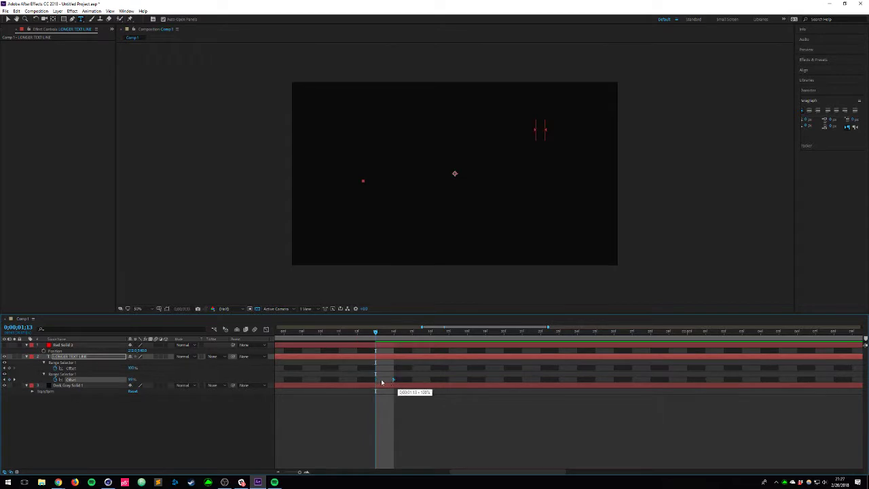
scroll(434, 386, "down", 3, "alt")
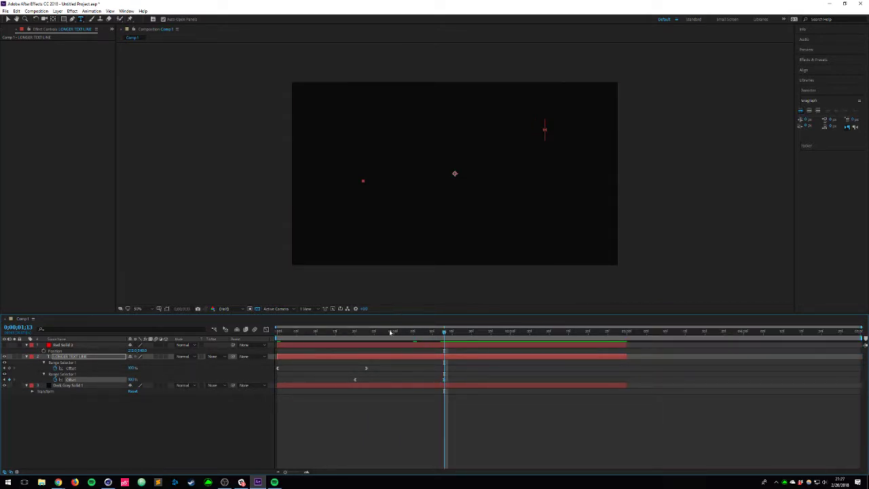
Step: Examine the timeline frame by frame around 0;00;00;27 and return to the full composition length
left_click_drag(862, 327, 510, 327)
double_click(510, 327)
left_click_drag(444, 333, 382, 324)
key("semicolon")
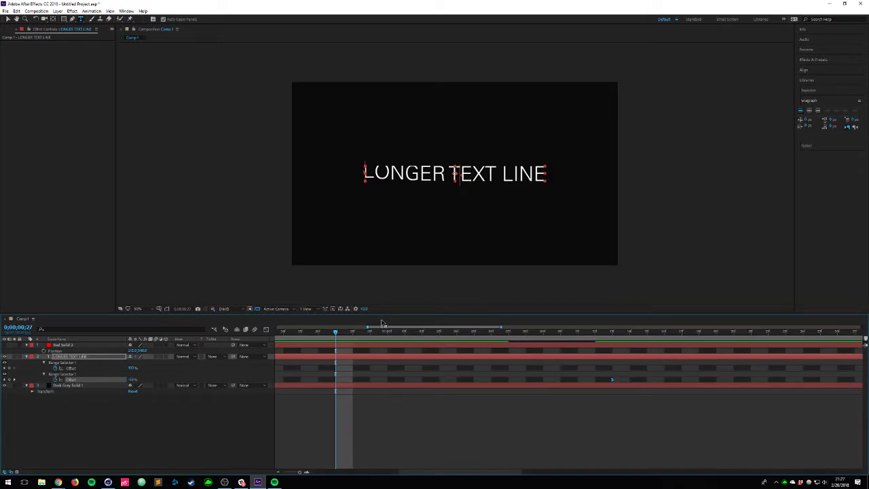
key("semicolon")
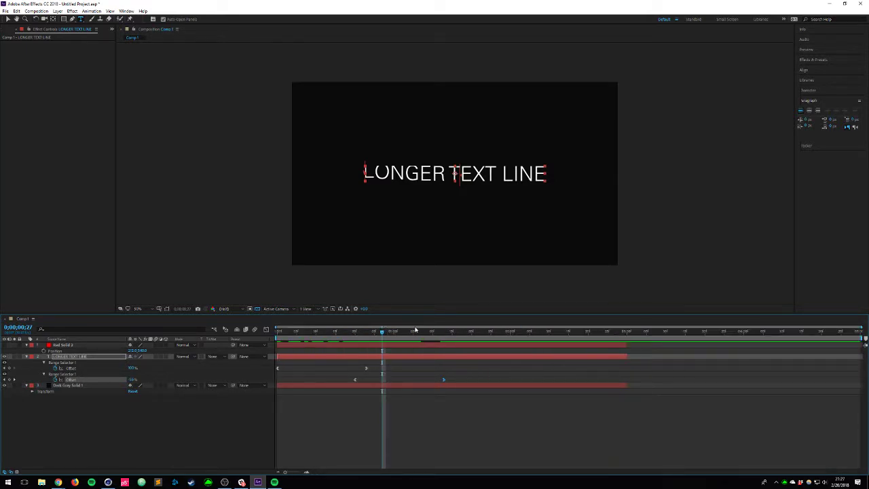
Step: Extend the out points of all layers to the end of the composition at 0;00;04;29 and deselect them
left_click_drag(414, 332, 859, 332)
key("ctrl+a")
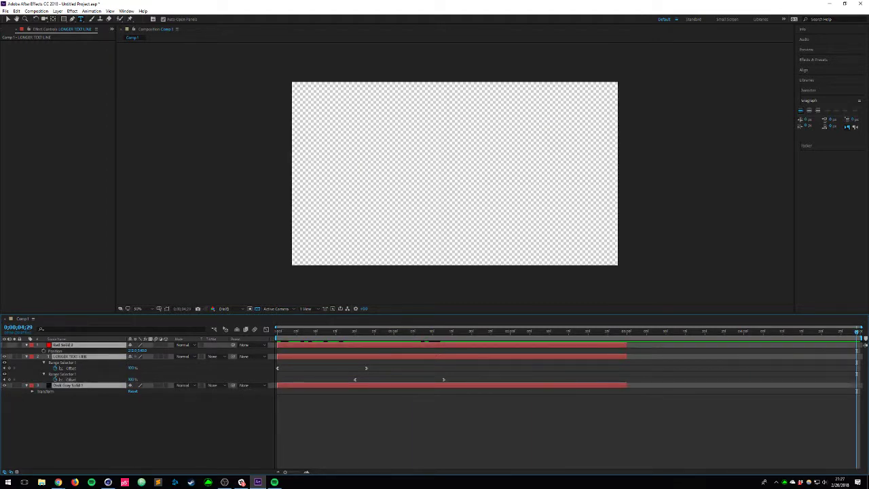
key("alt+bracketright")
left_click(476, 417)
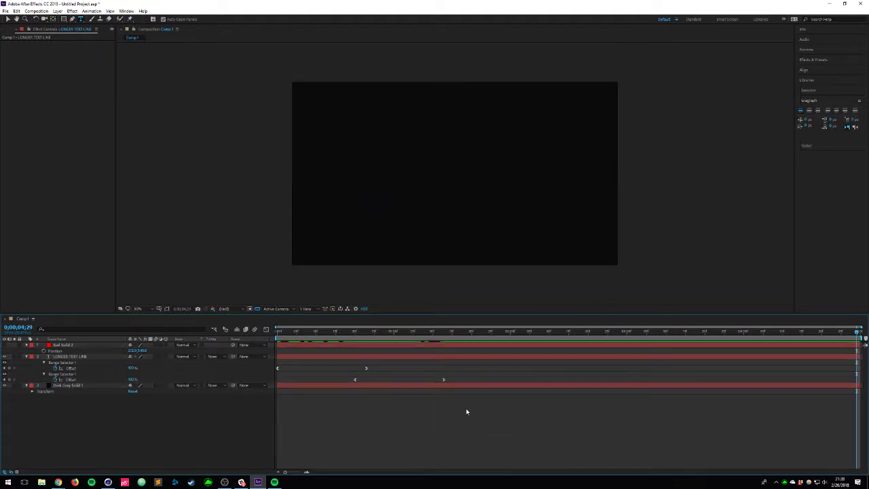
Step: Show the full text at 0;00;00;24 with the Selection tool active and widen the Effect Controls area
left_click(371, 332)
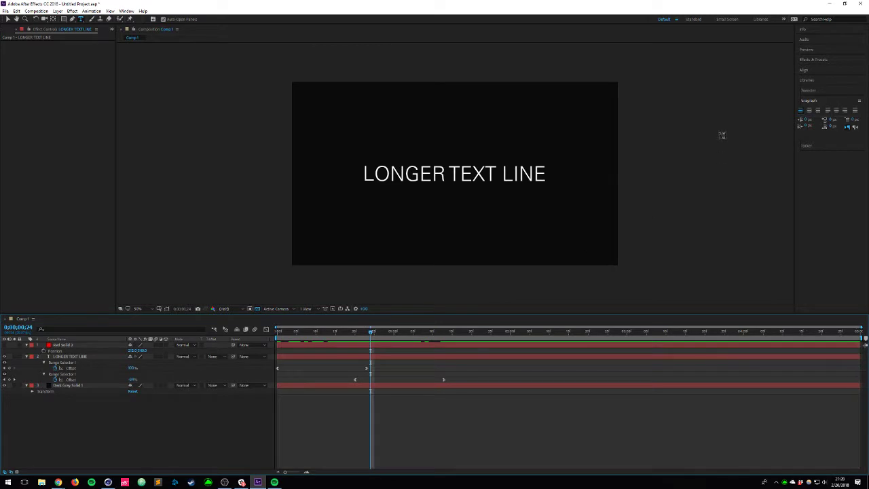
key("v")
left_click(196, 226)
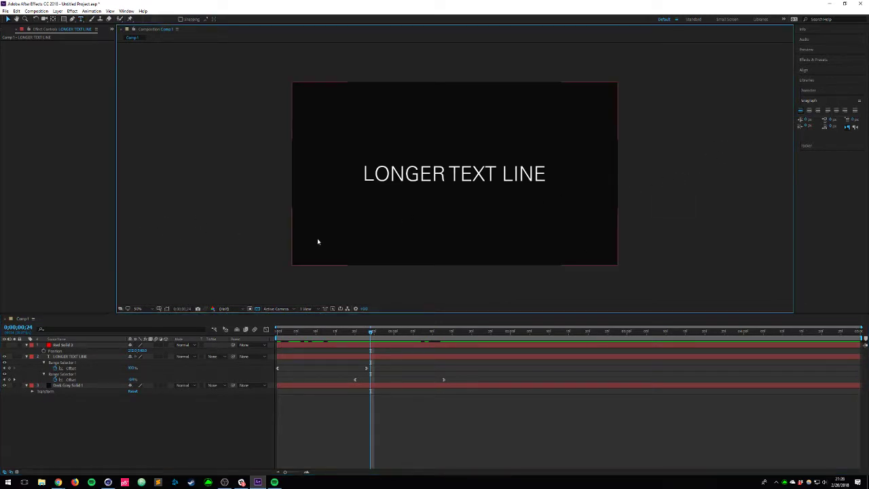
left_click_drag(115, 181, 184, 191)
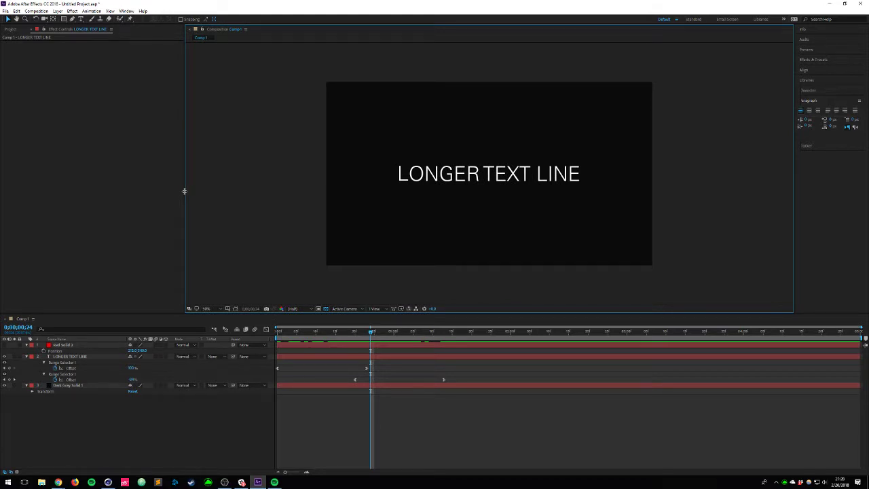
Step: Zoom the composition view out to 6.25% and set its magnification to 100%
key("comma")
key("comma")
key("comma")
key("comma")
key("comma")
key("comma")
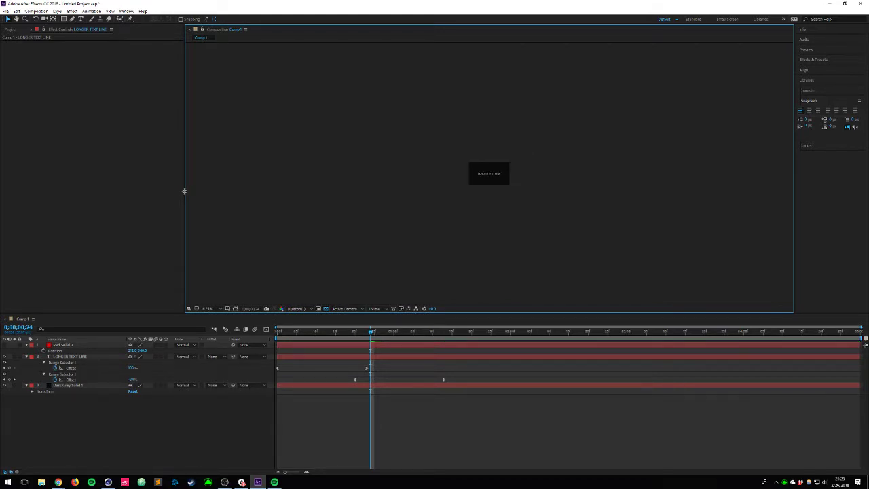
key("slash")
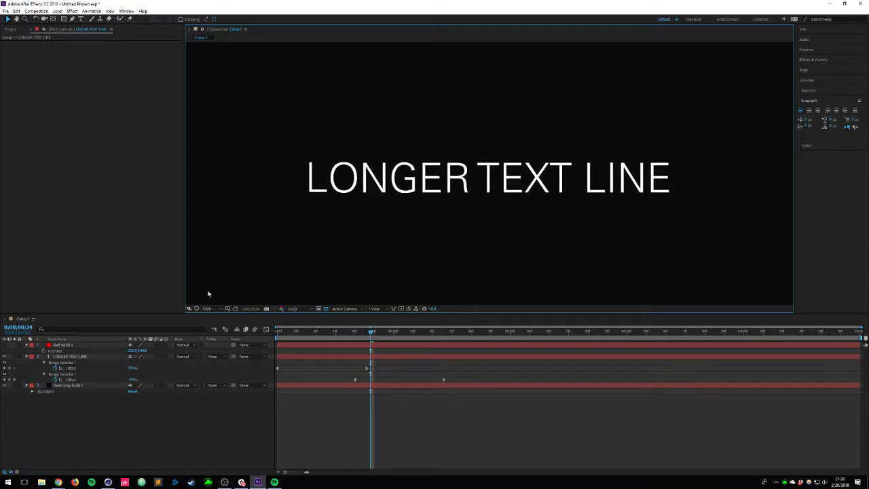
Step: Zoom the composition view out to 25% and set its magnification to Fit
key("comma")
key("comma")
key("comma")
key("comma")
key("period")
key("comma")
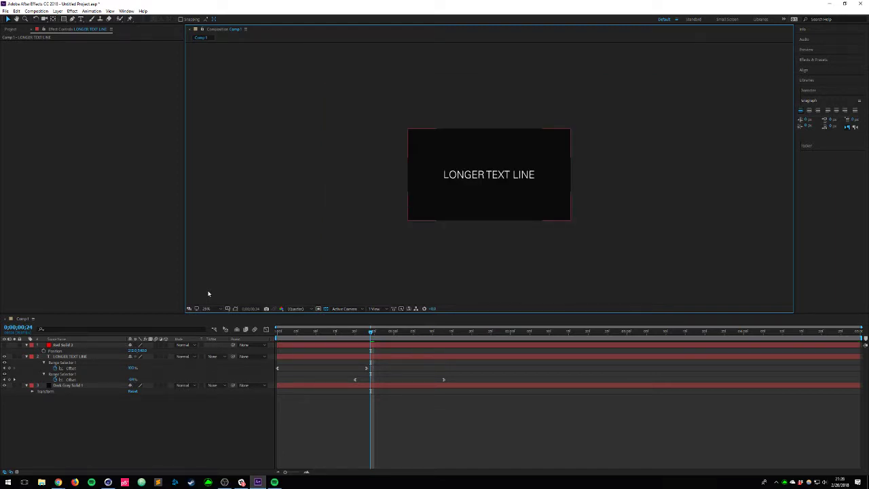
key("shift+slash")
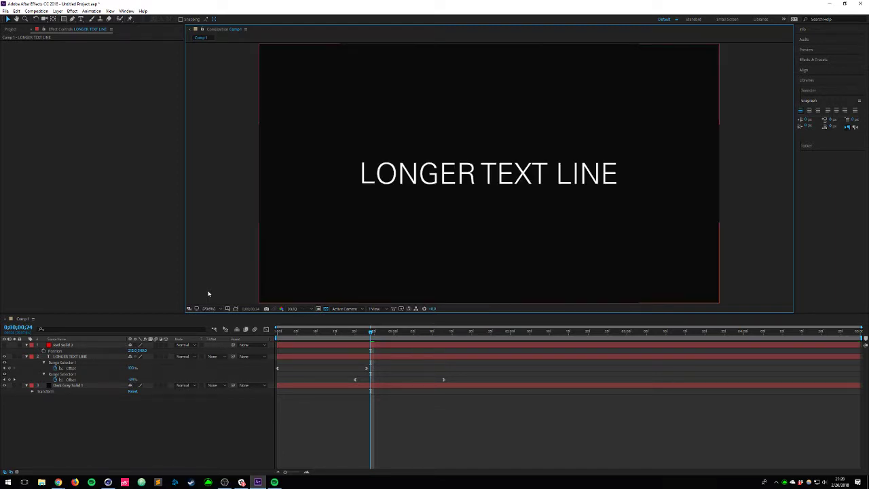
left_click(209, 308)
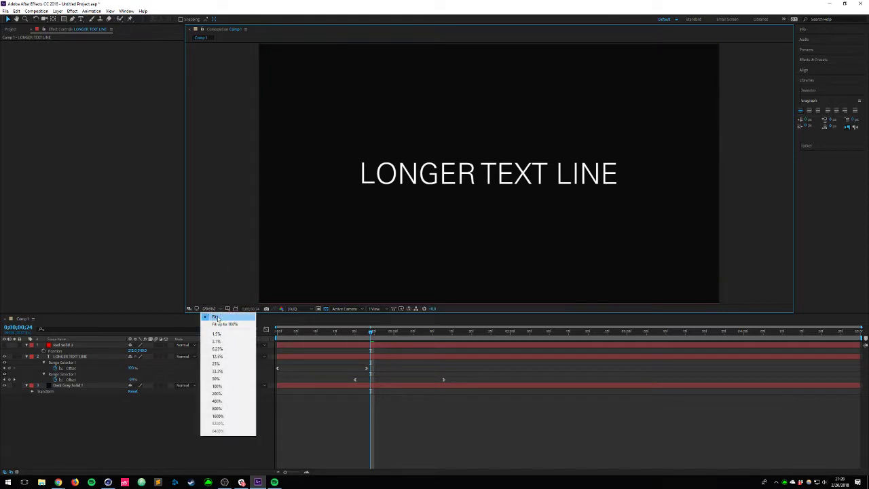
left_click(216, 317)
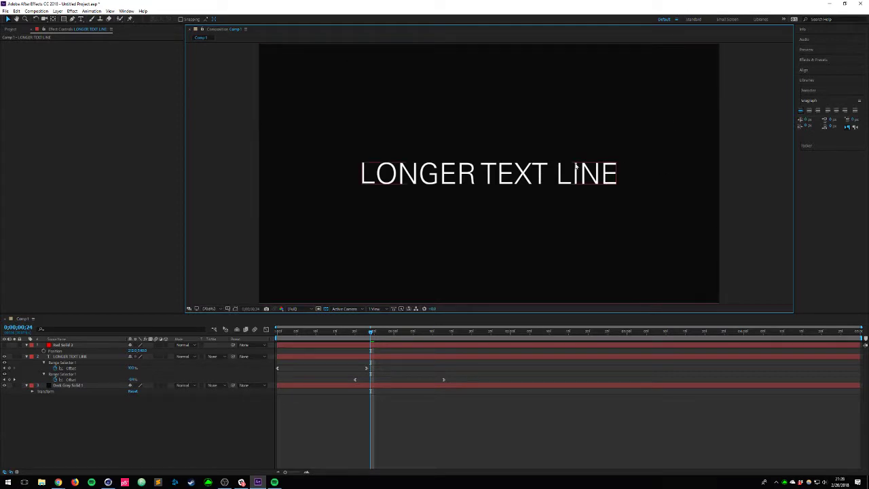
Step: Compare the composition view at 6.25%, Fit and 100% magnification, ending with Fit
scroll(575, 166, "down", 7)
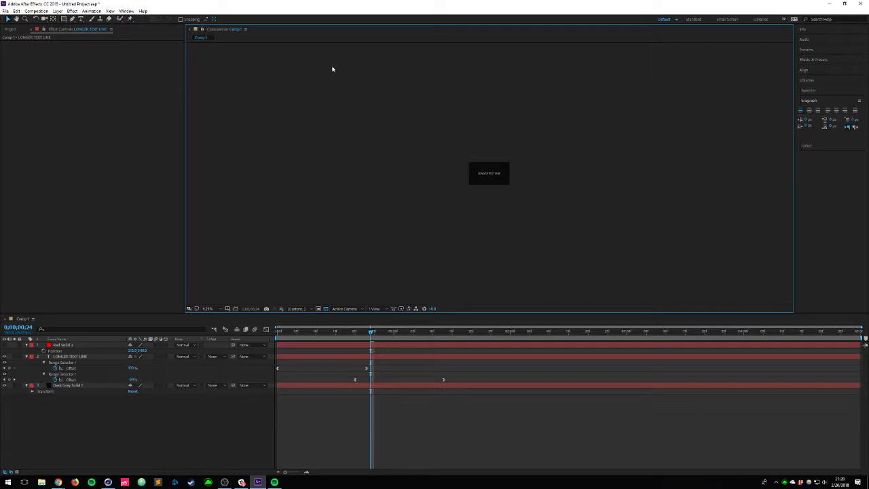
key("shift+slash")
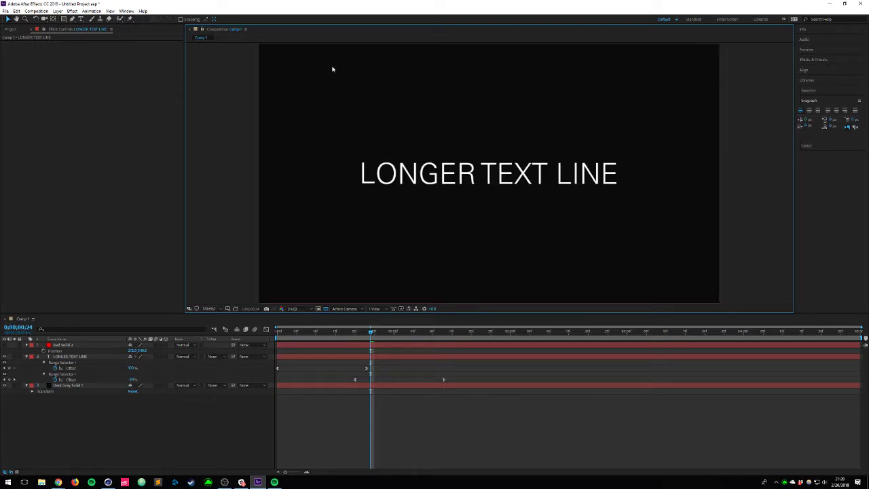
key("slash")
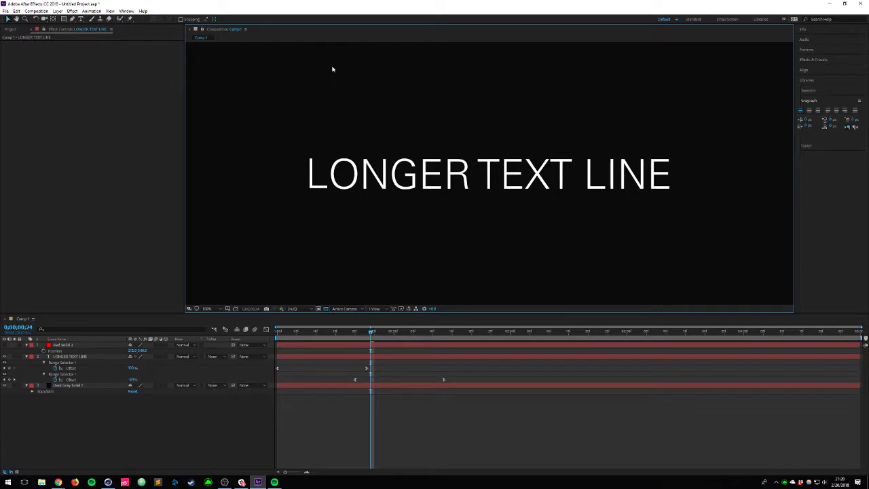
key("shift+slash")
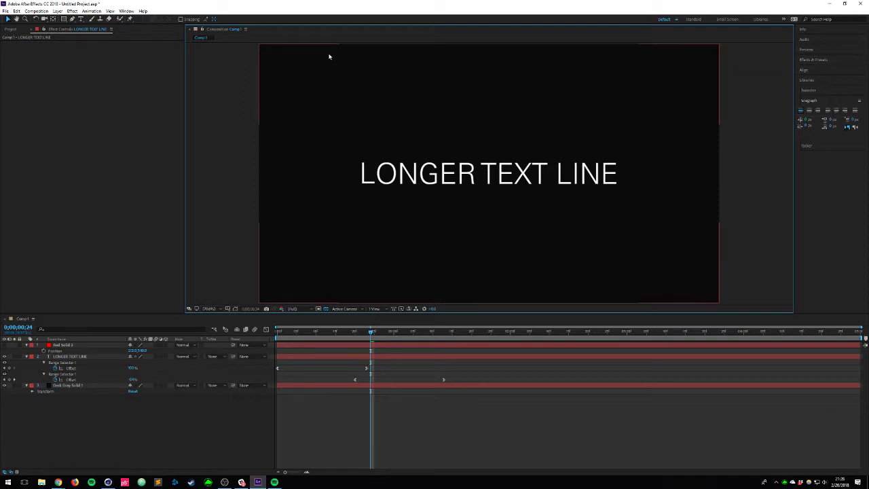
Step: Preview the text animation from the start of the composition
left_click(364, 331)
left_click_drag(361, 331, 170, 318)
key("space")
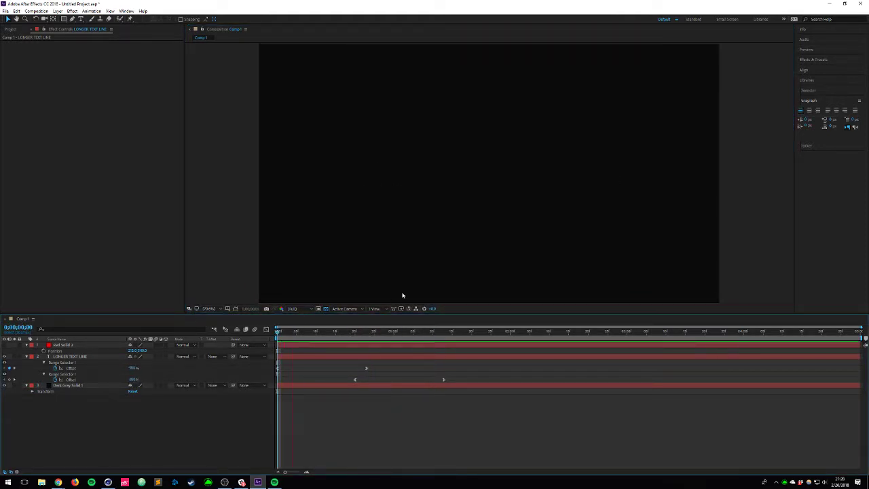
key("space")
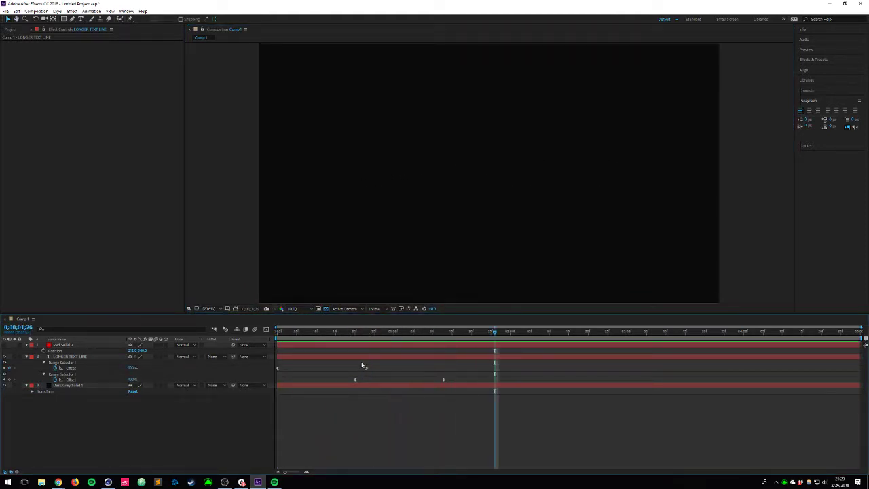
Step: Duplicate LONGER TEXT LINE, shift the copy to start at about 0;00;01;12 and preview both animations
left_click(363, 357)
key("ctrl+d")
left_click_drag(366, 356, 531, 351)
left_click(394, 332)
key("space")
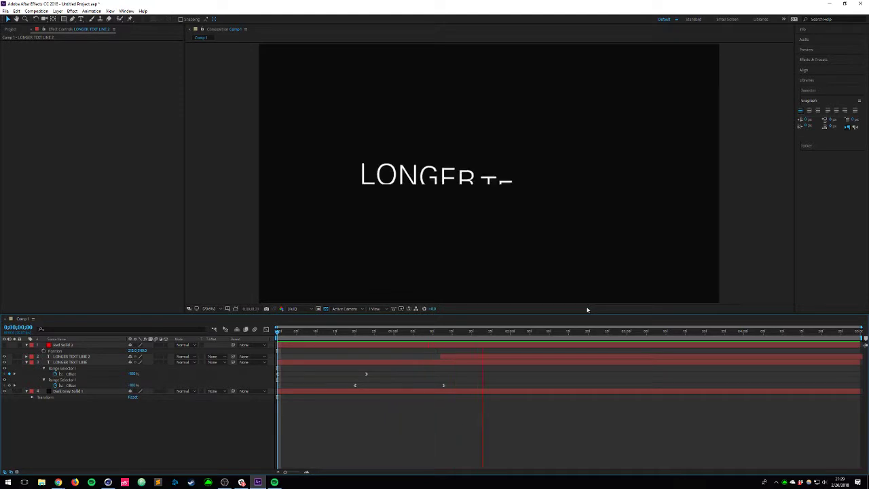
key("space")
Step: Shift the duplicate text layer earlier to start at about 0;00;00;22 and check the overlap up to 0;00;01;12
left_click(441, 331)
left_click_drag(441, 331, 396, 331)
left_click_drag(446, 356, 564, 301)
left_click(560, 303)
left_click(420, 336)
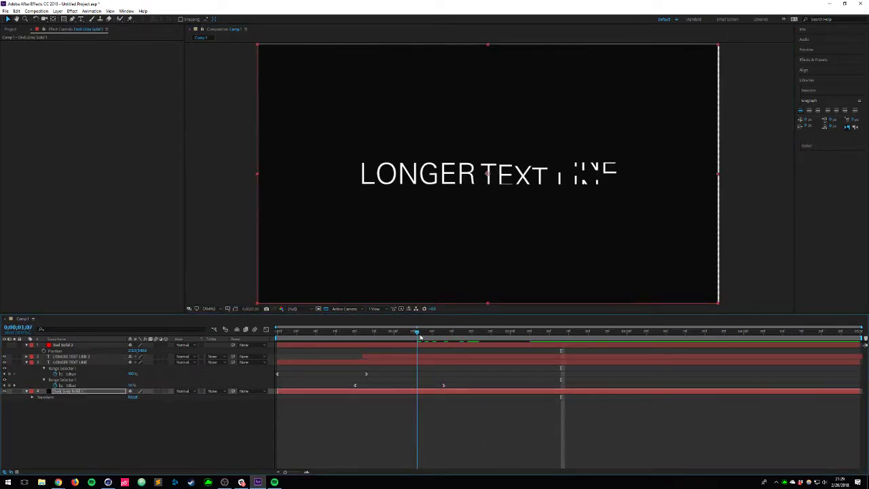
left_click_drag(419, 335, 440, 332)
Step: Replace the text of the duplicate layer with SECOND LINE
left_click(395, 358)
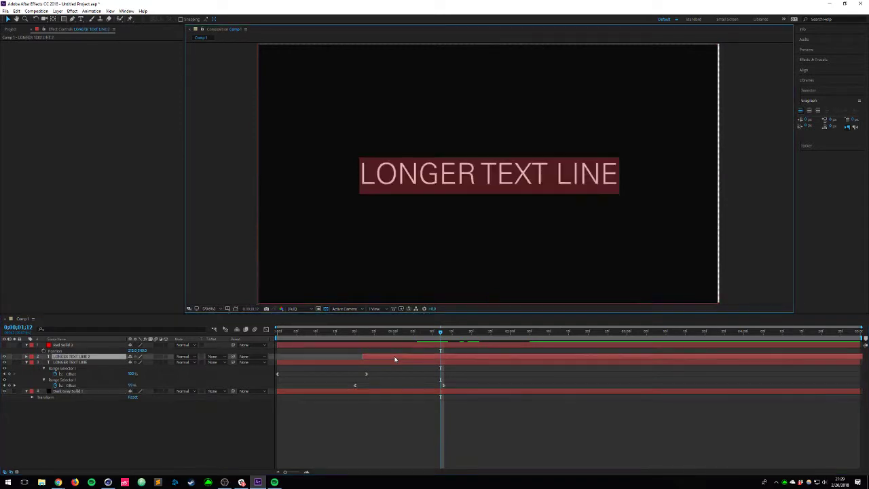
key("ctrl+t")
type("SE")
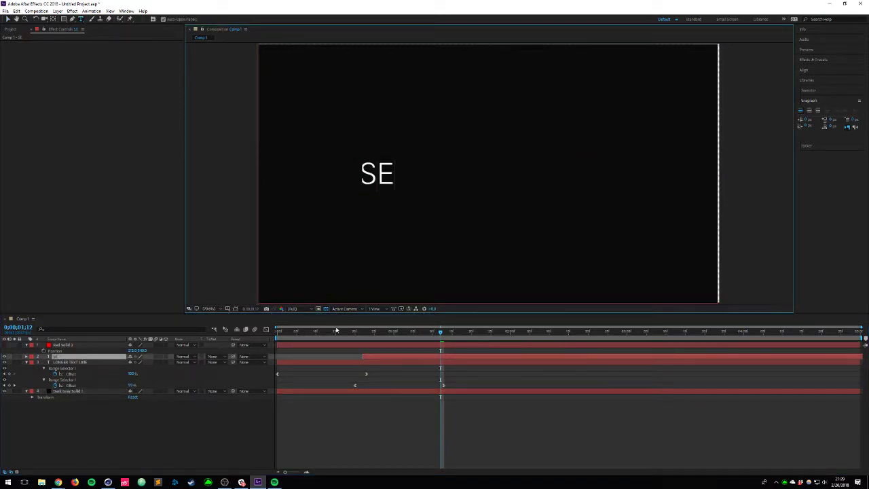
type("COND LINE")
key("KP_Enter")
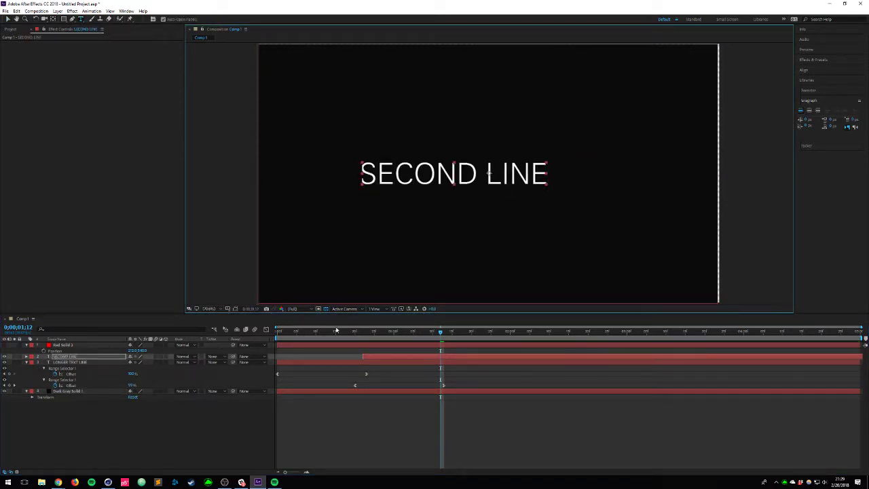
Step: Center SECOND LINE and Dark Gray Solid 1 in the composition and return to the start of the timeline
key("ctrl+Home")
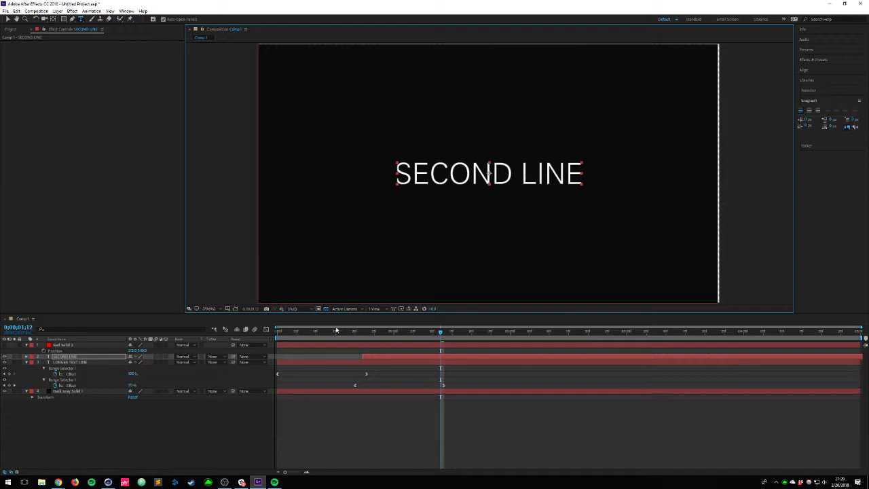
left_click(74, 394)
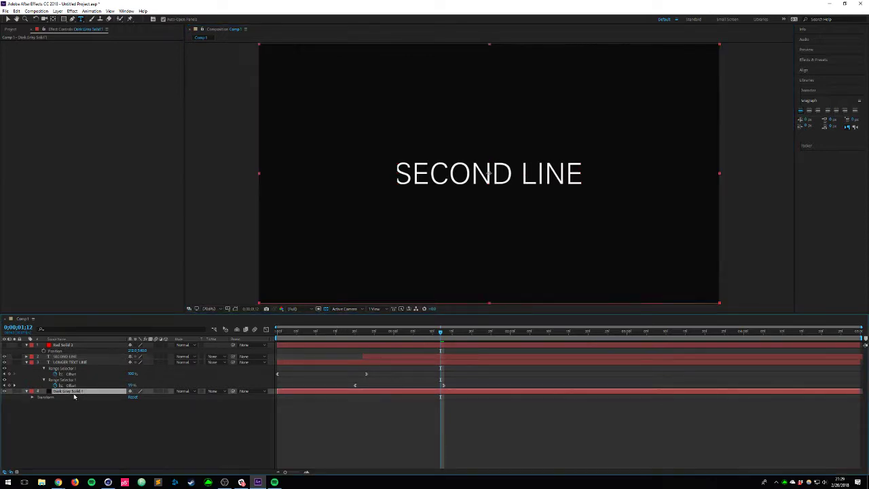
left_click_drag(298, 332, 208, 333)
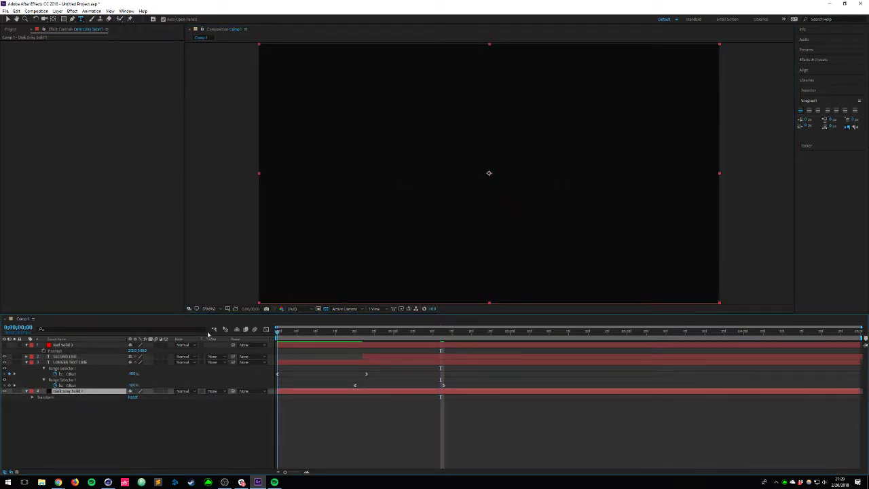
Step: Preview the overlapping LONGER TEXT LINE and SECOND LINE animations from the start of the composition
key("space")
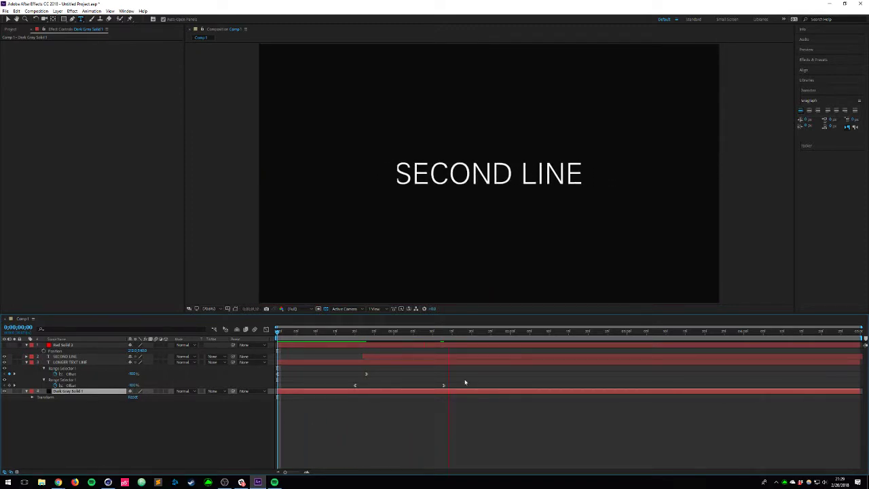
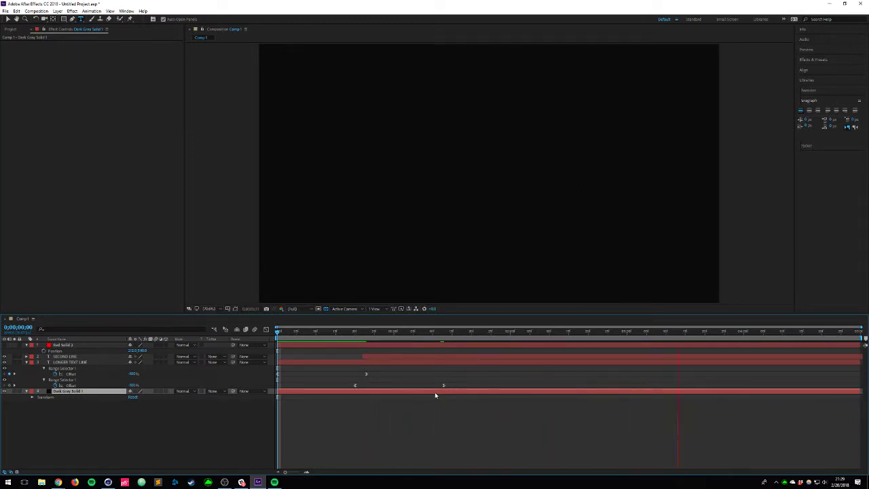
key("space")
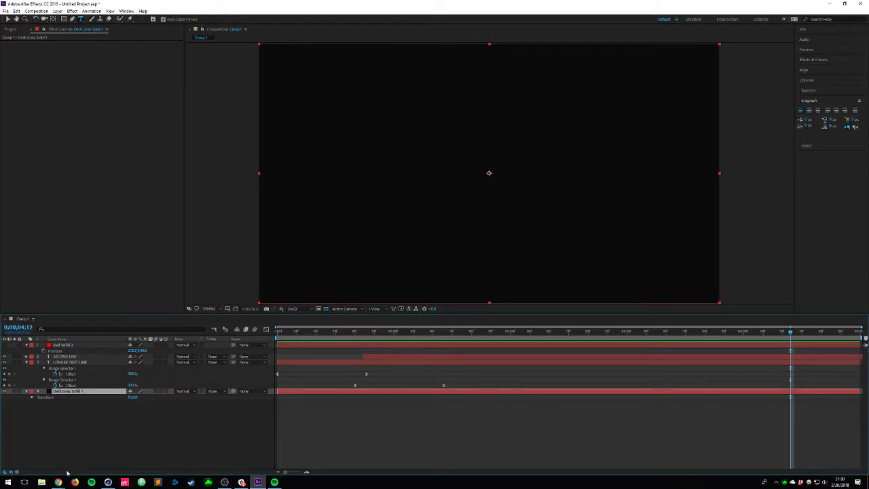
Step: Switch to Chrome and try to open motionscipt.com in a new tab
mouse_move(58, 482)
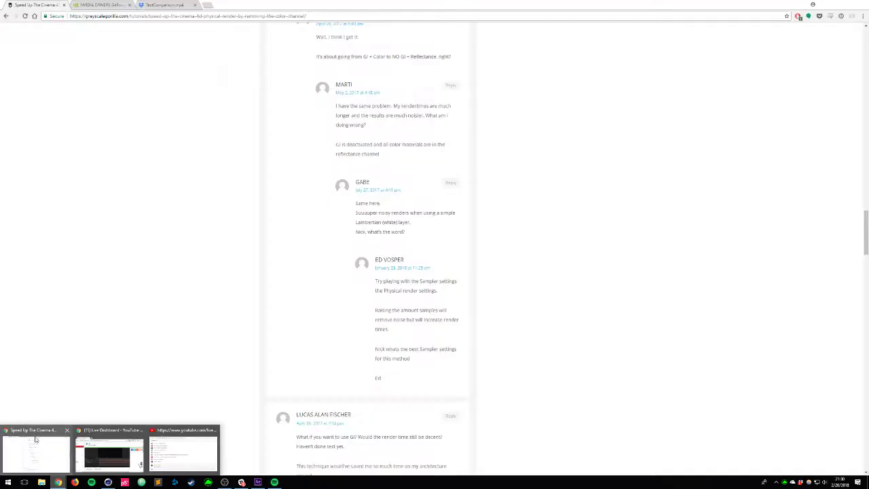
left_click(45, 442)
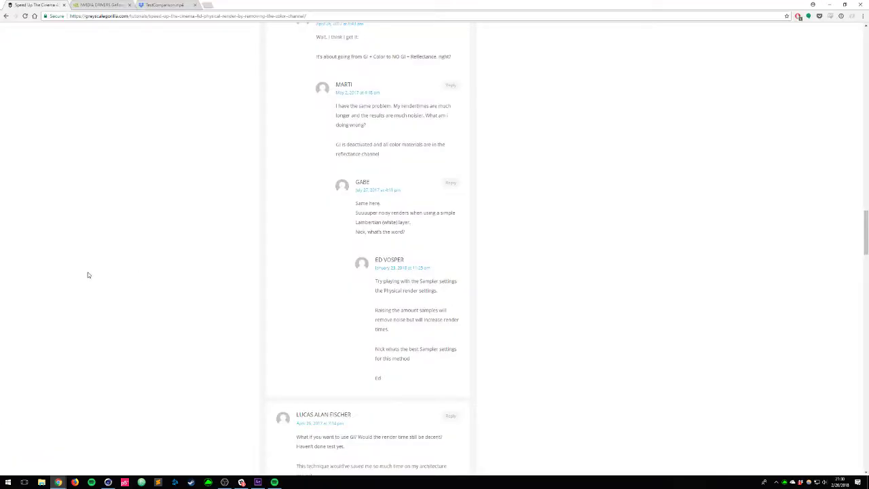
key("ctrl+t")
type("m")
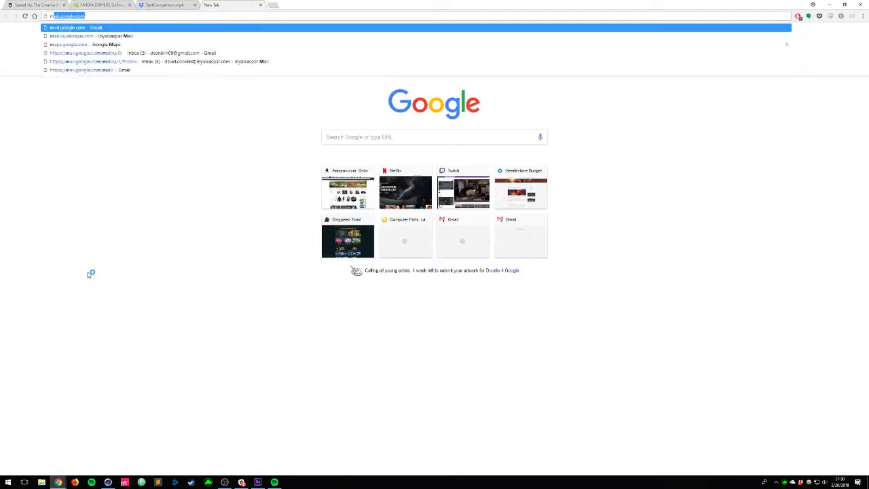
type("otionsc")
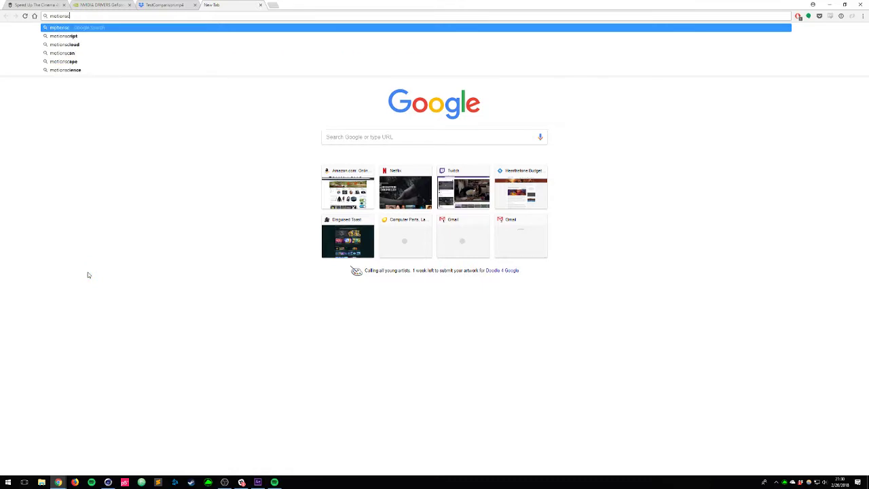
type("ipt.com")
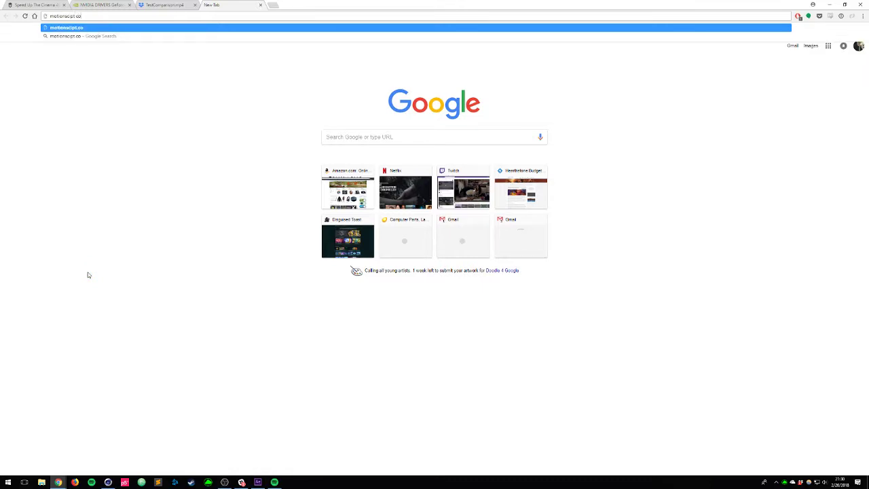
key("Return")
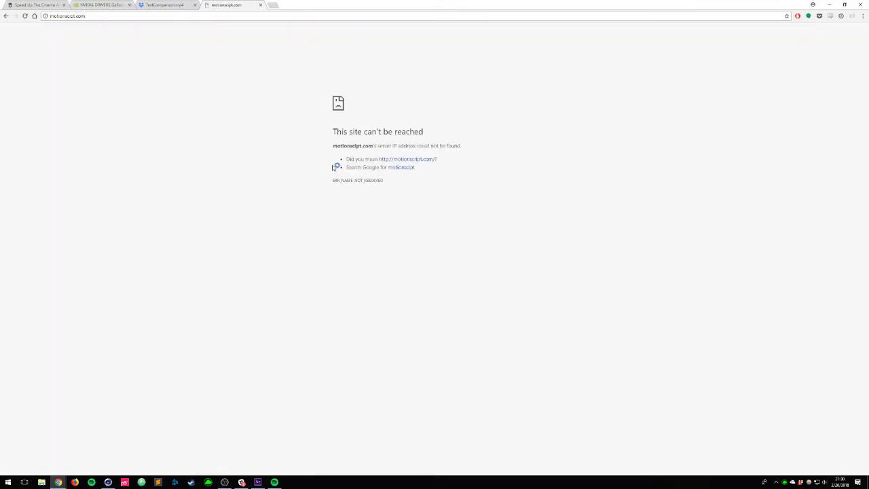
Step: Search Google for motionscipt and open the MotionScript.com main page
left_click(150, 16)
type("motionscipt")
key("Return")
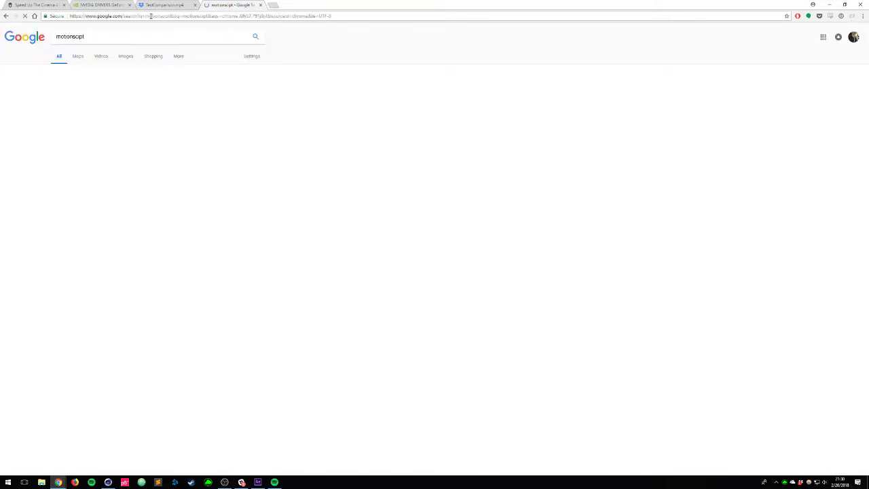
left_click_drag(55, 92, 97, 91)
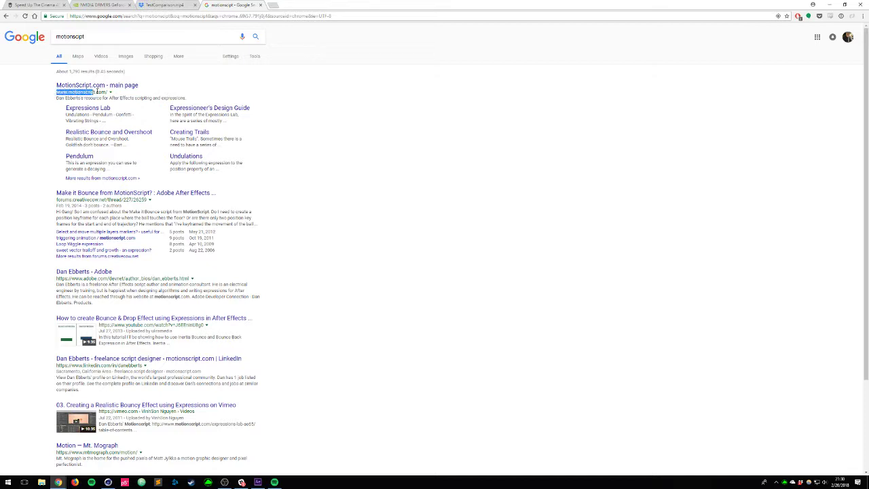
left_click(97, 85)
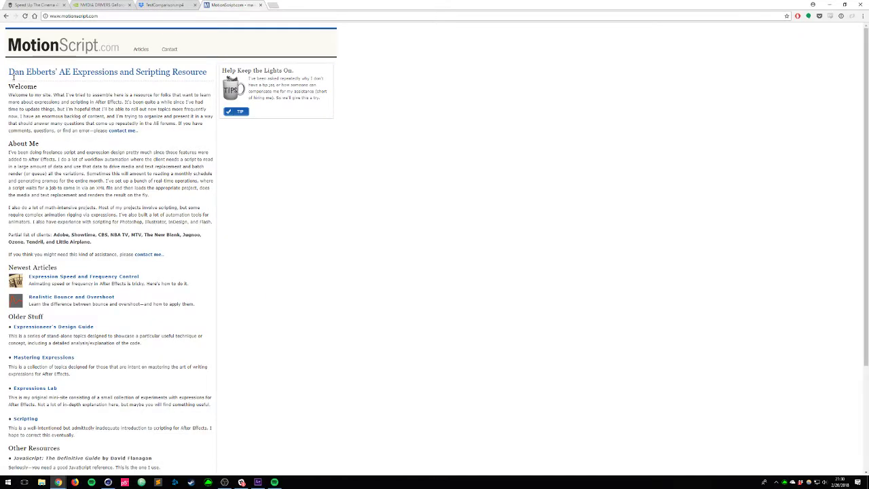
Step: Look over the MotionScript.com main page and open the Realistic Bounce and Overshoot article
left_click_drag(5, 77, 62, 67)
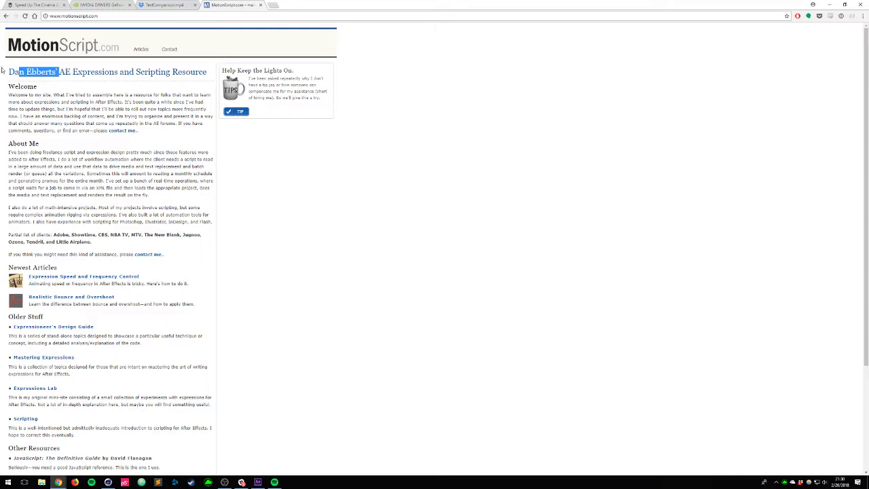
left_click_drag(3, 71, 192, 72)
left_click(166, 83)
scroll(131, 175, "down", 1)
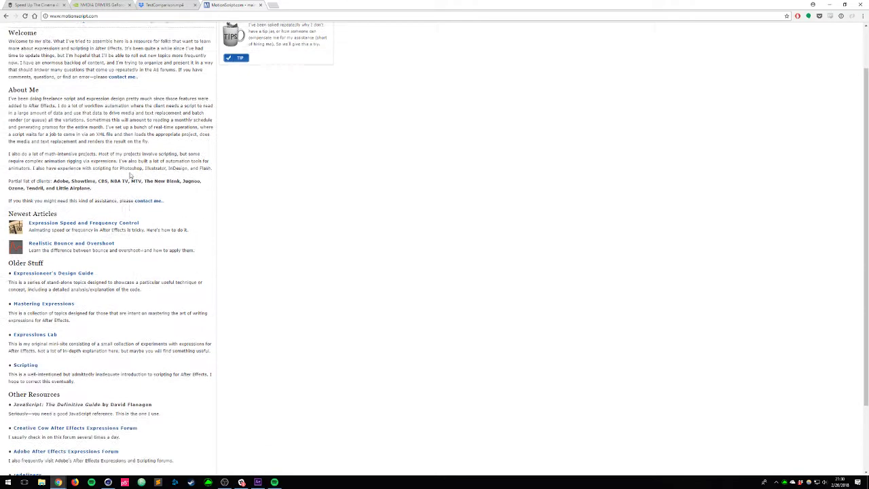
scroll(130, 175, "down", 2)
left_click(75, 158)
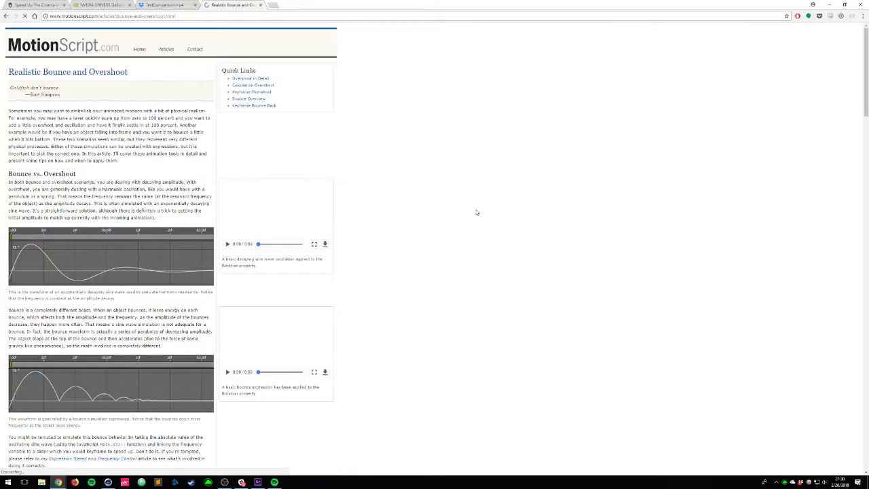
Step: Examine the article's text animator expressions and play the random text scaling and 3D character rotation examples
scroll(330, 209, "down", 12)
scroll(331, 209, "down", 5)
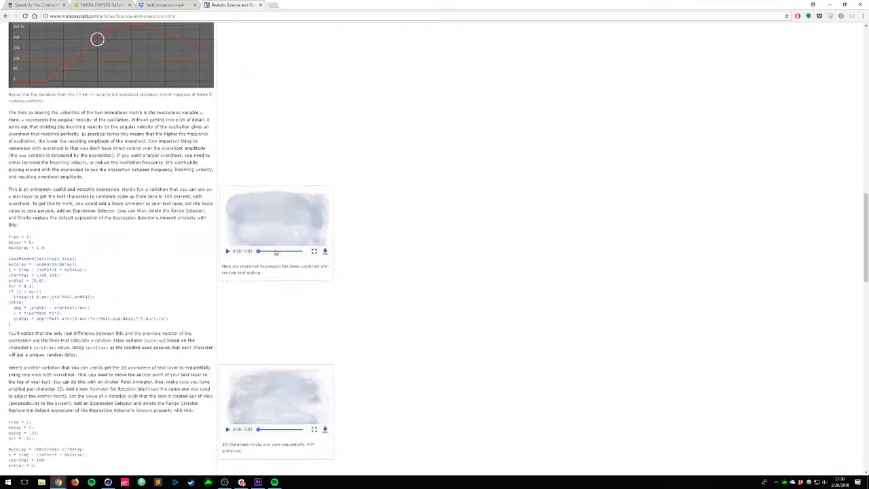
left_click(227, 250)
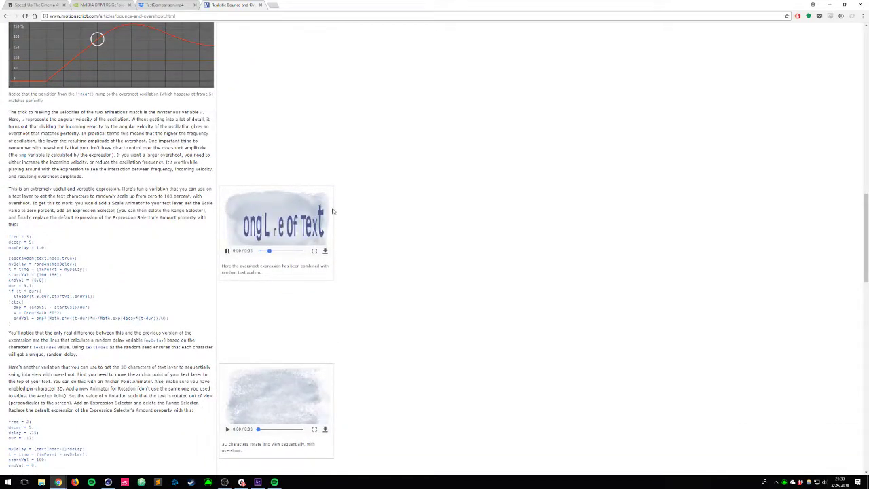
left_click(241, 391)
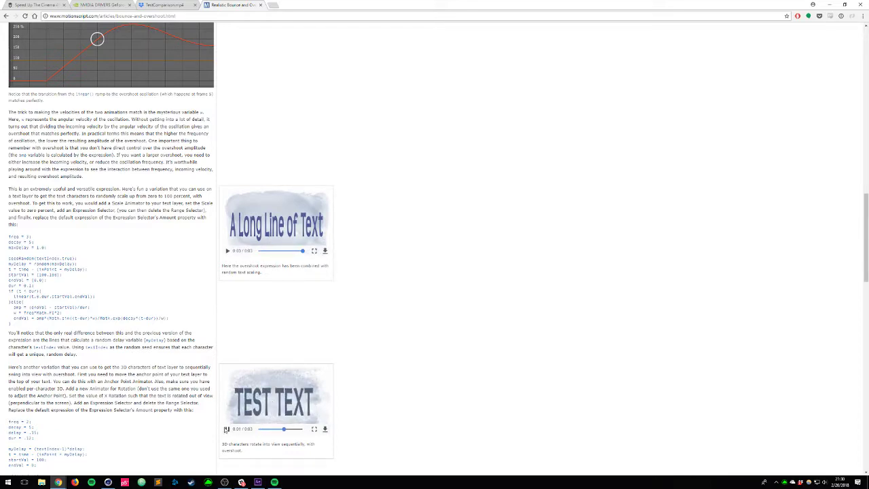
left_click(228, 430)
scroll(59, 276, "down", 6)
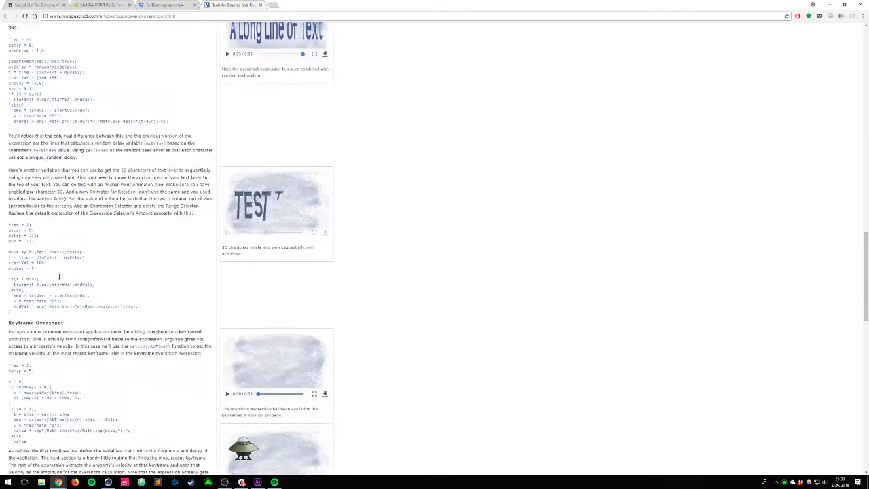
scroll(60, 271, "up", 3)
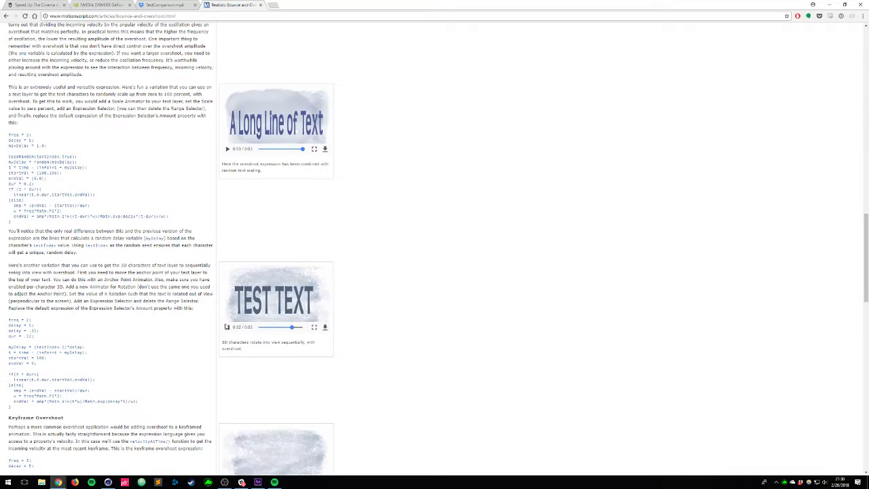
left_click(291, 266)
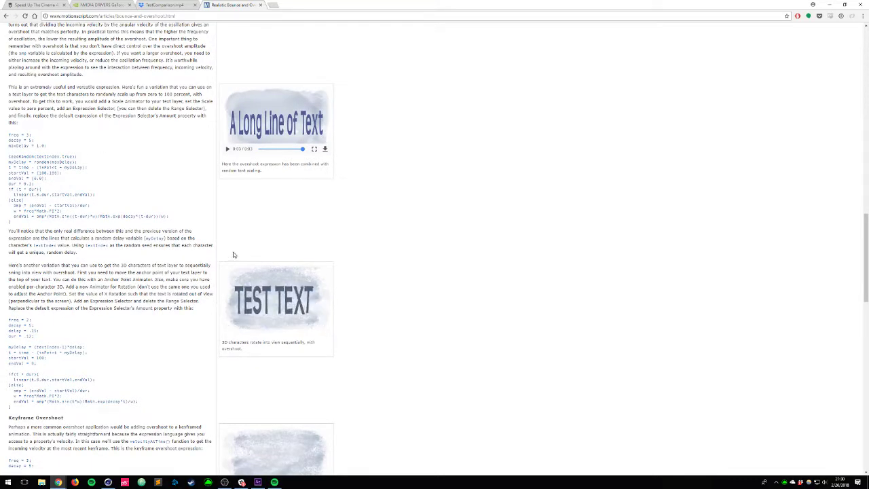
Step: Return to After Effects and delete the SECOND LINE and LONGER TEXT LINE layers, with the playhead at 0;00;00;23
key("alt+Tab")
left_click(59, 363)
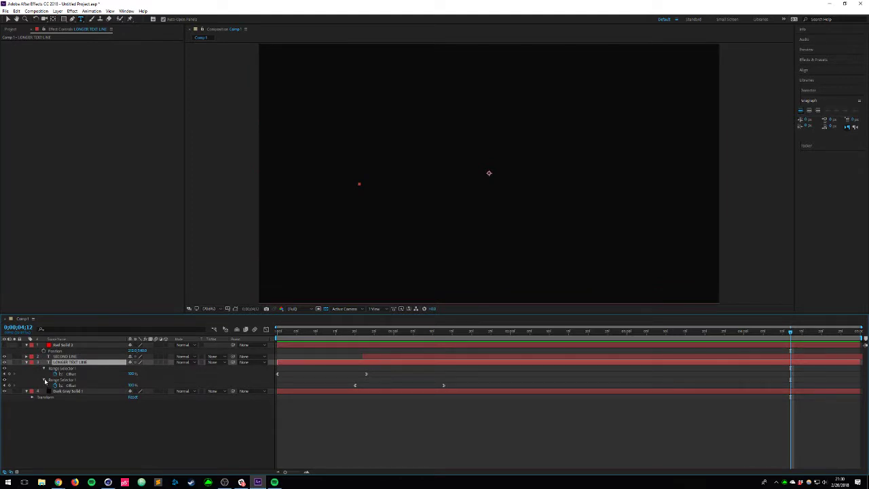
left_click(60, 357)
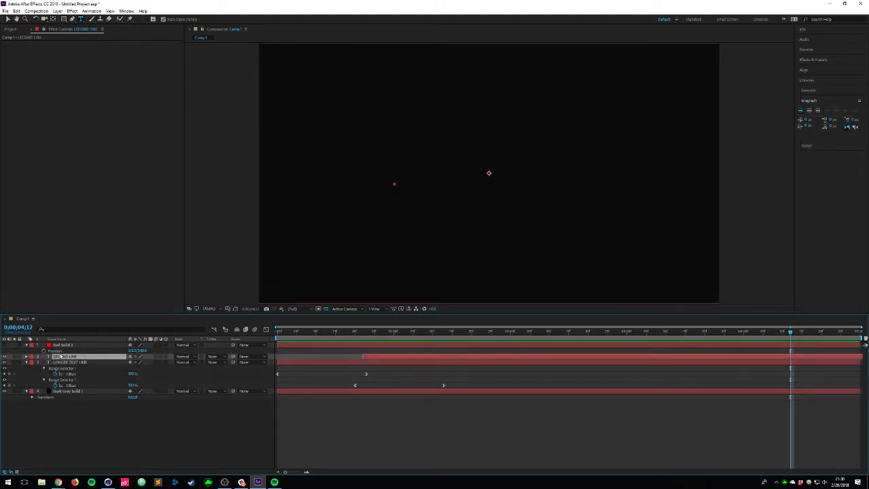
key("Delete")
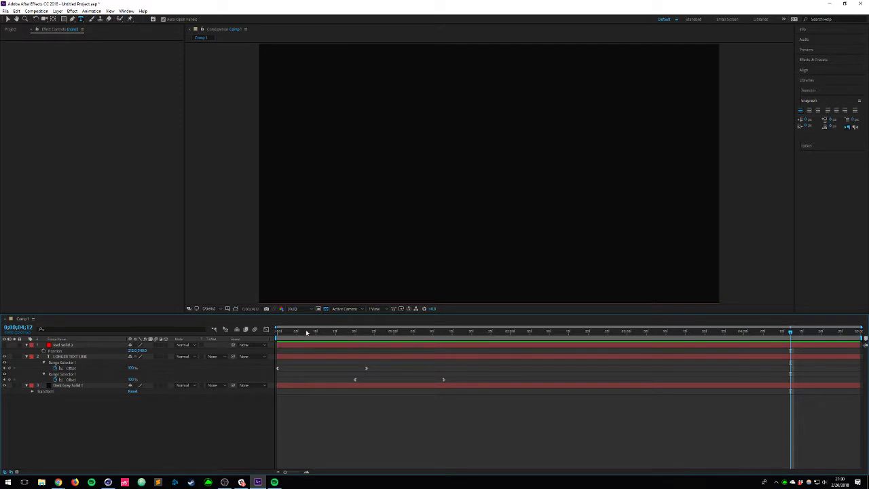
left_click_drag(306, 332, 367, 332)
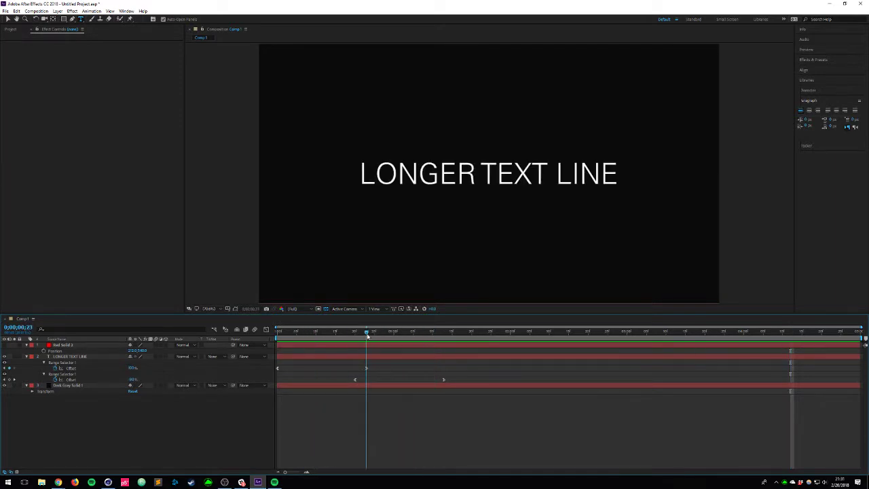
left_click(85, 358)
key("Delete")
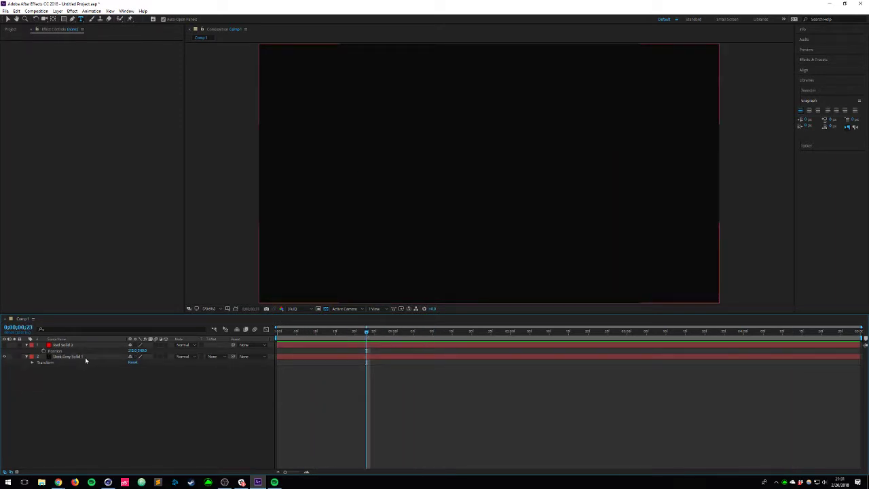
Step: Create a new text layer reading NEW TYPE
key("ctrl+alt+shift+t")
type("N")
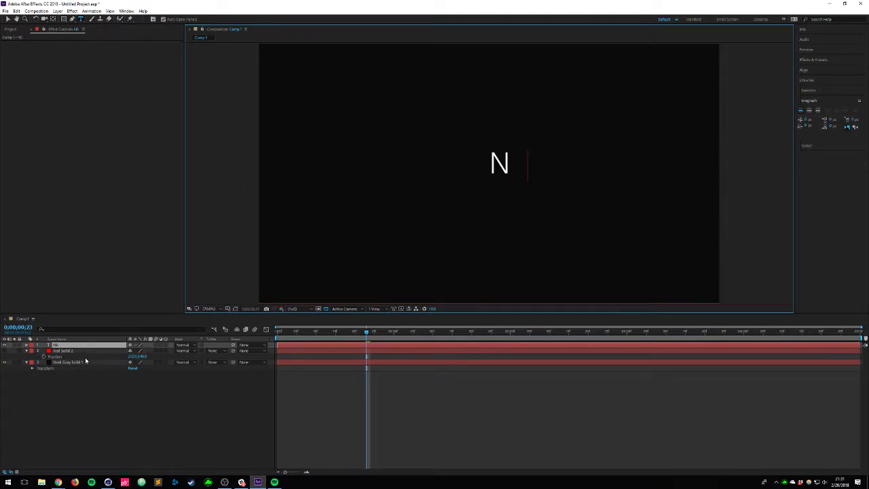
type("EW TY{E")
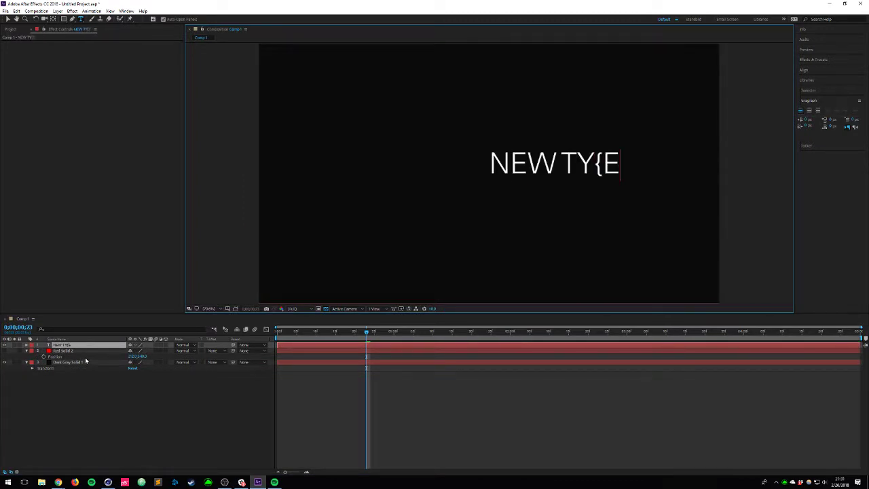
key("BackSpace")
key("BackSpace")
type("PE")
key("KP_Enter")
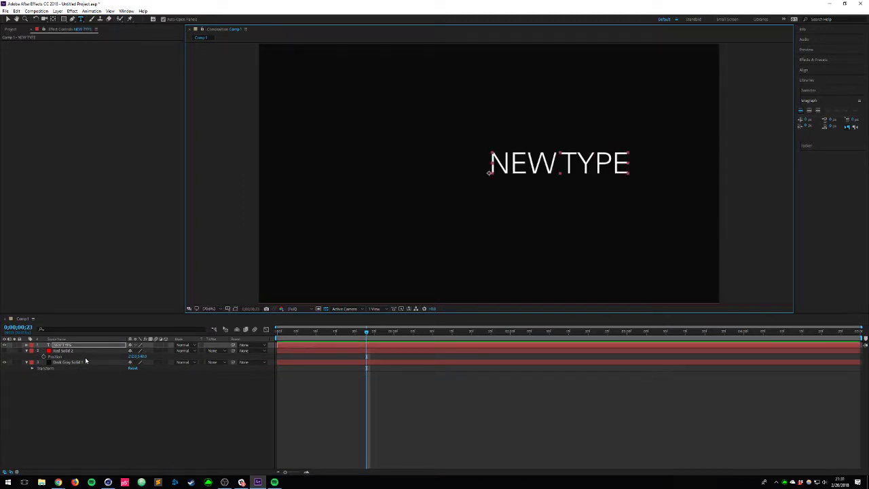
Step: Center NEW TYPE in the composition and set its paragraph alignment to centered
key("ctrl+shift+c")
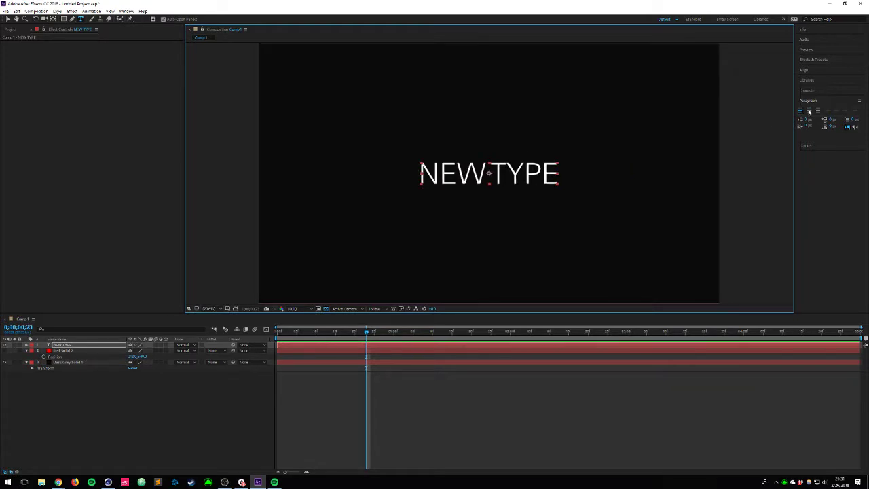
left_click(808, 112)
key("ctrl+z")
Step: Add a Position animator to NEW TYPE and offset the text downward by about 355 pixels
left_click(61, 346)
left_click(26, 346)
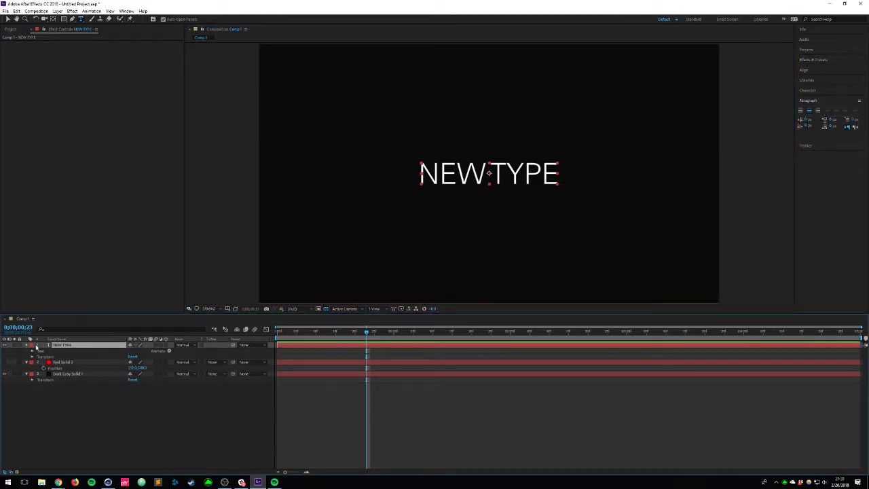
left_click(32, 351)
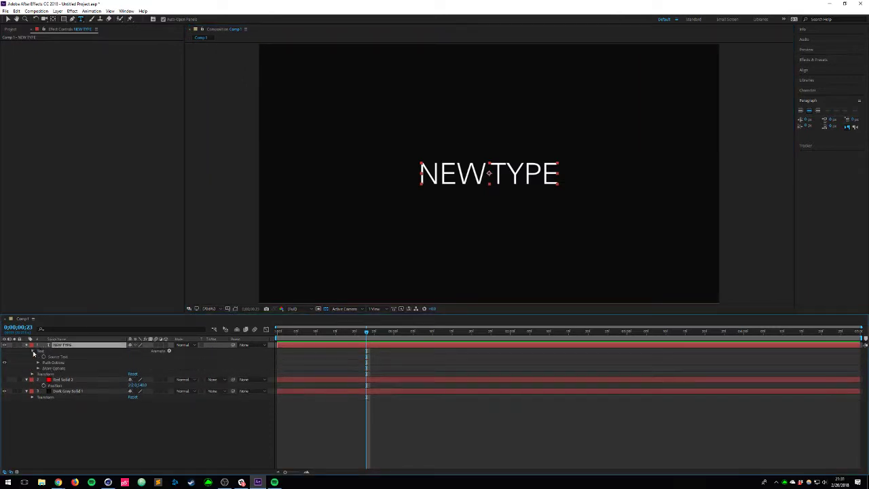
left_click(169, 351)
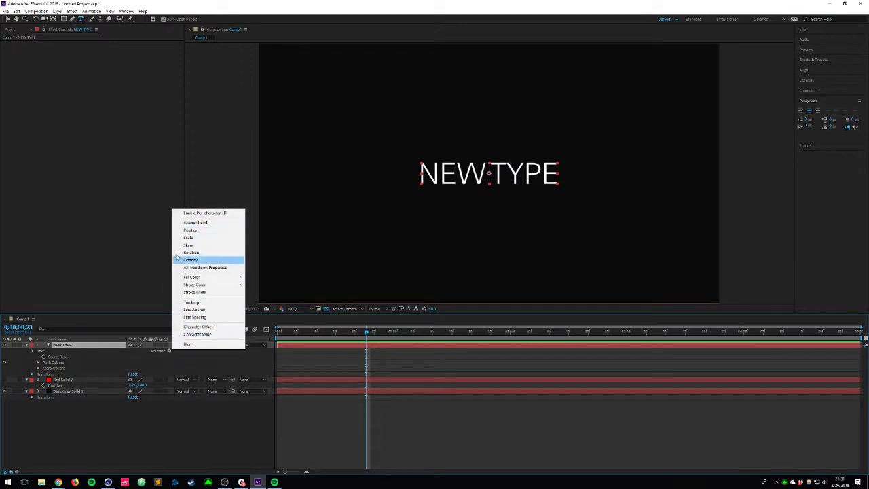
left_click(187, 229)
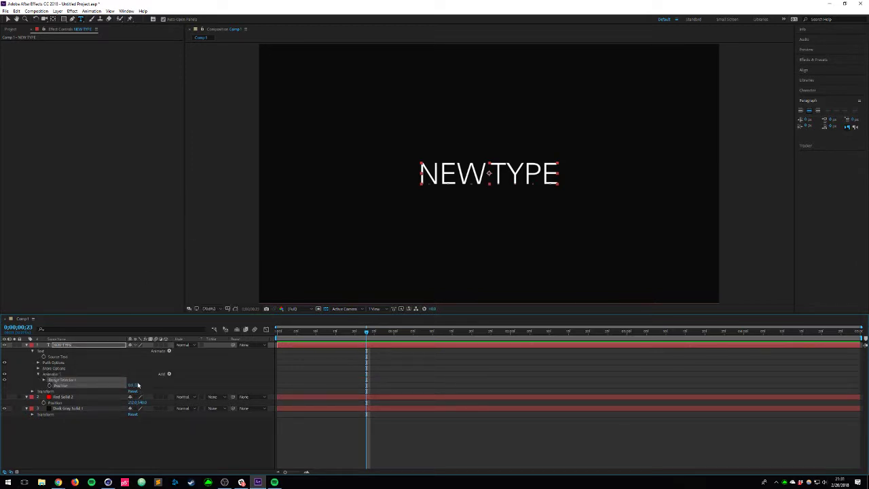
left_click_drag(137, 385, 253, 397)
left_click(250, 397)
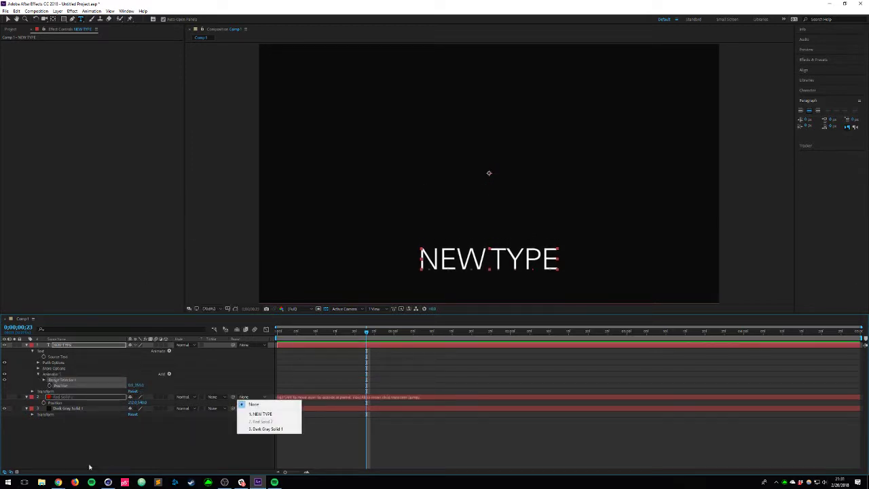
Step: Delete the Range Selector from the Position animator of NEW TYPE
left_click(86, 439)
left_click(47, 374)
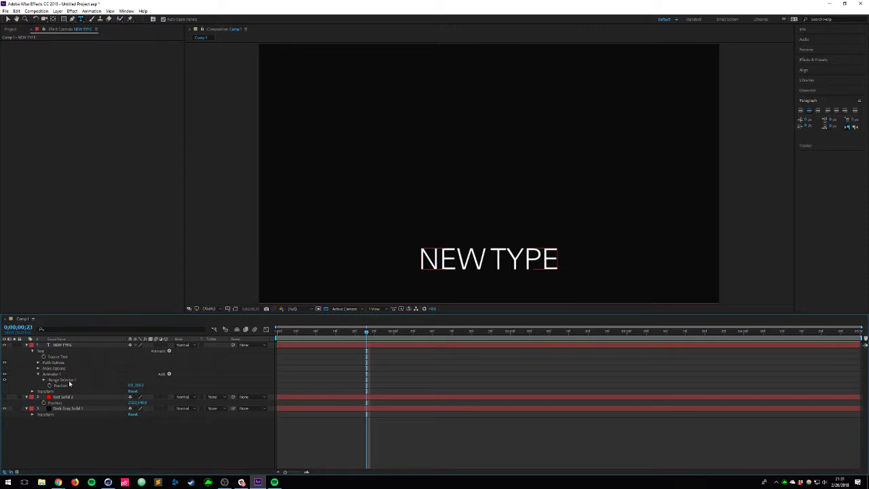
left_click(69, 382)
key("Delete")
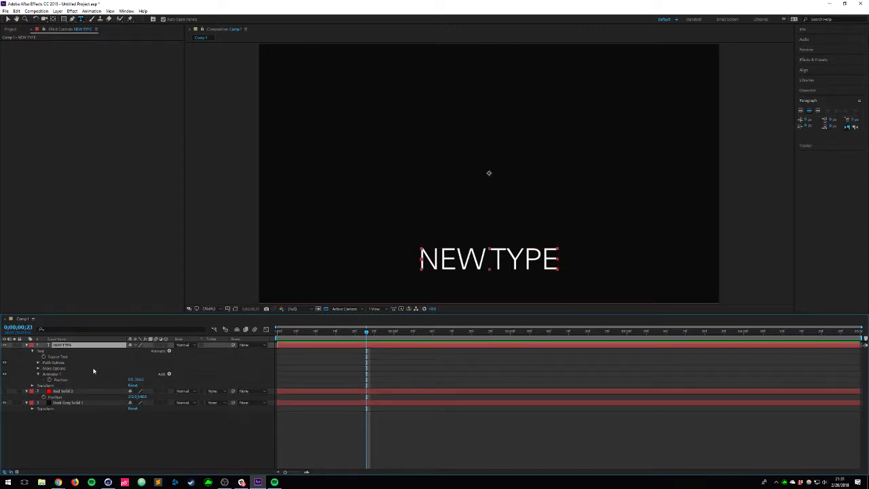
left_click_drag(139, 379, 115, 379)
key("ctrl+z")
Step: Add a Wiggly selector to Animator 1 of NEW TYPE and expand its properties
left_click(54, 375)
left_click(167, 374)
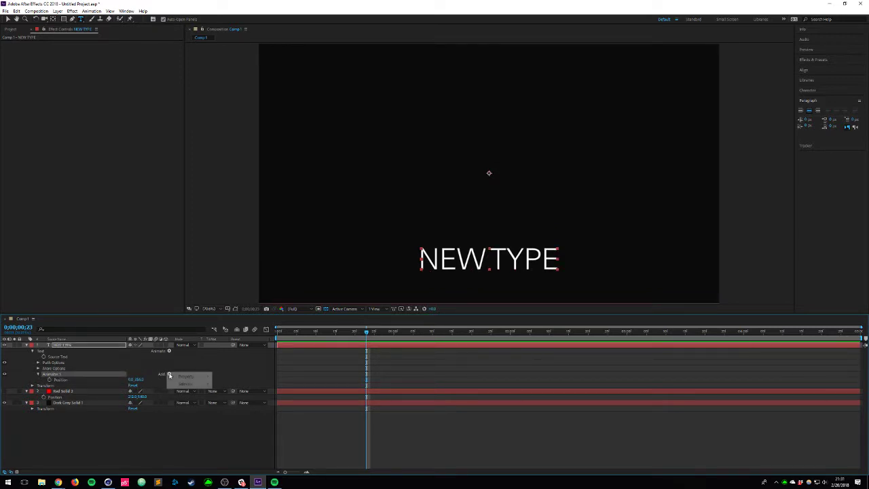
mouse_move(186, 387)
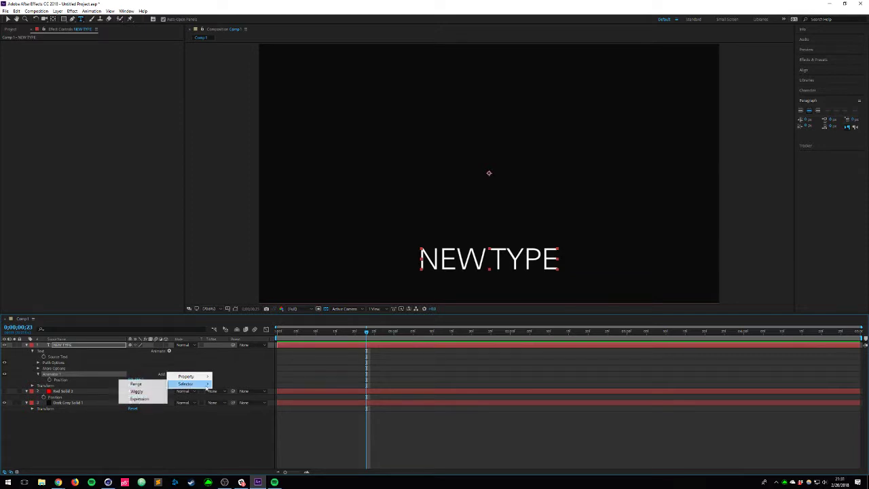
left_click(137, 392)
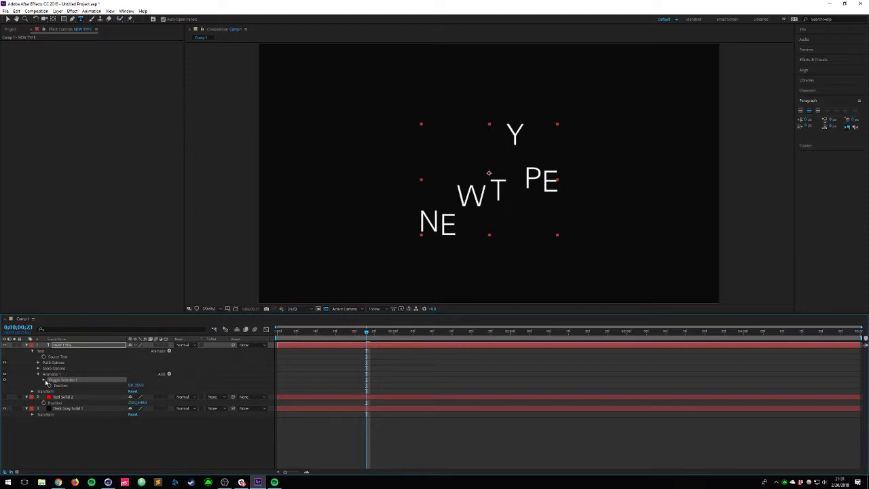
left_click(44, 379)
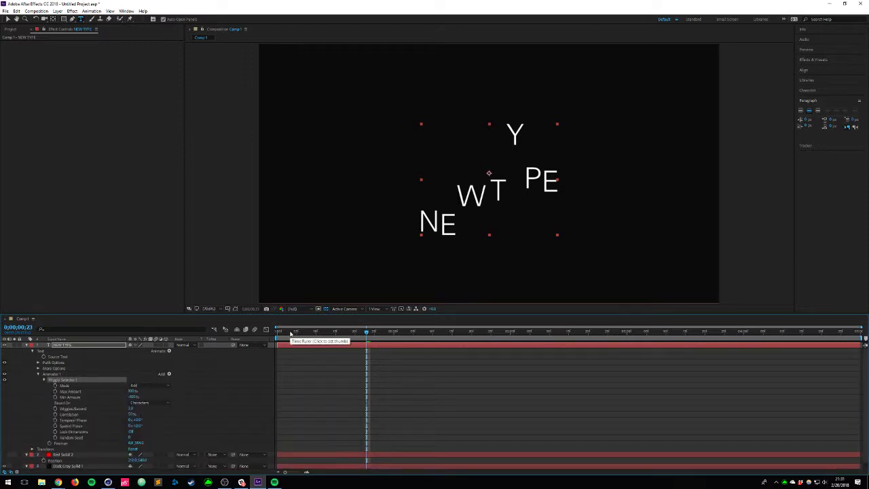
Step: Preview the wiggling letters from the start of the composition
left_click_drag(291, 333, 145, 333)
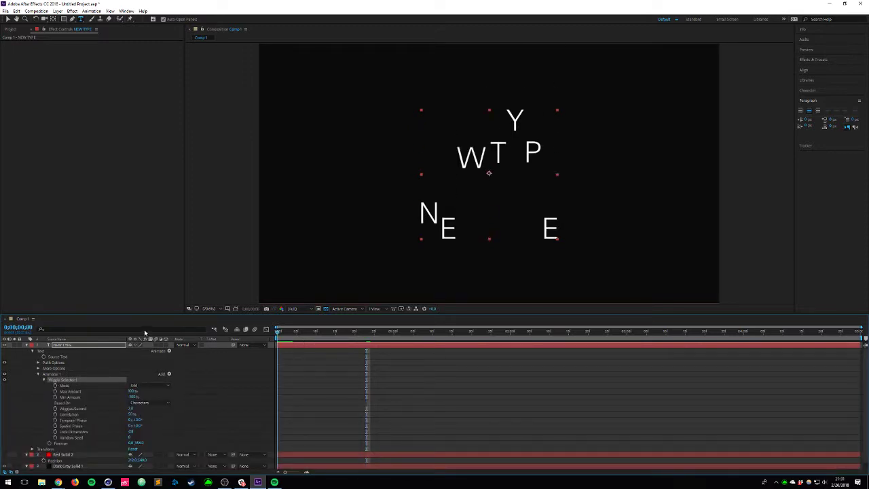
key("space")
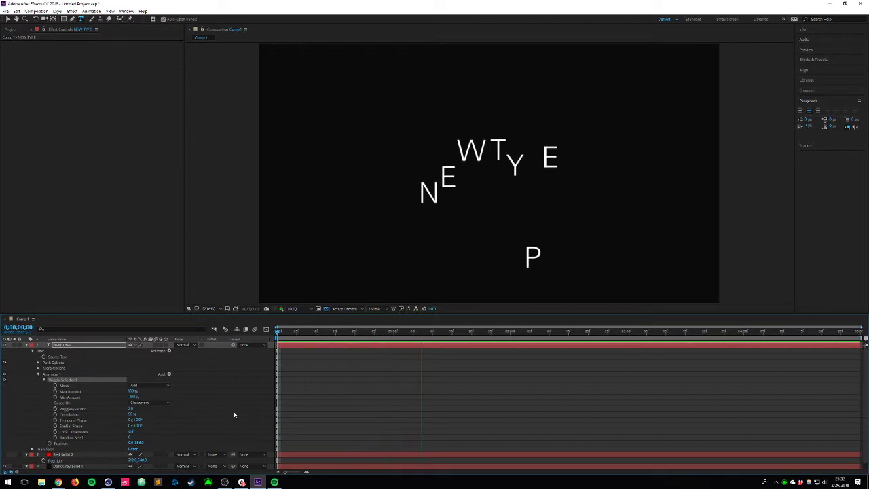
key("space")
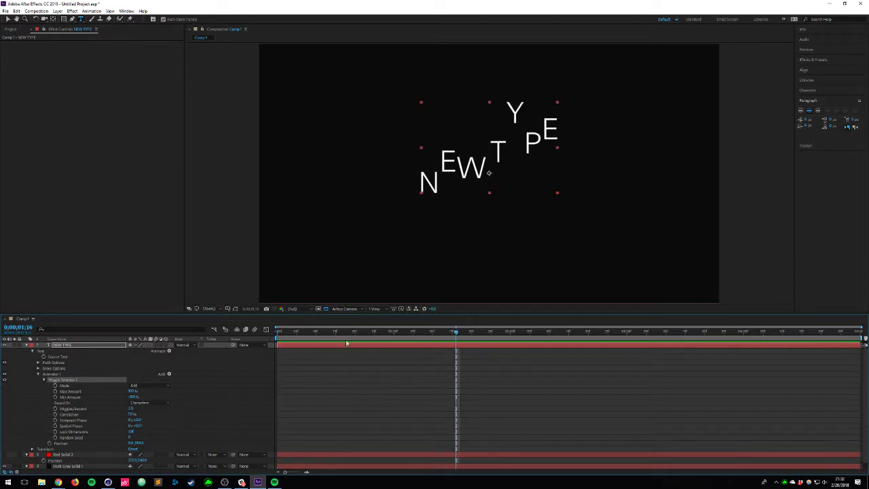
Step: Keyframe the wiggle's Max and Min Amount at 0;00;00;00, set both to 0% at 0;00;02;00, and preview
left_click_drag(347, 333, 221, 327)
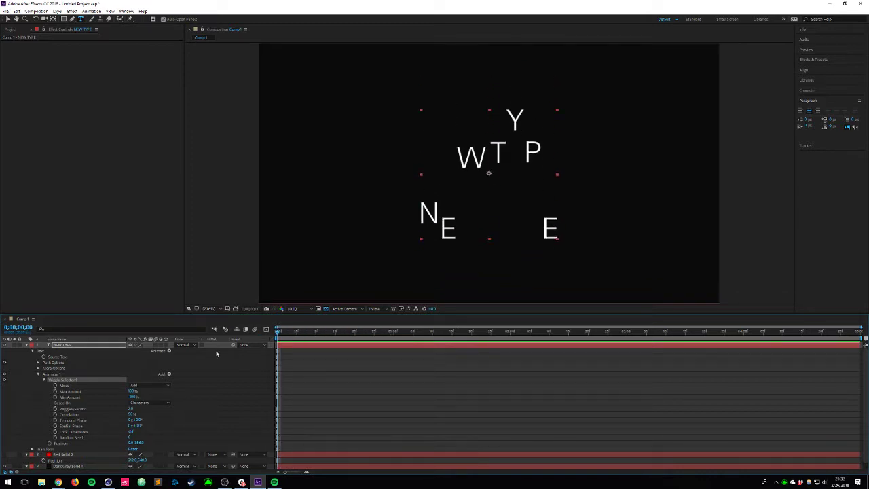
left_click(55, 391)
left_click(55, 397)
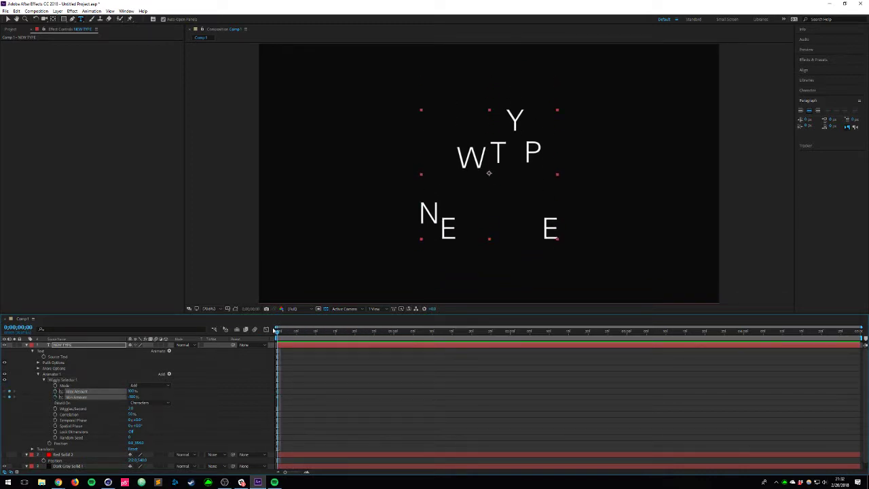
left_click_drag(277, 330, 510, 330)
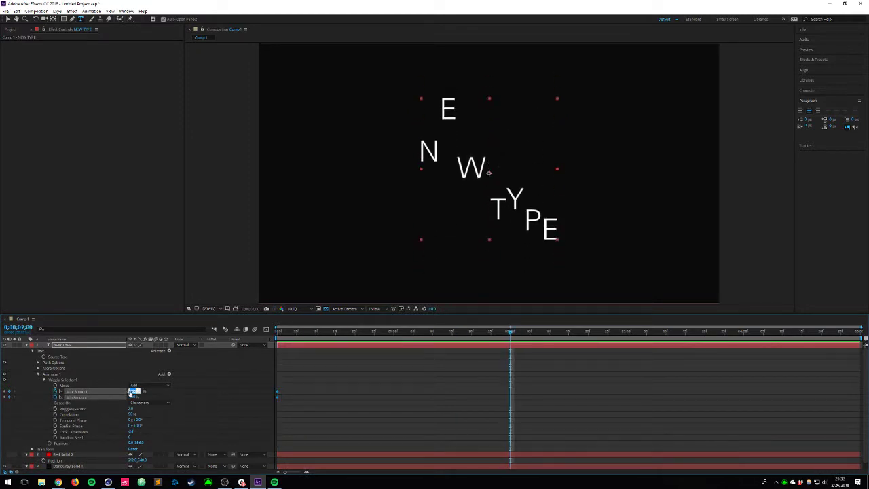
type("0")
key("Return")
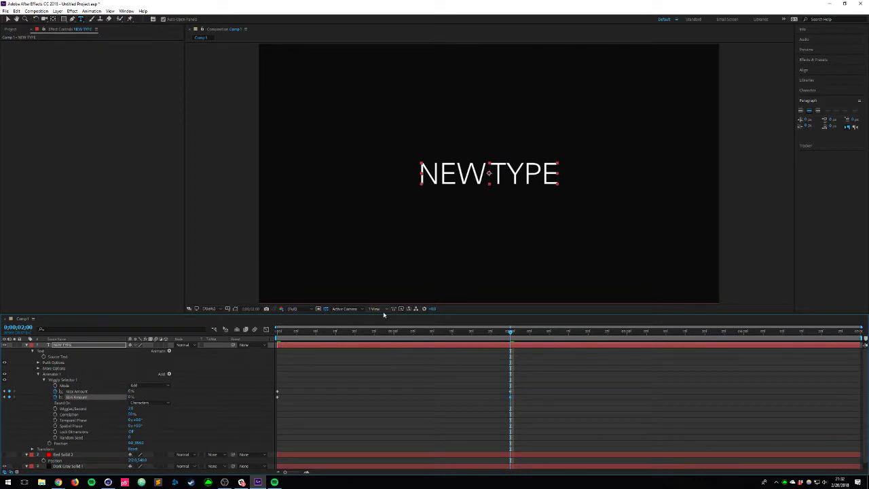
key("space")
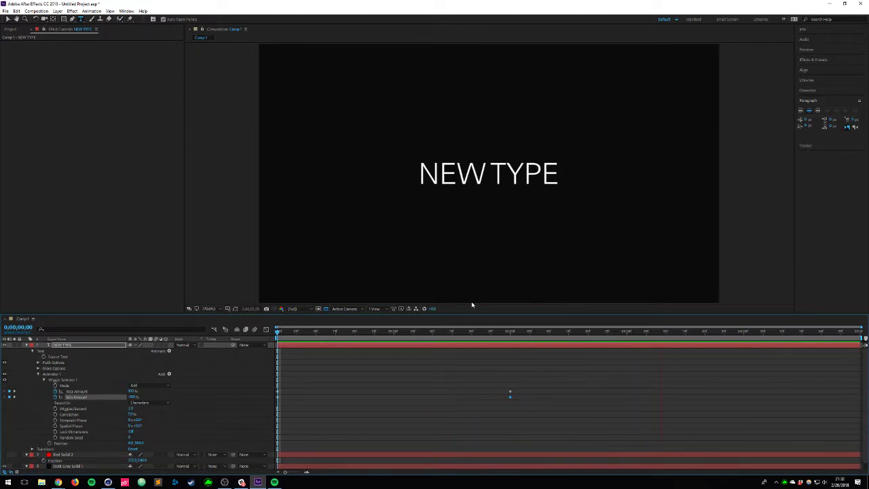
Step: Add a Scale property of about 250% to the wiggle animator and switch Lock Dimensions on
left_click(58, 381)
left_click(169, 374)
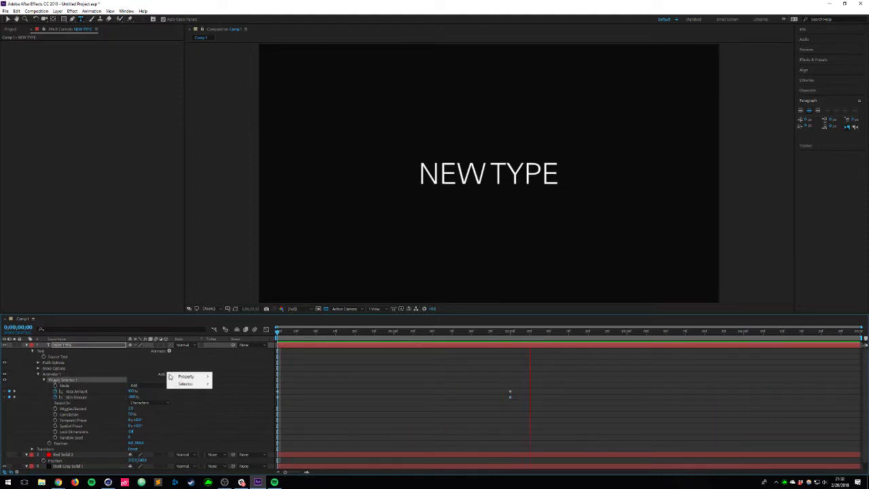
mouse_move(186, 376)
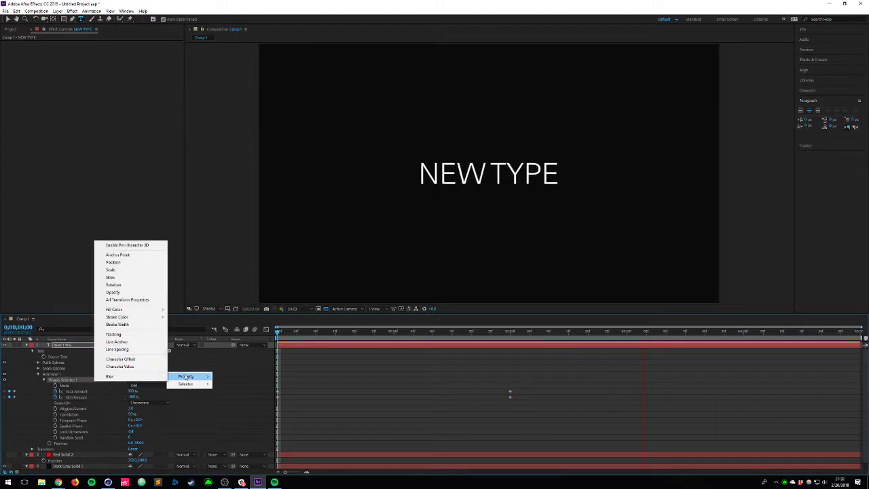
left_click(124, 273)
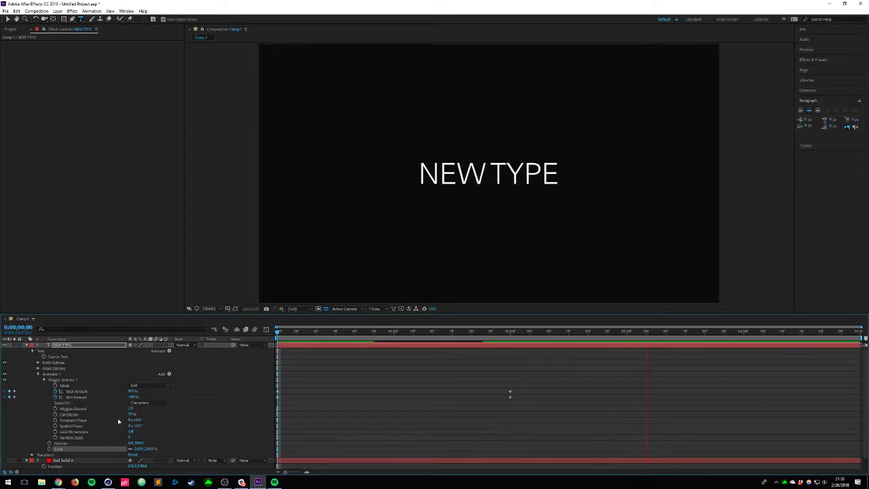
left_click(132, 432)
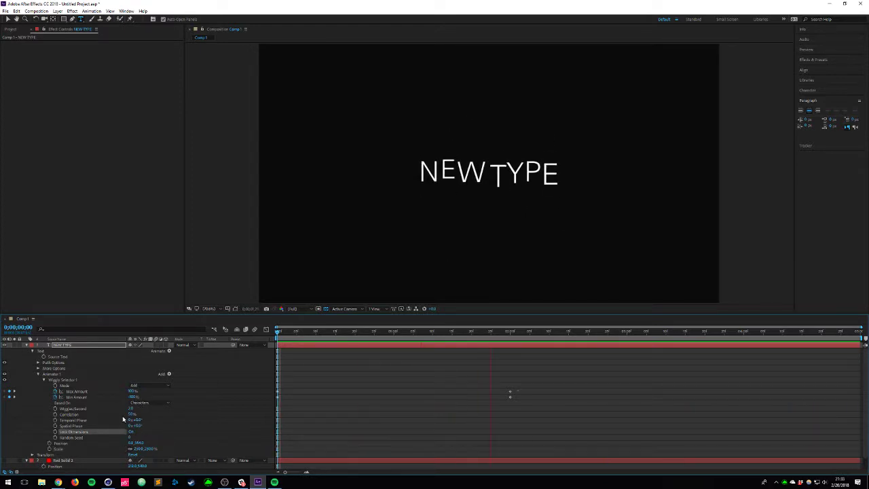
Step: Add a Rotation property to the wiggle animator and increase its angle so the letters spin
left_click(168, 374)
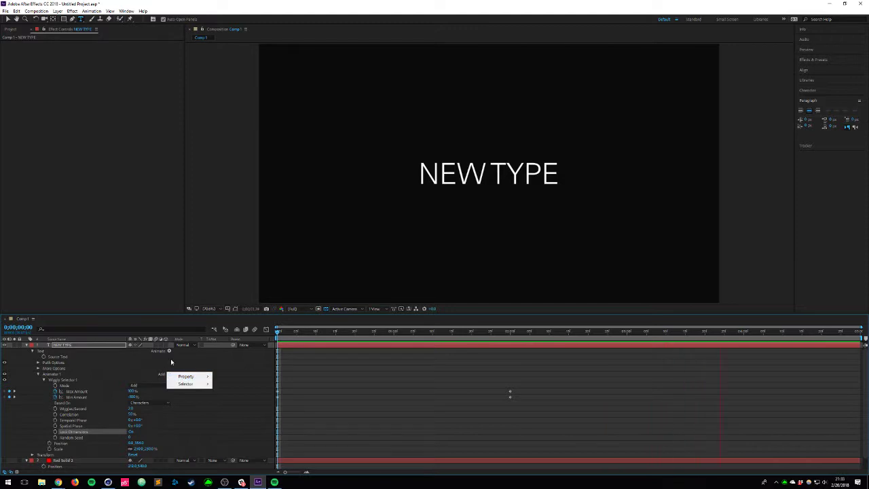
mouse_move(173, 375)
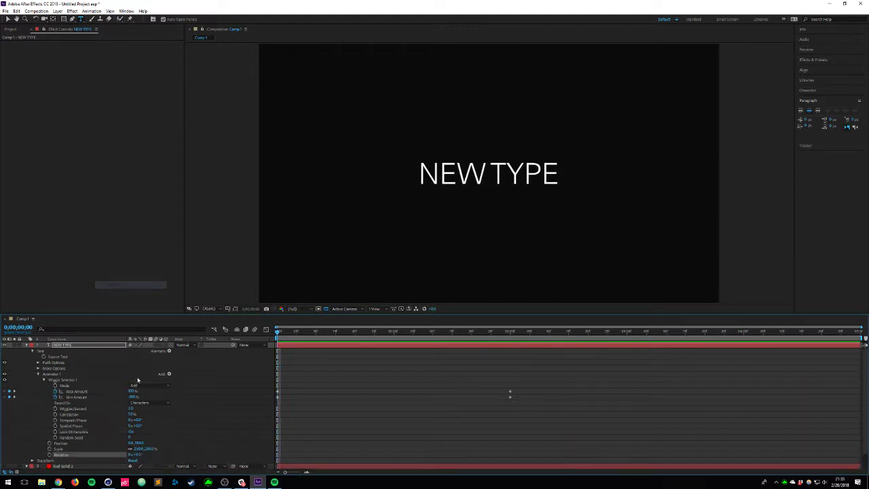
left_click(121, 284)
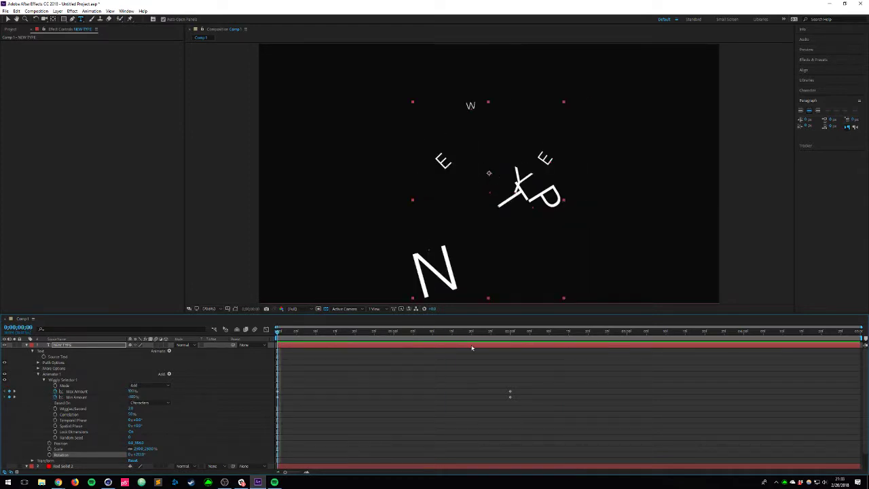
Step: Shift the vertical Grouping Alignment of NEW TYPE to a negative percentage and preview the animation
left_click(38, 368)
left_click(121, 381)
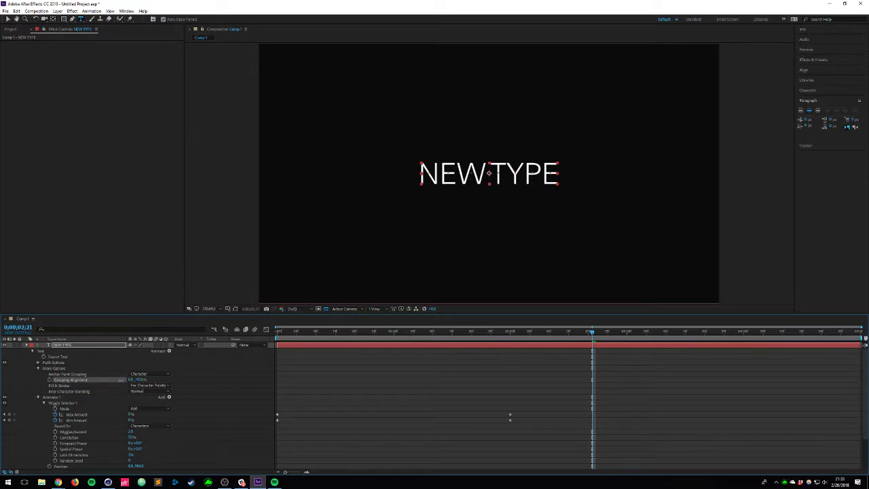
key("space")
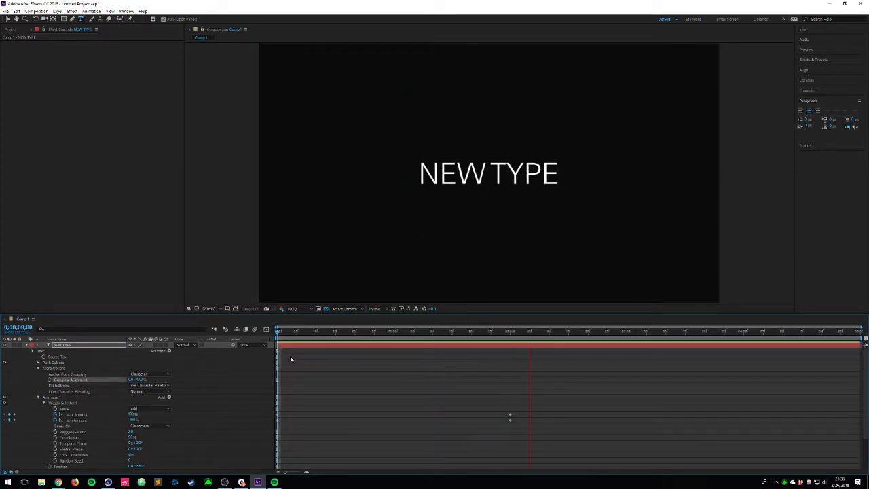
Step: Change the Wiggly selector's Random Seed while the animation plays, then stop playback
left_click(129, 462)
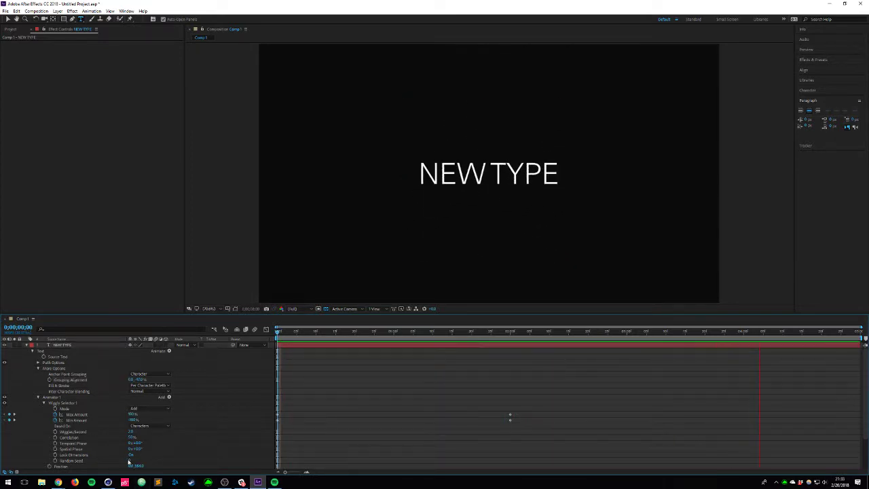
left_click_drag(129, 462, 283, 463)
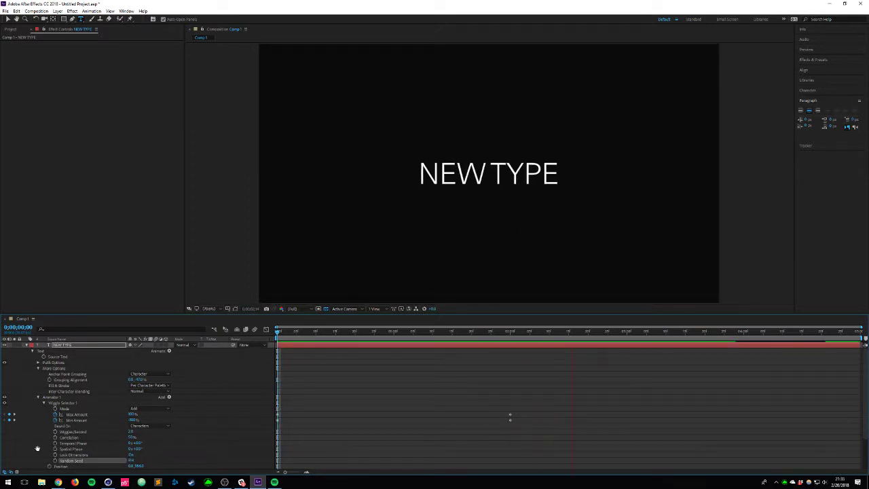
key("space")
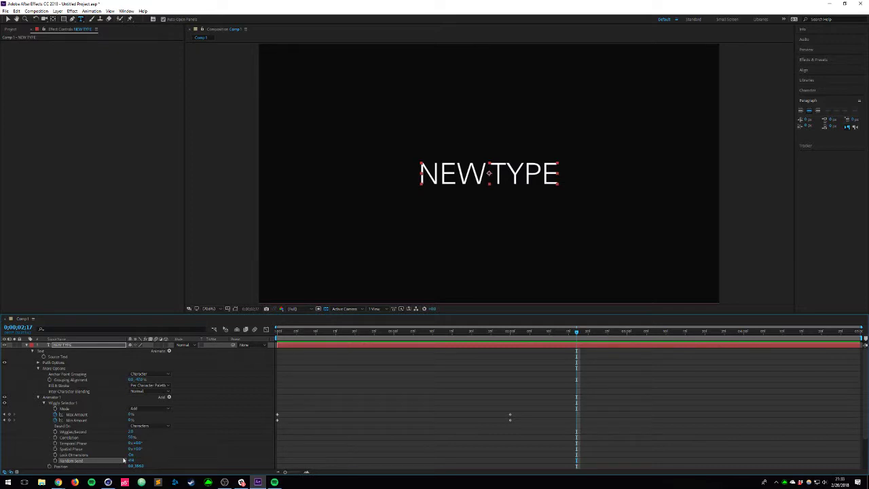
Step: Collapse the Wiggly selector and delete the NEW TYPE layer from the composition
left_click(44, 403)
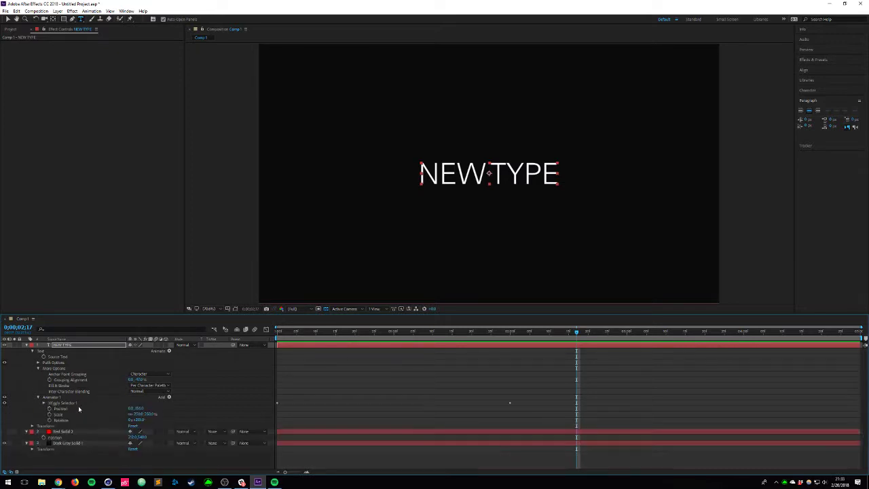
left_click(41, 405)
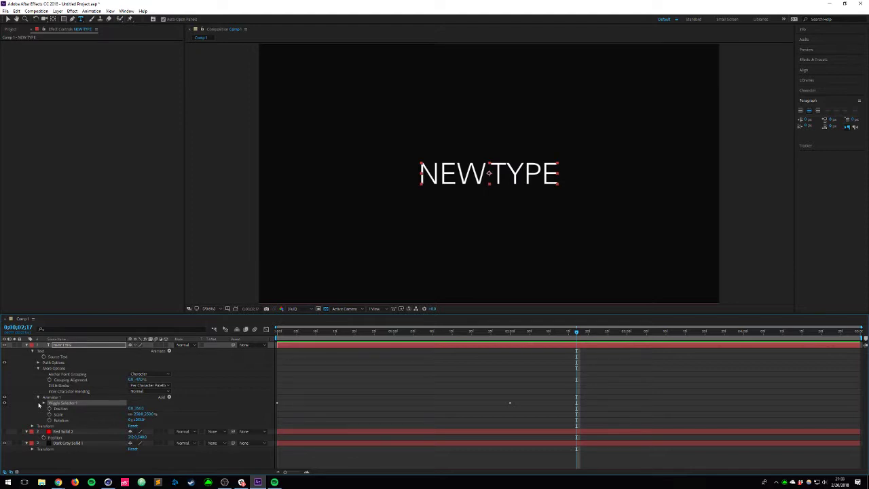
left_click(75, 345)
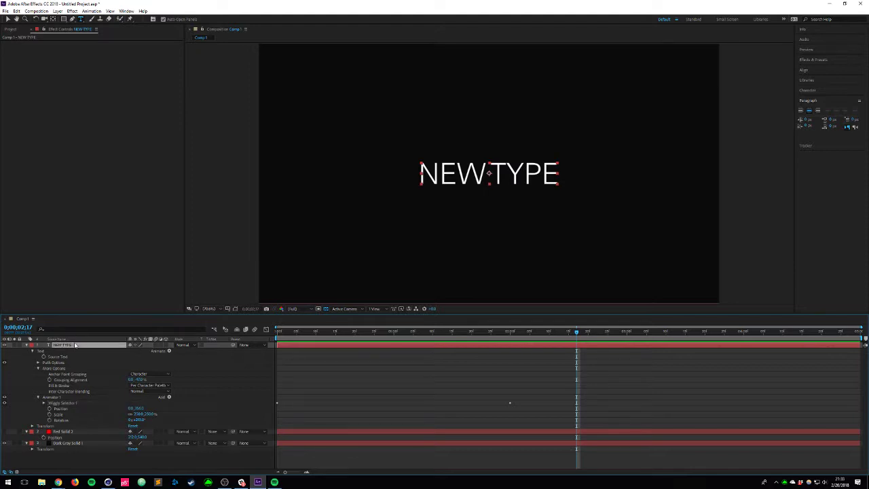
key("Delete")
Step: Create a new shape layer and add an Ellipse path to its contents
right_click(50, 412)
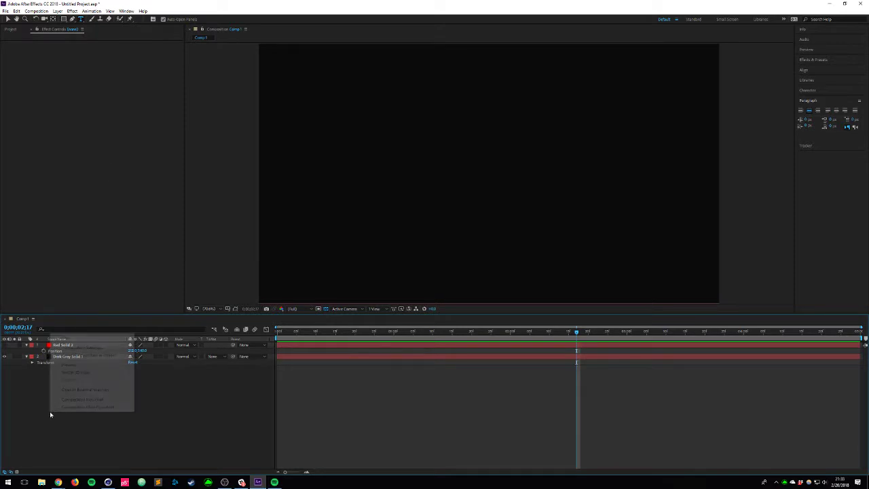
mouse_move(81, 339)
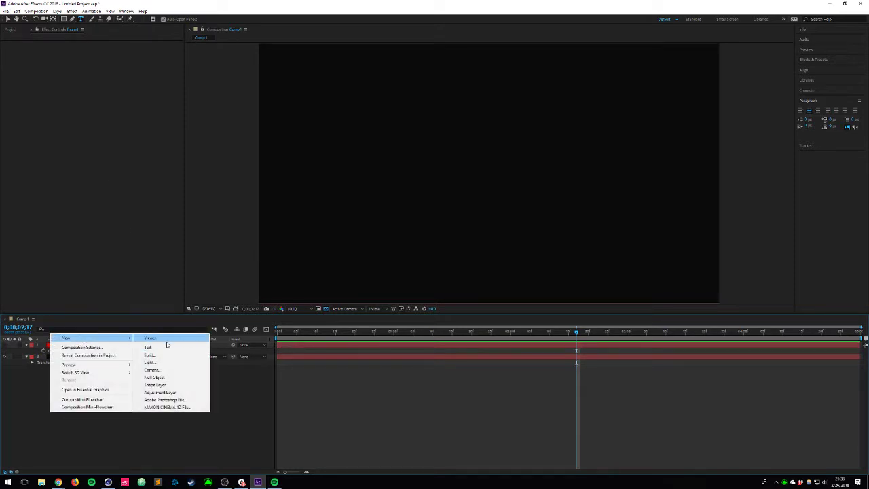
left_click(166, 385)
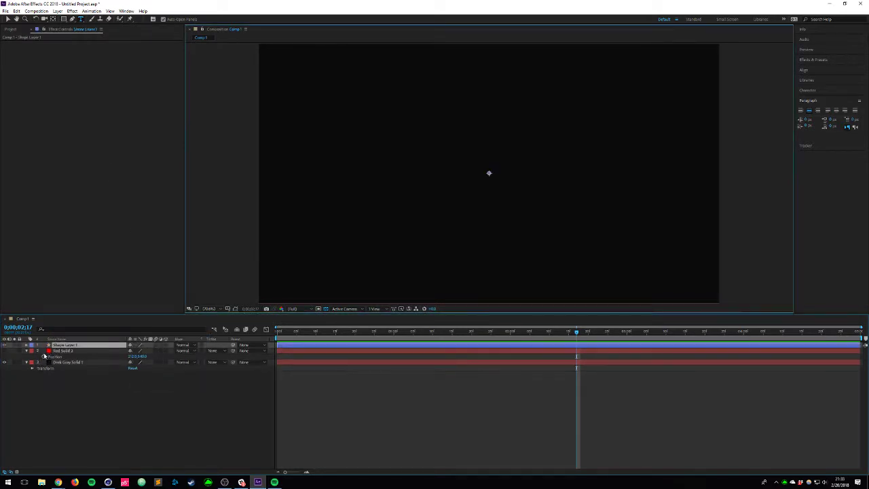
left_click(27, 345)
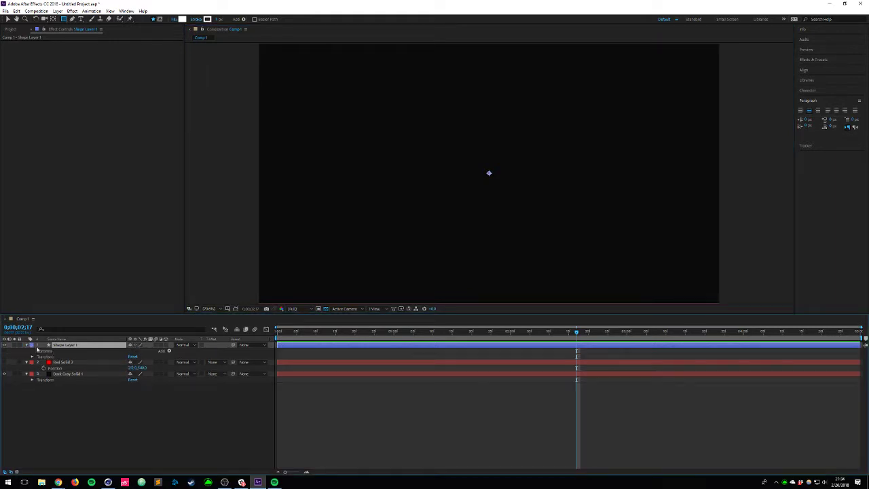
left_click(169, 351)
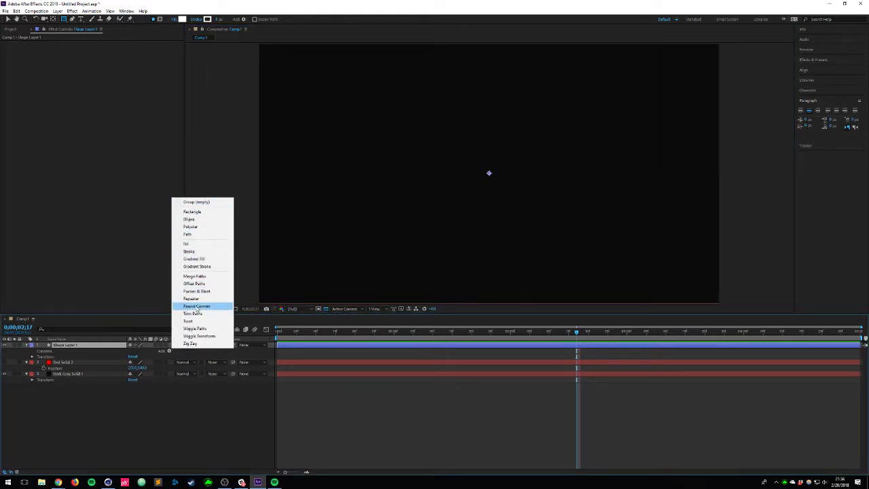
left_click(193, 219)
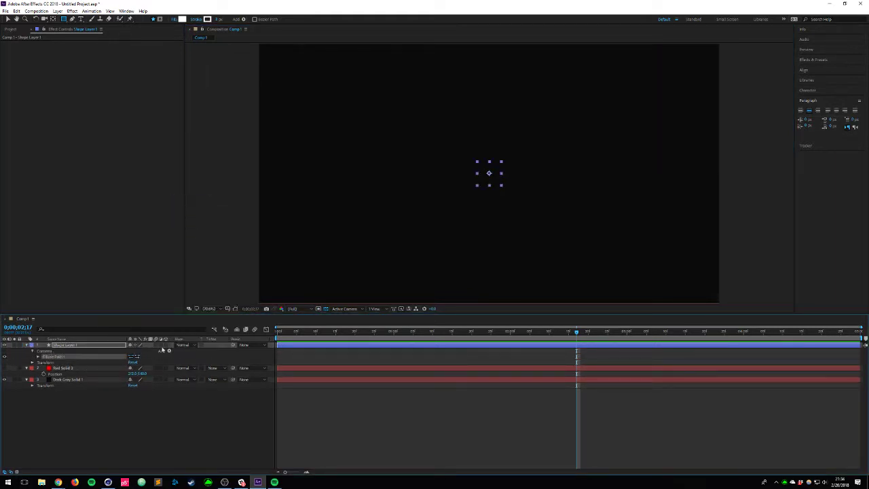
Step: Add a Stroke to the shape layer's contents so the ellipse is outlined
left_click(169, 351)
left_click(201, 250)
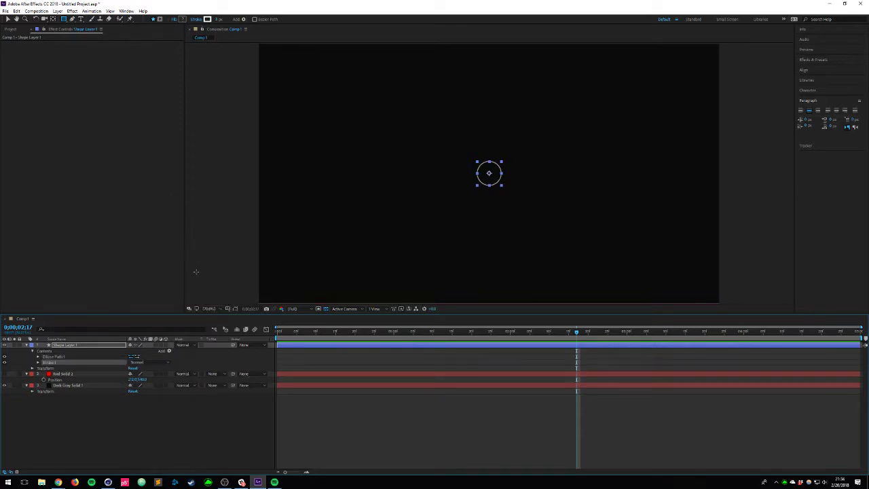
left_click(103, 464)
left_click(141, 357)
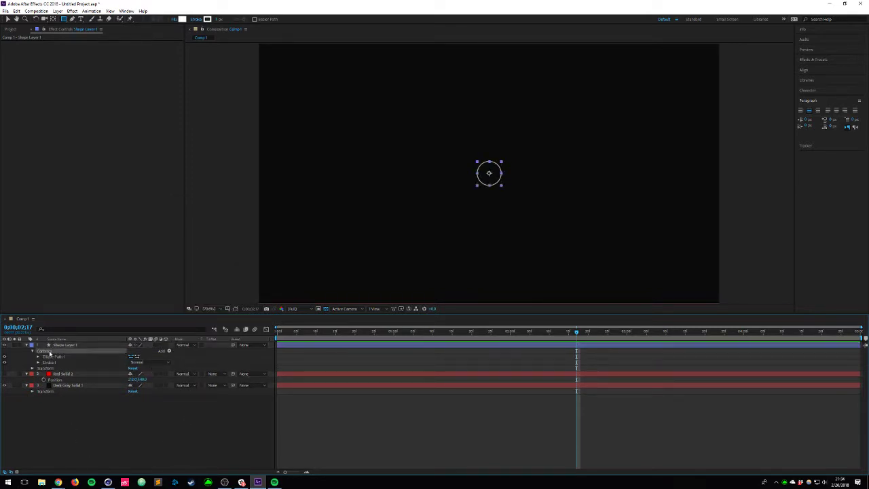
Step: Add a Wiggle Transform to the shape layer's contents and expand its settings, including its Transform group
left_click(169, 351)
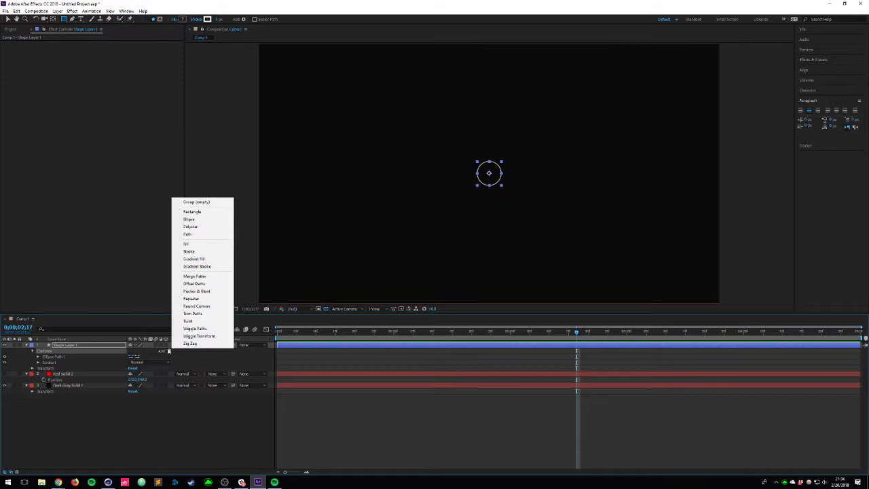
left_click(209, 337)
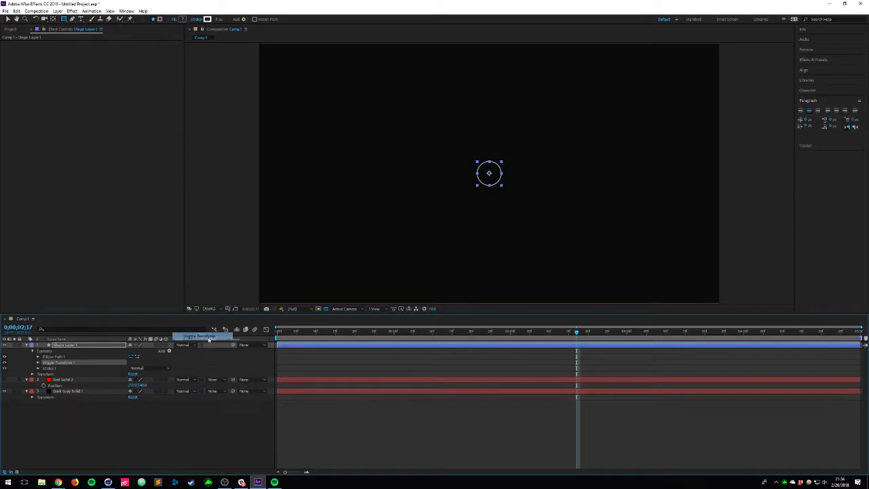
left_click(38, 362)
left_click(76, 455)
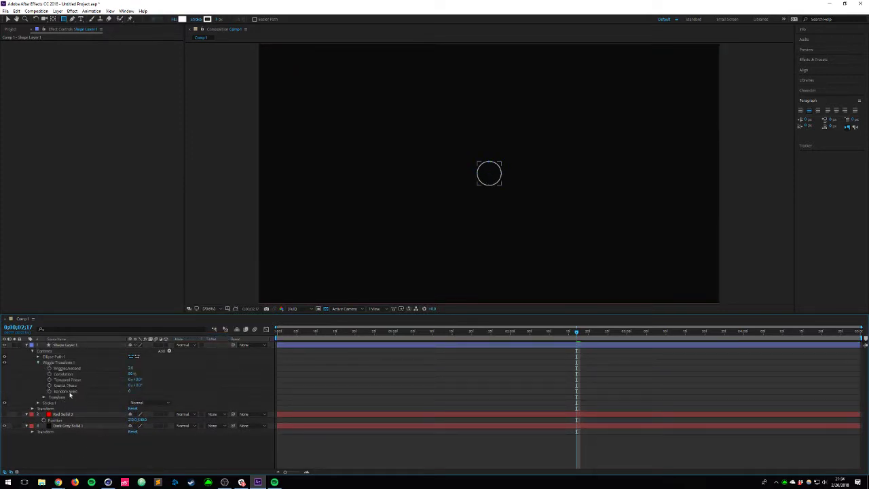
left_click(44, 397)
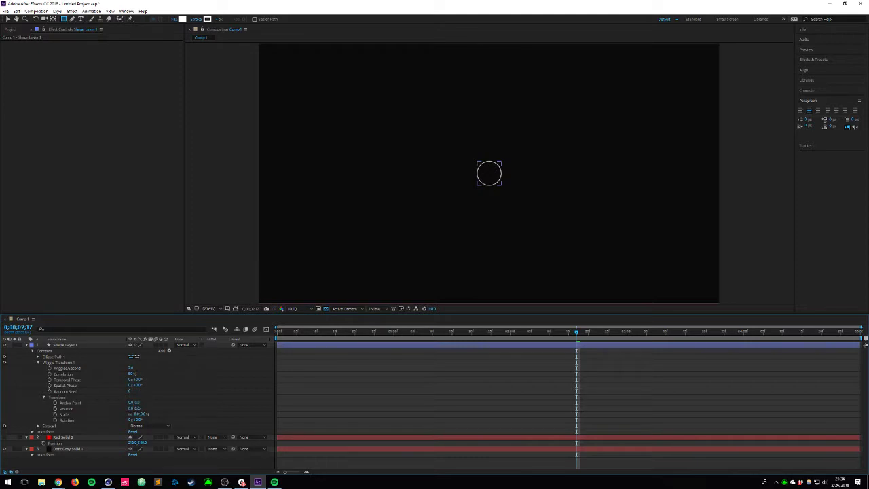
Step: Increase the vertical Position of the Wiggle Transform and preview the circle's motion from the start of the timeline
left_click_drag(138, 409, 247, 407)
left_click_drag(317, 332, 218, 329)
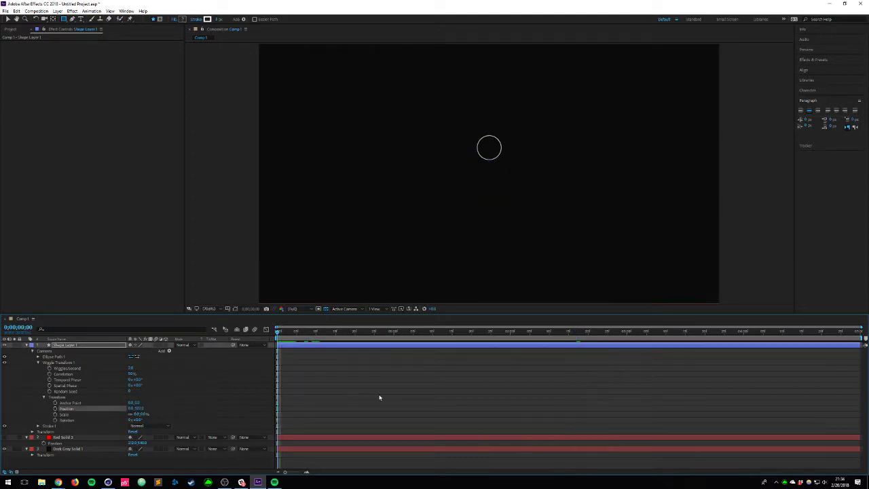
key("space")
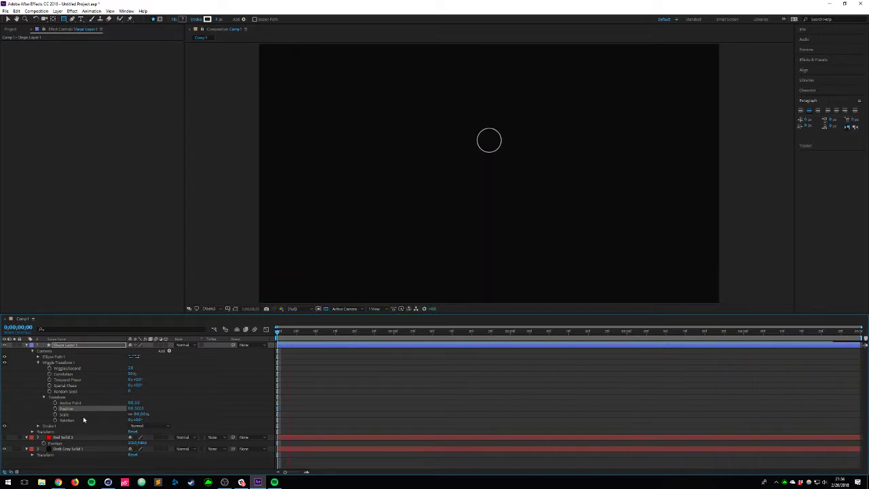
key("space")
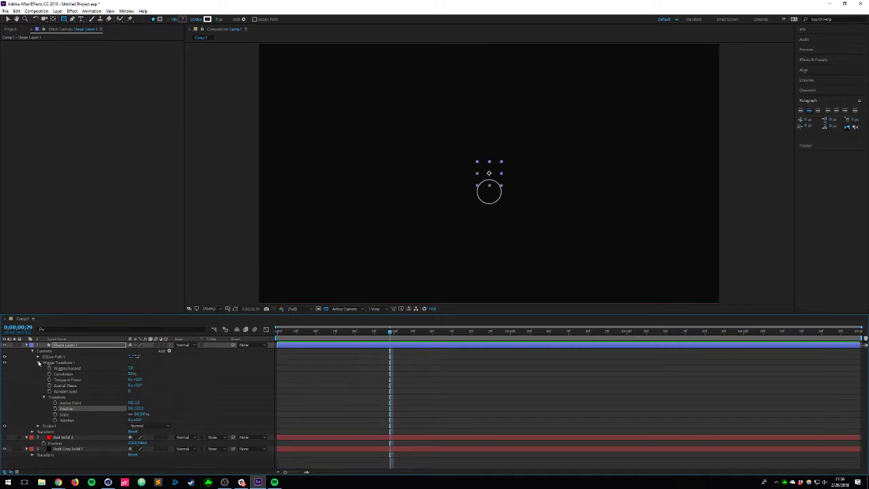
Step: Collapse the Wiggle Transform, add a Repeater to the shape layer's contents and expand its settings
left_click(39, 362)
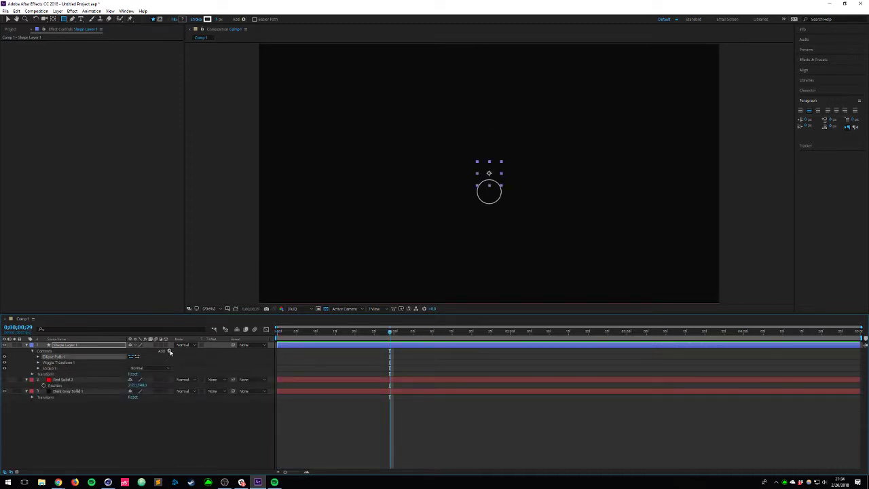
left_click(169, 351)
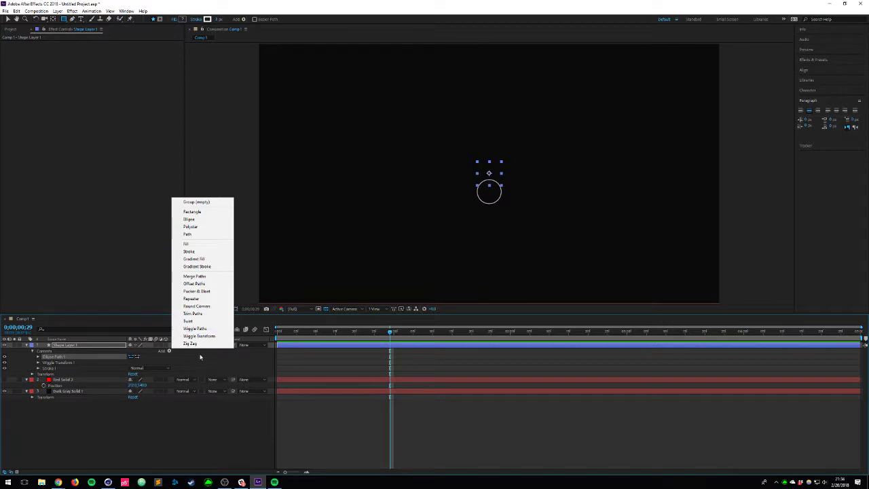
left_click(197, 298)
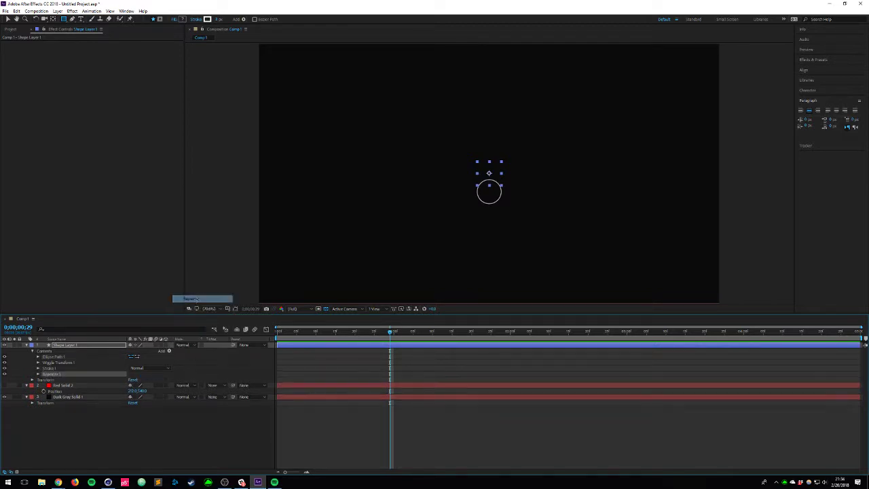
left_click(38, 374)
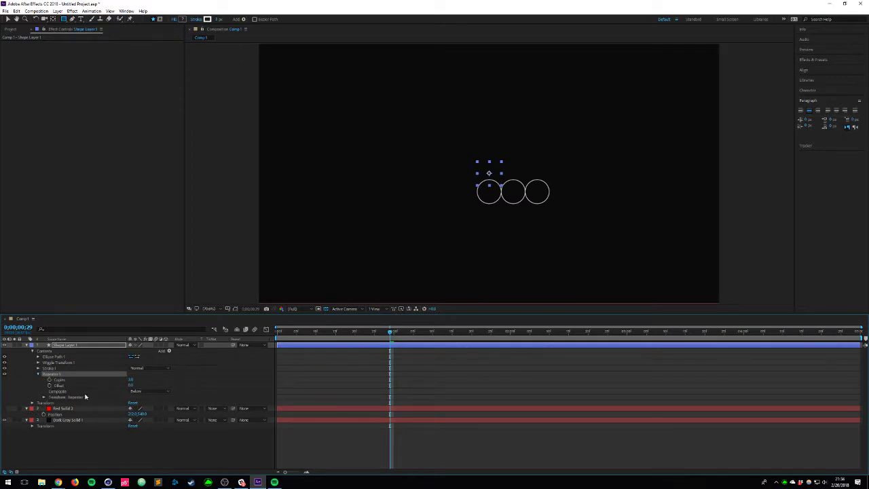
Step: Spread the repeated circles apart by raising the Repeater's horizontal Position to about 145, and preview the result
left_click(46, 396)
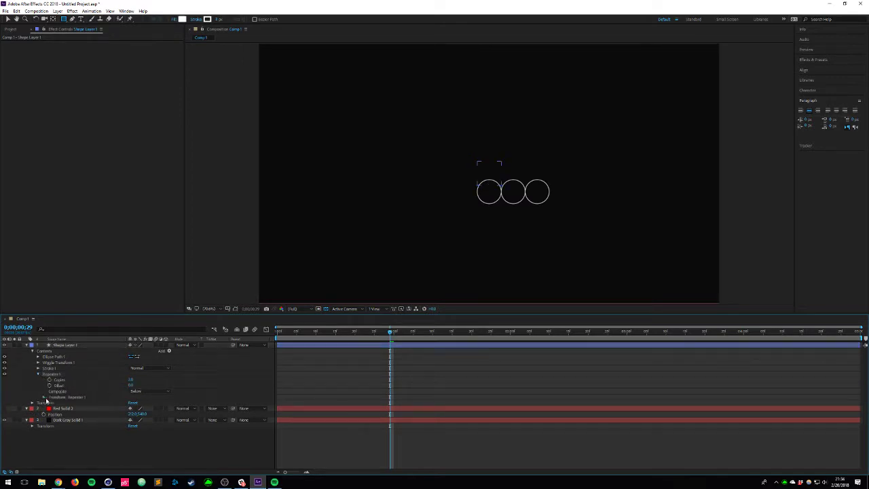
left_click(44, 397)
left_click_drag(132, 408, 239, 391)
key("space")
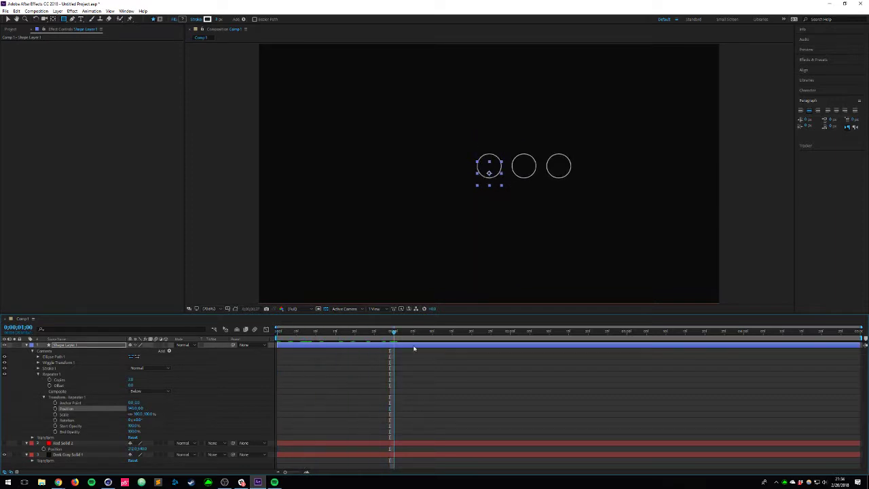
Step: Move the Repeater above the Wiggle Transform, then raise its Copies and make its Offset negative to fill the frame's width during playback
left_click_drag(49, 374, 53, 361)
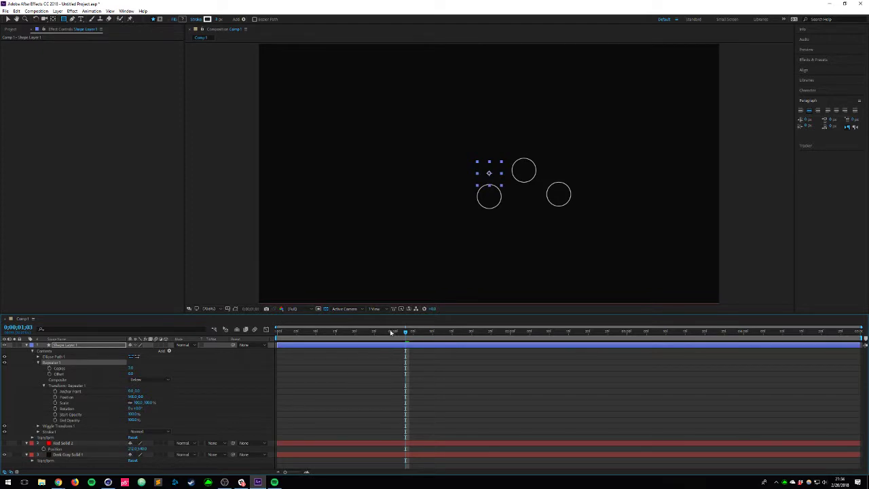
key("space")
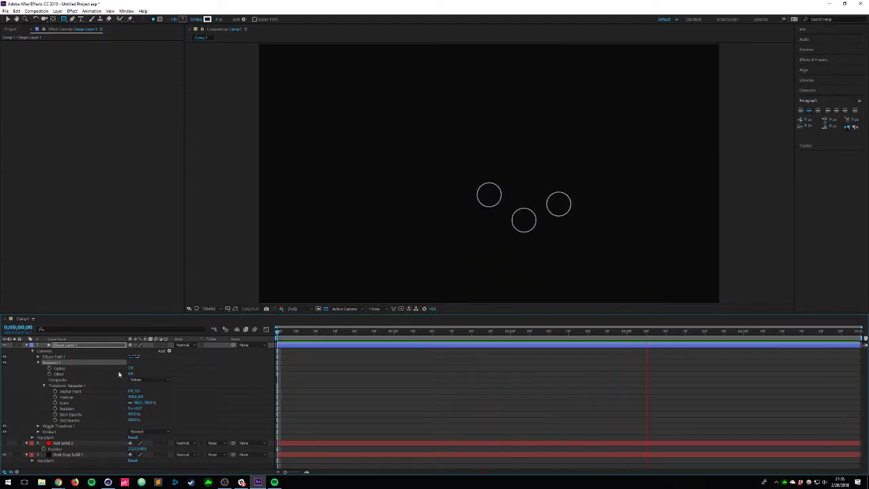
left_click_drag(131, 367, 151, 368)
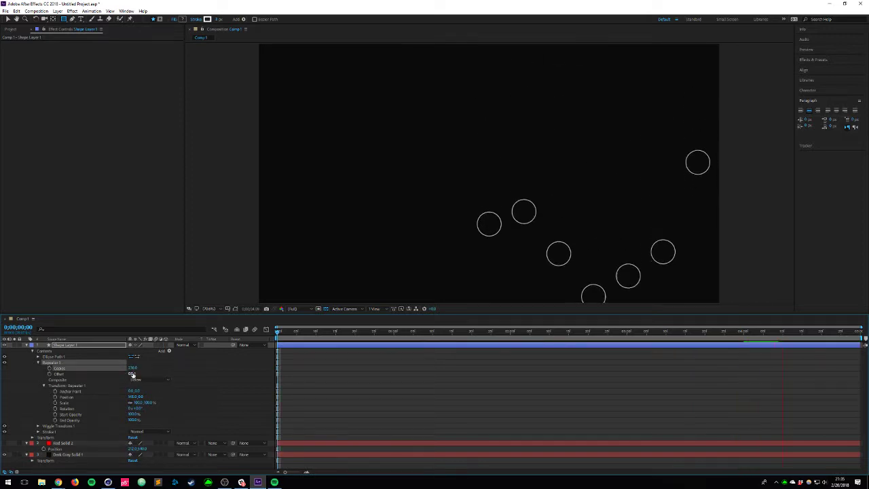
left_click_drag(132, 375, 132, 377)
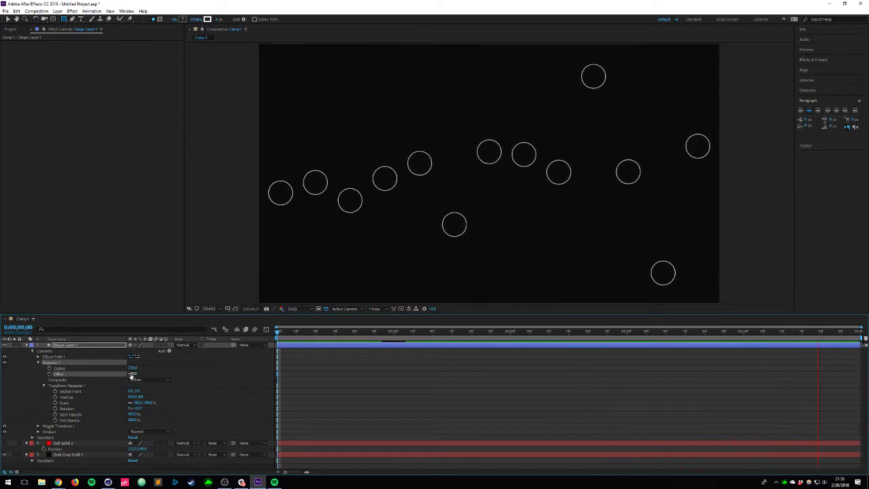
Step: Expand the Wiggle Transform and set its Wiggles/Second to 1
left_click(38, 427)
scroll(68, 423, "down", 1)
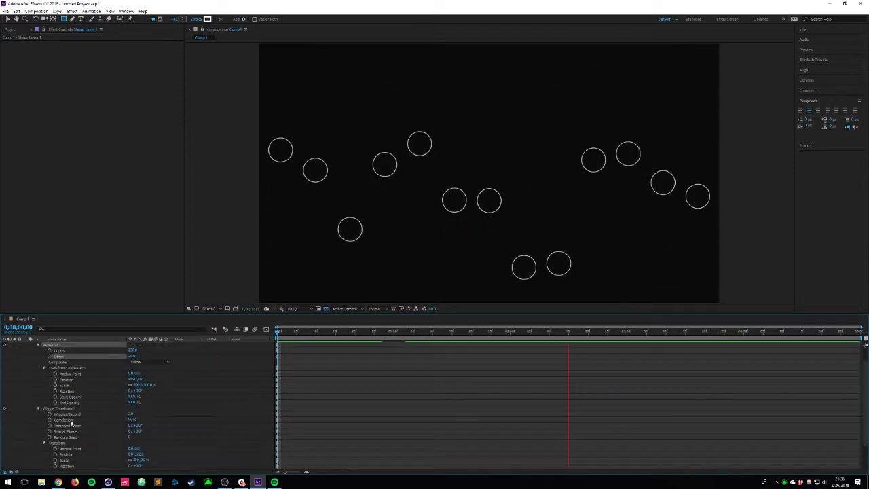
left_click(130, 414)
type("1")
left_click(211, 431)
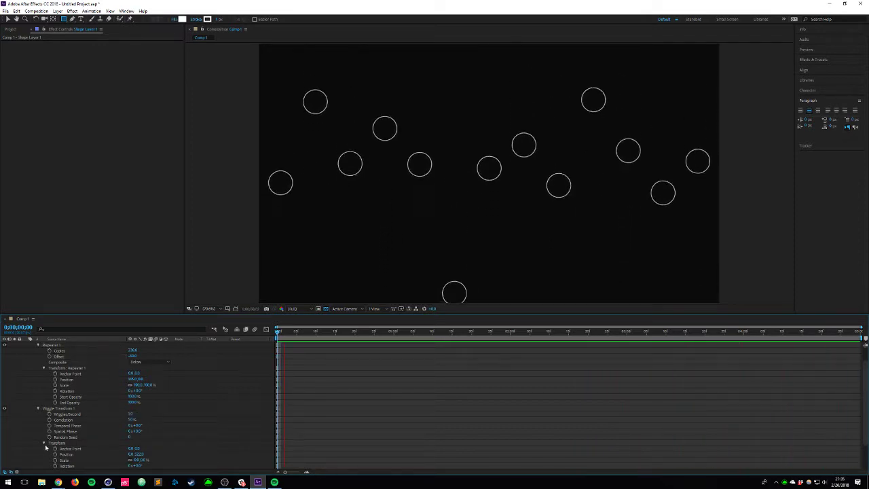
Step: Enter a Scale amount for the Wiggle Transform to randomize the circle sizes, then collapse the Wiggle Transform
left_click(136, 459)
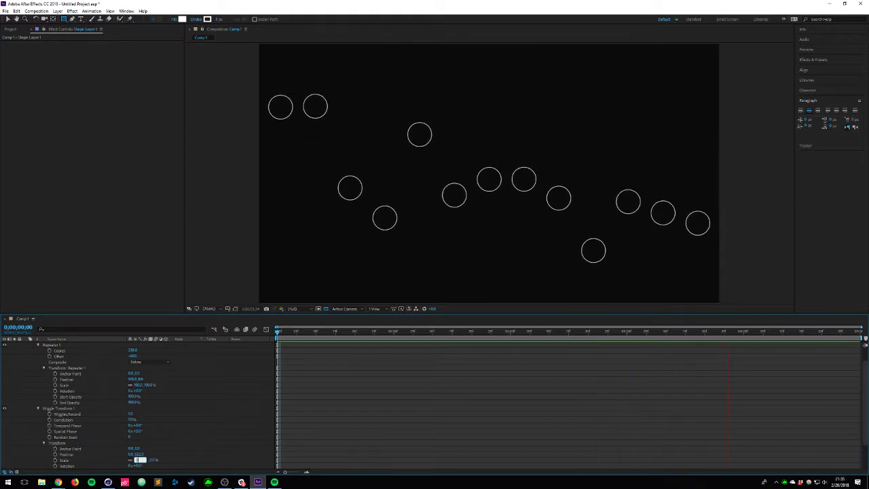
key("Escape")
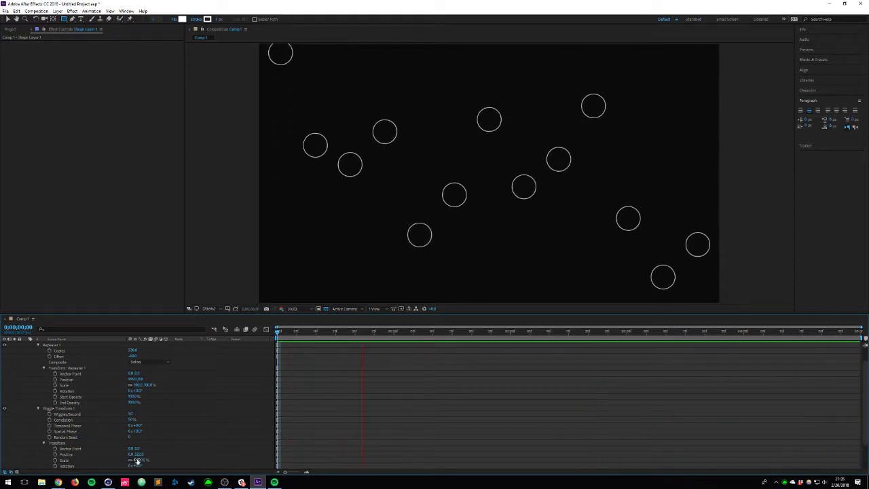
left_click(136, 459)
key("Return")
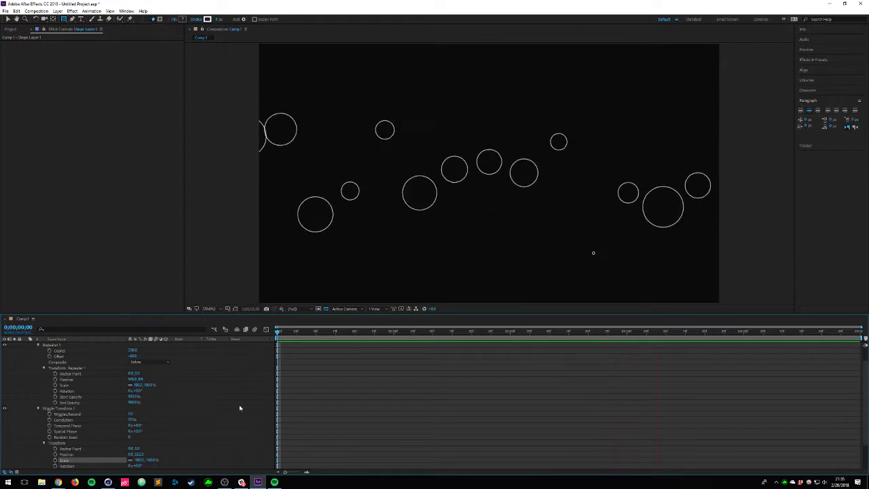
left_click(38, 409)
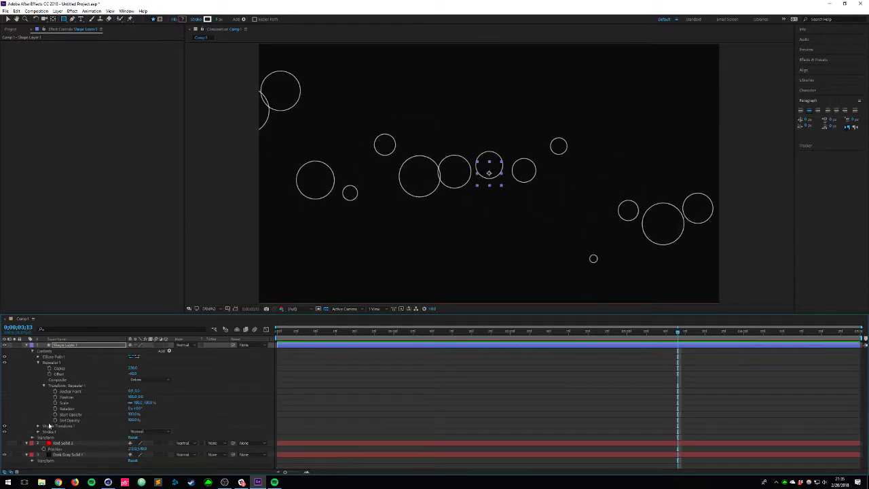
Step: Collapse the Repeater, add Wiggle Paths to the shape layer's contents and expand its settings
left_click(43, 364)
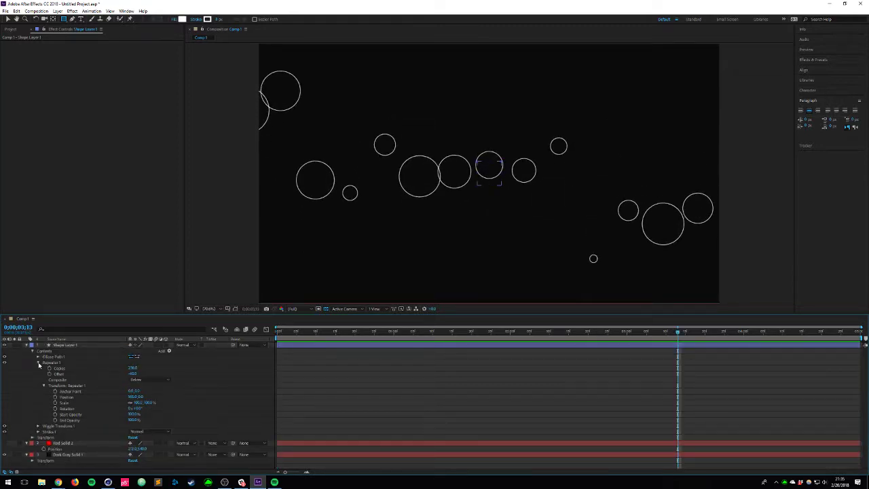
left_click(39, 364)
left_click(169, 351)
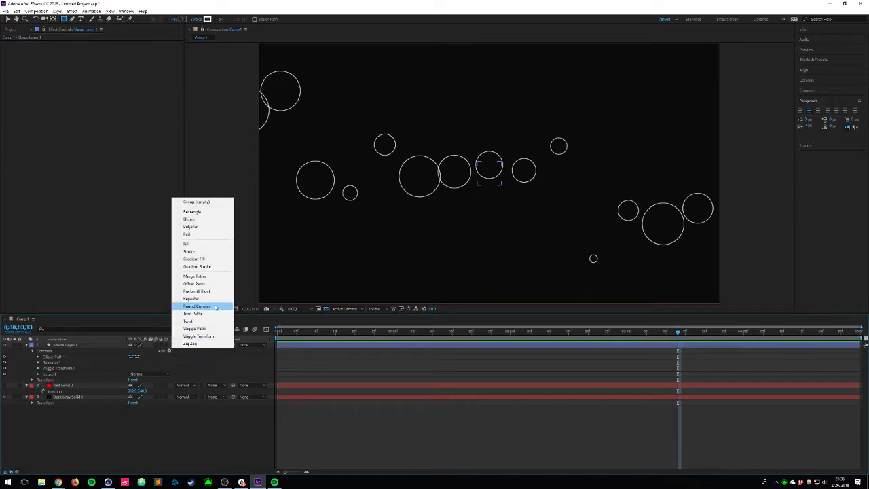
left_click(195, 328)
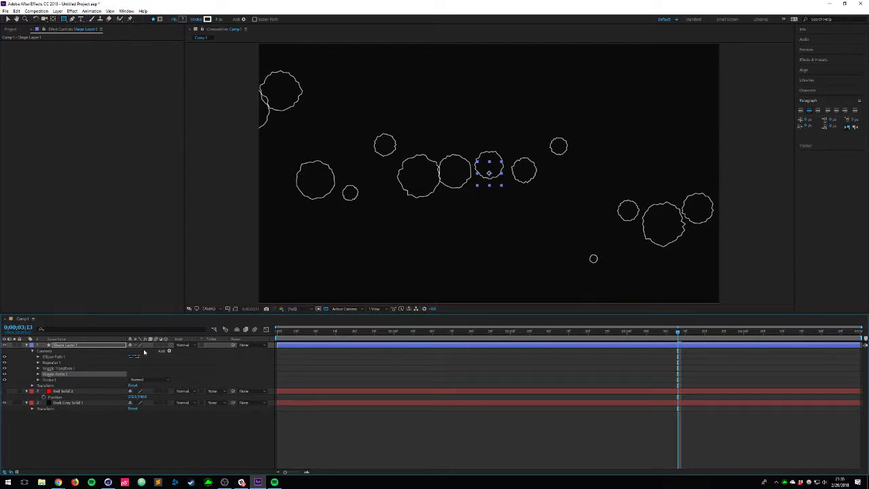
left_click(38, 374)
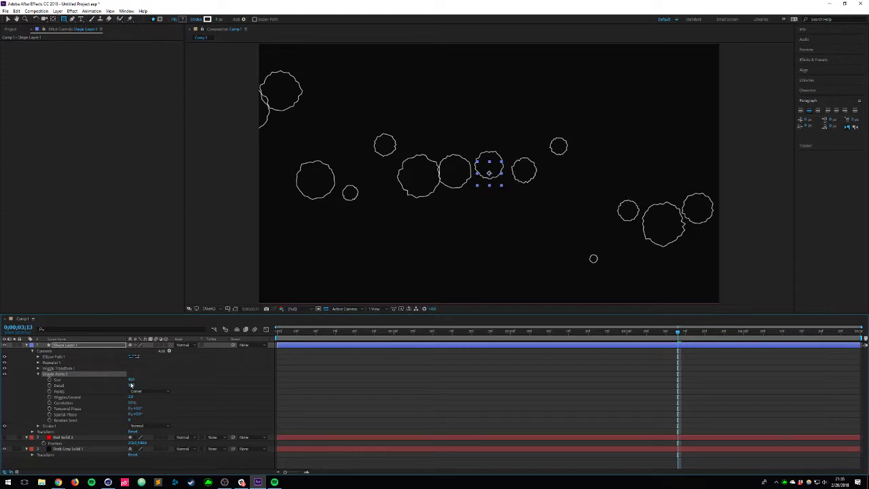
Step: Try a much higher Detail for Wiggle Paths and undo the change
left_click_drag(131, 385, 189, 413)
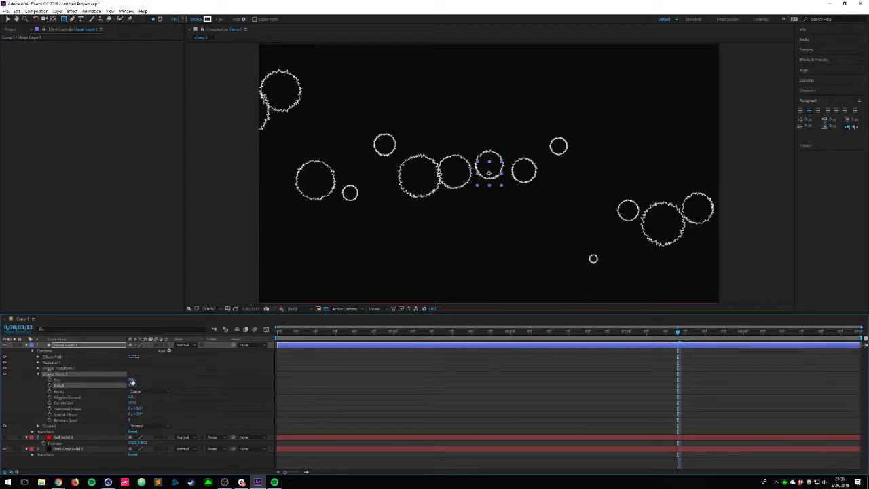
key("ctrl+z")
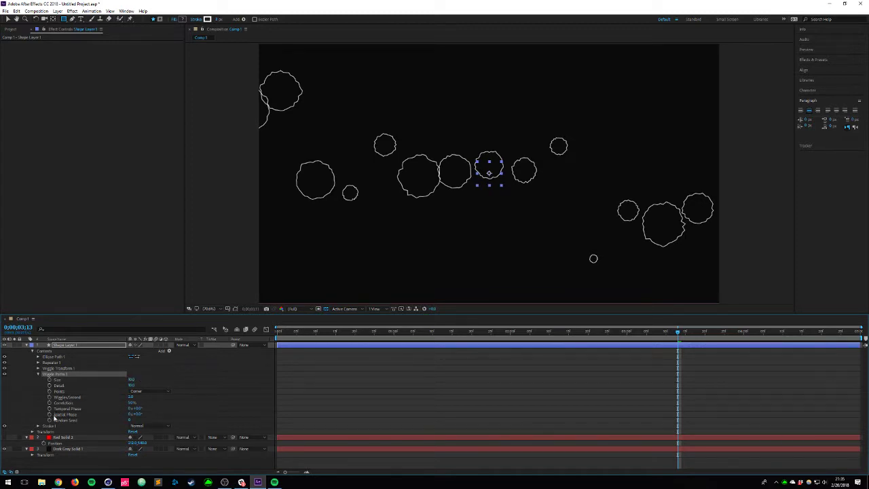
Step: Set the Wiggle Paths Points option to Smooth and its Size to 5
left_click(148, 391)
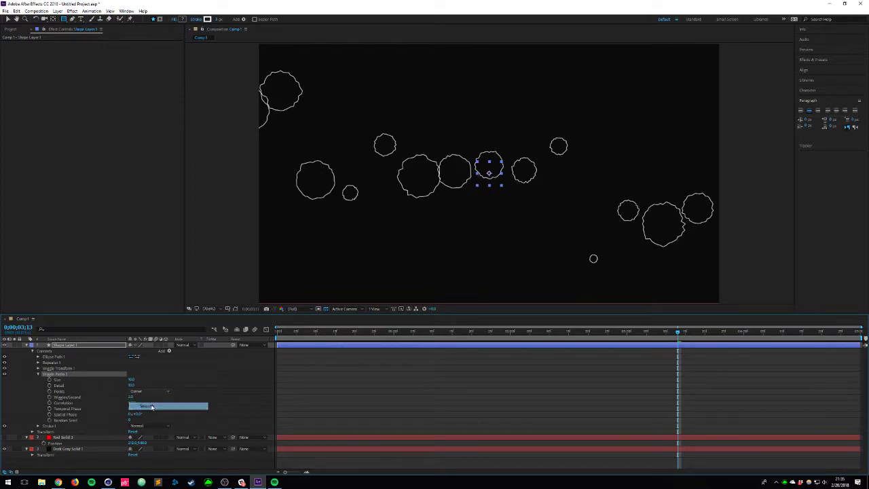
left_click(146, 405)
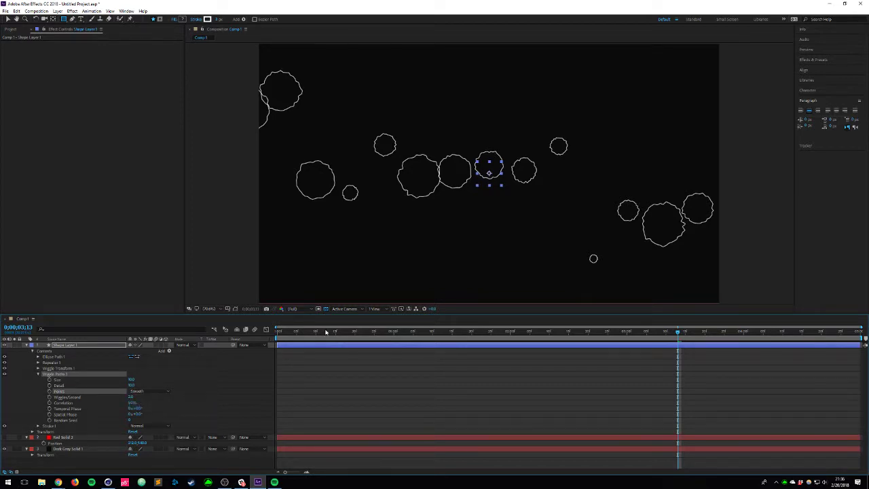
mouse_move(132, 380)
left_mouse_down()
mouse_move(163, 381)
mouse_move(132, 381)
left_mouse_up()
left_click(132, 380)
type("5")
key("Return")
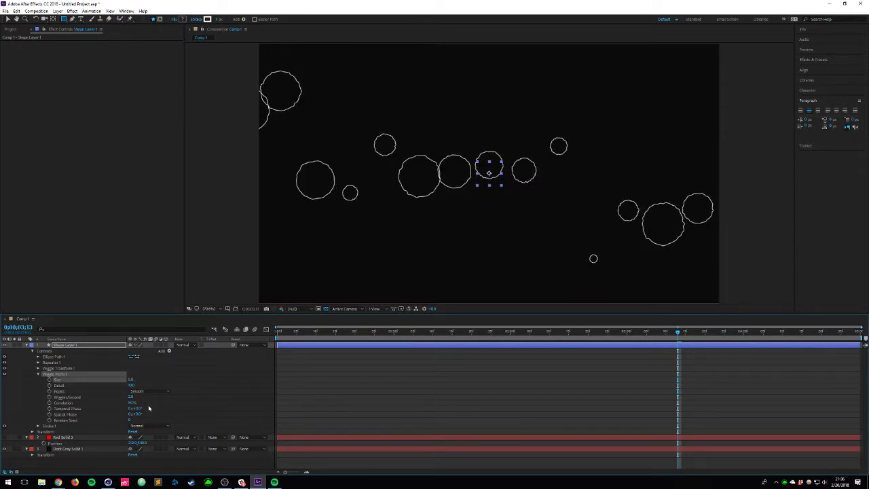
Step: Adjust the Detail of Wiggle Paths and preview the animation from the start of the timeline
left_click_drag(131, 386, 104, 381)
key("space")
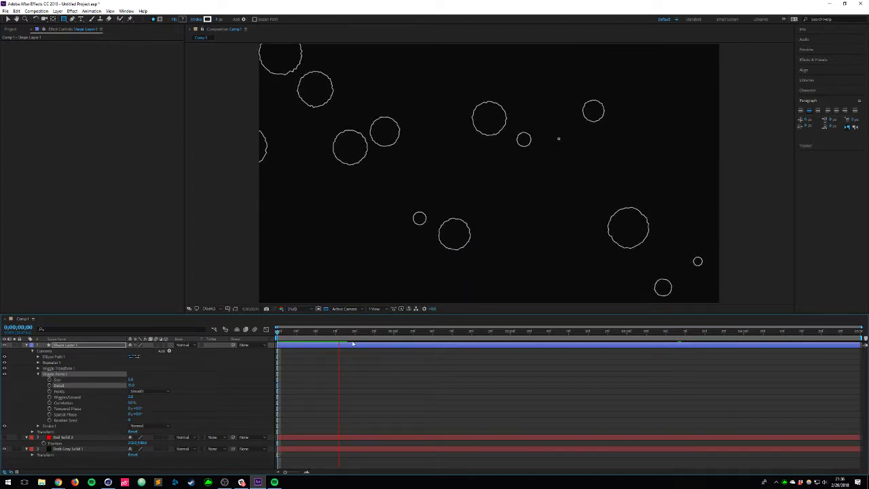
Step: Stop the preview, try a much higher Wiggles/Second rate for Wiggle Paths and set its Size to 10
key("space")
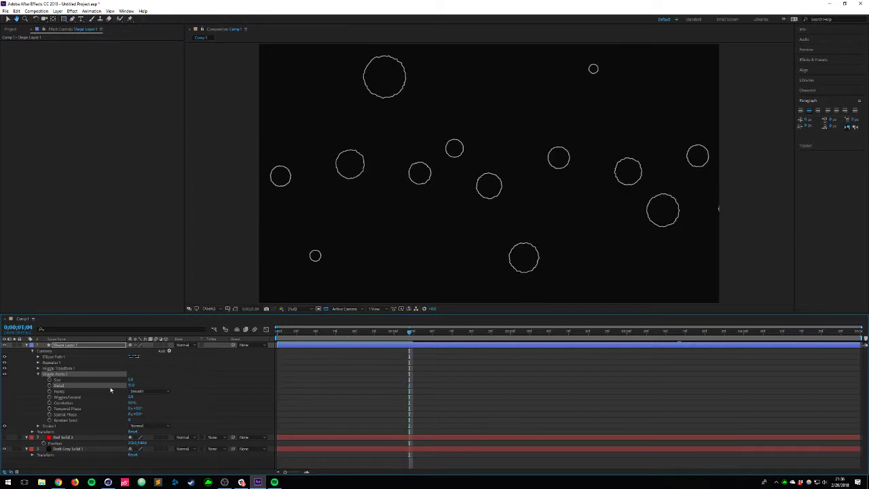
left_click(131, 397)
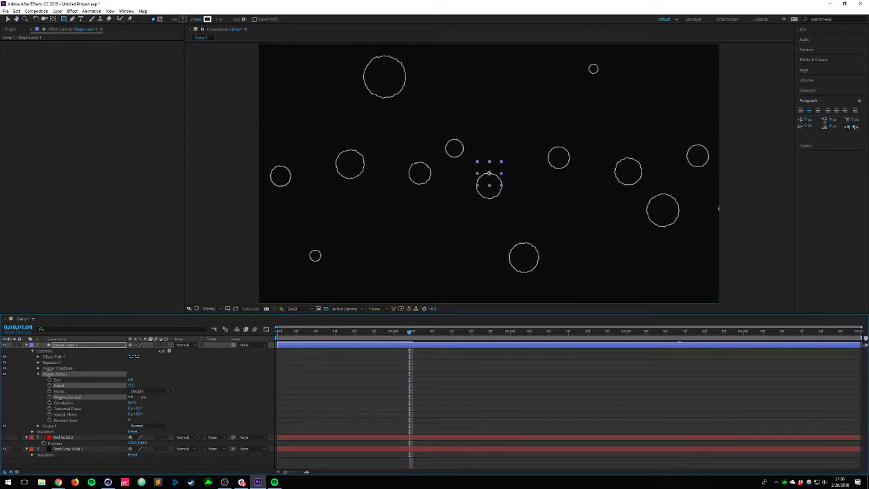
left_click_drag(170, 397, 164, 397)
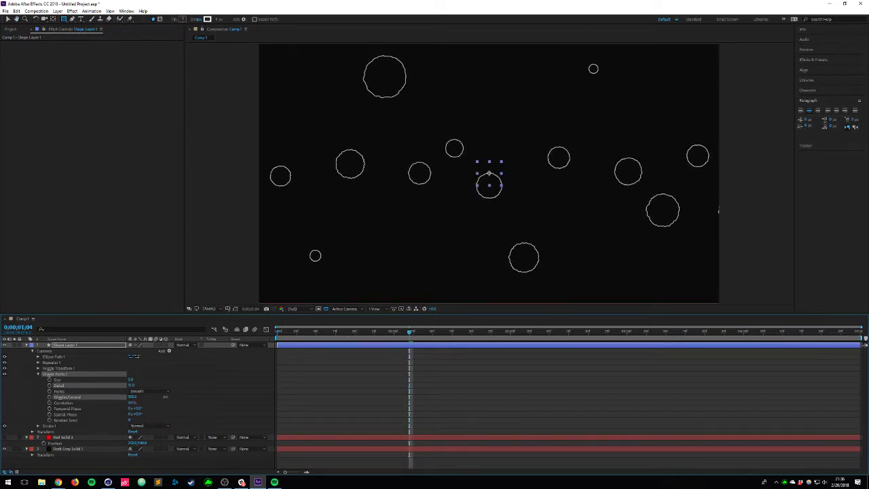
left_click(131, 380)
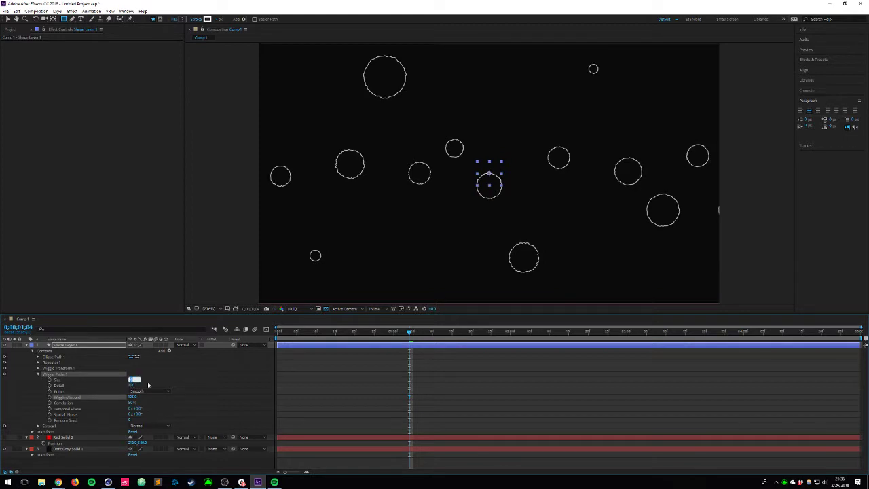
key("Return")
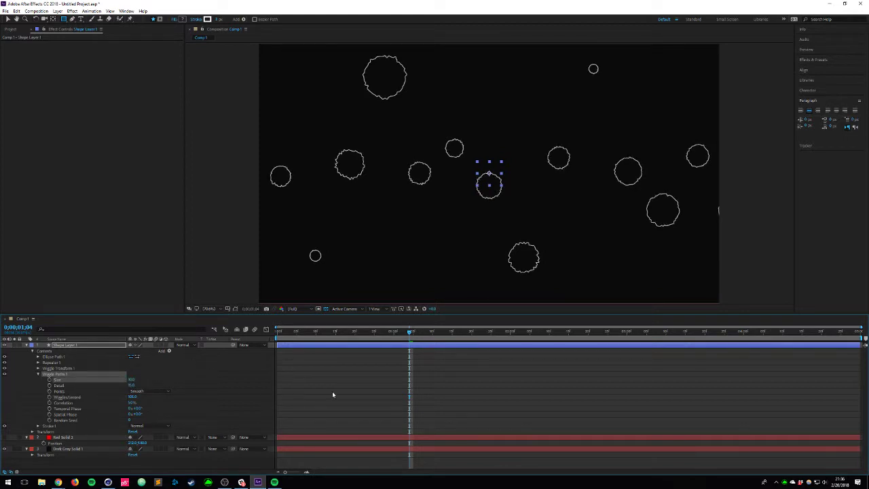
Step: Move Wiggle Paths above Wiggle Transform in the shape layer's contents and preview the animation from the start
left_click_drag(51, 374, 58, 365)
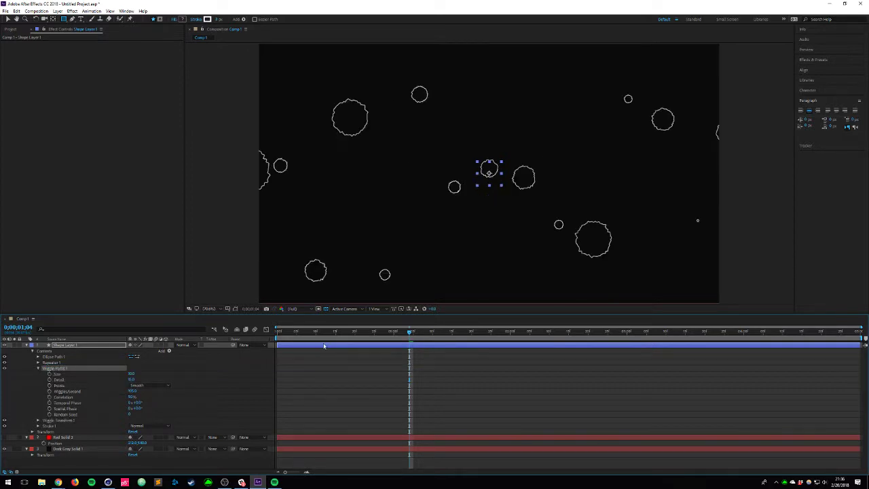
key("space")
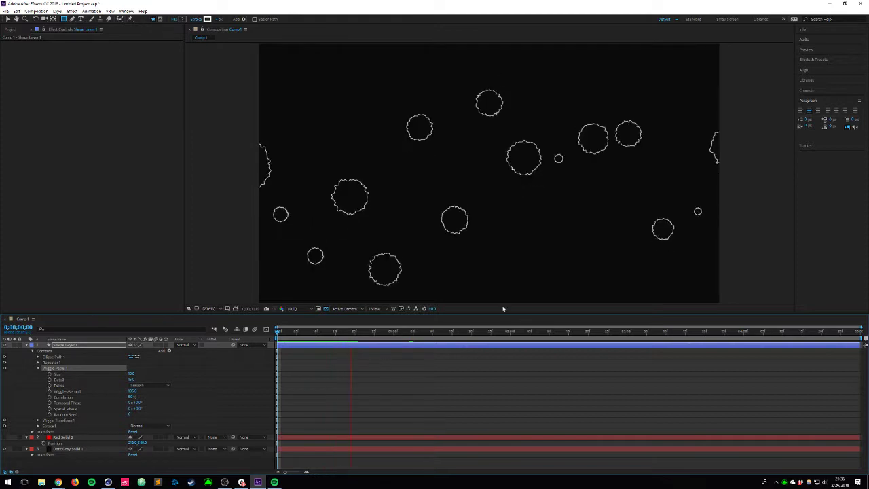
key("space")
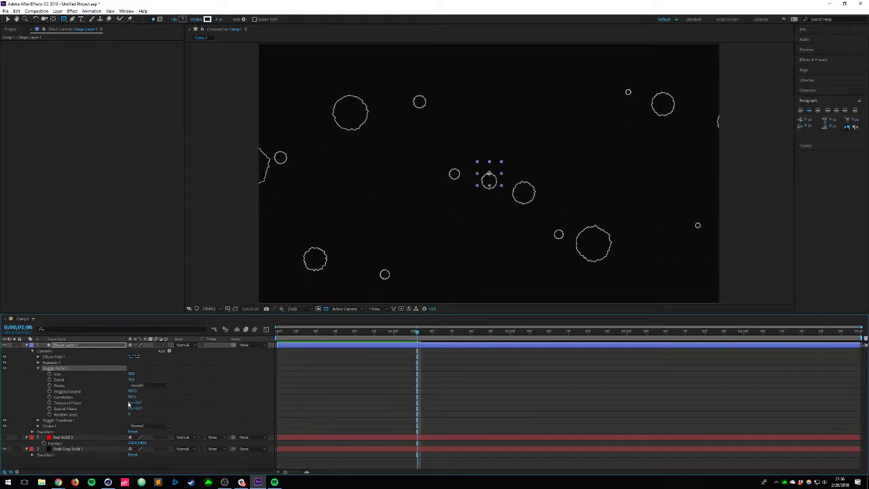
Step: Set the Wiggles/Second of Wiggle Paths to 2 and preview the animation from the start
left_click(133, 391)
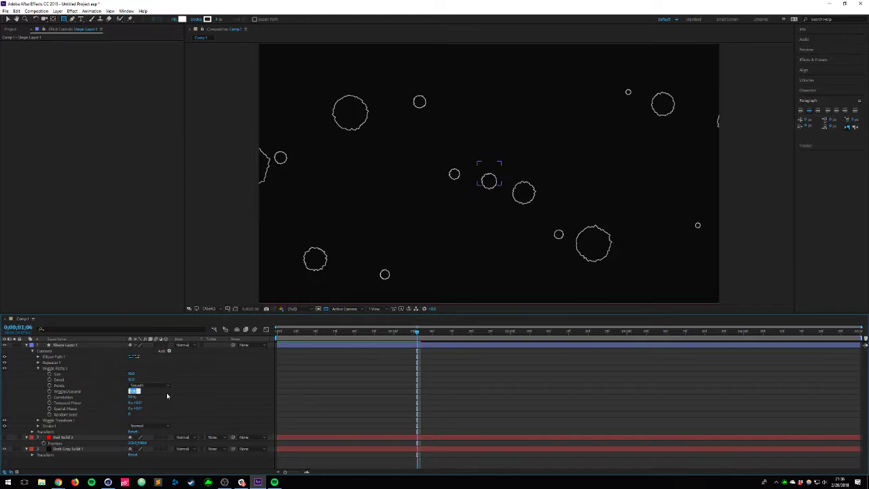
key("Return")
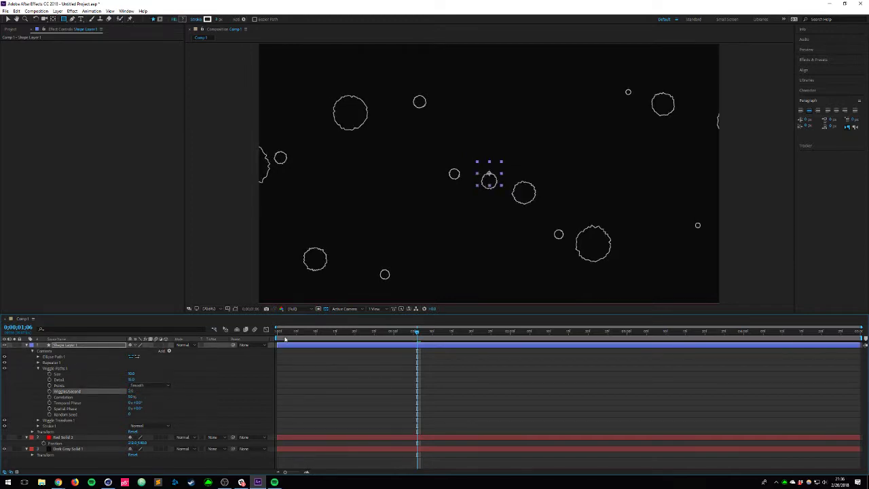
key("space")
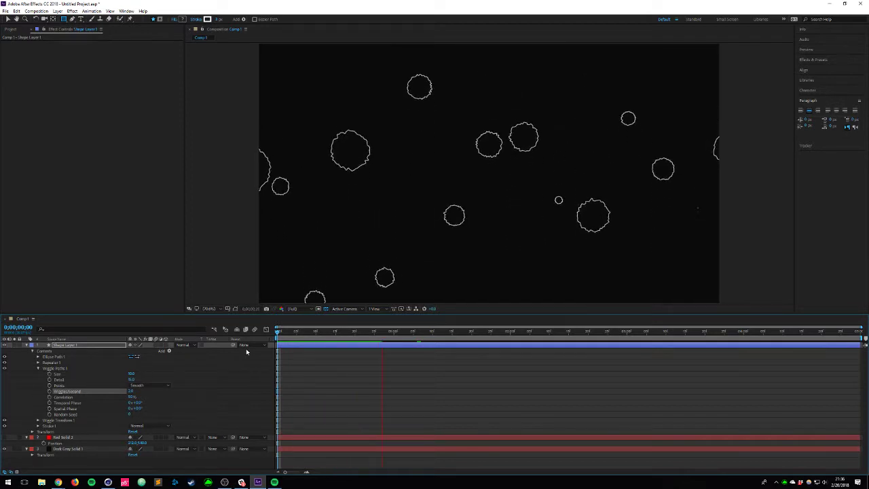
Step: With Wiggle Transform temporarily hidden, lower the Detail of Wiggle Paths to 6 and increase its Size, then collapse its settings
left_click(37, 368)
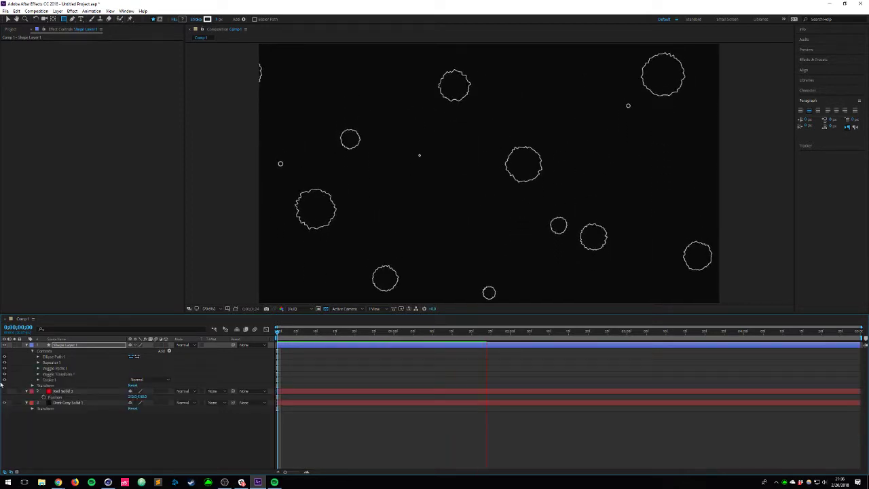
left_click(38, 368)
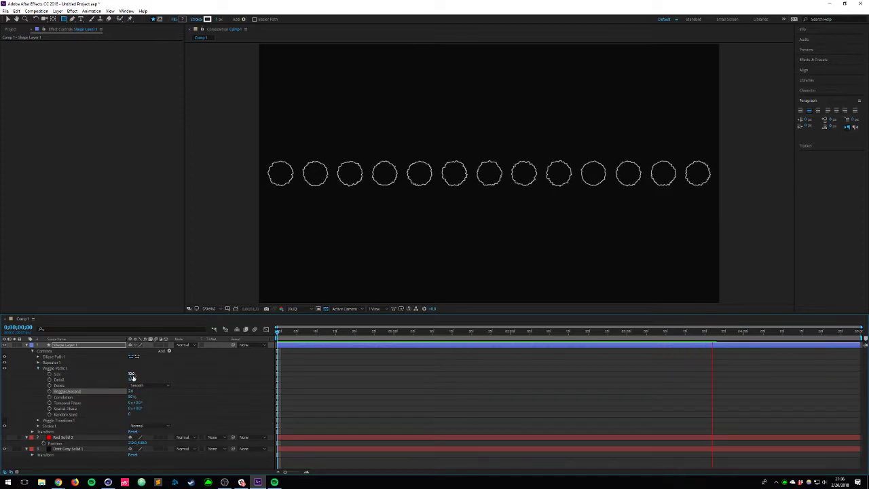
left_click_drag(130, 381, 127, 382)
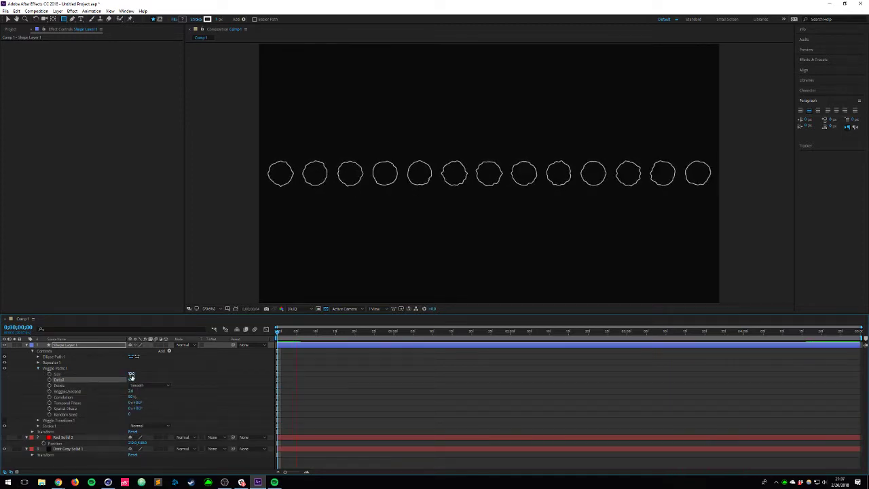
mouse_move(131, 374)
left_mouse_down()
mouse_move(141, 376)
mouse_move(132, 375)
left_mouse_up()
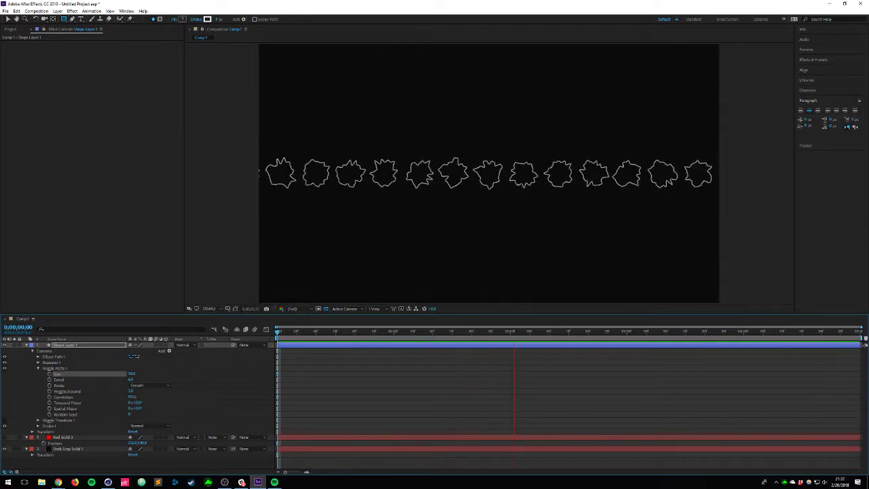
left_click(38, 368)
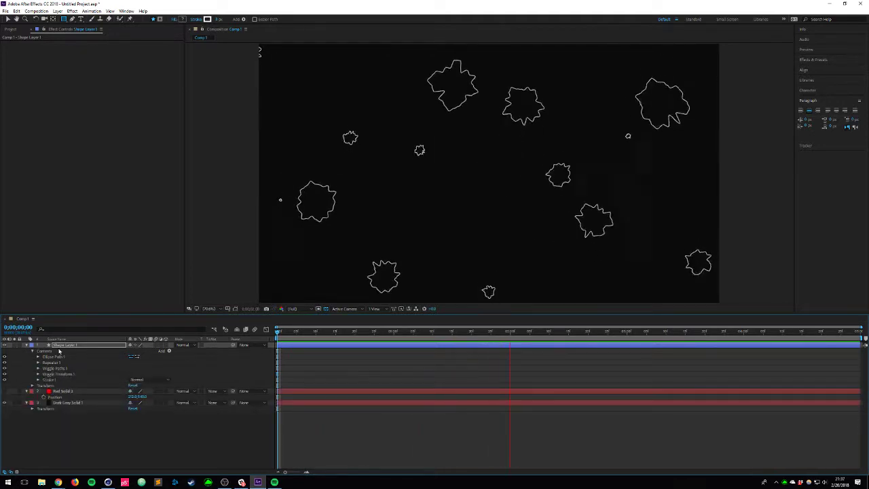
Step: Find the Posterize Time effect, apply it to the shape layer and preview the result from the start
left_click(814, 59)
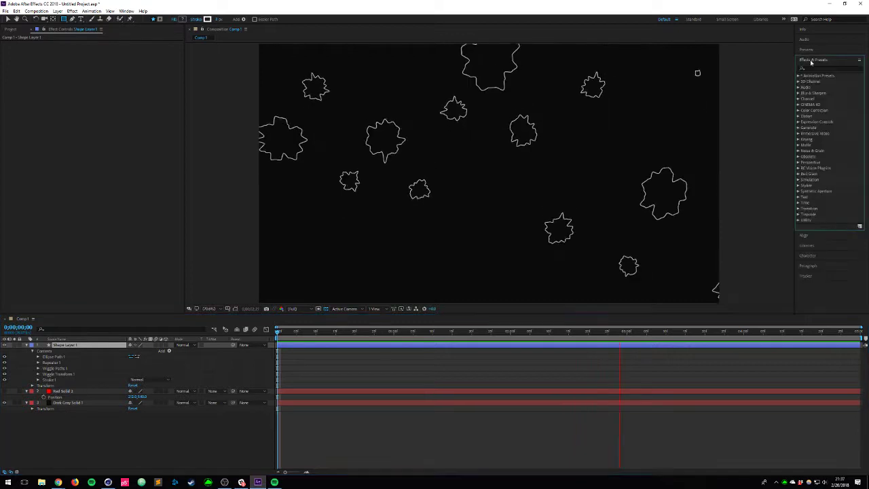
left_click(811, 69)
type("posterize")
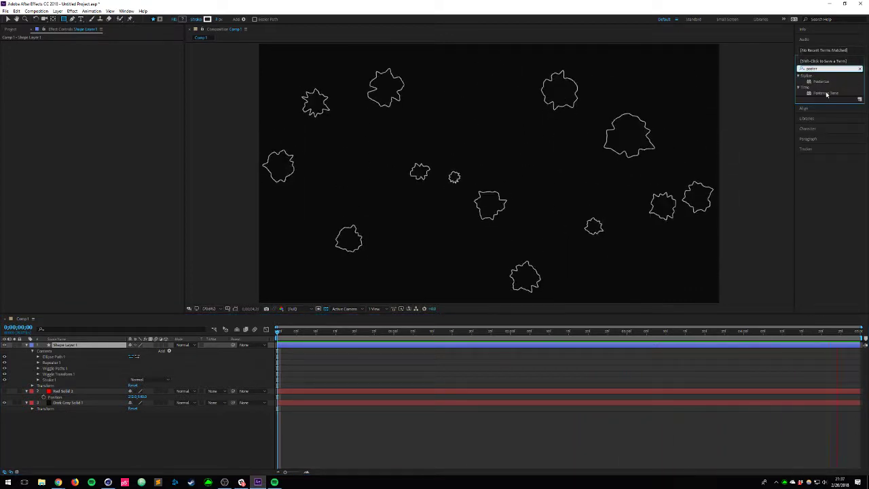
double_click(825, 92)
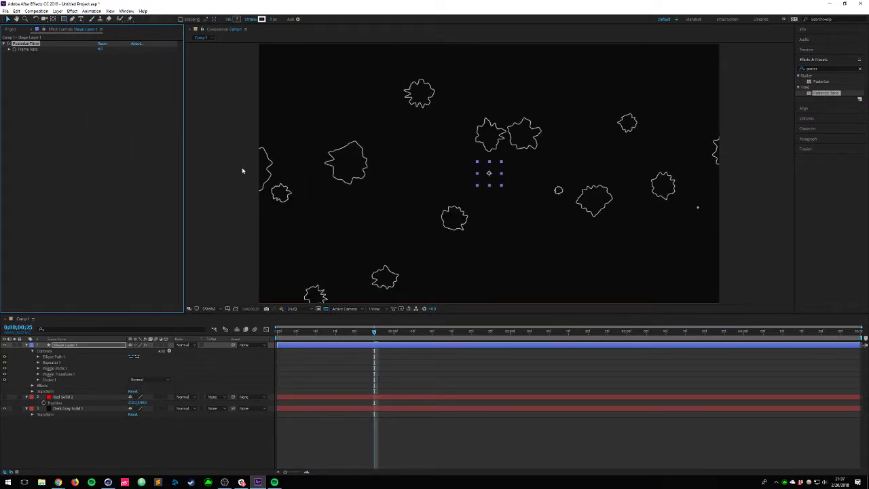
key("space")
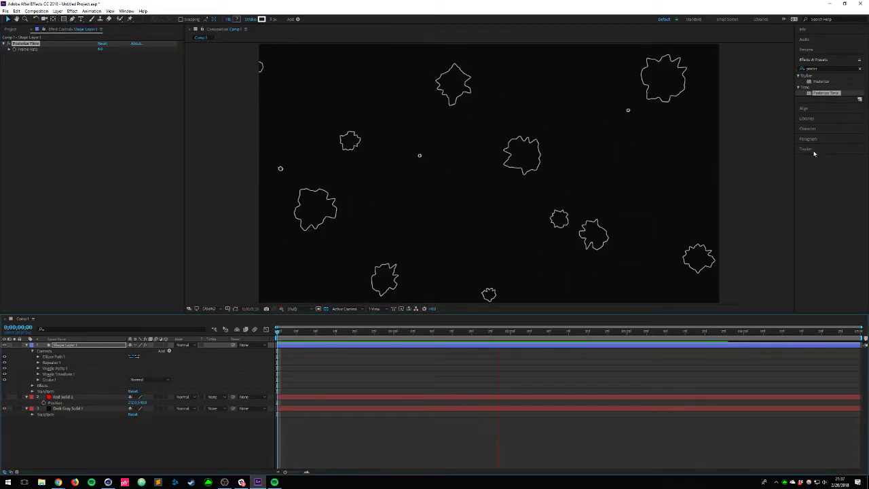
key("space")
Step: Set the Posterize Time Frame Rate to 15 and preview the animation from the start of the timeline
left_click(100, 49)
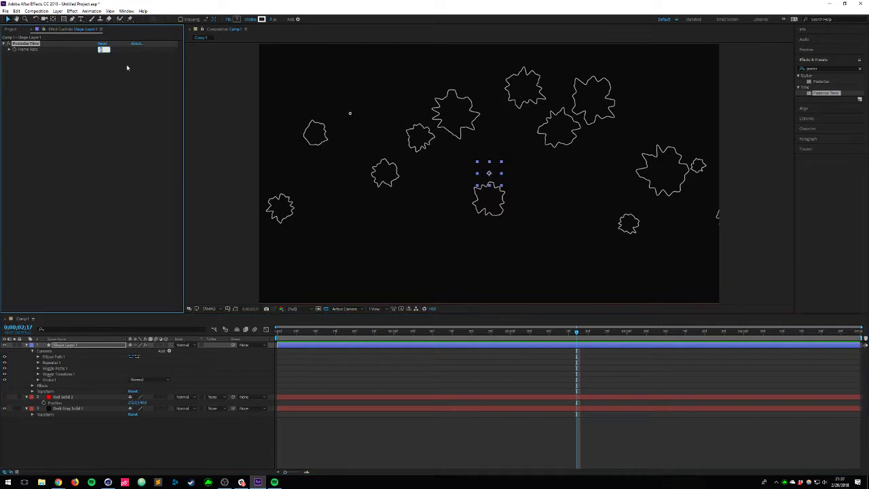
type("15")
left_click(140, 113)
left_click(281, 331)
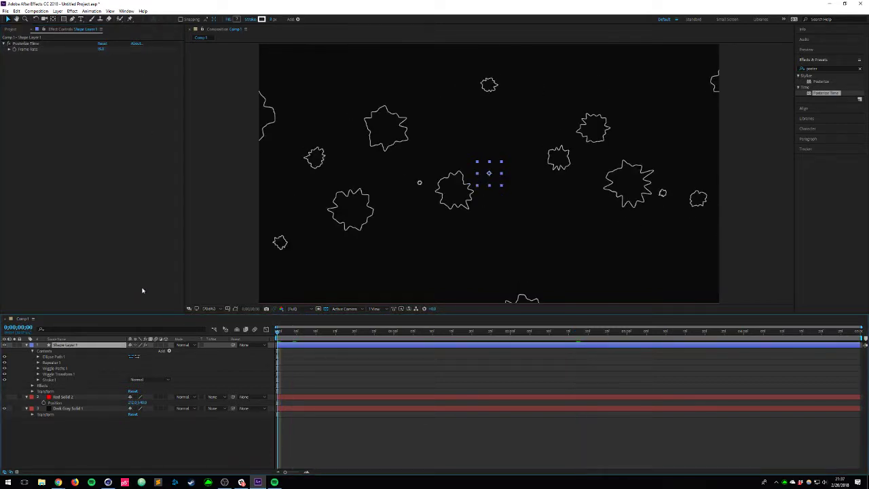
key("space")
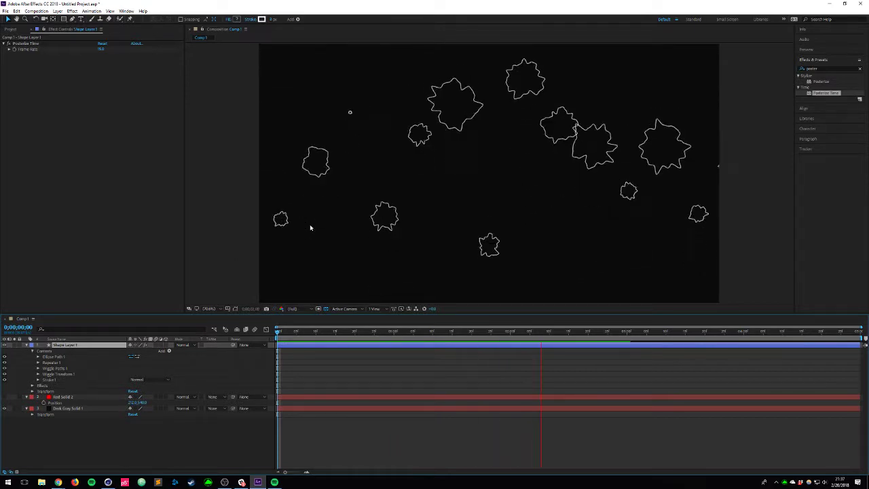
key("space")
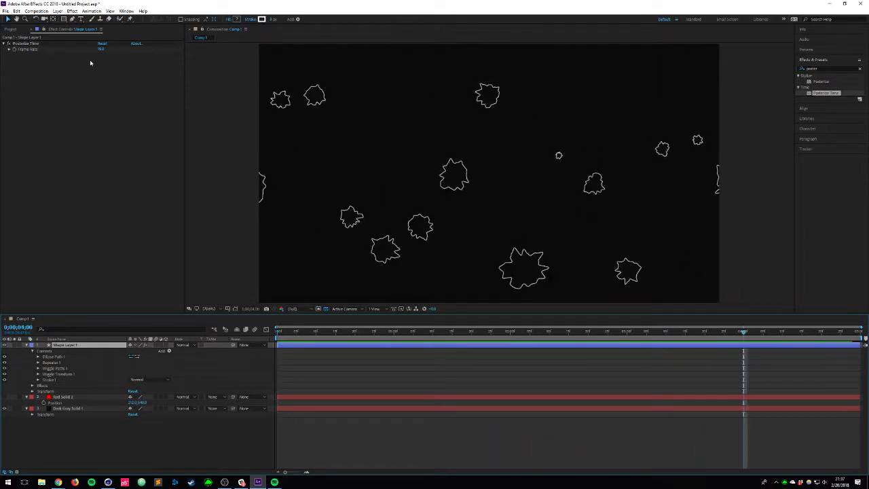
Step: Set the Posterize Time Frame Rate to 12 and preview the animation from the start of the timeline
left_click(101, 49)
type("12")
key("Return")
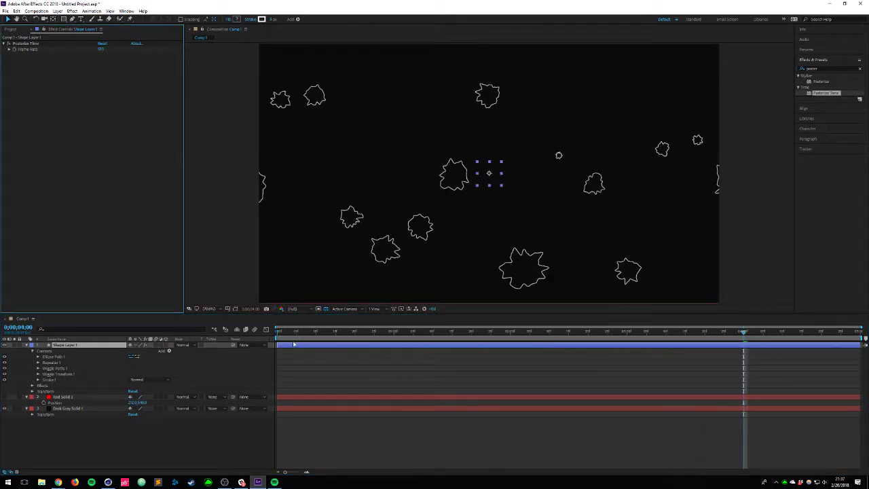
left_click_drag(289, 332, 118, 293)
key("space")
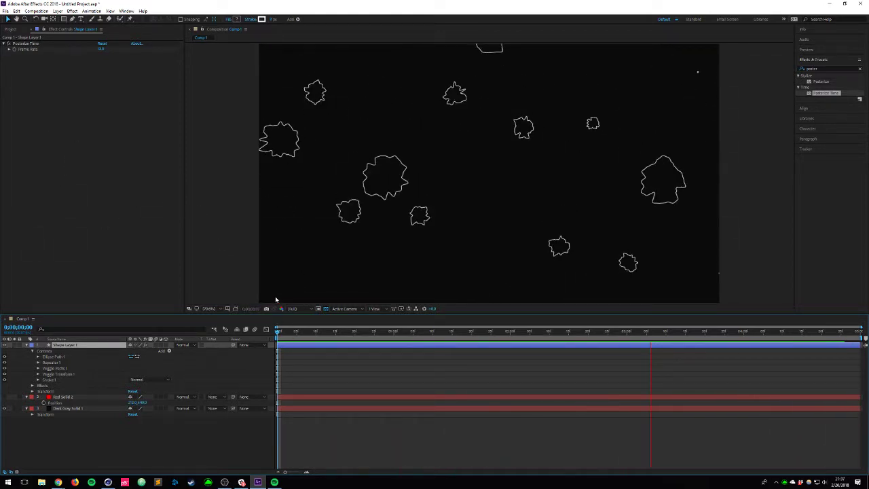
key("space")
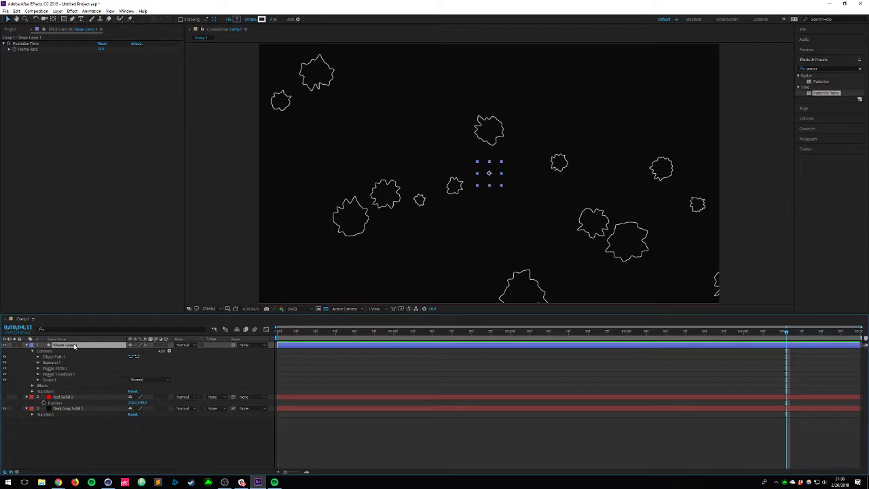
Step: Find the Echo effect, apply it to the shape layer and place it above Posterize Time
left_click(826, 70)
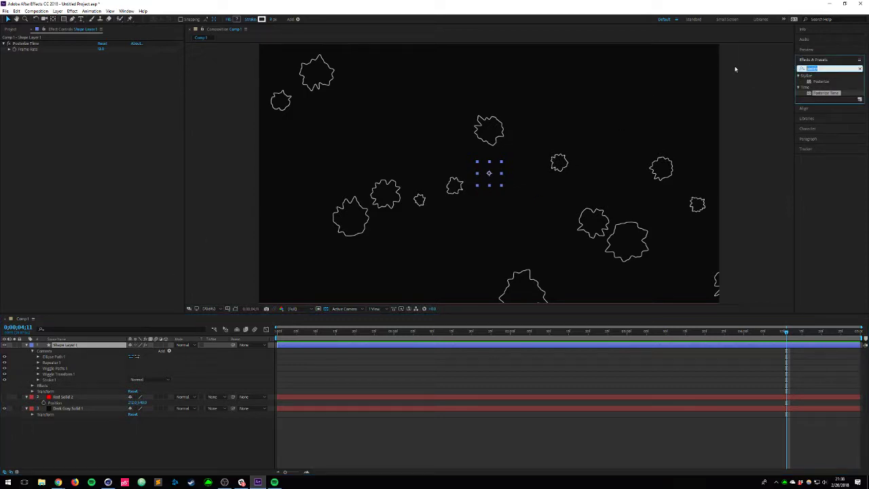
type("echo")
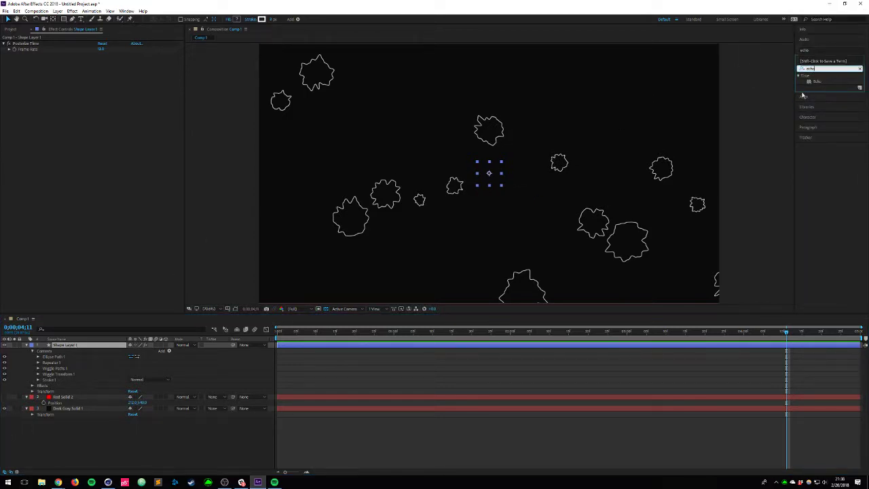
double_click(817, 80)
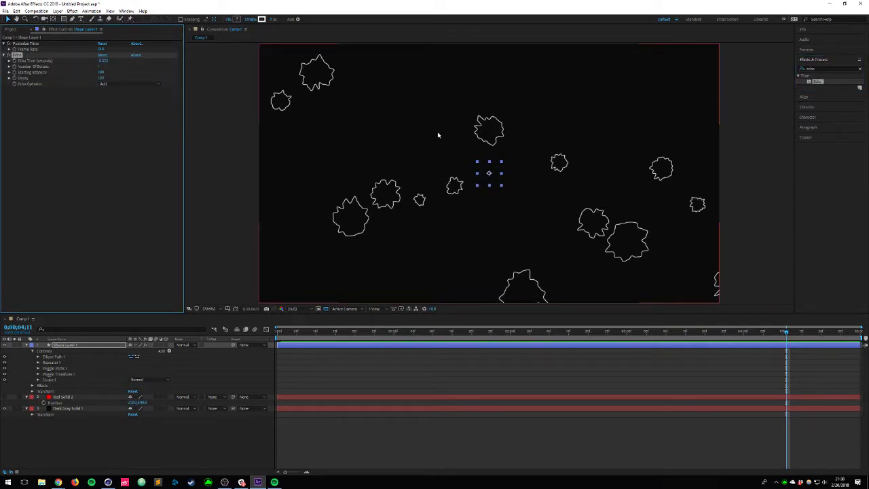
left_click_drag(17, 54, 20, 43)
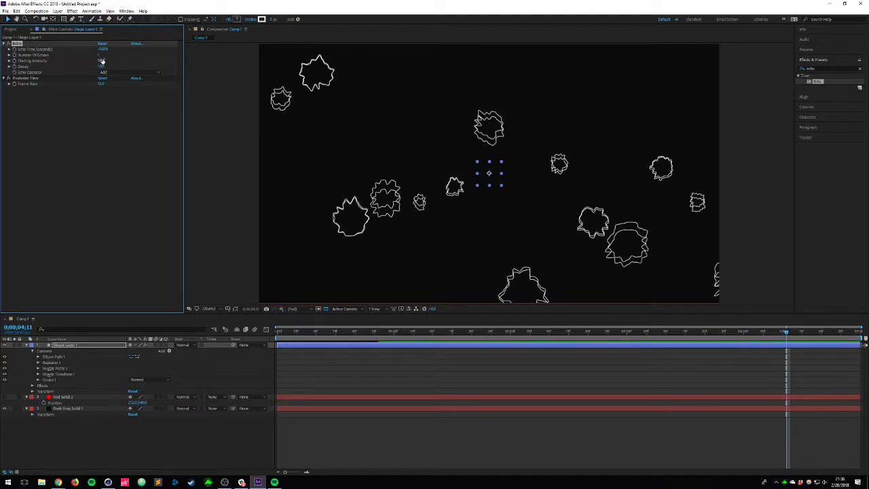
Step: Set the Number Of Echoes in the Echo effect to 5
left_click(100, 55)
type("5")
key("Return")
left_click(102, 180)
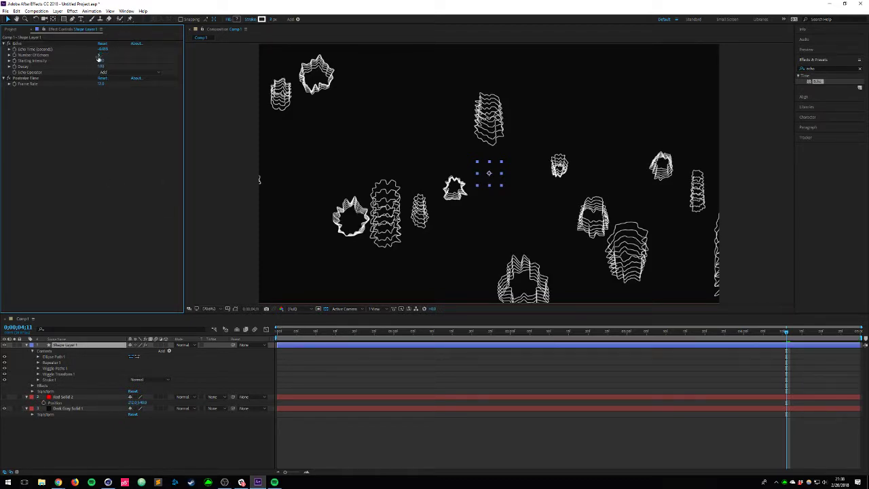
Step: Try other Decay values for the Echo effect, undo the last change and lower Starting Intensity to 0
left_click_drag(101, 66, 159, 66)
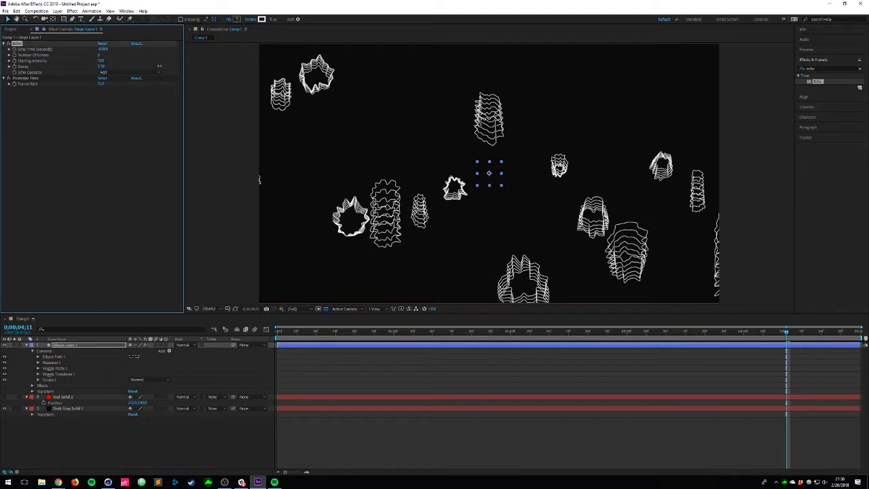
left_click_drag(368, 71, 8, 58)
key("ctrl+z")
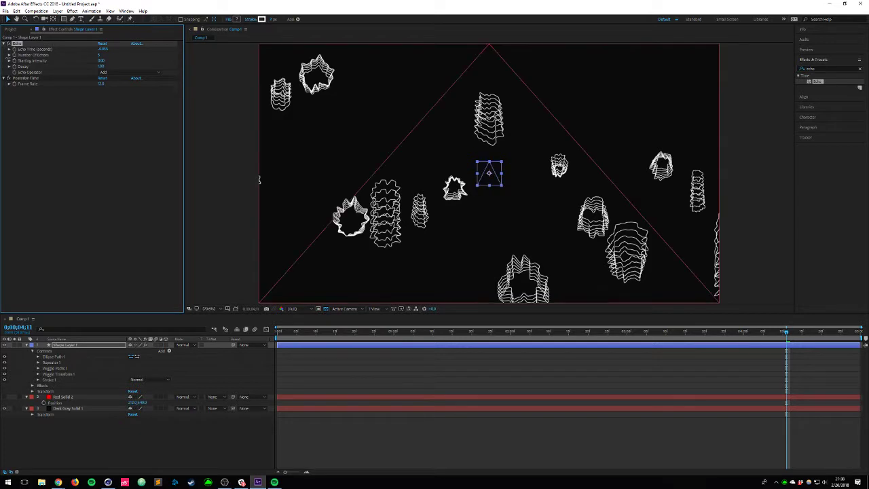
left_click_drag(101, 61, 2, 65)
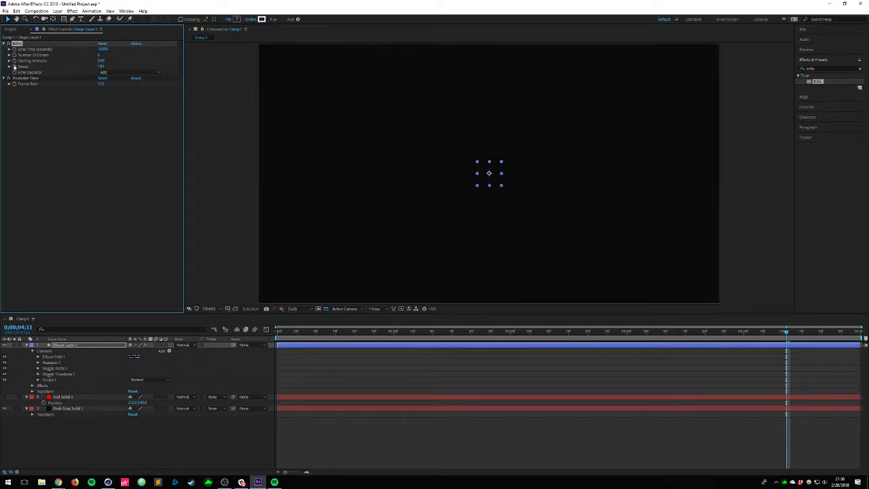
Step: Try Starting Intensity values of 0.5 and 0 in the Echo effect, with Posterize Time switched off
left_click(102, 61)
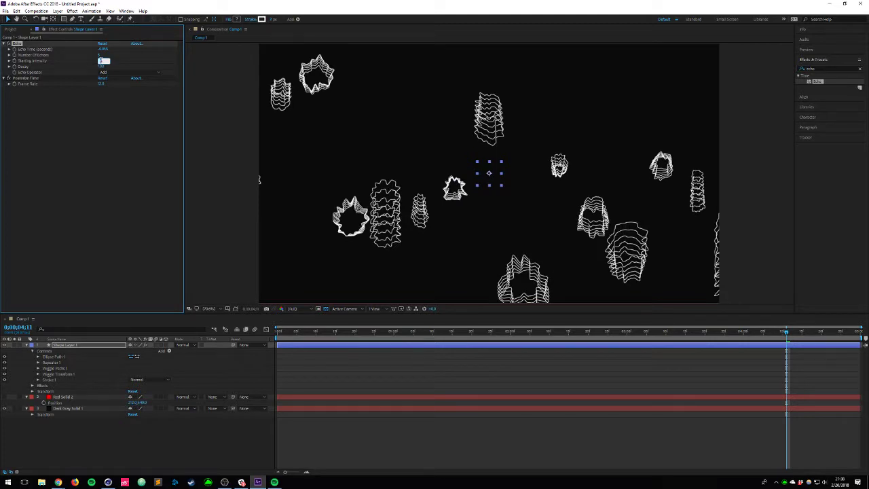
type(".5")
key("Return")
left_click(8, 79)
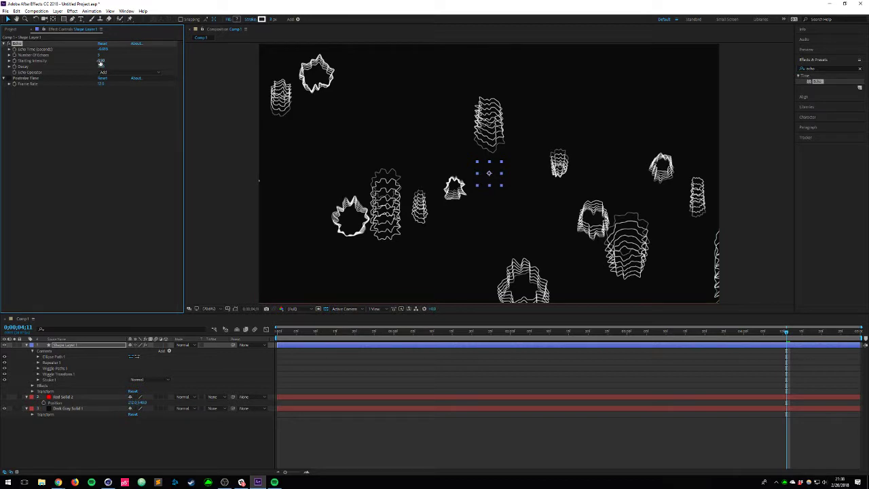
left_click(102, 61)
type("0")
key("Return")
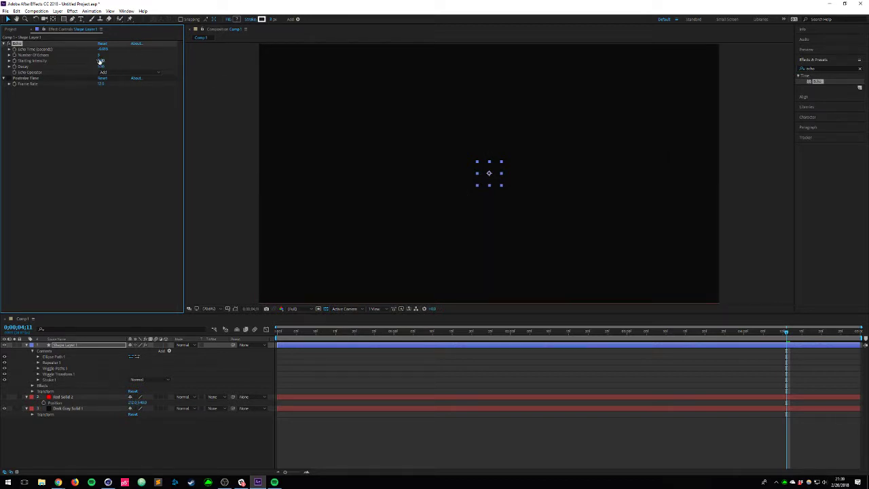
Step: Set the Echo effect's Starting Intensity to 0.1 and switch Posterize Time back on
left_click(101, 62)
type(".1")
key("Return")
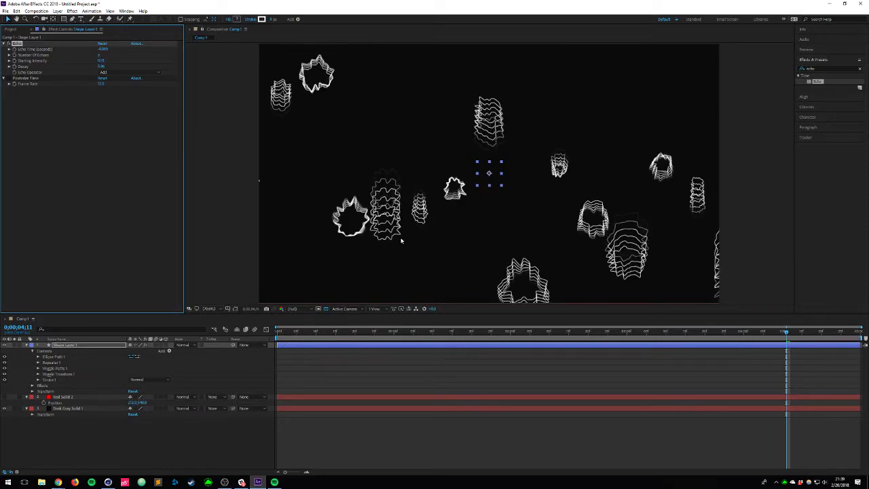
left_click(10, 78)
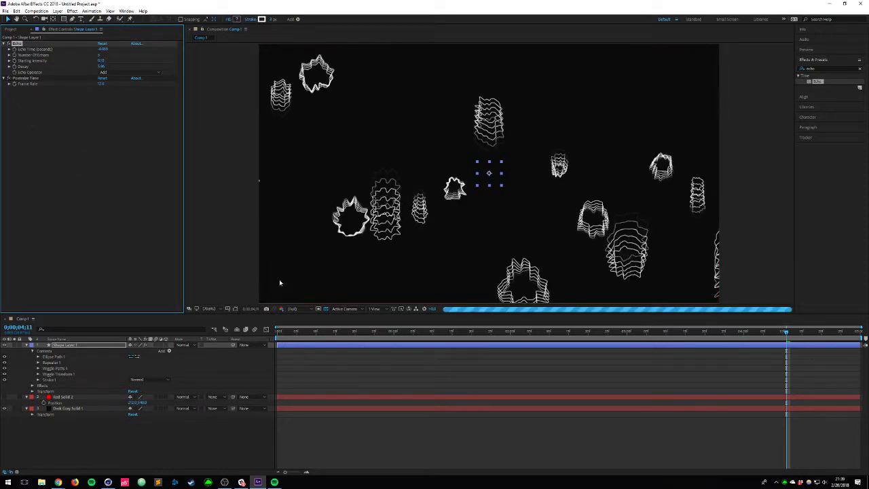
Step: Preview the faded echo trails from the start of the timeline
left_click_drag(286, 332, 273, 330)
key("space")
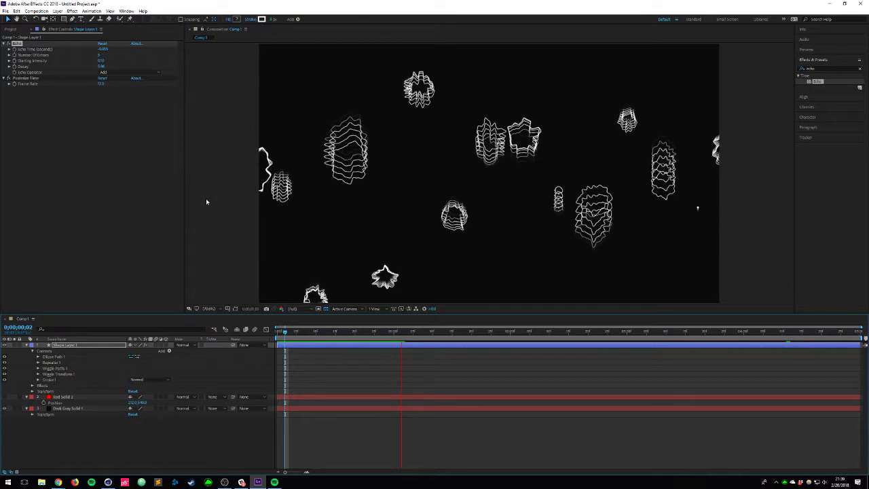
key("space")
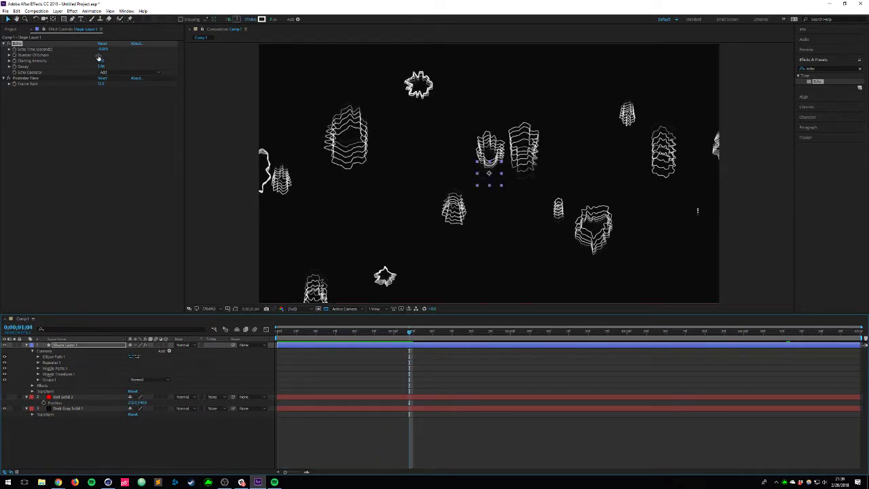
Step: Try 1 for the Echo effect's Number Of Echoes, and settle on 3
left_click(98, 56)
type("1")
left_click(118, 125)
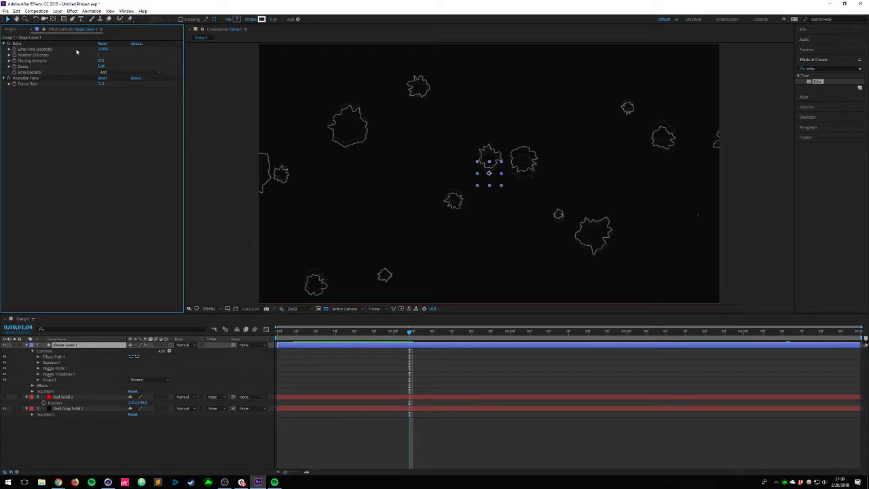
left_click(98, 55)
type("3")
key("Return")
Step: Preview the animation with fewer echoes from the first frame and stop at 0;00;01;04
key("Home")
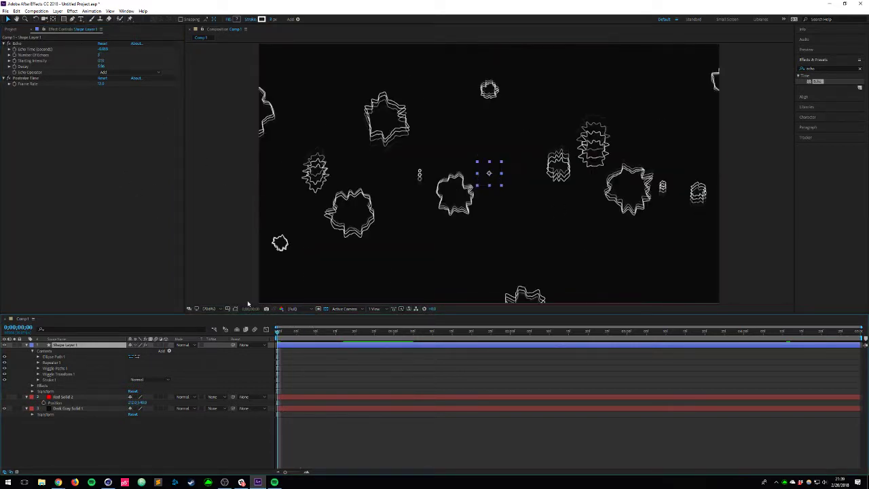
key("space")
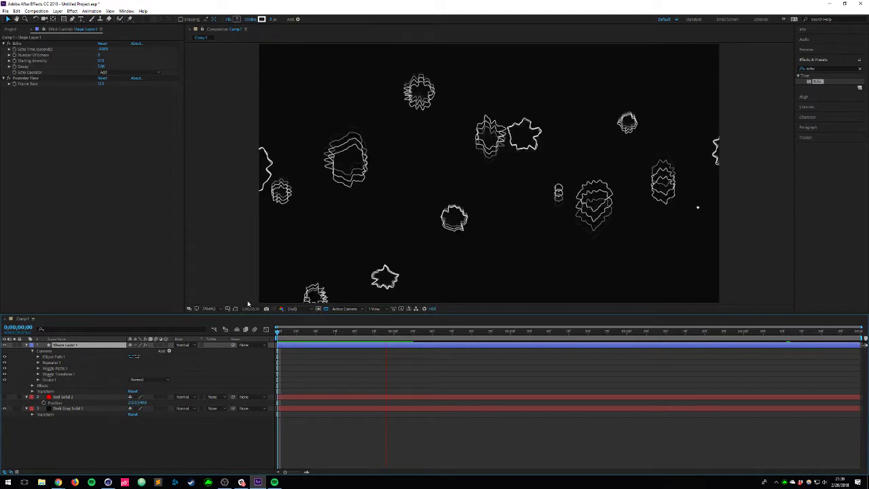
key("space")
key("space")
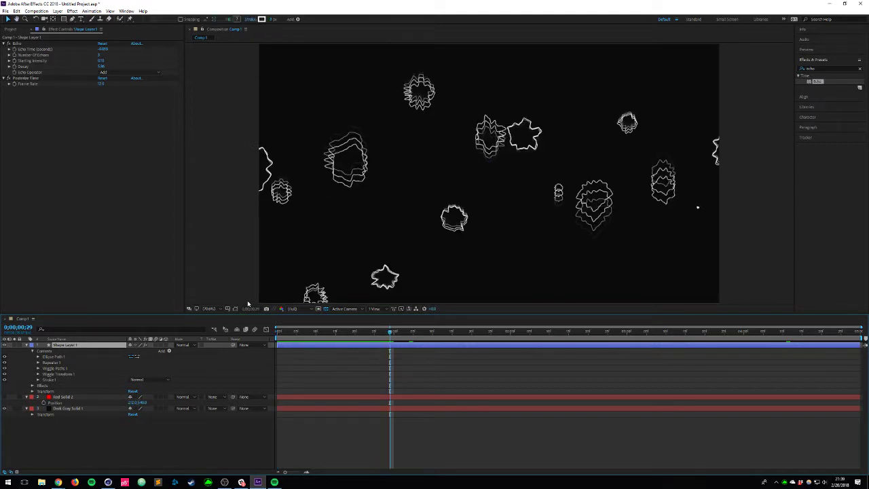
key("space")
Step: End the work area at 0;00;01;04, play the shortened loop and stop it at 0;00;00;19
key("n")
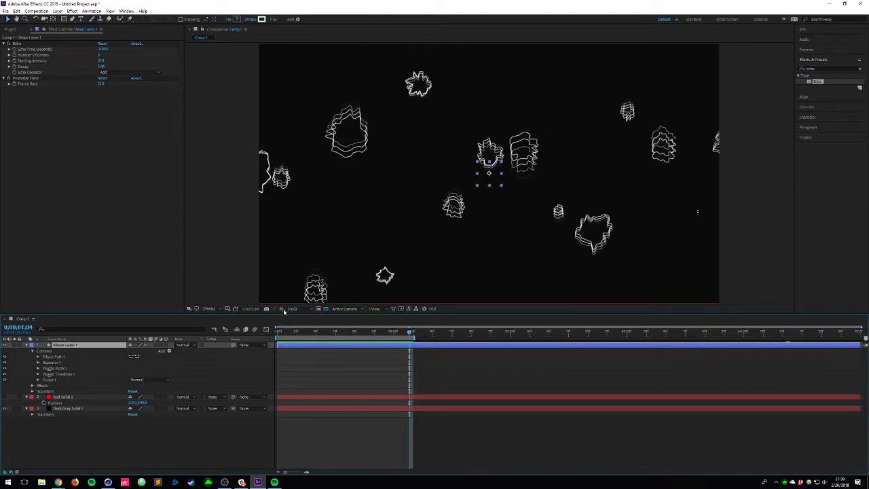
key("space")
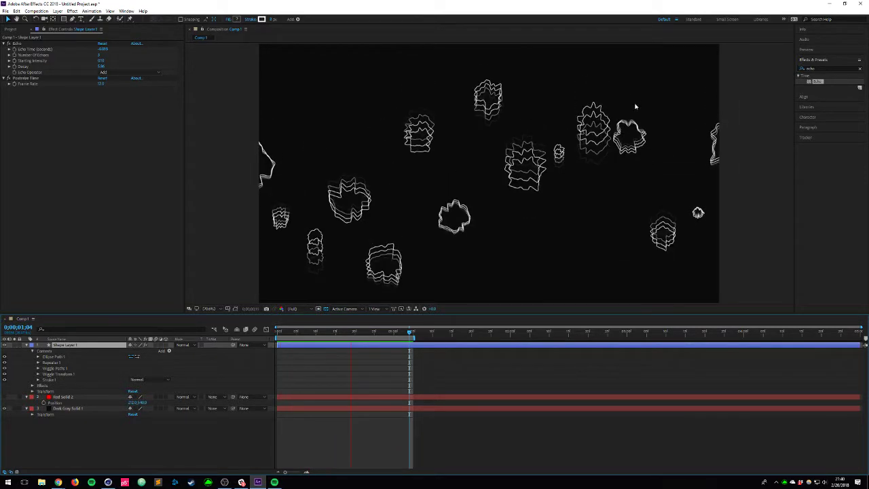
left_click(353, 336)
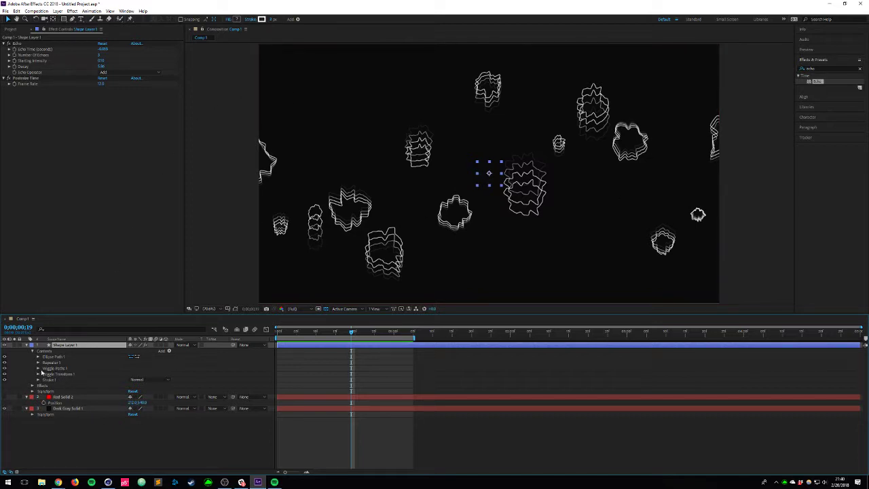
Step: Set the Random Seed of Wiggle Transform 1 to 22 and increase its Rotation so the circles also spin
left_click(38, 375)
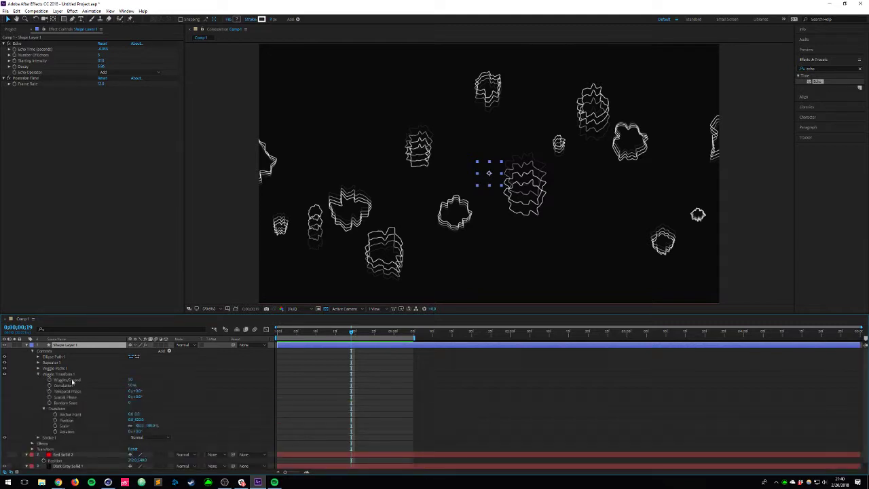
left_click(130, 404)
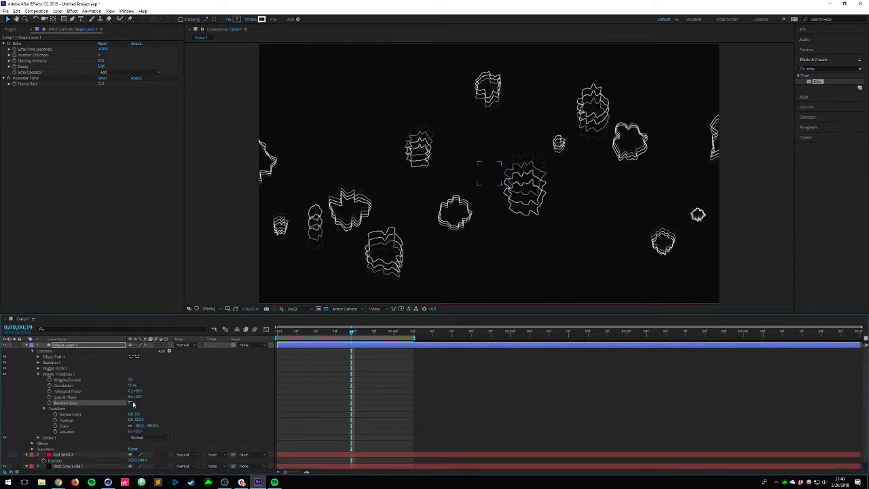
type("22")
key("Return")
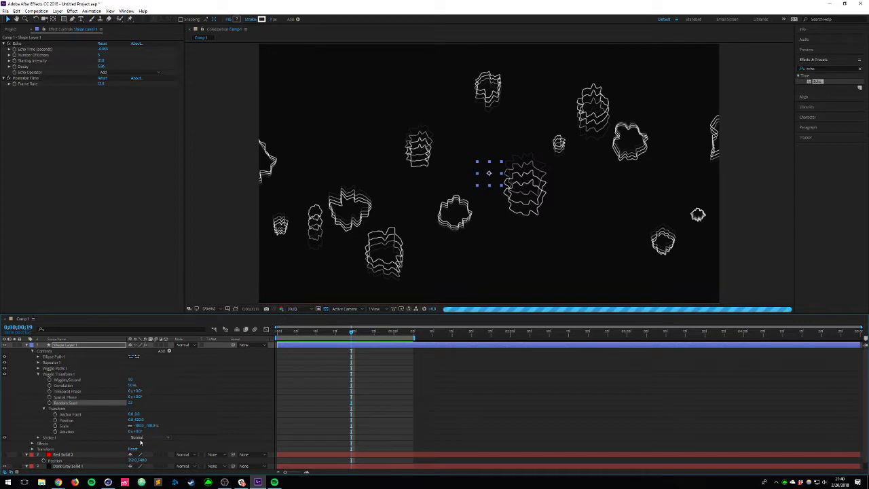
left_click_drag(138, 433, 332, 435)
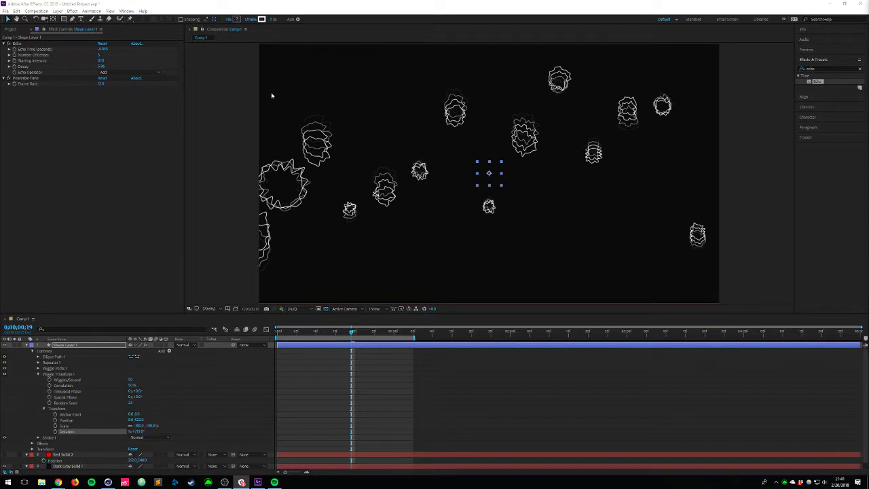
Step: Delete Shape Layer 1 from the composition
left_click(17, 44)
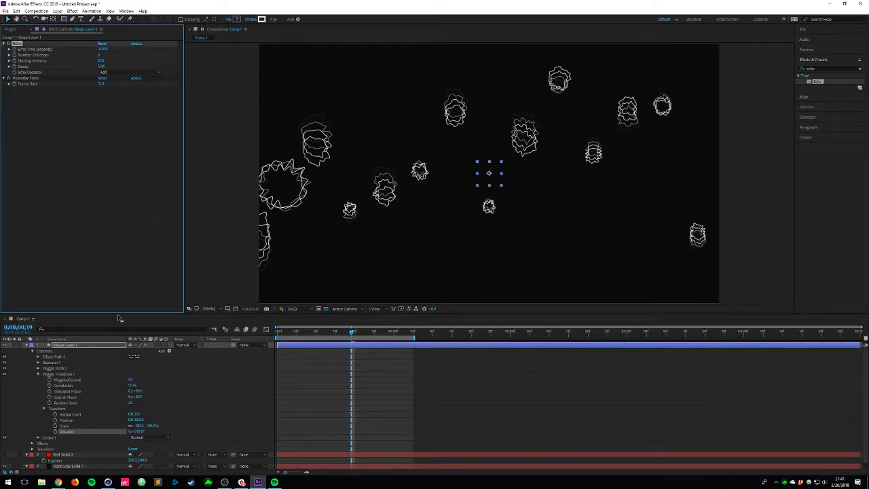
left_click(63, 344)
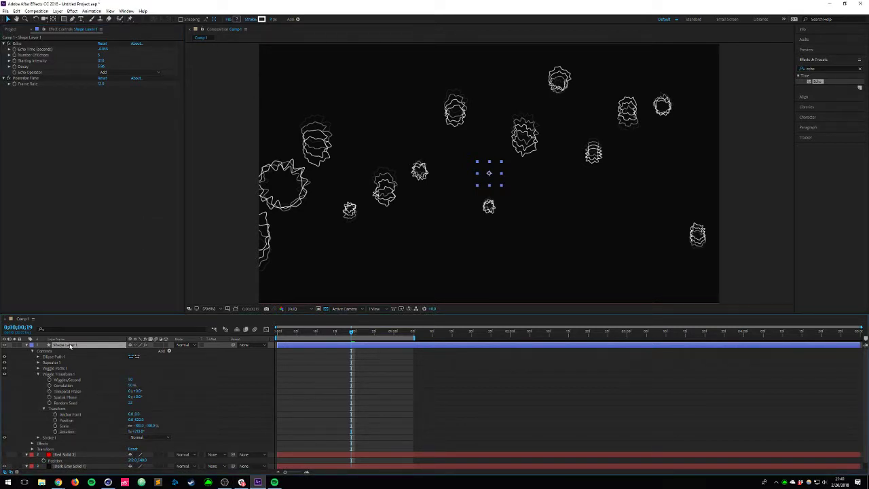
key("Delete")
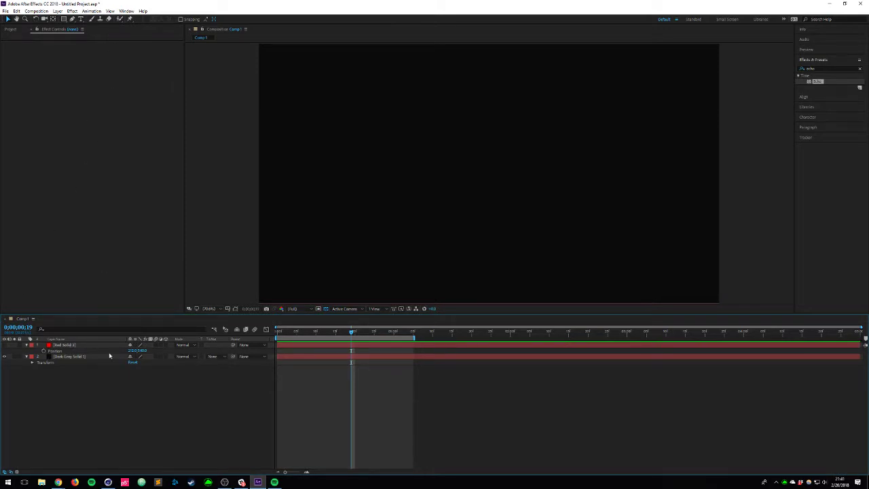
Step: Create a new empty shape layer and expand its properties
right_click(79, 404)
mouse_move(127, 330)
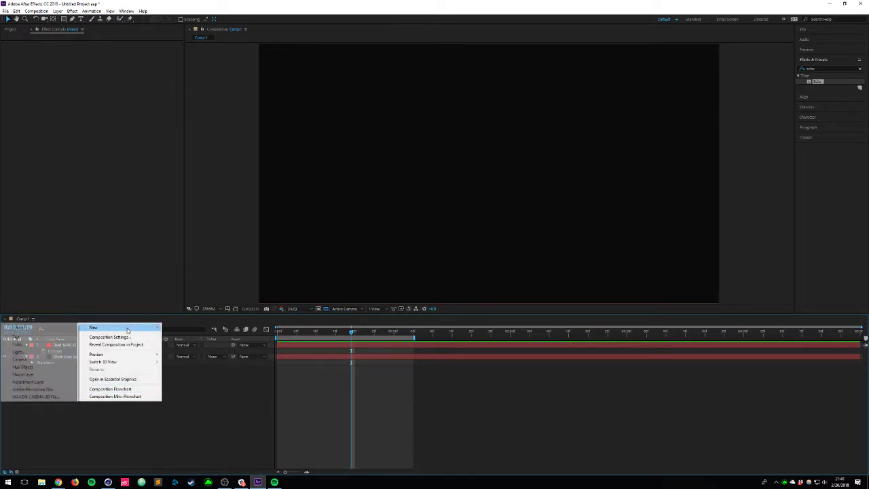
left_click(32, 377)
left_click(26, 345)
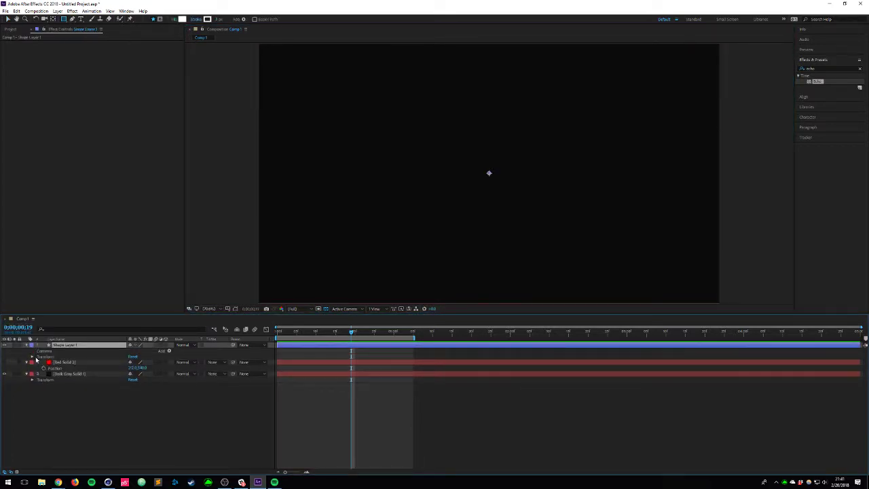
left_click(170, 351)
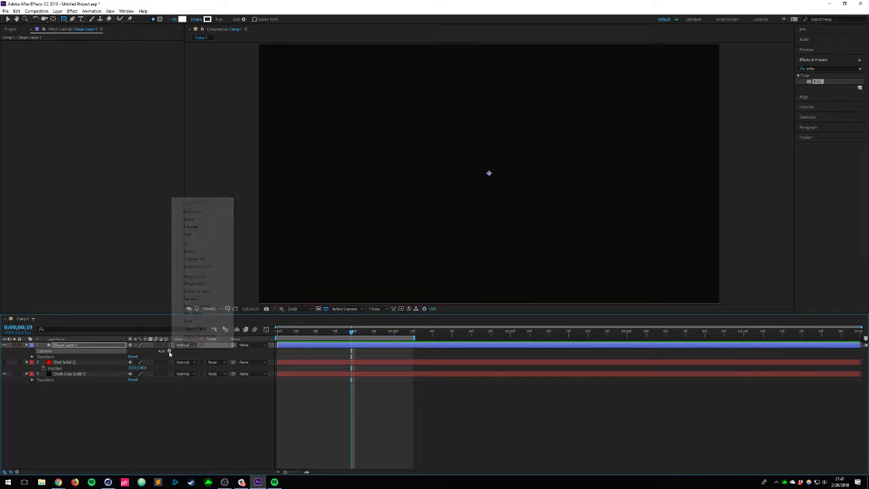
left_click(204, 212)
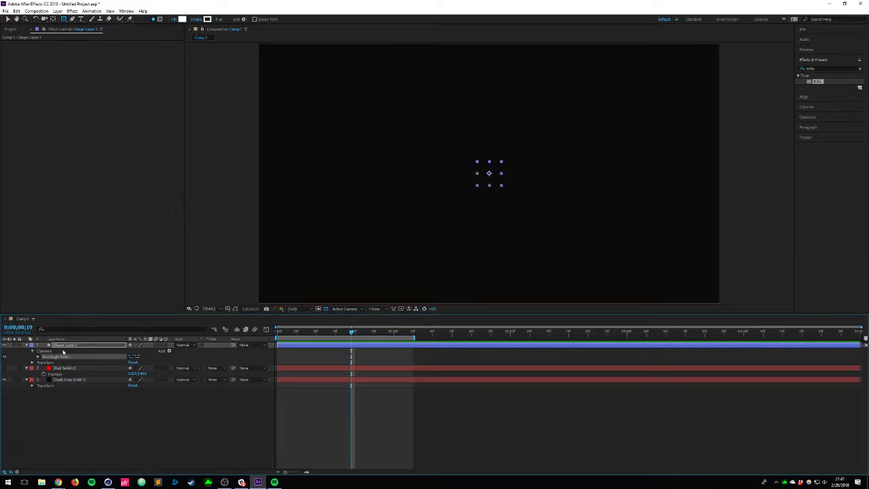
key("ctrl+z")
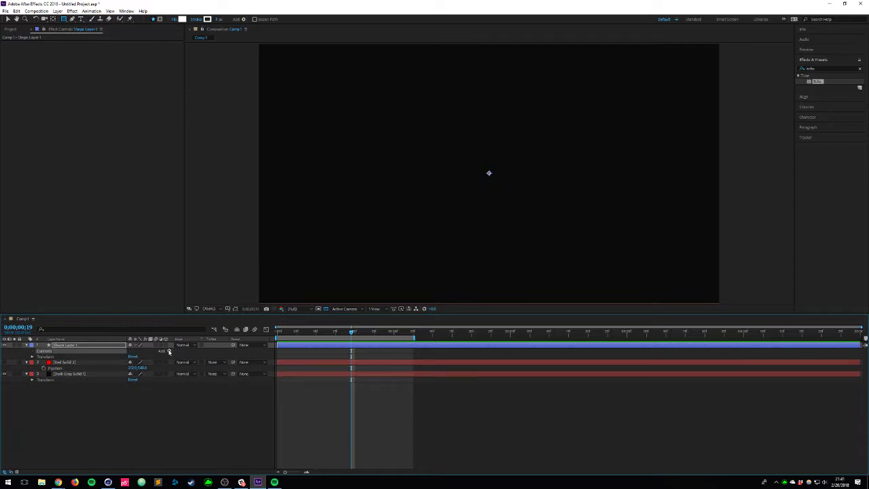
Step: Add an Ellipse path to the new shape layer and expand its Size and Position properties
left_click(169, 350)
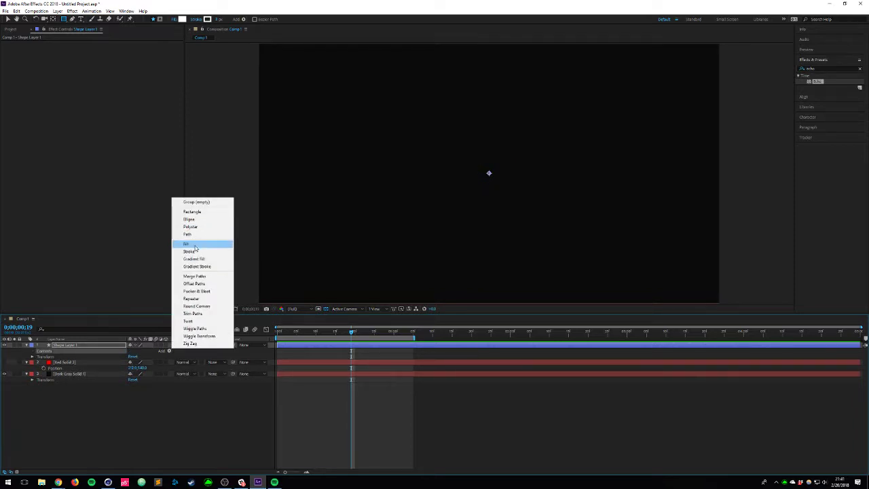
left_click(197, 220)
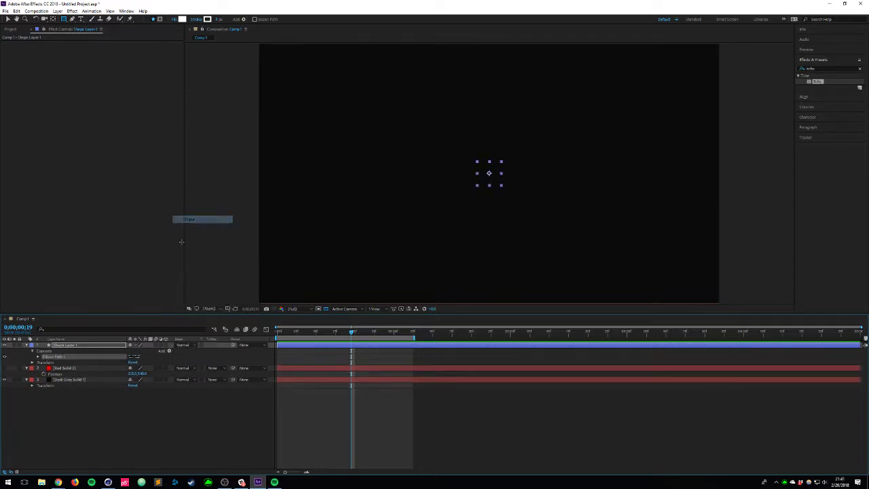
left_click(38, 357)
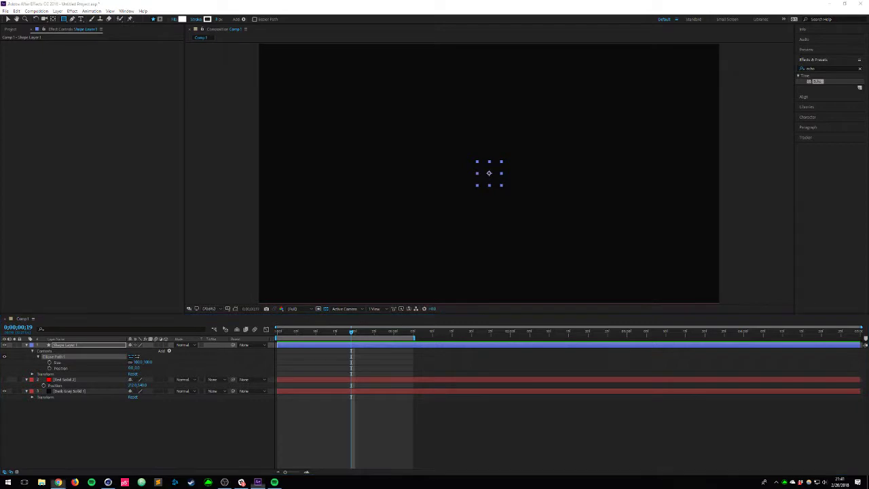
Step: Move the current time to 0;00;00;04 and add a Stroke to the shape layer with the ellipse
key("alt+Tab")
left_click(146, 453)
left_click_drag(331, 331, 293, 336)
left_click(58, 357)
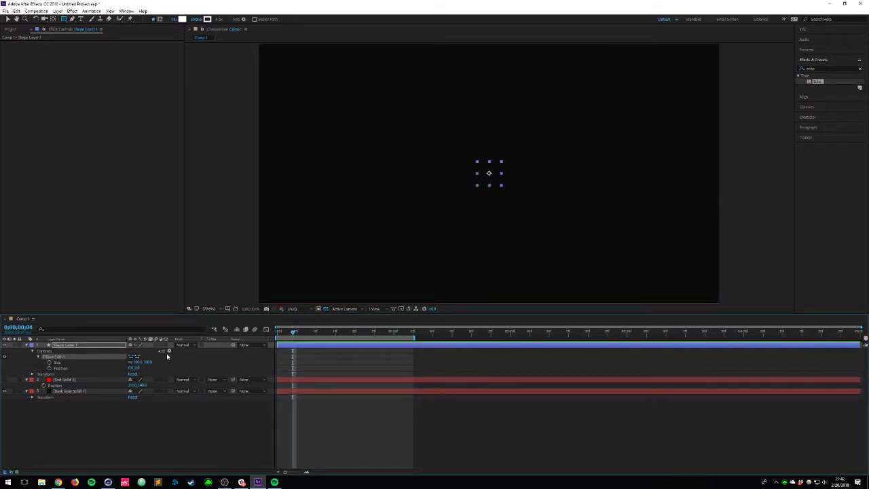
left_click(169, 350)
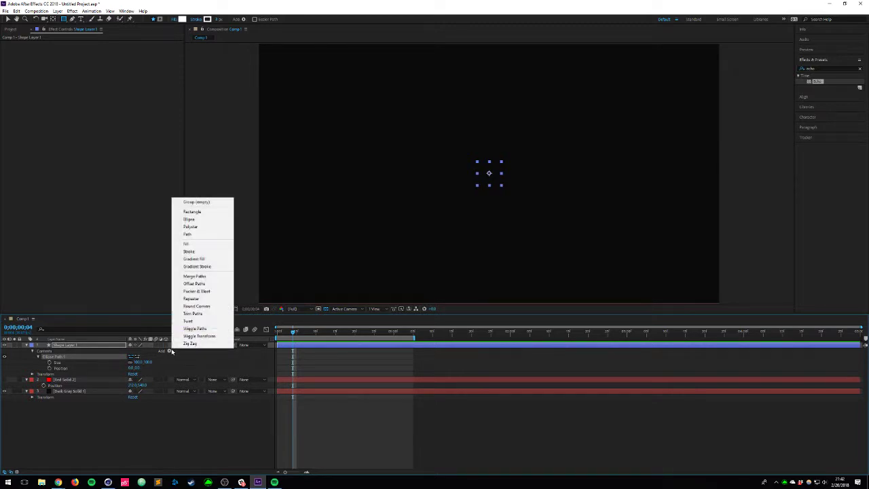
left_click(204, 251)
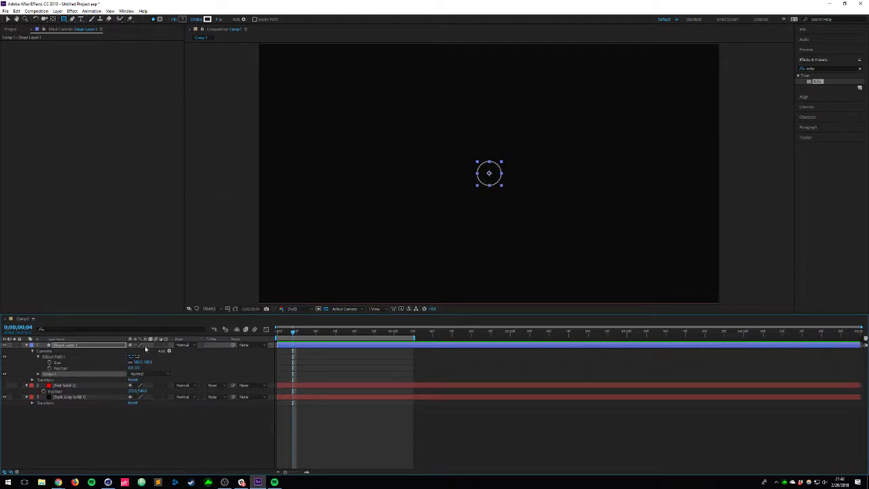
Step: Expand the ellipse's stroke properties and increase Stroke Width to make a thick white ring
left_click(169, 351)
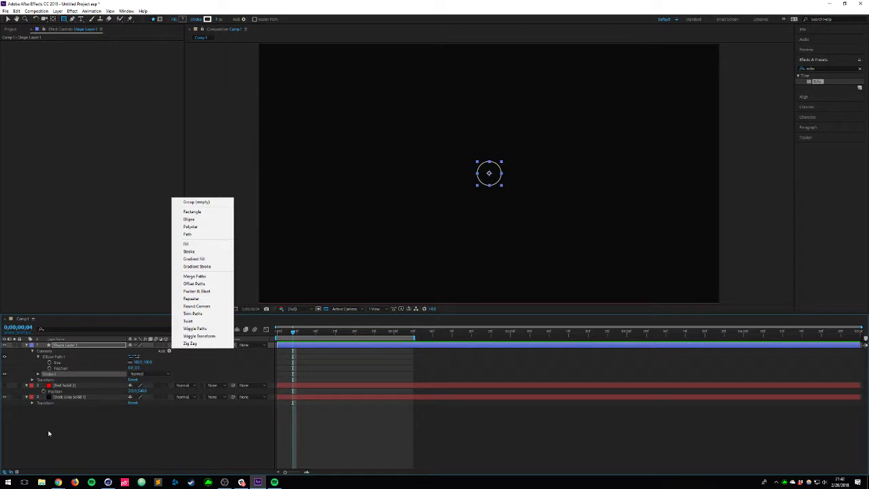
left_click(41, 375)
left_click(38, 374)
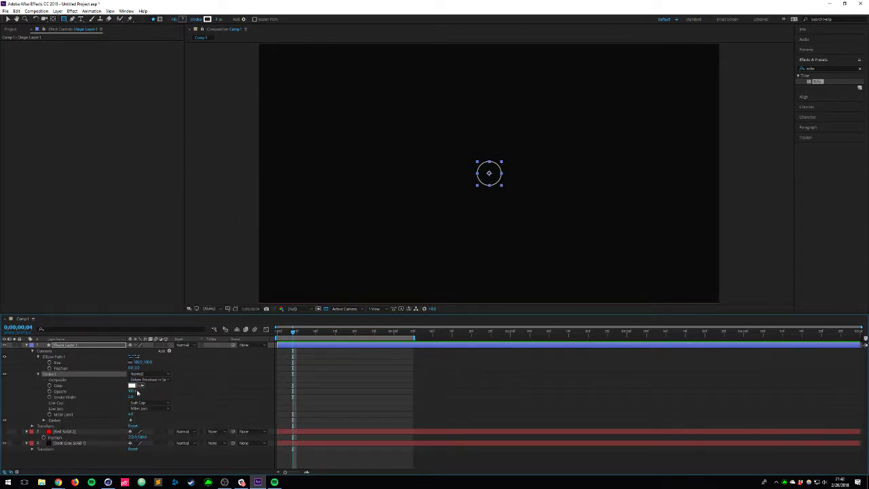
left_click_drag(131, 397, 163, 397)
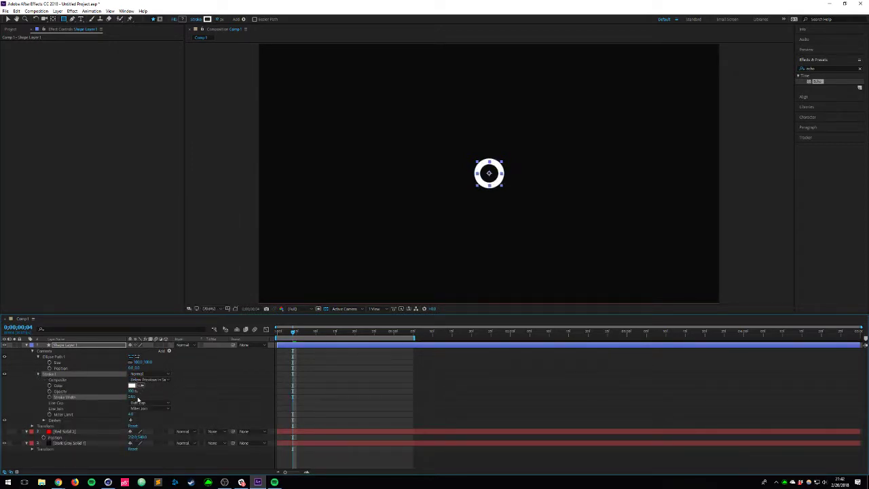
Step: Reduce the ellipse path's Size to about 47 by 47 and return the current time to 0;00;00;00
left_click_drag(137, 363, 114, 362)
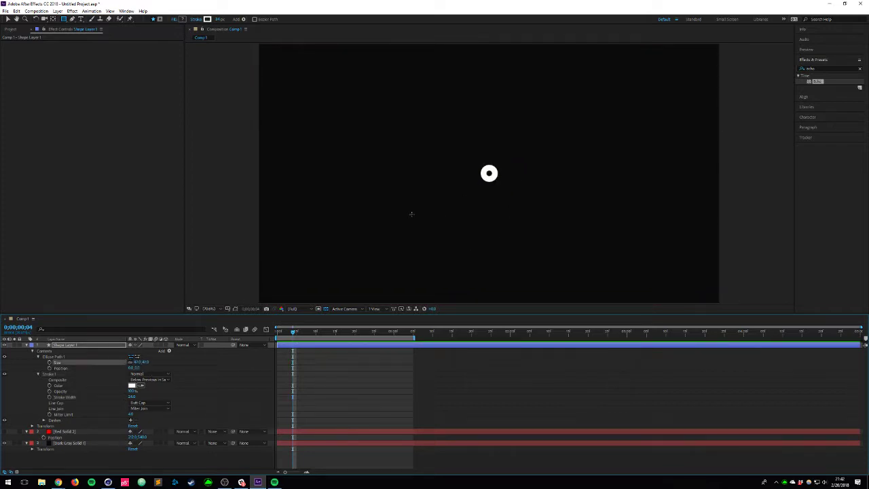
left_click_drag(296, 333, 277, 334)
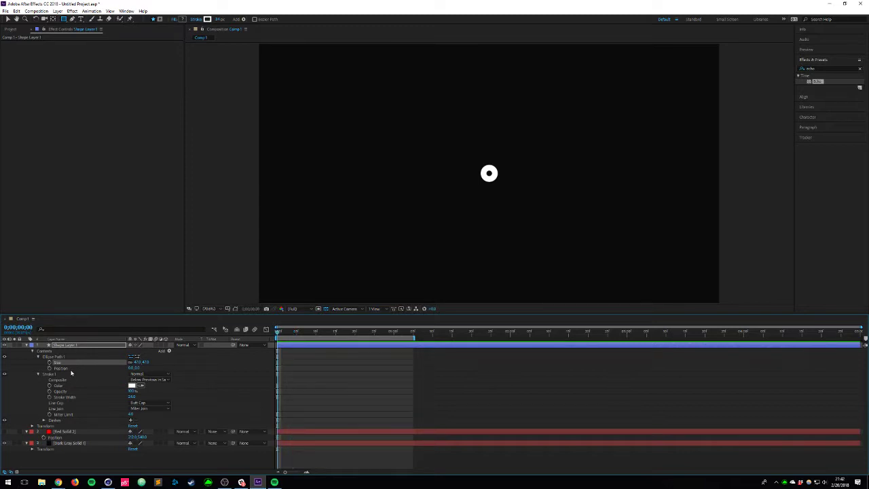
left_click(39, 357)
left_click(38, 363)
Step: Add a Repeater to the shape layer's contents and set 17 copies with an offset of -8
left_click(52, 352)
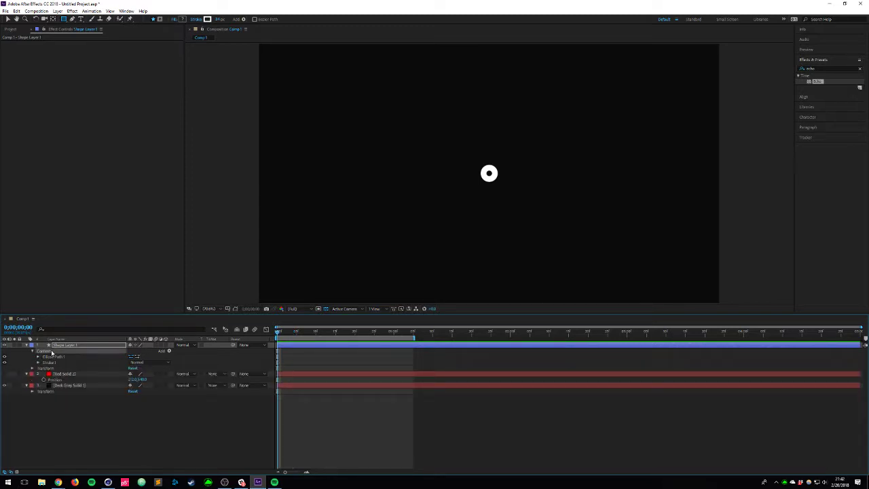
left_click(169, 351)
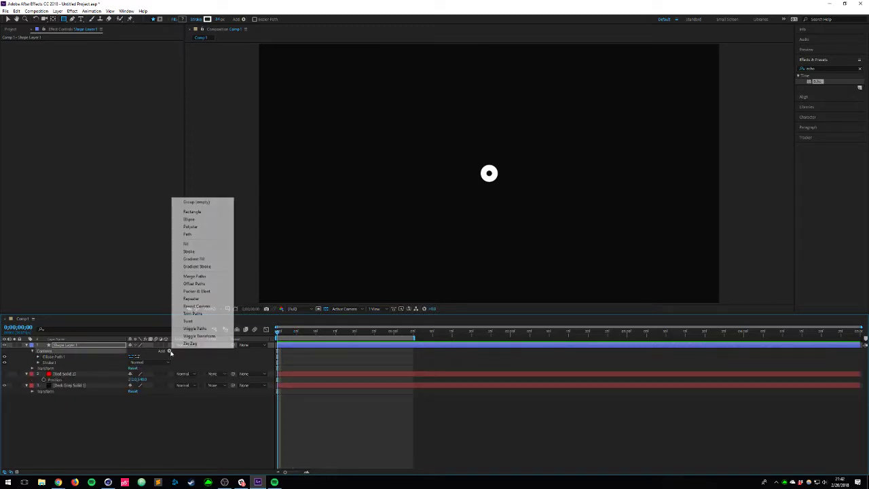
left_click(191, 299)
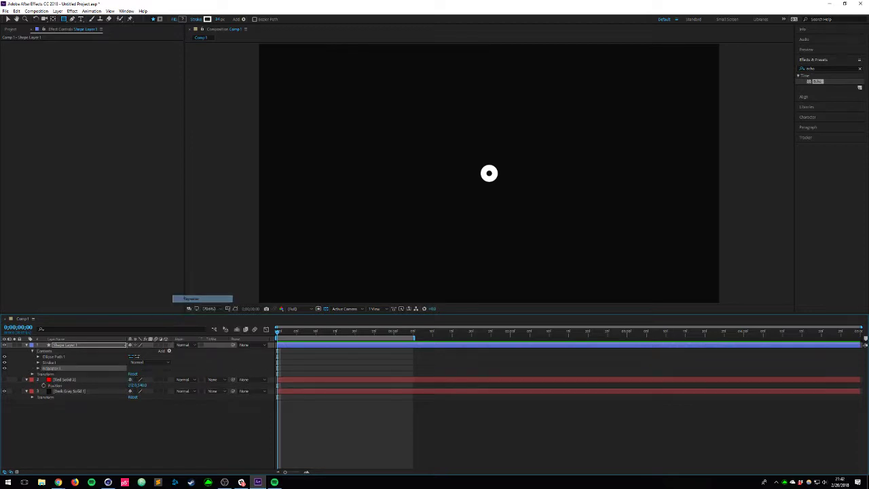
left_click(38, 368)
mouse_move(131, 374)
left_mouse_down()
mouse_move(133, 382)
mouse_move(126, 377)
left_mouse_up()
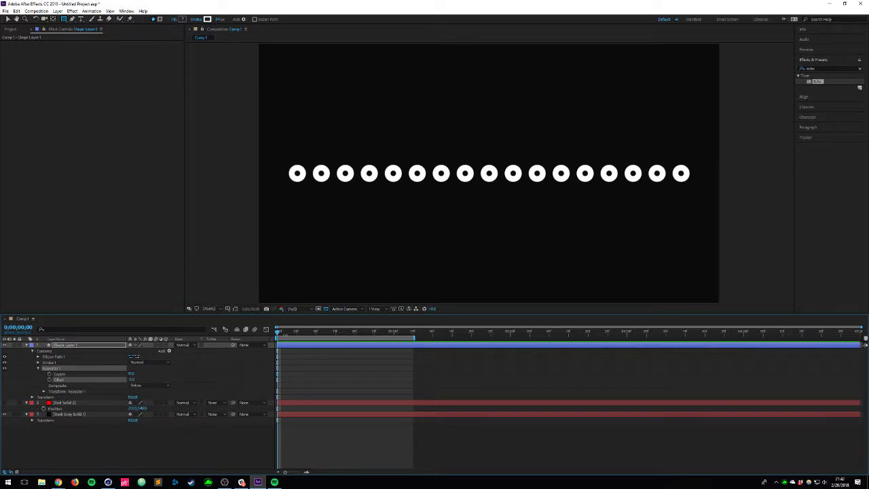
Step: Expand the Repeater's transform and try fading the copies with End Opacity at 0%, returning it to 100%
left_click(44, 392)
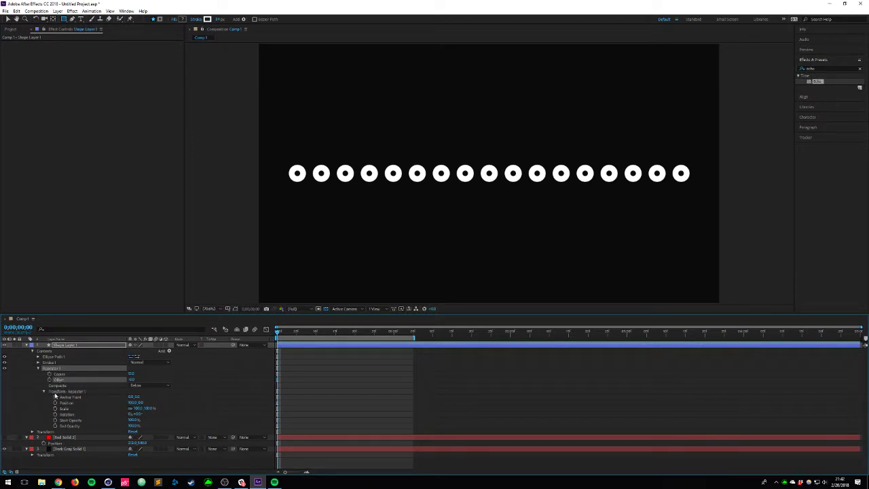
left_click(61, 392)
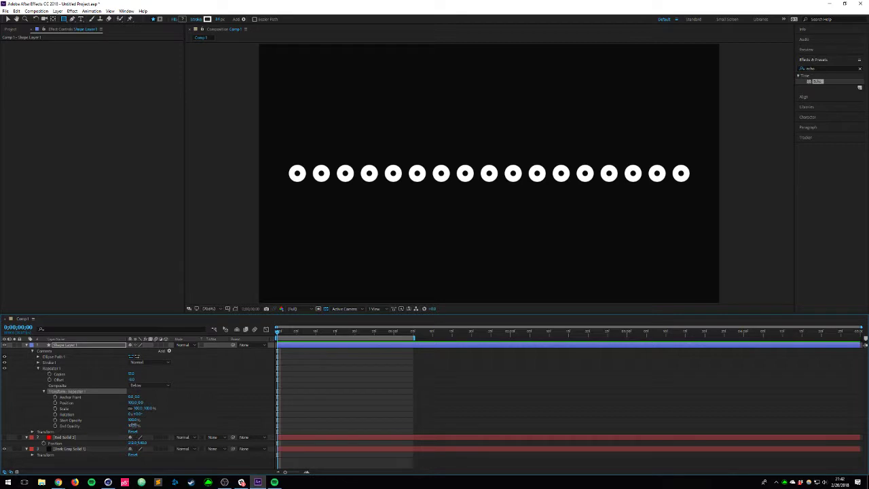
left_click_drag(134, 425, 22, 426)
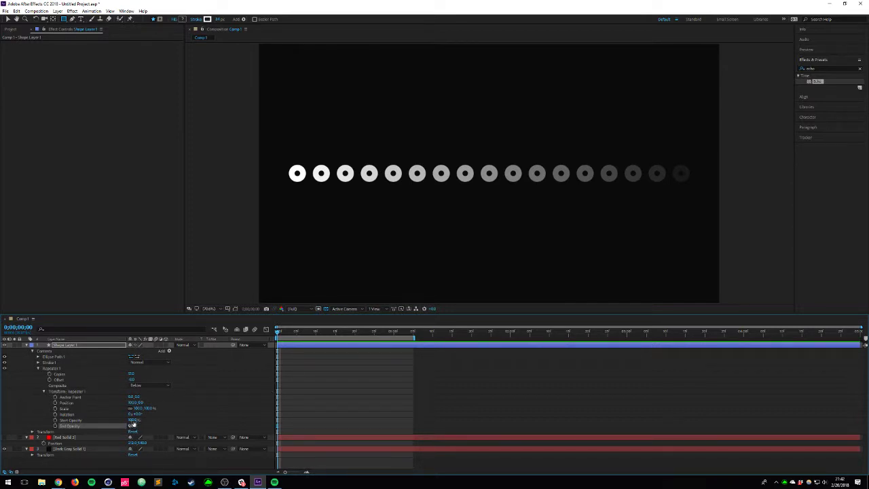
left_click_drag(131, 426, 201, 418)
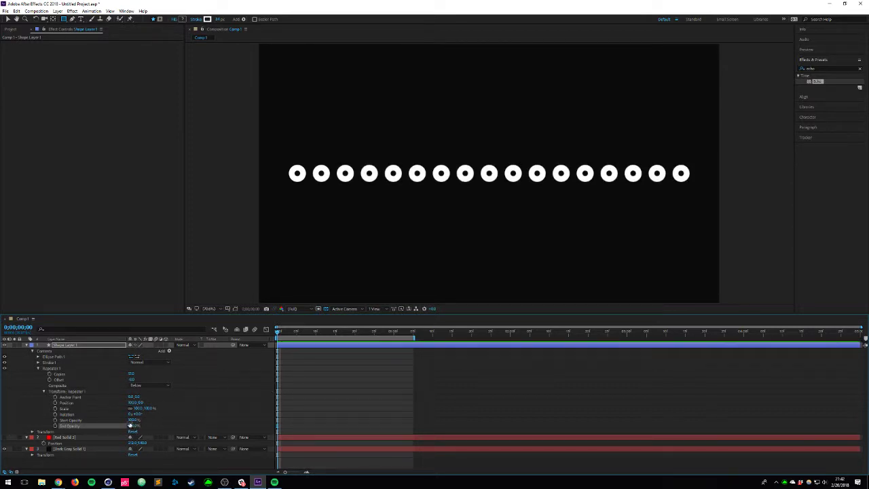
Step: Set both Repeater opacities to 0% and keyframe Start Opacity from 0% at the first frame to 100% at 0;00;00;17
left_click_drag(131, 420, 55, 419)
left_click_drag(132, 425, 41, 414)
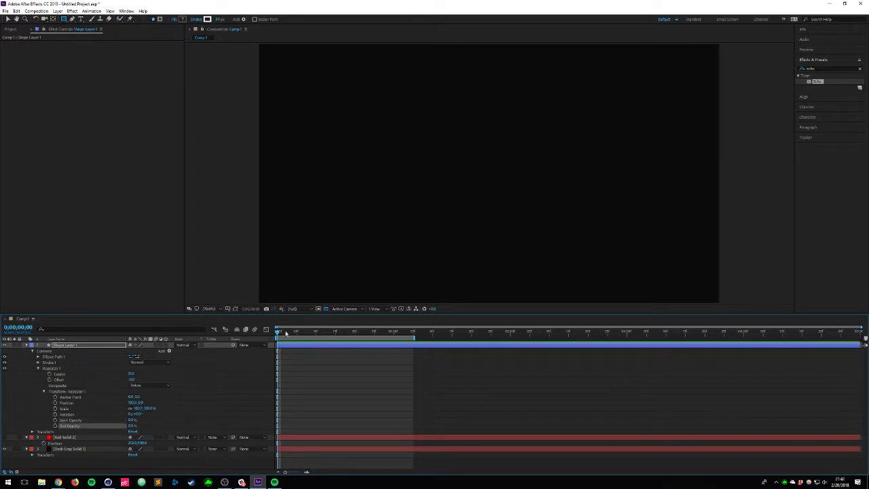
left_click(64, 420)
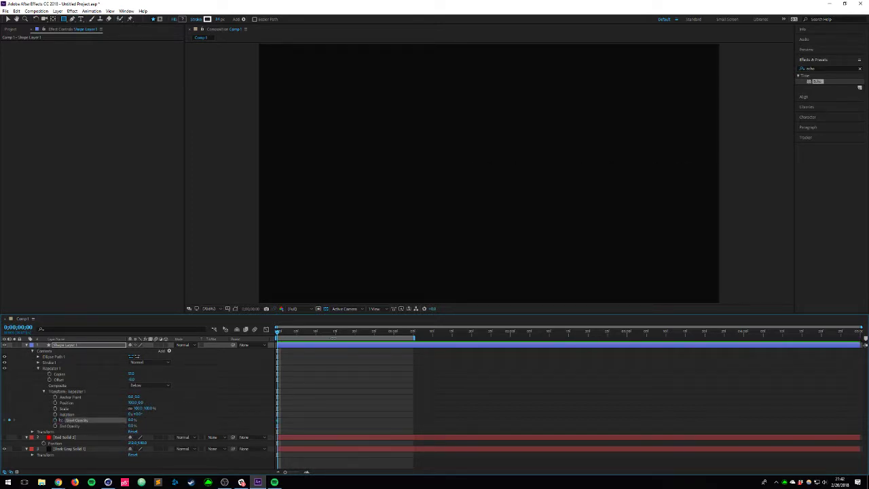
left_click_drag(342, 332, 345, 334)
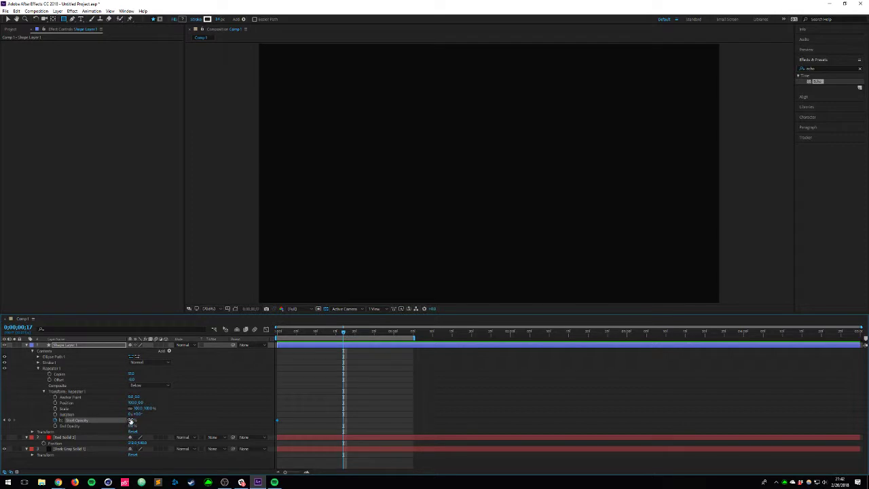
left_click_drag(132, 420, 454, 361)
Step: Keyframe the Repeater's End Opacity from 0% at about frame 8 to 100% at 0;00;01;03
left_click_drag(343, 333, 406, 336)
left_click(55, 425)
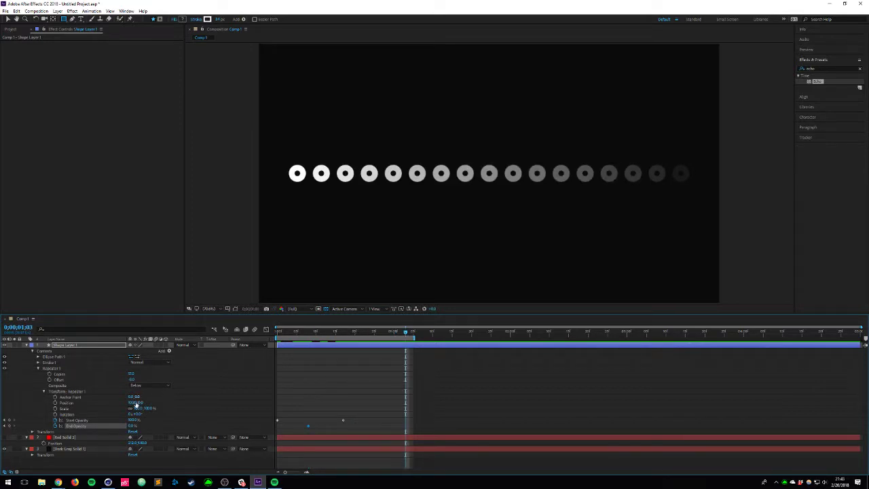
left_click_drag(133, 426, 247, 412)
Step: Ease the starting and ending keyframes of Start Opacity and End Opacity with the Keyframe Assistant
right_click(308, 426)
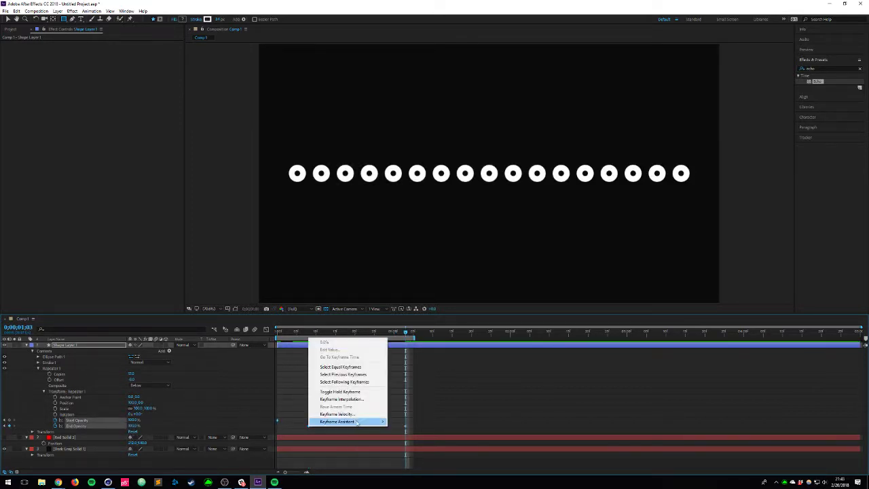
mouse_move(357, 421)
left_click(230, 391)
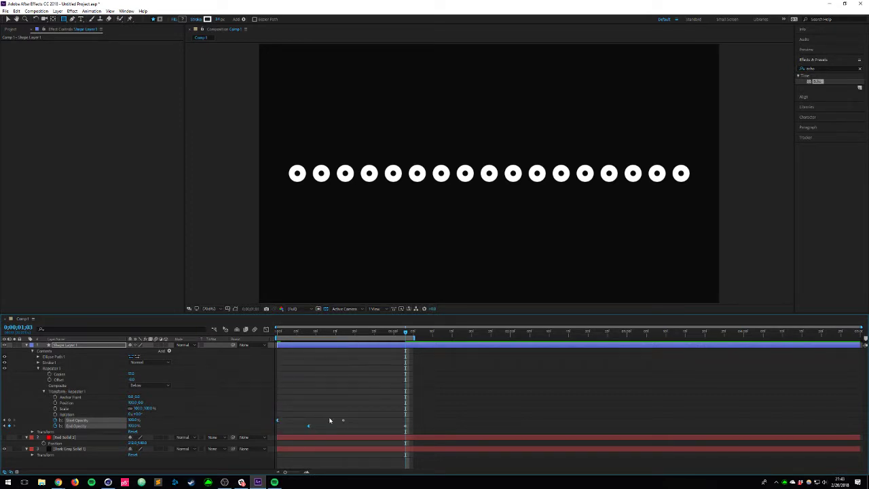
left_click_drag(328, 404, 454, 445)
right_click(405, 425)
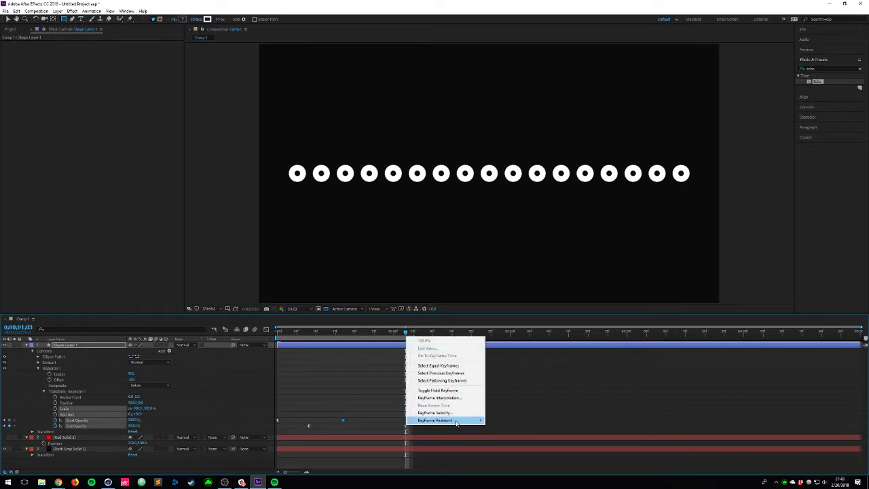
mouse_move(456, 420)
left_click(326, 380)
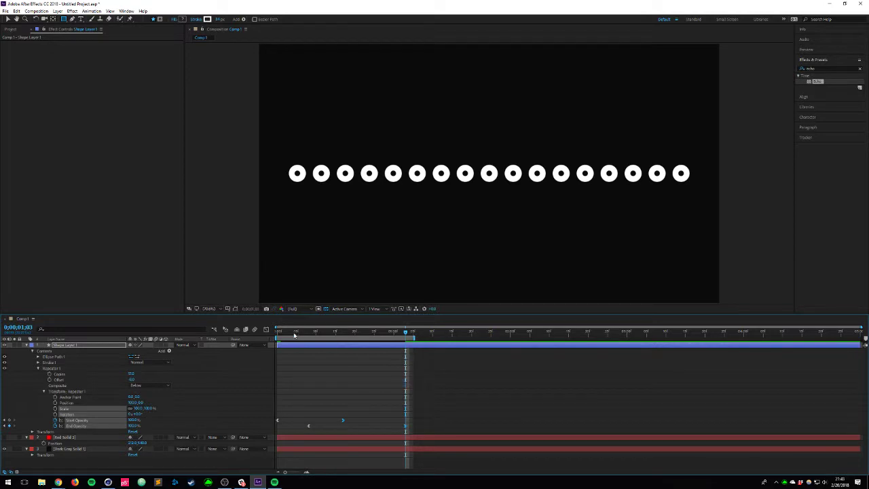
Step: Preview the row's fade-in and shift both End Opacity keyframes about 19 frames later in time
key("space")
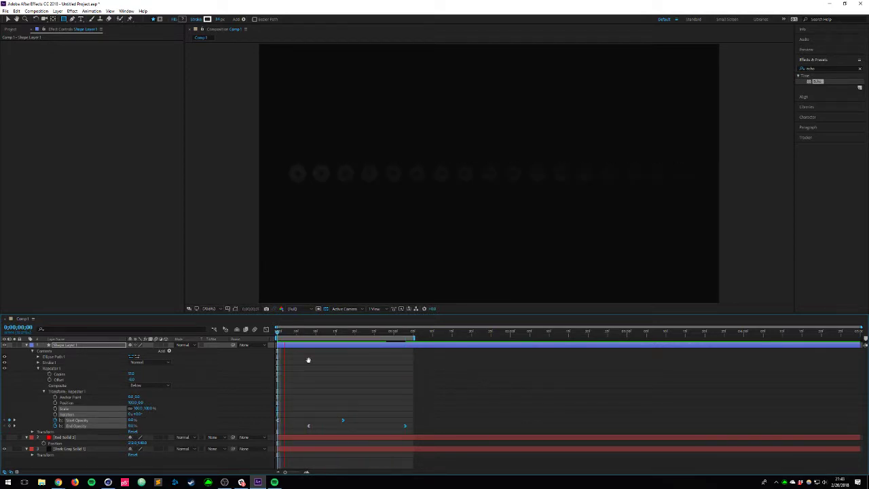
key("space")
left_click(346, 405)
left_click_drag(296, 425, 480, 426)
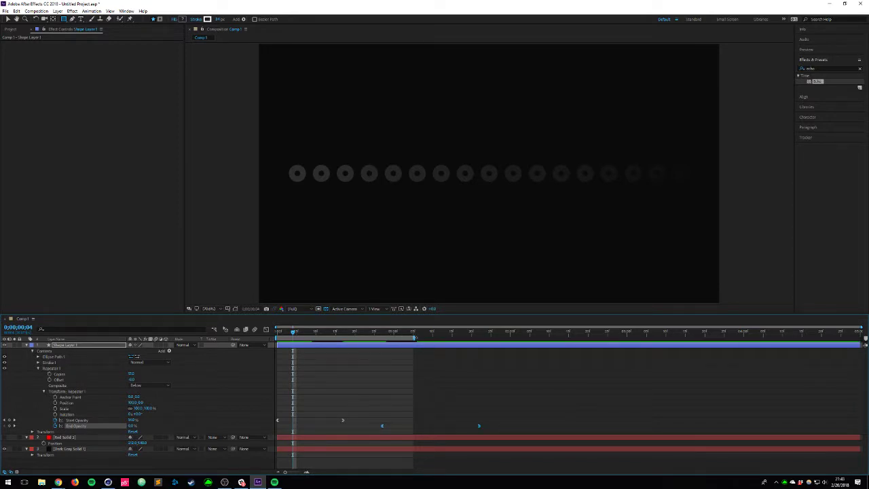
Step: Extend the work area's end to about 0;00;03;20 and preview the opacity animation
left_click_drag(414, 338, 705, 338)
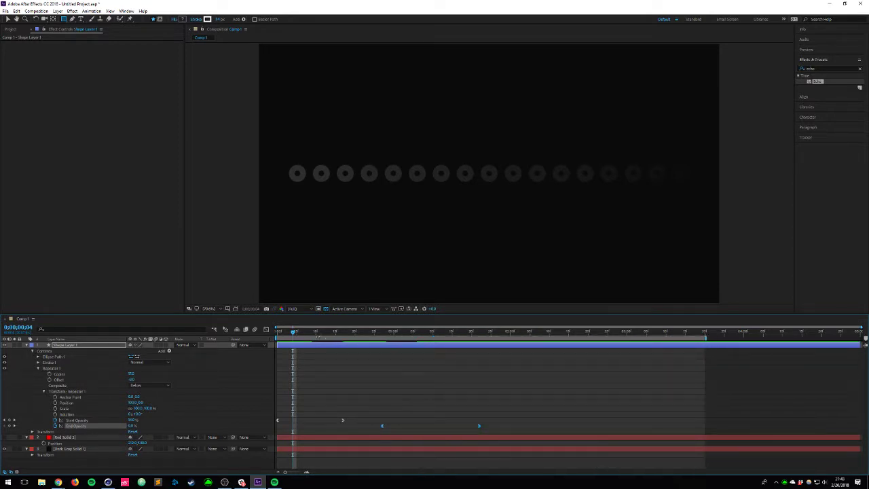
key("space")
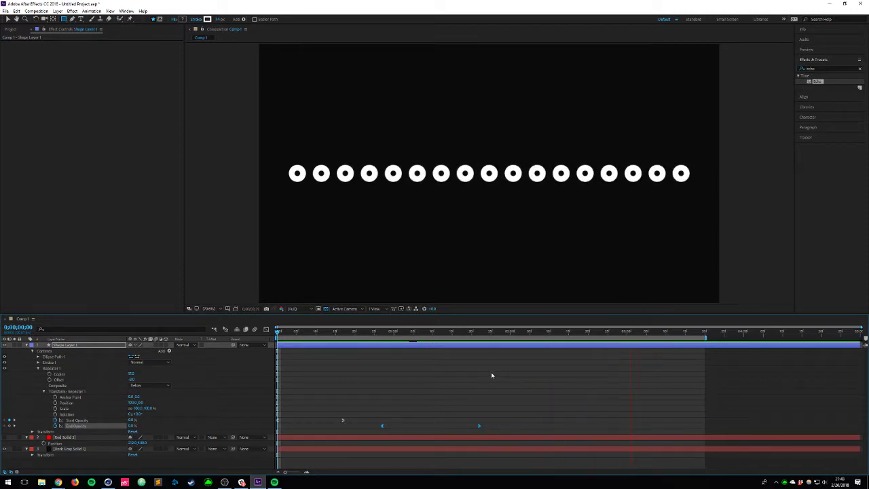
key("space")
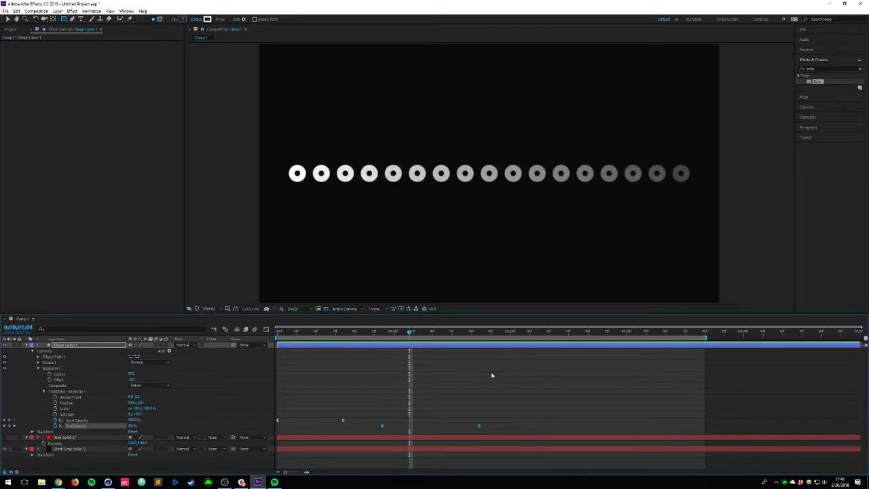
Step: Delete the Start Opacity and End Opacity keyframes, and set End Opacity to 100%
left_click_drag(543, 387, 261, 433)
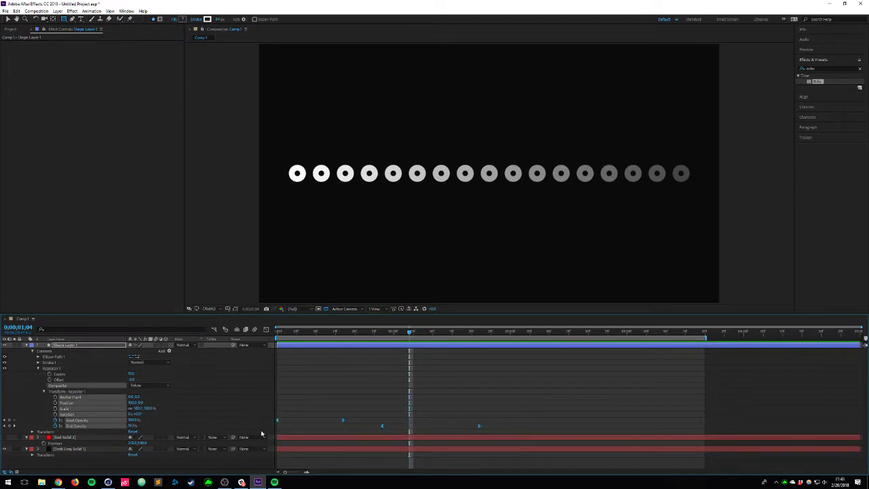
key("Delete")
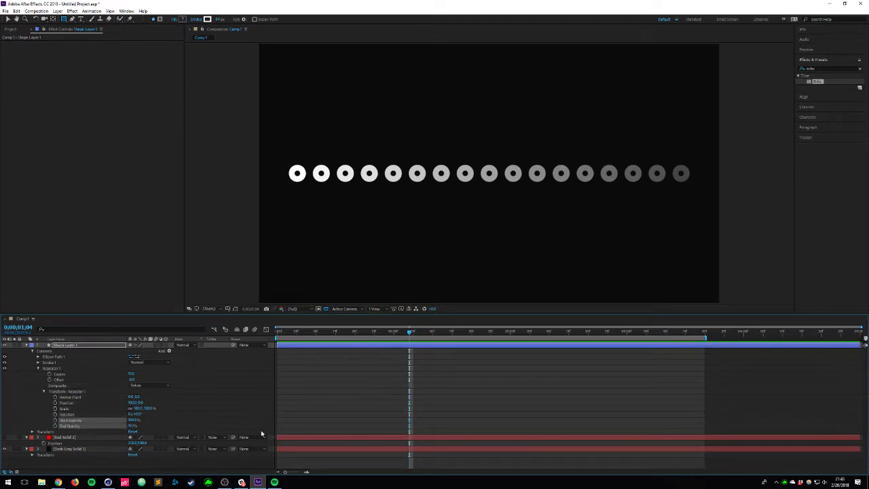
left_click(126, 415)
left_click_drag(131, 426, 35, 428)
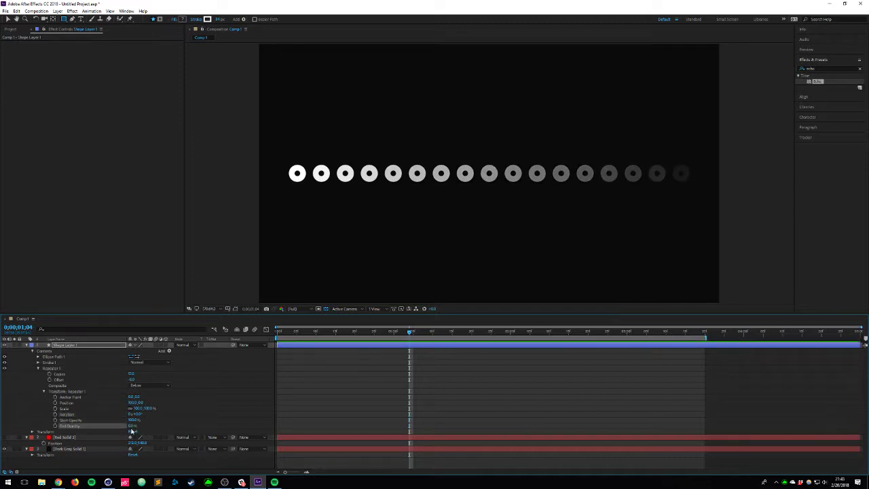
left_click_drag(132, 426, 340, 394)
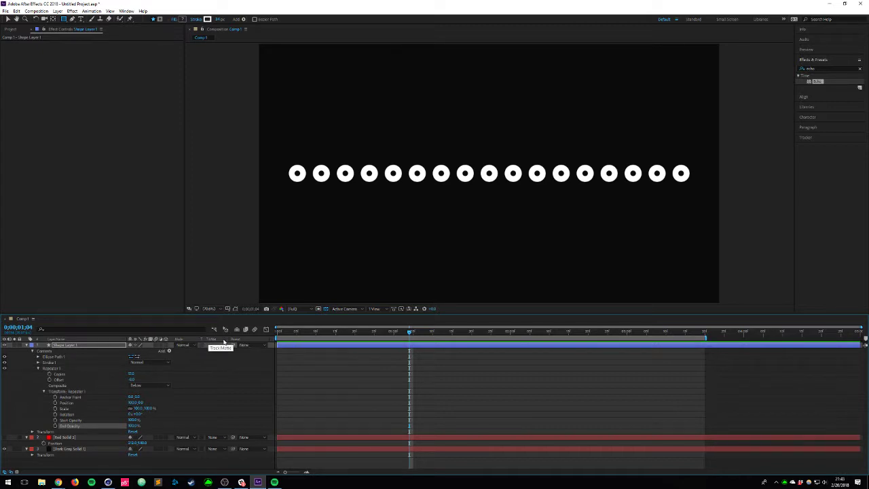
Step: Set the Repeater's Copies to 5 and its Offset to 0
key("alt+Tab")
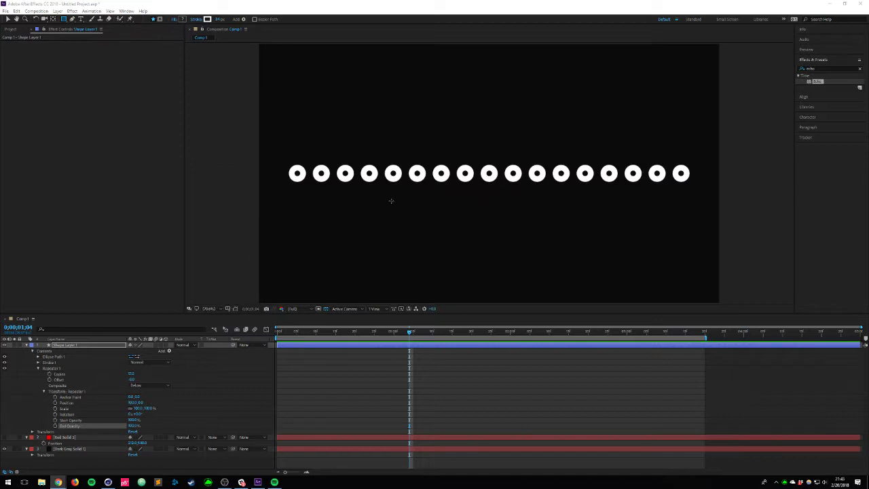
left_click(206, 403)
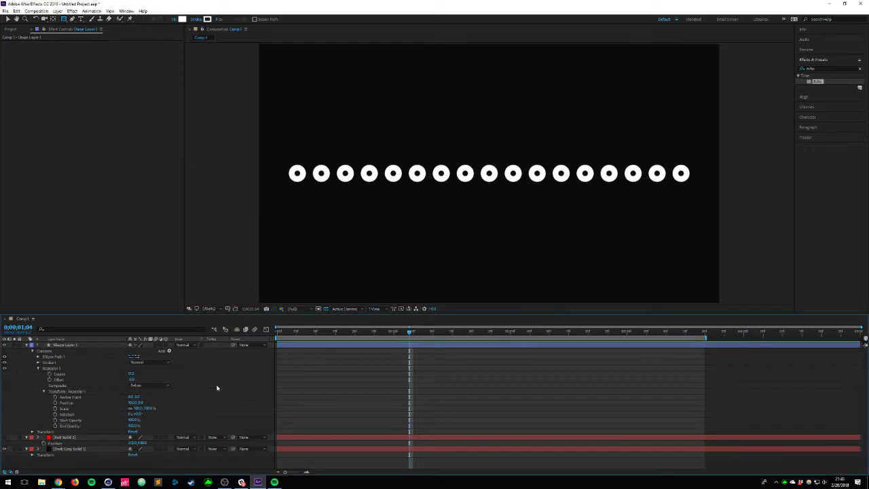
left_click(133, 373)
type("5")
key("Return")
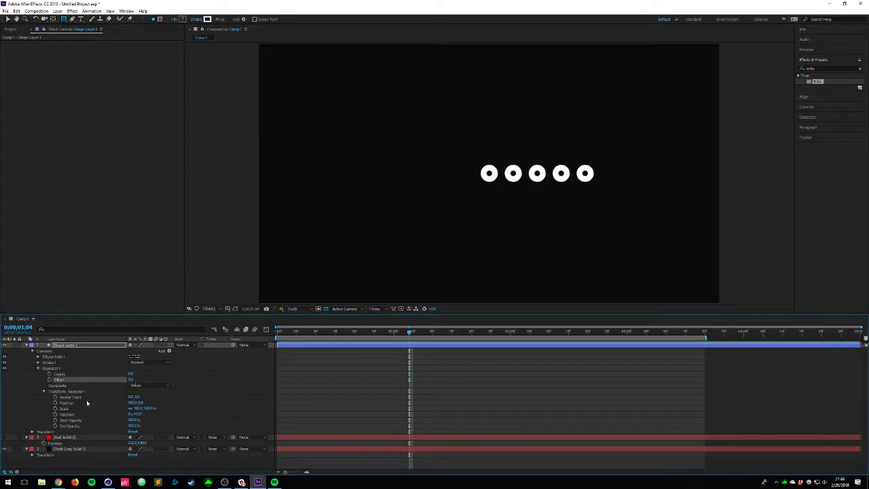
Step: Set the Repeater transform's Position to 100, -50 to arrange the rings in a rising diagonal
left_click(65, 403)
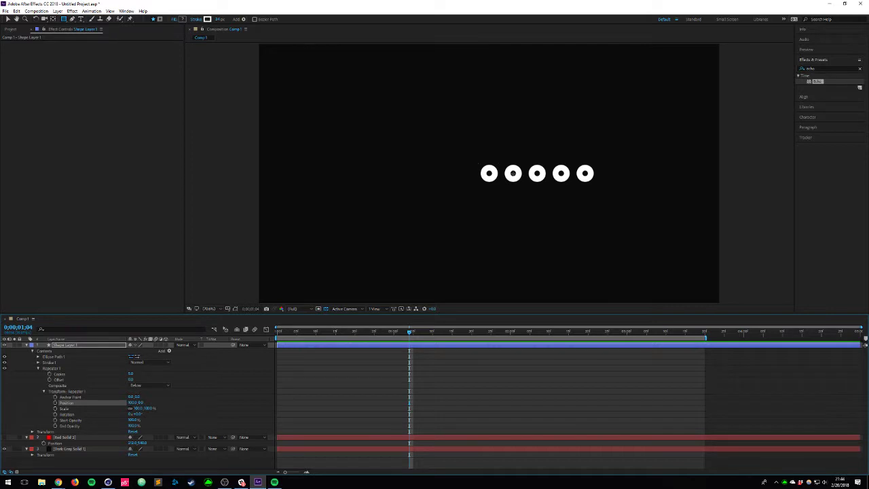
left_click_drag(141, 403, 113, 403)
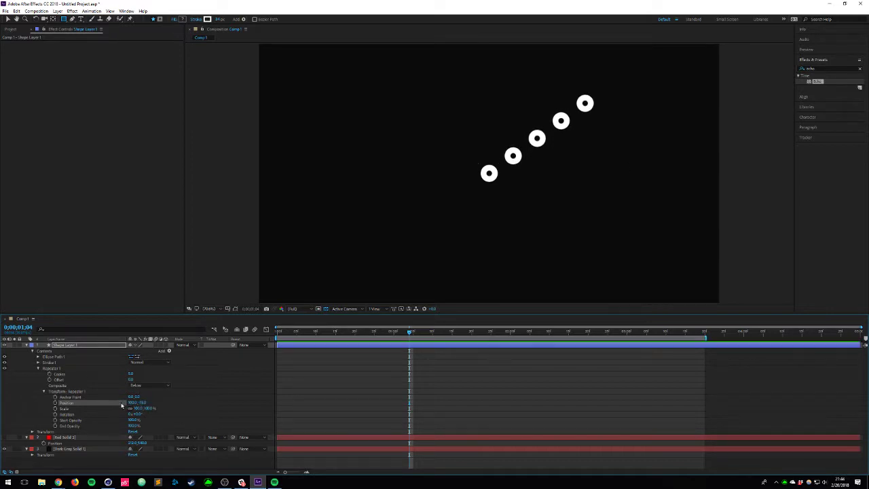
left_click(144, 402)
type("0")
key("Return")
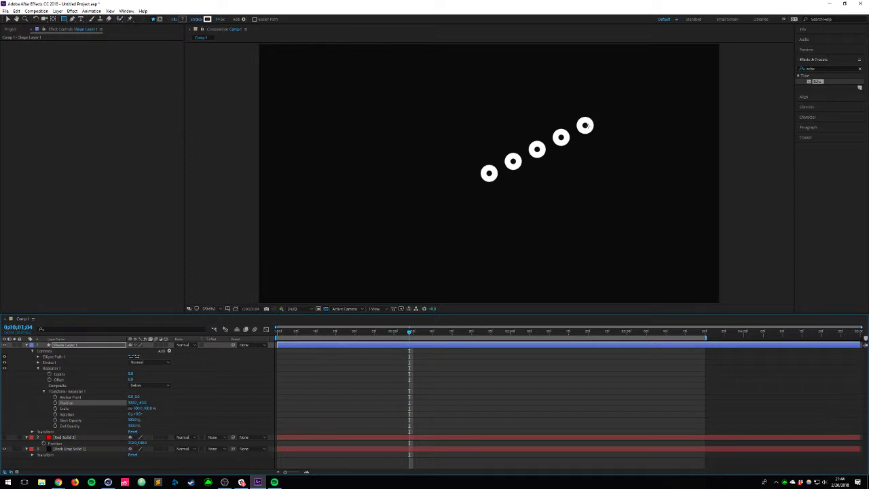
Step: Set the Repeater's Copies to 11 and its Offset to -5 to centre the diagonal row
left_click(131, 374)
type("10")
key("Tab")
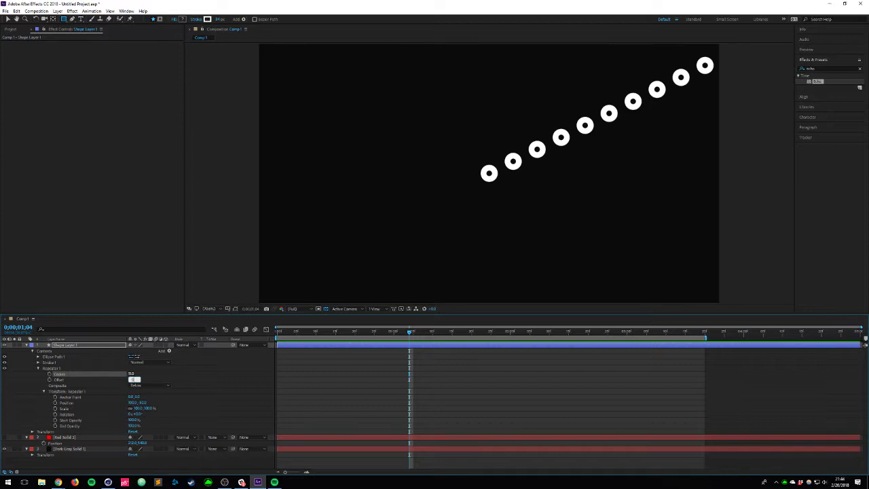
key("Return")
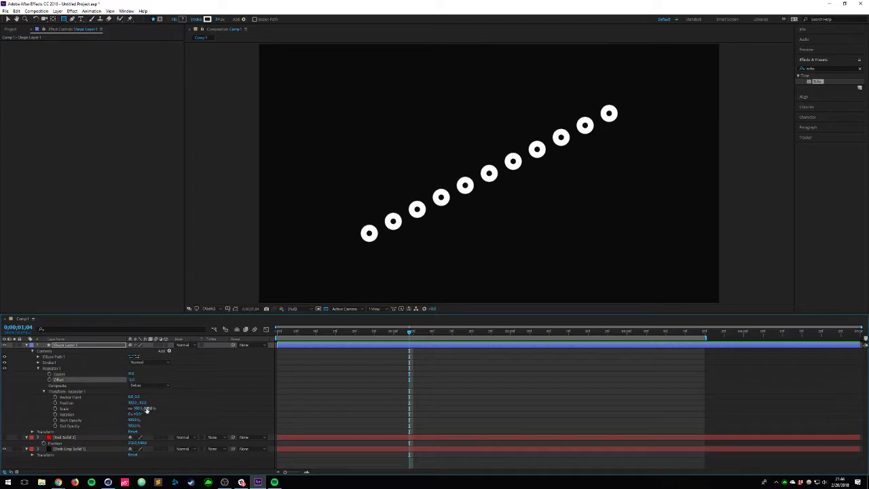
Step: Set the Repeater transform's Position to 100, -82 at the first frame and start keyframing Position there
mouse_move(142, 403)
left_mouse_down()
mouse_move(173, 404)
mouse_move(159, 403)
left_mouse_up()
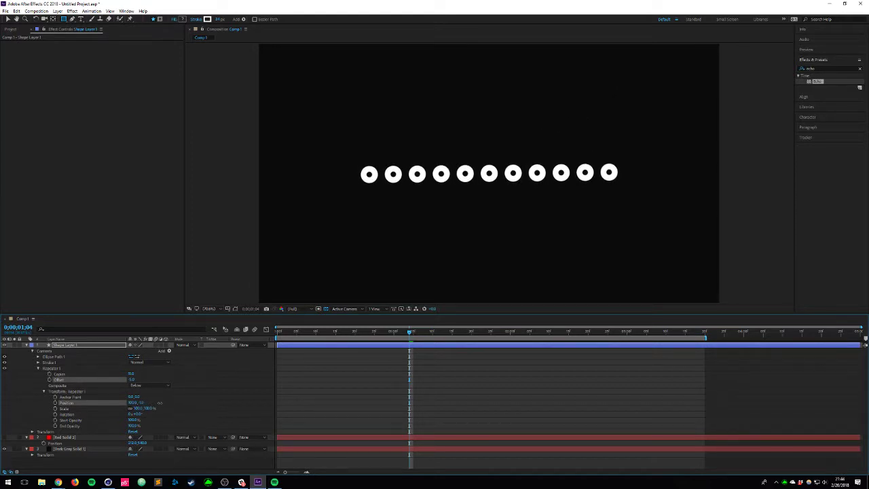
key("Home")
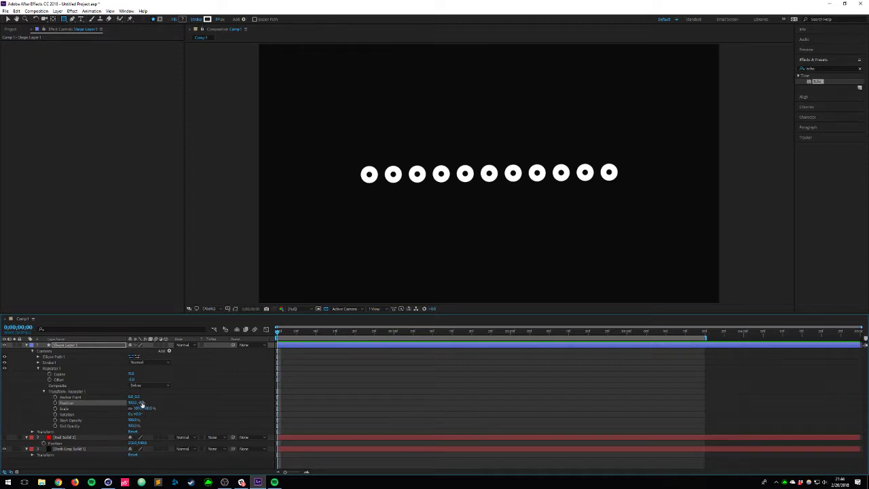
left_click_drag(142, 404, 120, 399)
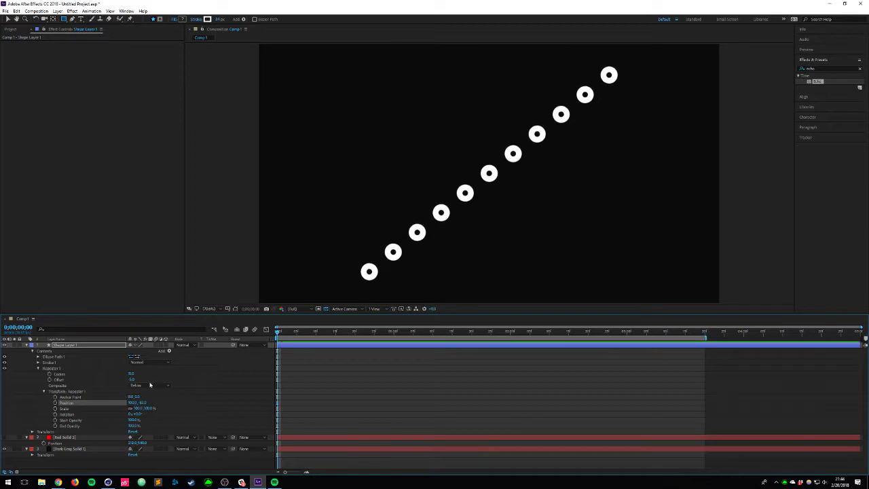
left_click(55, 403)
Step: At 0;00;01;10, keyframe the Repeater's Position with a Y value of 0, and return to the first frame
left_click_drag(283, 334, 433, 332)
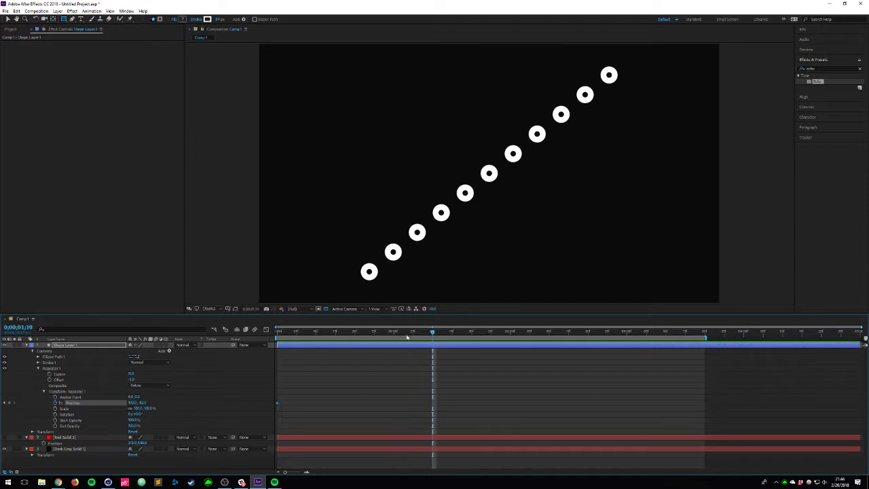
left_click(143, 403)
type("0")
key("Return")
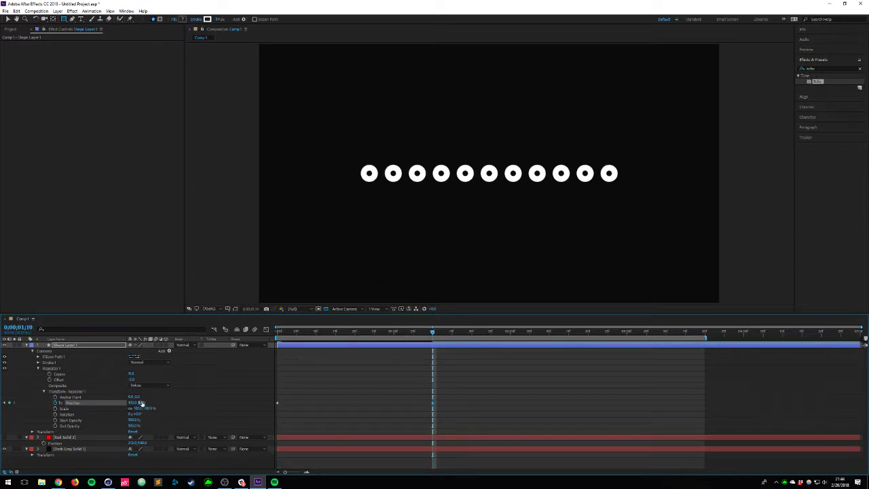
left_click_drag(301, 334, 270, 349)
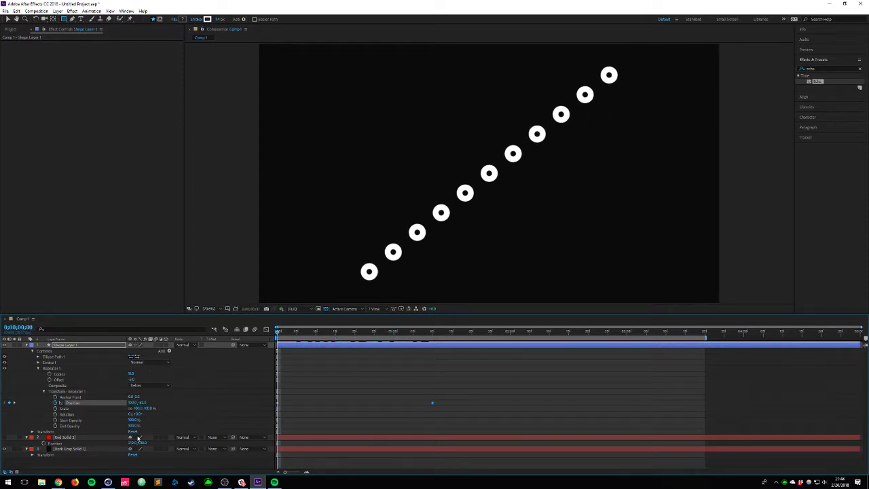
Step: Try different Scale and Position values on the Repeater transform and undo the changes
left_click_drag(135, 410, 137, 409)
key("ctrl+z")
left_click_drag(136, 408, 144, 407)
left_click_drag(142, 402, 132, 401)
key("ctrl+z")
Step: Keyframe the Repeater's current Copies and Offset at 0;00;01;10, set both to 0 at the first frame, and preview the animation
left_click_drag(427, 332, 429, 336)
left_click_drag(49, 374, 50, 382)
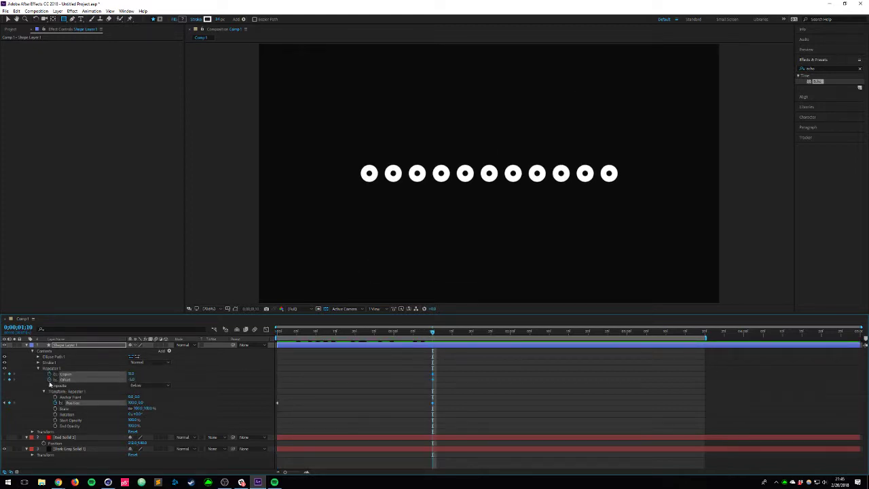
left_click_drag(335, 332, 265, 335)
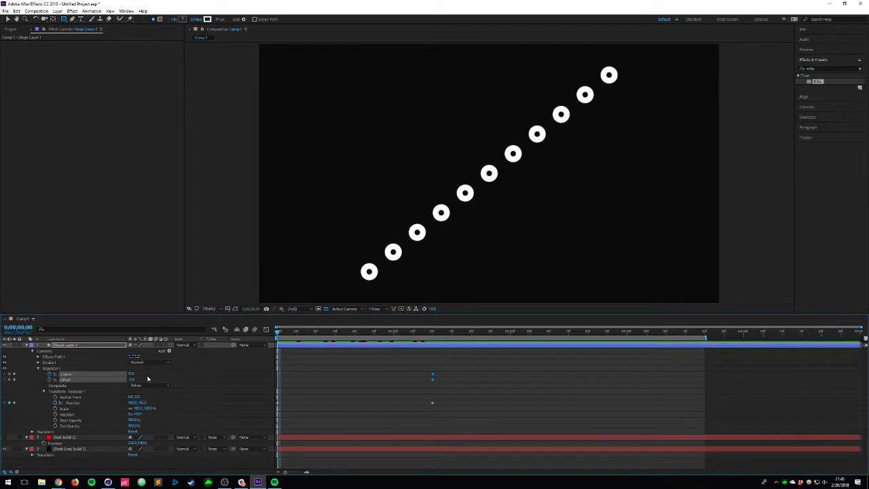
left_click(148, 379)
left_click(131, 374)
type("0")
key("Return")
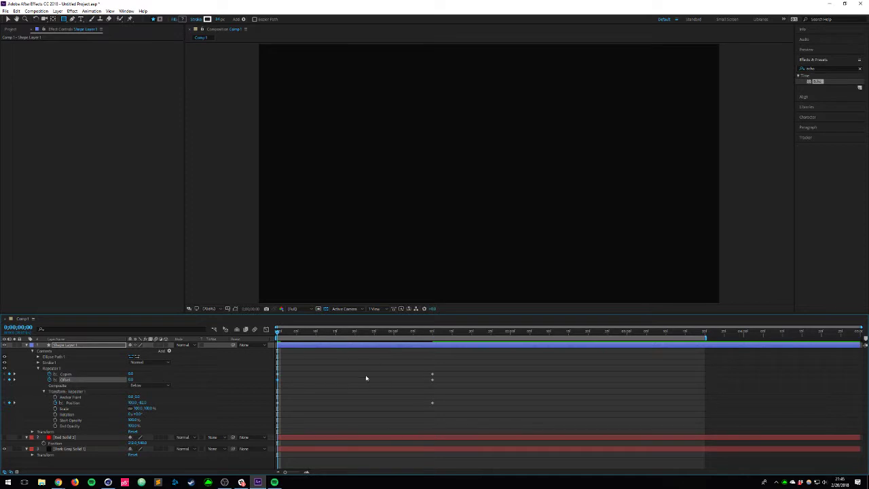
left_click_drag(277, 335, 467, 342)
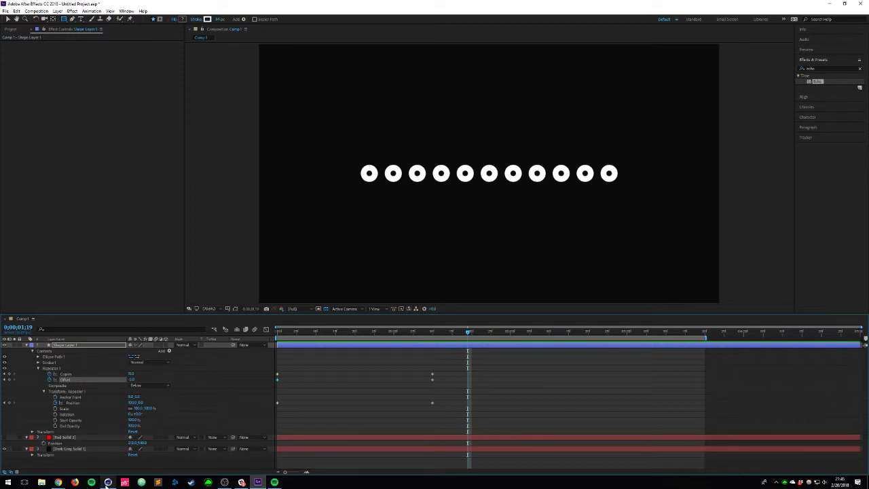
left_click(107, 481)
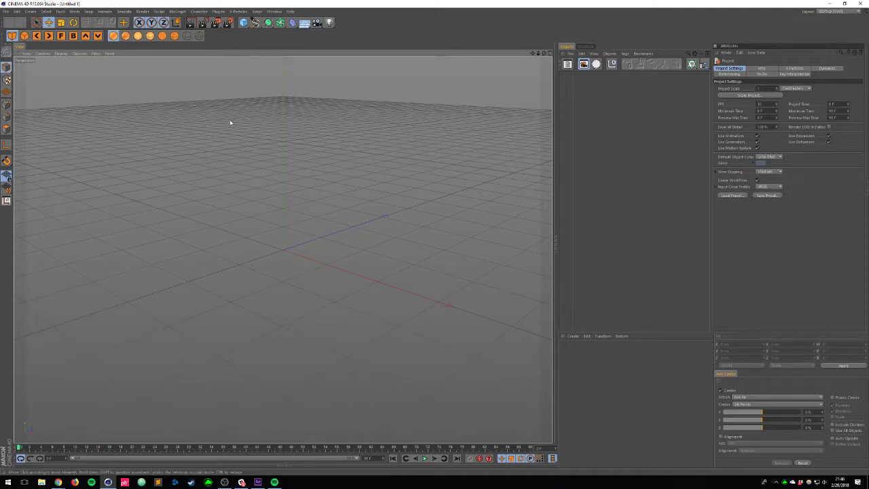
key("alt+Tab")
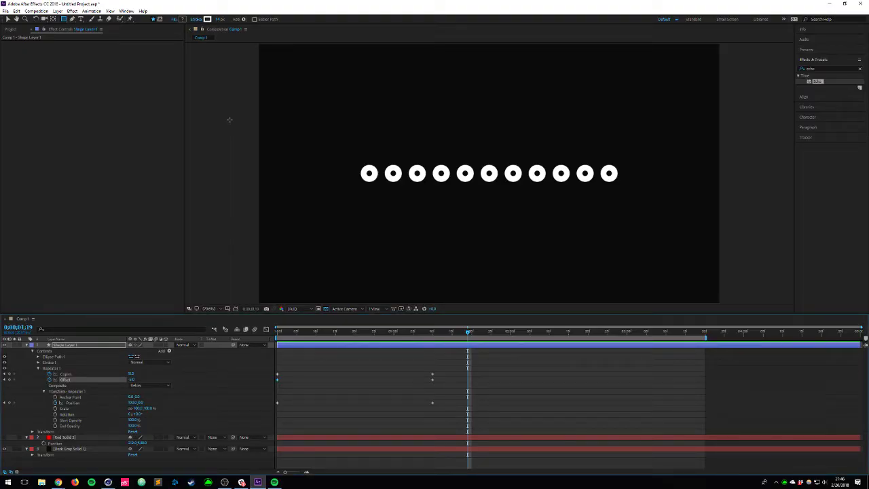
Step: Try scaling Shape Layer 1 up until one ring overfills the frame, and undo the scaling
left_click(78, 347)
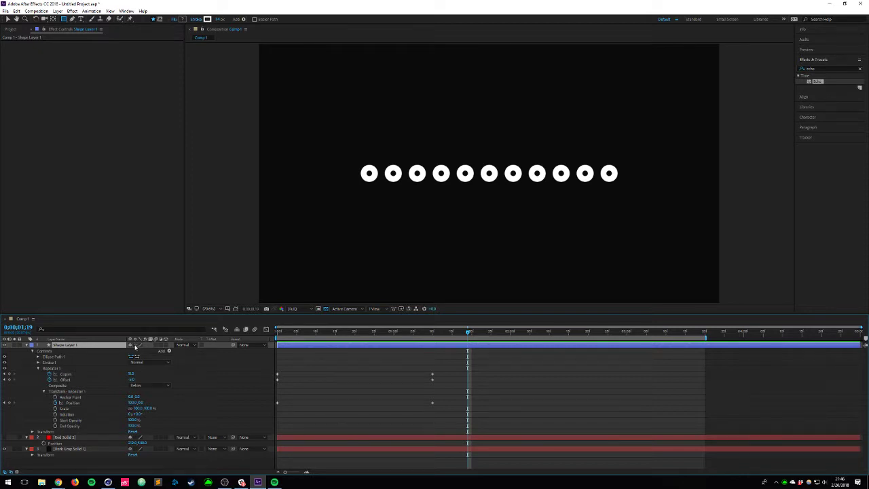
key("s")
left_click_drag(136, 350, 867, 241)
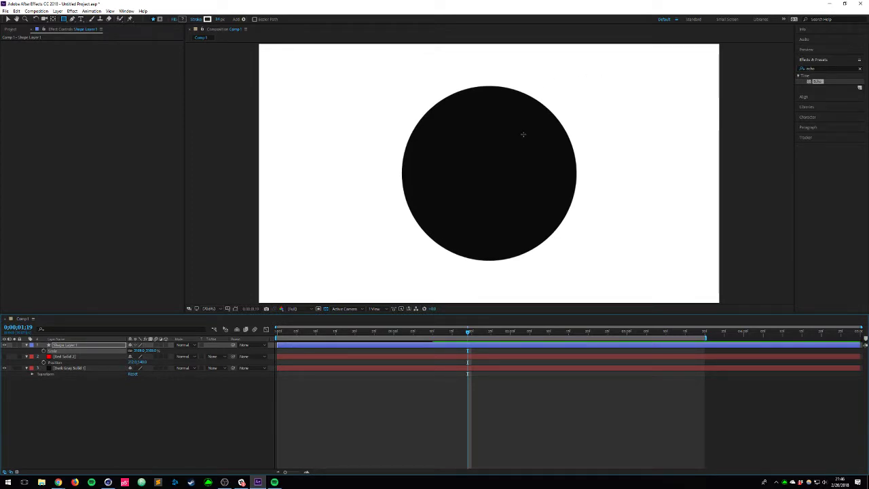
key("ctrl+z")
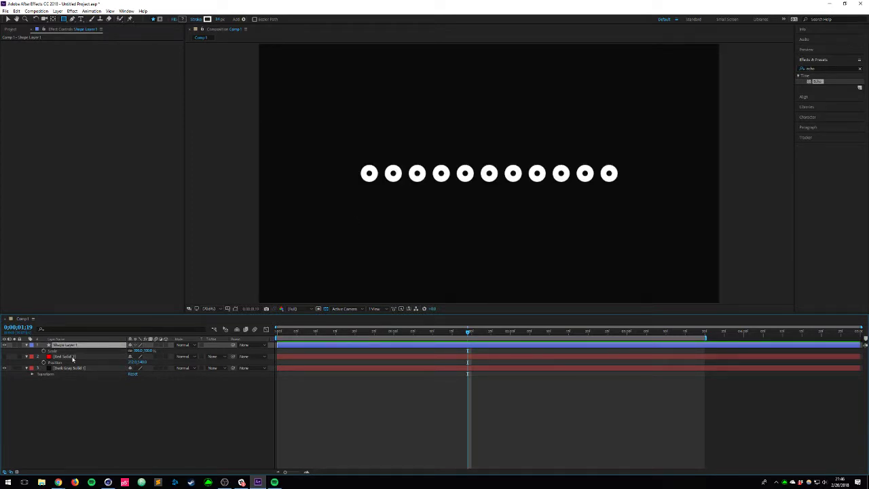
Step: Pre-compose Shape Layer 1 under the default name and scale the new composition layer up to magnify the centre ring
key("ctrl+shift+c")
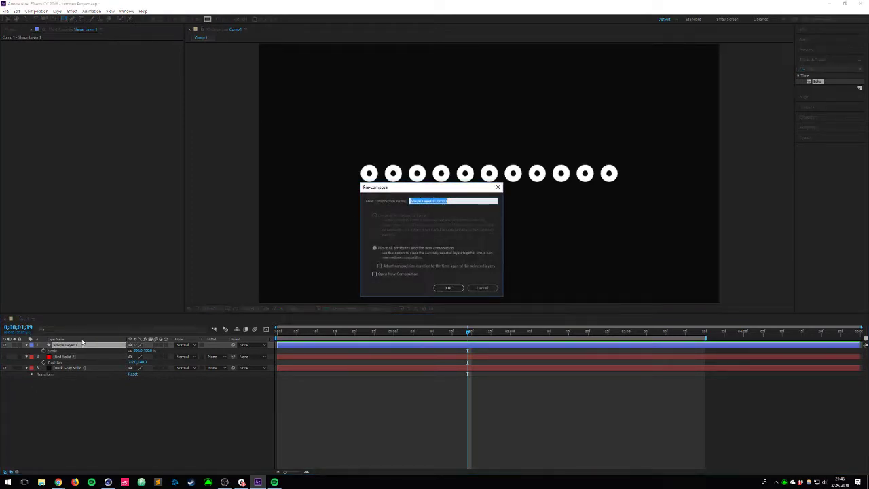
key("Return")
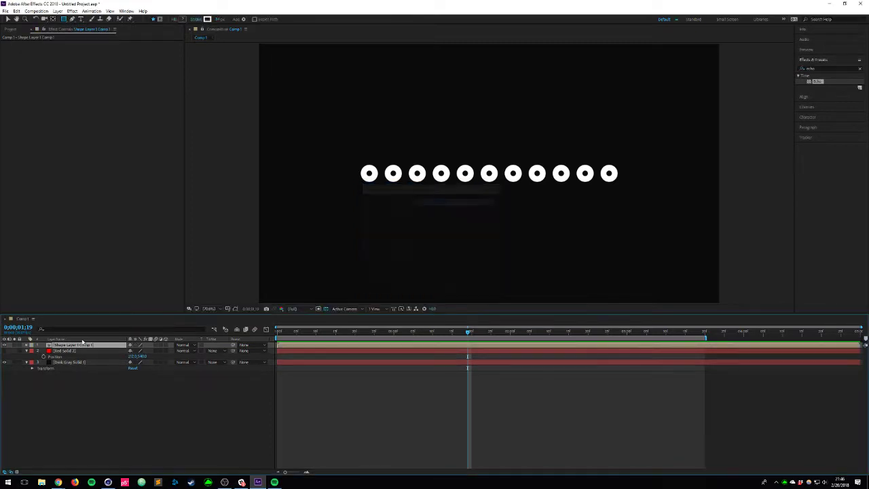
key("s")
left_click_drag(138, 350, 511, 108)
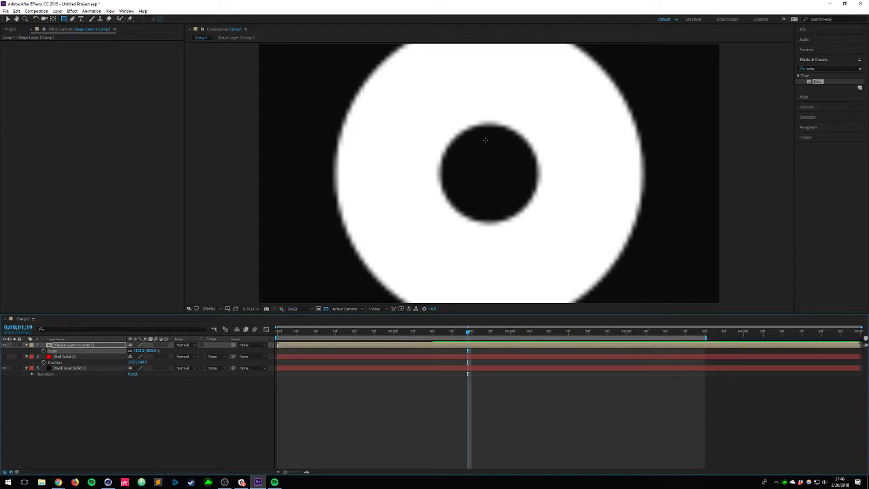
Step: Enable Collapse Transformations on the enlarged Shape Layer 1 Comp 1 layer, and undo back to the original shape layer
left_click(133, 347)
left_click(136, 344)
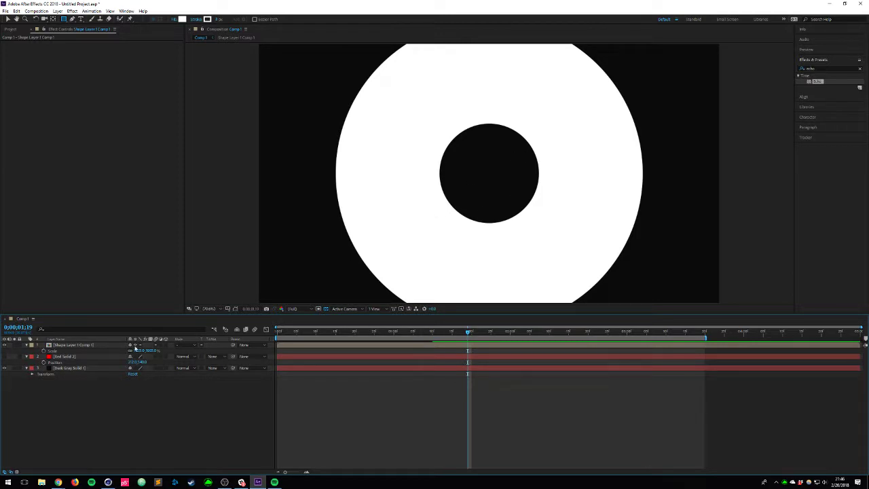
key("ctrl+z")
key("ctrl+z")
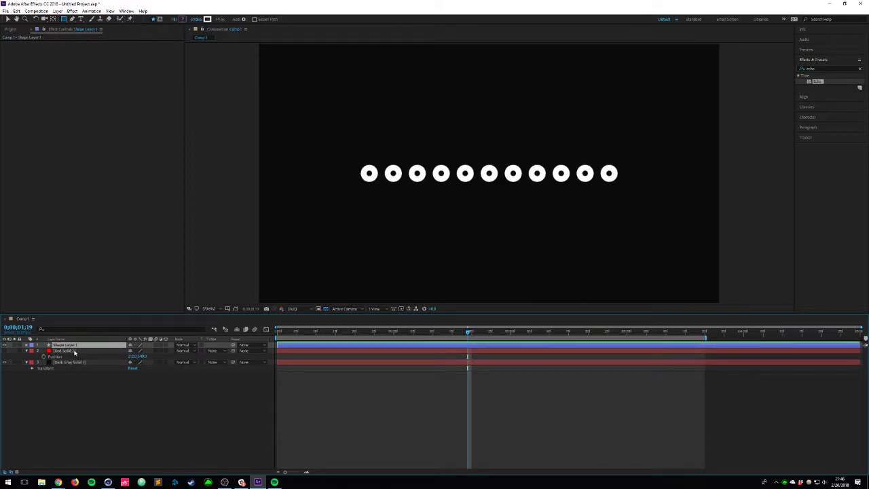
Step: Create a text layer reading "lkasfj;ldksjf" and switch to Cinema 4D
key("ctrl+alt+shift+t")
type("lkasfi;ldksjf")
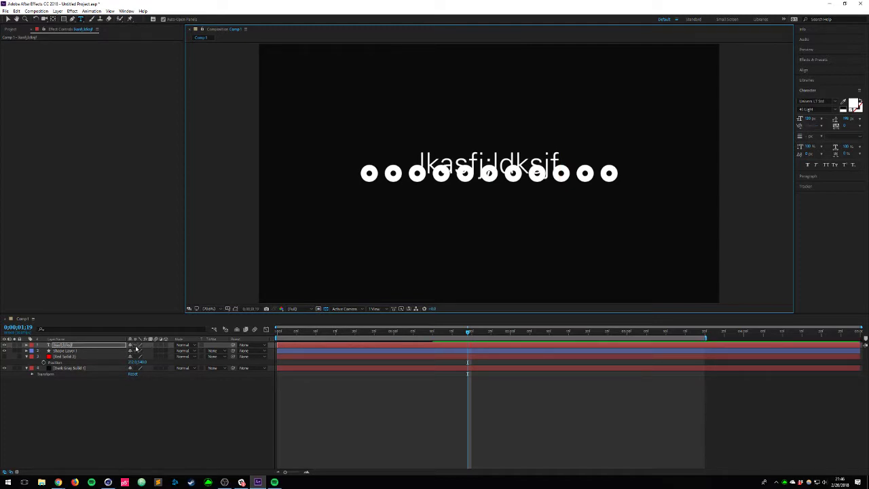
key("alt+Tab")
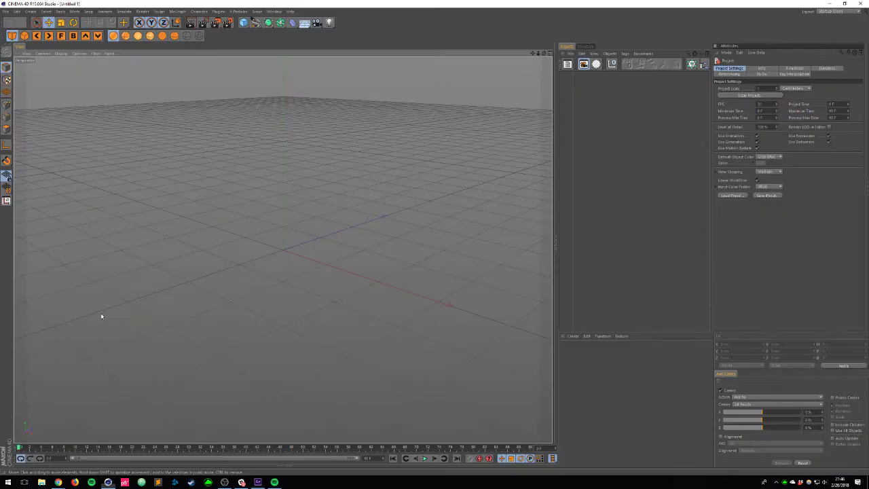
Step: Add a tube primitive and shrink it to an outer radius of about 64 cm and an inner radius of about 27 cm
left_click(245, 25)
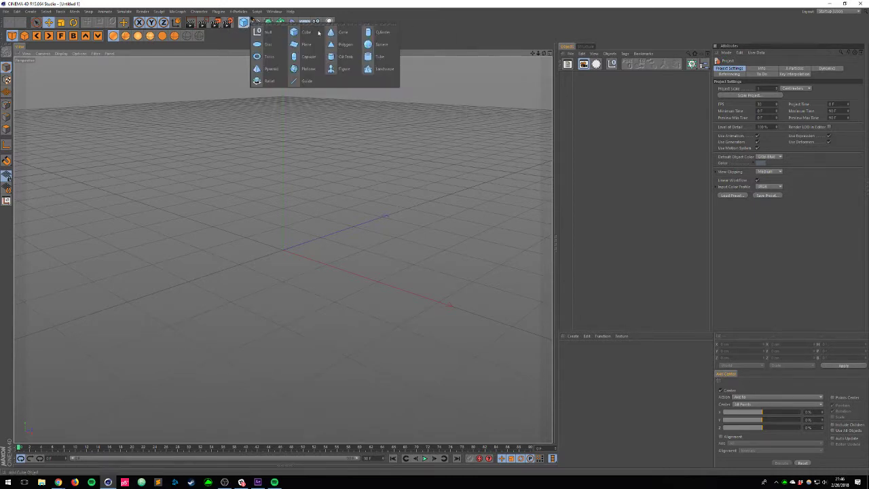
left_click(380, 59)
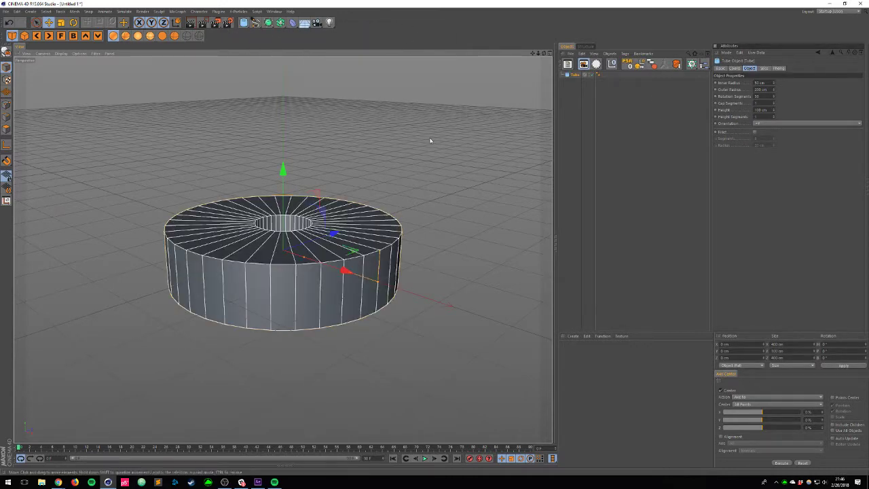
left_click_drag(430, 140, 324, 243, "alt")
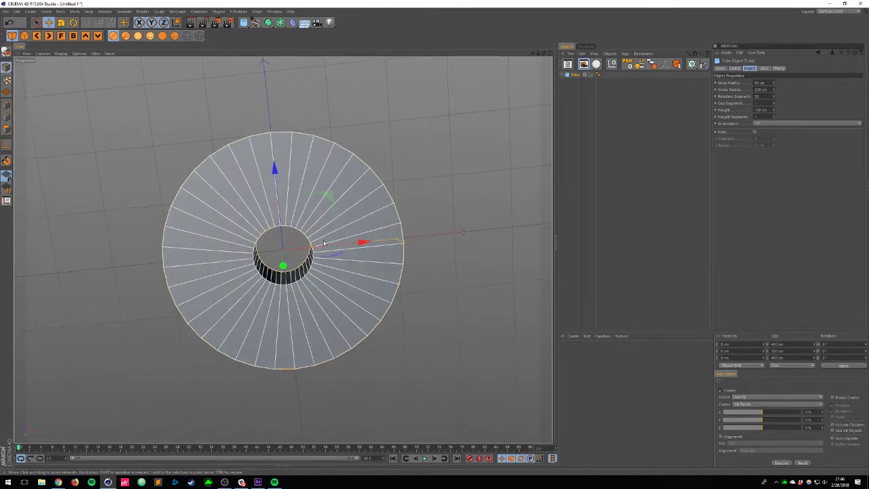
left_click_drag(401, 248, 339, 197)
left_click_drag(311, 258, 293, 285)
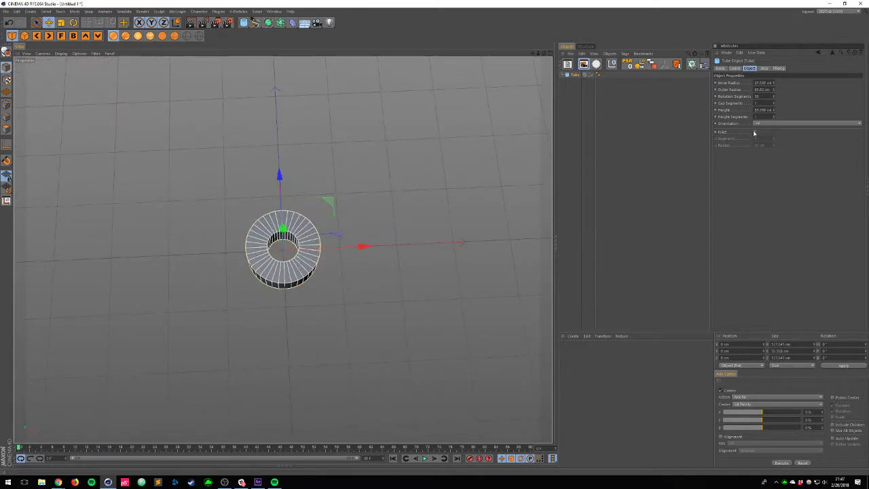
Step: Enable the fillet on the tube and set its radius to 2 cm
left_click(753, 132)
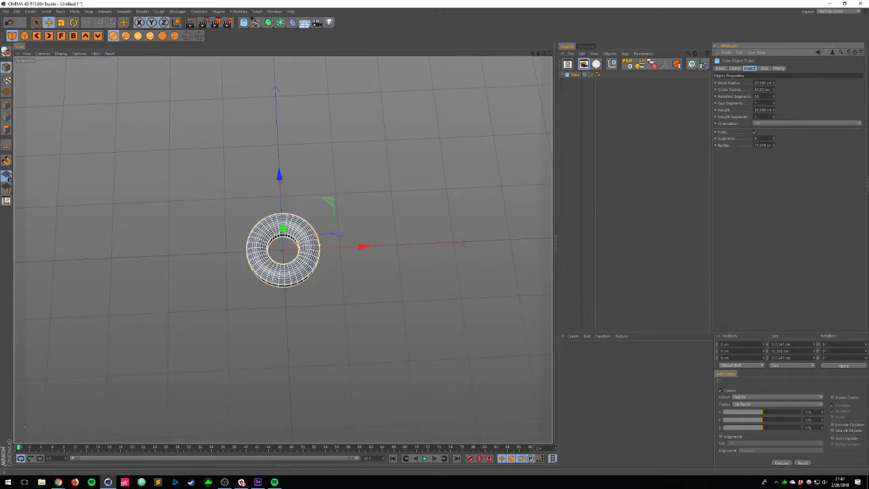
type("2")
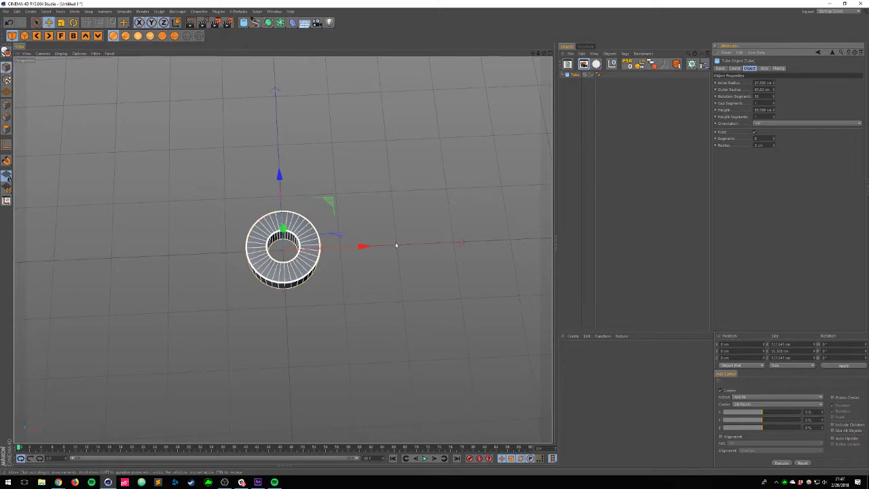
left_click_drag(396, 245, 543, 140, "alt")
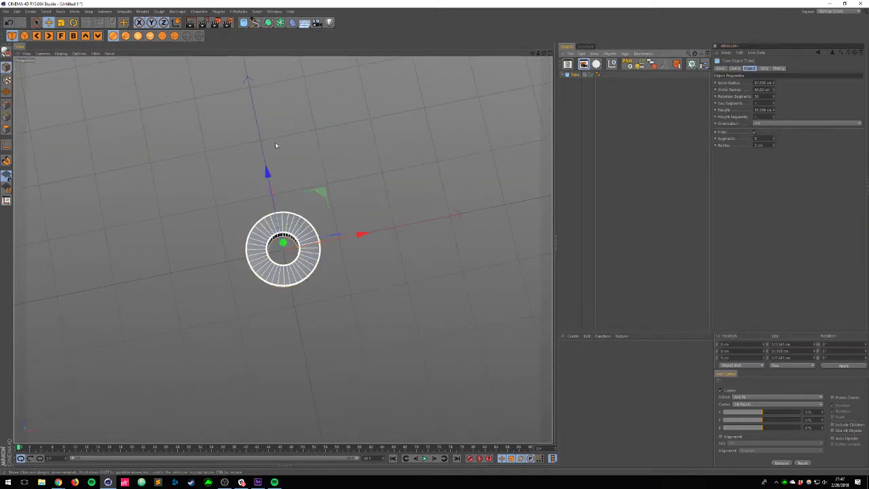
mouse_move(297, 154)
left_mouse_down("alt")
mouse_move(282, 162)
mouse_move(285, 155)
left_mouse_up("alt")
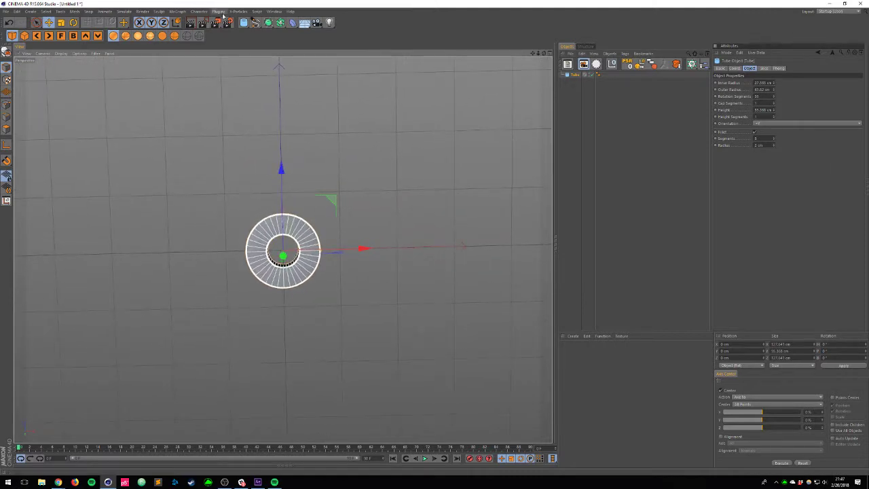
Step: Place the tube inside a MoGraph Cloner and set the cloner's mode to Grid Array
left_click(177, 12)
left_click(193, 64, "alt")
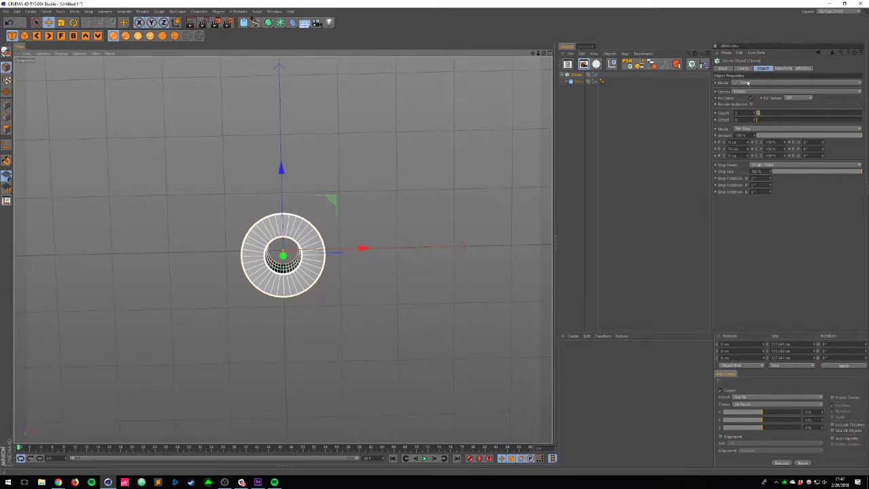
left_click(747, 82)
left_click(750, 103)
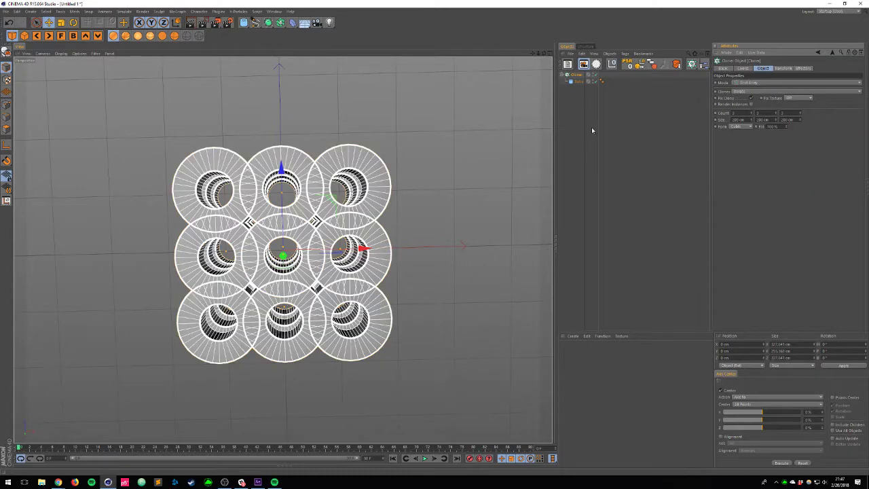
Step: Set the grid cloner's Y and Z counts to 1 to leave a single row of tubes along X
left_click_drag(410, 204, 369, 123, "alt")
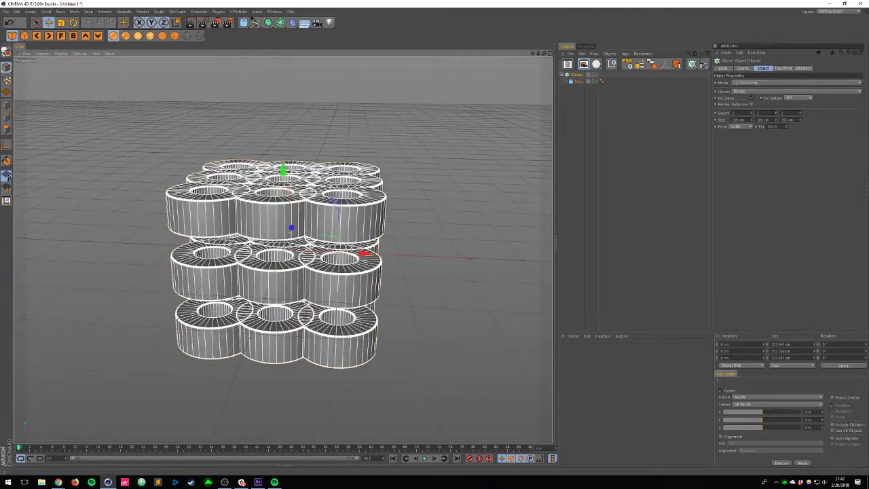
key("Return")
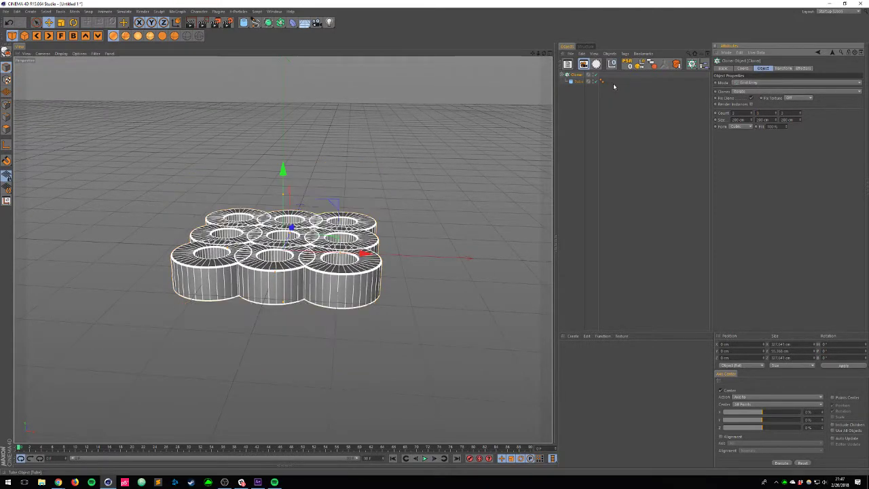
left_click_drag(793, 113, 638, 82)
type("1")
key("Return")
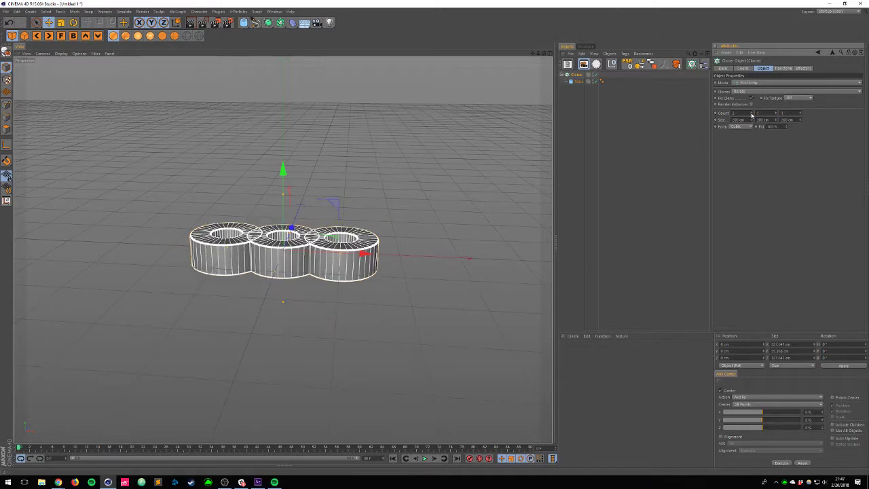
Step: Raise the cloner's X count to 10 and widen its X size to about 1575 cm so the tubes are spaced apart
left_click_drag(751, 113, 752, 91)
left_click_drag(504, 181, 397, 186, "alt")
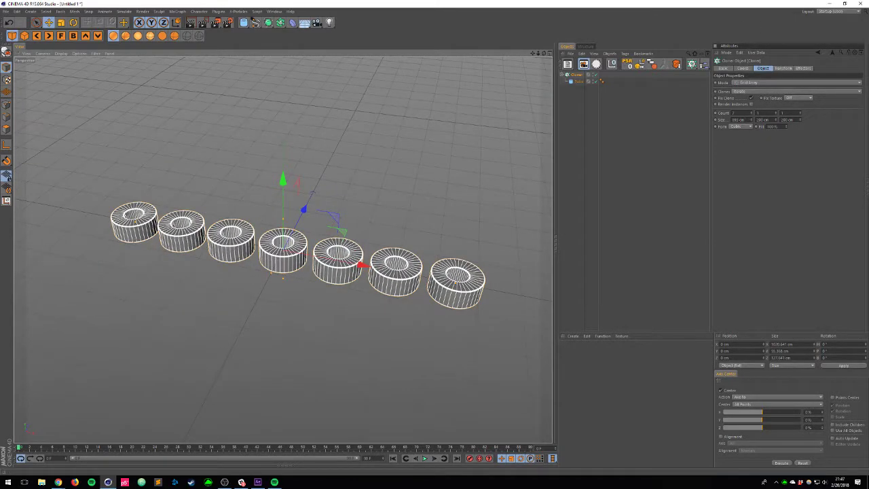
left_click_drag(751, 121, 659, 146)
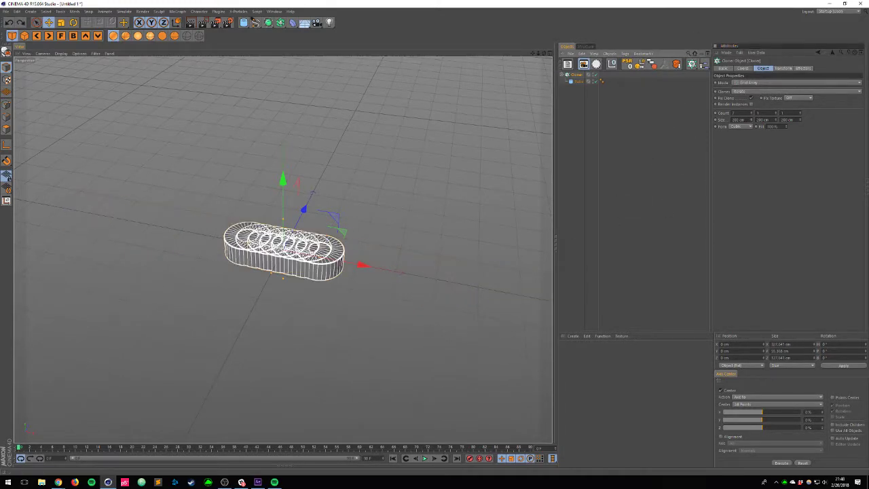
left_click_drag(752, 121, 747, 81)
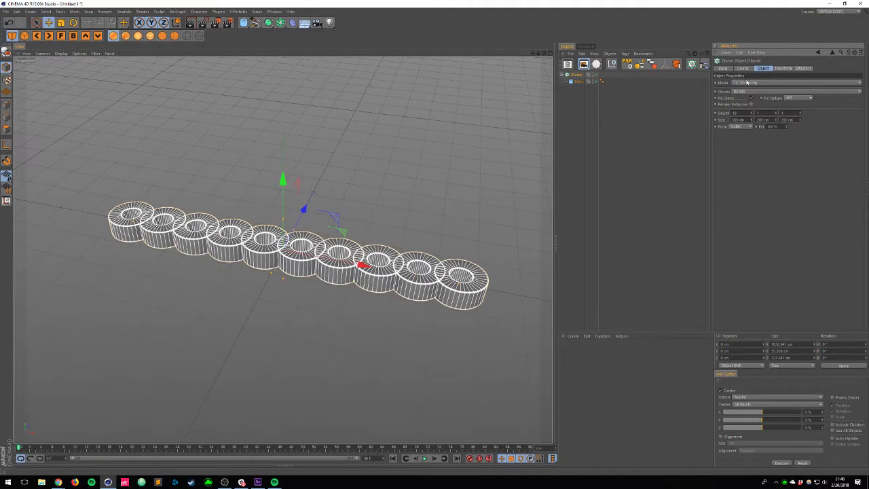
left_click_drag(750, 123, 769, 74)
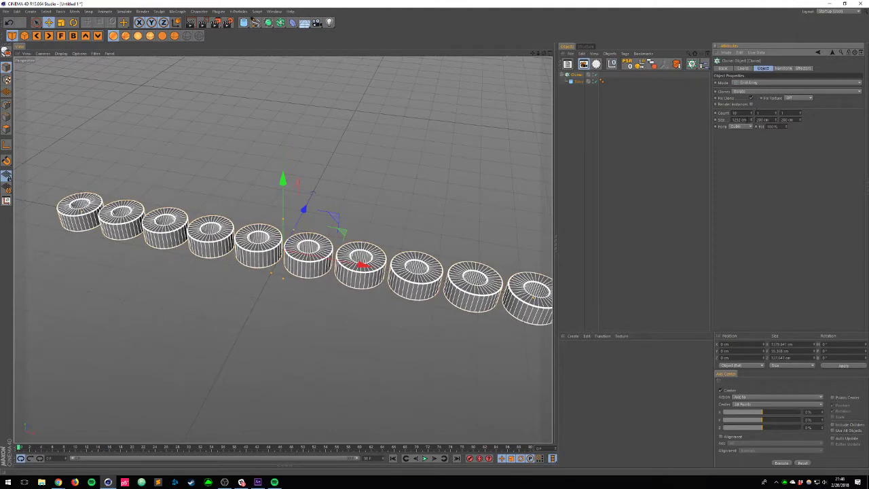
left_click_drag(752, 124, 755, 81)
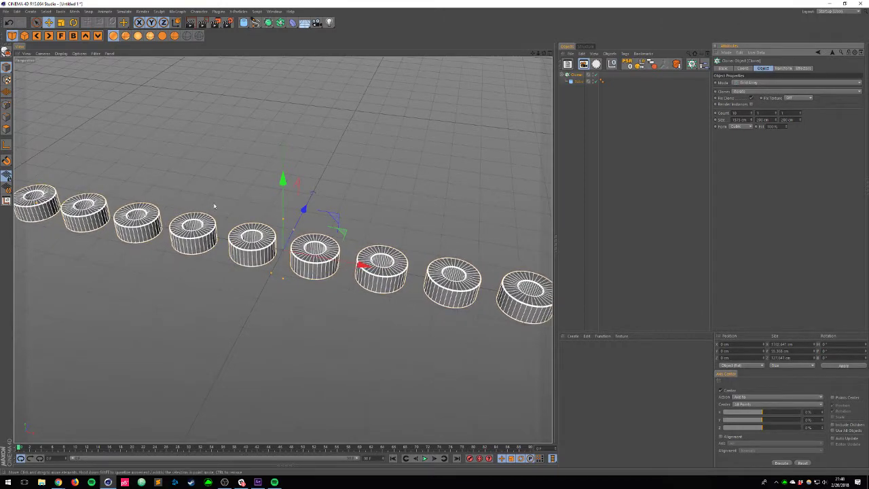
Step: Add a Plain effector to the cloner with position offsets of 0 cm in Y and about -400 cm in Z
left_click_drag(219, 264, 250, 355, "alt")
right_click_drag(299, 350, 243, 340, "alt")
left_click_drag(218, 343, 220, 339, "alt")
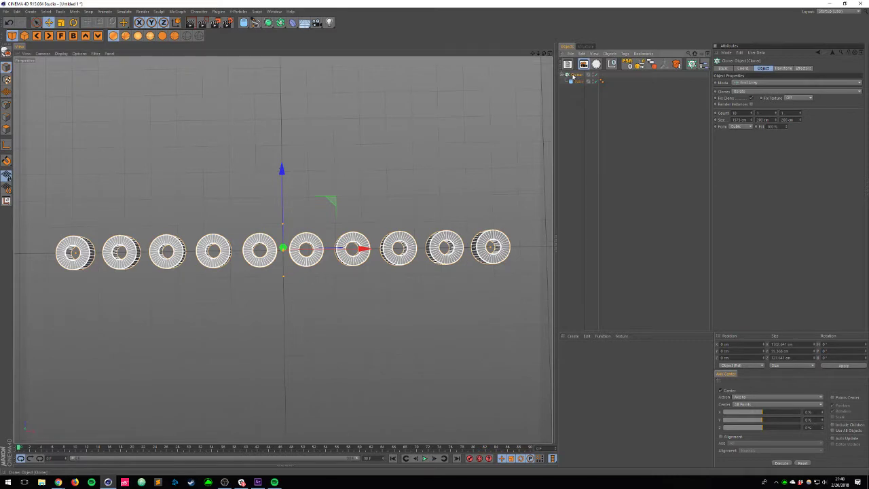
left_click(199, 12)
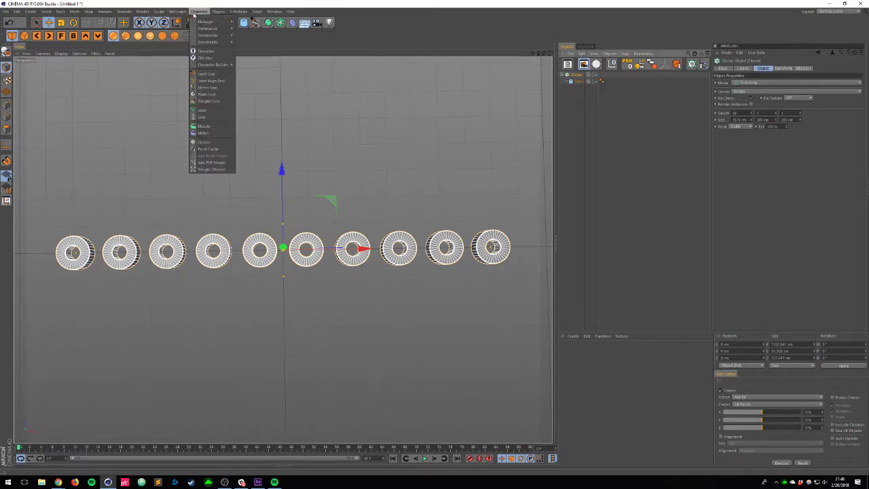
mouse_move(177, 12)
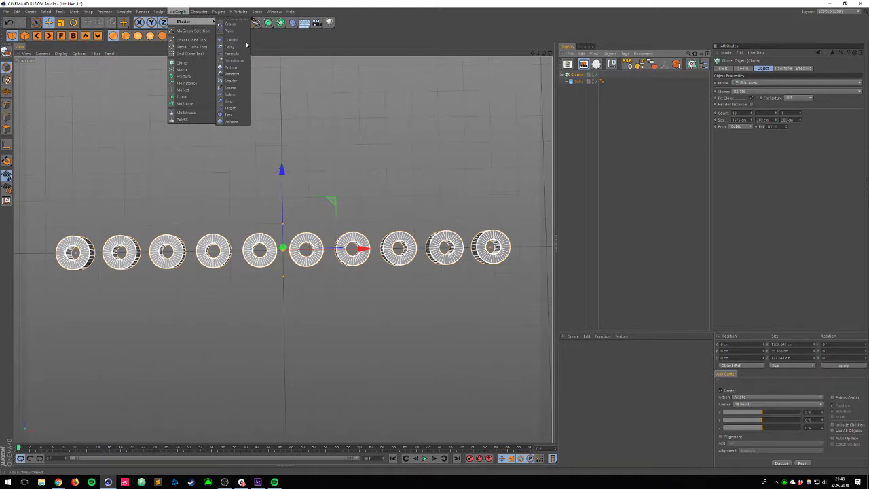
left_click(230, 31)
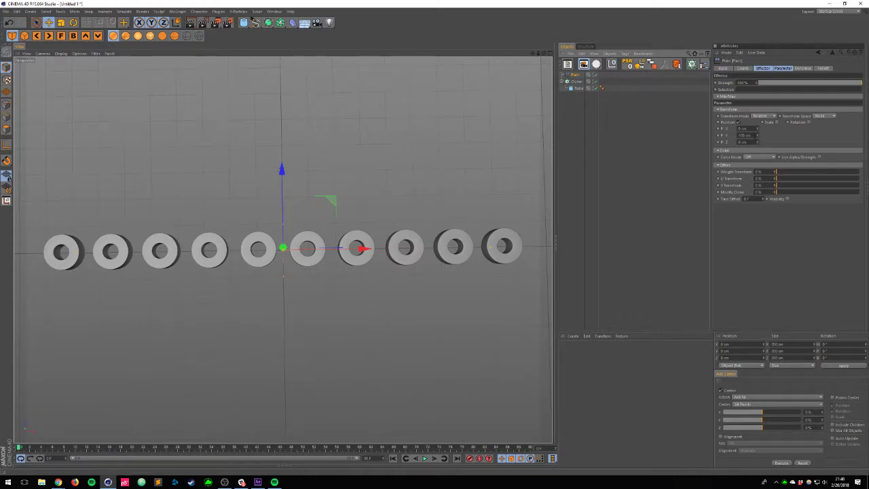
key("Return")
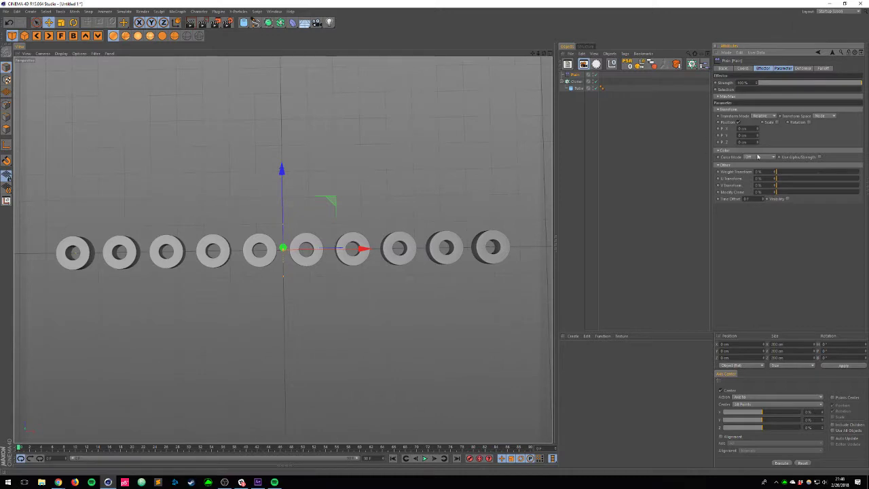
mouse_move(758, 145)
left_mouse_down()
mouse_move(713, 313)
mouse_move(708, 284)
left_mouse_up()
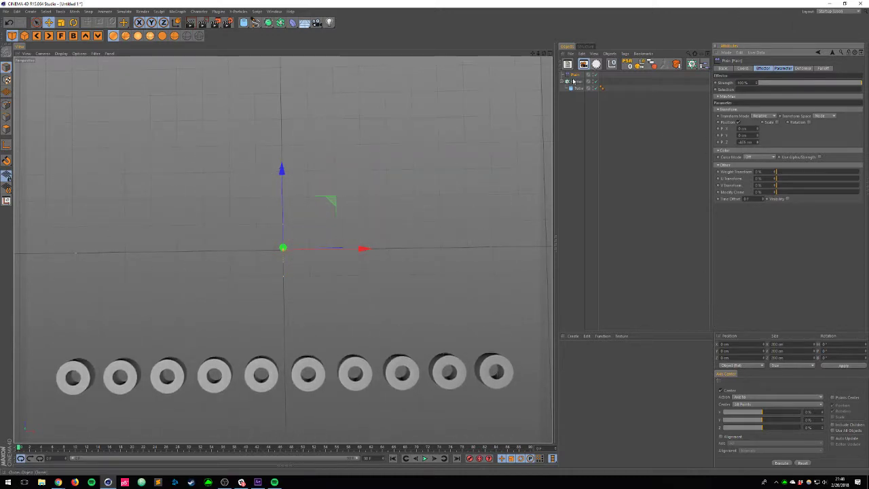
Step: Set the Plain effector's falloff shape to Linear and activate the Rotate tool
left_click(823, 69)
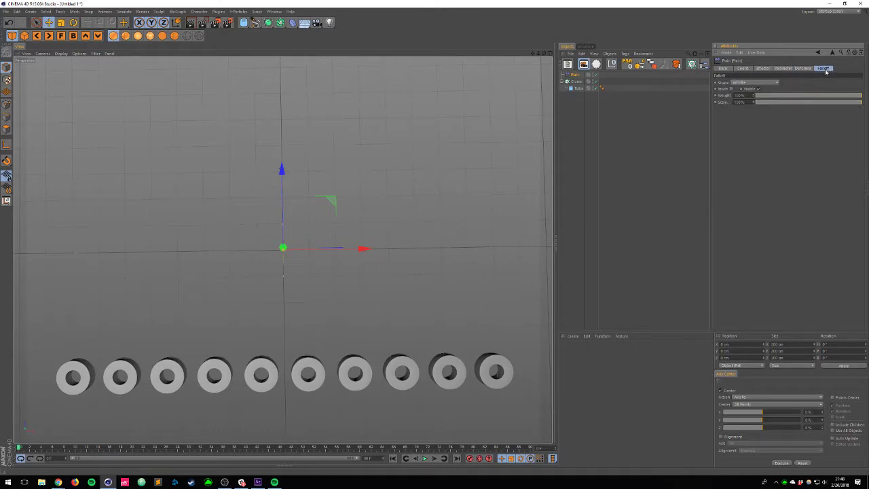
left_click(751, 82)
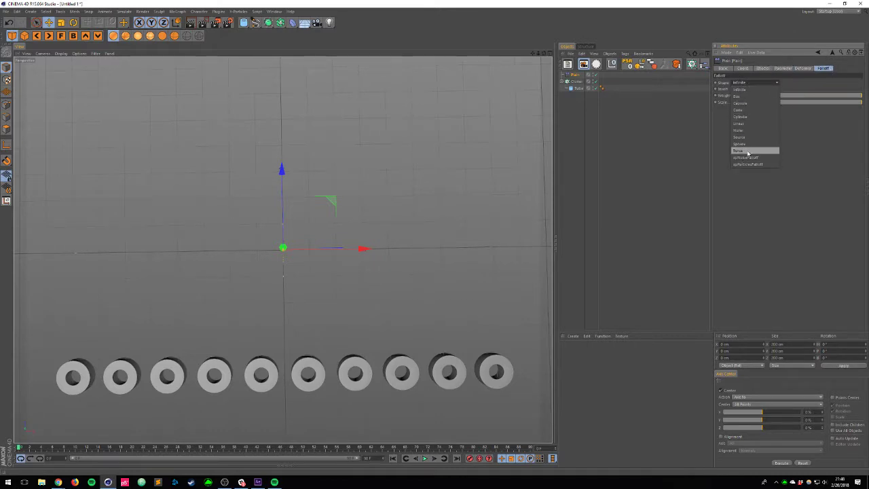
left_click(740, 123)
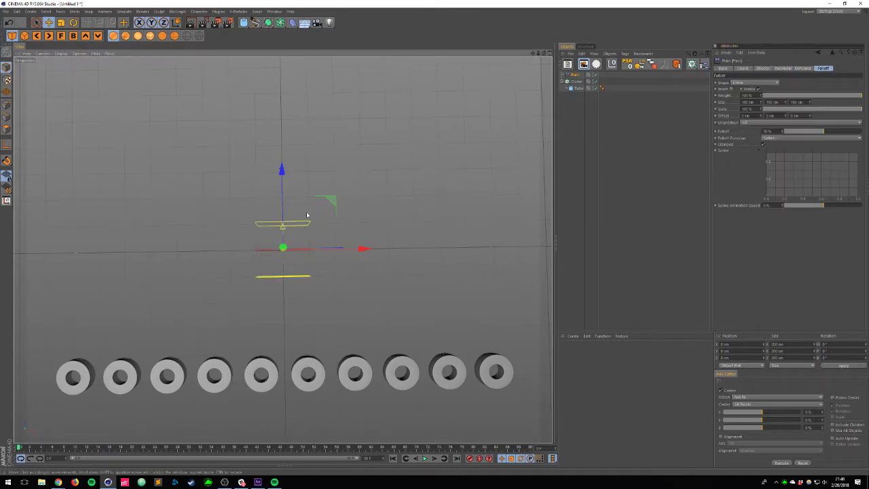
key("r")
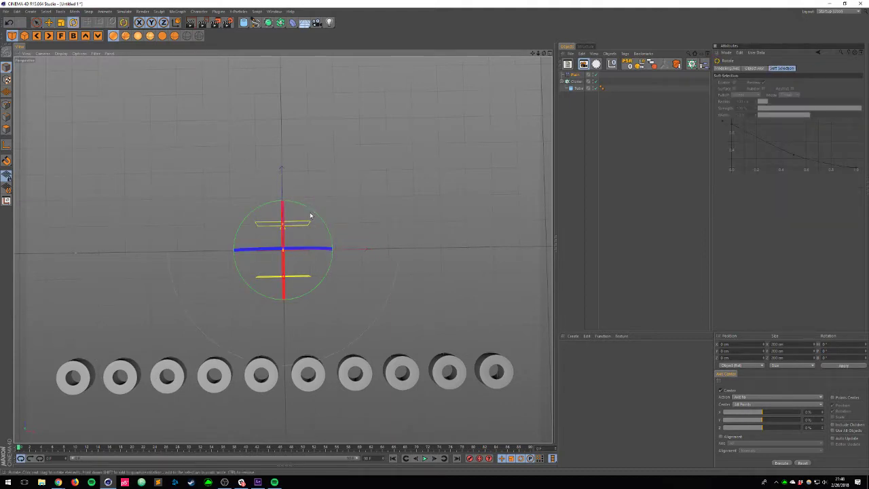
Step: Try orienting the Plain effector's linear falloff along +X, and undo the change
left_click(575, 76)
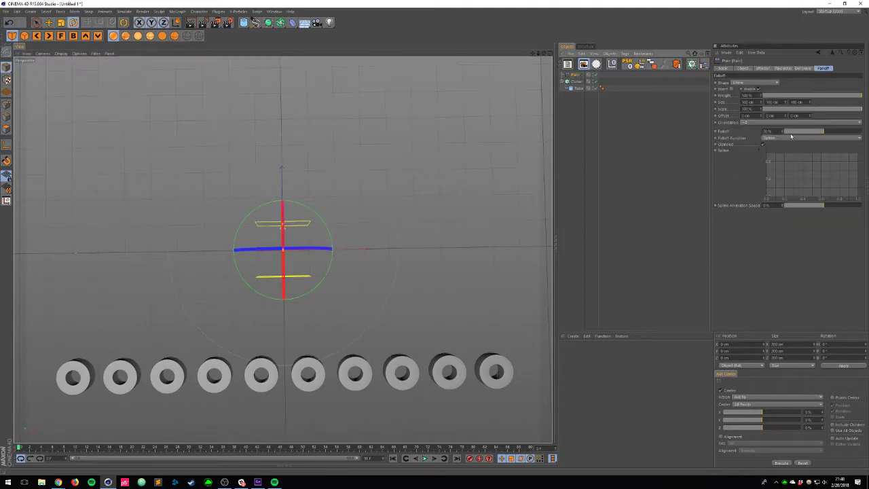
left_click(747, 123)
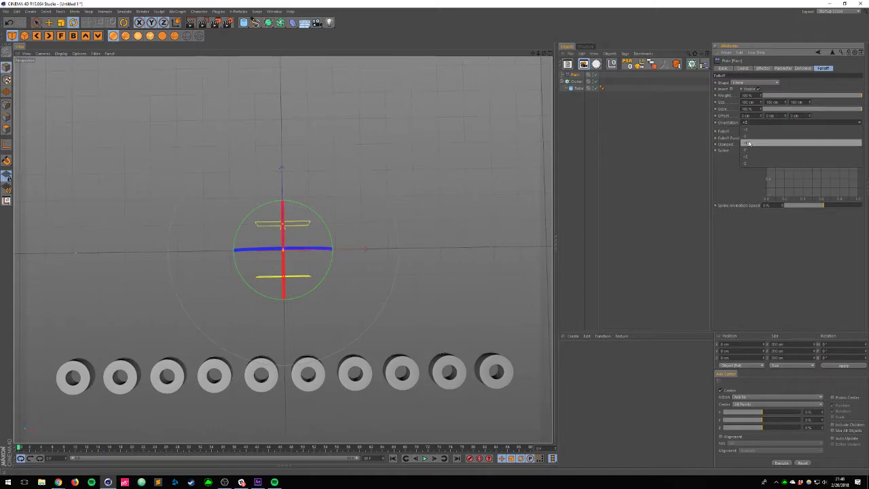
left_click(746, 129)
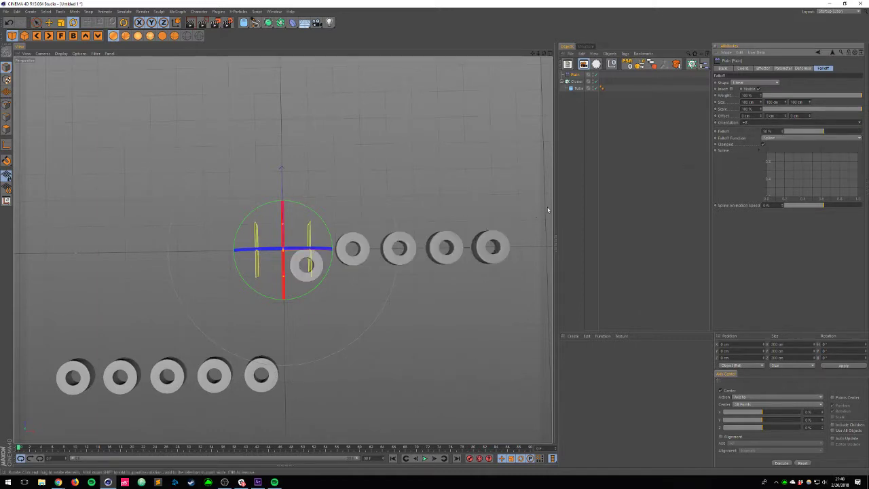
key("ctrl+z")
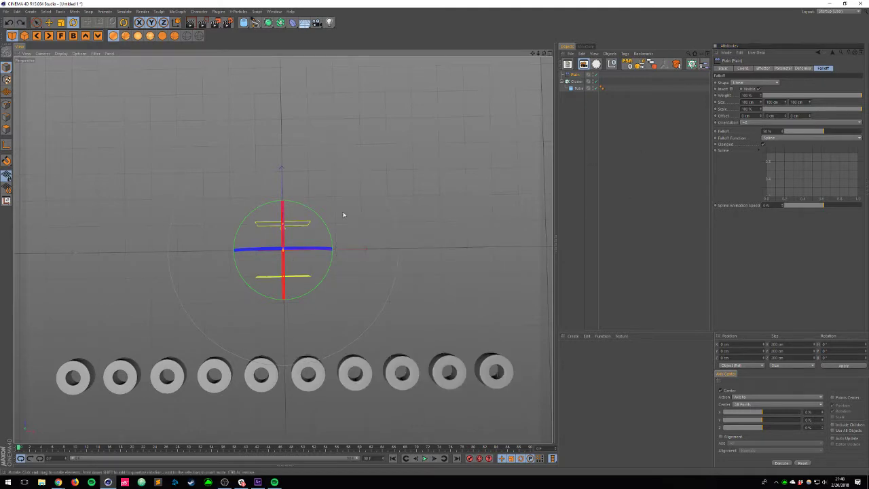
left_click_drag(343, 215, 252, 174, "alt")
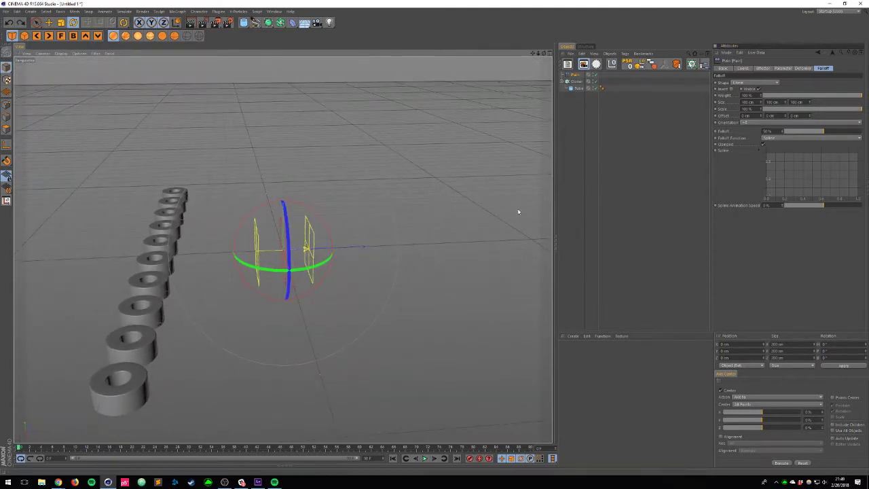
mouse_move(367, 272)
left_mouse_down("alt")
mouse_move(330, 300)
mouse_move(271, 305)
left_mouse_up("alt")
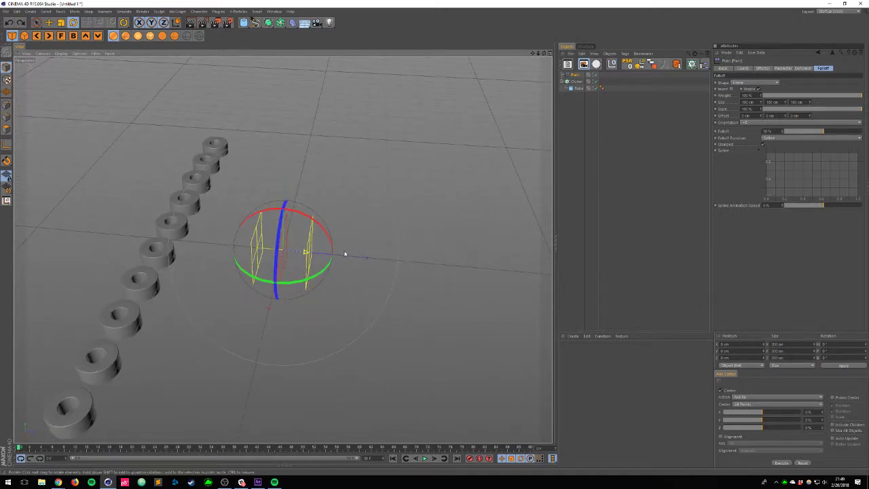
left_click_drag(216, 265, 279, 262, "alt")
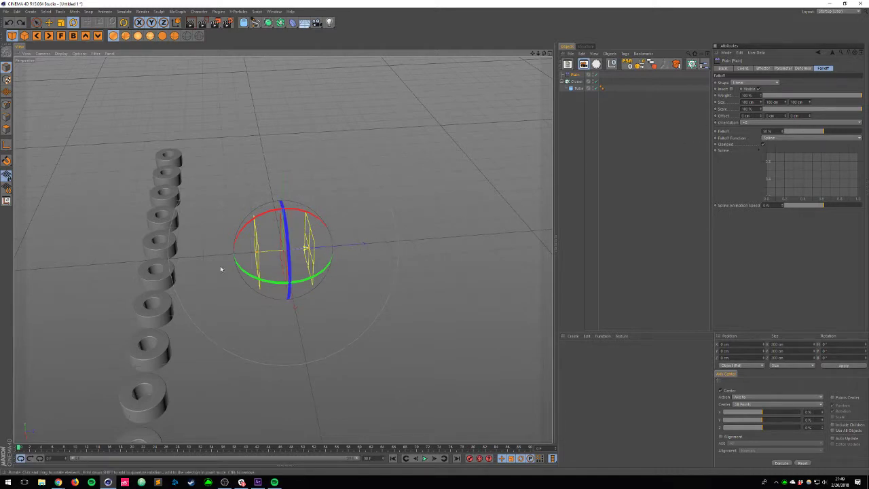
Step: Set the orientation of the Plain effector's linear falloff to +X
mouse_move(272, 257)
left_mouse_down("alt")
mouse_move(475, 275)
mouse_move(428, 365)
left_mouse_up("alt")
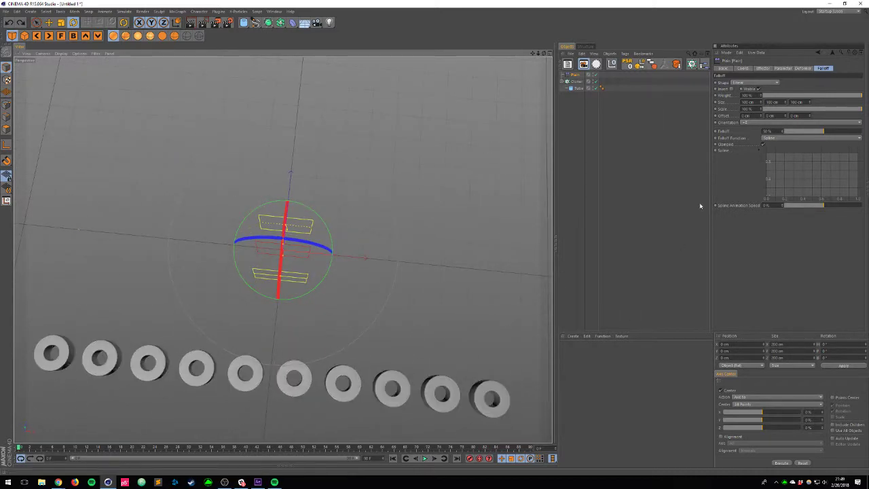
left_click(761, 124)
left_click(757, 129)
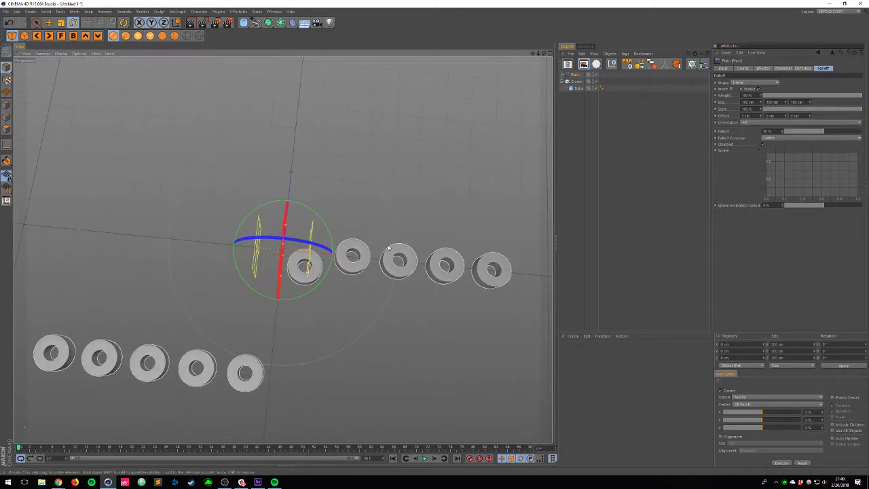
mouse_move(389, 239)
left_mouse_down("alt")
mouse_move(392, 263)
mouse_move(419, 266)
mouse_move(400, 260)
left_mouse_up("alt")
right_click_drag(399, 261, 378, 256, "alt")
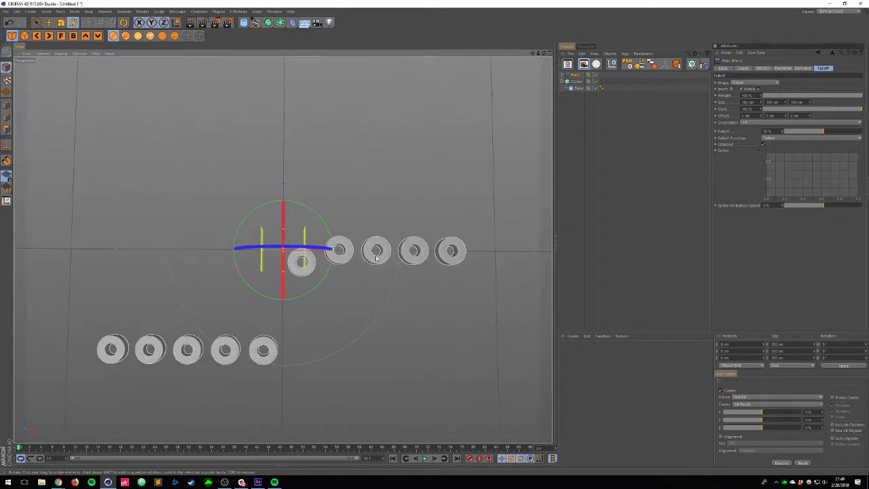
left_click(743, 69)
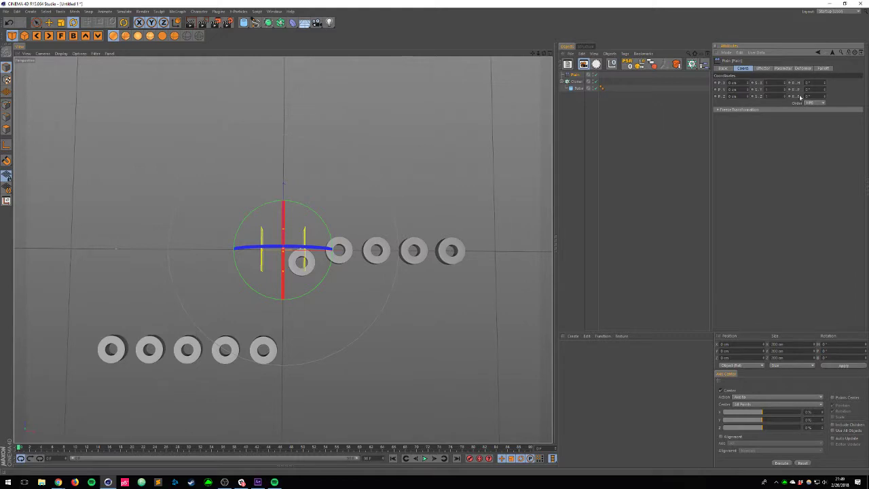
left_click(824, 68)
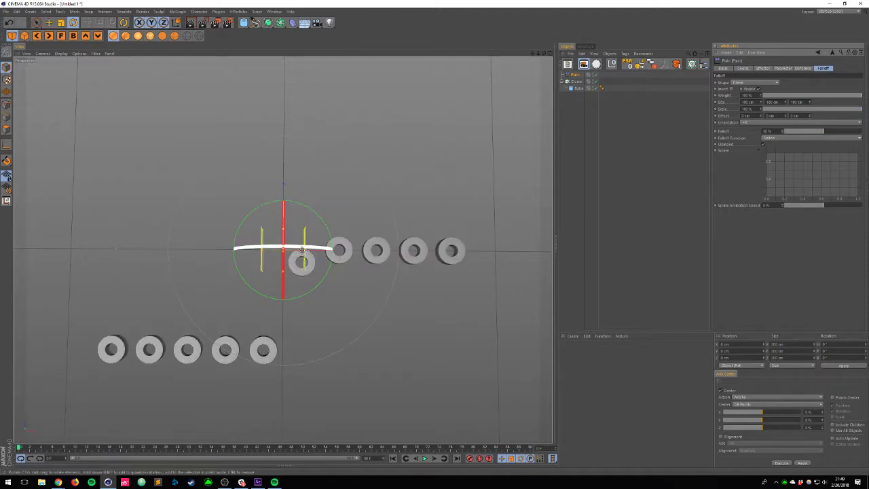
Step: Test moving the Plain effector along X with the Move tool, and widen its falloff's X size to about 686 cm
key("e")
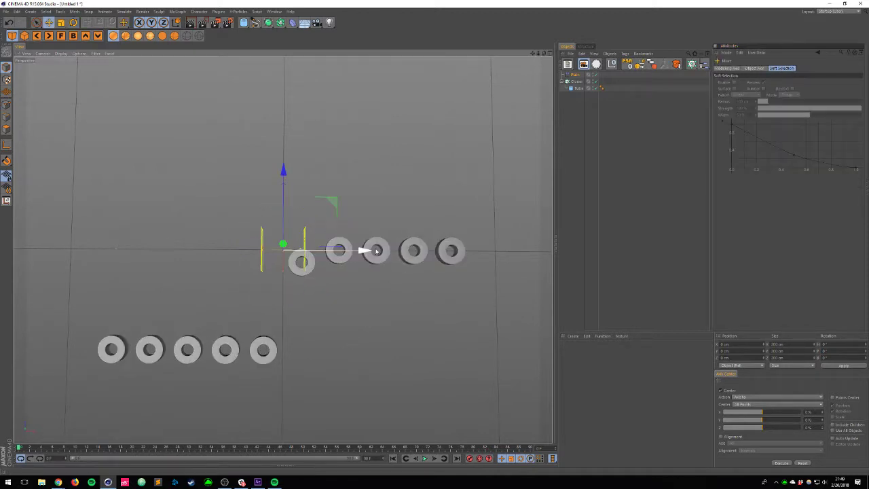
left_click_drag(364, 250, 359, 140)
mouse_move(304, 256)
left_mouse_down()
mouse_move(347, 256)
mouse_move(41, 251)
mouse_move(423, 227)
mouse_move(175, 215)
mouse_move(414, 194)
mouse_move(130, 224)
mouse_move(466, 201)
mouse_move(514, 186)
mouse_move(140, 203)
mouse_move(490, 215)
mouse_move(516, 204)
mouse_move(351, 242)
mouse_move(371, 235)
left_mouse_up()
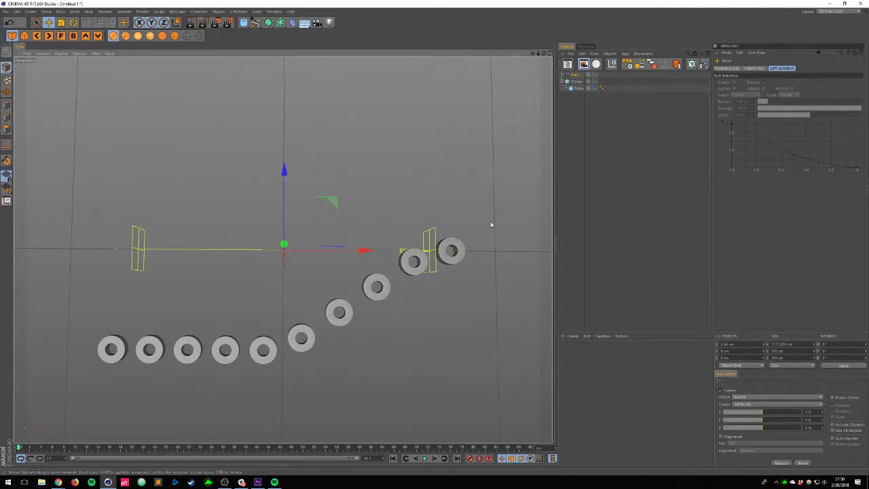
Step: Give the Plain effector's falloff spline a zero start point and a full-value end point, and apply the Linear spline preset
left_click(575, 75)
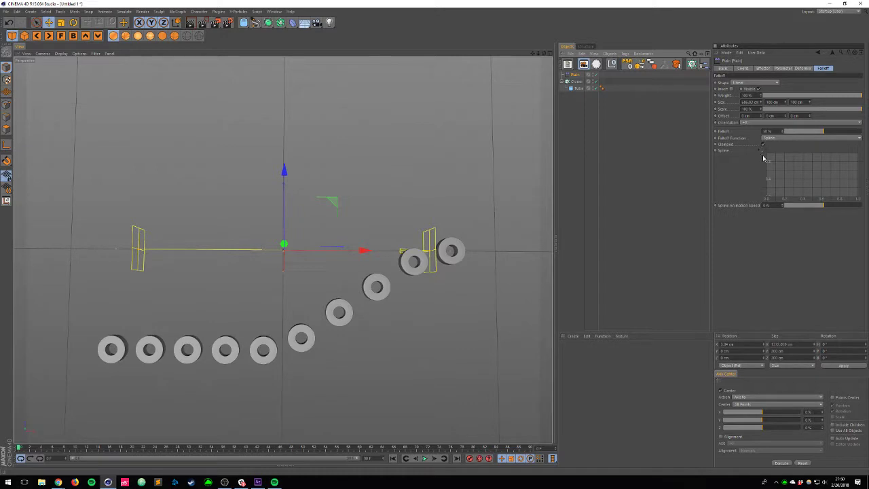
left_click_drag(779, 179, 737, 136, "ctrl")
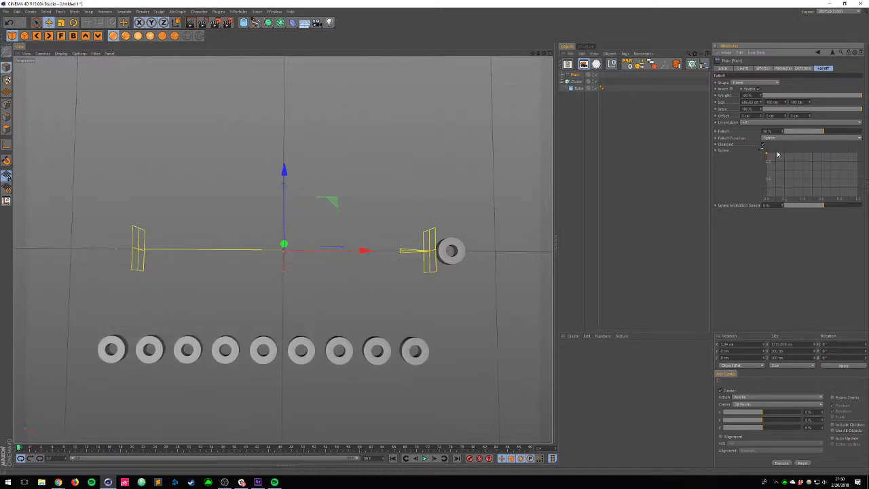
mouse_move(855, 157)
left_mouse_down("ctrl")
mouse_move(867, 208)
mouse_move(858, 145)
left_mouse_up("ctrl")
left_click_drag(766, 155, 760, 216)
right_click(792, 174)
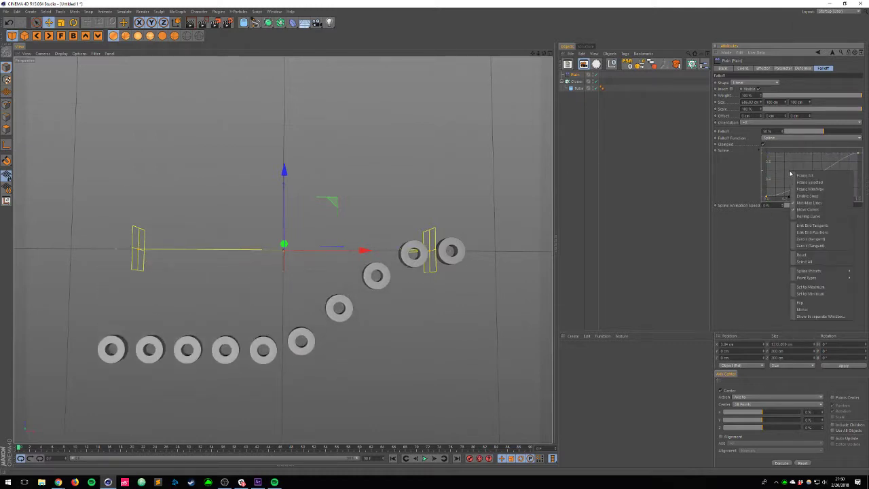
mouse_move(817, 271)
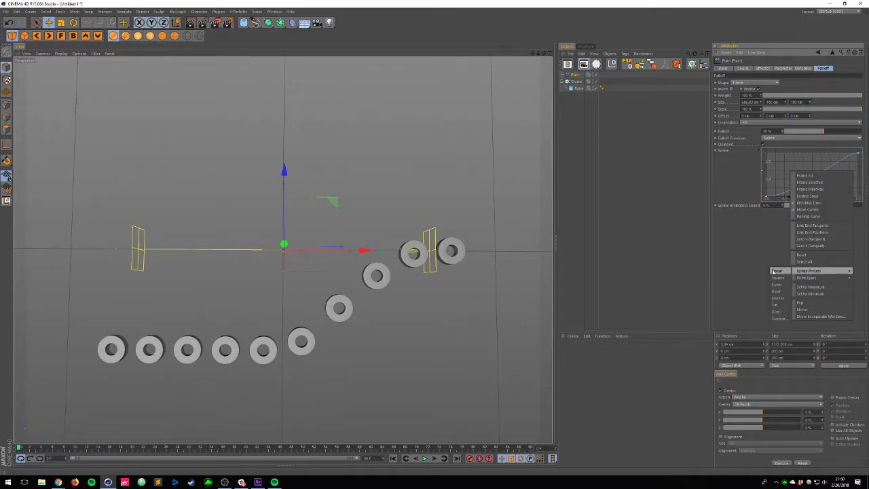
left_click(770, 272)
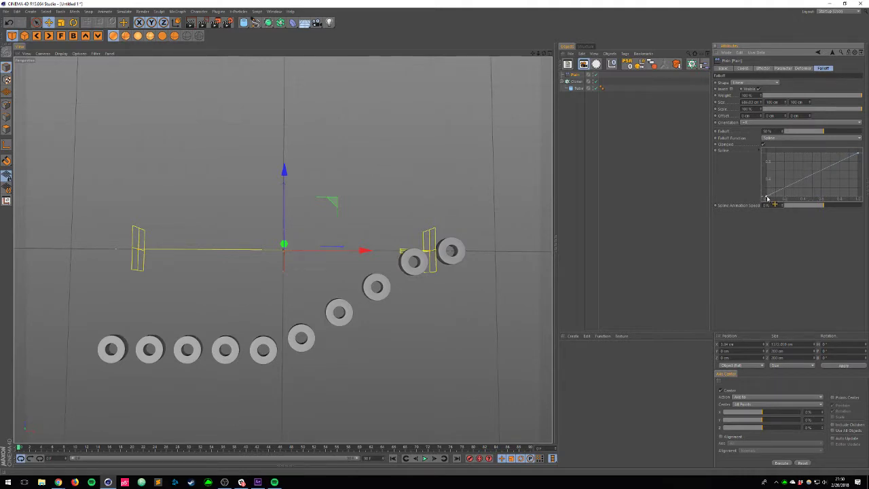
Step: Shape the falloff spline into a steep S-curve by extending the start and end tangents horizontally, undoing the trial raise of the start point
left_click_drag(767, 198, 779, 165)
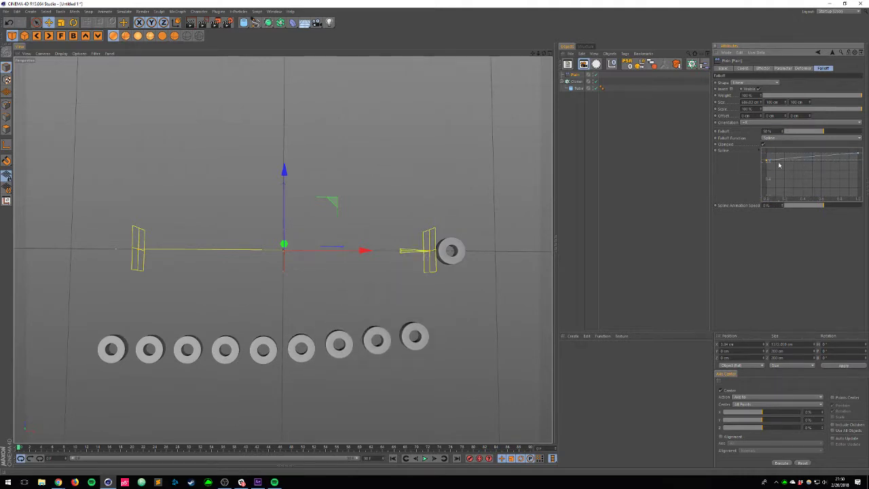
key("ctrl+z")
left_click_drag(792, 196, 786, 198)
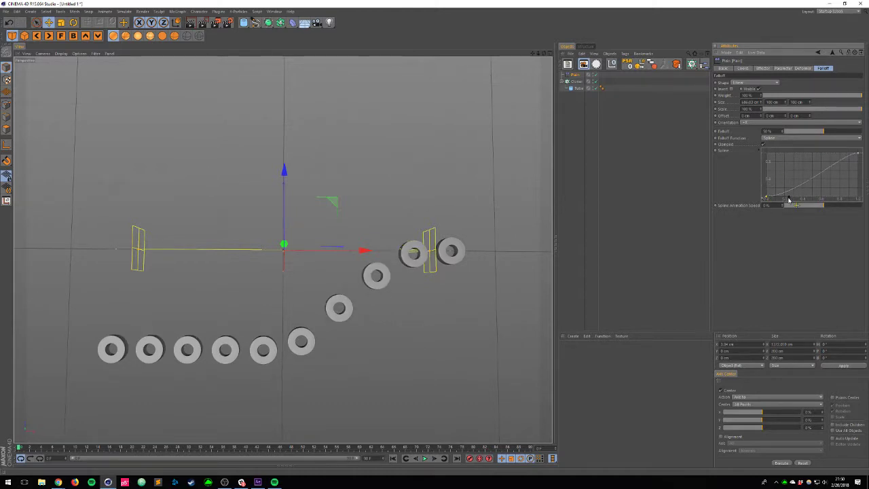
left_click_drag(790, 197, 829, 200)
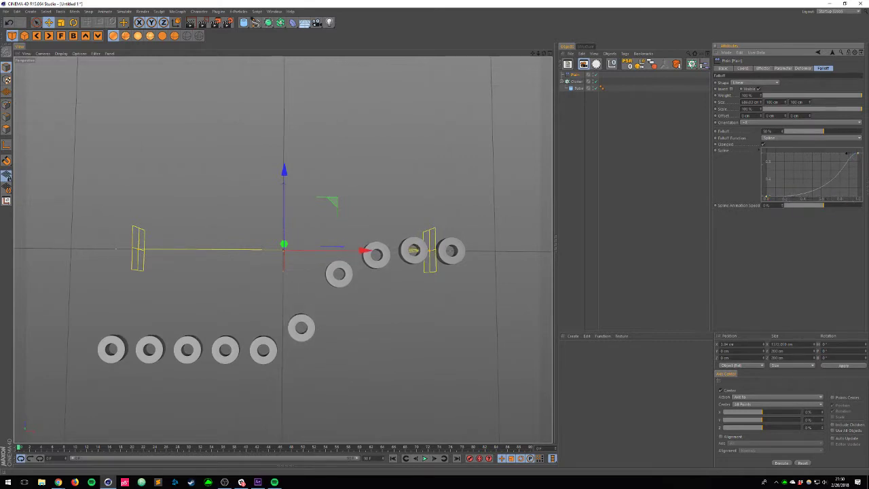
mouse_move(846, 156)
left_mouse_down()
mouse_move(786, 163)
mouse_move(787, 156)
left_mouse_up()
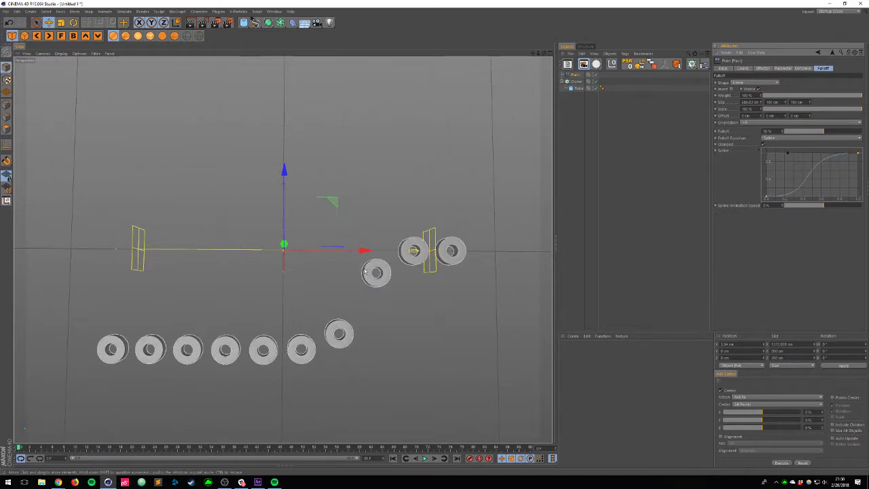
Step: Slide the Plain effector back and forth along X to test the eased falloff, and undo the last move
left_click_drag(363, 250, 316, 291)
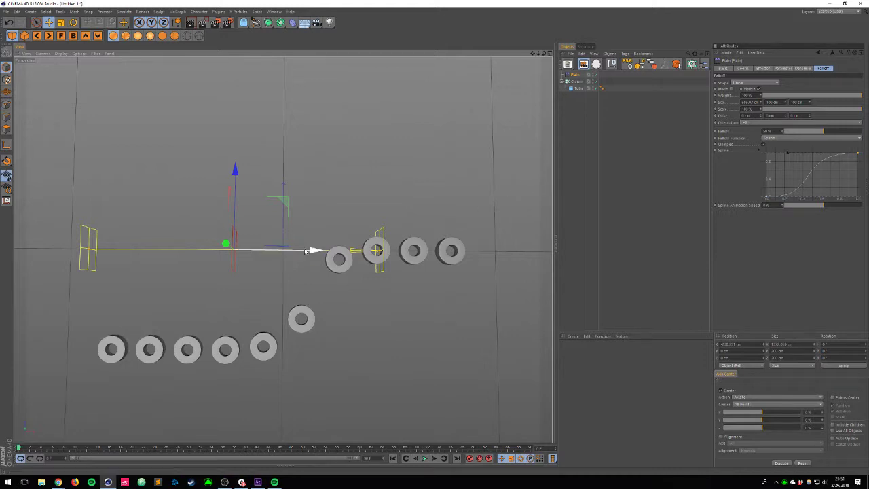
mouse_move(310, 250)
left_mouse_down()
mouse_move(36, 291)
mouse_move(738, 237)
mouse_move(708, 244)
mouse_move(711, 214)
left_mouse_up()
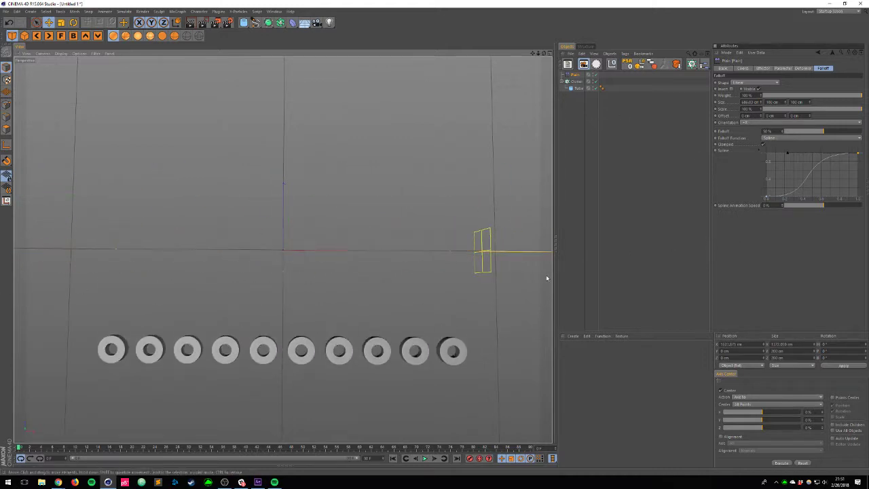
key("ctrl+z")
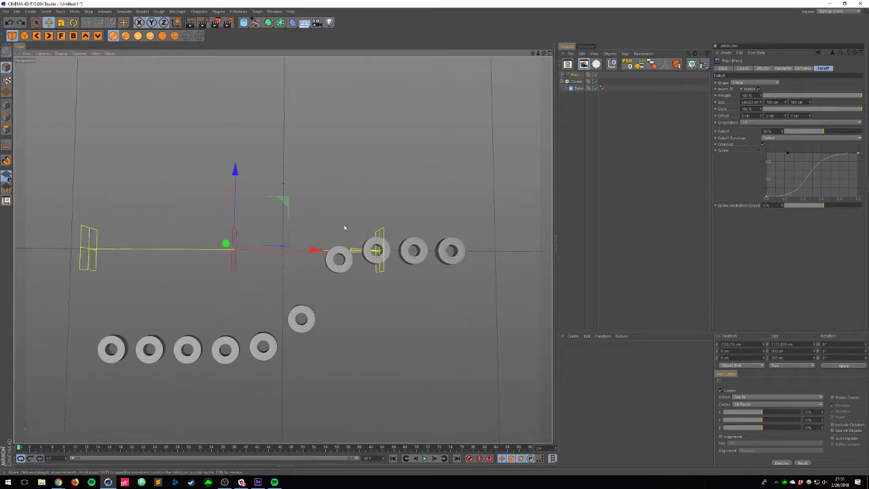
Step: Set the falloff orientation to -X and move the Plain effector along negative X until all the tubes are in line
left_click(575, 75)
left_click(762, 123)
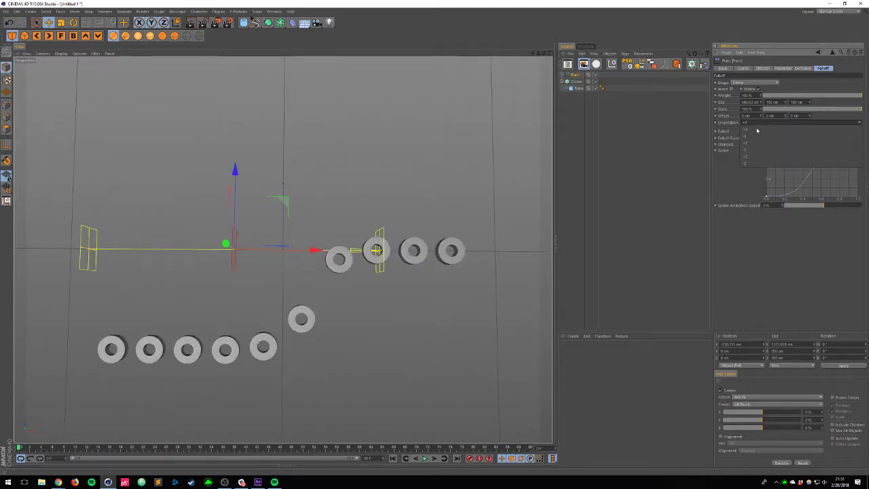
left_click(753, 137)
left_click_drag(313, 253, 114, 296)
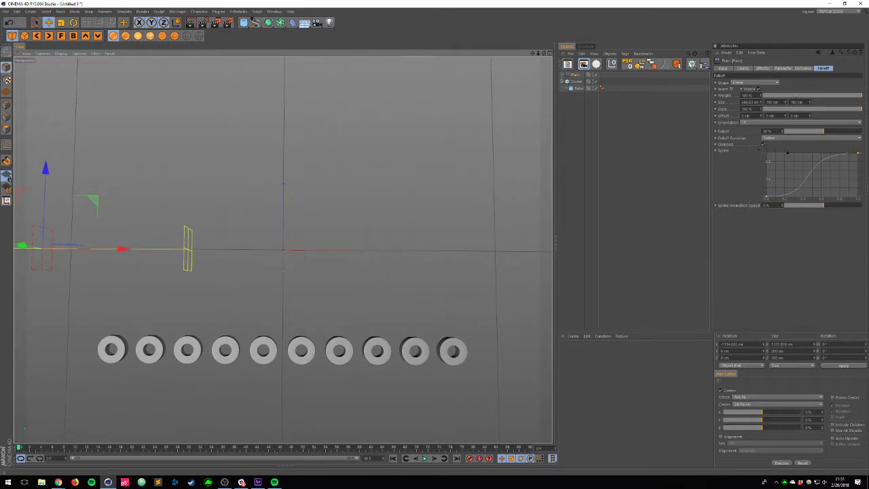
Step: Keyframe the Plain effector's X position from the row's negative end at frame 0 to beyond its positive end at frame 60, and play it
left_click(743, 68)
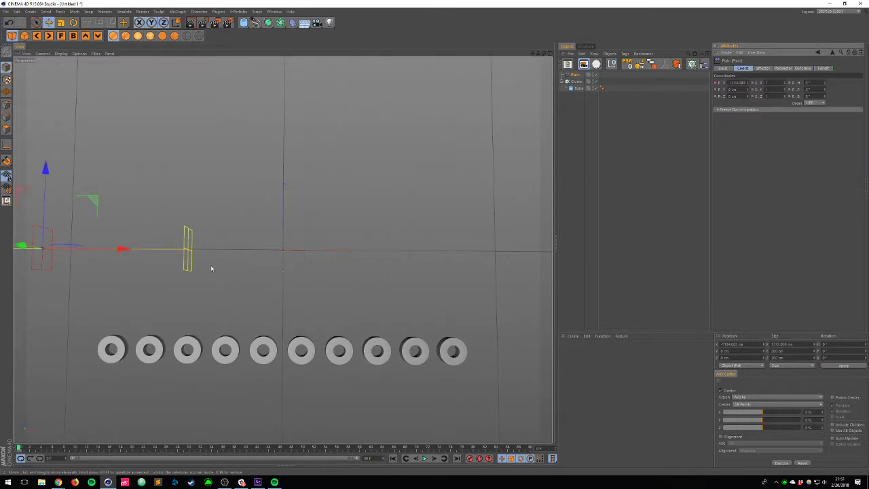
left_click(257, 448)
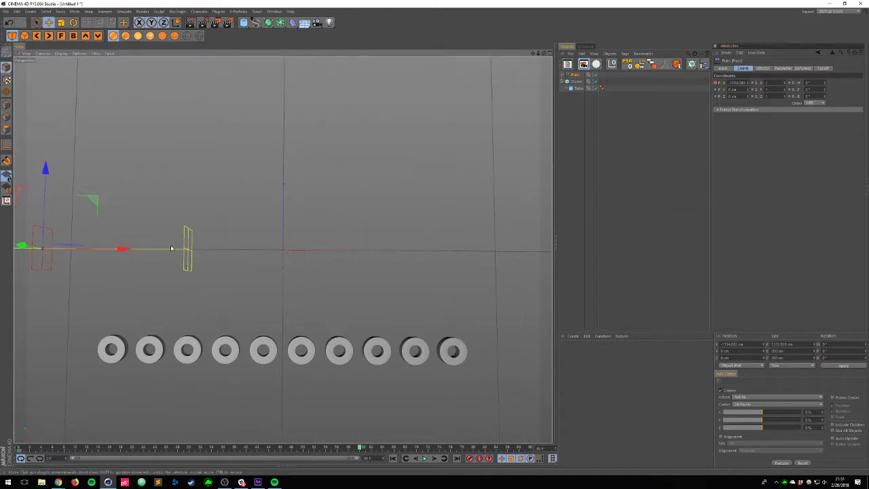
left_click_drag(171, 249, 684, 139)
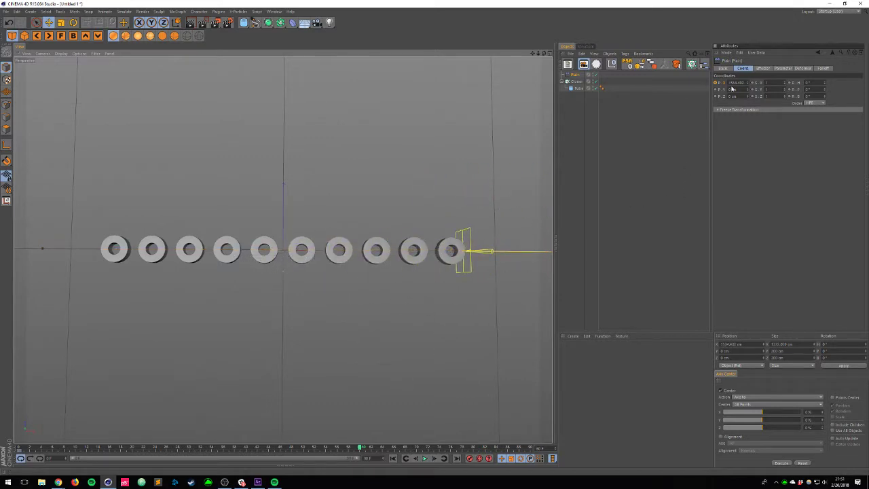
left_click(424, 458)
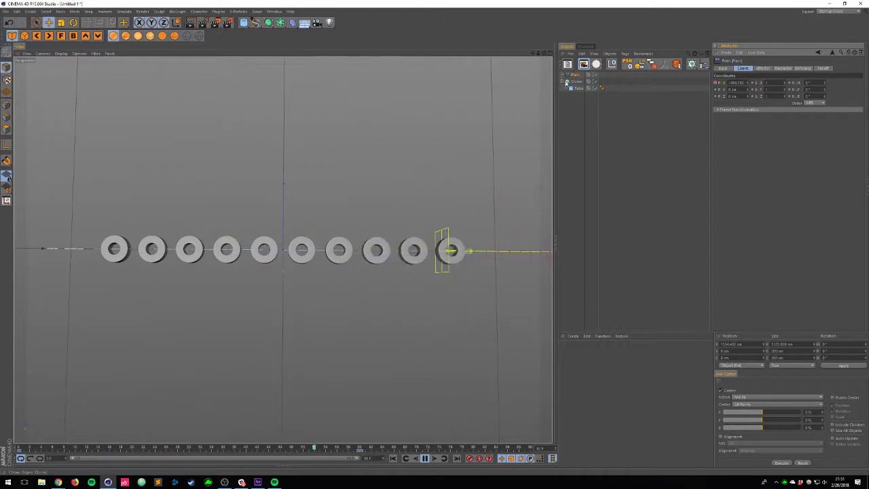
Step: Add a Delay effector to the cloner and raise its strength to about 67%
left_click(577, 82)
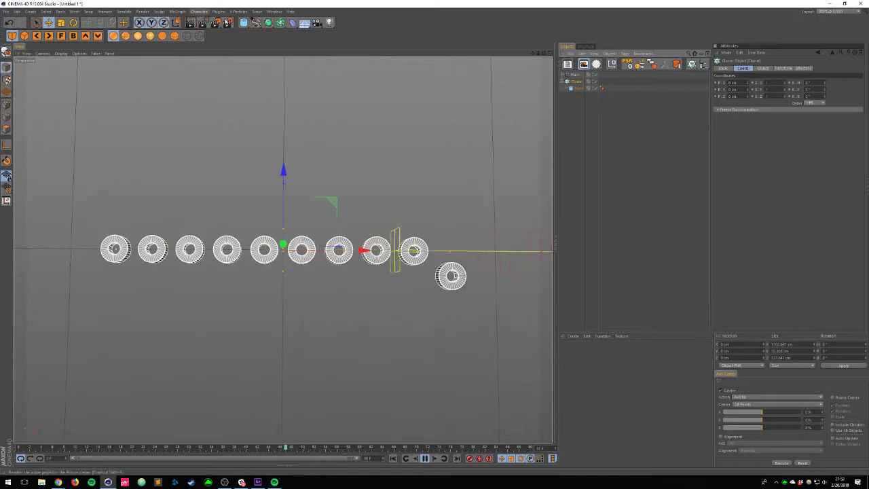
left_click(218, 11)
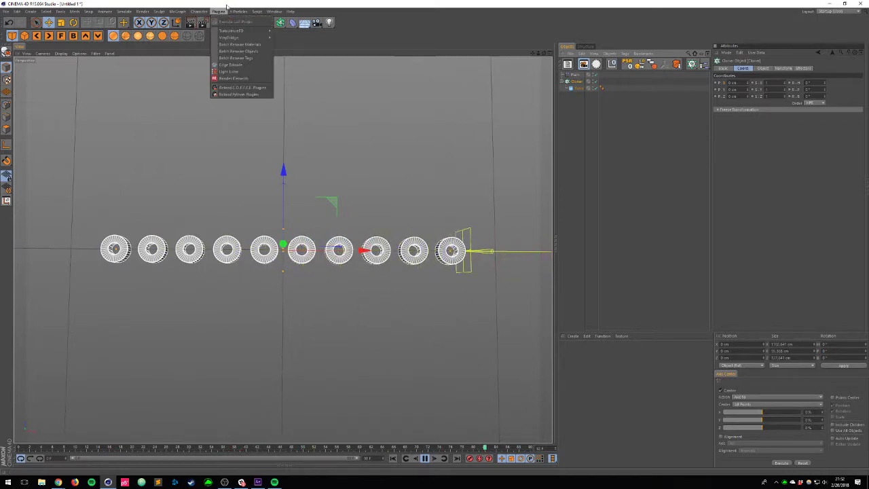
mouse_move(216, 22)
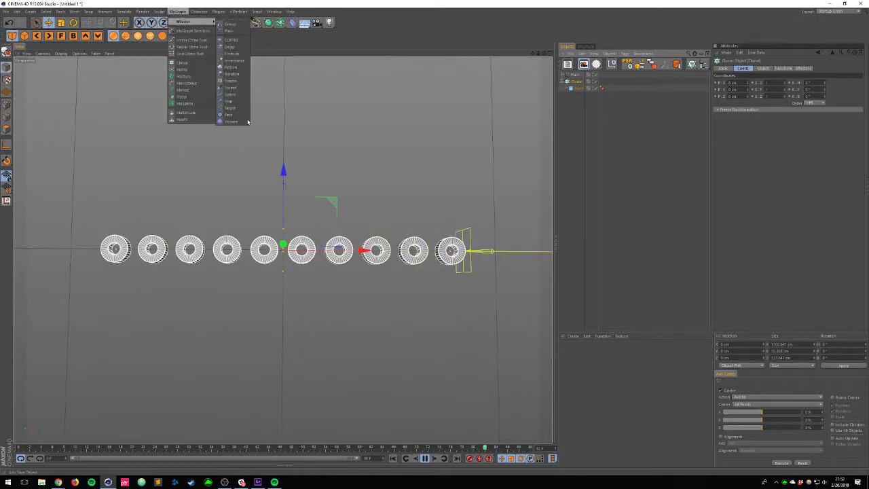
left_click(230, 46)
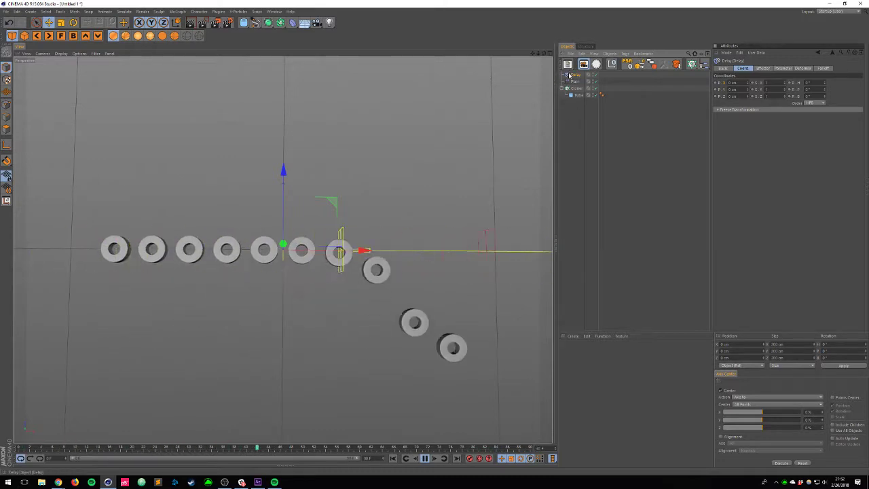
left_click(763, 68)
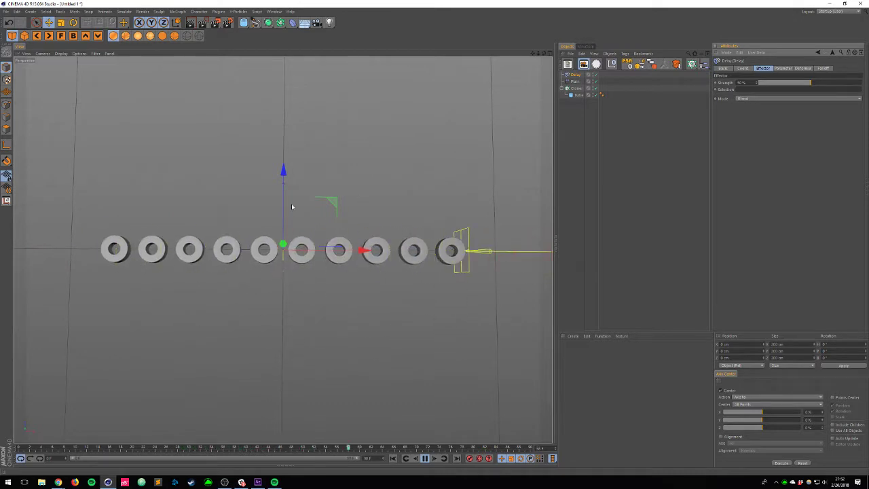
left_click_drag(810, 82, 841, 83)
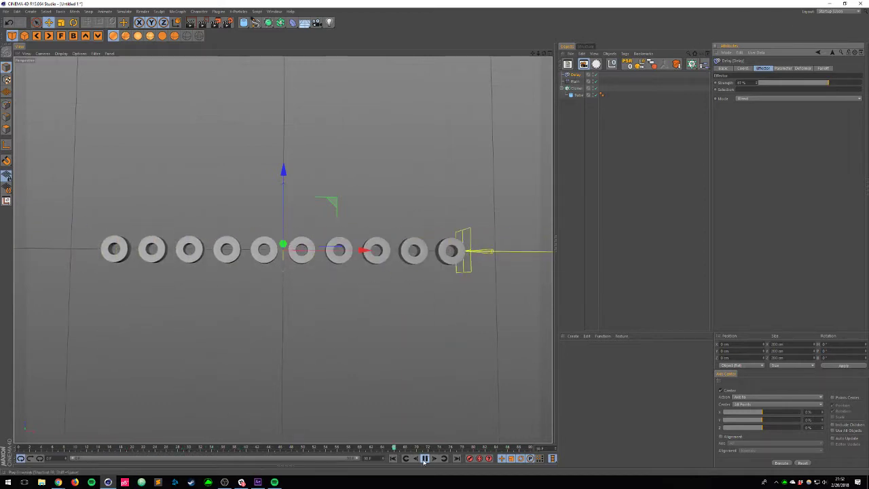
Step: In a new project, create a sphere scaled to about 40 cm across and nest it in a MoGraph Cloner
key("ctrl+n")
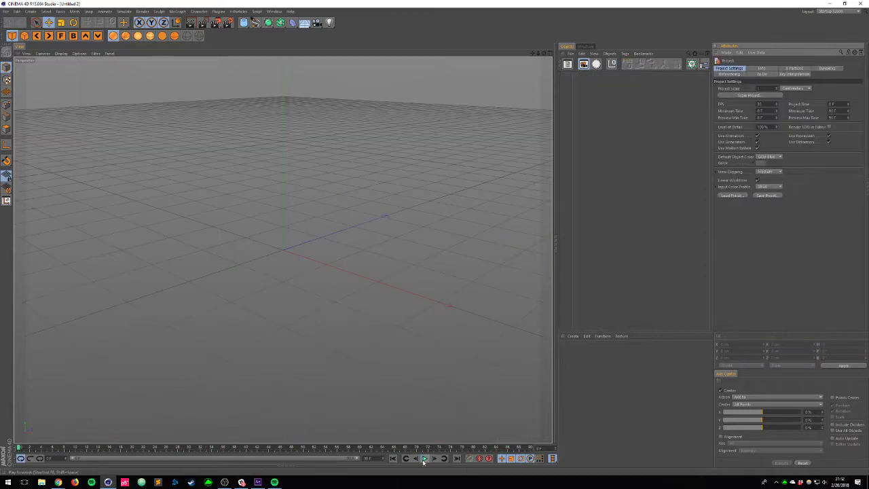
left_click(244, 23)
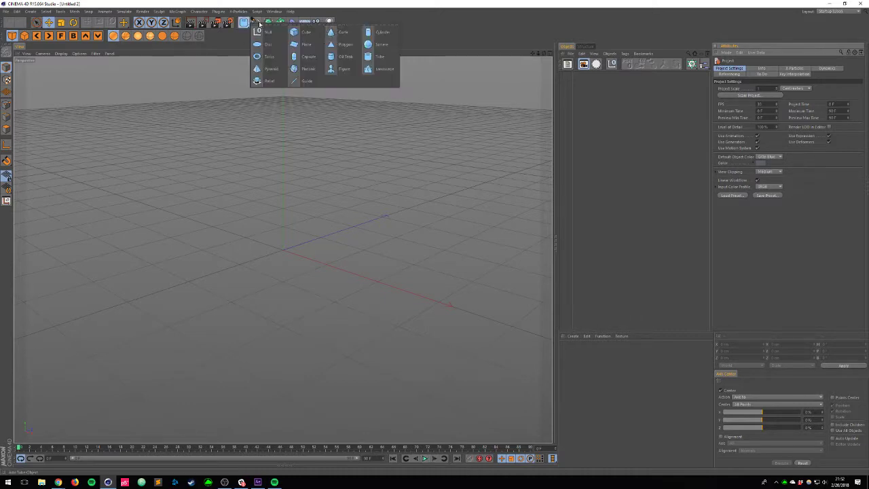
left_click(380, 33)
left_click_drag(238, 213, 216, 210)
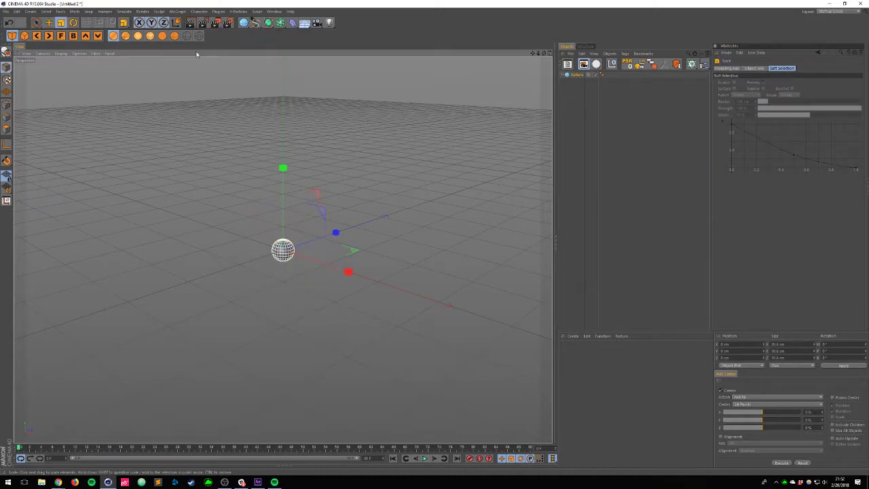
left_click(178, 12)
left_click(182, 63)
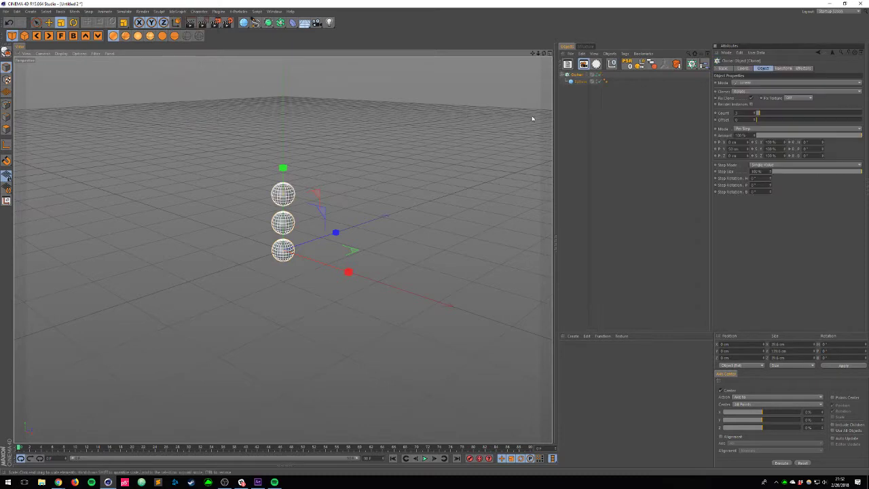
Step: Set the sphere cloner's mode to Grid Array
left_click(748, 83)
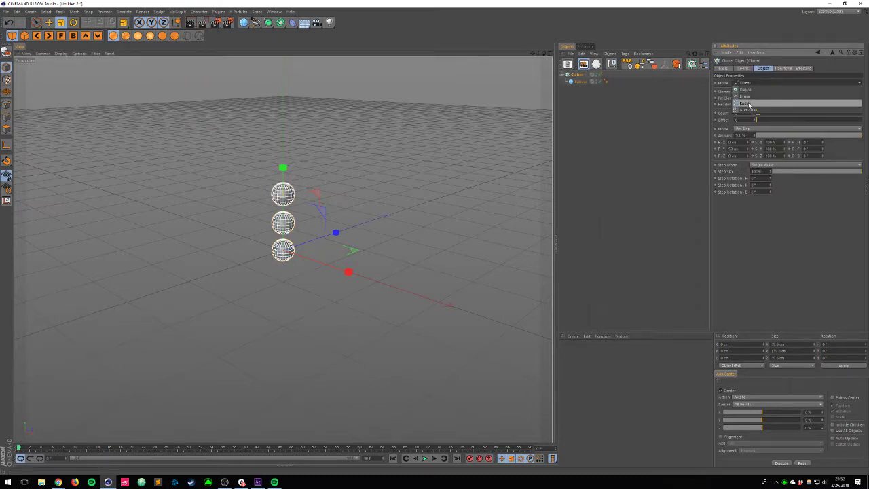
left_click(746, 109)
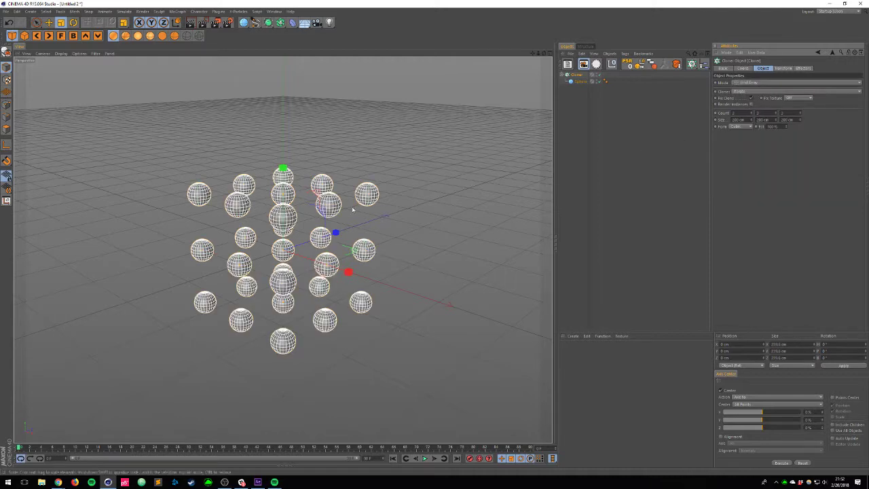
left_click_drag(380, 203, 569, 194, "alt")
Step: Add a Random effector to the sphere cloner to scatter the clones' positions
left_click(575, 75)
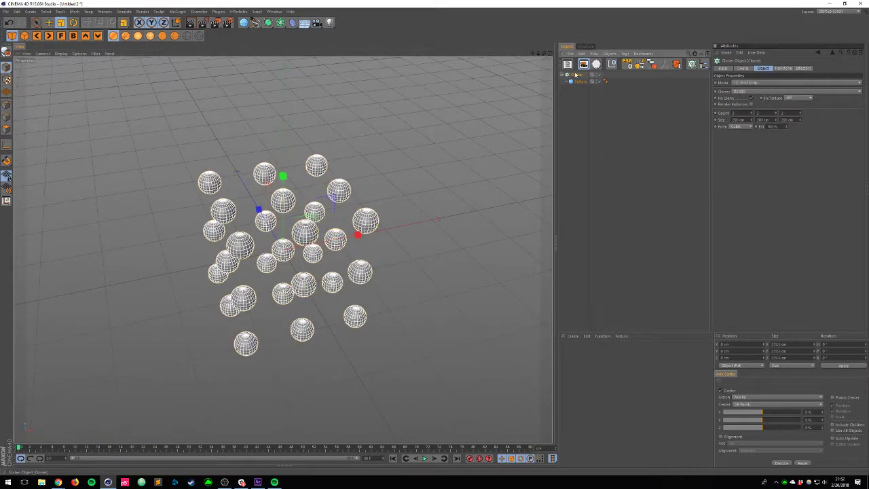
left_click(176, 12)
mouse_move(197, 22)
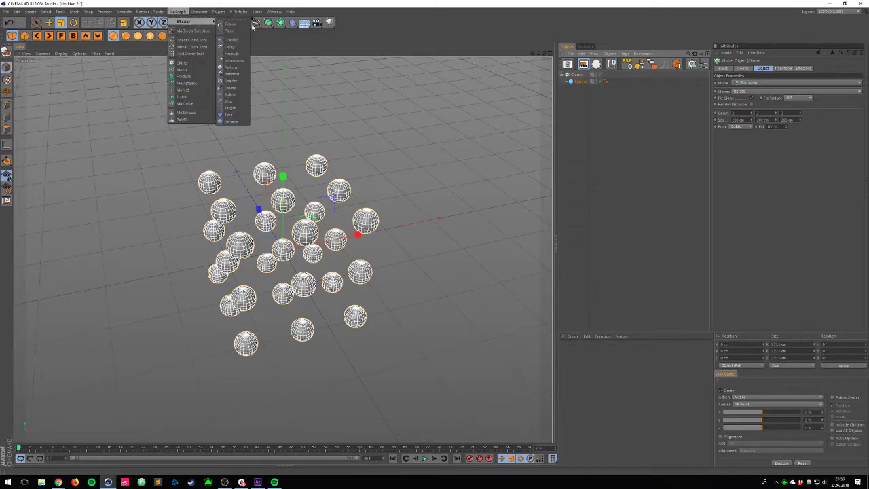
left_click(234, 73)
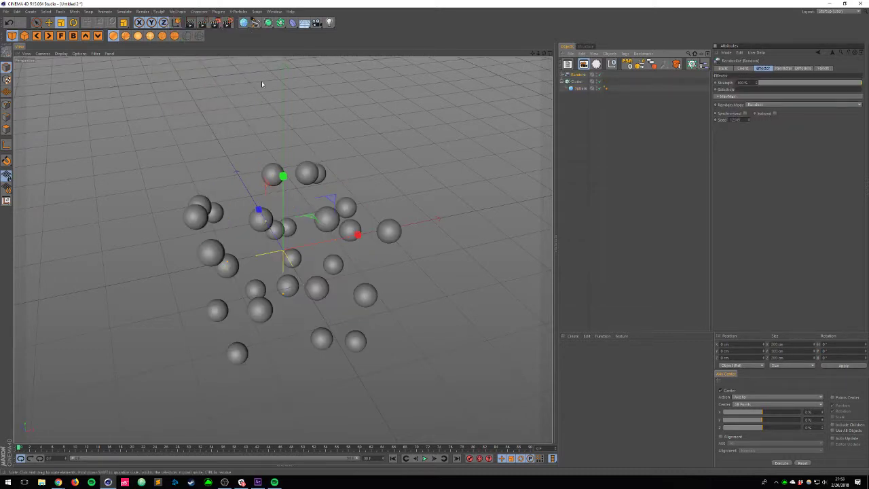
left_click_drag(505, 258, 311, 206, "alt")
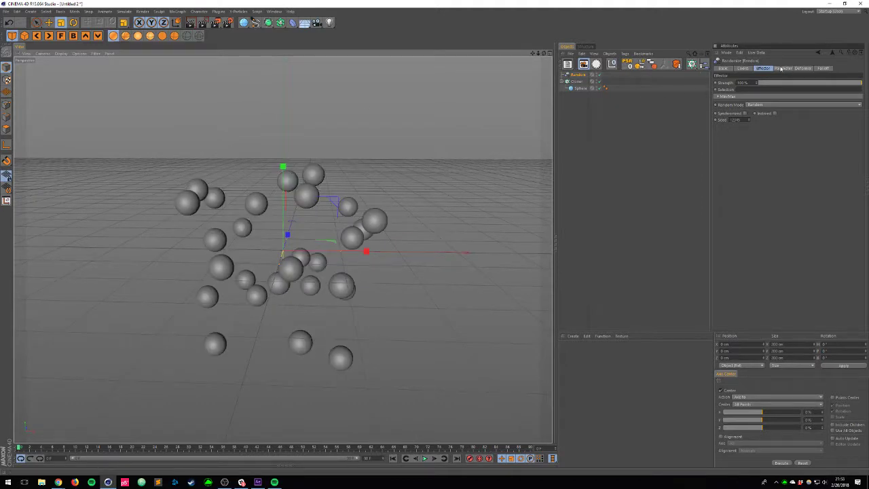
Step: Keyframe the Random effector's seed at frame 0 and step the seed up several values to reshuffle the spheres
left_click(715, 120, "ctrl")
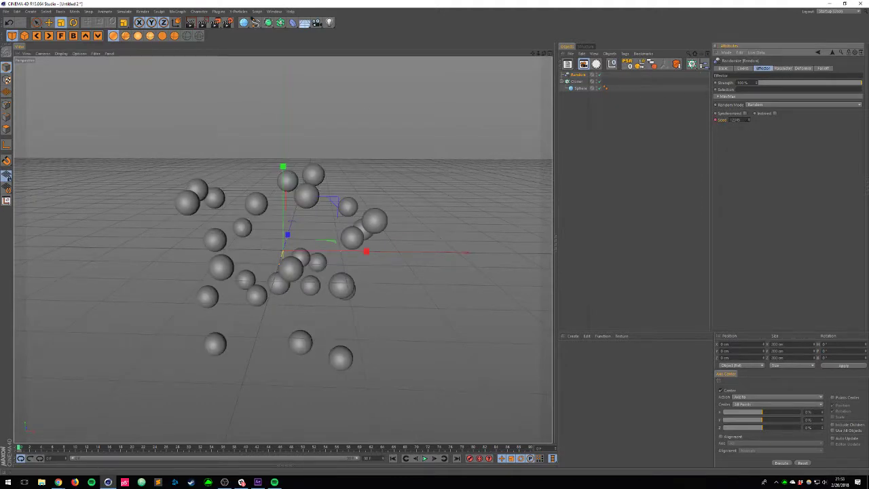
left_click(749, 120)
left_click(749, 119)
left_click(749, 120)
left_click(749, 119)
left_click(749, 120)
left_click(749, 120)
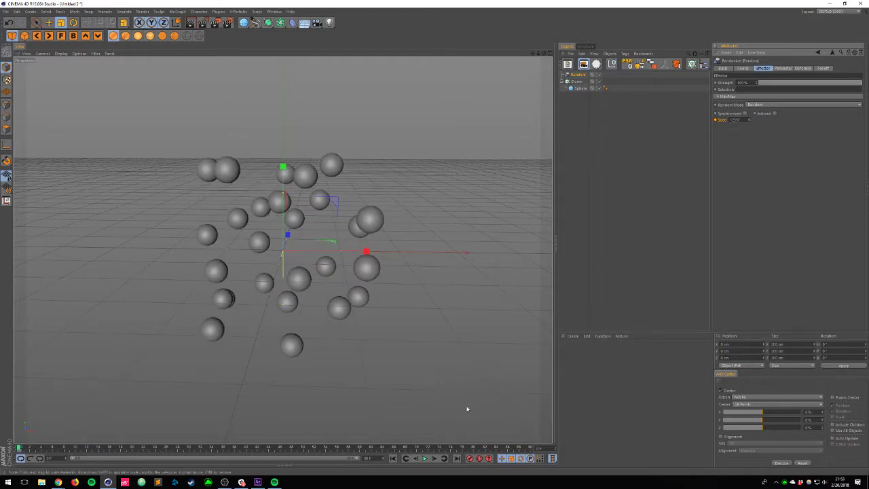
Step: At frame 90, raise the Random effector's seed by several values and keyframe it
left_click_drag(425, 449, 594, 437)
left_click(594, 437)
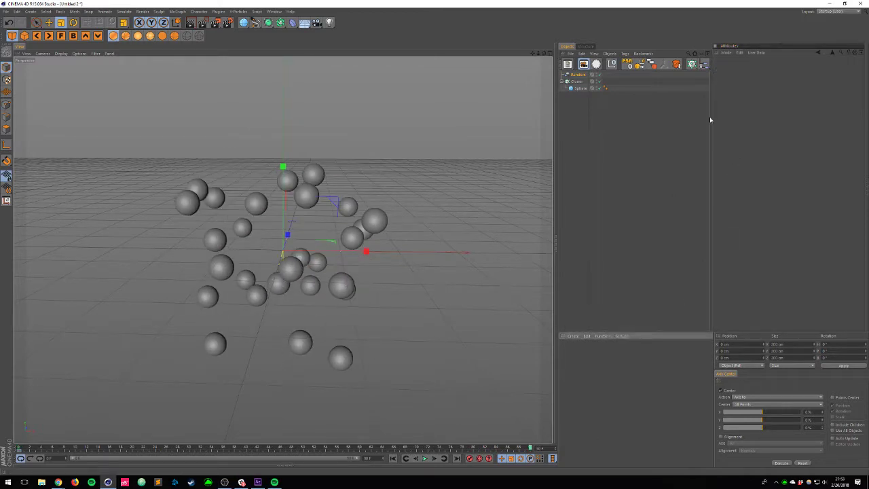
left_click(579, 74)
left_click(749, 120)
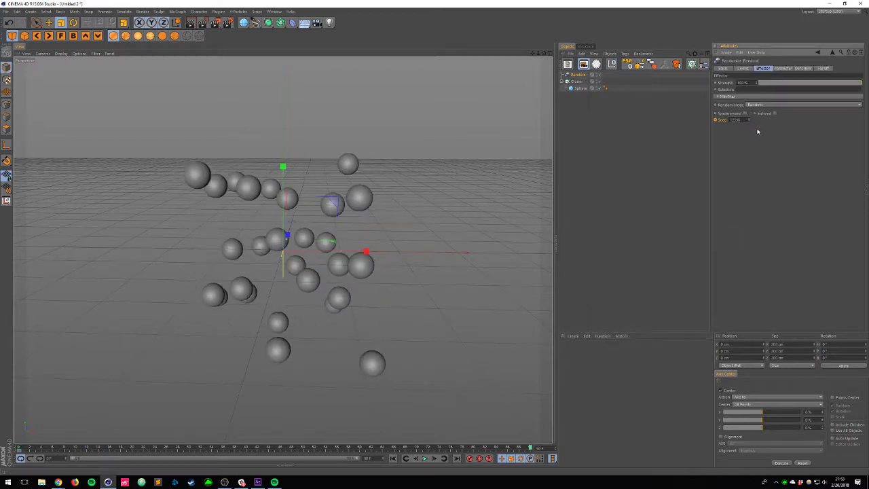
left_click(750, 120)
left_click_drag(750, 120, 711, 120)
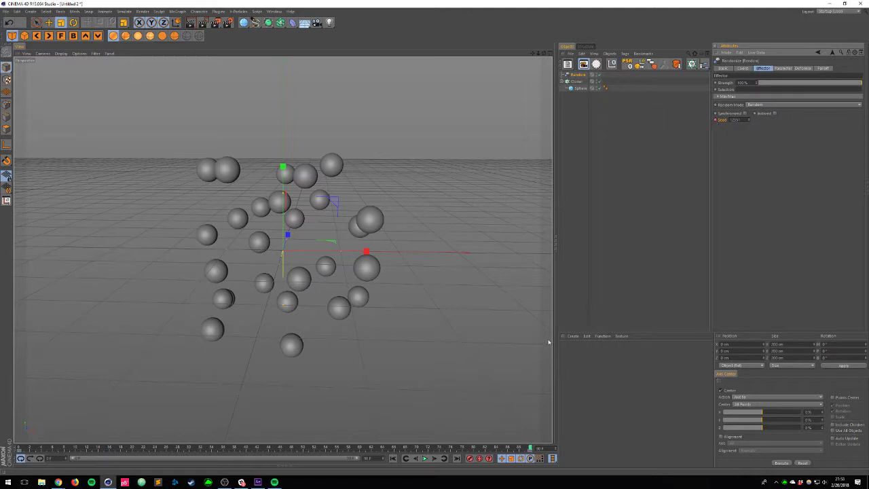
Step: Play the animated seed to check the spheres' motion, and return to frame 0
left_click(424, 459)
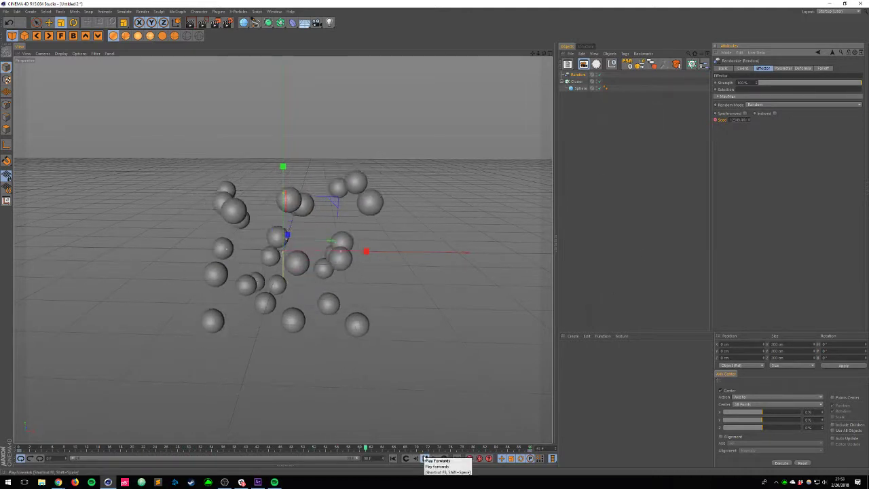
key("space")
left_click(424, 458)
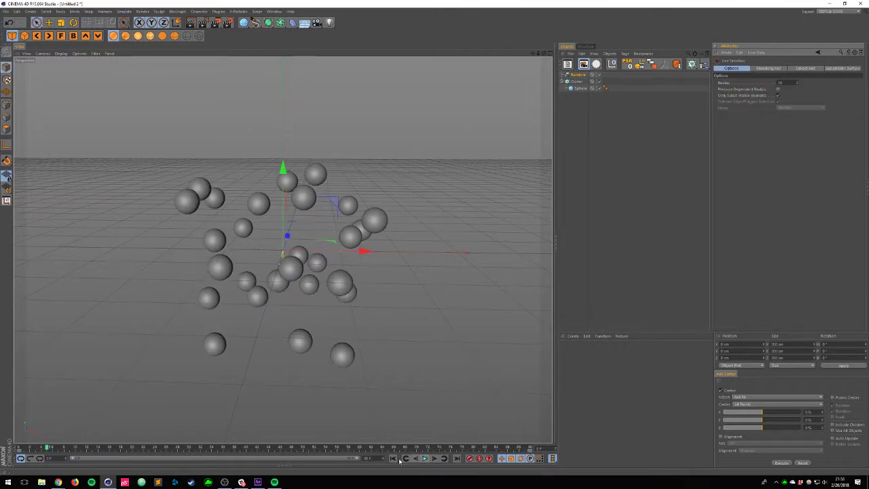
left_click(393, 458)
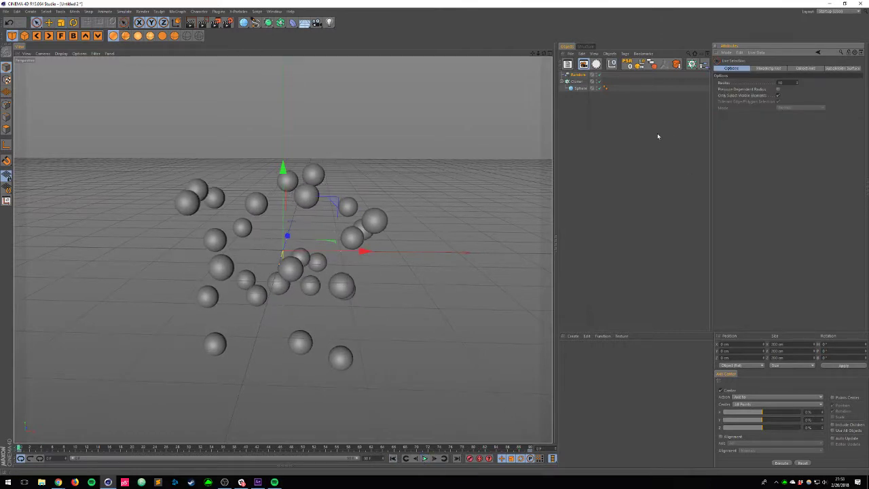
Step: Keyframe the Random effector's seed at 1 on frame 0 and 2 on frame 15
left_click(574, 75)
left_click_drag(744, 119, 685, 115)
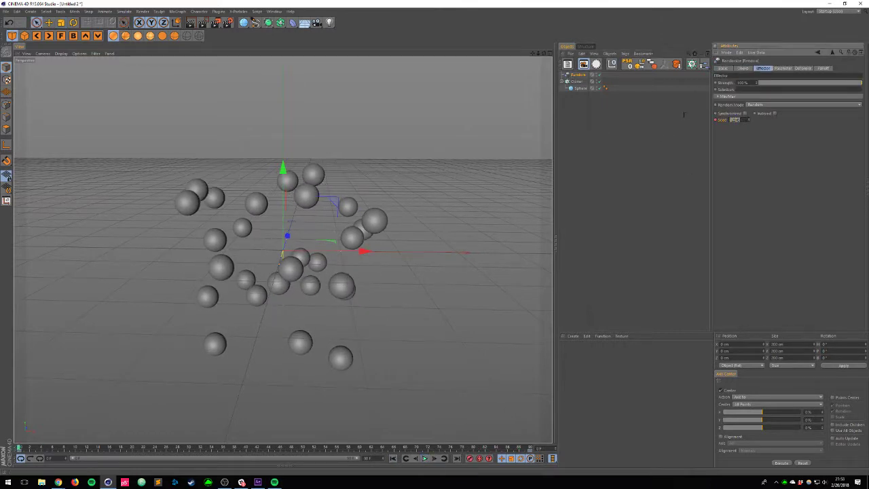
left_click(715, 121, "ctrl")
mouse_move(121, 450)
left_mouse_down()
mouse_move(203, 449)
mouse_move(184, 449)
mouse_move(216, 459)
mouse_move(203, 459)
mouse_move(207, 449)
mouse_move(91, 448)
mouse_move(104, 448)
left_mouse_up()
left_click_drag(745, 120, 708, 123)
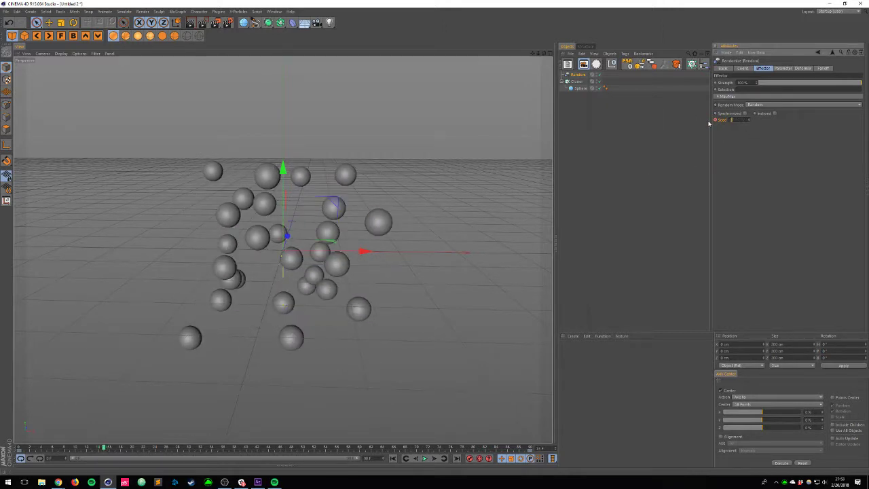
left_click(716, 120, "ctrl")
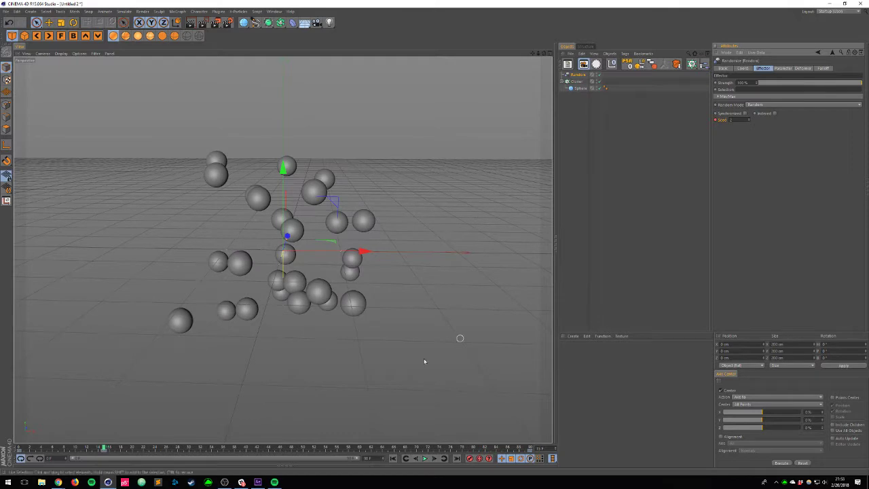
Step: Keyframe the Random effector's seed at 3 on frame 30 and 4 on frame 45
left_click(189, 448)
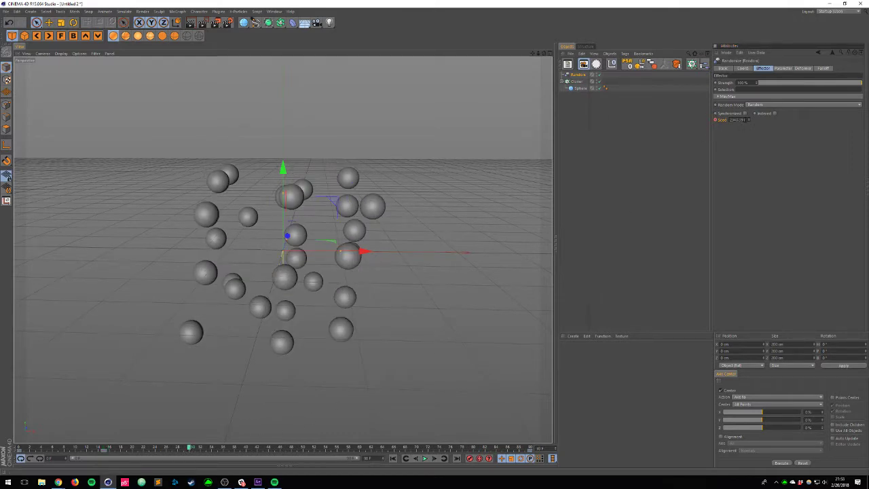
left_click_drag(745, 120, 723, 124)
type("3")
left_click(715, 120, "ctrl")
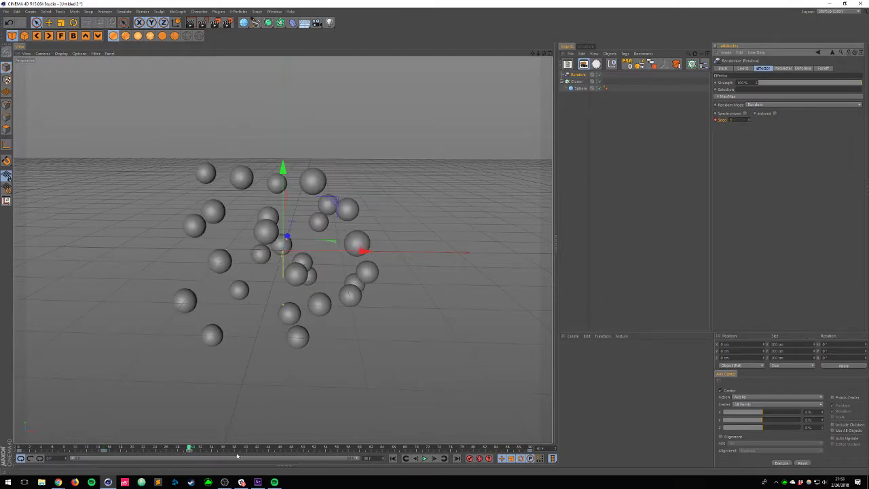
left_click(282, 449)
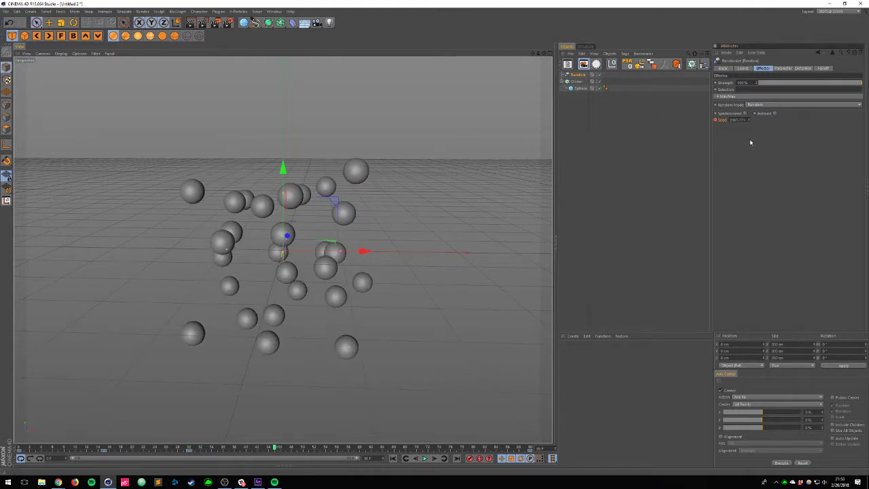
left_click(743, 120)
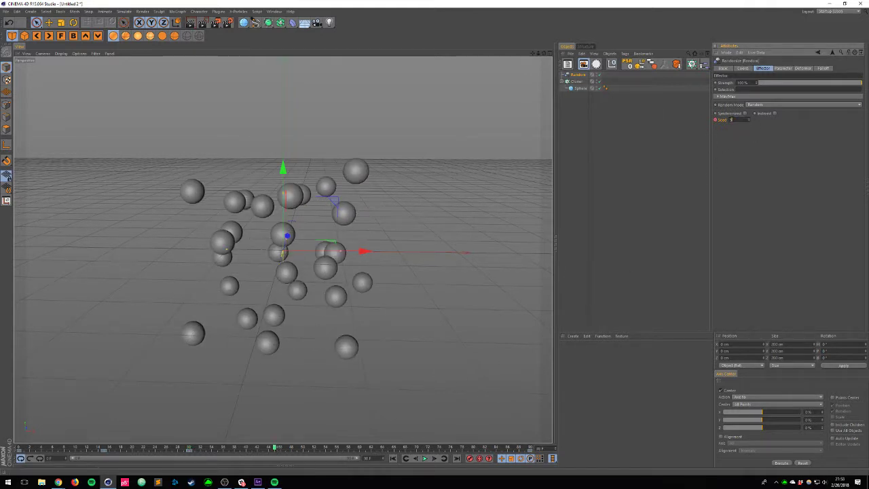
left_click(716, 120, "ctrl")
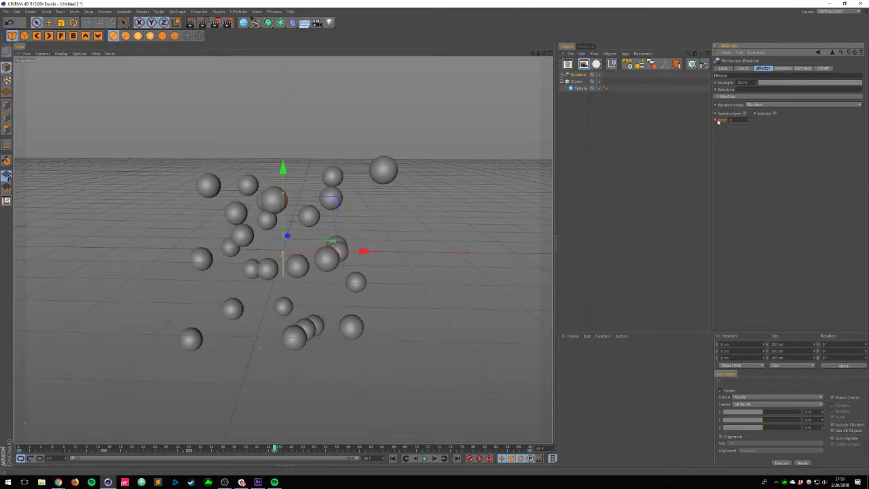
Step: Keyframe the Random effector's seed at 5 on frame 60, 6 on frame 75 and 7 on frame 90
left_click(360, 448)
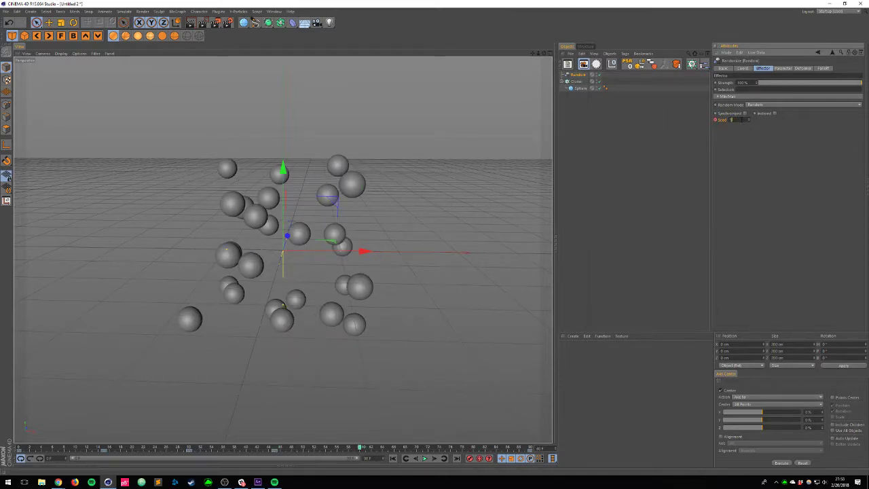
left_click(716, 120, "ctrl")
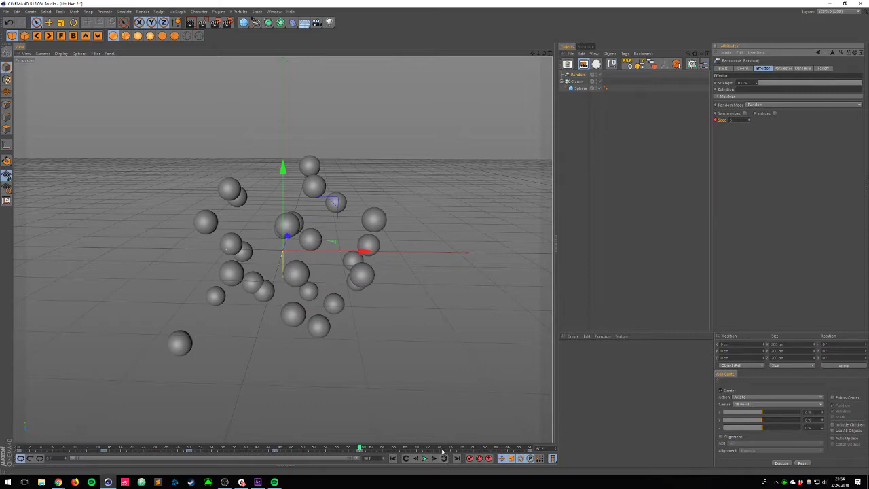
left_click_drag(443, 451, 446, 449)
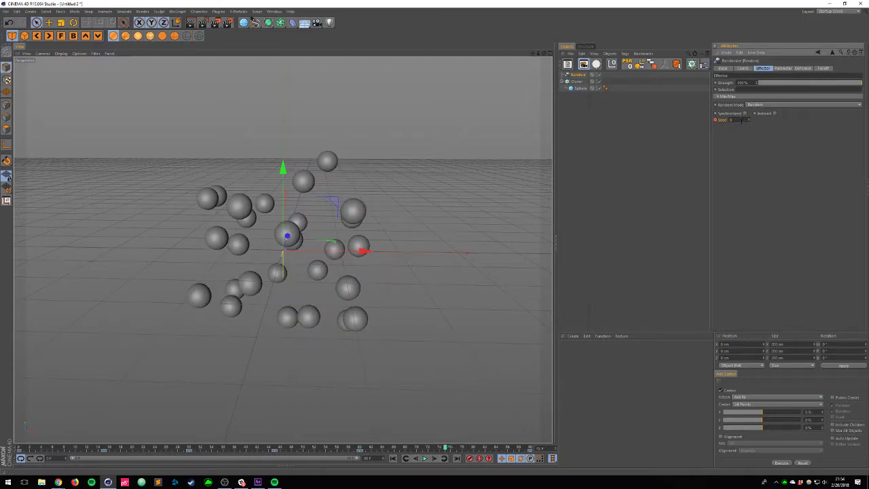
left_click(715, 121, "ctrl")
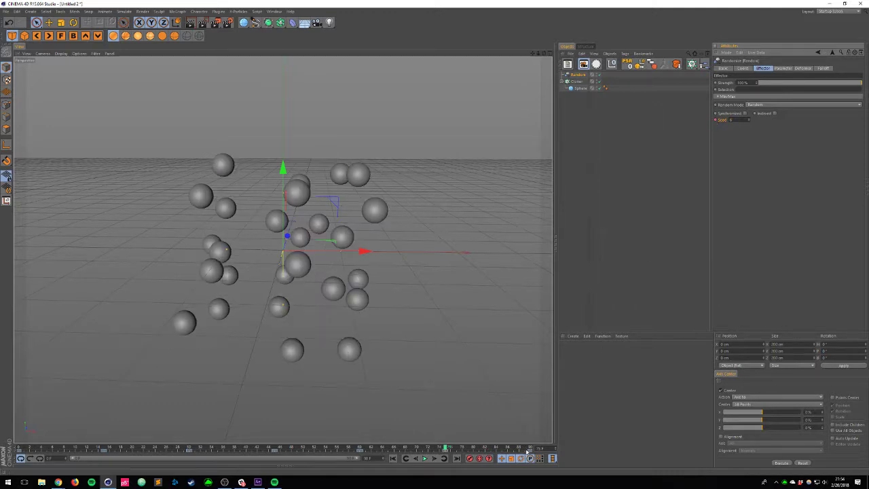
left_click(548, 446)
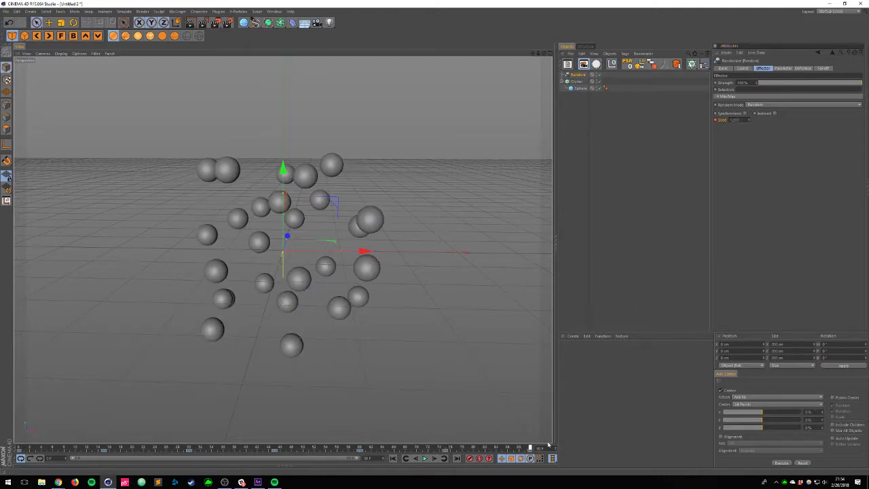
left_click(714, 121, "ctrl")
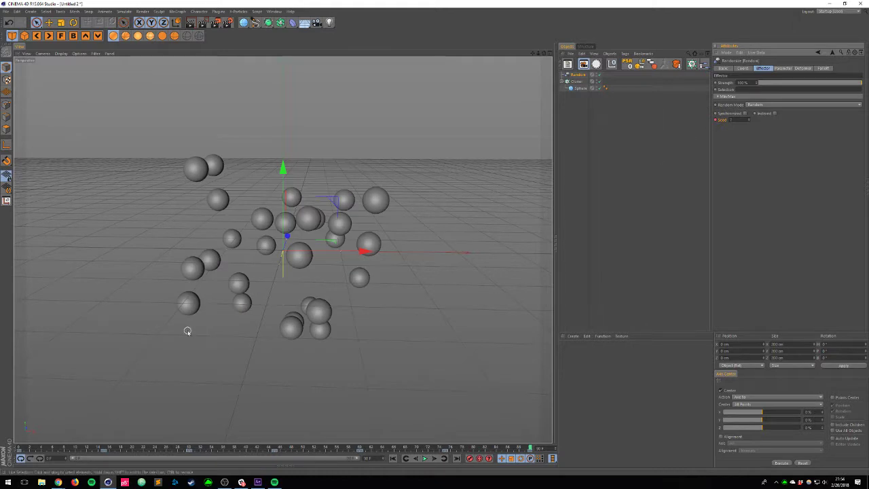
Step: Scrub the first frames, and show the Random effector's seed curve in an enlarged timeline in F-Curve mode
left_click_drag(20, 448, 105, 473)
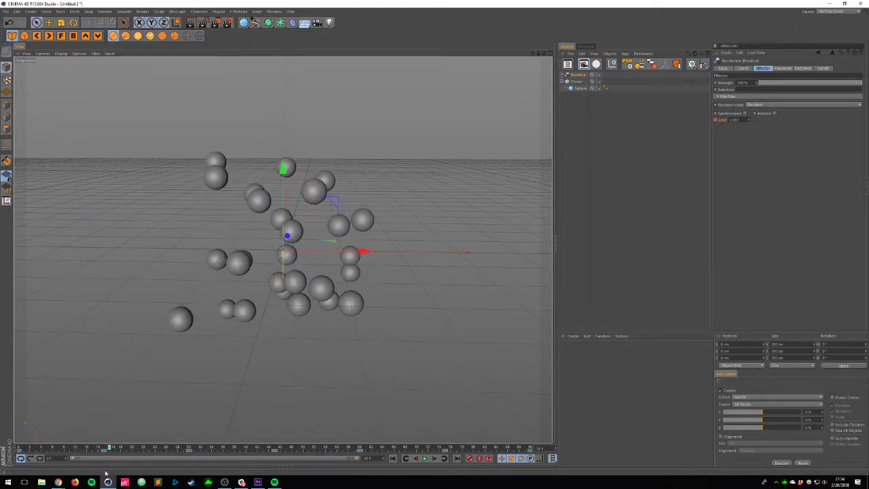
left_click(40, 467)
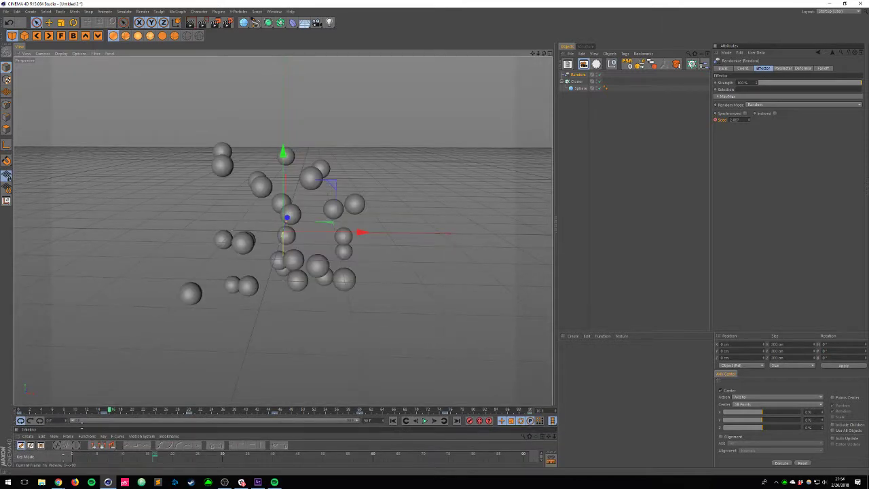
left_click_drag(83, 426, 101, 225)
left_click(30, 245)
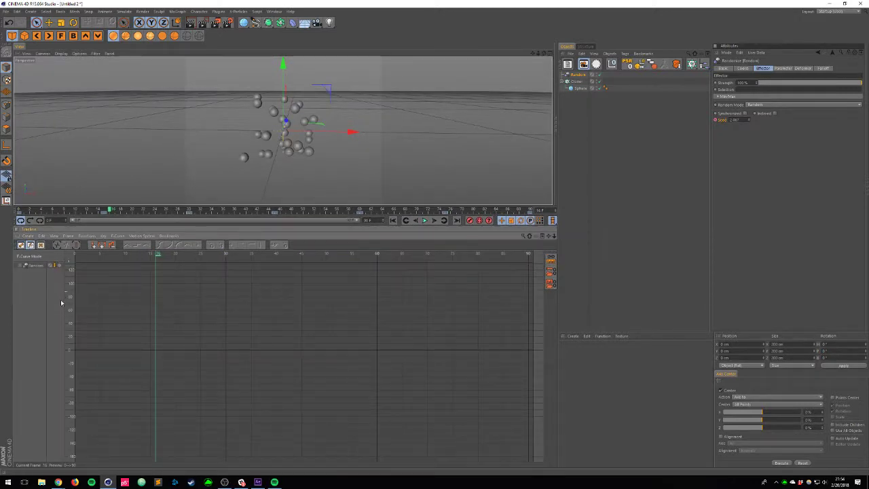
left_click(32, 268)
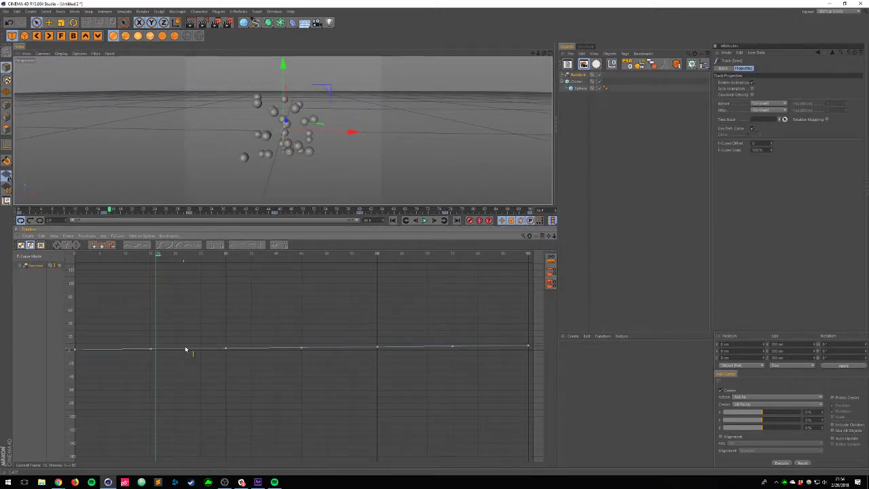
Step: Select all the seed keyframes on the curve and set their interpolation to Step
key("h")
left_click_drag(70, 456, 541, 264)
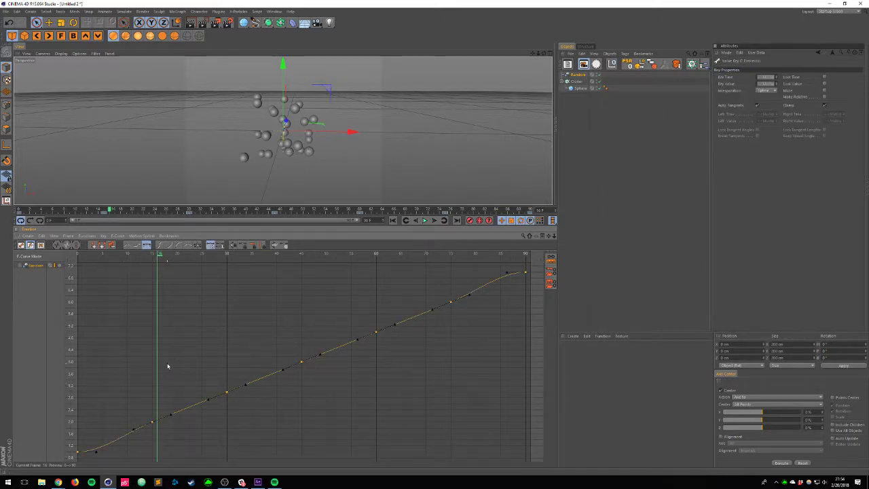
left_click(767, 91)
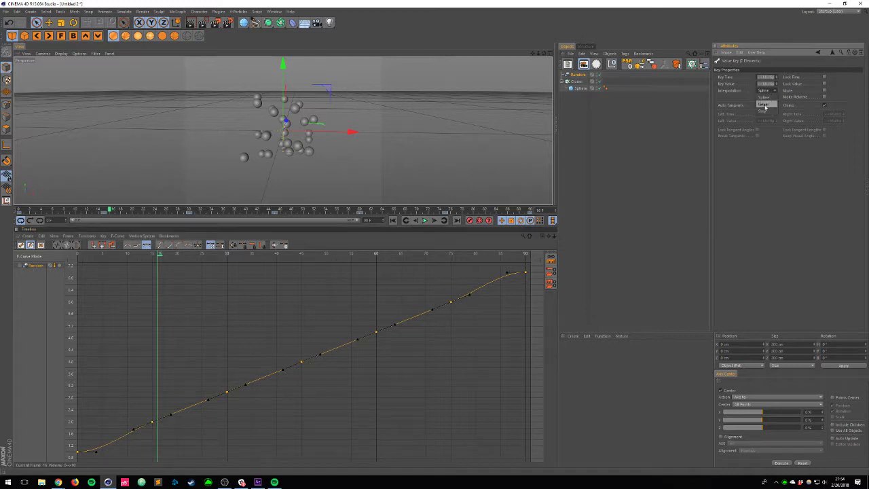
left_click(764, 112)
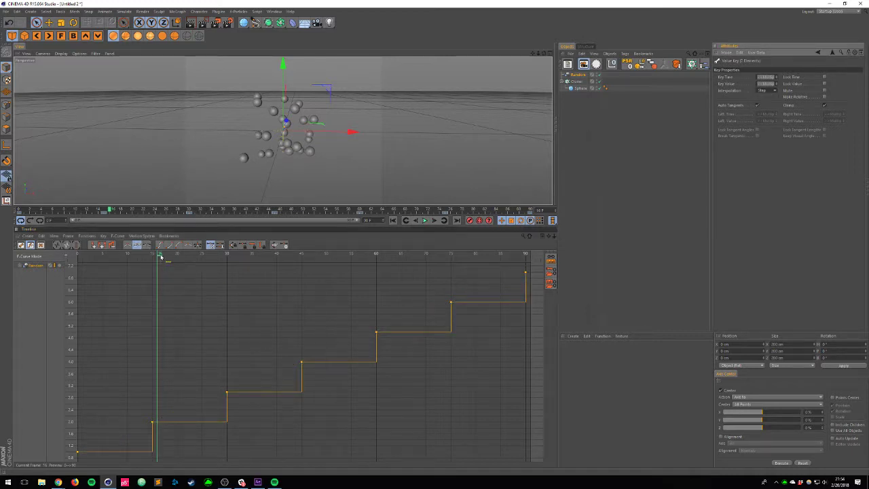
Step: Play the stepped seed animation from frame 0 and enlarge the viewport above the timeline
left_click_drag(160, 256, 56, 270)
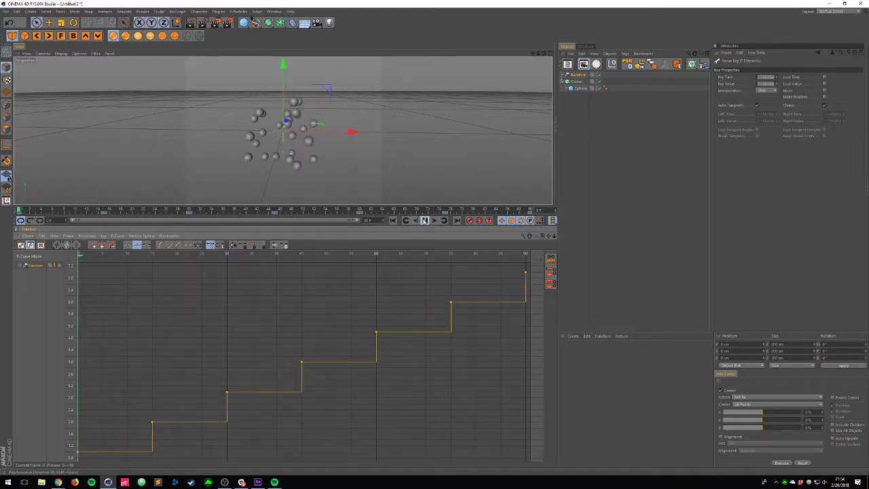
left_click(424, 221)
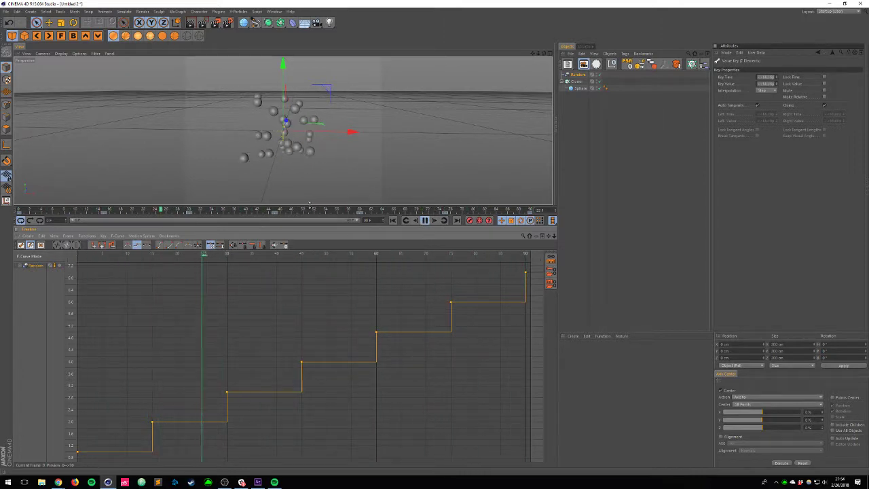
left_click_drag(309, 205, 310, 392)
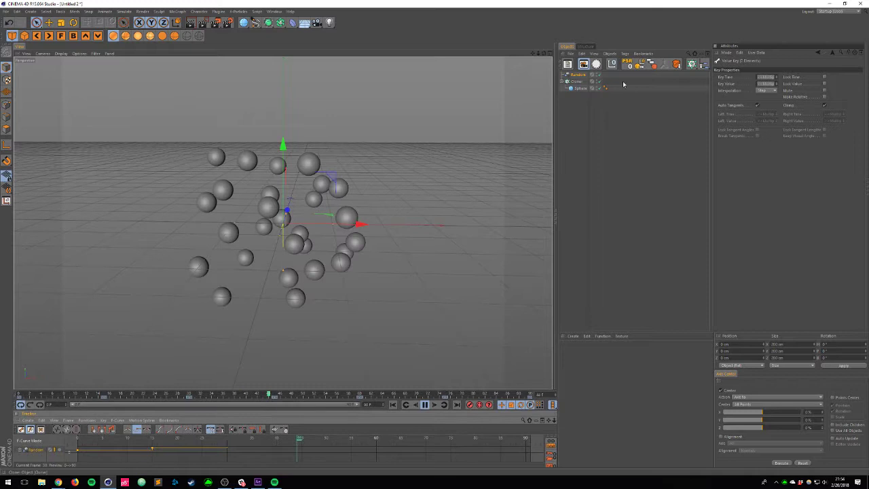
Step: Add a Delay effector to the sphere Cloner
left_click(575, 81)
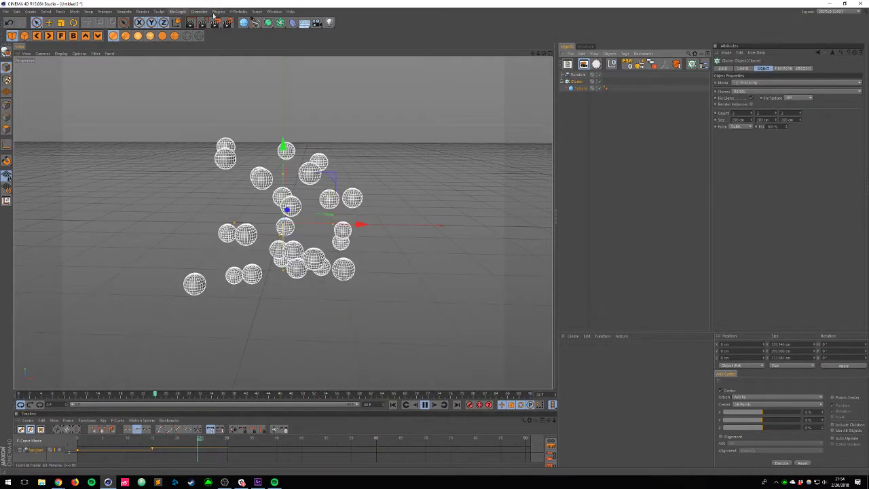
left_click(177, 11)
mouse_move(190, 23)
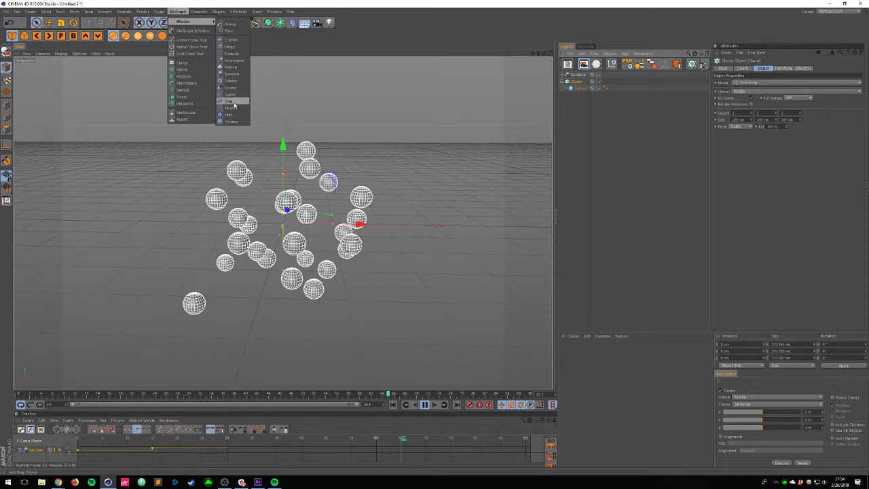
left_click(230, 47)
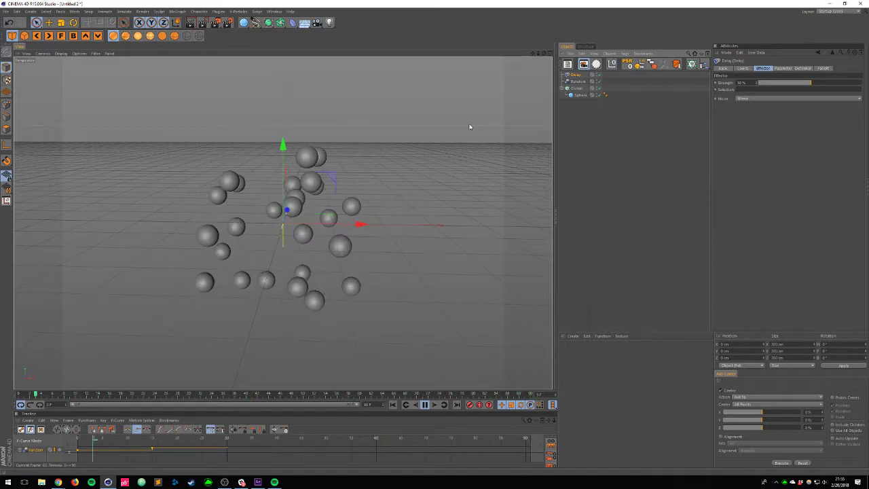
Step: Try low and high strengths for the Delay effector during playback, ending at about 72%
left_click(769, 83)
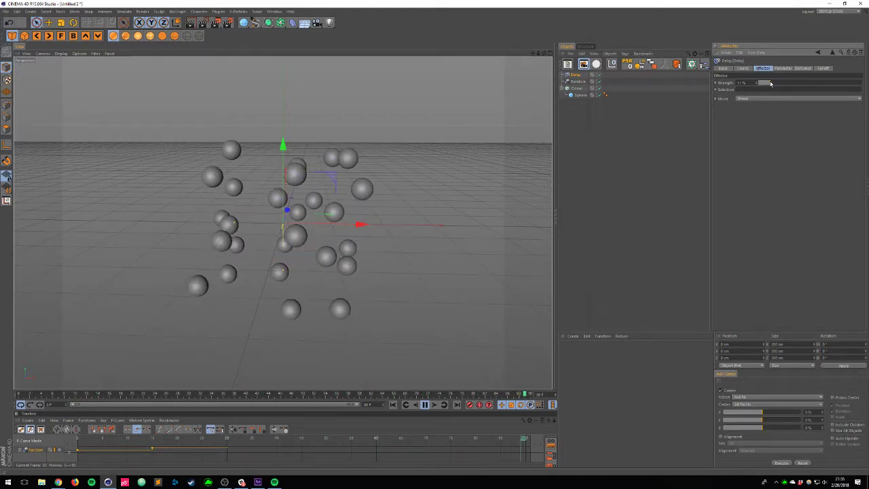
left_click_drag(786, 82, 855, 83)
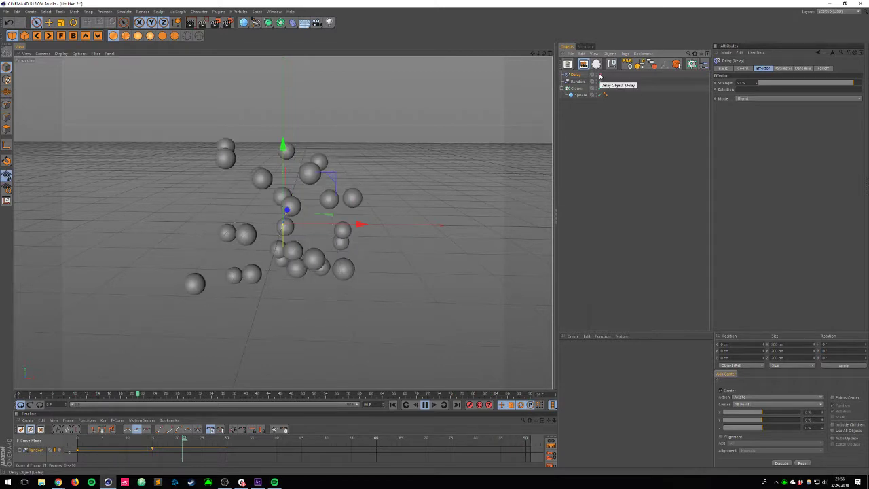
left_click_drag(832, 83, 819, 83)
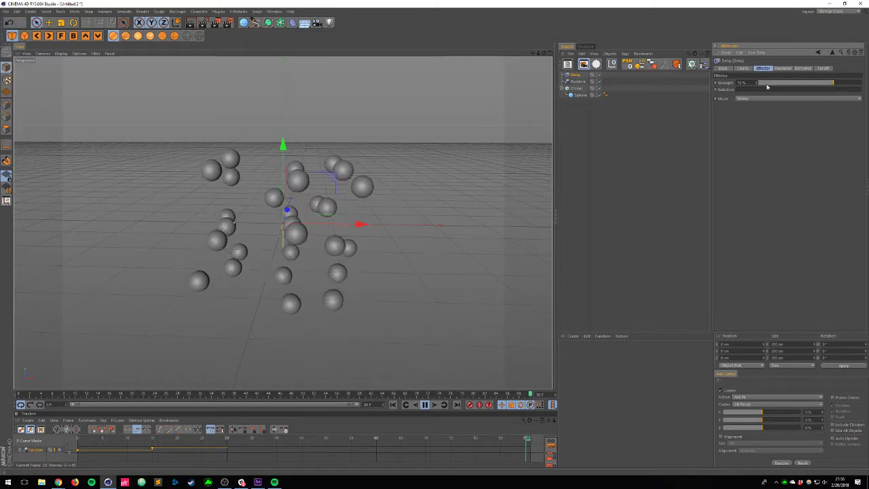
Step: Stop the playback and switch to the Untitled 1 project with the row of cloned tubes
left_click(425, 405)
key("ctrl+F4")
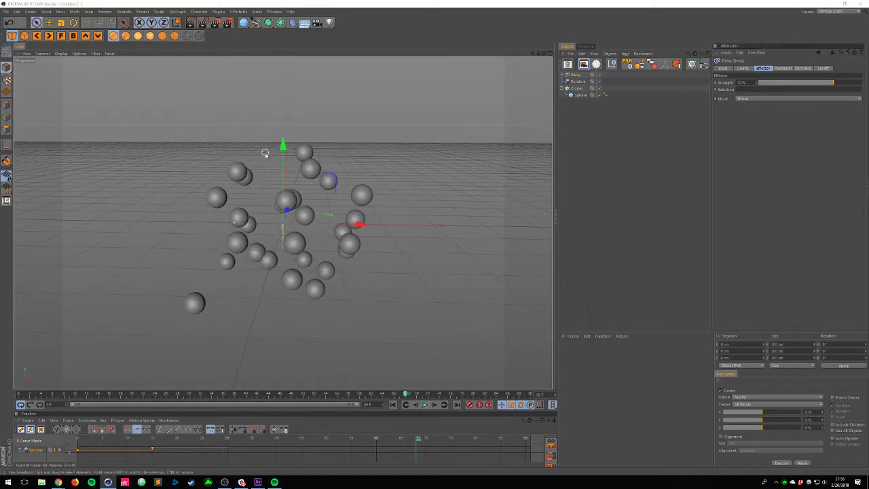
left_click(450, 267)
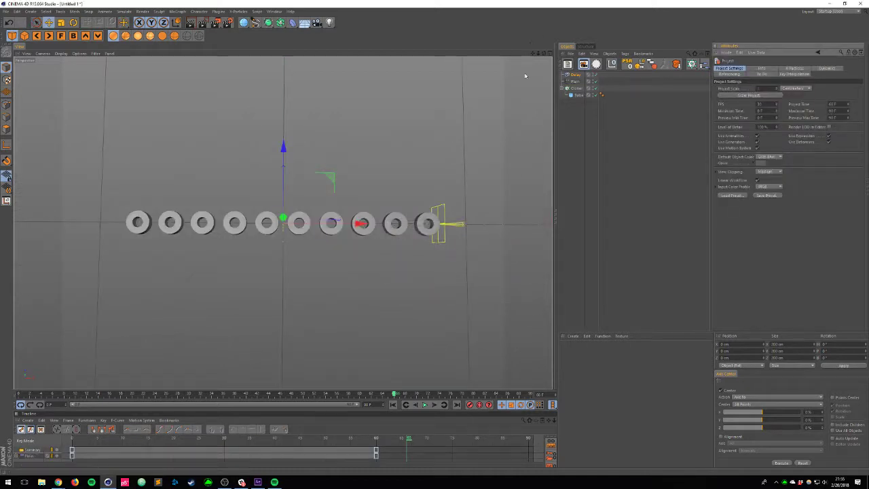
Step: Set the tube scene's Delay effector to Spring mode and raise its strength slightly
left_click(576, 74)
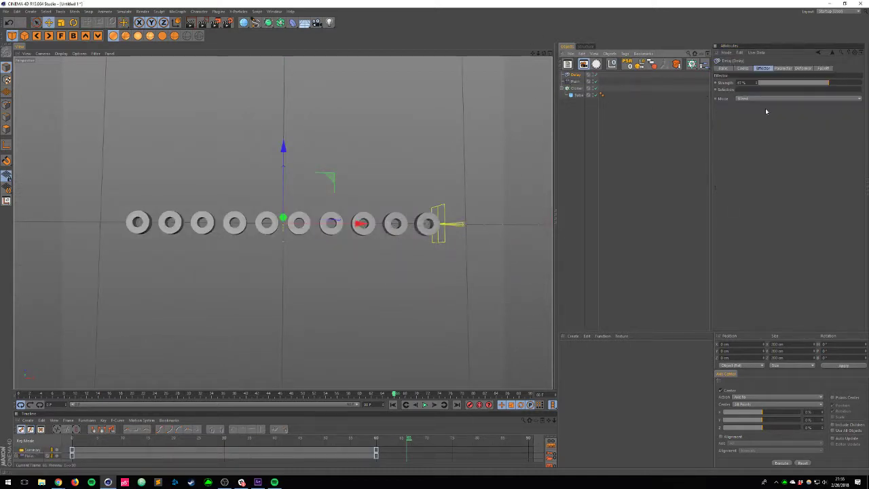
left_click(754, 99)
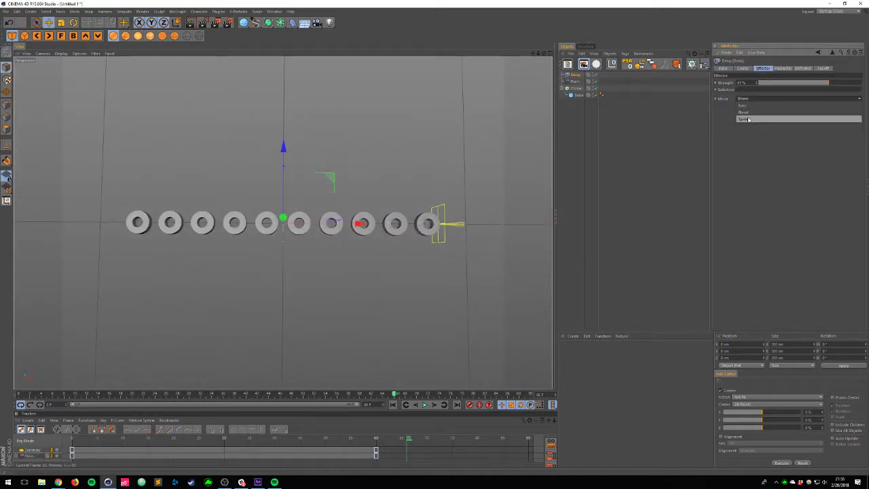
left_click(748, 121)
left_click(835, 84)
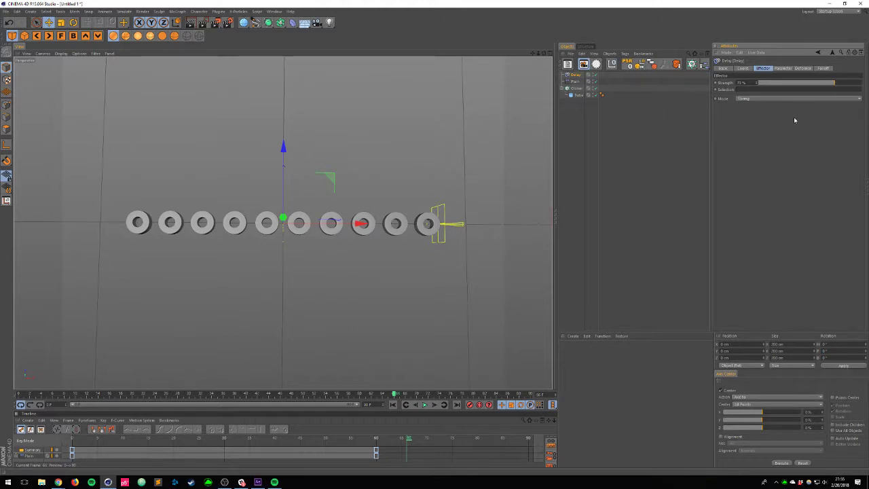
Step: Play the tube animation with the Delay effector off and on, and lower its strength to about 46%
left_click(392, 405)
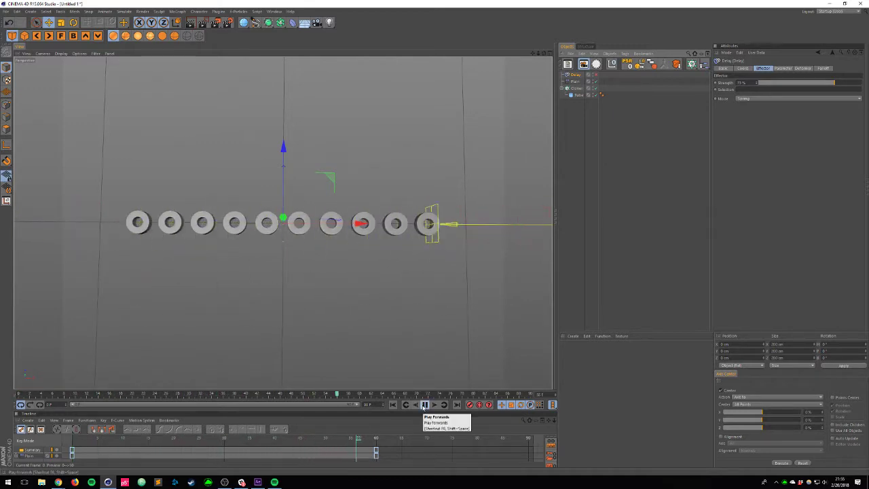
left_click(425, 405)
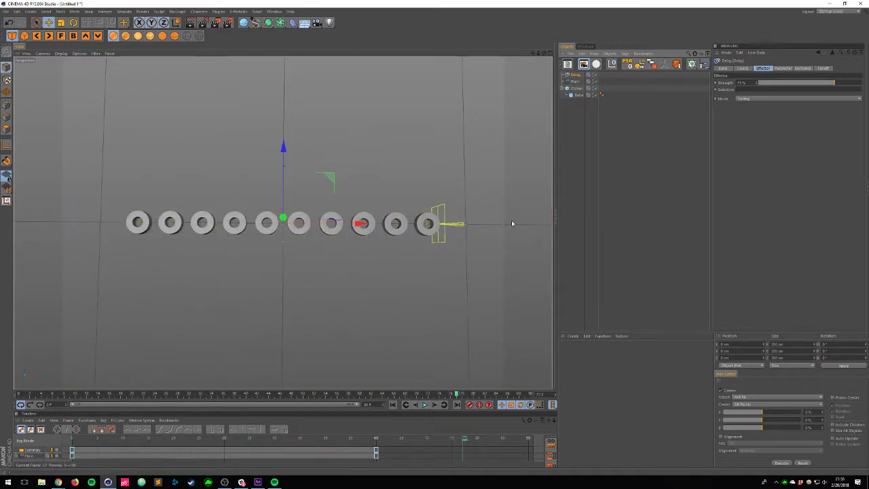
left_click(425, 405)
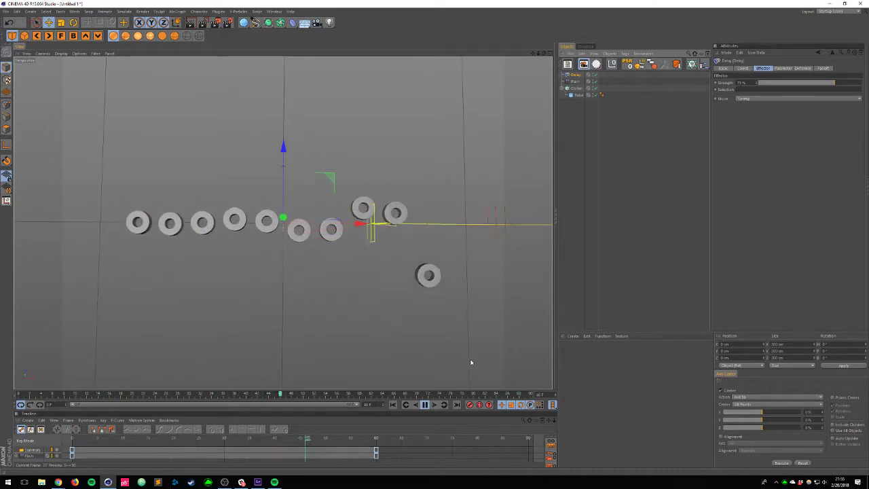
left_click_drag(834, 83, 806, 84)
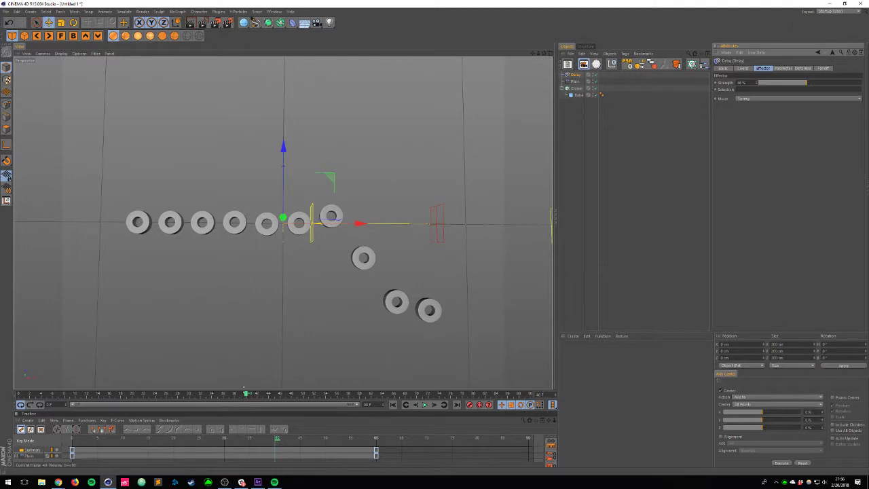
Step: Return to frame 0 and rename the existing Plain effector as Plain.Pos
left_click_drag(244, 387, 20, 410)
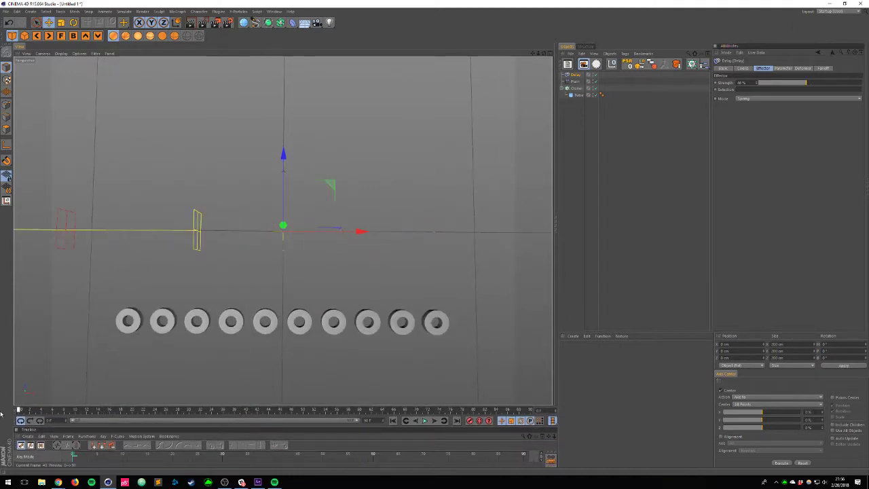
left_click(575, 81)
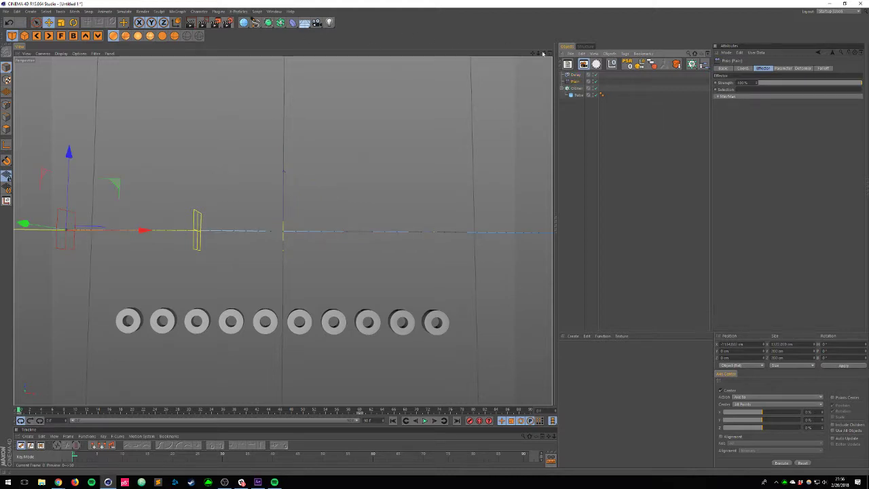
double_click(575, 81)
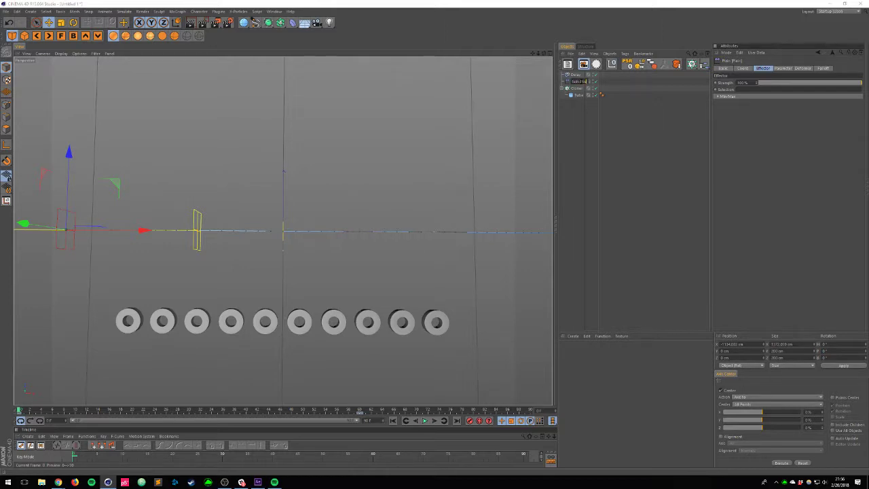
key("Return")
Step: Add a second Plain effector to the tube Cloner and name it Plain.Scale
left_click(579, 89)
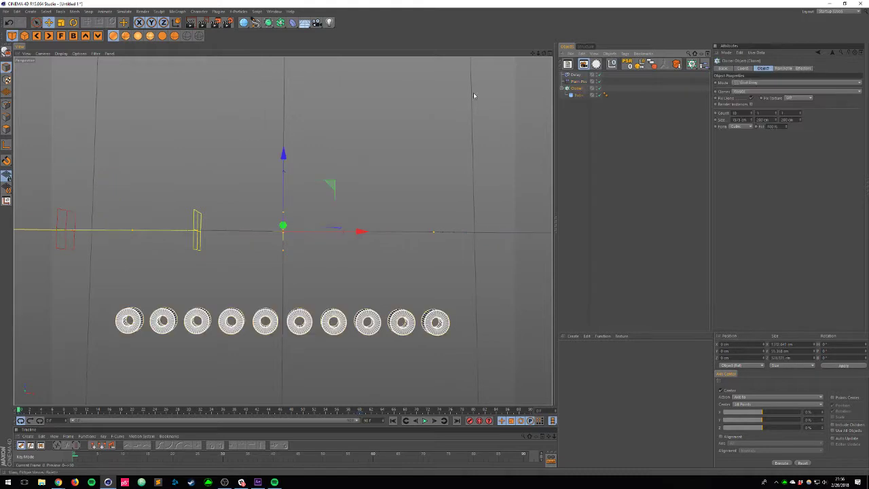
left_click(176, 12)
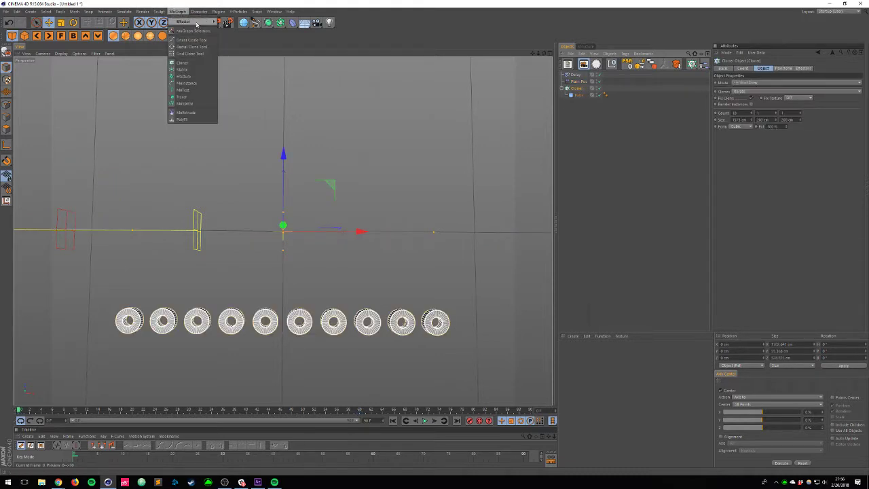
mouse_move(193, 22)
left_click(231, 31)
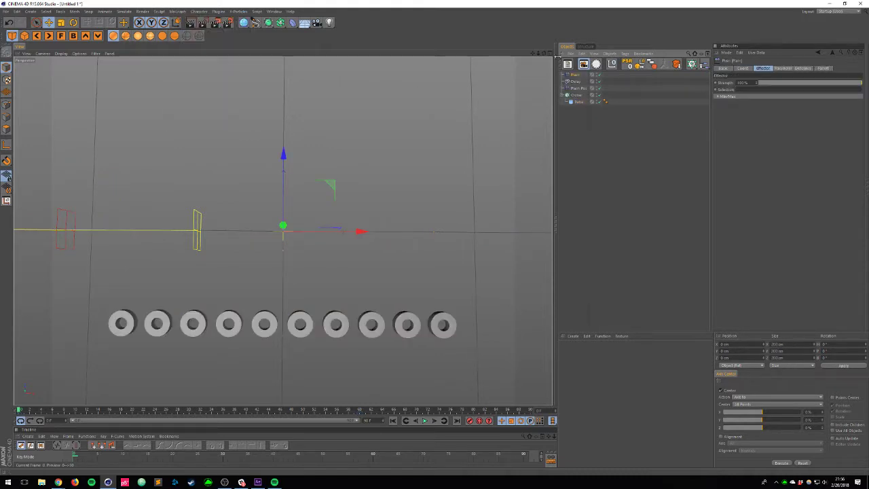
double_click(575, 75)
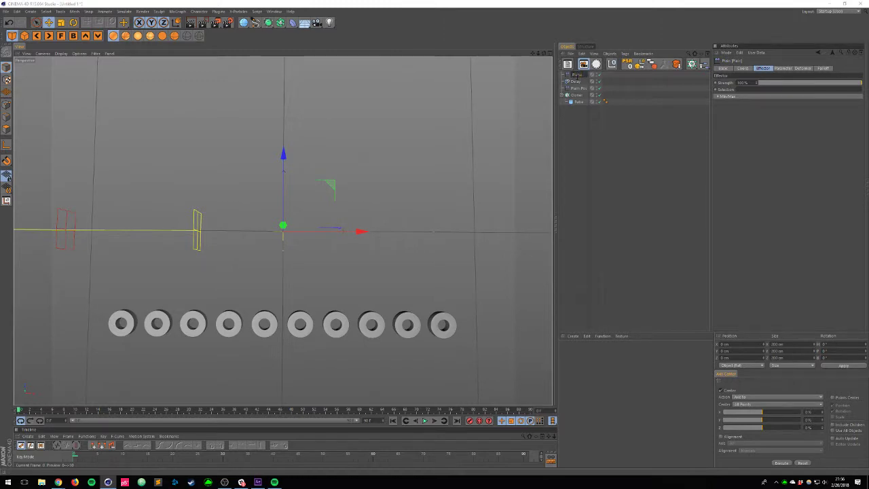
type("Plain.Scale")
key("Return")
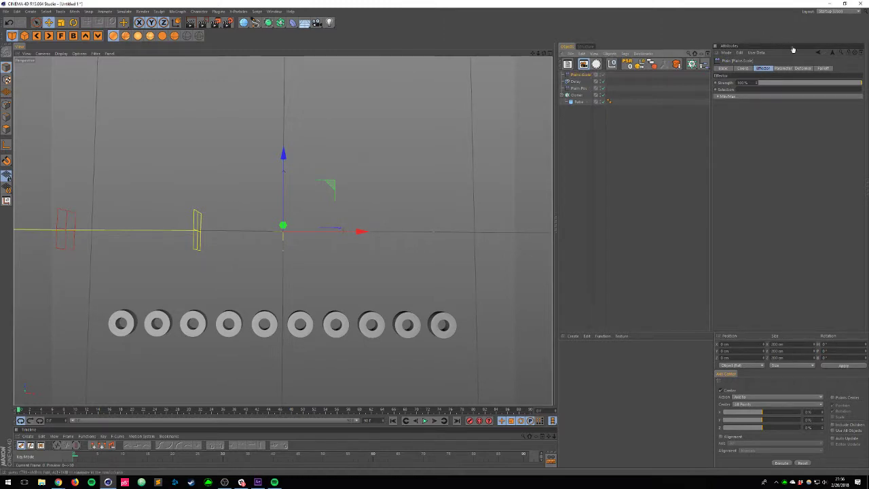
Step: Make the Plain.Scale effector affect scale instead of position, with Uniform Scale enabled and a scale of -1
left_click(782, 68)
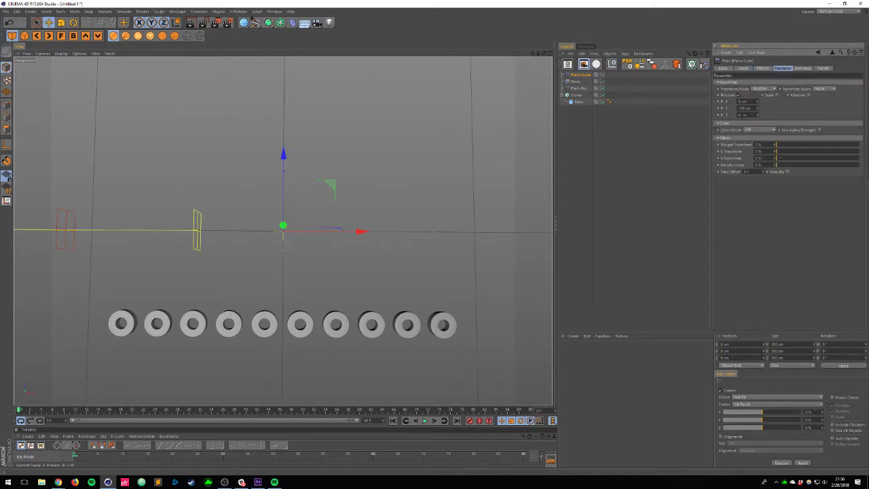
left_click(737, 96)
left_click(761, 95)
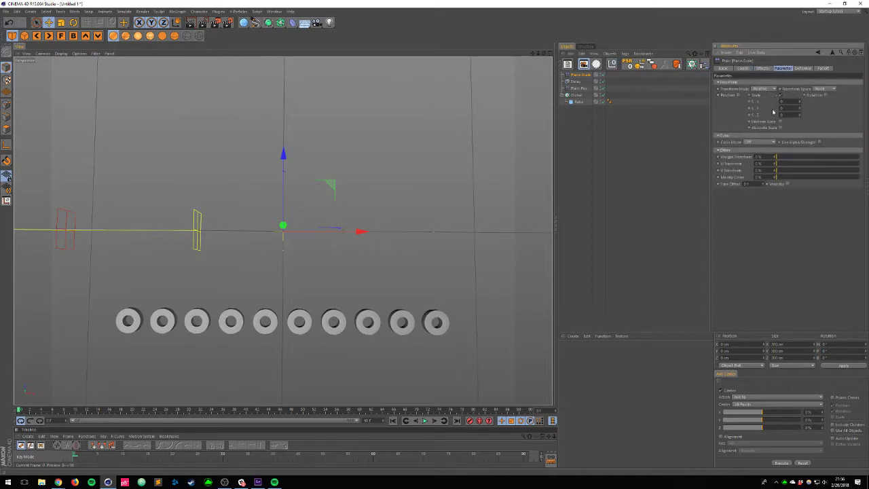
left_click(780, 122)
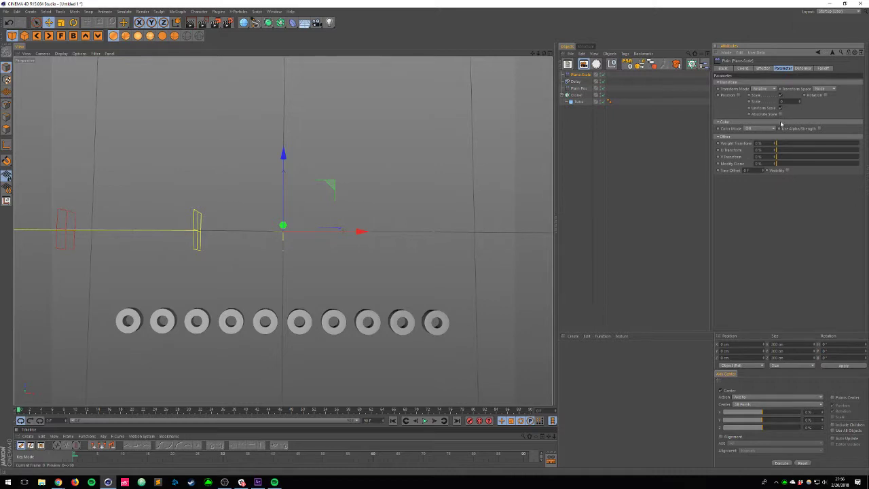
type("-1")
key("Return")
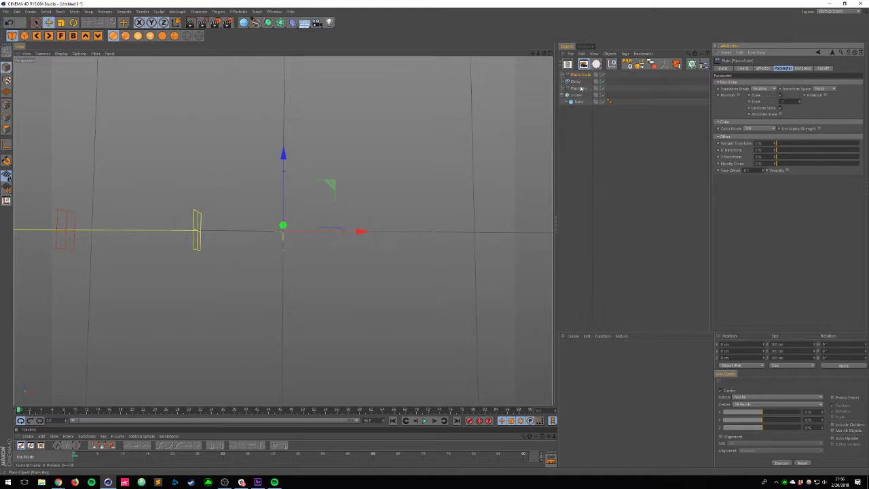
Step: Give the Plain.Scale effector a Linear falloff oriented along -X
left_click(822, 69)
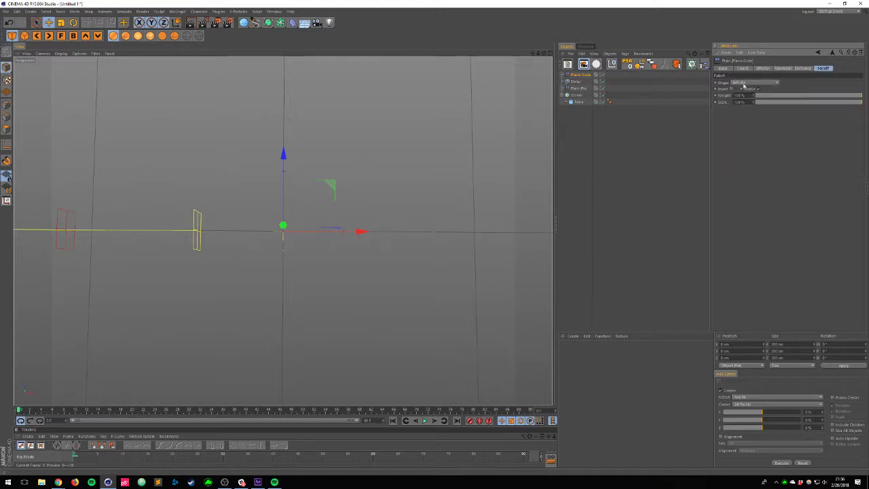
left_click(742, 83)
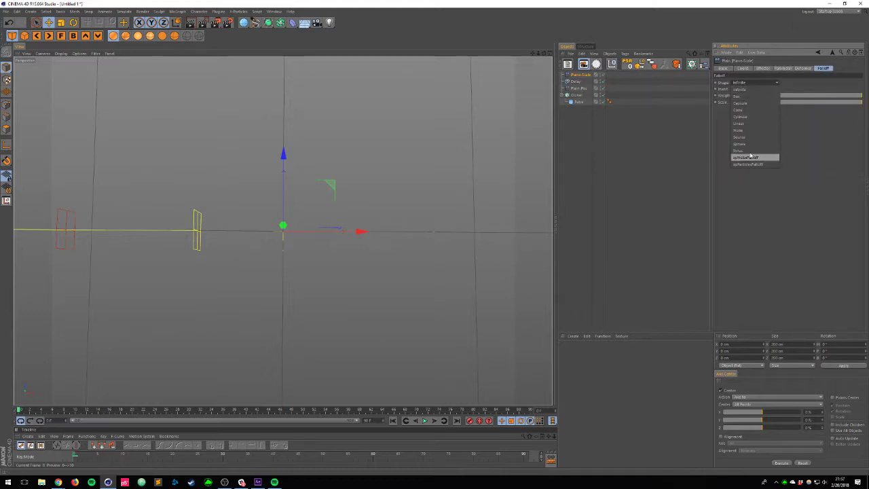
left_click(740, 123)
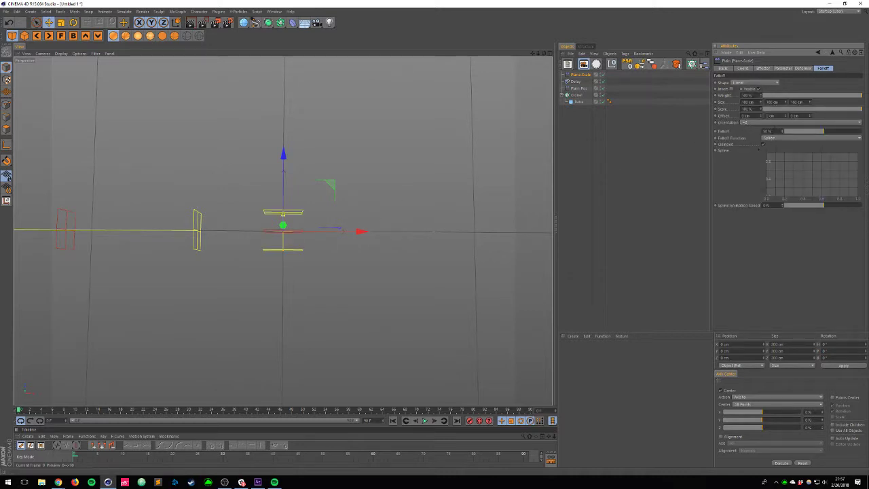
left_click(753, 123)
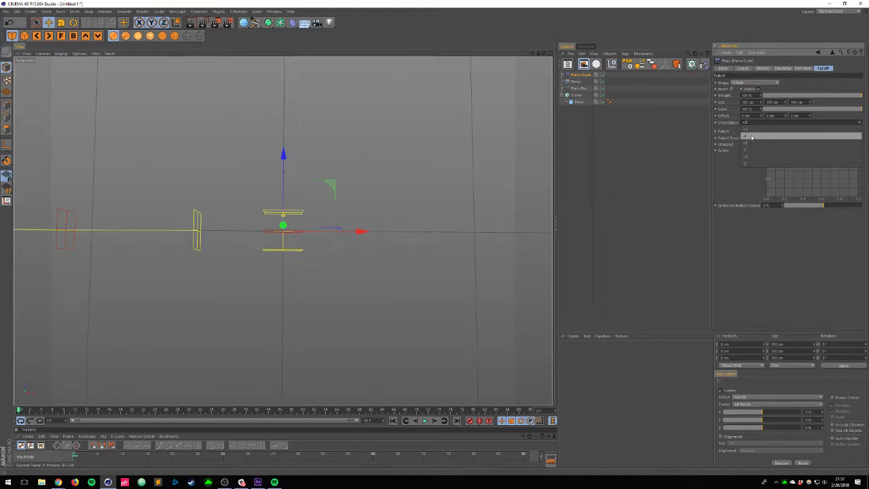
left_click(751, 137)
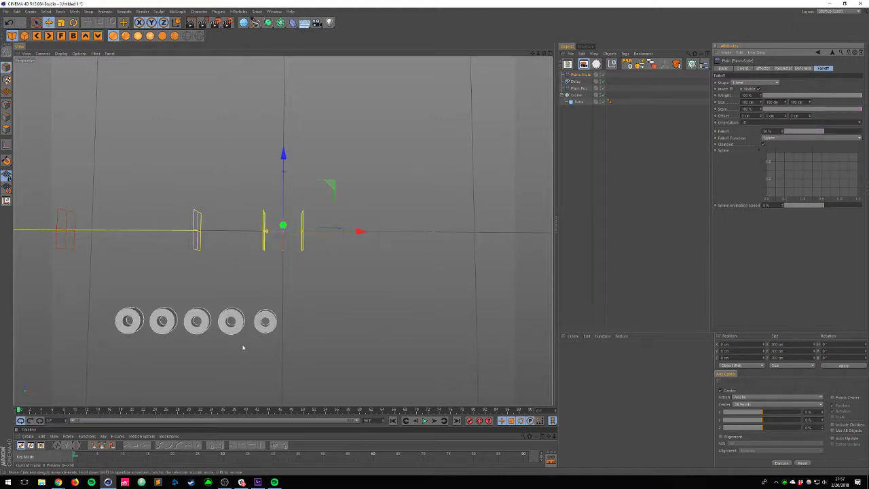
Step: Make the Plain.Scale effector a child of Plain.Pos and reset its PSR so it sits at the parent's position
left_click_drag(318, 232, 509, 205)
key("ctrl+z")
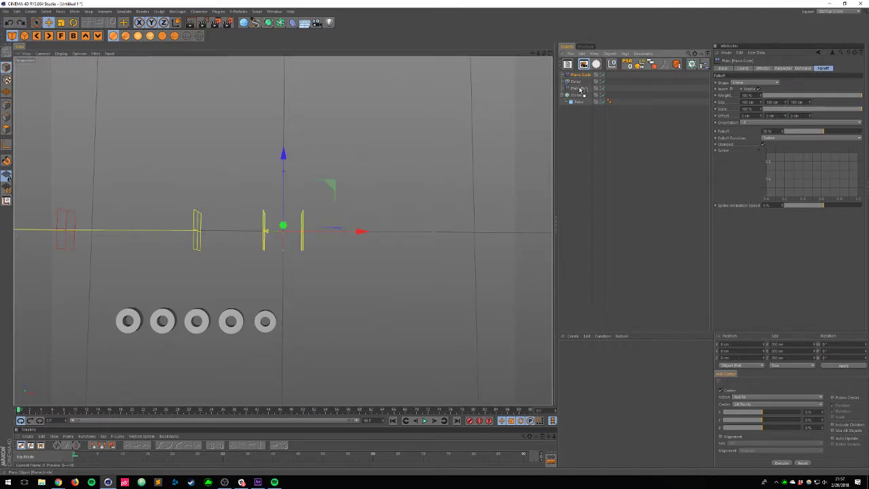
left_click_drag(582, 90, 582, 90)
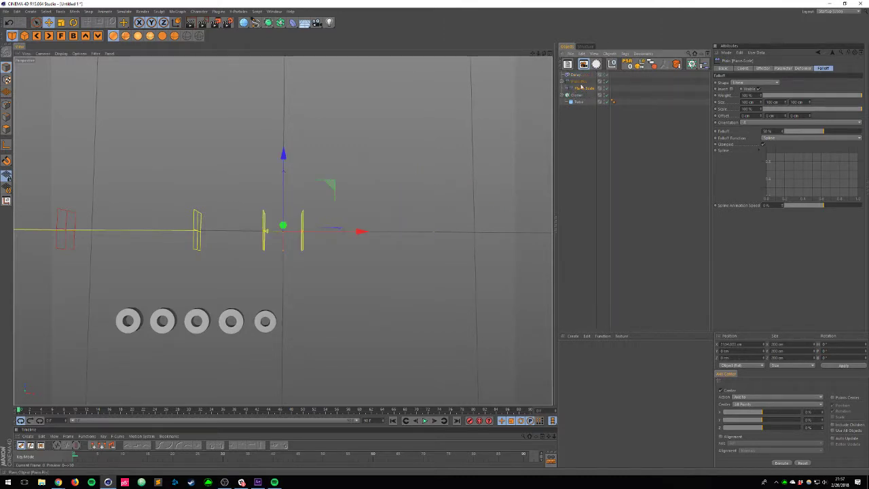
left_click(581, 82)
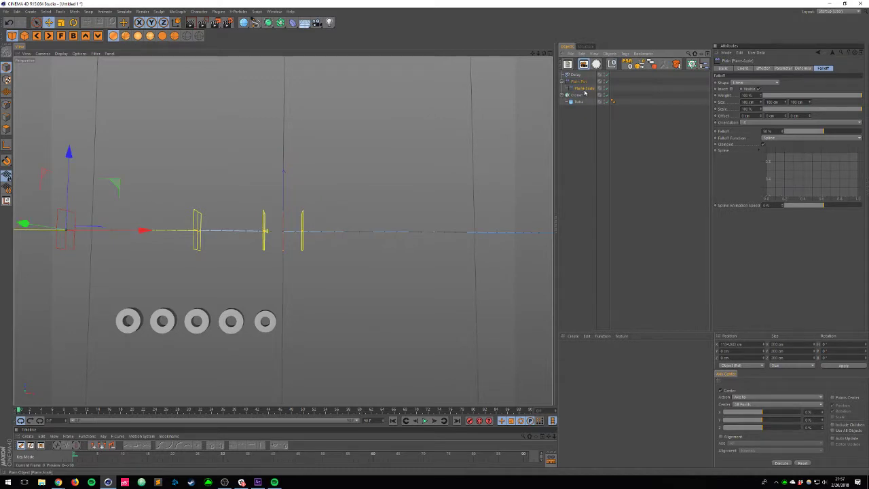
left_click(587, 95)
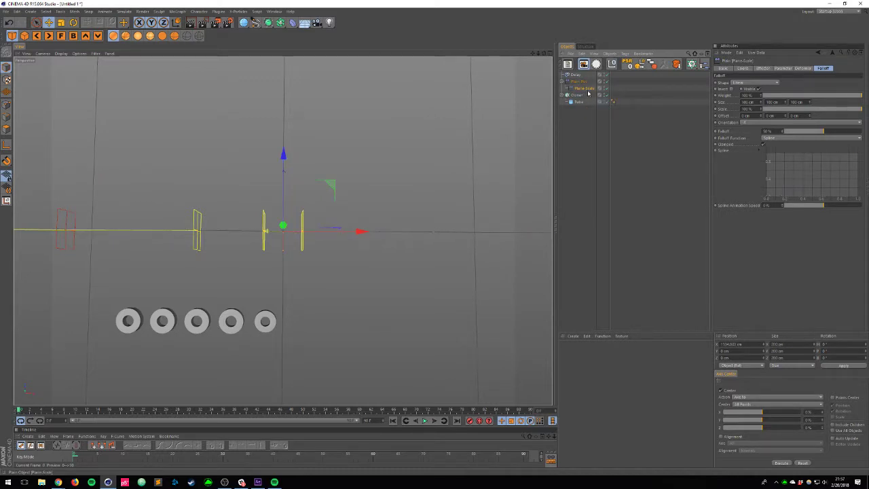
key("shift+c")
type("psr")
key("Return")
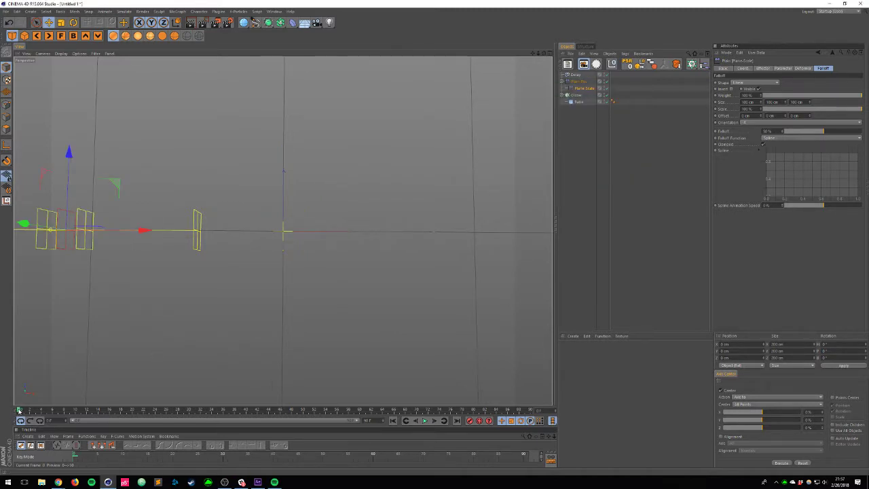
Step: Shift Plain.Scale ahead of Plain.Pos along X, widen its falloff to about 347 cm in X, and play the animation
left_click_drag(18, 410, 167, 339)
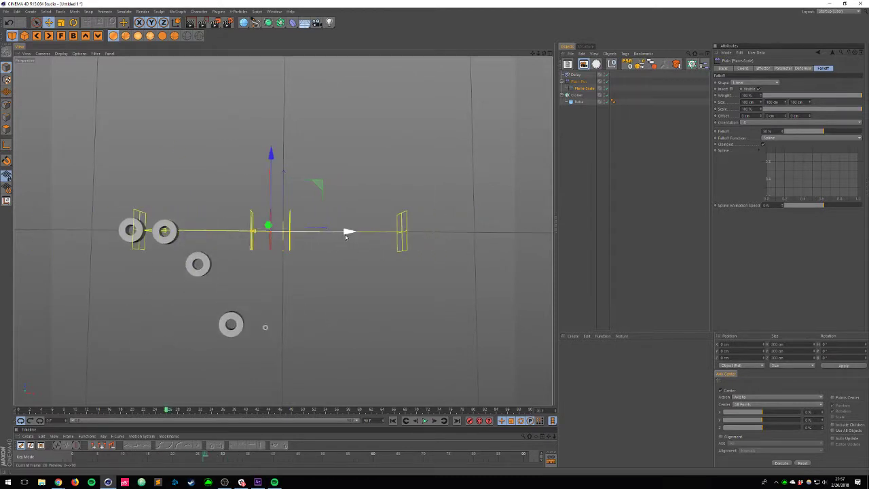
left_click_drag(348, 232, 401, 221)
left_click_drag(307, 232, 258, 231)
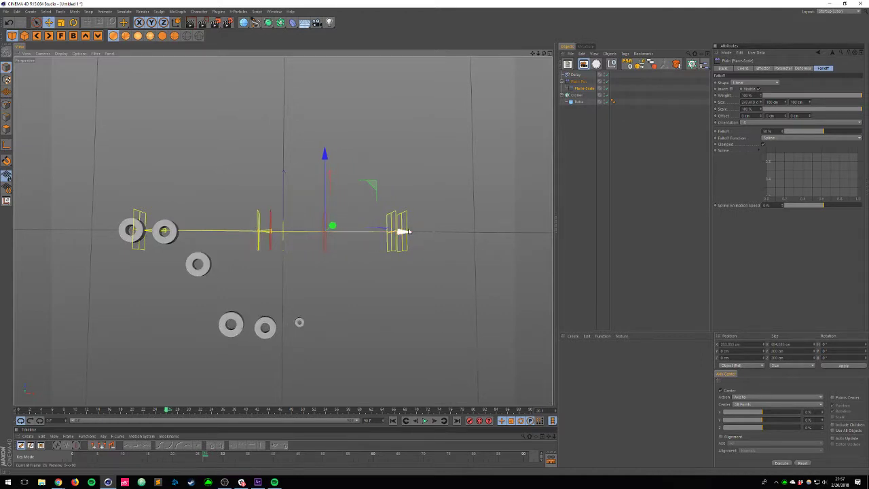
mouse_move(403, 232)
left_mouse_down()
mouse_move(427, 232)
mouse_move(412, 232)
left_mouse_up()
left_click(392, 420)
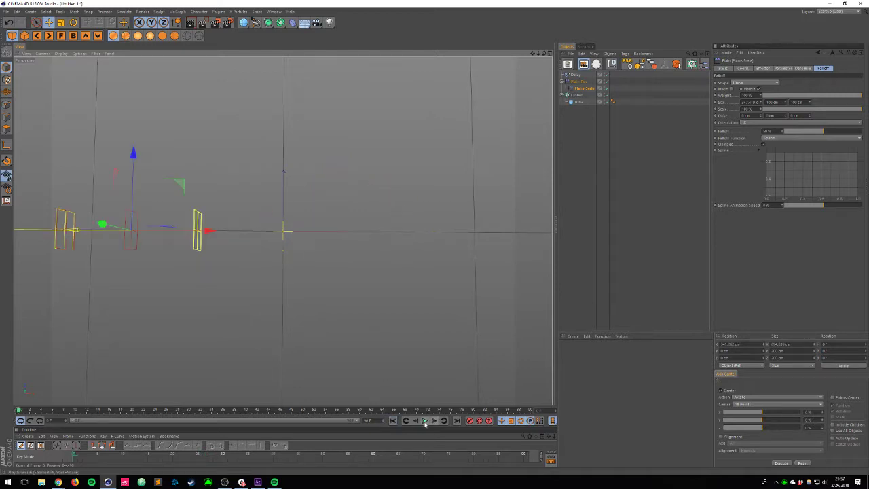
left_click(425, 420)
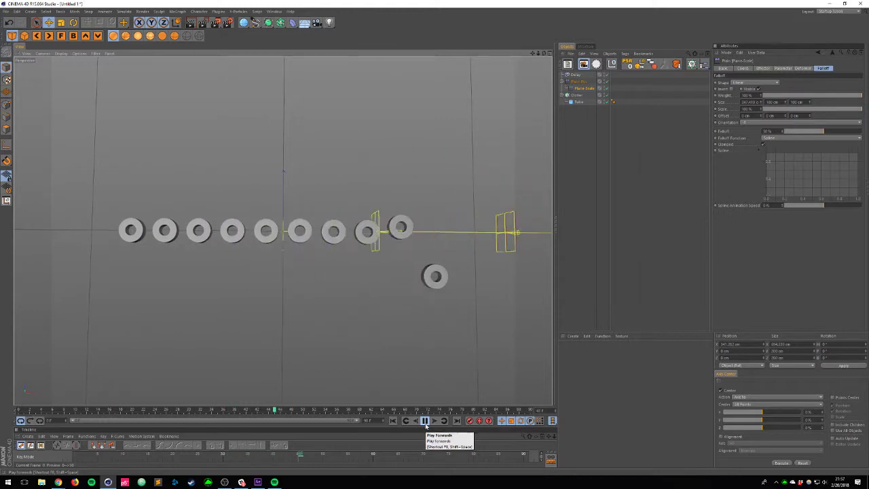
left_click(424, 421)
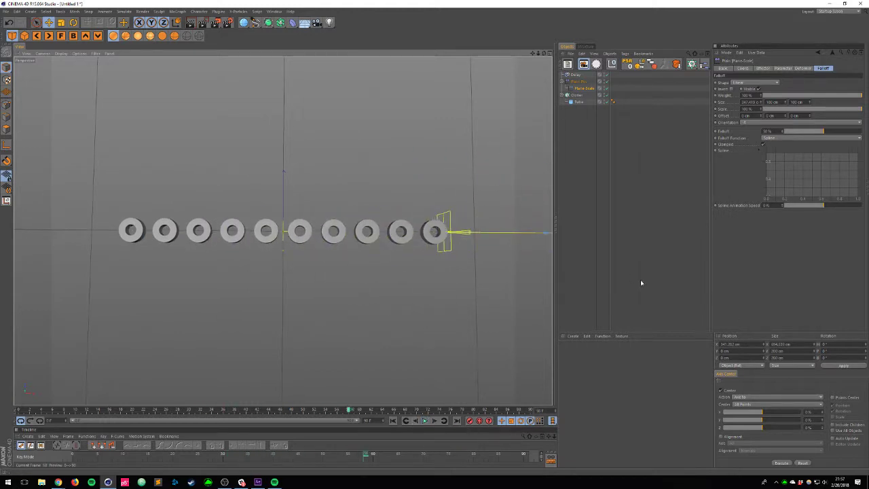
Step: Disable the Plain.Pos effector and replay the animation to preview only the scaling of the tubes
left_click(607, 82)
left_click(583, 83)
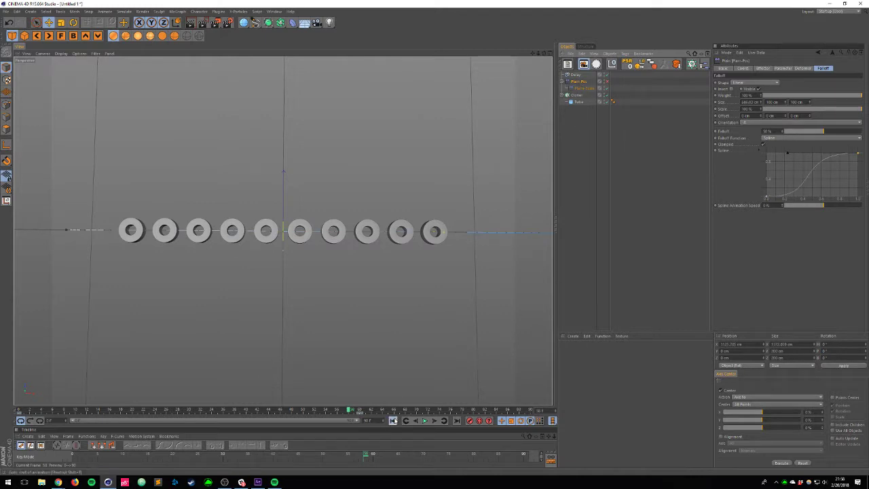
left_click(424, 421)
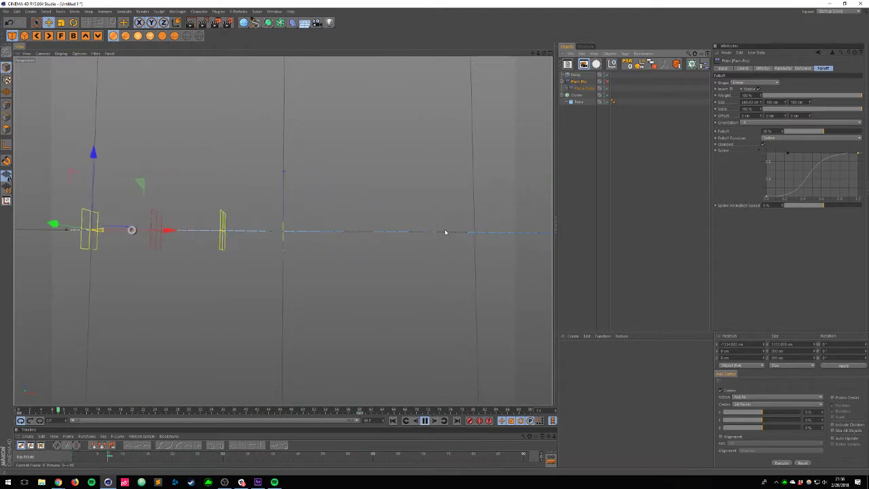
Step: Move the Delay effector below Plain.Scale in the Cloner's effector order
left_click(576, 73)
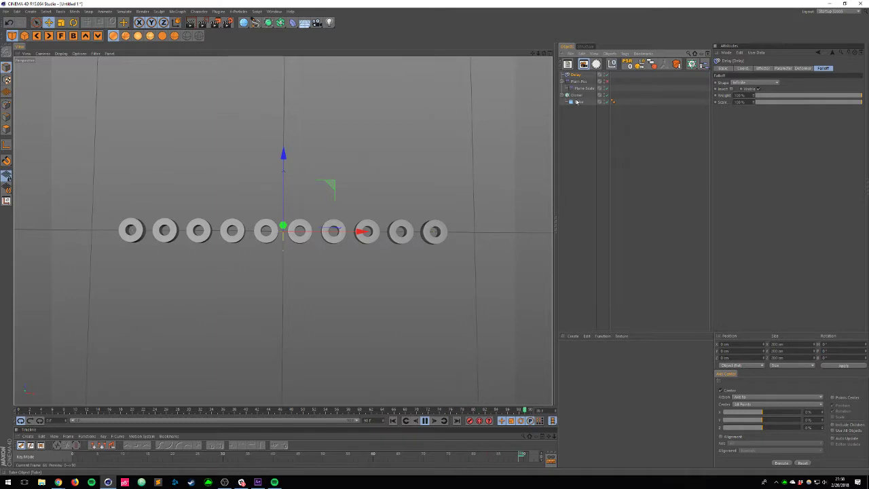
left_click(576, 95)
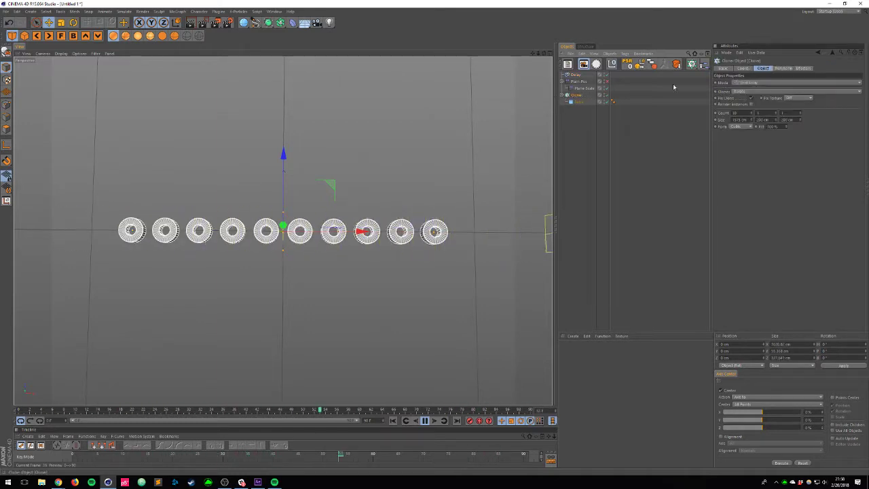
left_click(803, 68)
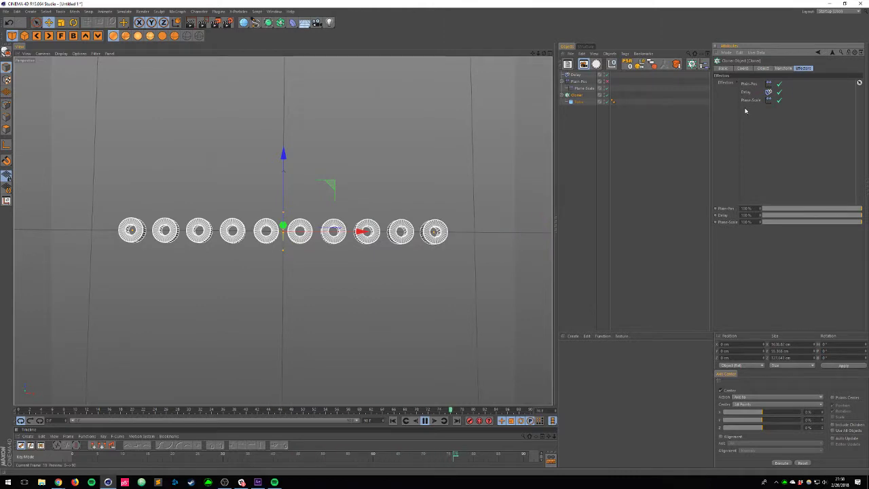
left_click_drag(745, 91, 750, 107)
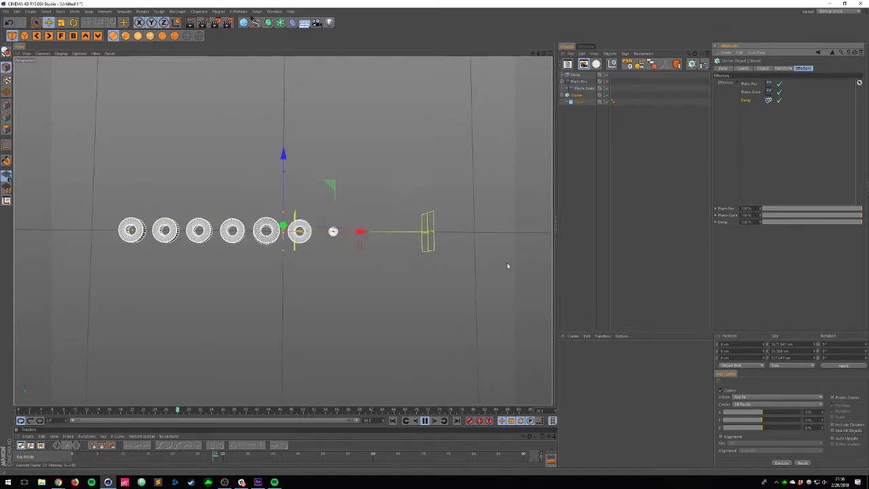
Step: Try a strength of about 87% on the Delay effector, then reduce it to about 57%
left_click(574, 75)
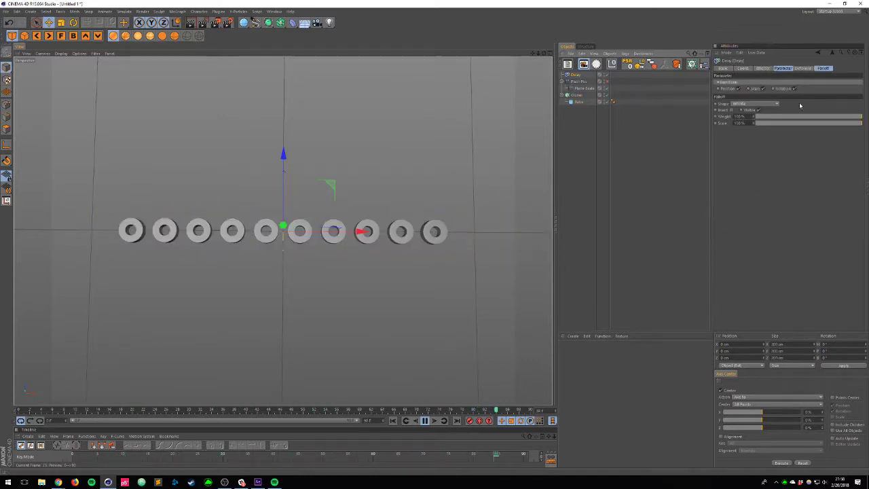
left_click(802, 70)
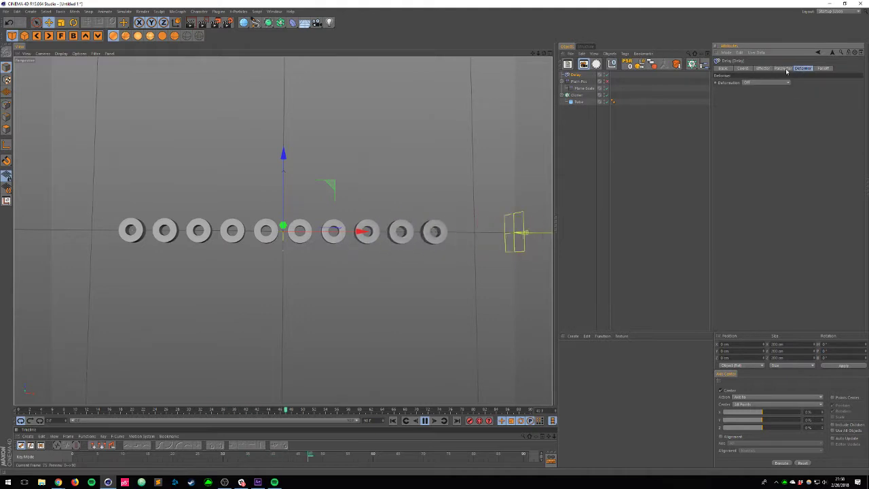
left_click(784, 70)
left_click(765, 69)
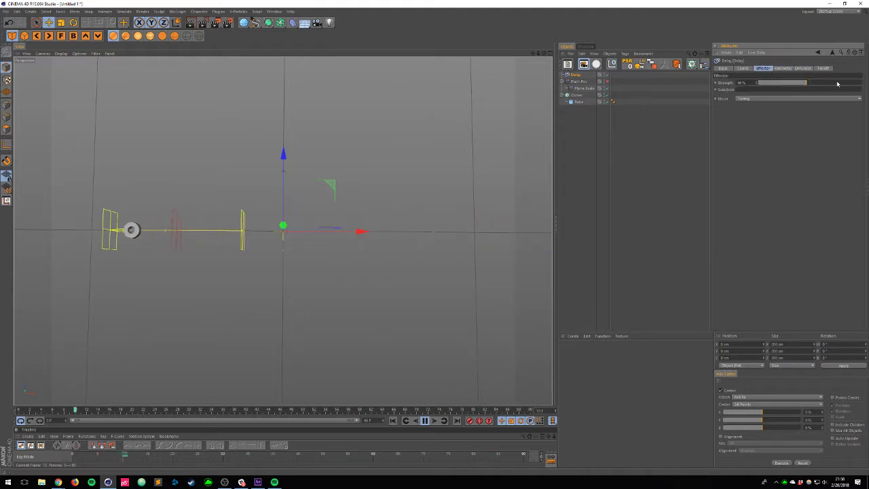
left_click_drag(832, 82, 849, 83)
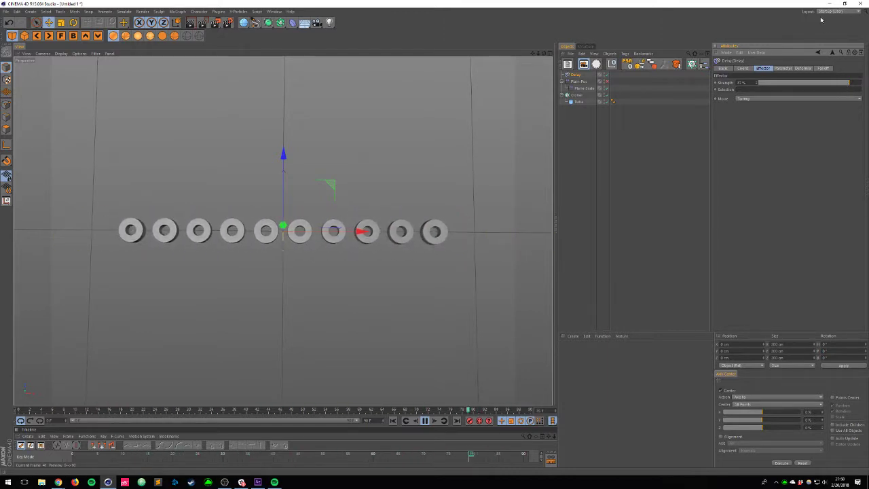
left_click_drag(846, 83, 819, 83)
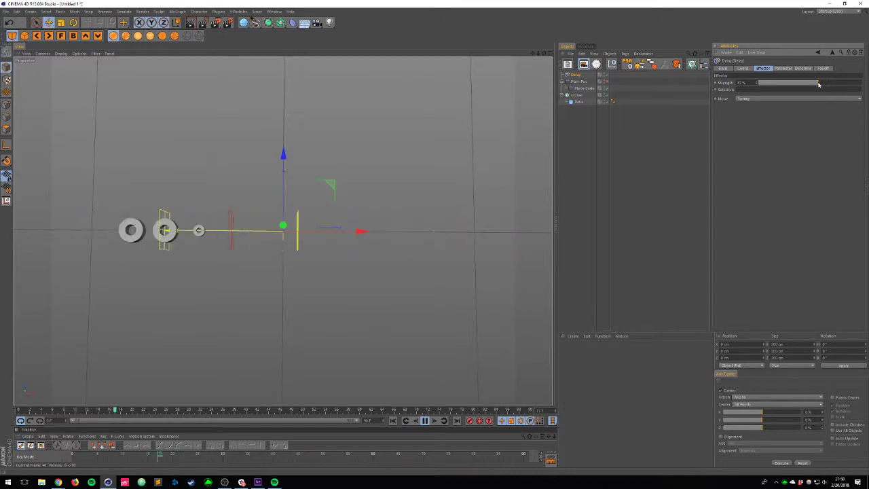
Step: Re-enable the Plain.Pos effector and review the Cloner's effector order during playback, then stop the animation
left_click(575, 96)
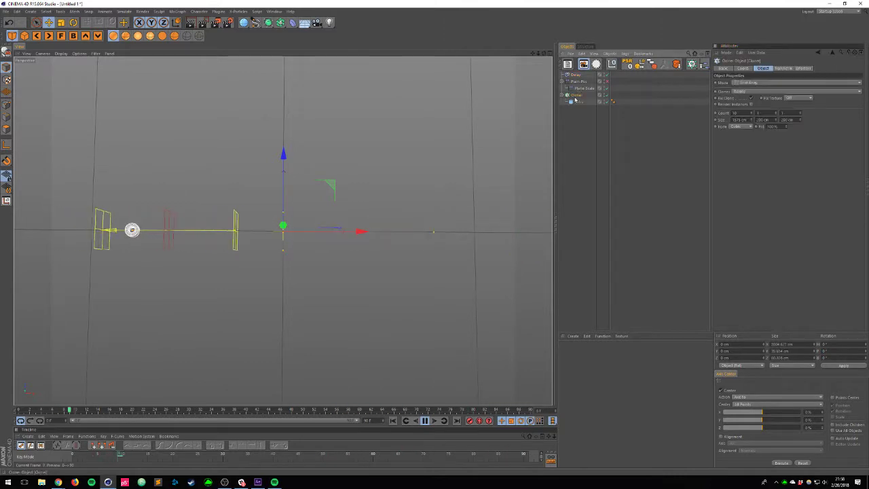
left_click(802, 68)
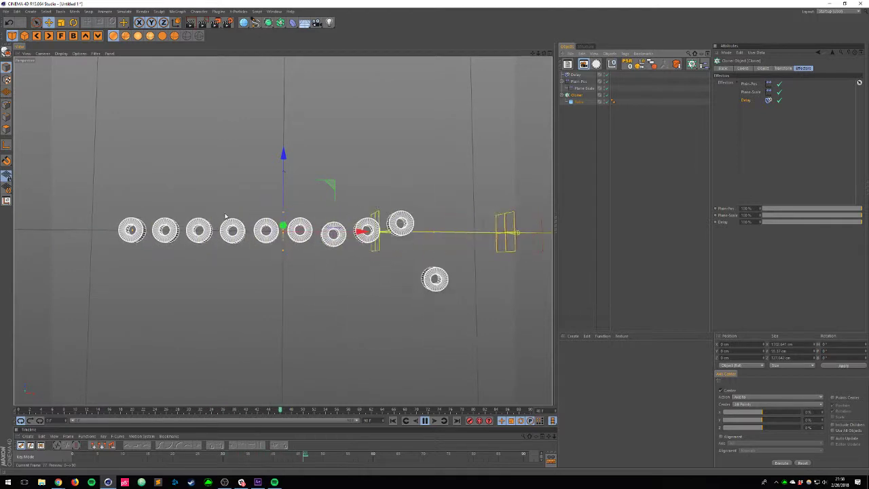
left_click(567, 166)
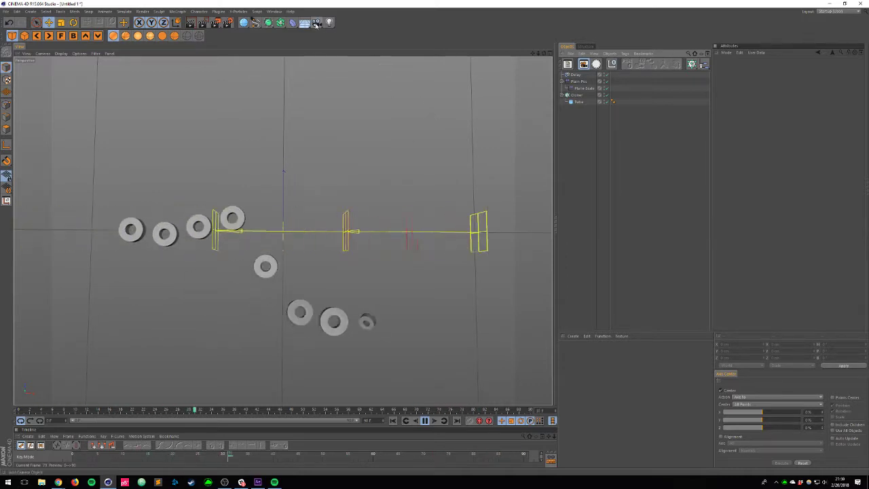
left_click(425, 420)
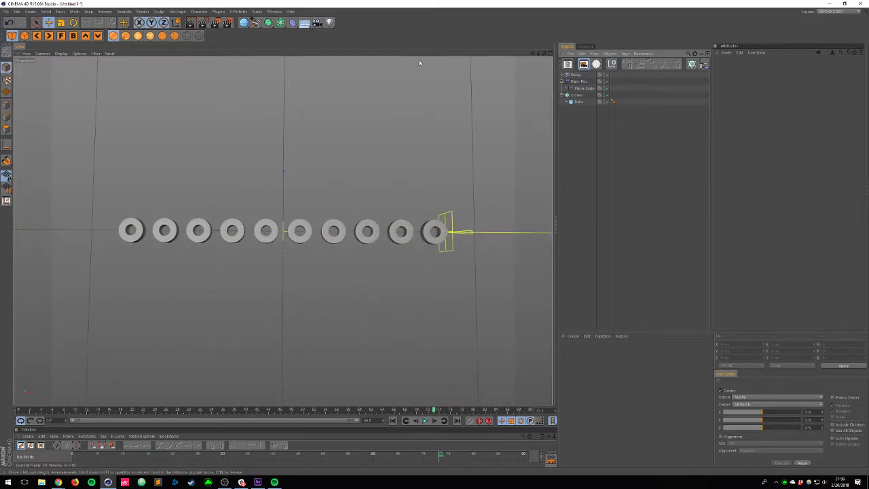
Step: Add a Floor object and create a new material with only the Luminance channel enabled
left_click(304, 23)
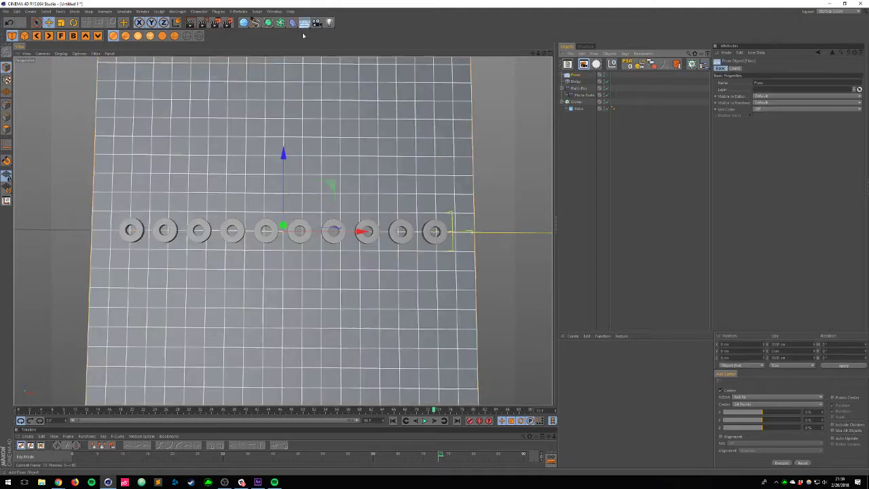
double_click(571, 346)
double_click(572, 358)
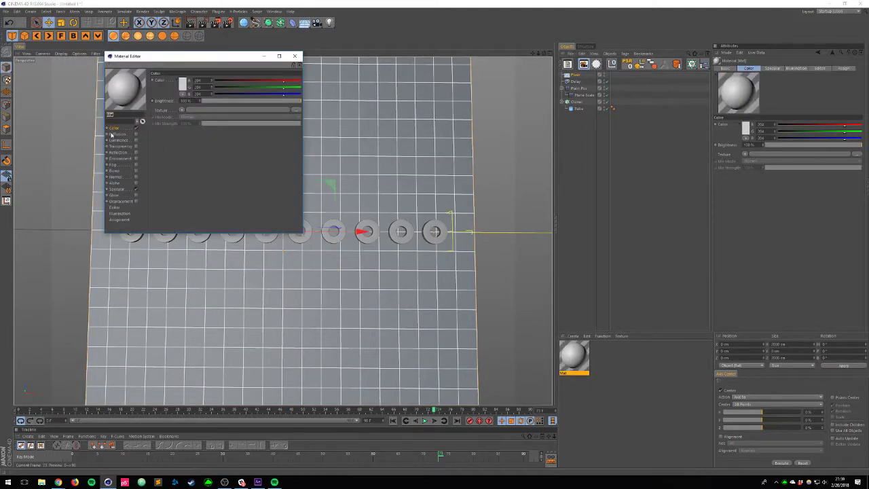
left_click(136, 140)
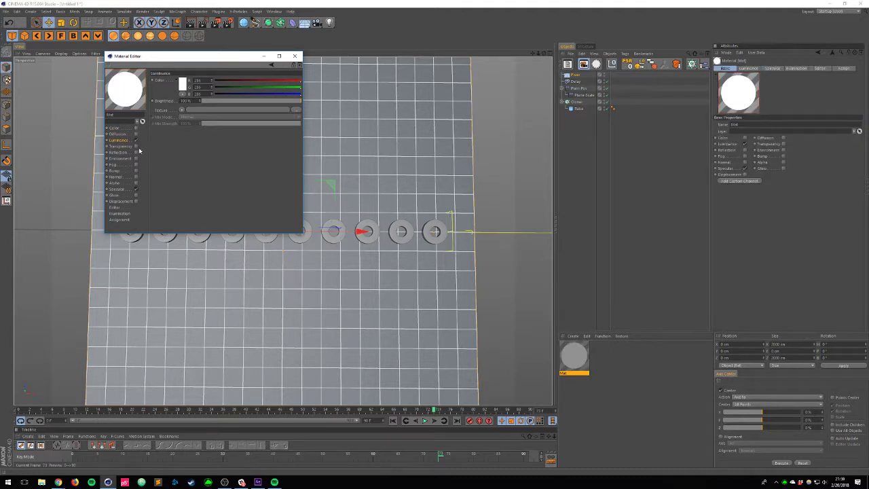
left_click(135, 189)
Step: Apply the luminance material to the Floor and lower its luminance brightness to 10%
left_click_drag(575, 358, 578, 361)
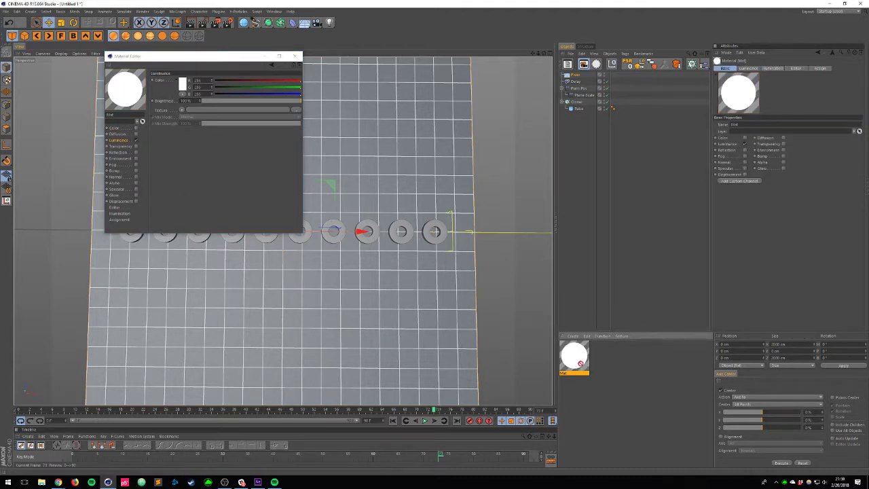
left_click_drag(582, 80, 581, 80)
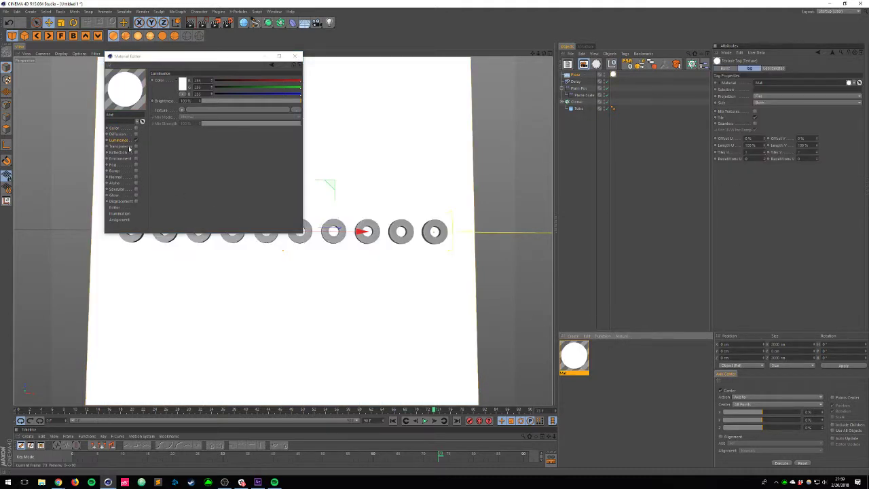
left_click_drag(225, 101, 211, 101)
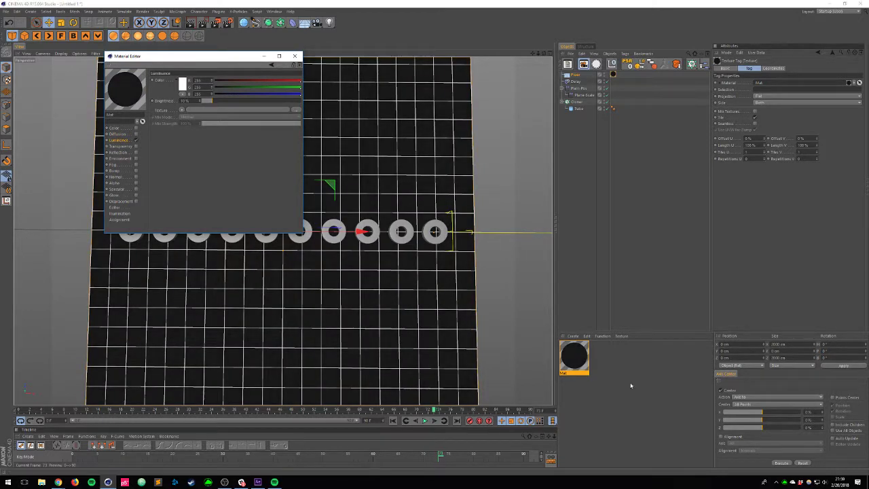
Step: Create a second material with Luminance enabled and the Color and Specular channels turned off
double_click(601, 370)
double_click(569, 352)
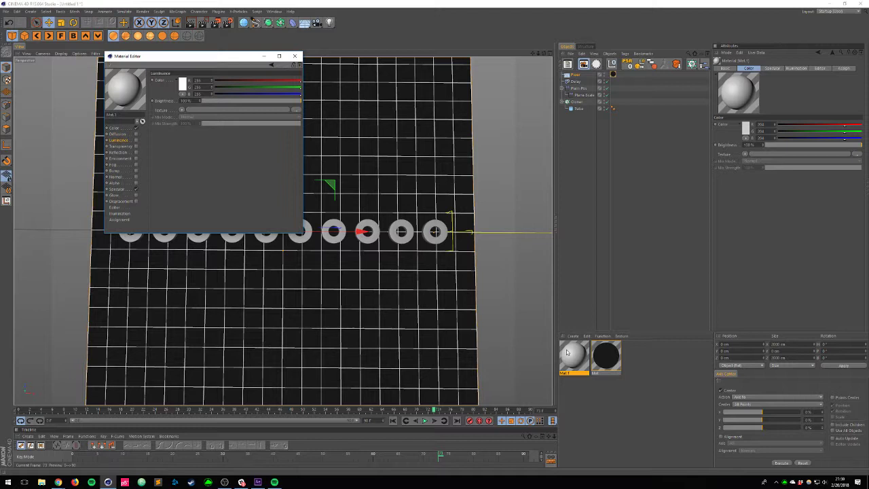
left_click(136, 139)
left_click(135, 128)
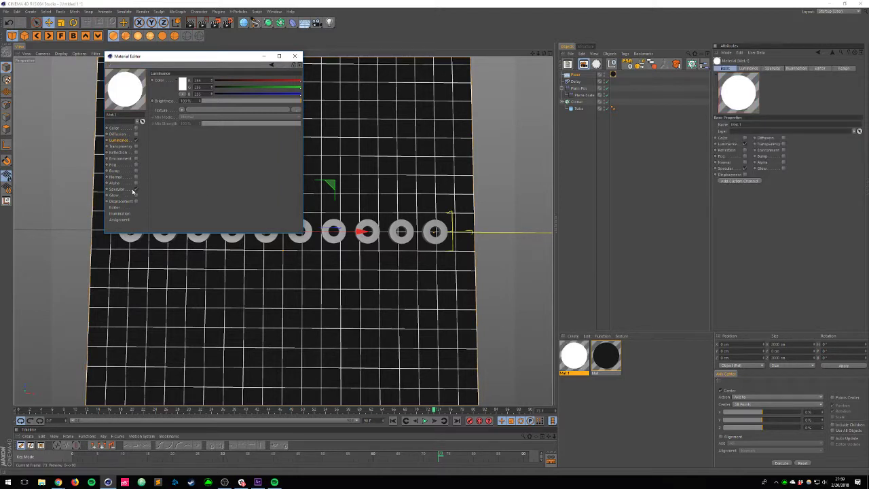
left_click(133, 189)
left_click(136, 190)
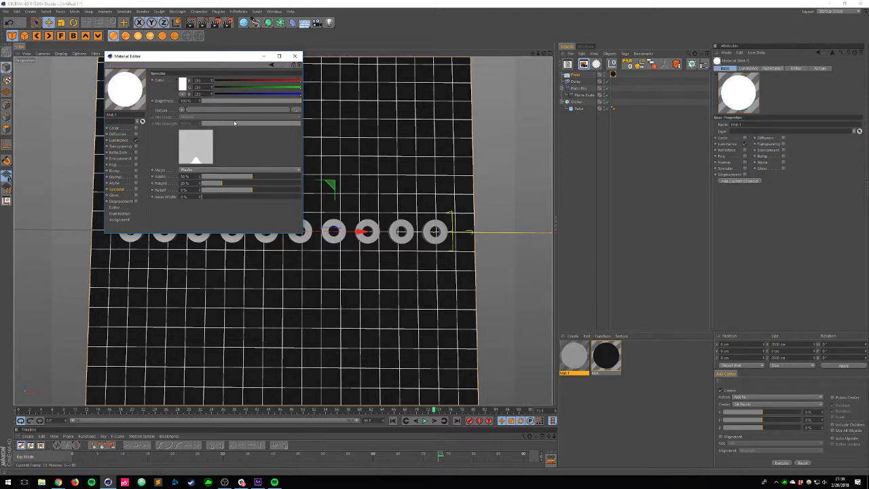
Step: Set the luminance colour of the second material to a fully saturated magenta
left_click(119, 141)
left_click(182, 87)
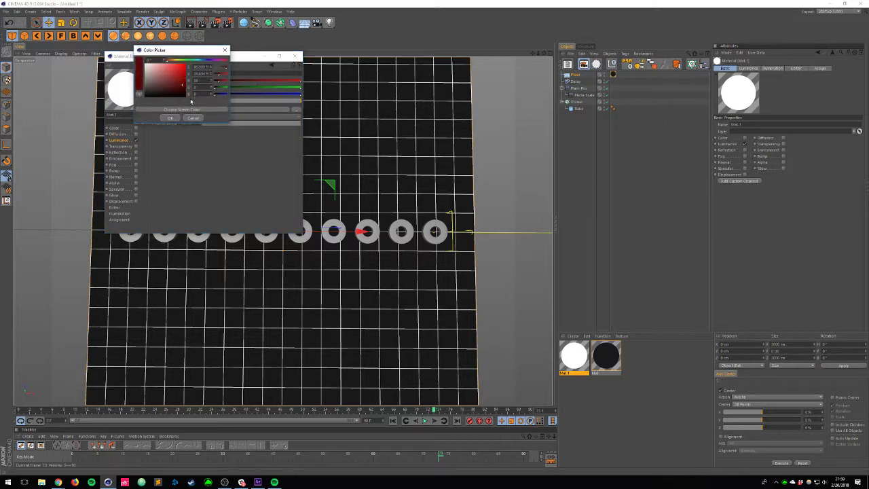
left_click_drag(222, 62, 217, 61)
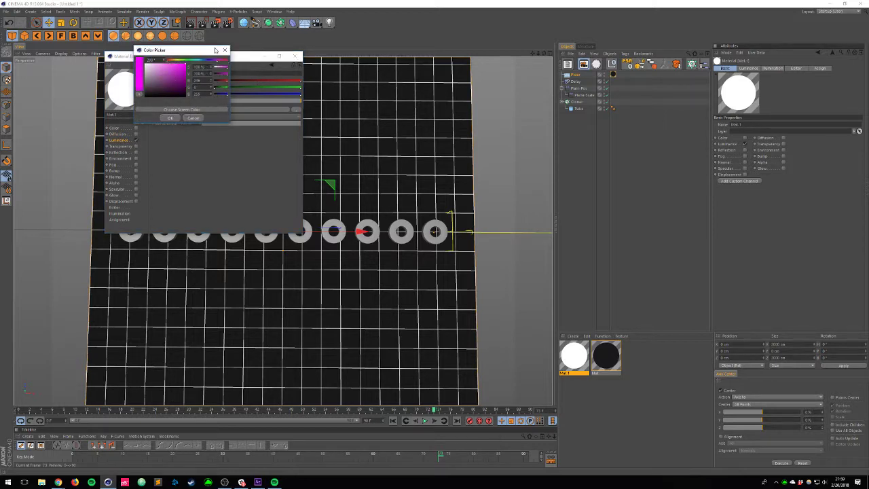
left_click(170, 118)
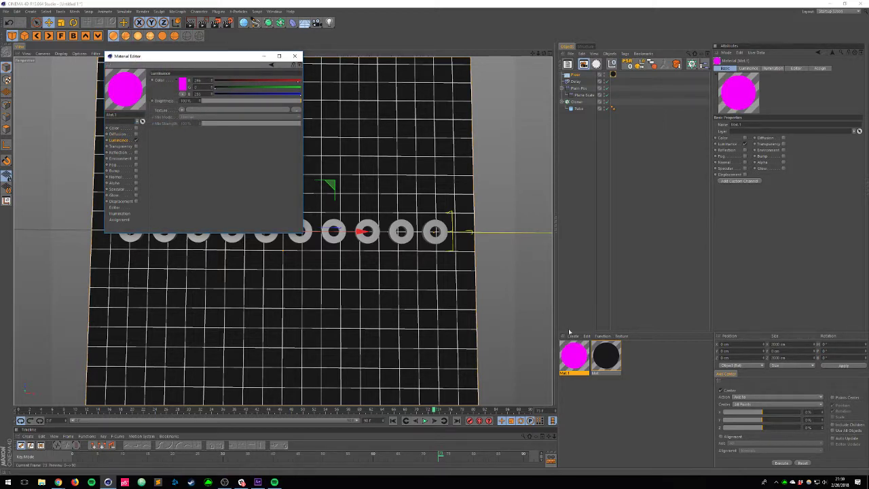
Step: Apply the magenta material to the Cloner and render the view to preview the tubes over the dark floor
left_click_drag(577, 370, 575, 101)
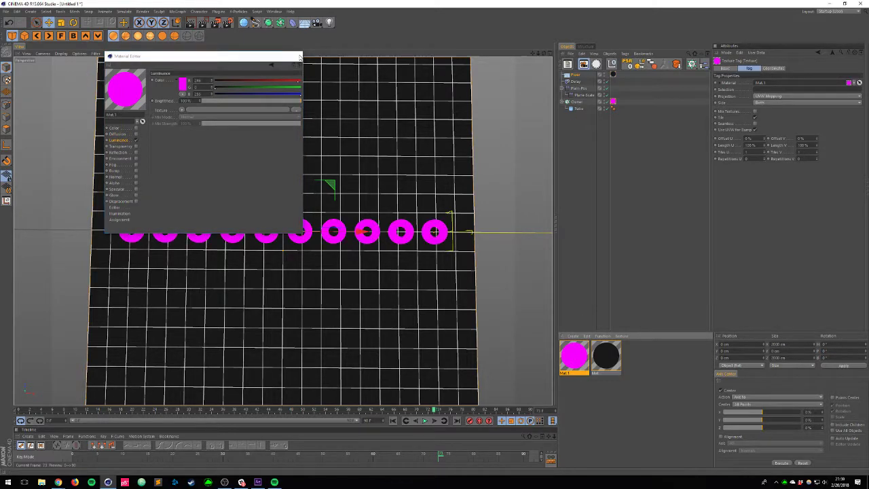
left_click(300, 58)
left_click(286, 234)
key("ctrl+r")
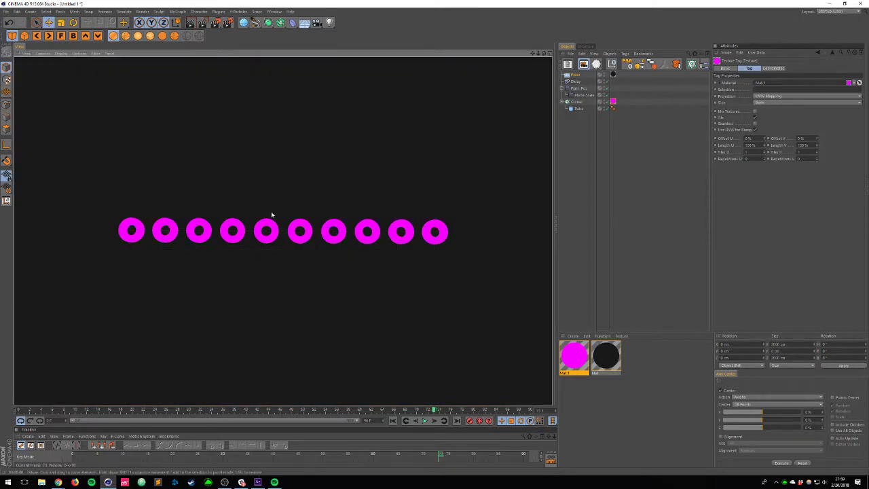
left_click(570, 165)
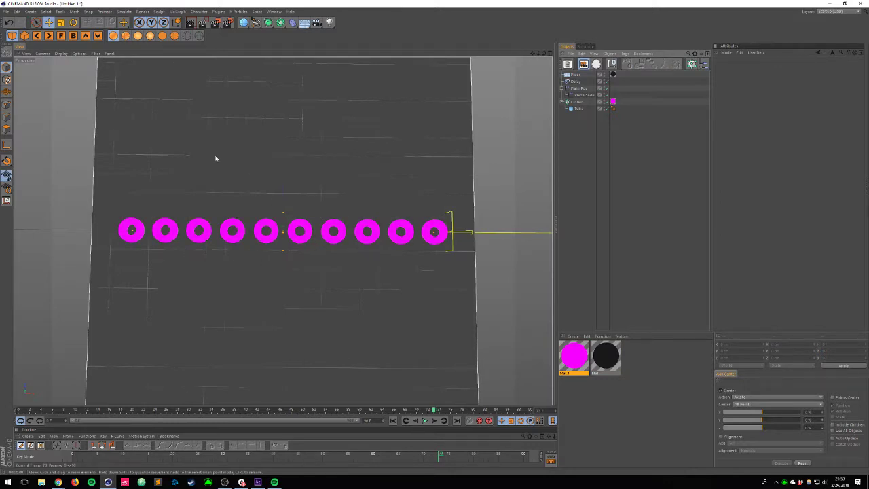
key("ctrl+r")
Step: Compare Gouraud Shading with and without lines in the viewport, ending on Gouraud Shading (Lines)
left_click(80, 55)
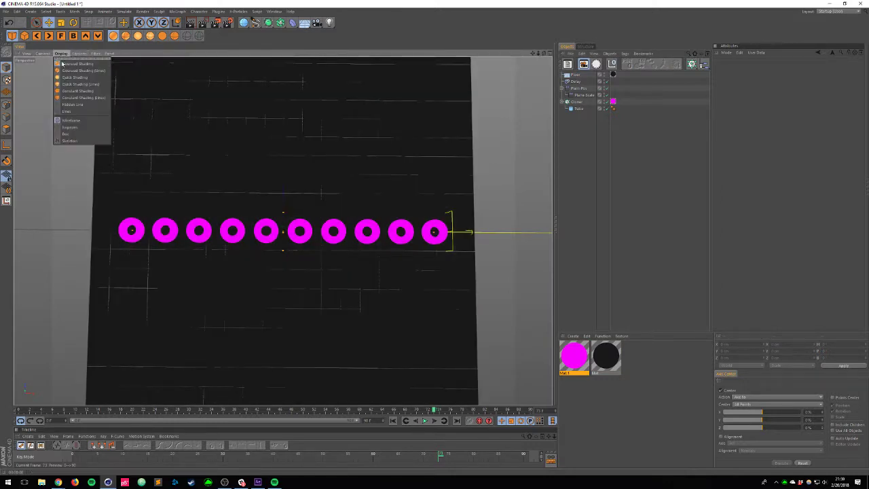
left_click(88, 68)
key("n")
key("a")
key("n")
key("b")
key("n")
key("a")
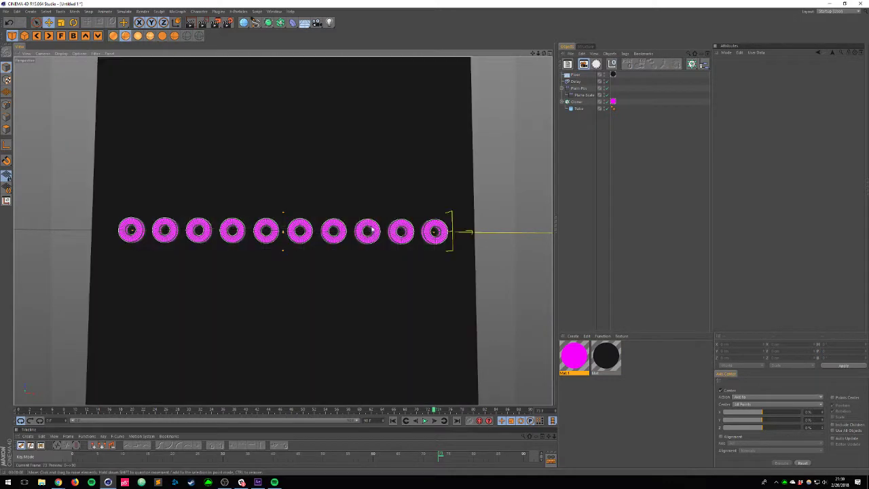
key("n")
key("b")
key("n")
key("a")
key("n")
key("b")
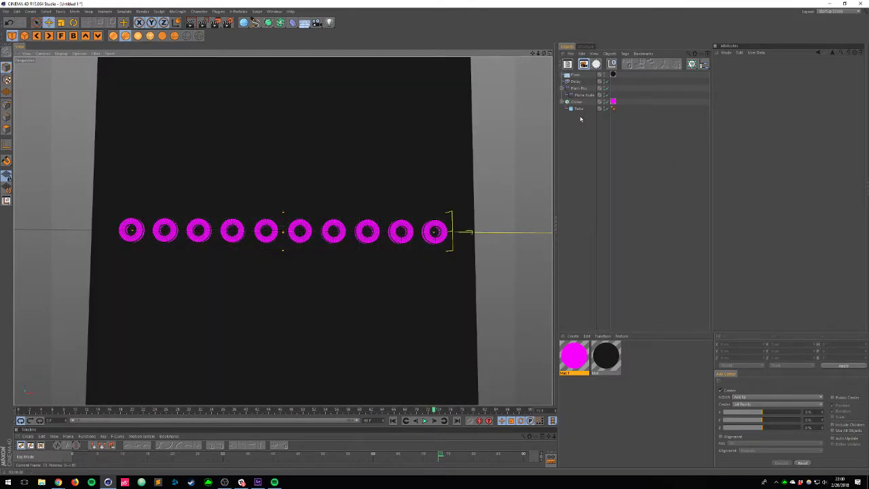
Step: Try flattening the Tube to a height of 1 cm, and undo the change
left_click(579, 110)
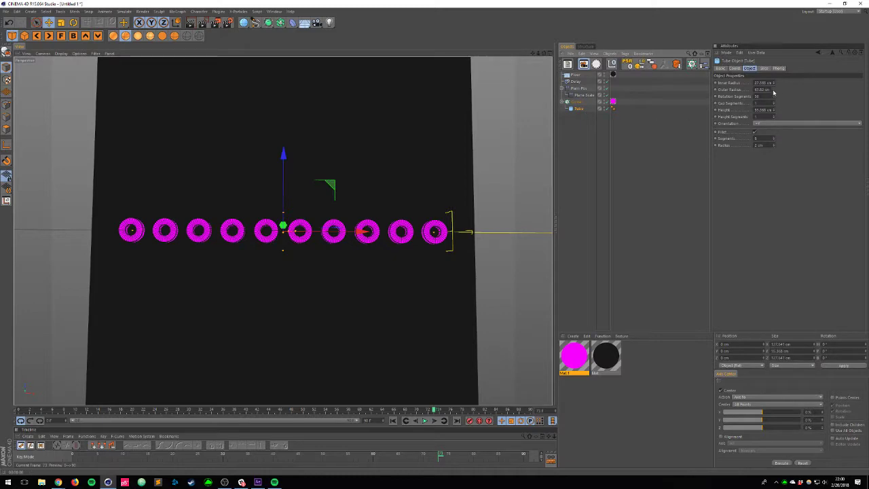
double_click(762, 110)
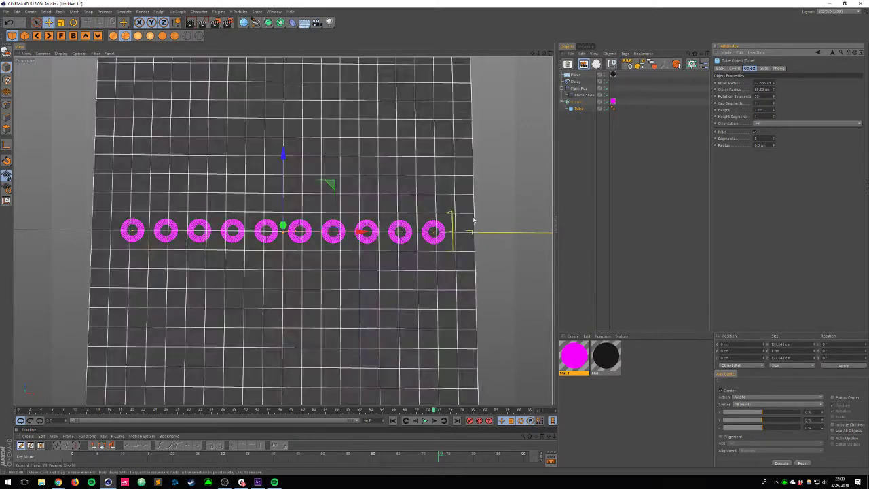
key("ctrl+z")
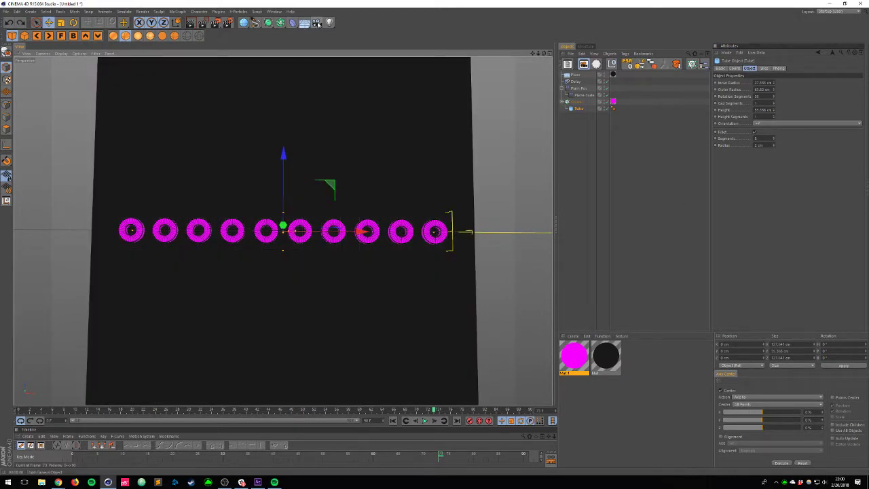
Step: Add a Camera, look through it, and set its projection to Top
left_click(317, 22)
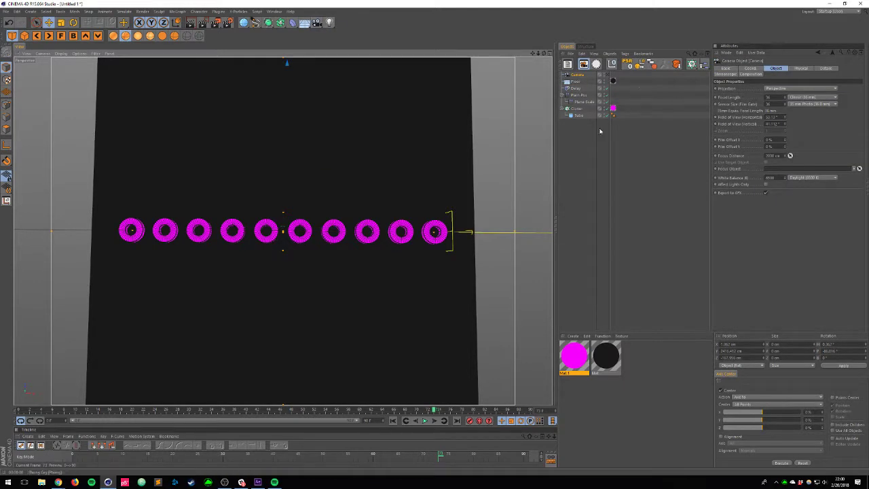
left_click(612, 79)
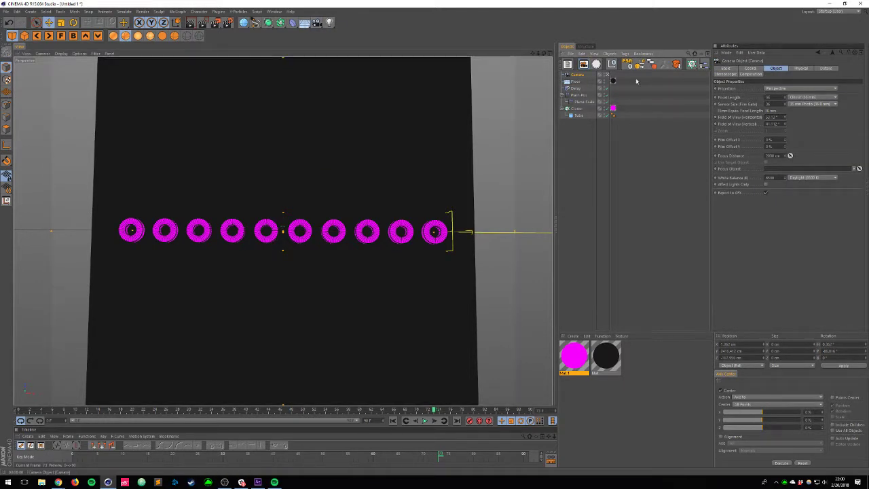
left_click(778, 88)
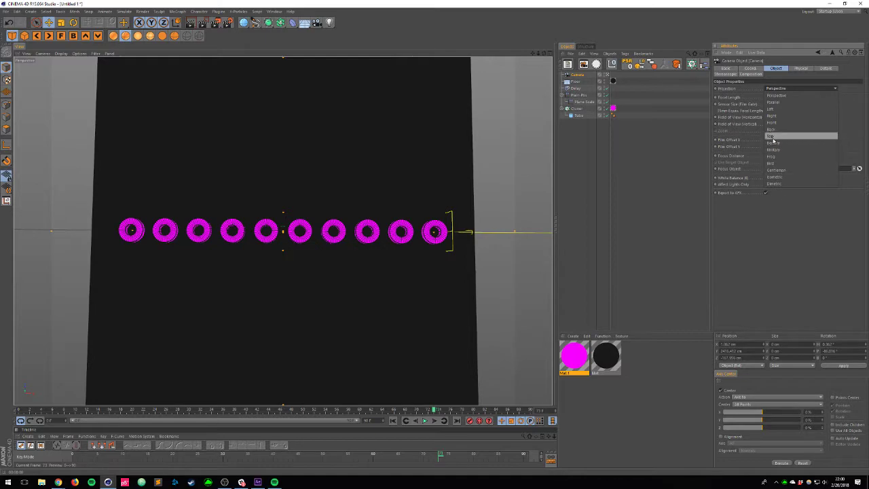
left_click(787, 141)
Step: Centre the row of tubes in the Top camera view and render the view
scroll(440, 175, "down", 5)
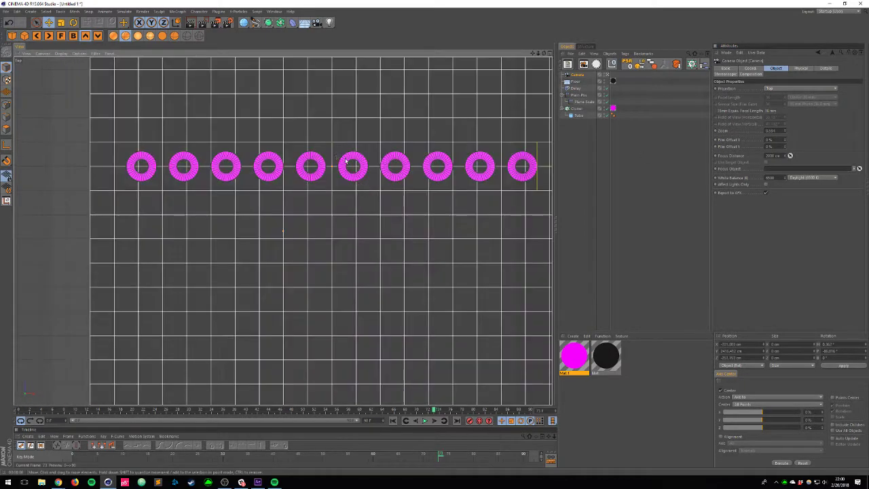
middle_click(412, 164)
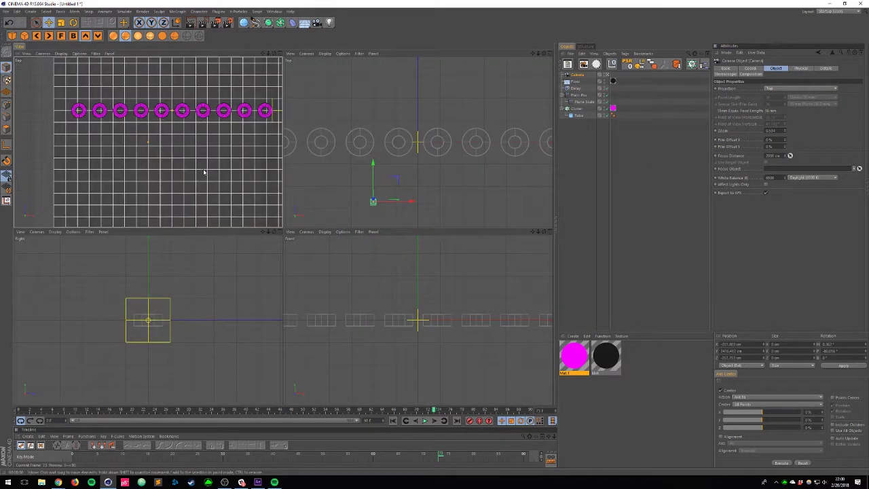
middle_click(204, 171)
middle_click_drag(392, 150, 344, 212, "alt")
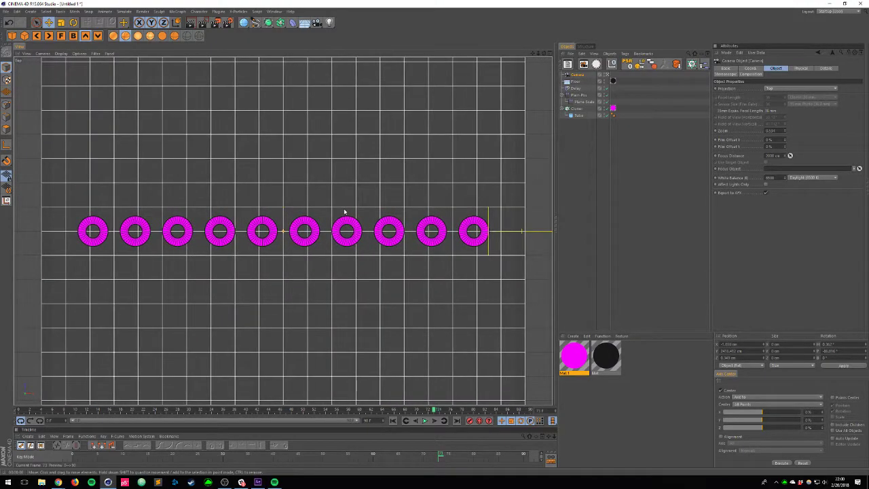
key("ctrl+r")
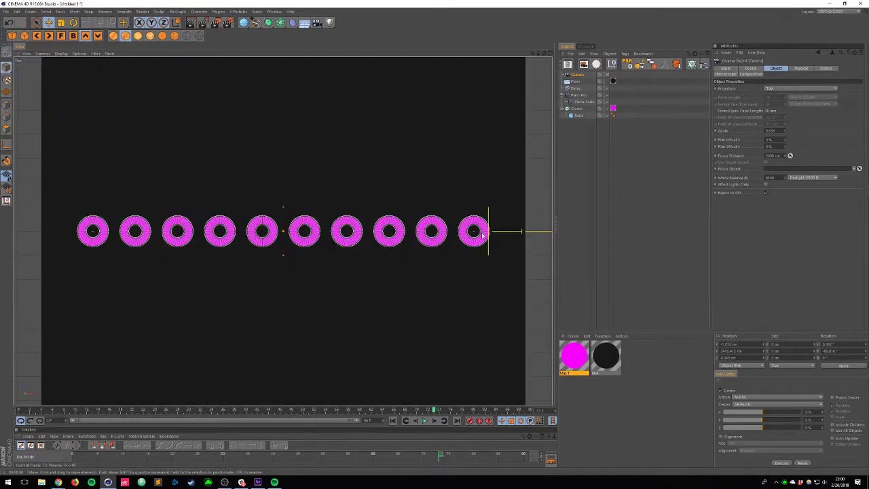
left_click(591, 190)
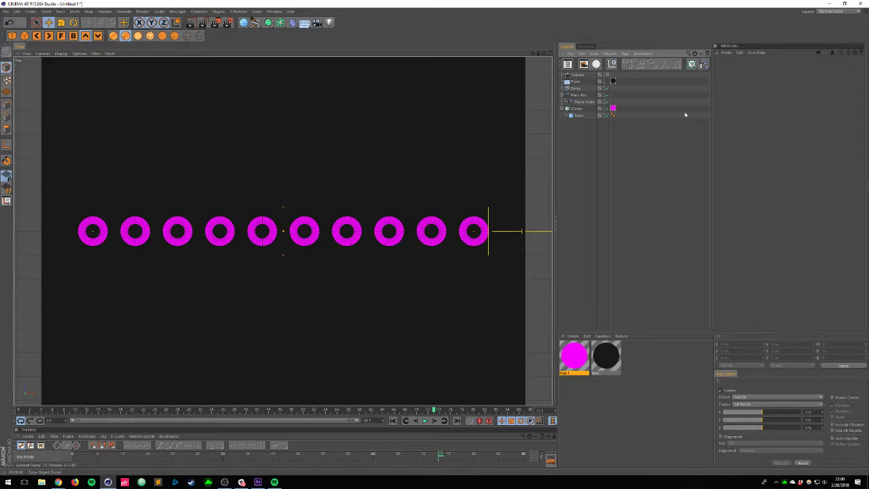
Step: Exaggerate the Tube's height to inspect it in perspective, and return to the Top camera with the height set to 10 cm
left_click(576, 116)
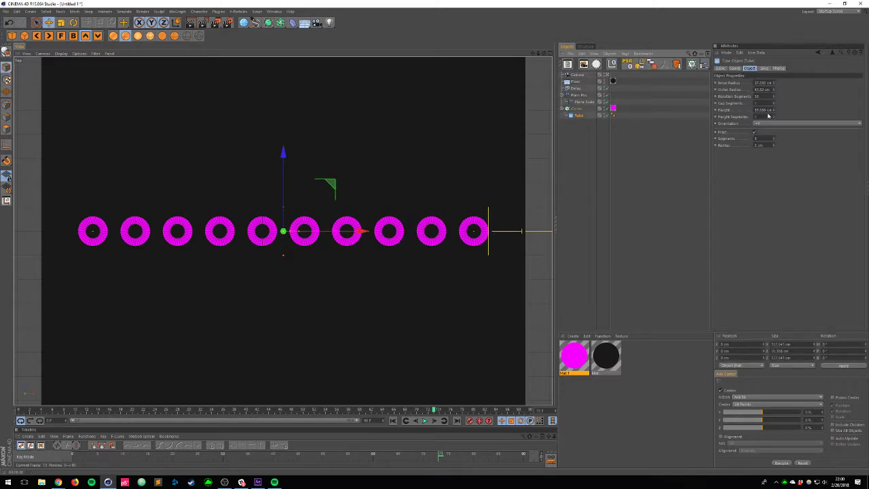
left_click_drag(774, 110, 757, 14)
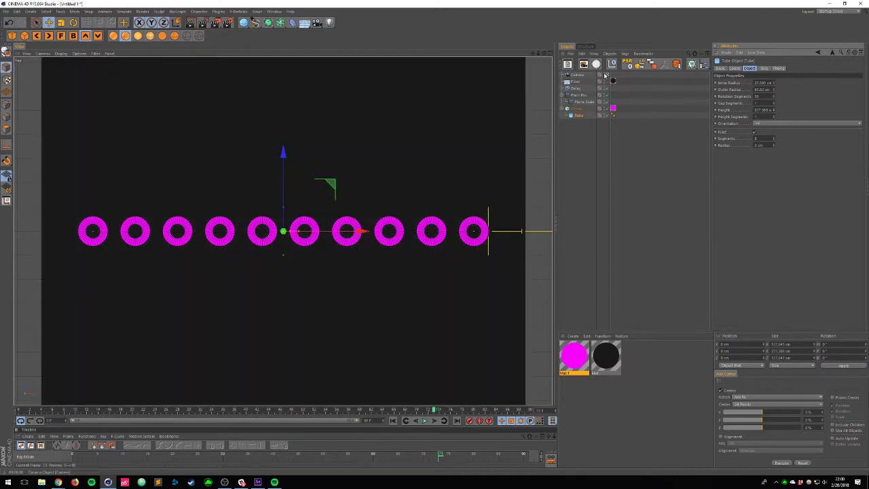
key("F1")
scroll(420, 258, "down", 5)
left_click_drag(398, 270, 368, 139, "alt")
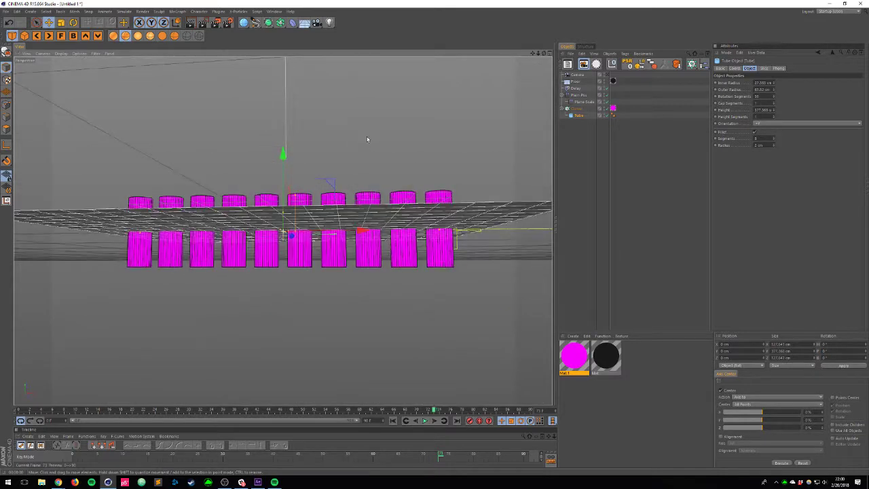
left_click(608, 75)
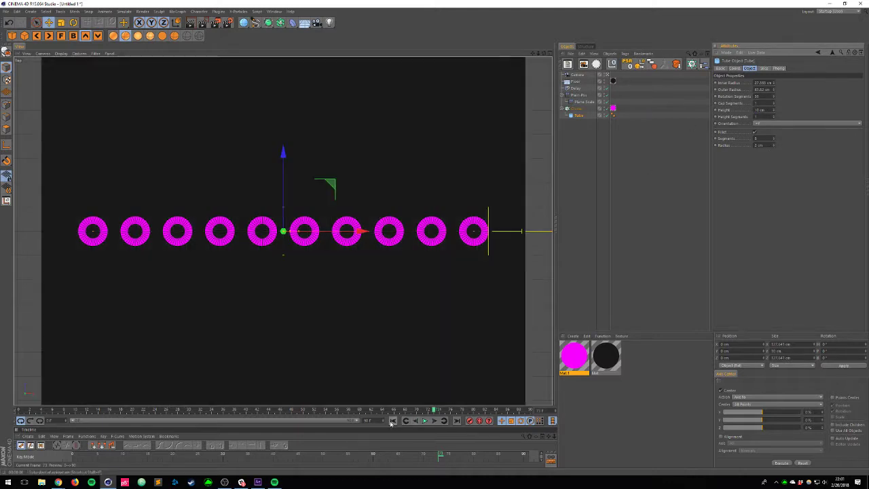
Step: Play the animation from the start and lower the Floor below the tubes along the Y axis
left_click(393, 420)
left_click(424, 421)
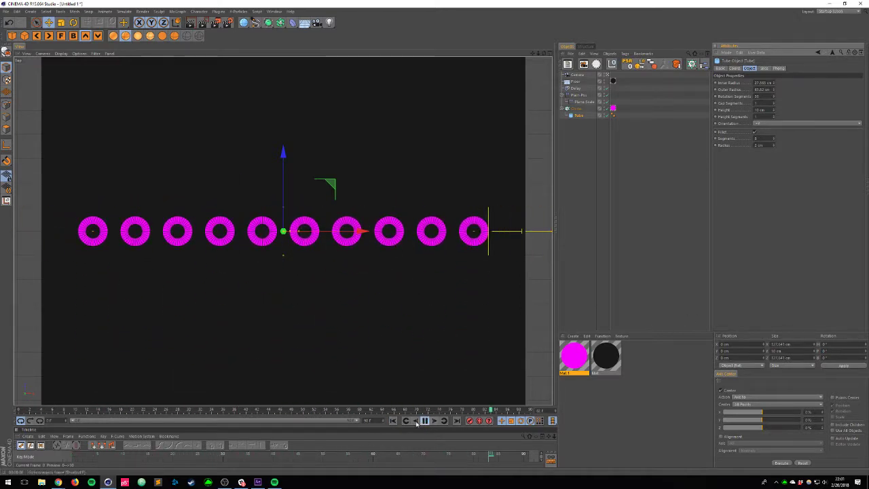
left_click(575, 81)
left_click(735, 68)
left_click_drag(748, 91, 741, 21)
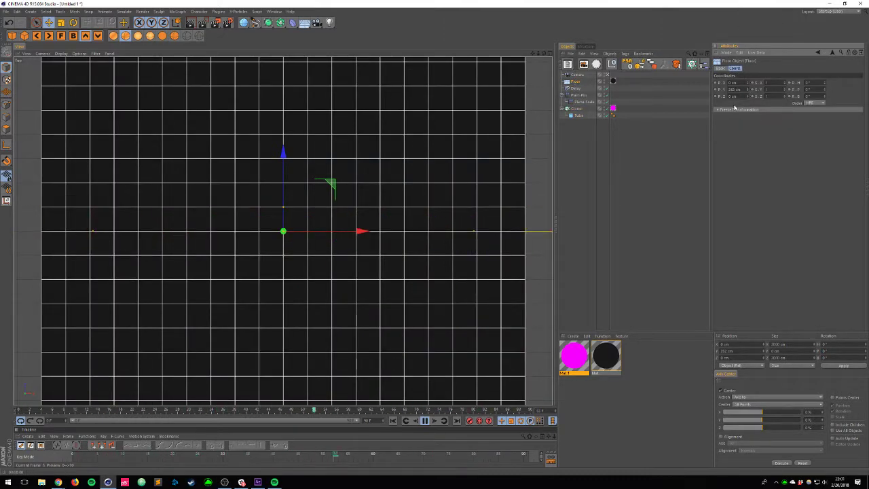
key("ctrl+z")
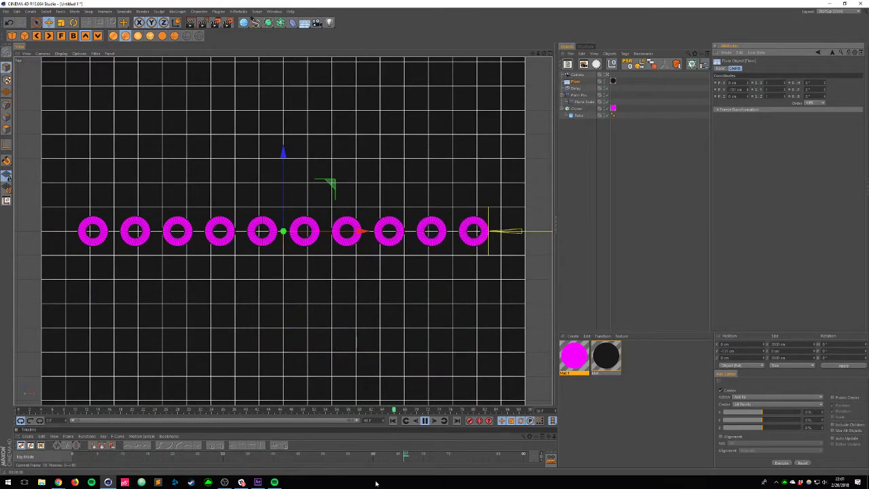
Step: Stop playback partway through the animation and render that frame in the view
key("ctrl+r")
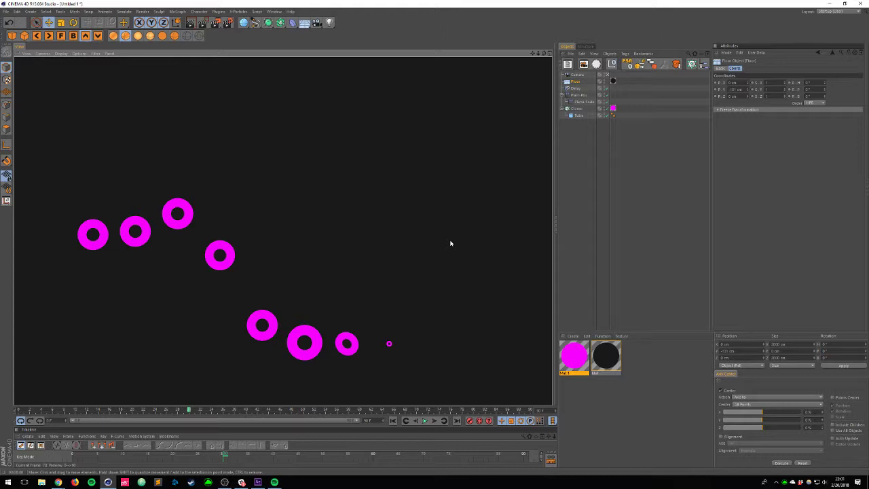
right_click(554, 185)
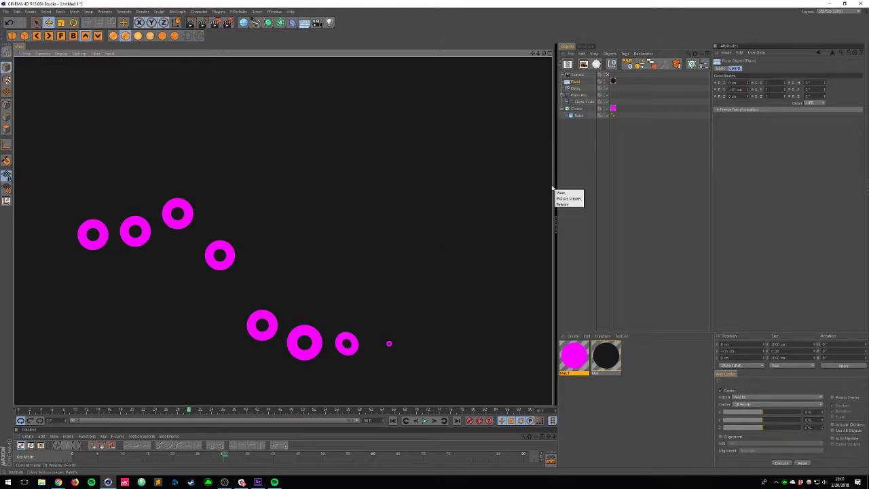
left_click(619, 165)
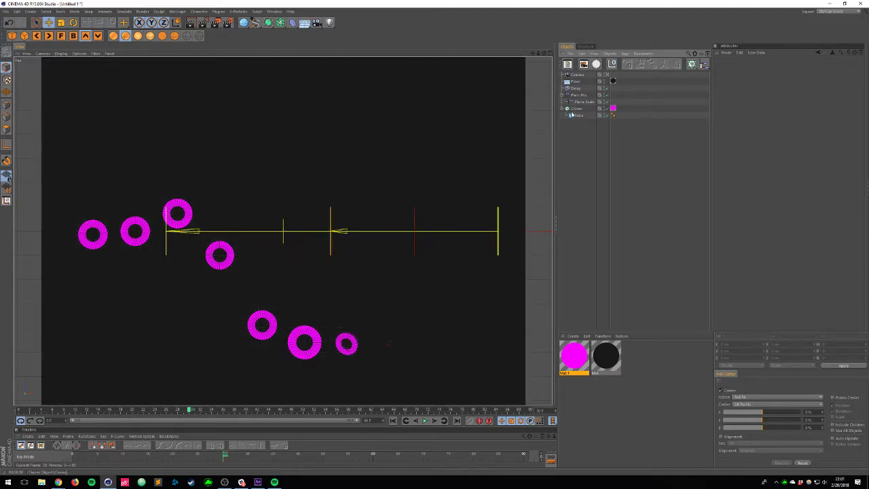
Step: Add a Random effector to the Cloner and set its Random Mode to Turbulence
left_click(583, 110)
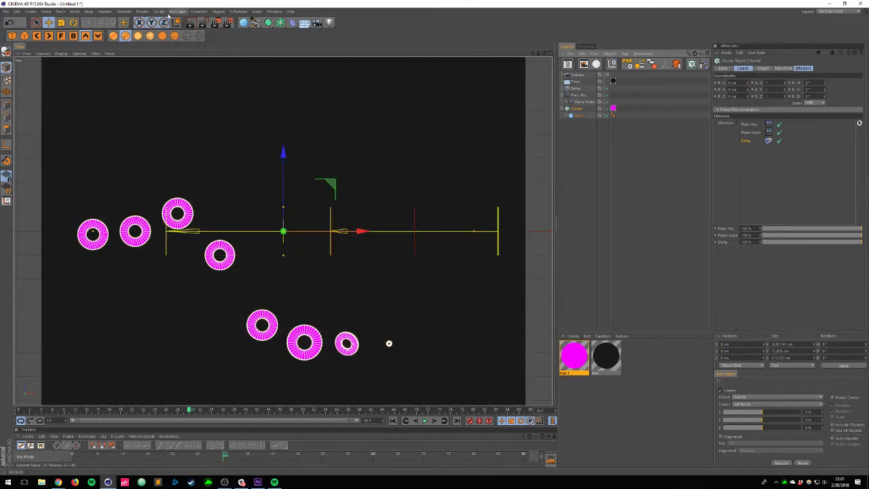
left_click(177, 12)
mouse_move(190, 23)
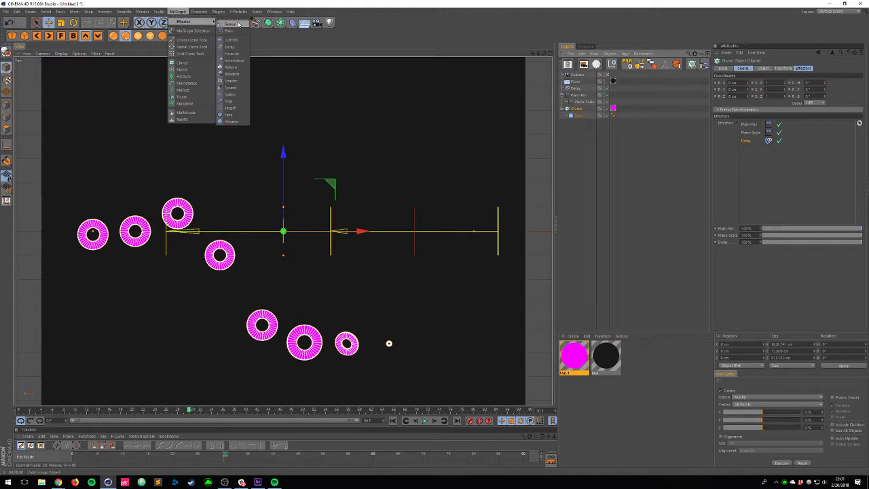
left_click(233, 76)
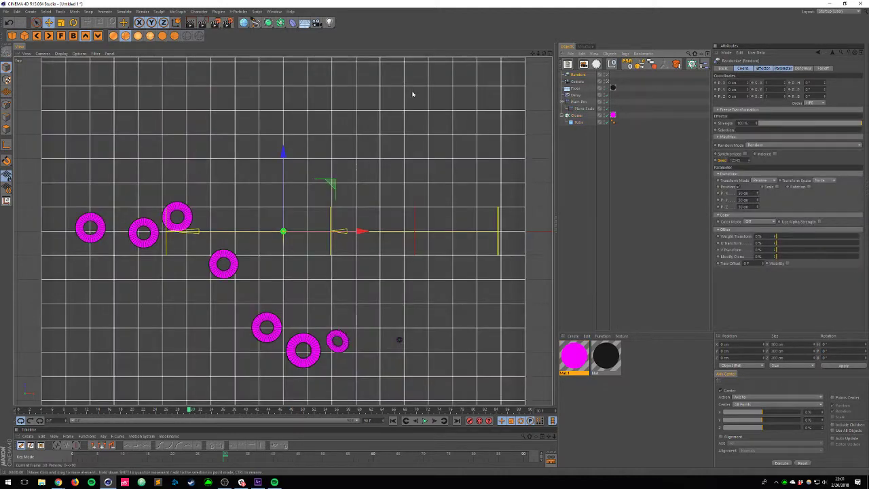
left_click(767, 138)
left_click(765, 160)
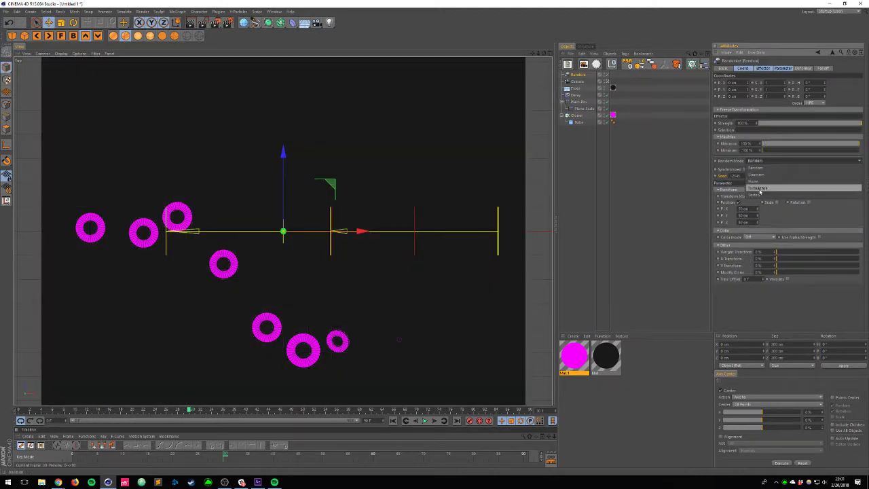
left_click(760, 188)
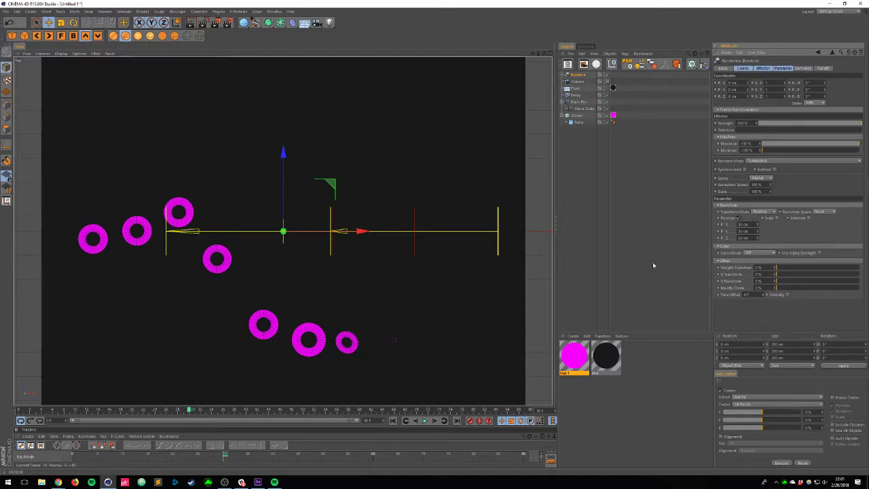
Step: Play the animation and set the Random effector's X, Y and Z position variation to 100 cm
key("F8")
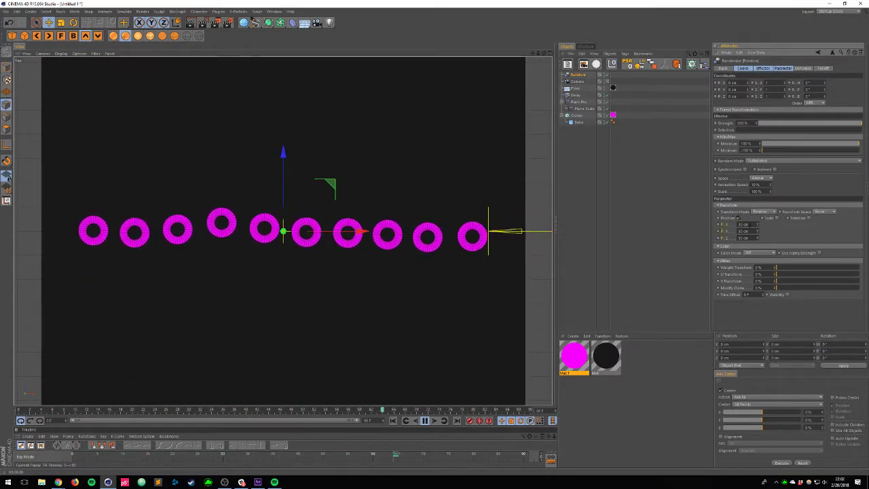
left_click_drag(750, 224, 669, 214)
type("100")
key("Return")
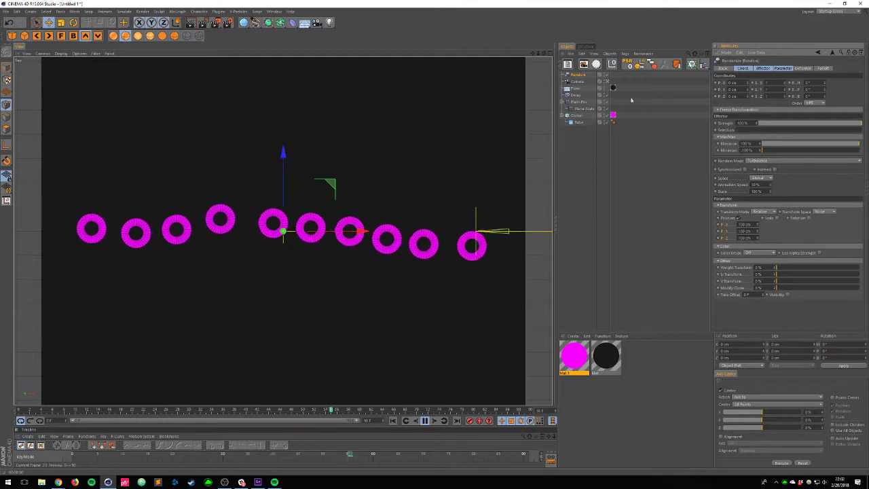
Step: Reorder the Cloner's effectors so that Random sits between Plain Scale and Delay
left_click(579, 117)
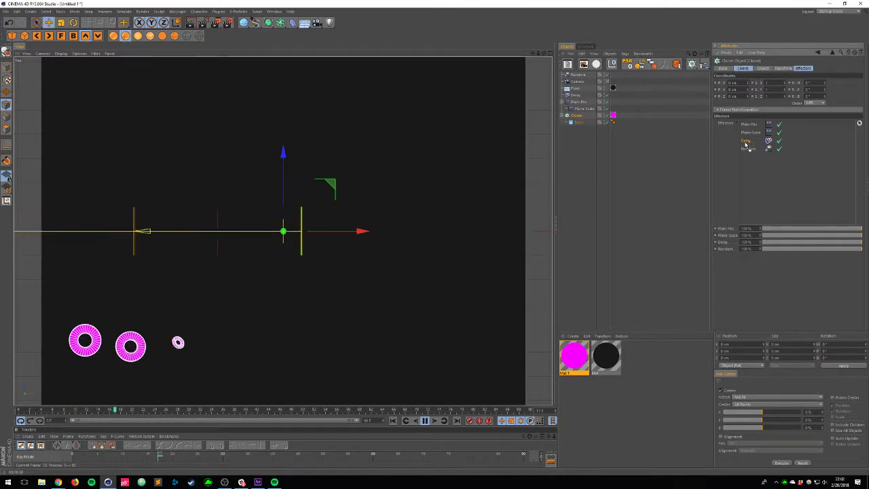
left_click_drag(744, 126, 745, 123)
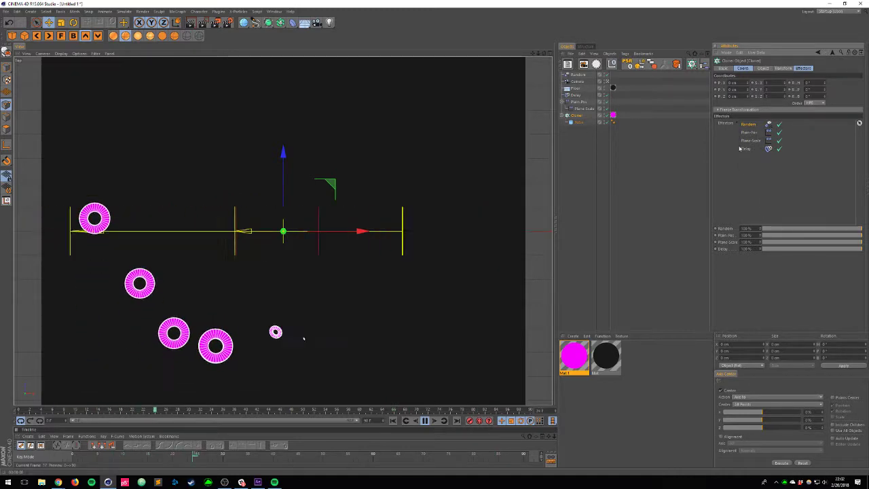
left_click_drag(746, 123, 745, 146)
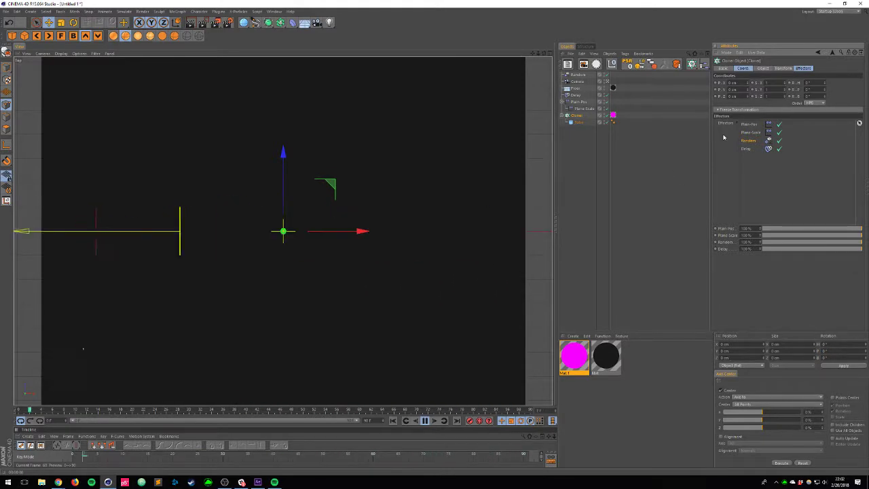
Step: Enable rotation on the Random effector with 30° for H, P and B, and stop playback
left_click(576, 74)
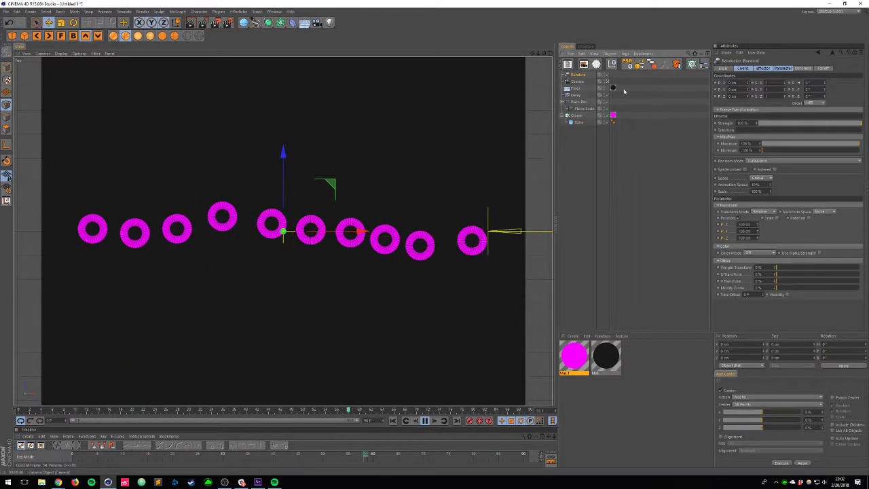
left_click(808, 217)
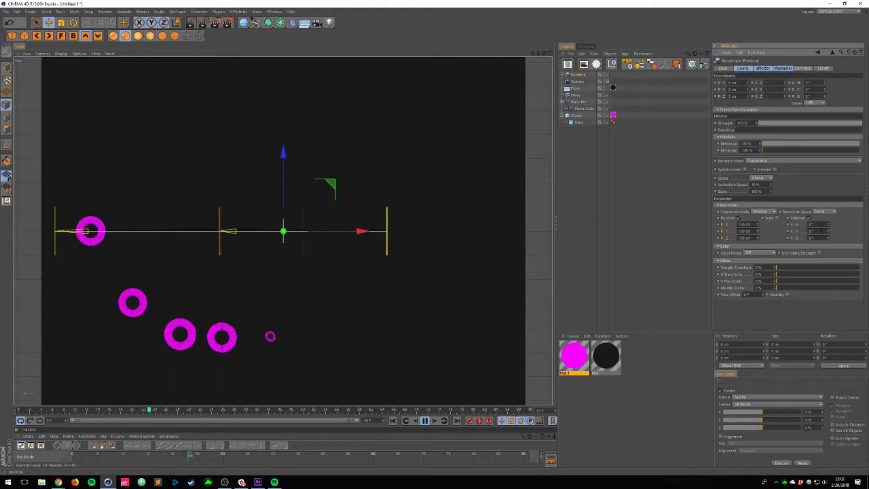
left_click_drag(820, 225, 653, 197)
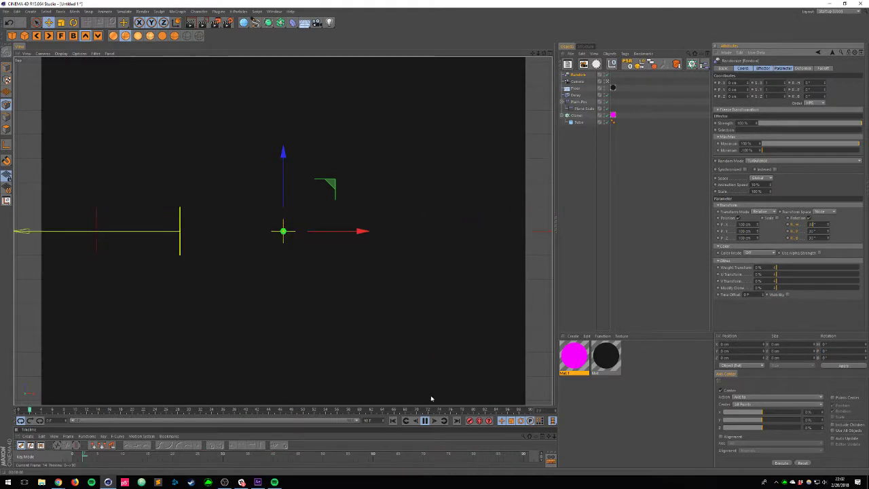
left_click(425, 420)
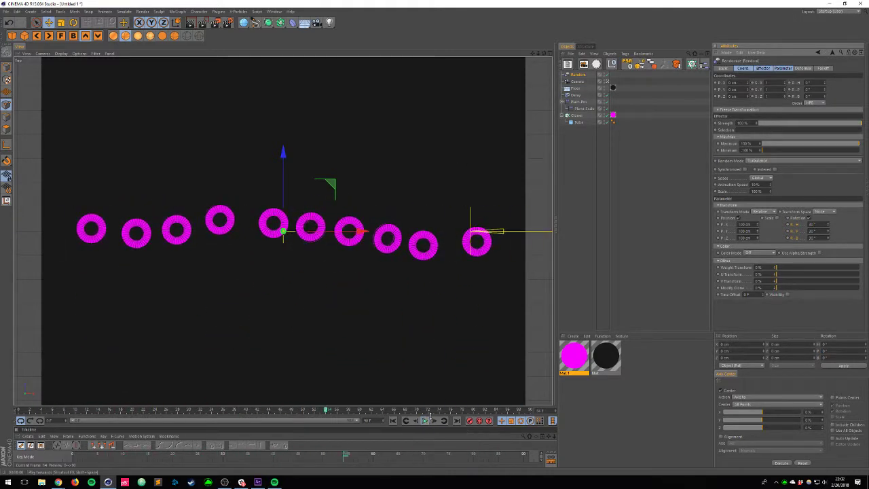
Step: Disable the Cloner and collapse its hierarchy in the object list
left_click(593, 161)
left_click(576, 115)
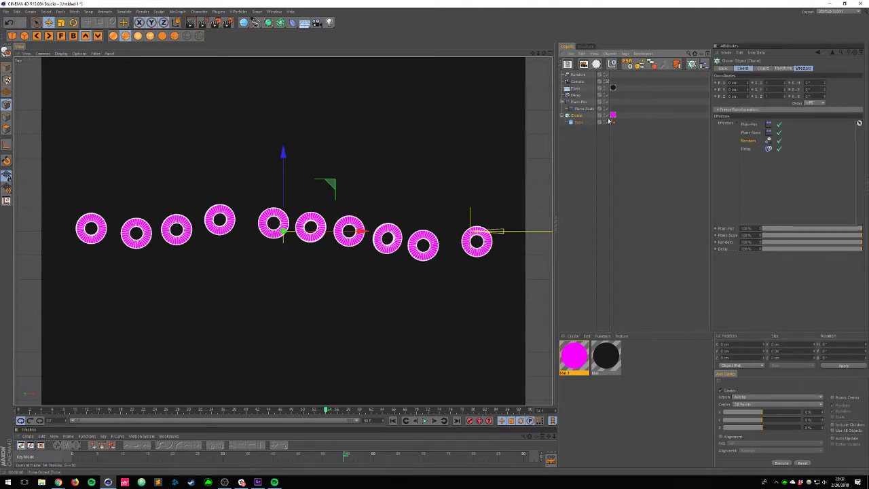
left_click(606, 116)
left_click(603, 117)
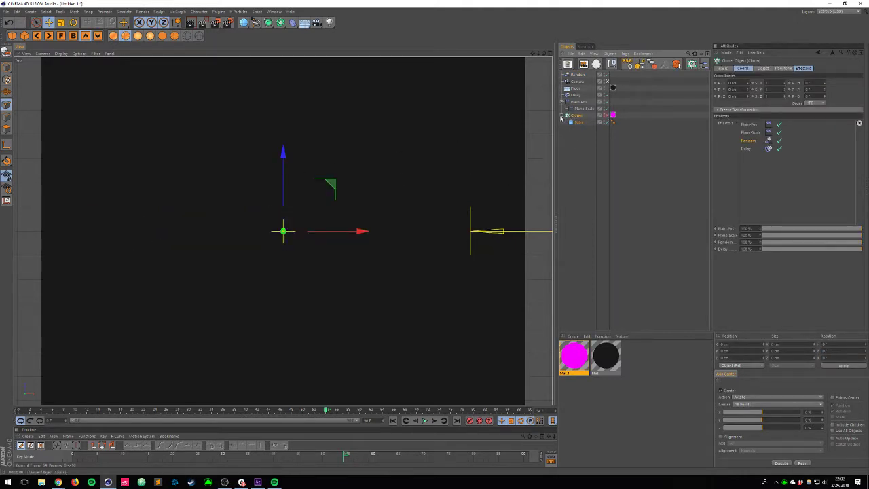
left_click(561, 116)
Step: Collapse the extra perspective view and return to the maximized Top camera view
left_click(556, 174)
middle_click(230, 145)
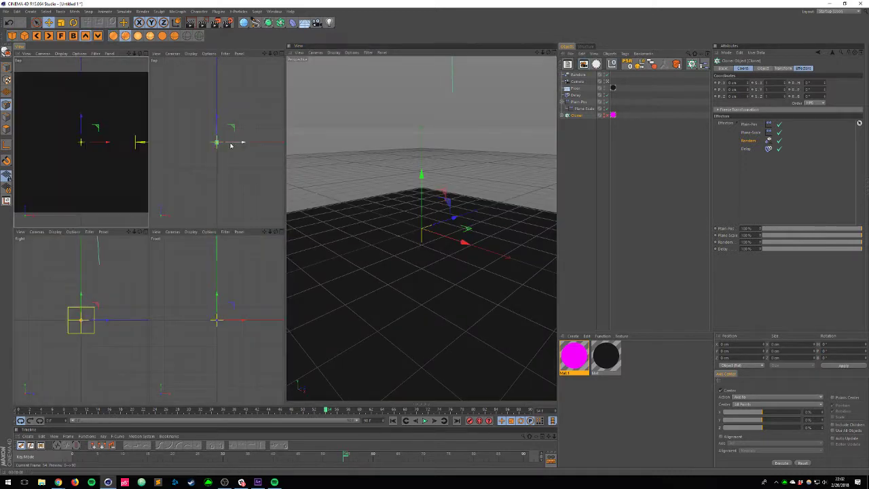
left_click(291, 52, "ctrl")
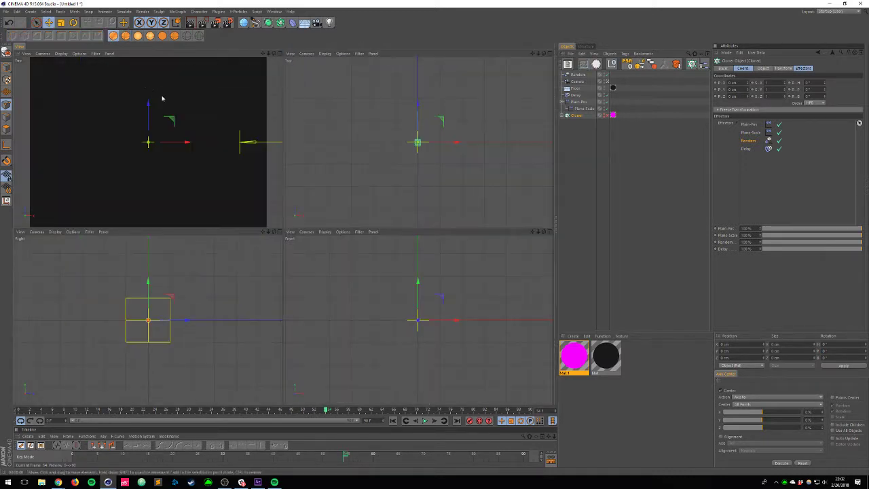
middle_click(161, 99)
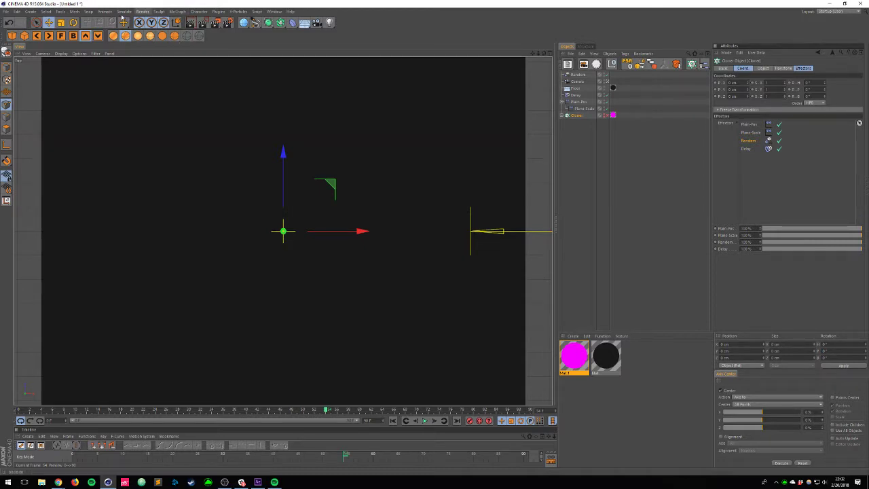
Step: Add a MoText object and set its P rotation to -90° so it faces the Top camera
left_click(178, 12)
left_click(194, 91)
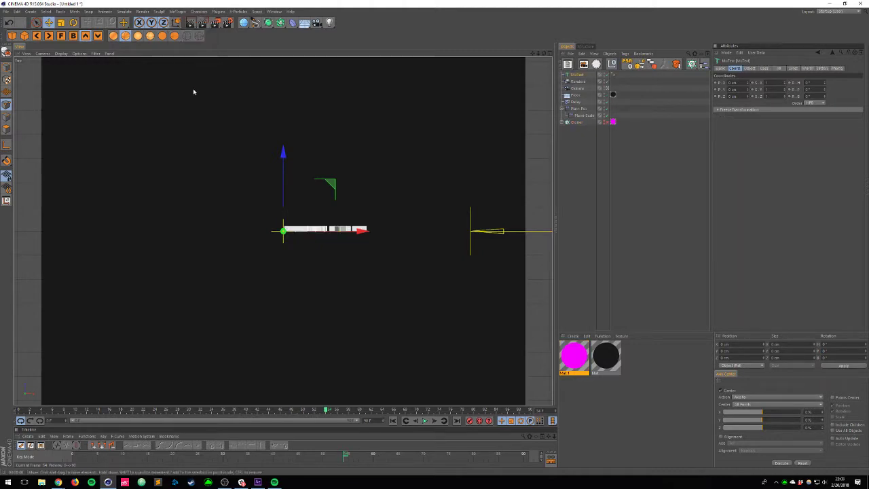
left_click(758, 68)
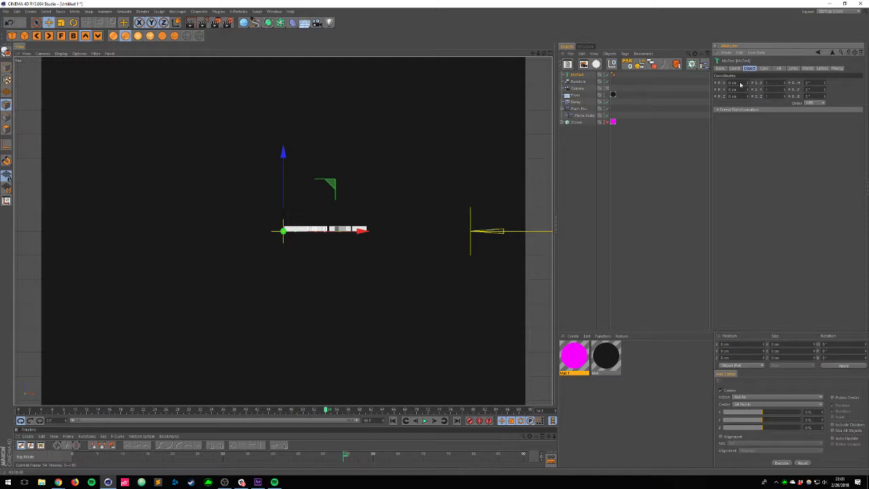
left_click(573, 122)
left_click(576, 75)
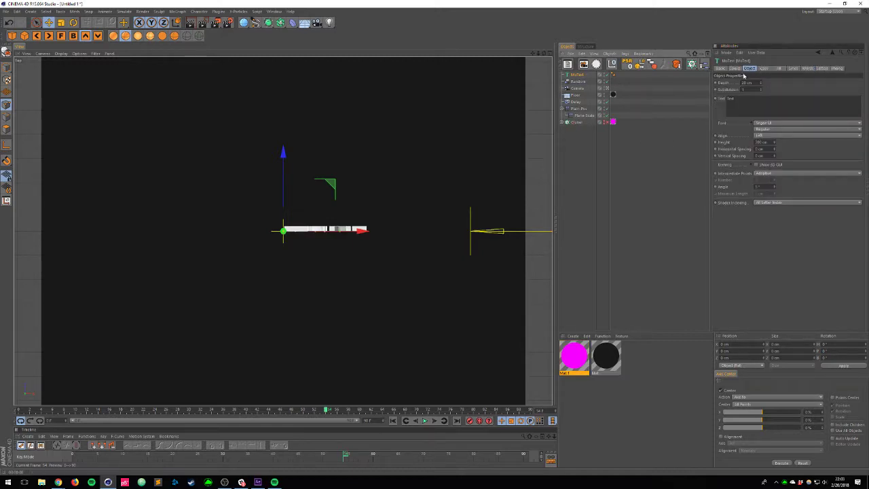
left_click(765, 69)
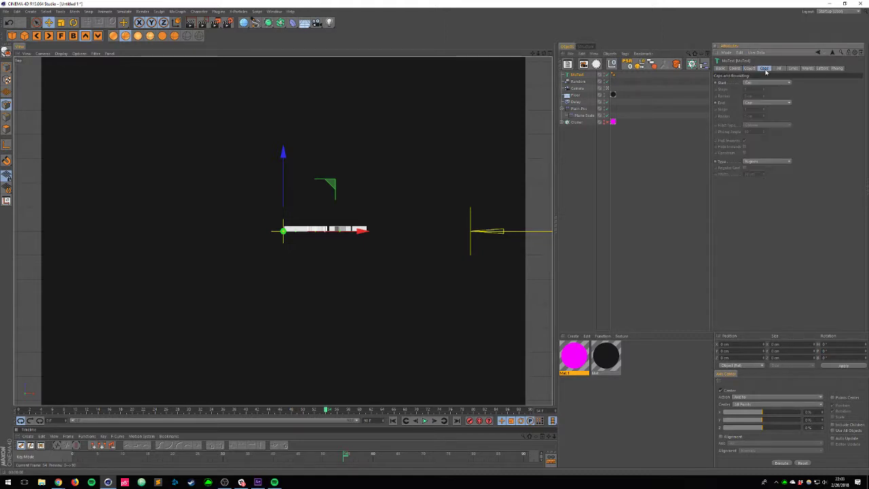
left_click(735, 69)
left_click_drag(825, 97, 819, 125)
key("ctrl+z")
left_click_drag(813, 89, 766, 86)
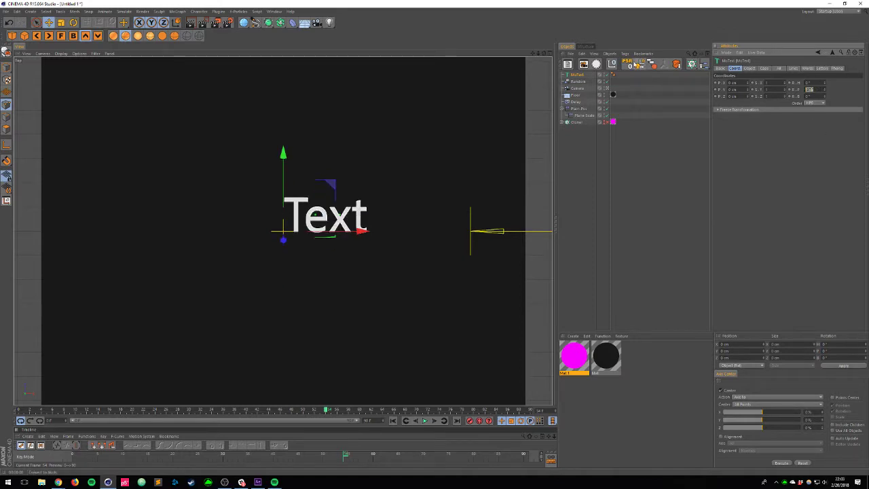
key("BackSpace")
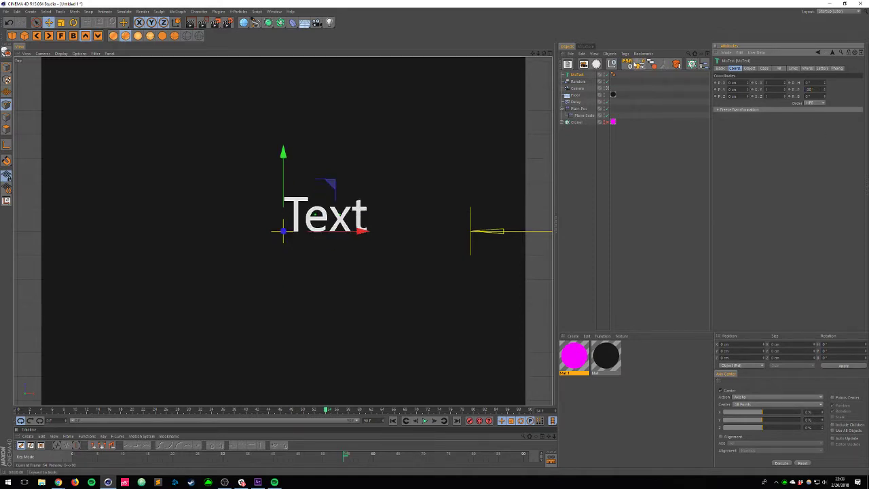
Step: Change the MoText's text to "hello"
left_click(750, 69)
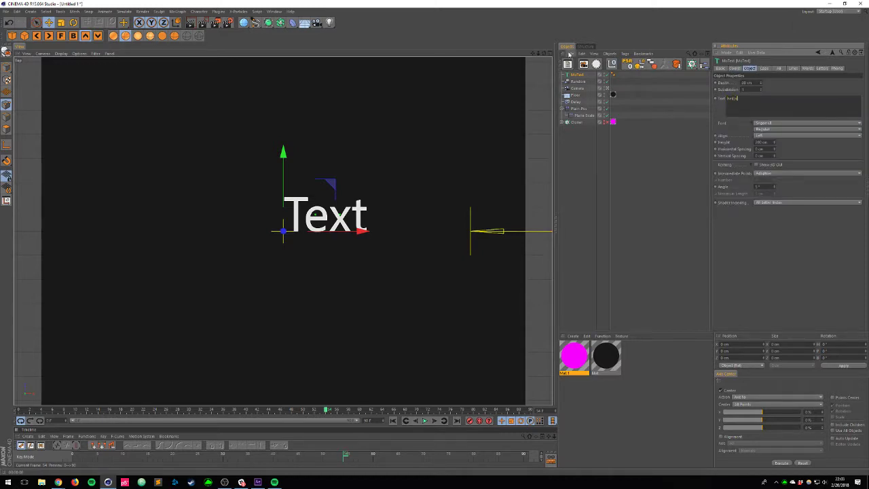
key("Delete")
key("ctrl+z")
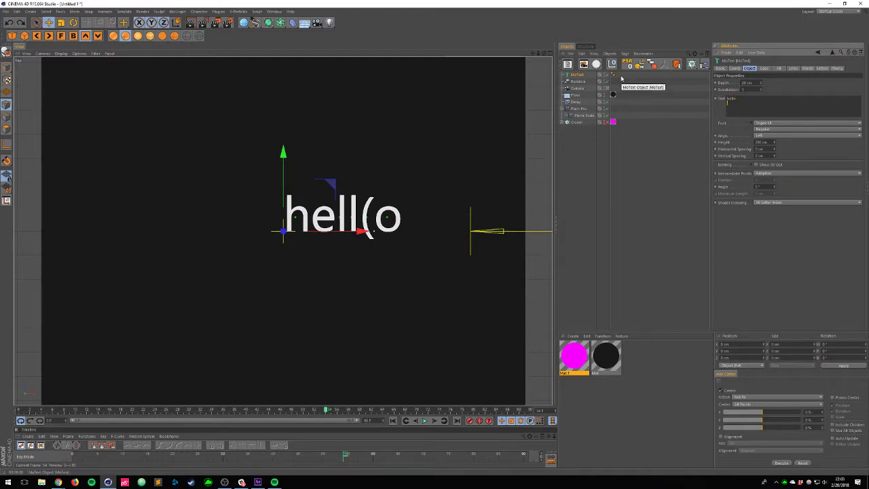
key("BackSpace")
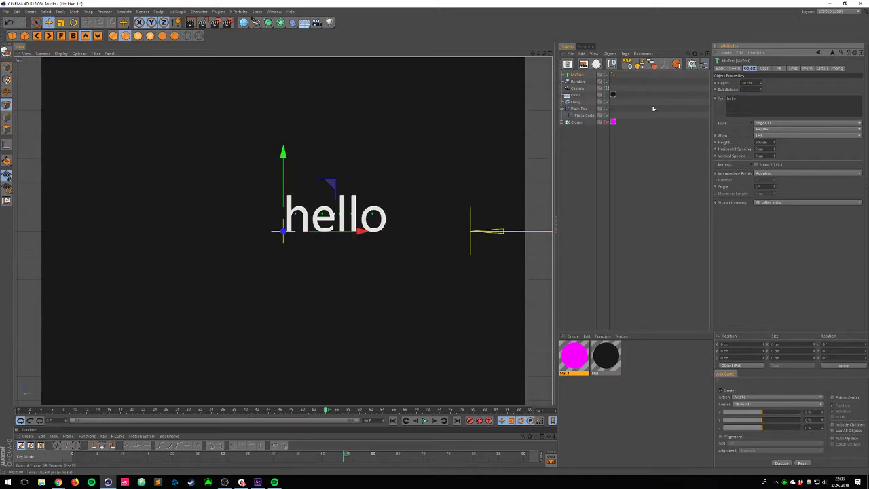
Step: Set the MoText's alignment to Middle and enlarge its height to about 395 cm
left_click(767, 136)
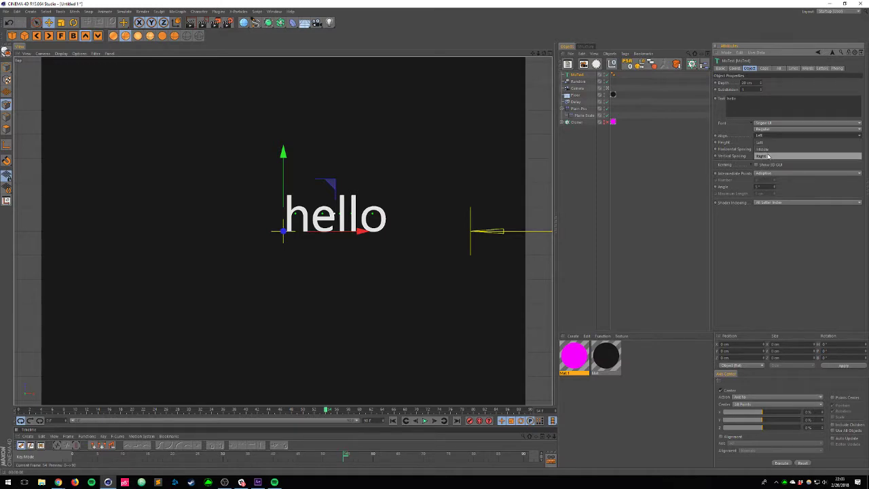
left_click(763, 148)
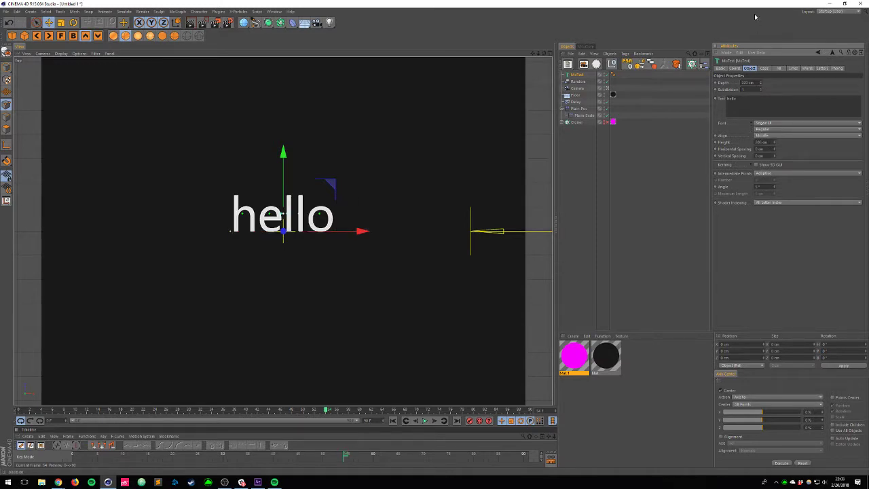
left_click_drag(774, 143, 750, 80)
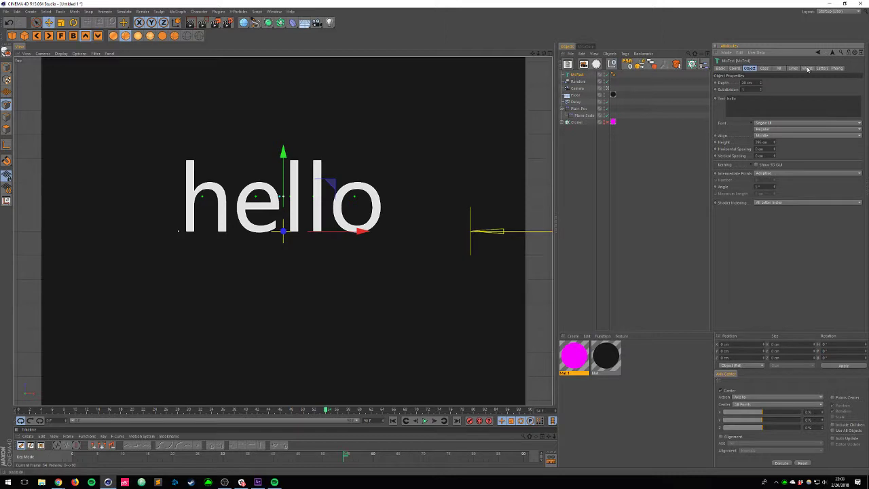
Step: Examine the MoText's effector settings for All, Lines, Words and Letters
left_click(782, 69)
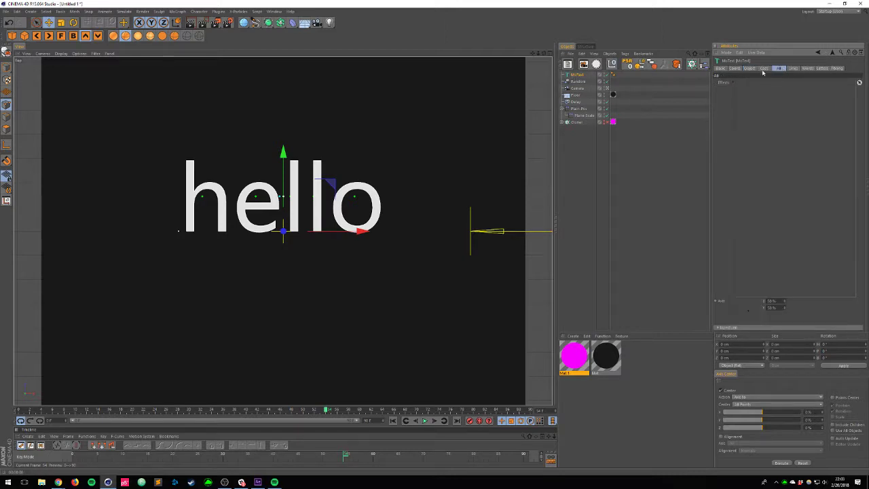
left_click(835, 68)
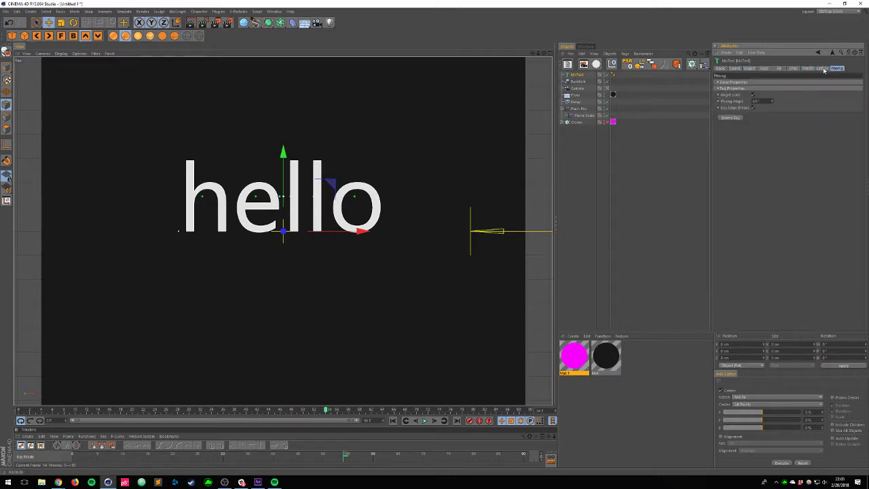
left_click(805, 69)
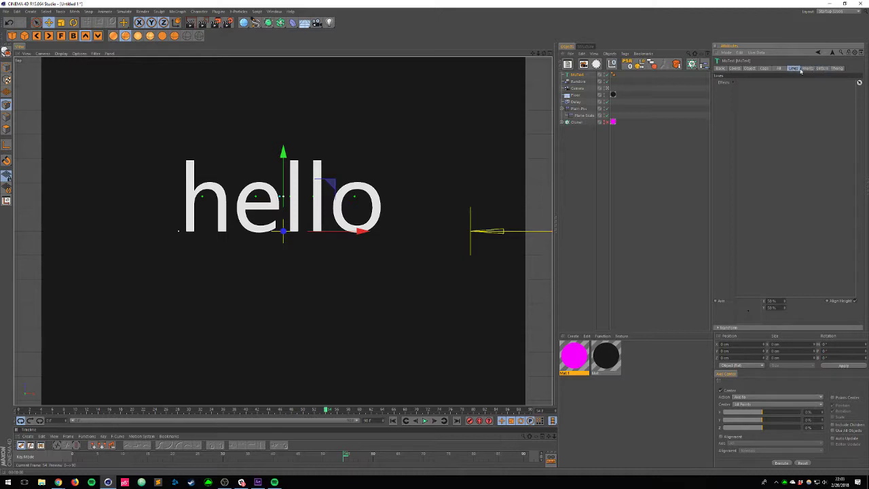
left_click(797, 72)
left_click_drag(809, 71, 822, 71)
left_click(822, 70)
Step: Try the Random effector on the MoText as a whole and undo the assignment
left_click(778, 68)
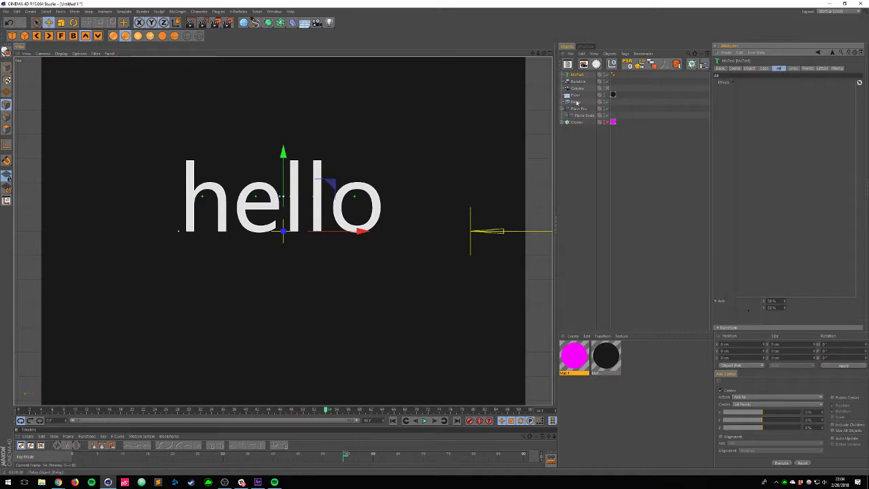
left_click_drag(576, 81, 776, 107)
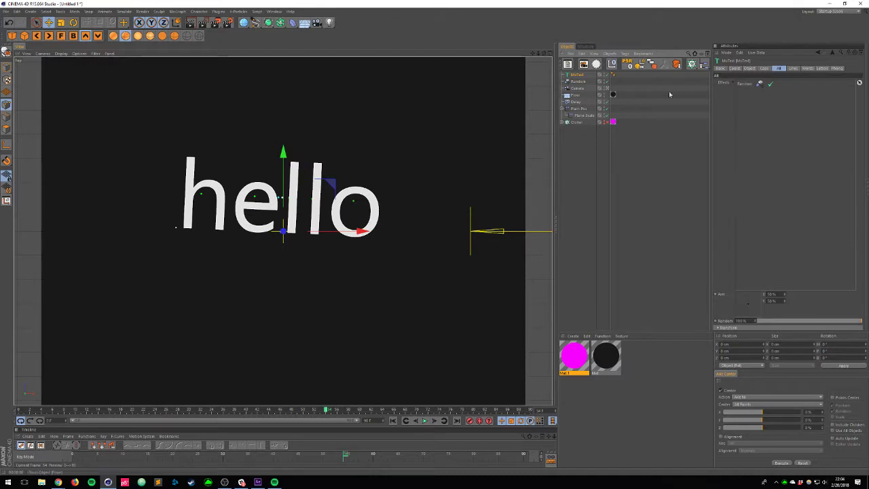
key("ctrl+z")
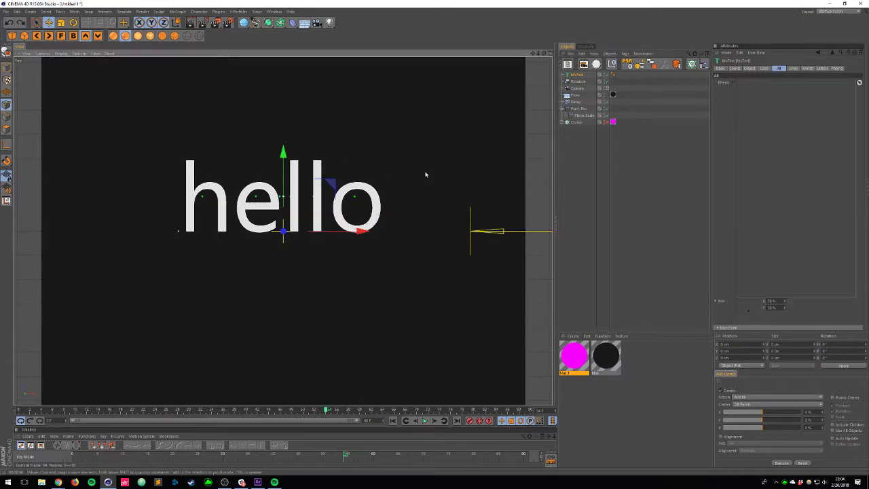
Step: Assign the Random, Plain Pos, Plain Scale and Delay effectors to the MoText's individual letters
left_click(820, 68)
left_click_drag(577, 76, 555, 77)
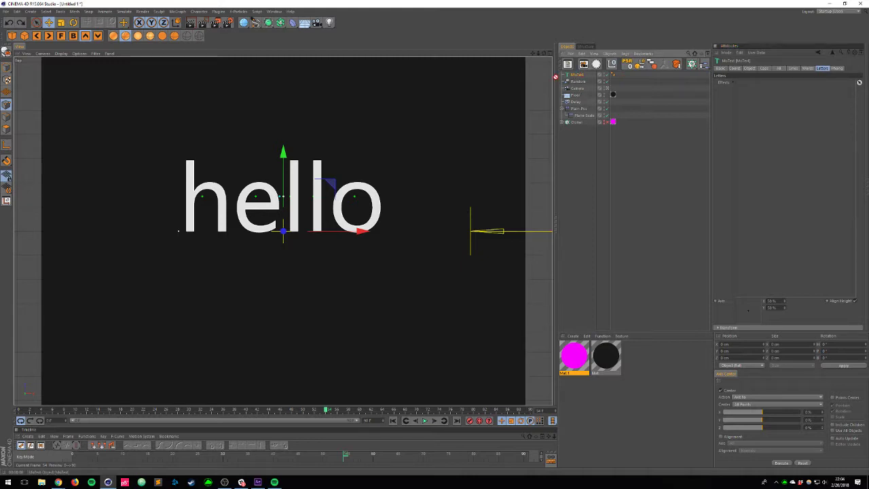
left_click_drag(789, 105, 787, 104)
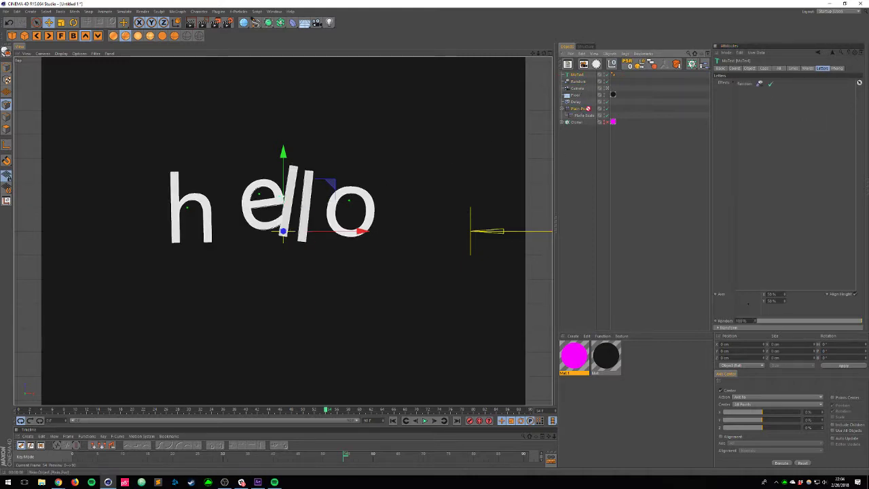
left_click_drag(748, 97, 748, 95)
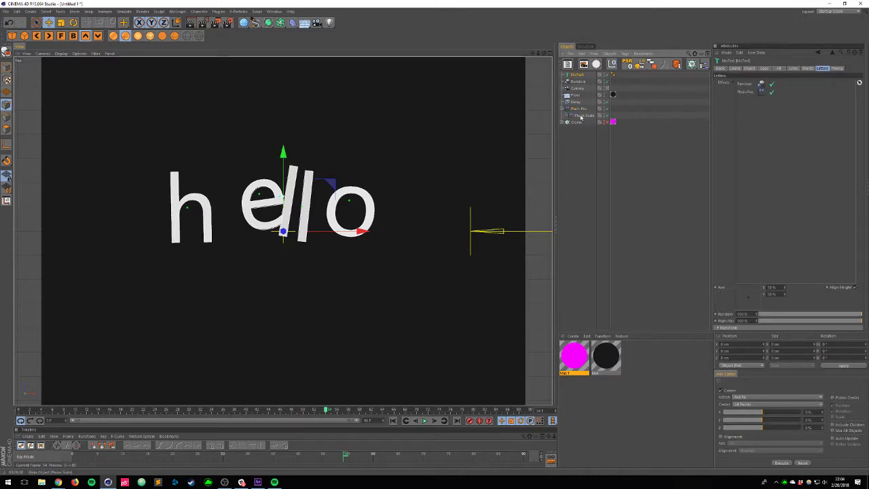
left_click_drag(581, 118, 751, 102)
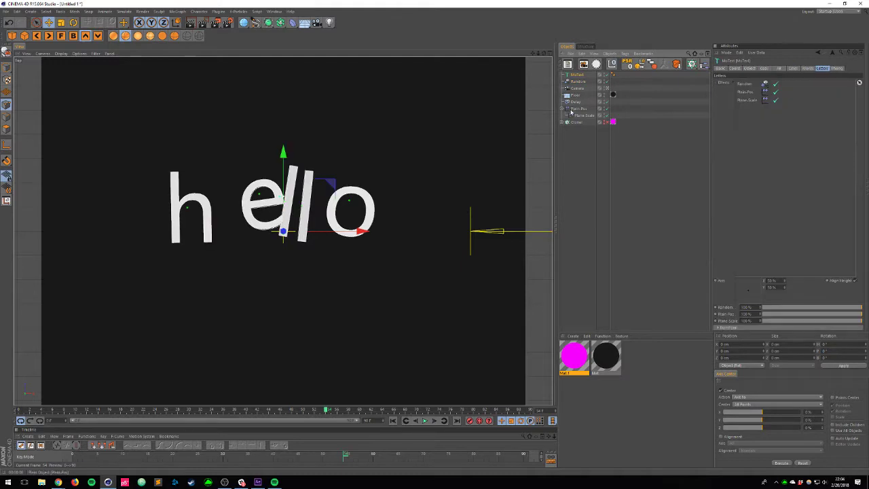
left_click_drag(809, 131, 808, 132)
Step: Play the animation from the first frame and apply the magenta material to the MoText
left_click(393, 421)
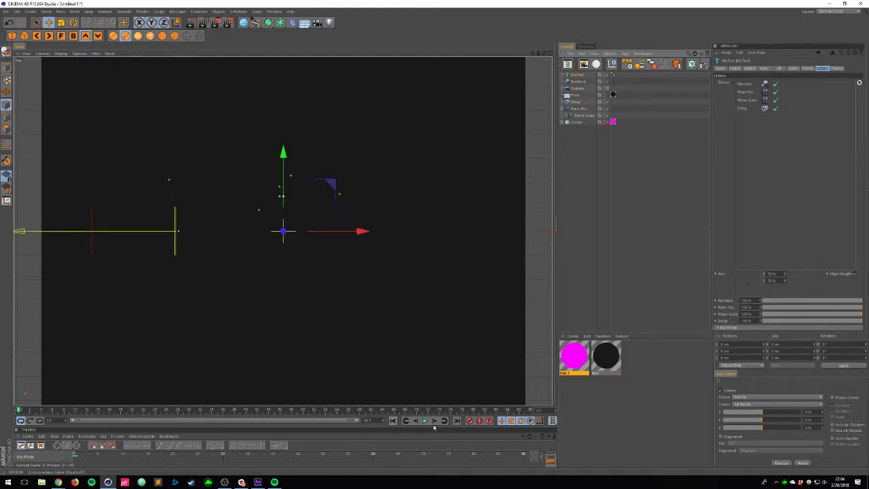
left_click(425, 421)
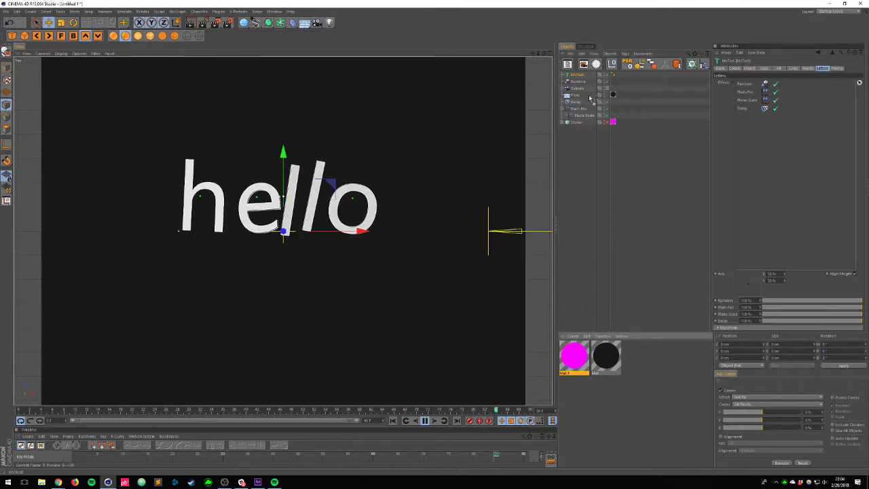
left_click_drag(581, 73, 581, 75)
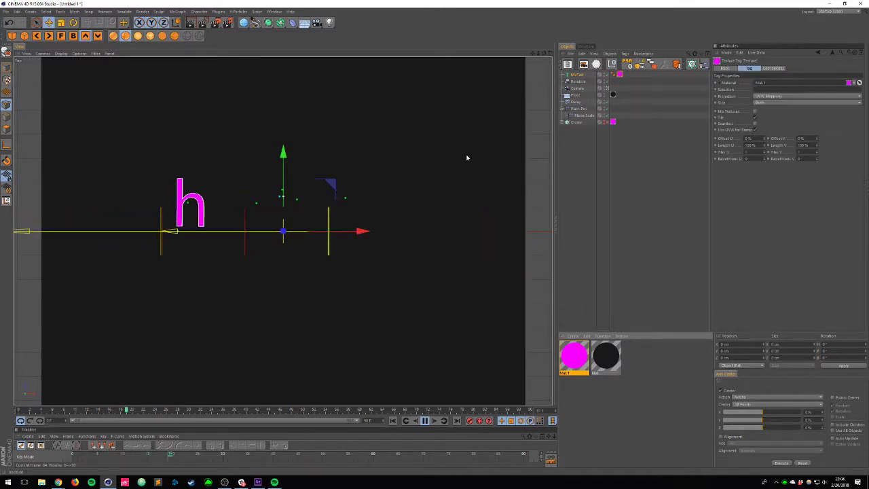
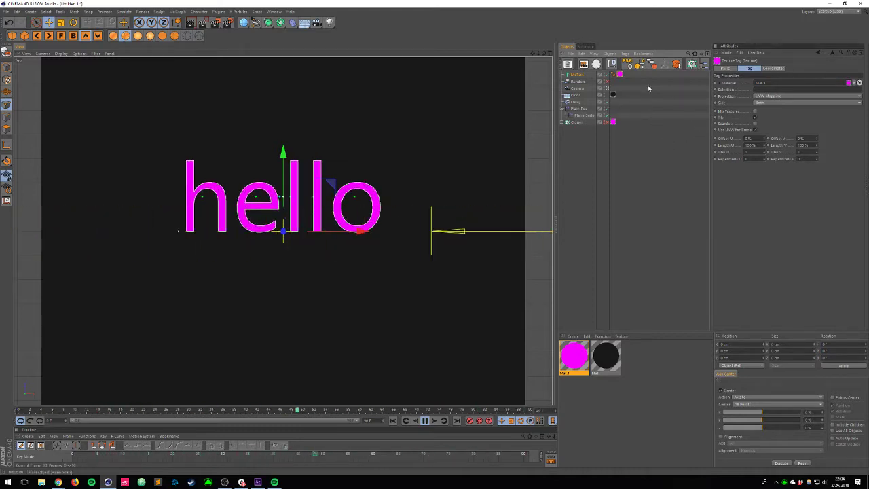
Step: Stop the playback and create a new empty project
left_click(578, 74)
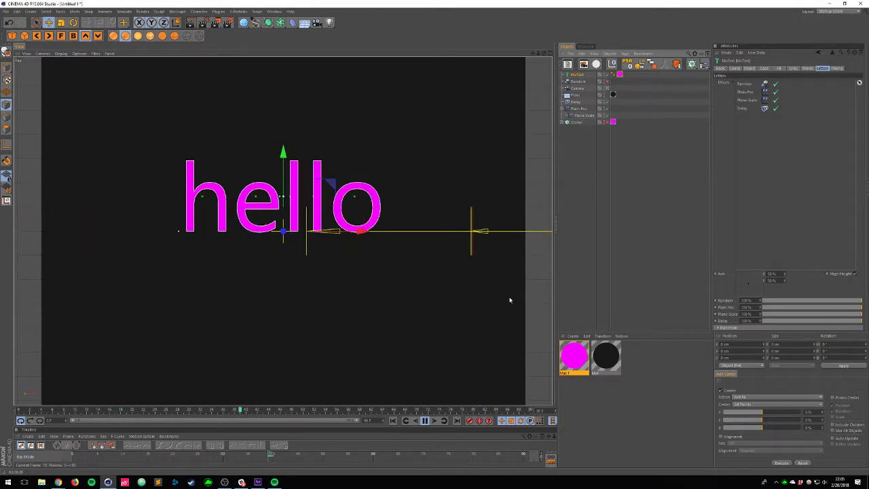
key("9")
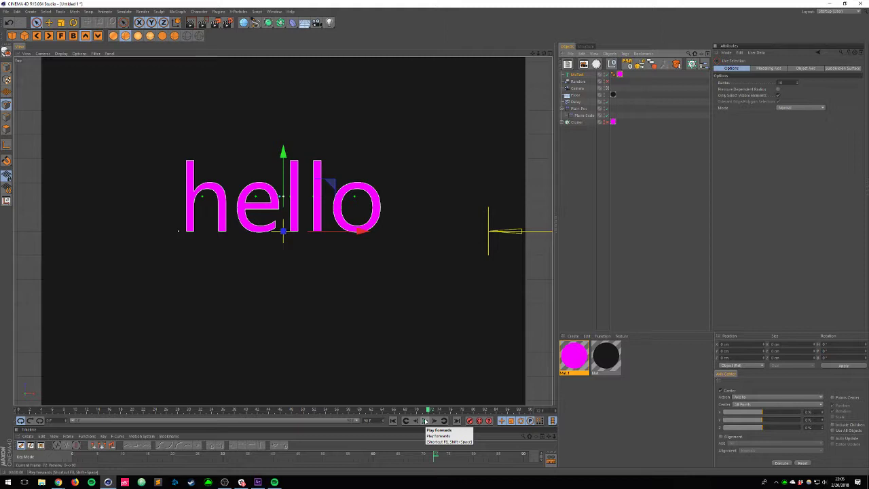
key("ctrl+n")
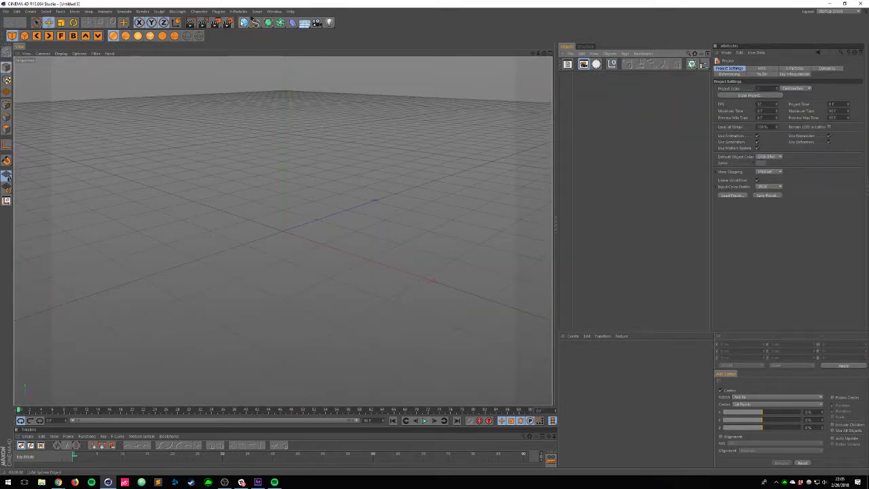
left_click_drag(244, 22, 382, 42)
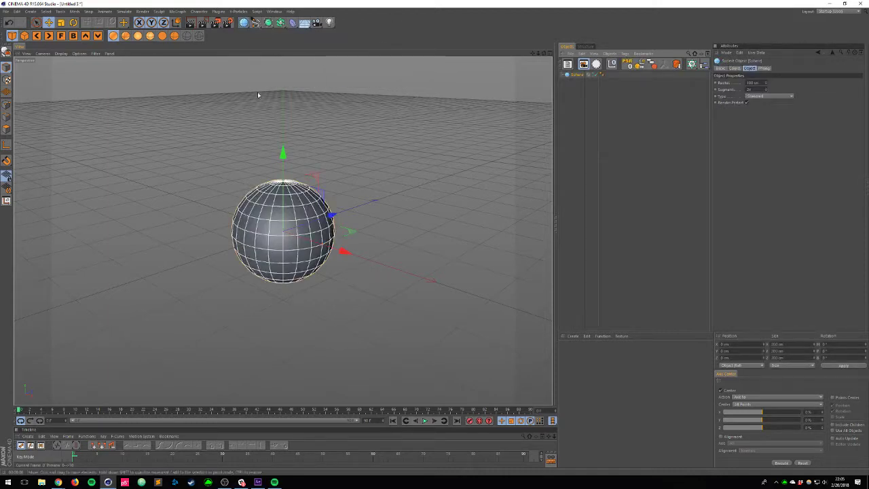
key("t")
mouse_move(180, 168)
left_mouse_down()
mouse_move(239, 173)
mouse_move(187, 167)
left_mouse_up()
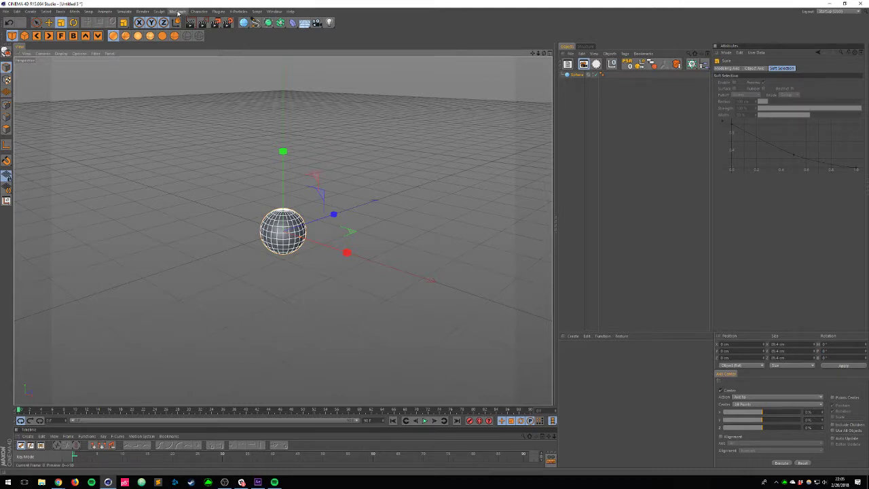
left_click(178, 12)
left_click(178, 13)
key("Delete")
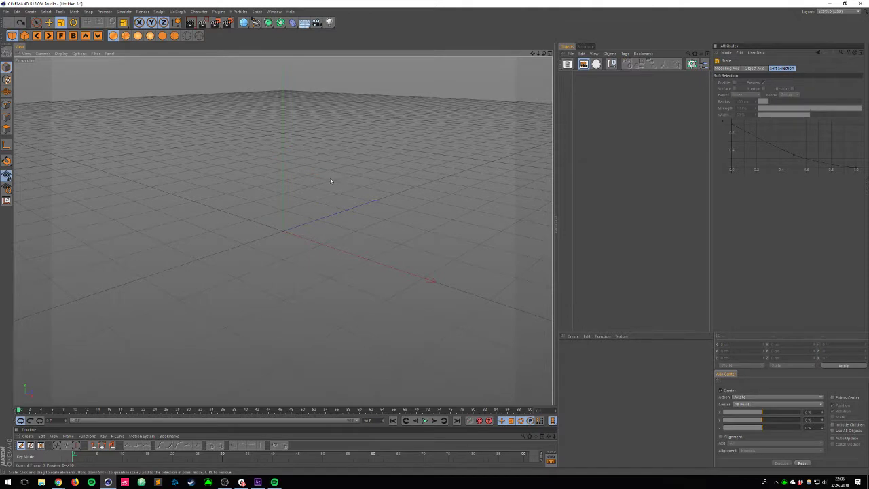
Step: Examine the Tools & Modes, Snap, Select and Projects entries of the radial quick-access menu
key("v")
key("v")
mouse_move(391, 84)
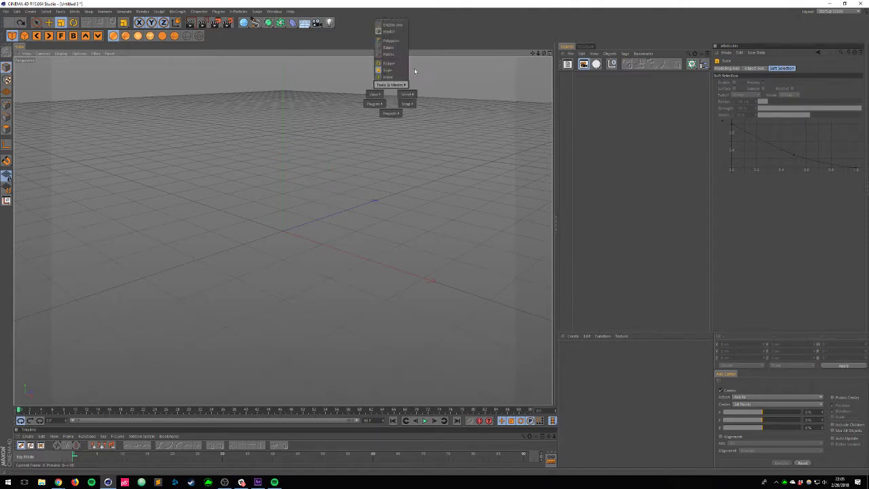
key("v")
mouse_move(260, 237)
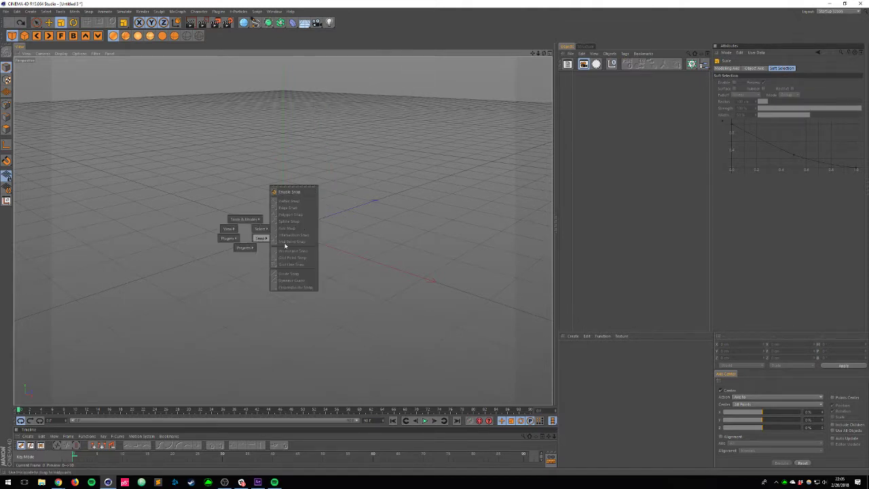
left_click(370, 121)
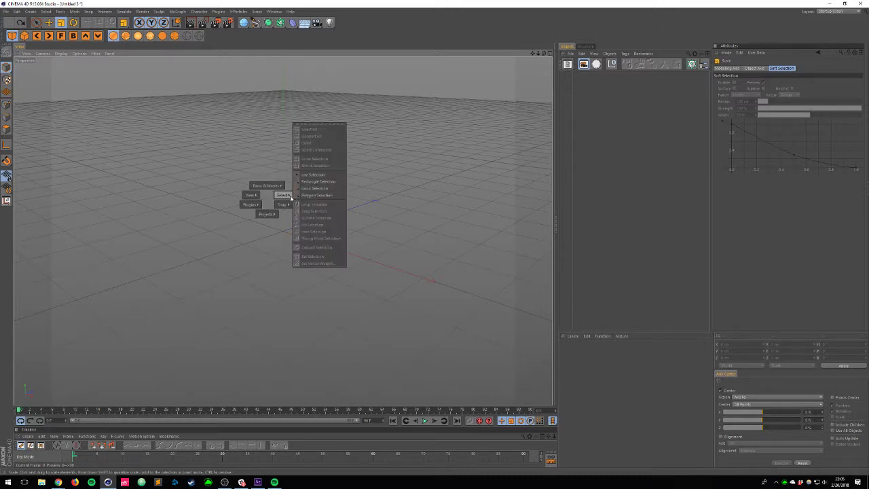
mouse_move(246, 187)
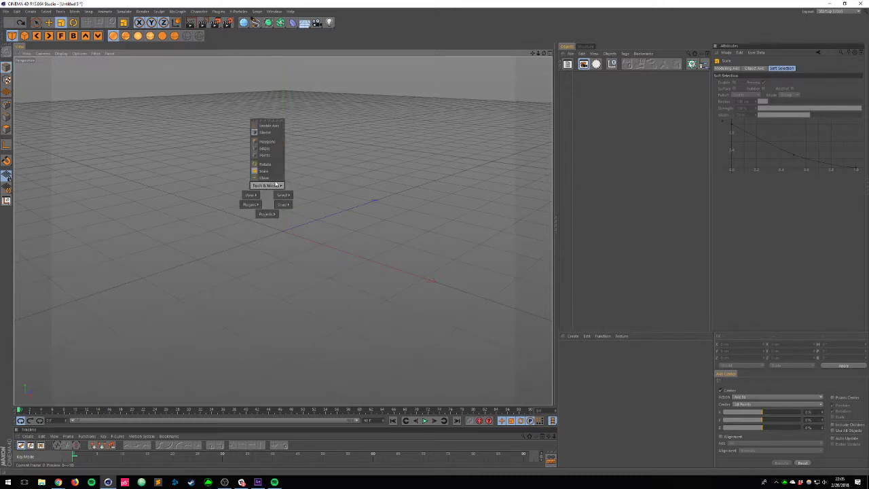
mouse_move(271, 215)
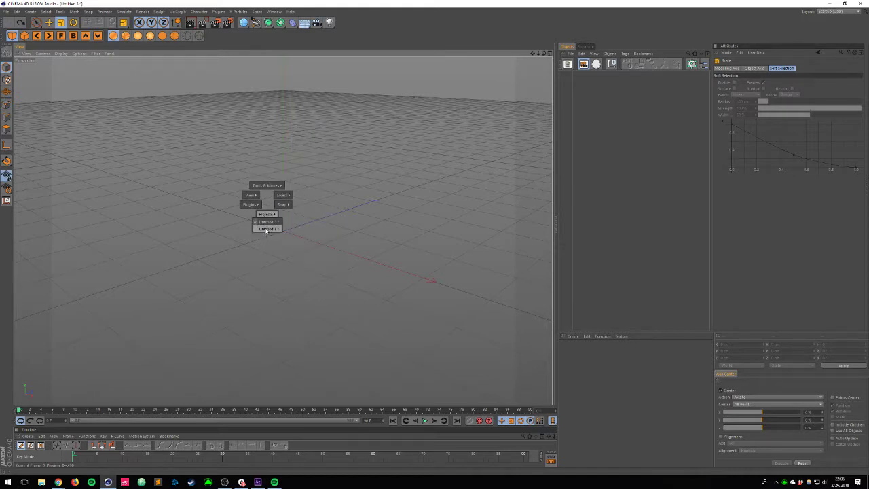
Step: Switch back to the Untitled 1 project and copy its Cloner with the magenta material into the new empty project
left_click(266, 229)
key("v")
left_click(265, 245)
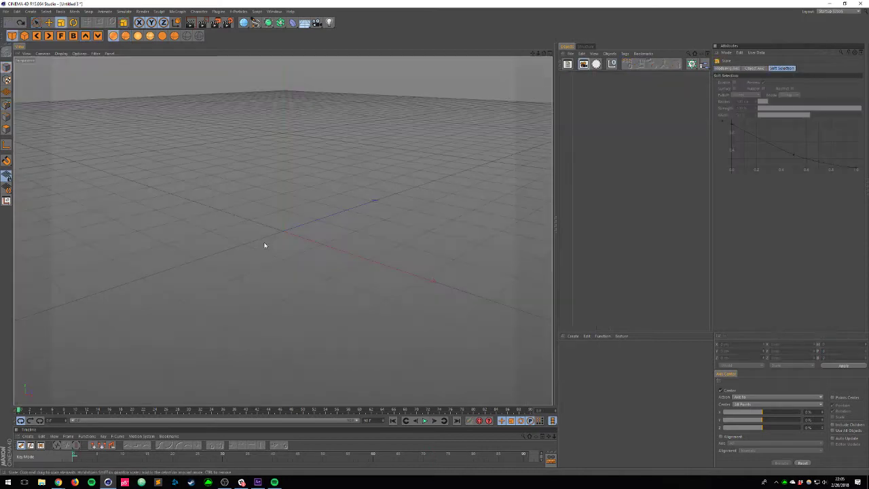
key("v")
left_click(258, 264)
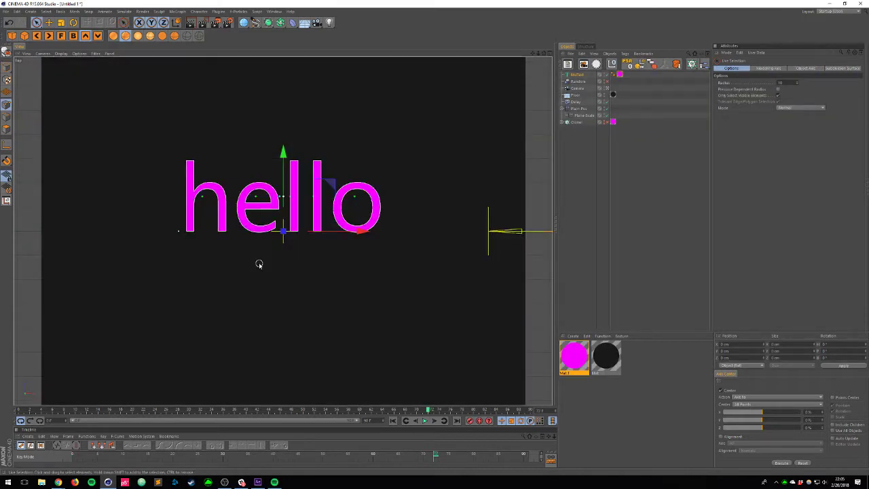
left_click(576, 122)
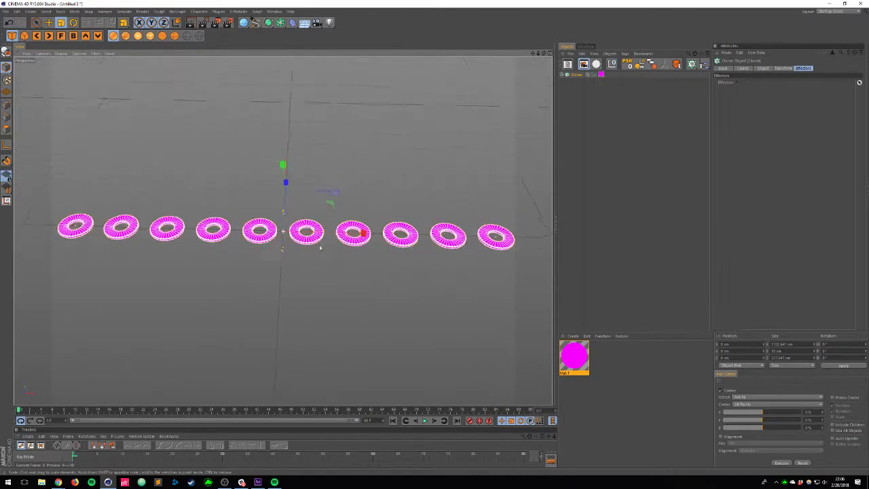
Step: Try a Shader effector on the Cloner's row of tubes
left_click_drag(321, 247, 327, 250, "alt")
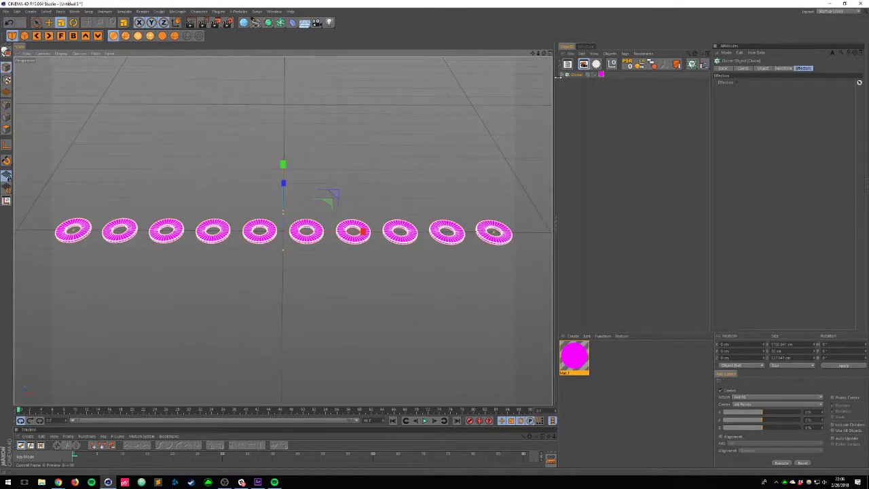
left_click(561, 74)
mouse_move(227, 196)
left_mouse_down("alt")
mouse_move(202, 166)
mouse_move(221, 204)
left_mouse_up("alt")
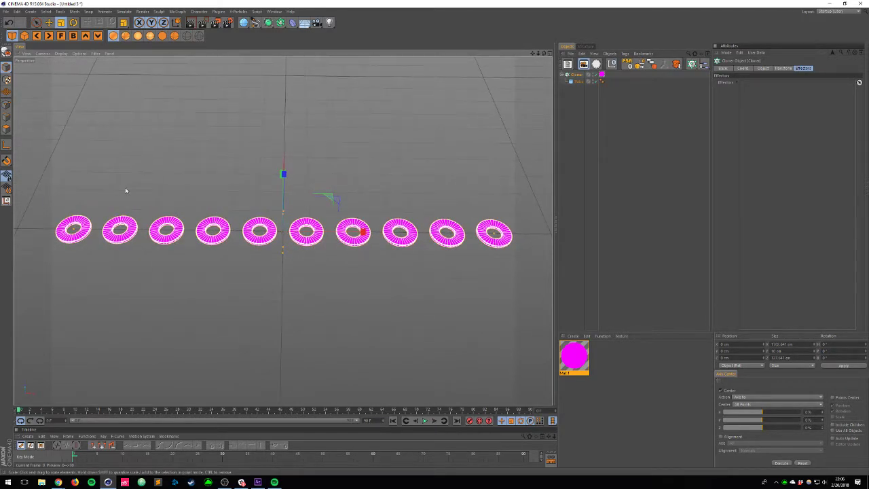
left_click_drag(125, 191, 155, 231, "alt")
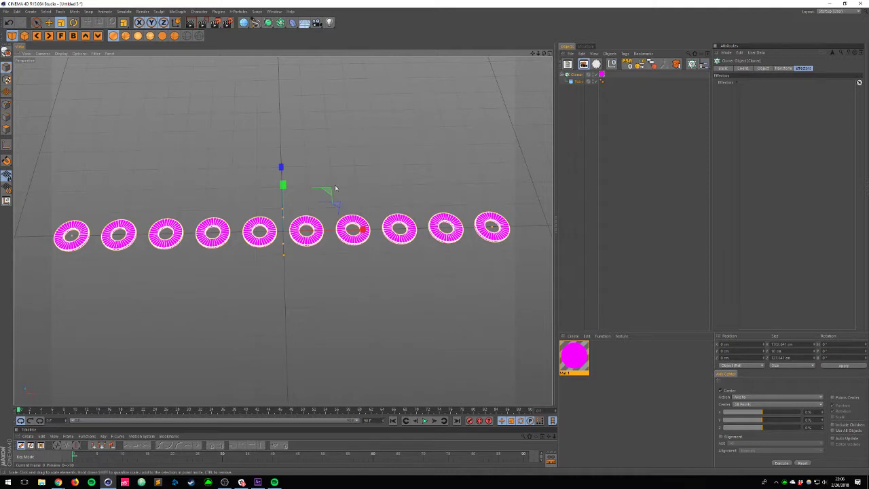
left_click_drag(335, 187, 333, 185, "alt")
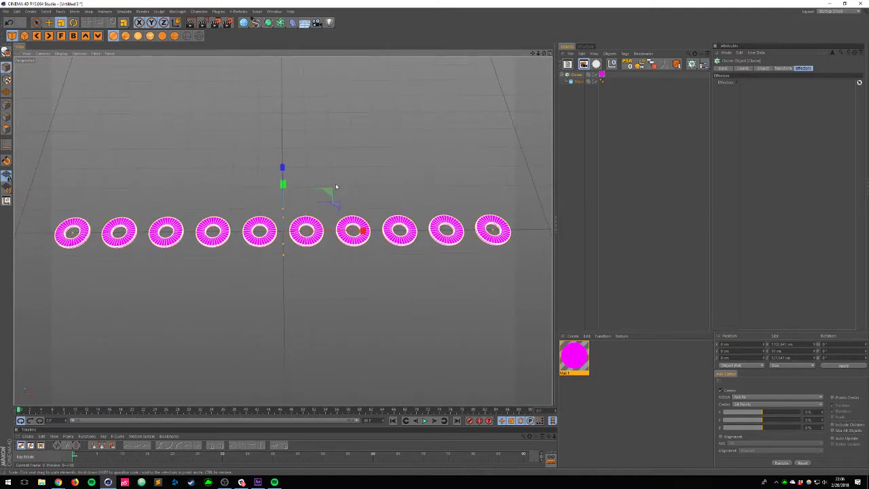
left_click(177, 12)
mouse_move(183, 23)
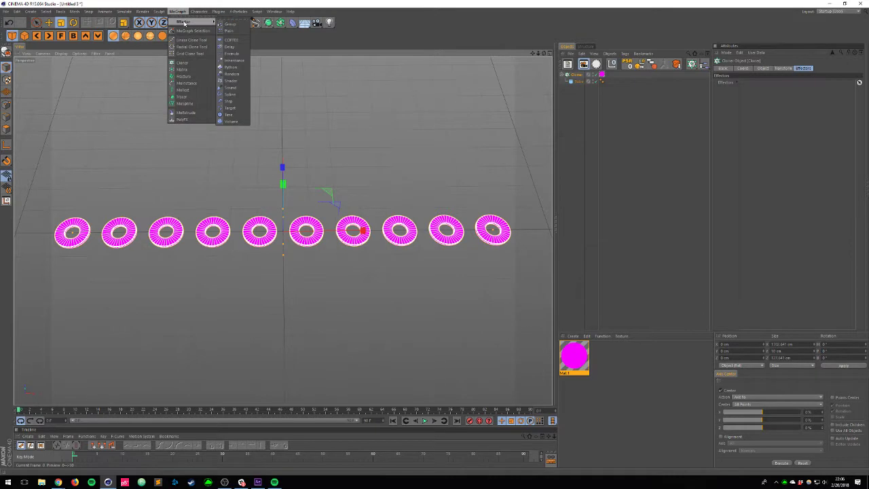
left_click(232, 82)
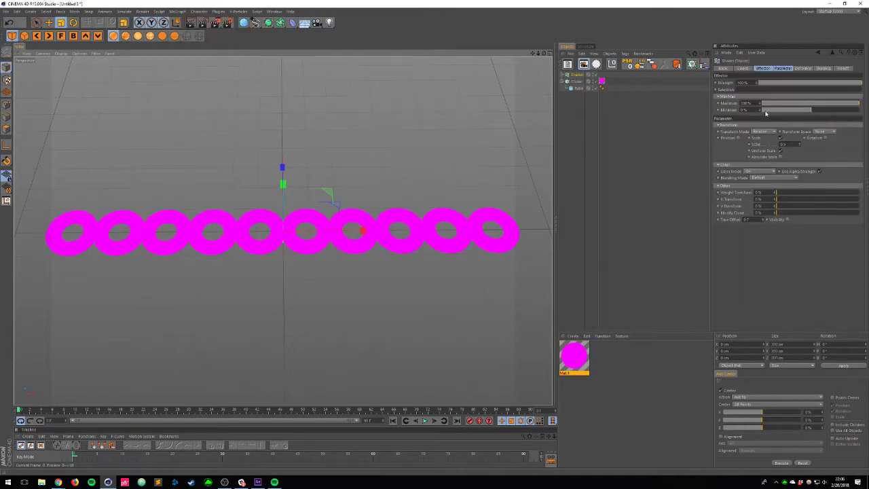
Step: Remove the magenta material from the Cloner and delete the Shader effector
left_click(601, 81)
key("Delete")
left_click(577, 76)
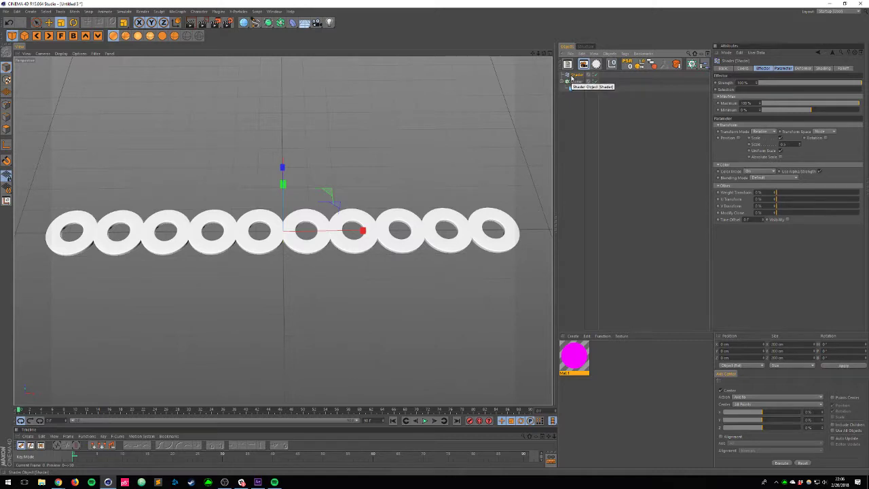
key("Delete")
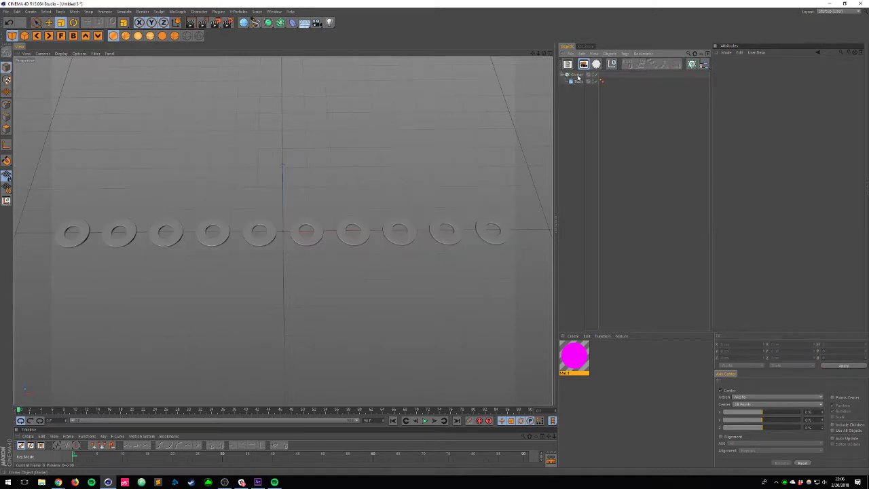
Step: Add a Plain effector to the Cloner
left_click(574, 75)
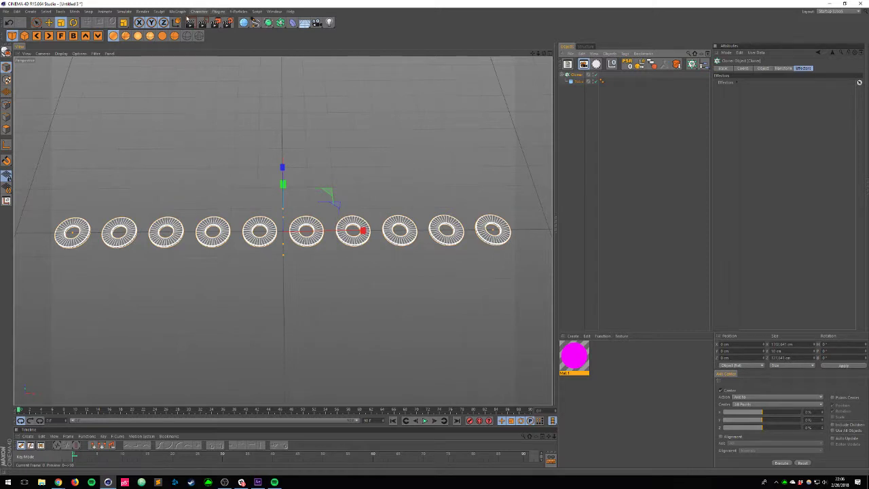
left_click(216, 11)
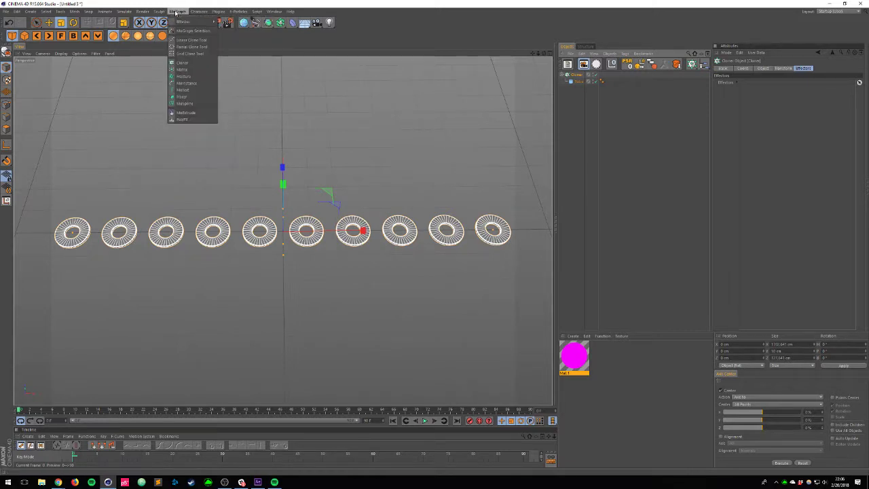
mouse_move(158, 12)
mouse_move(218, 12)
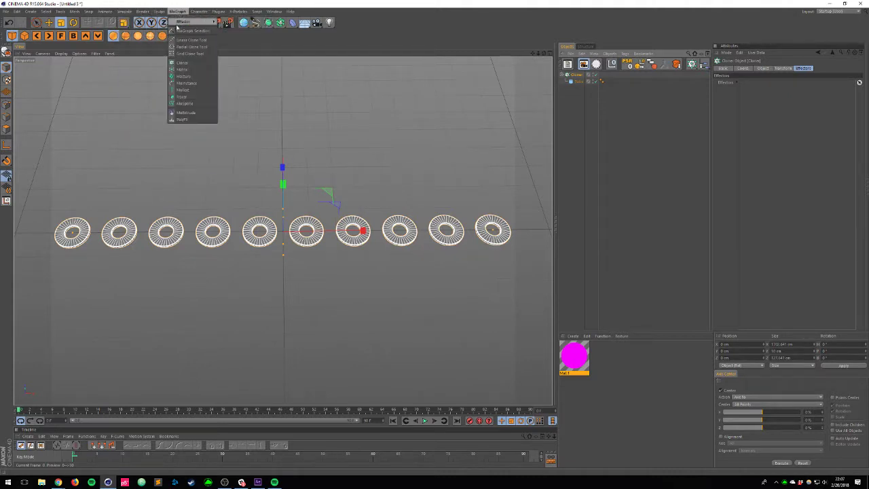
mouse_move(197, 22)
left_click(230, 32)
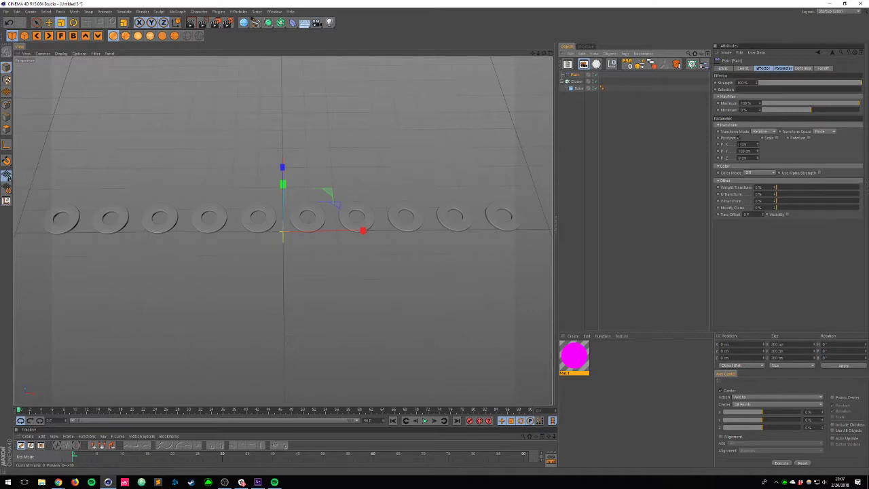
Step: Zero the Plain effector's X and Y position offsets and move the clones along Z only
left_click_drag(753, 150, 621, 124)
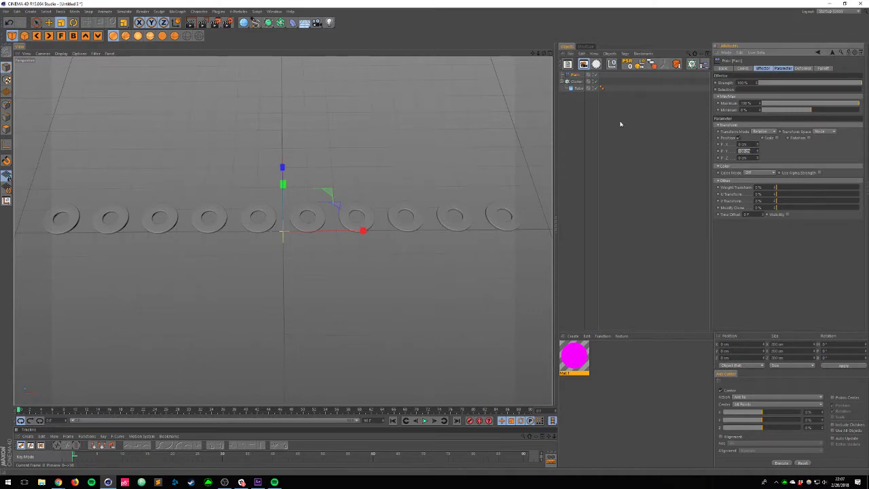
type("0")
key("shift+Tab")
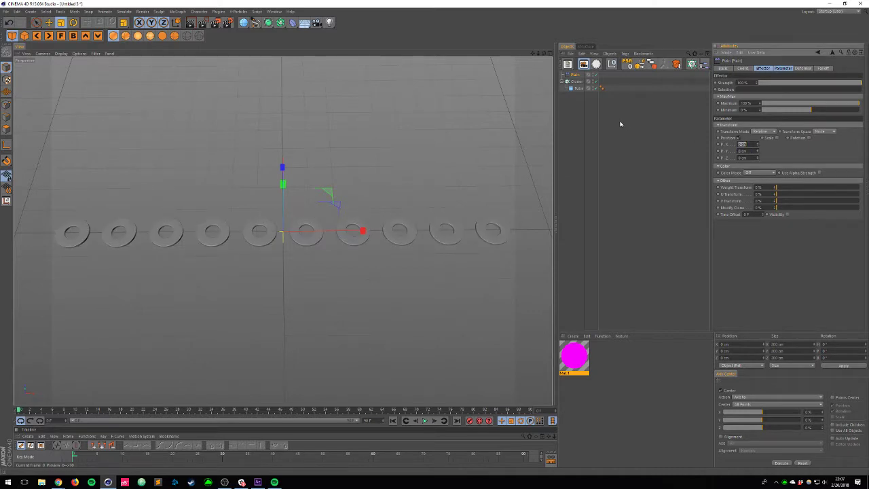
type("0")
key("Tab")
key("Tab")
Step: Give the Plain effector a Linear falloff oriented along the X axis and widen it across most of the tube row
left_click(824, 69)
left_click(739, 83)
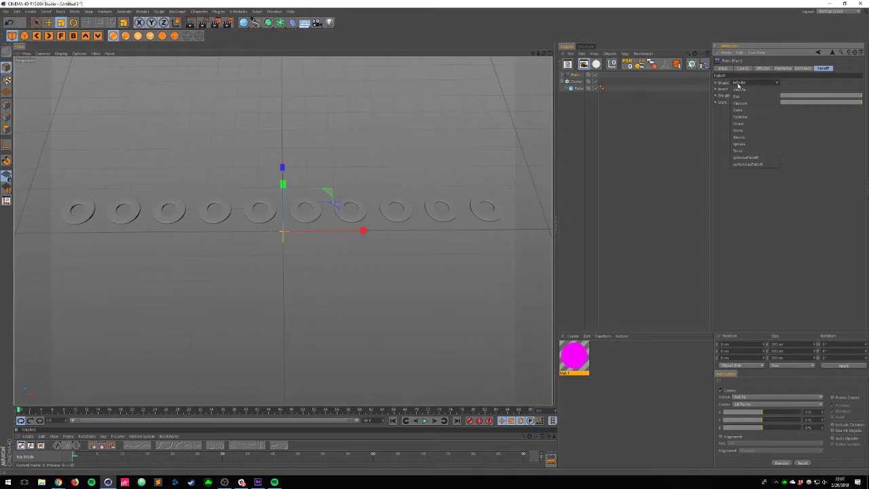
left_click(747, 123)
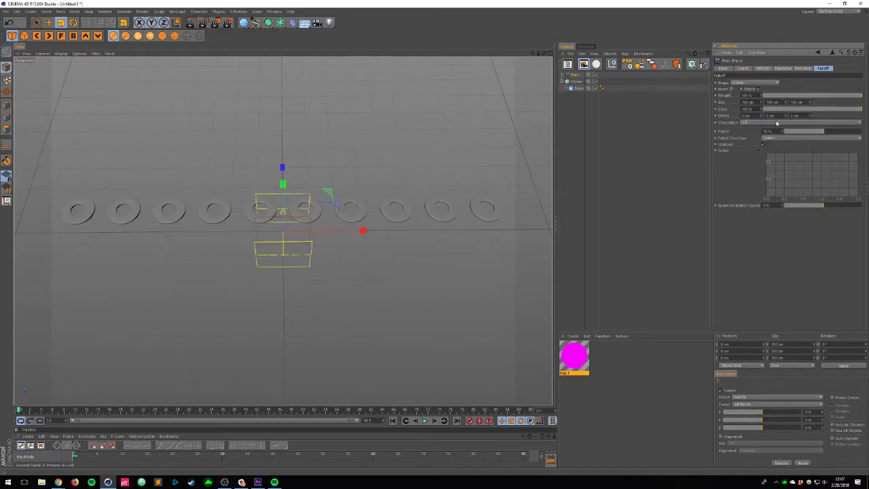
left_click(777, 123)
left_click(753, 135)
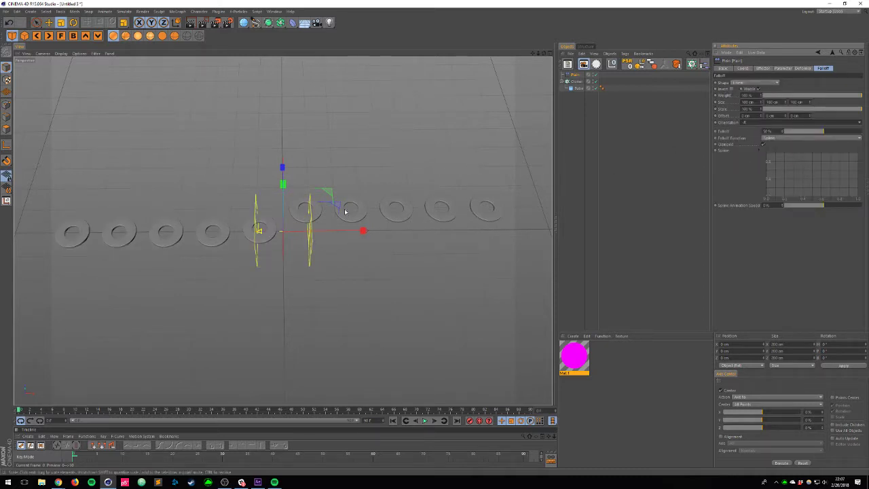
key("e")
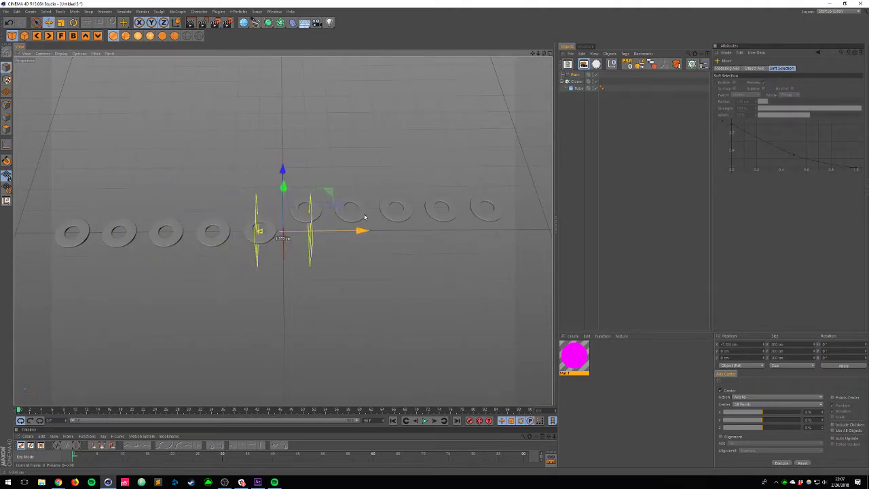
left_click_drag(310, 231, 431, 233)
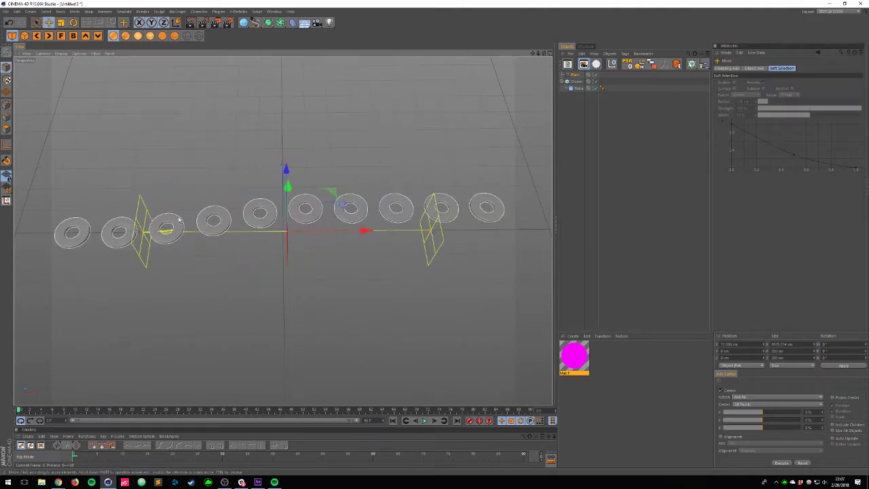
Step: Review the Plain effector's coordinate, effector and parameter settings
left_click(575, 74)
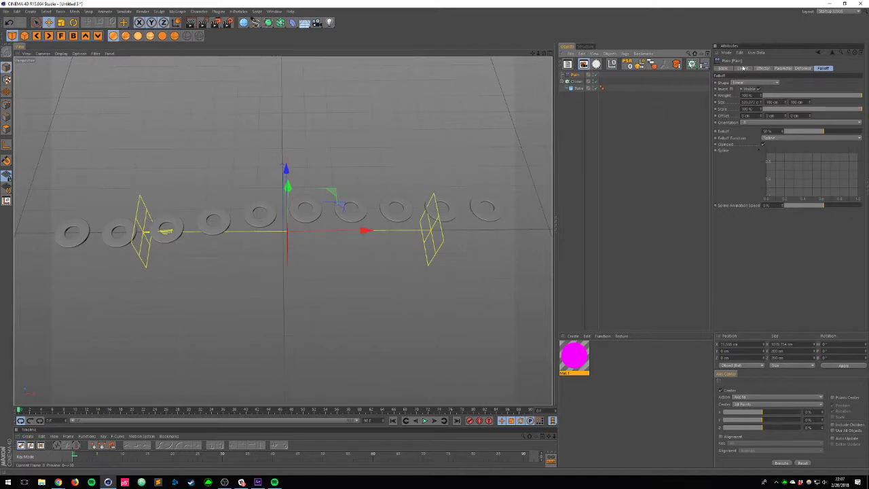
left_click(743, 69)
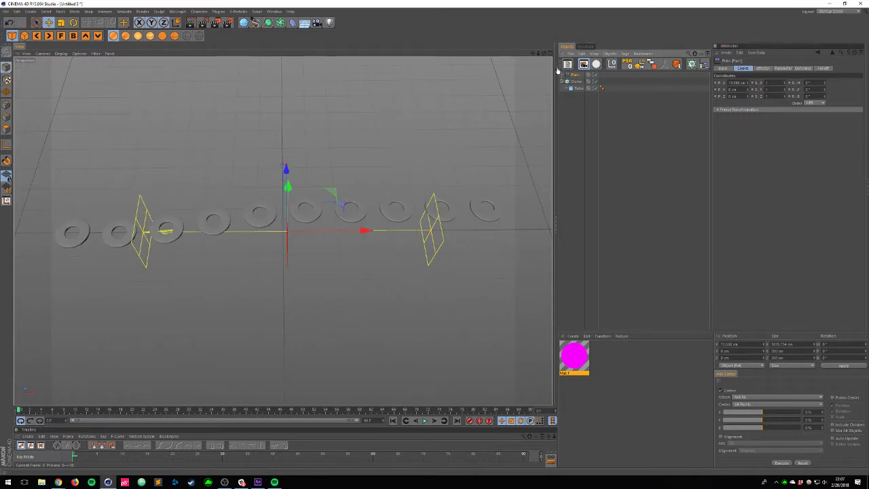
mouse_move(20, 412)
left_mouse_down()
mouse_move(305, 414)
mouse_move(20, 413)
left_mouse_up()
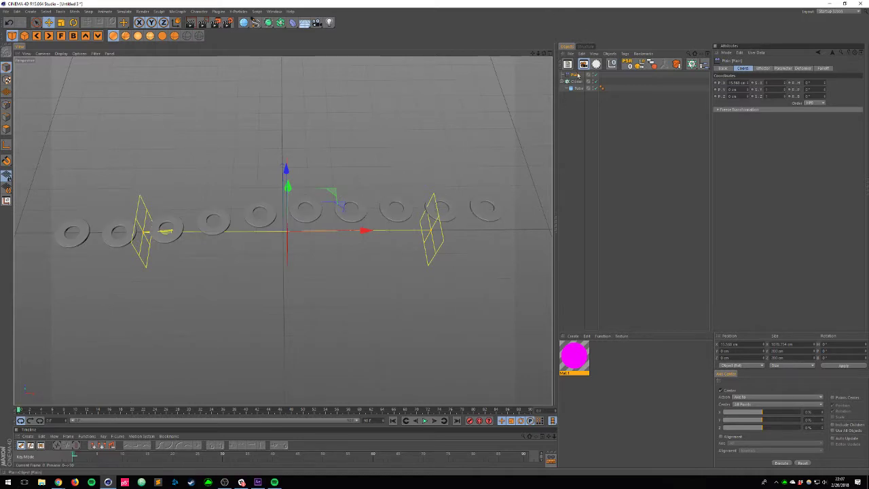
left_click(760, 68)
left_click(779, 68)
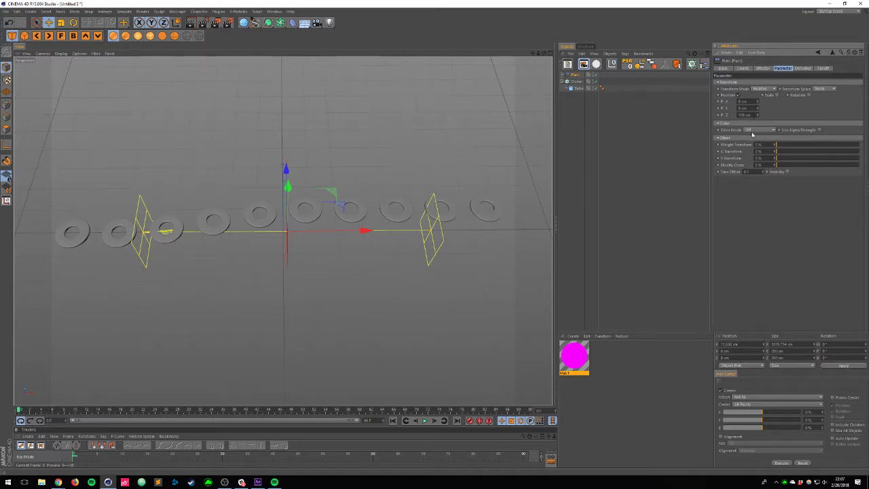
left_click(177, 12)
mouse_move(193, 22)
left_click(234, 74)
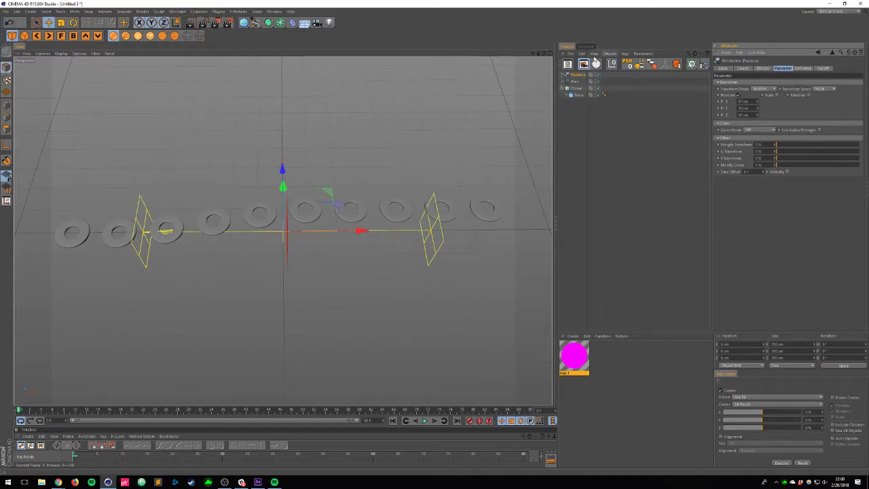
key("ctrl+z")
Step: Set the Plain effector's Color Mode to On
left_click(759, 130)
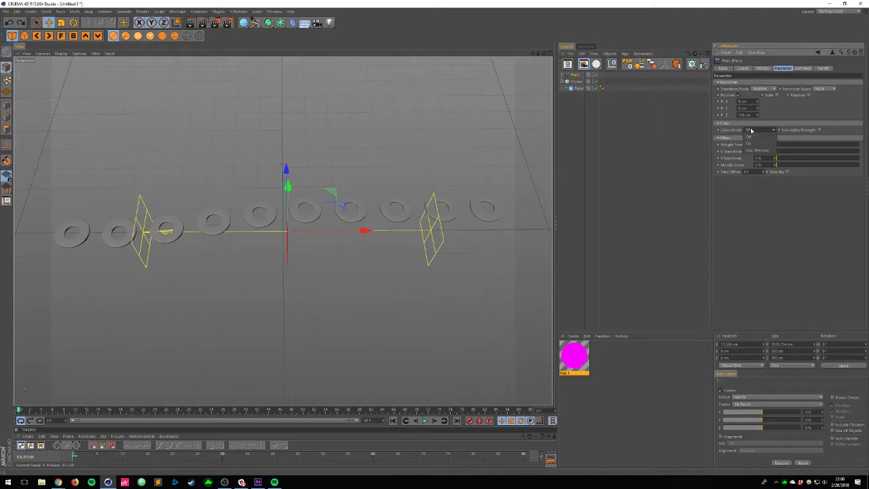
left_click(758, 145)
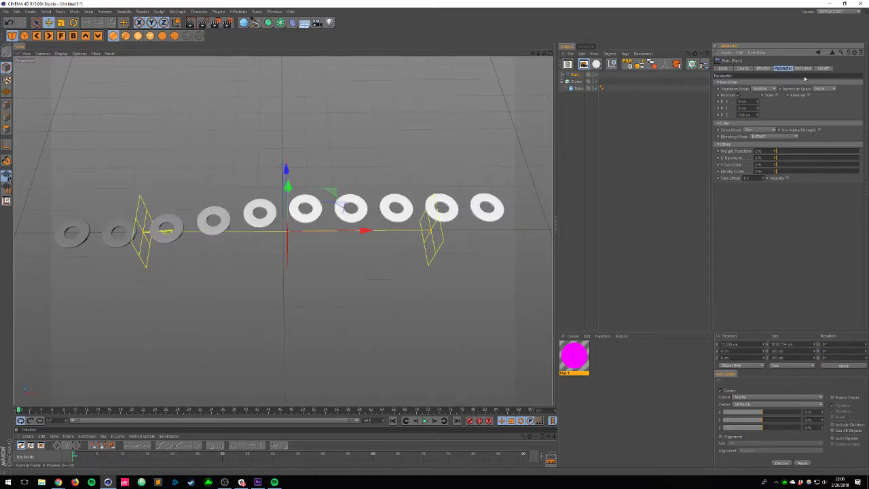
Step: Try the Infinite falloff shape on the Plain effector and undo it
left_click(822, 68)
left_click(747, 82)
left_click(744, 85)
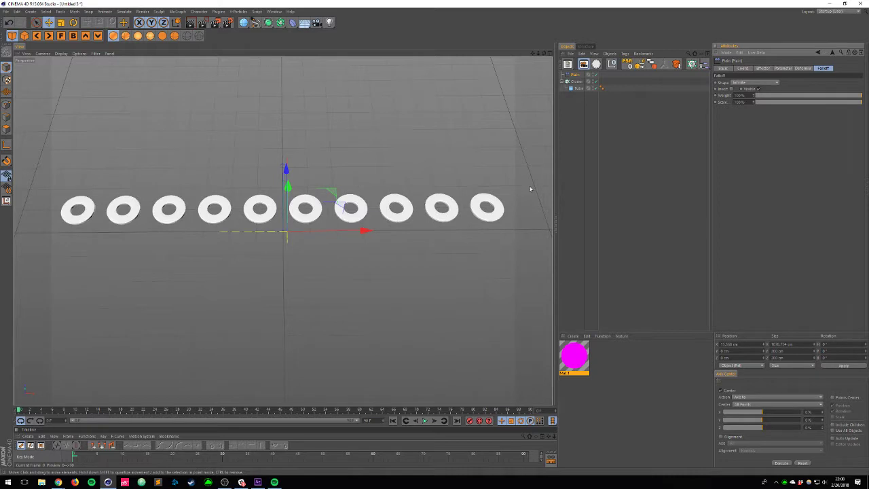
key("ctrl+z")
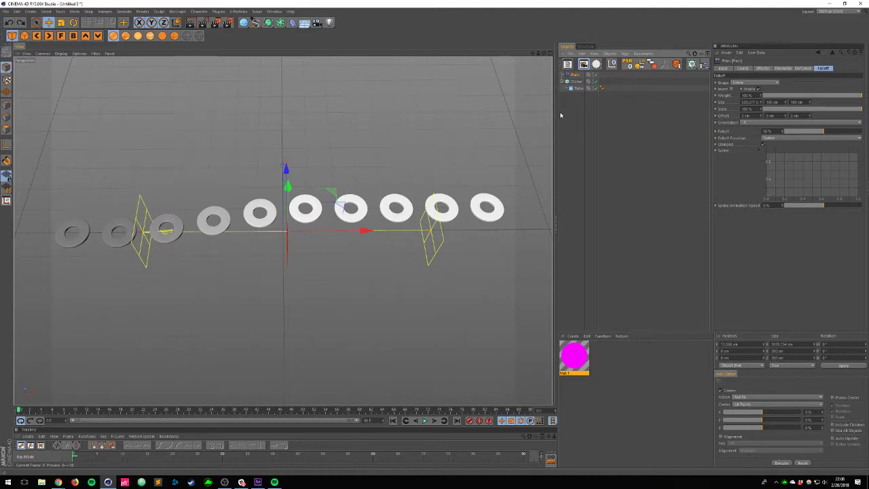
Step: Try the magenta material on the Cloner and remove its texture tag
left_click(575, 365)
left_click_drag(575, 364, 580, 81)
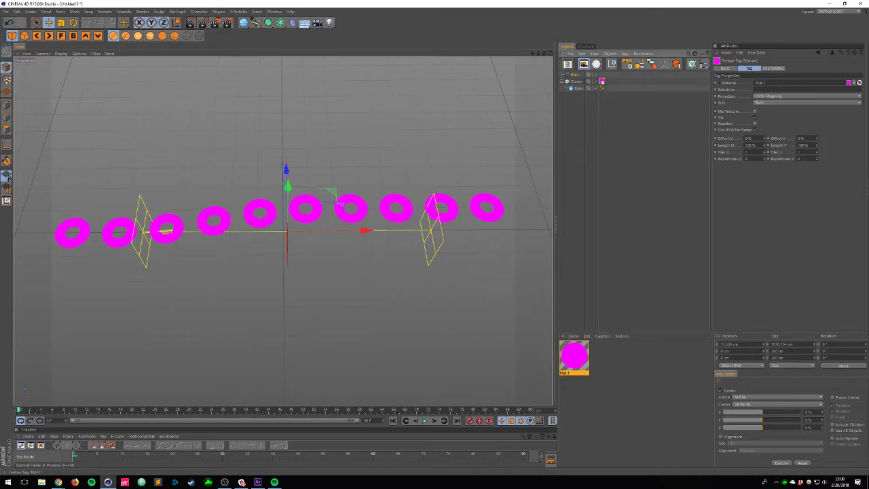
key("Delete")
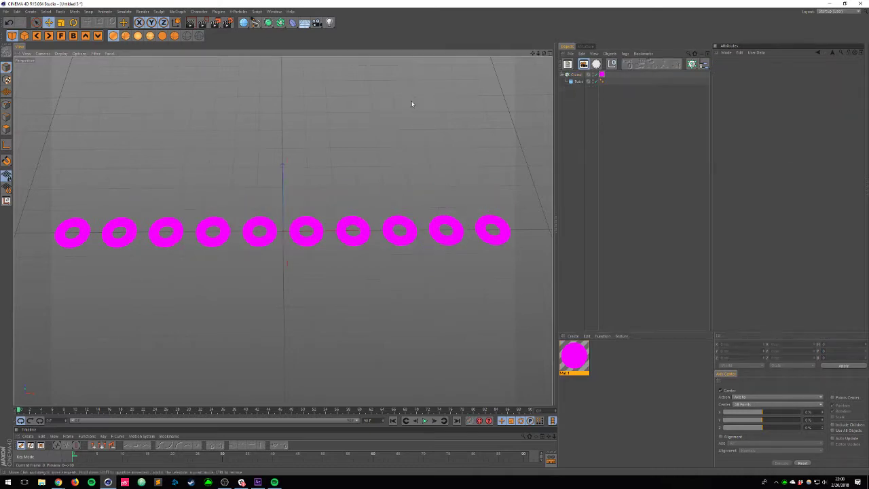
key("ctrl+z")
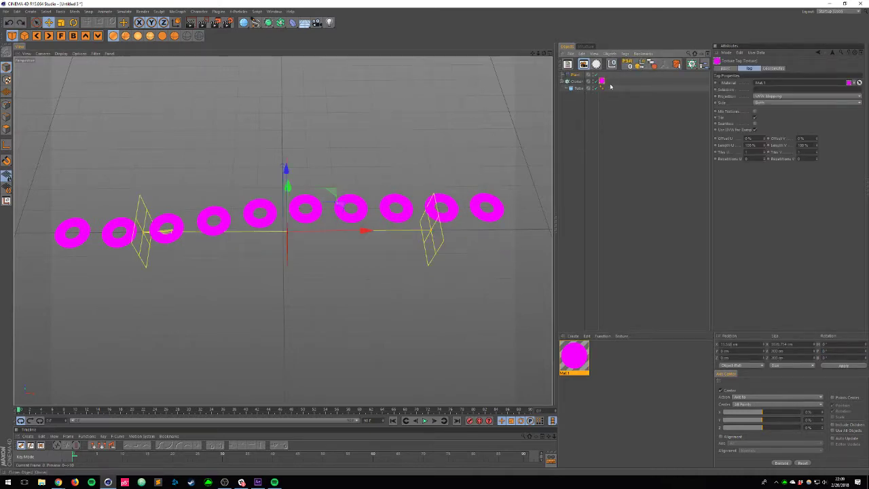
key("Delete")
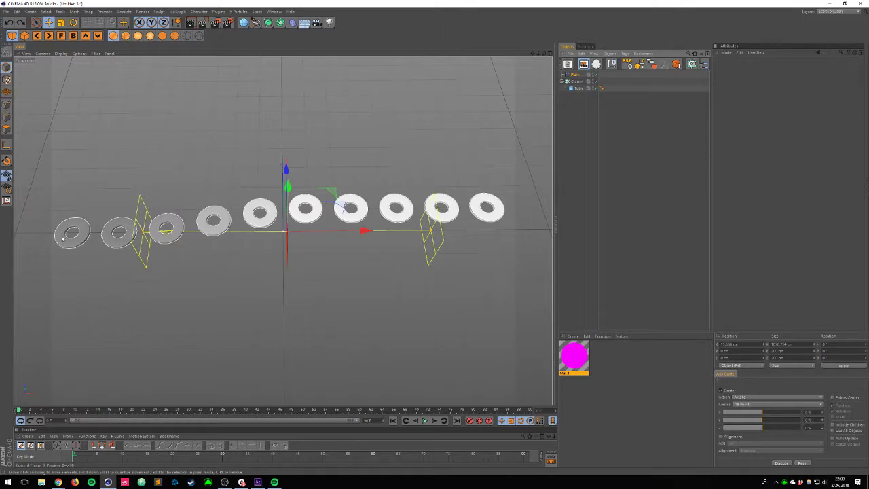
Step: Enable the Transparency channel of the magenta material and compare its settings with those of the Alpha channel
key("v")
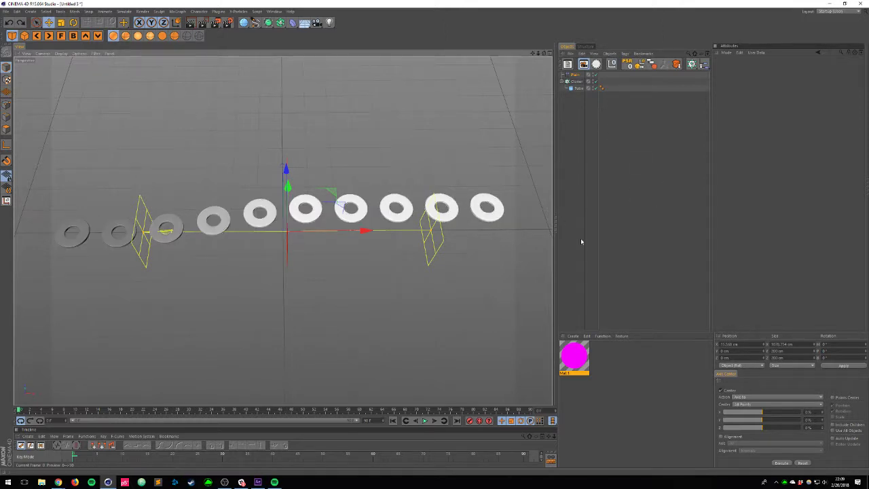
double_click(575, 375)
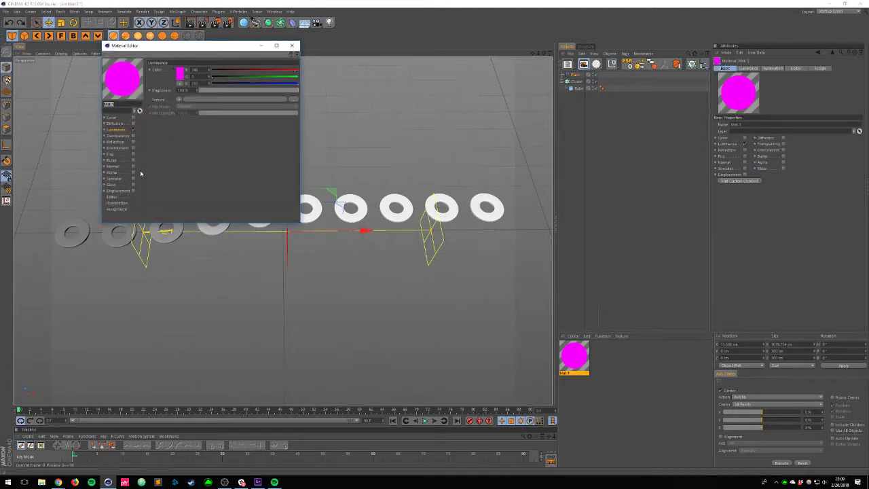
left_click(133, 173)
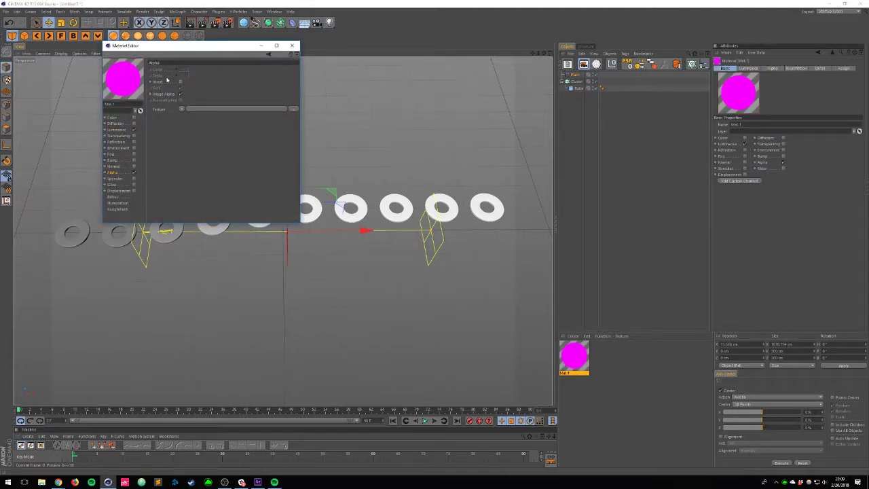
left_click(133, 173)
left_click(134, 135)
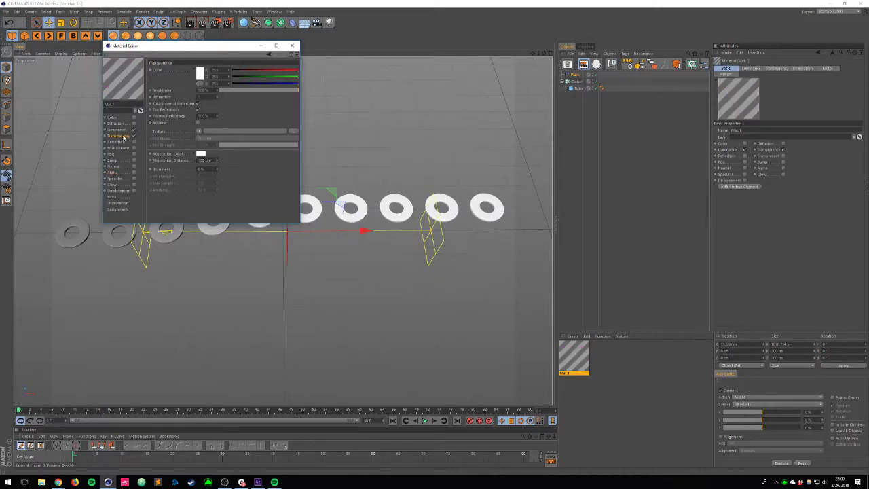
left_click(118, 173)
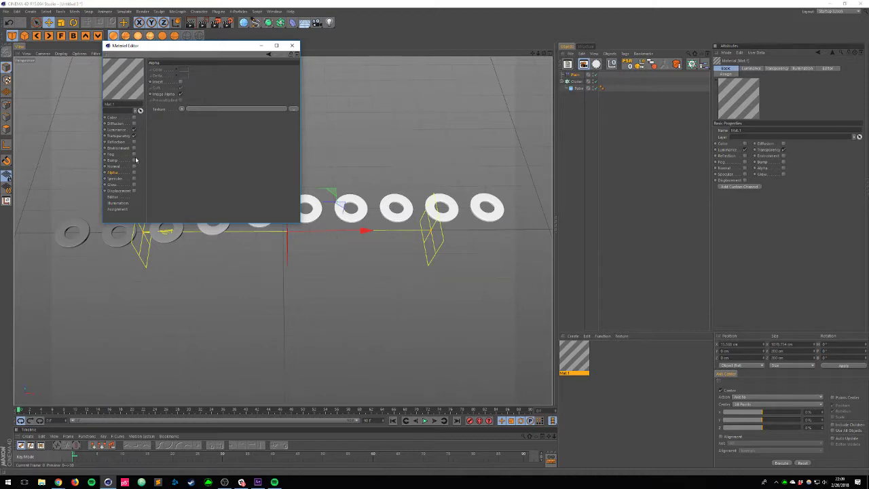
left_click(119, 136)
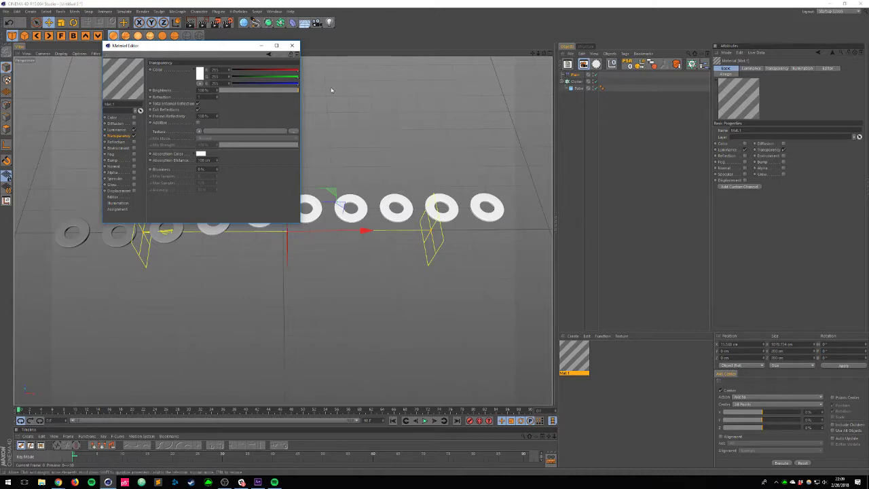
Step: Add a sphere and a new default material to a new empty project
left_click_drag(203, 52, 172, 173)
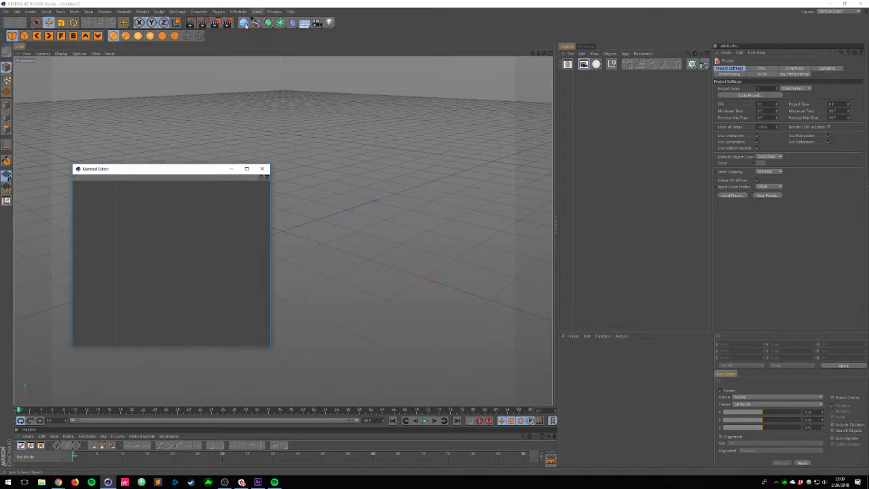
left_click(244, 22)
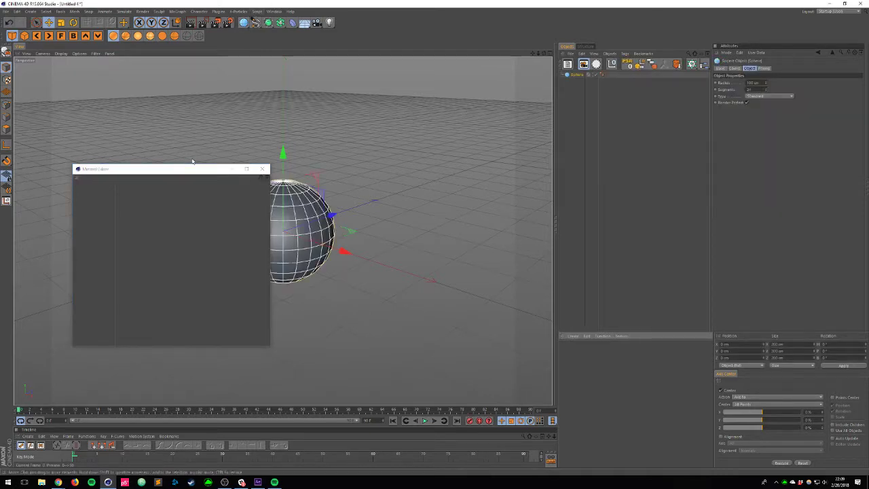
double_click(615, 358)
Step: Set the new material's color to yellow (RGB 255, 204, 0) and apply it to the sphere
left_click_drag(171, 169, 638, 109)
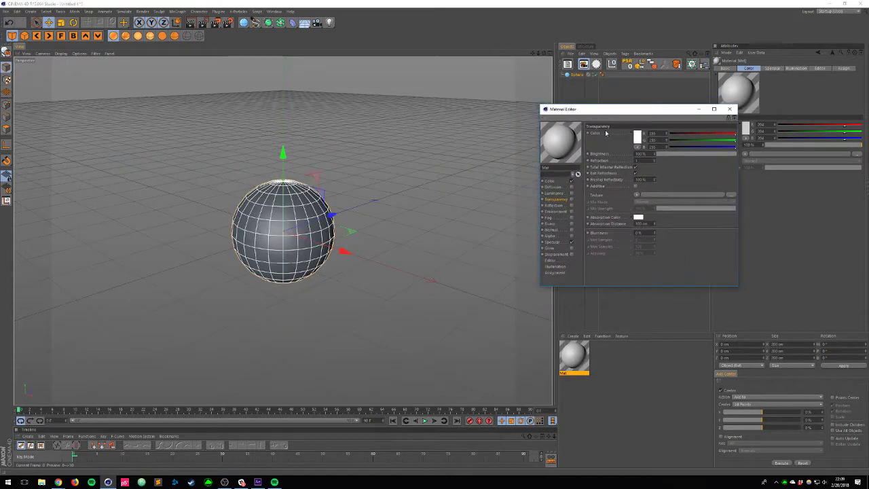
left_click(553, 182)
left_click_drag(720, 135, 649, 147)
left_click_drag(645, 108, 727, 232)
left_click_drag(578, 78, 578, 76)
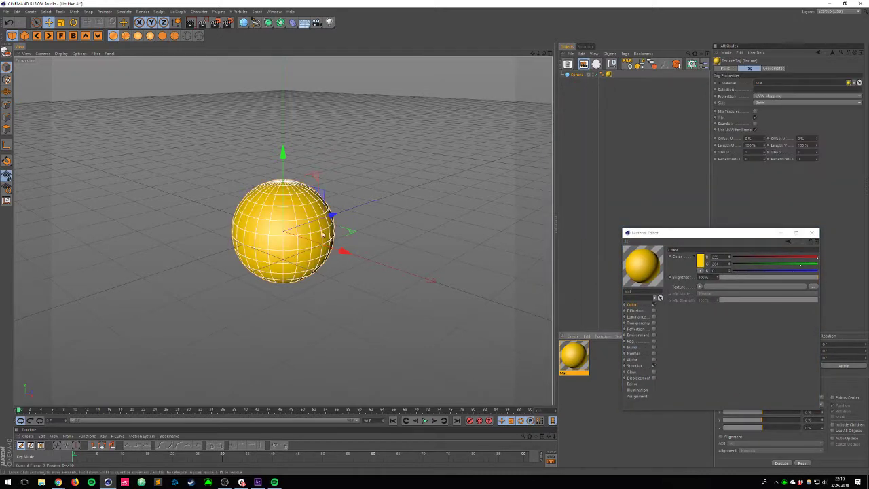
left_click_drag(343, 254, 344, 237, "alt")
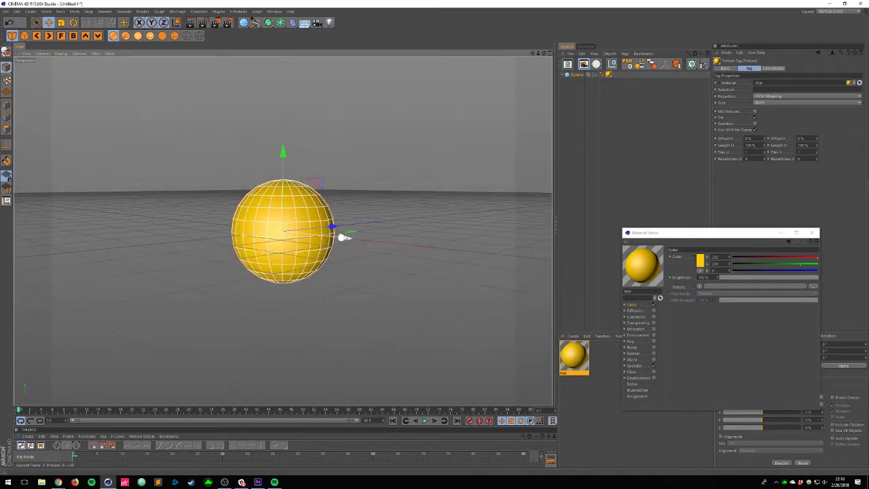
Step: Enable the Transparency channel of the yellow material, disable its Specular channel, and preview-render the sphere
left_click(654, 323)
left_click_drag(678, 232, 455, 120)
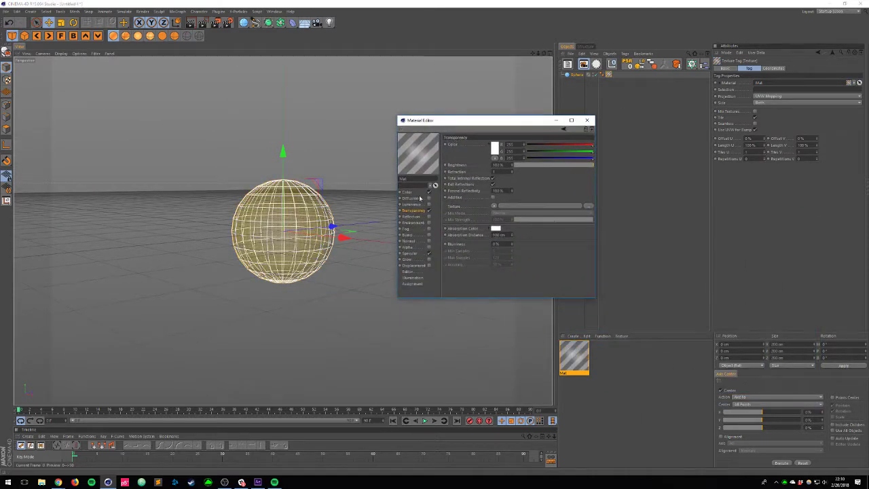
key("ctrl+r")
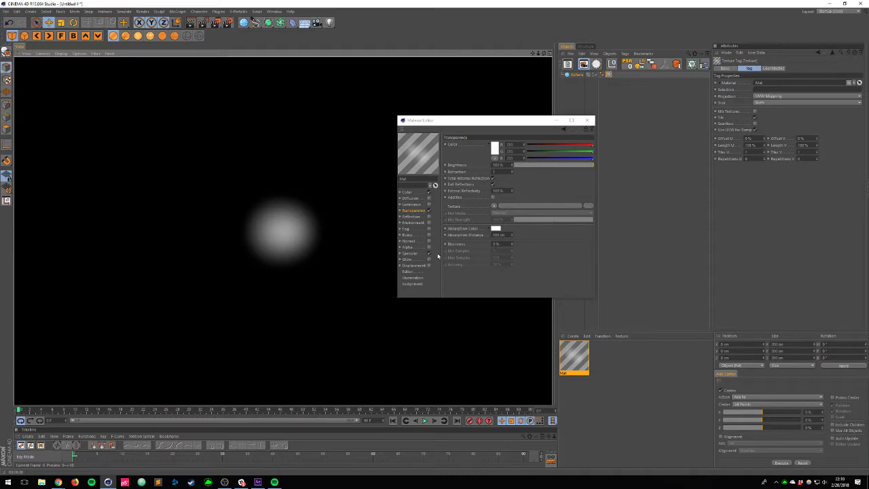
left_click(429, 253)
key("ctrl+r")
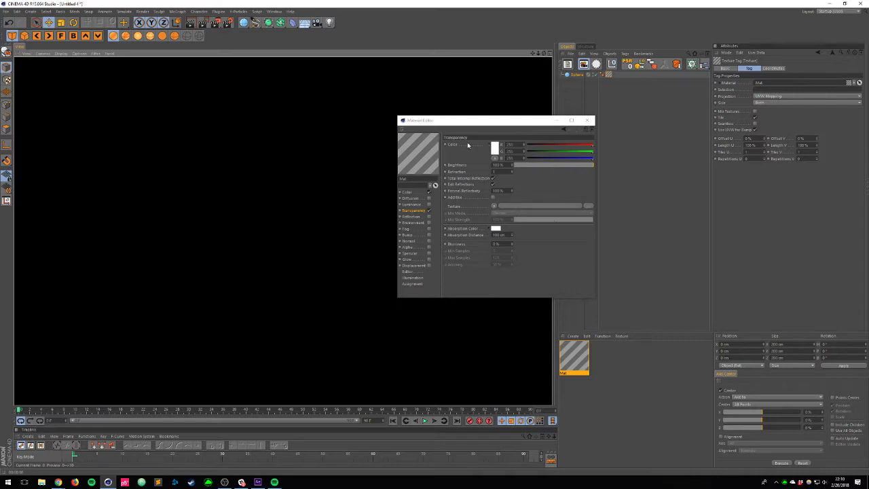
Step: Try a grey transparency color and different transparency slider settings on the yellow material, undoing the changes
left_click_drag(591, 166, 636, 160)
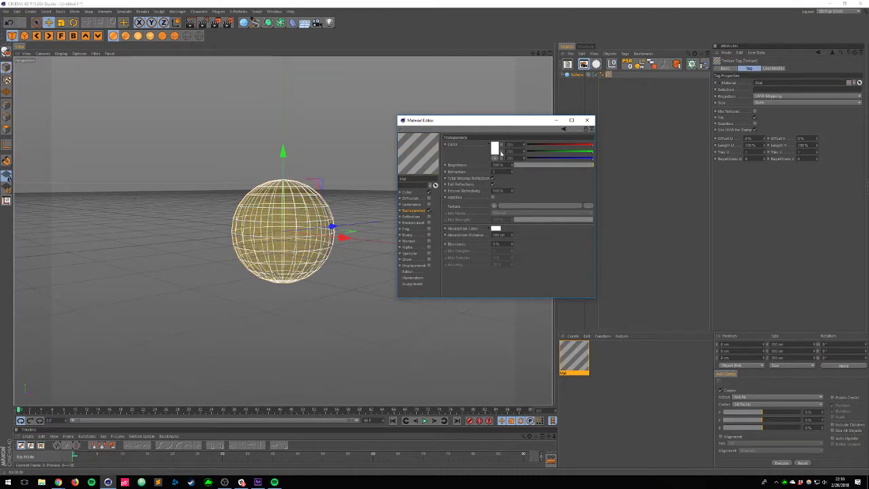
left_click(496, 148)
left_click_drag(450, 144, 446, 153)
left_click(480, 179)
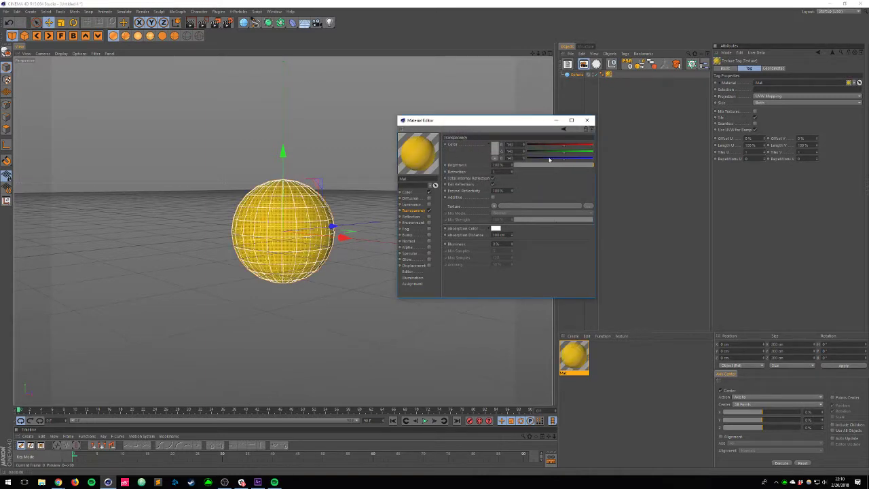
key("ctrl+z")
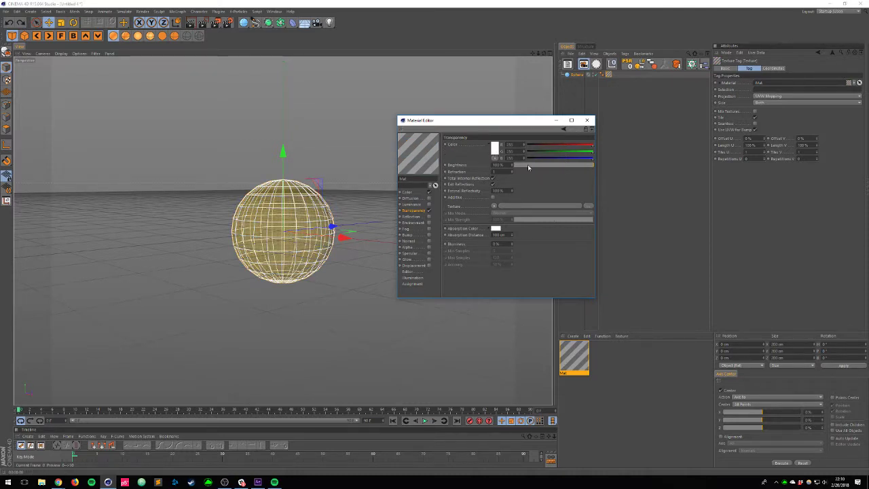
left_click_drag(529, 167, 606, 158)
key("ctrl+z")
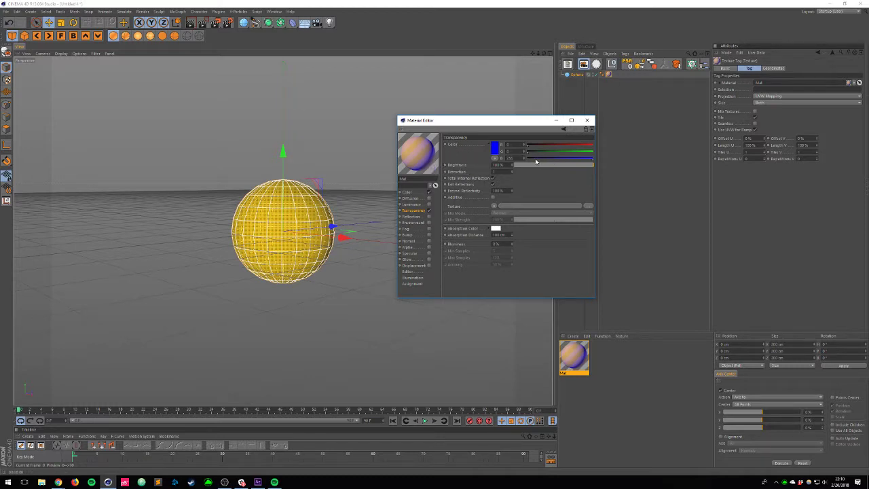
Step: Try black as the material's transparency color, then restore it to white (RGB 255, 255, 255)
left_click_drag(550, 160, 518, 160)
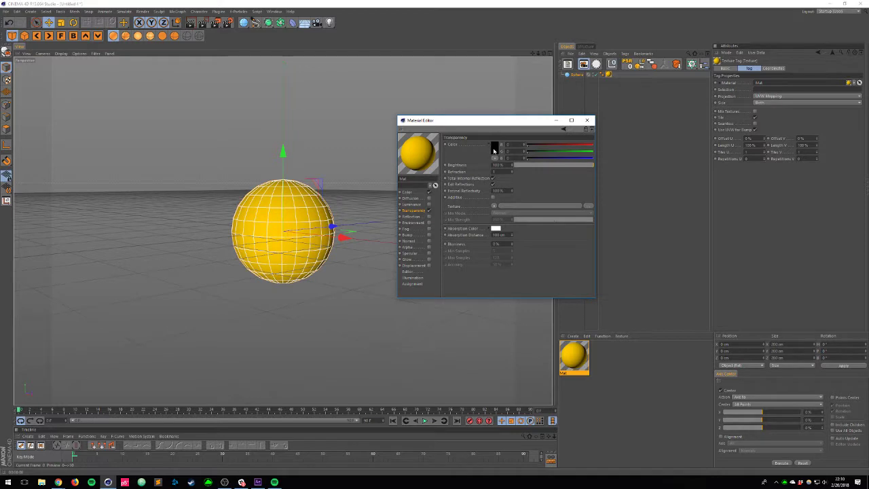
left_click_drag(533, 146, 623, 146)
left_click_drag(570, 152, 621, 158)
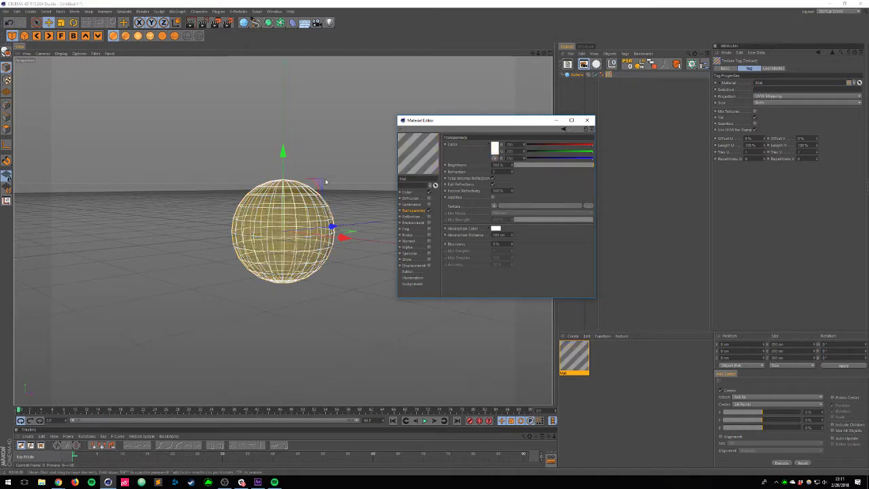
Step: Load a Checkerboard surface shader as the transparency texture and preview-render the sphere from a straight-on view
left_click(495, 206)
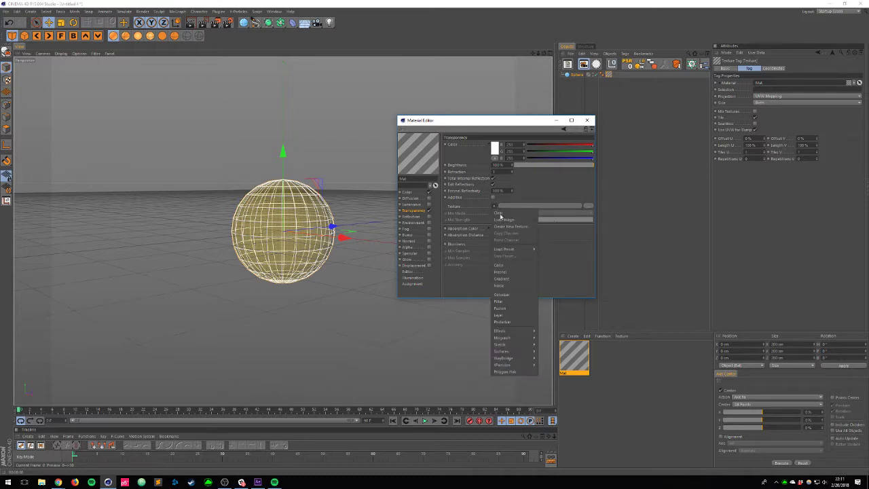
mouse_move(512, 330)
mouse_move(509, 351)
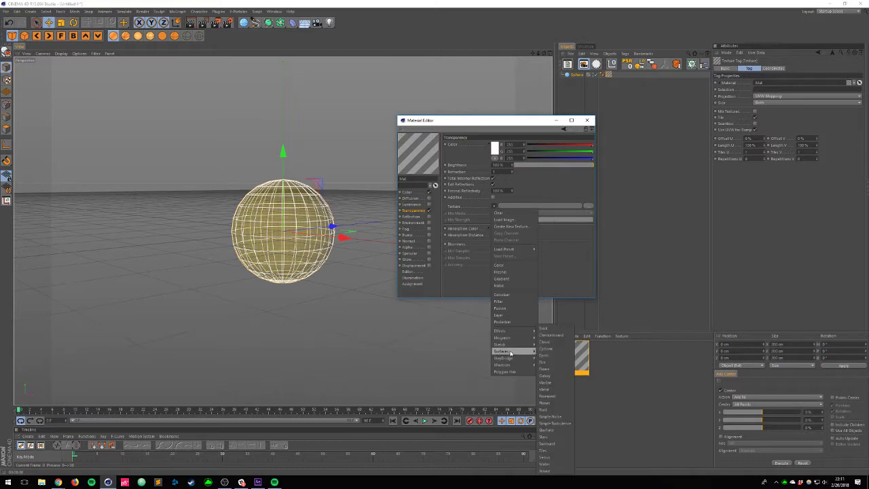
left_click(551, 335)
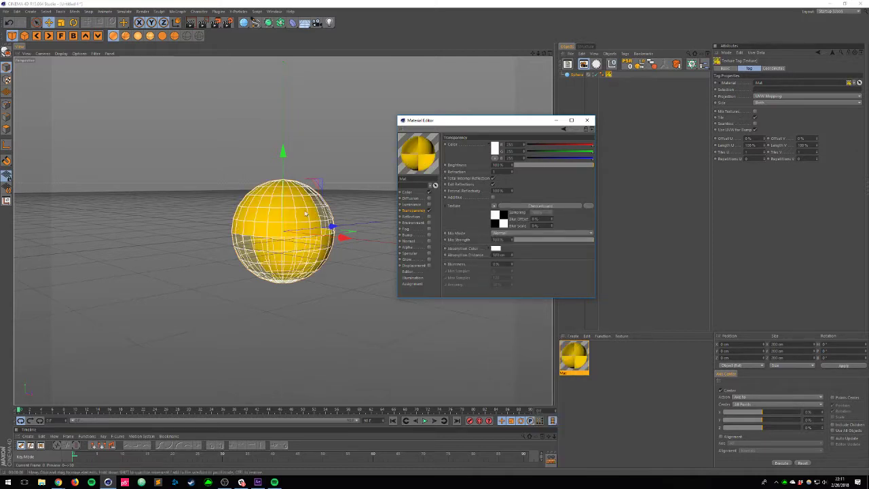
left_click_drag(316, 199, 239, 188, "alt")
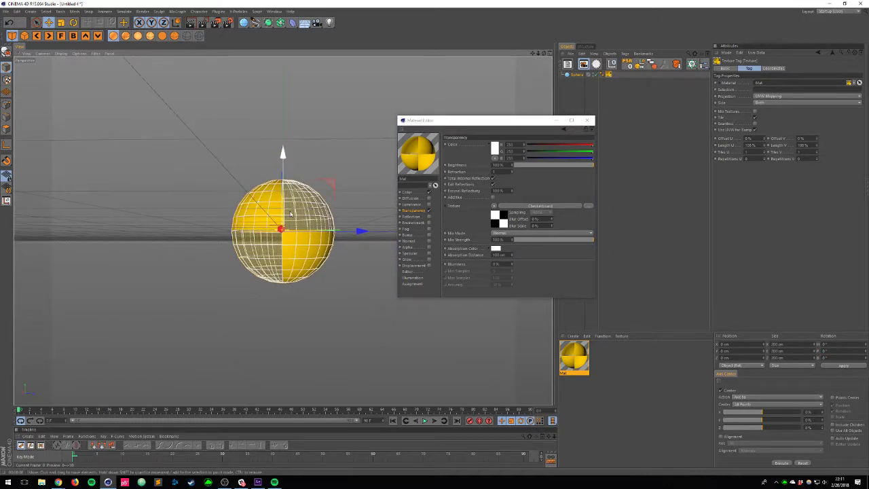
key("ctrl+r")
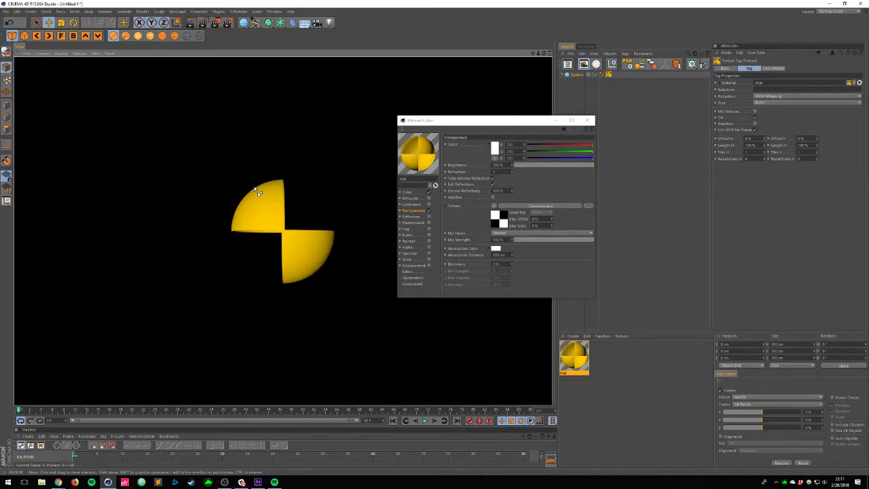
Step: Set the transparency refraction to 1.2 and preview-render the checkered sphere
left_click_drag(501, 171, 426, 161)
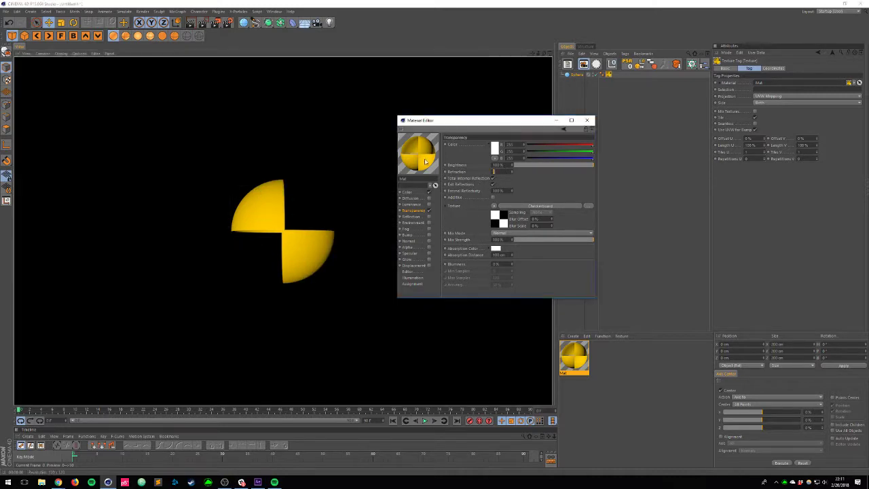
type("1.2")
key("Return")
key("ctrl+r")
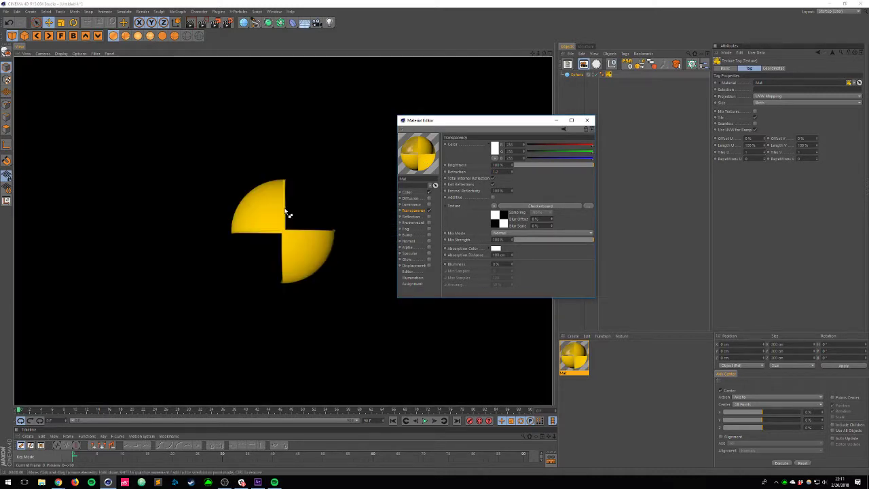
Step: Close the material's settings and the sphere project without saving, returning to the cloned tubes project
left_click(587, 120)
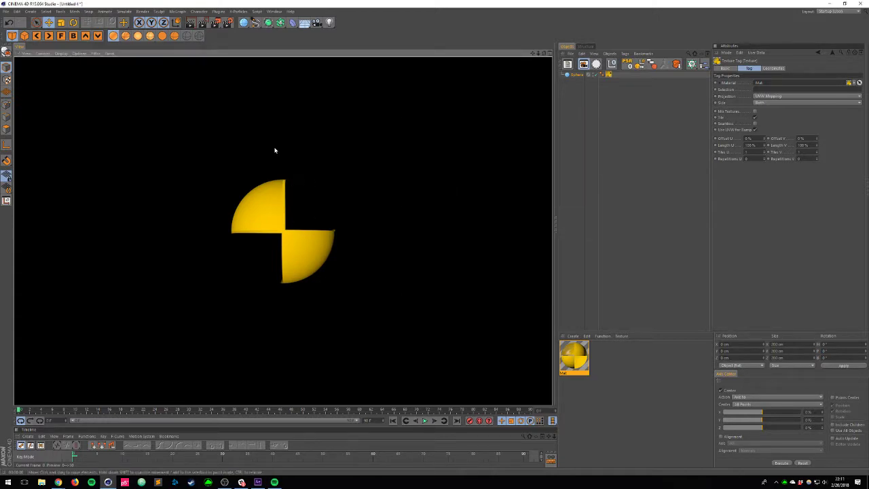
key("ctrl+F4")
left_click(443, 266)
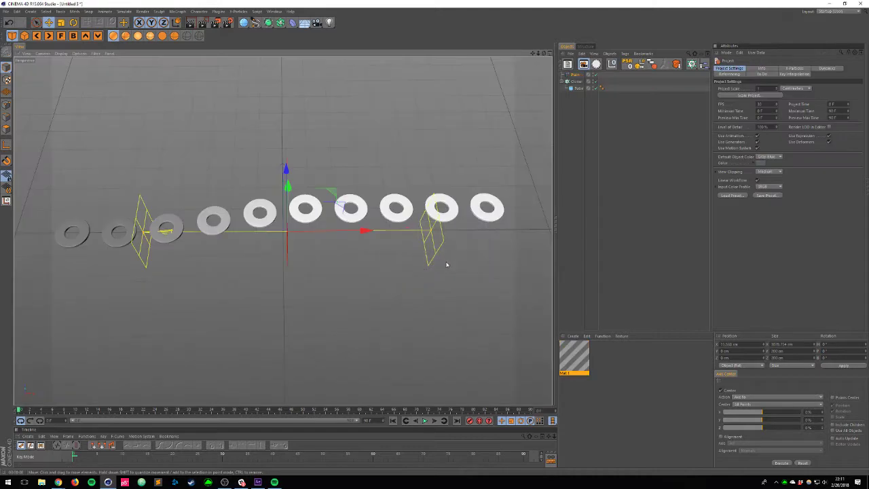
Step: Load the MoGraph Color Shader as the transparency texture of the magenta material Mat.1
double_click(574, 356)
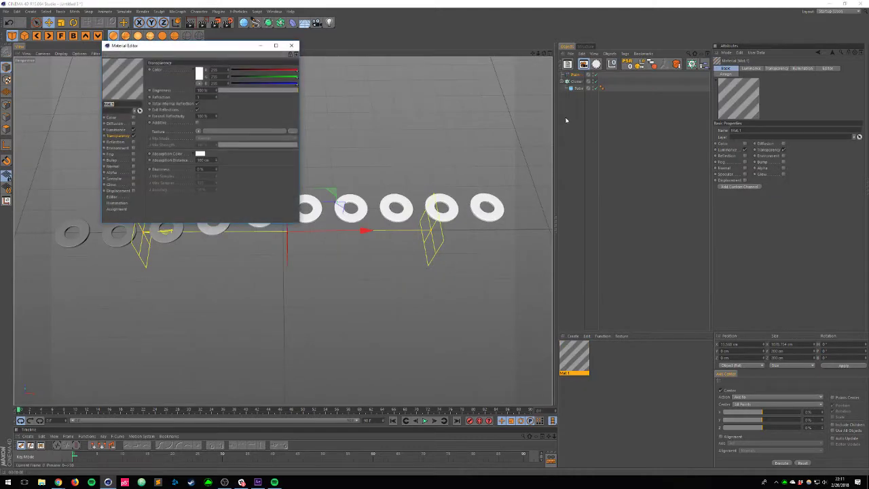
left_click(574, 81)
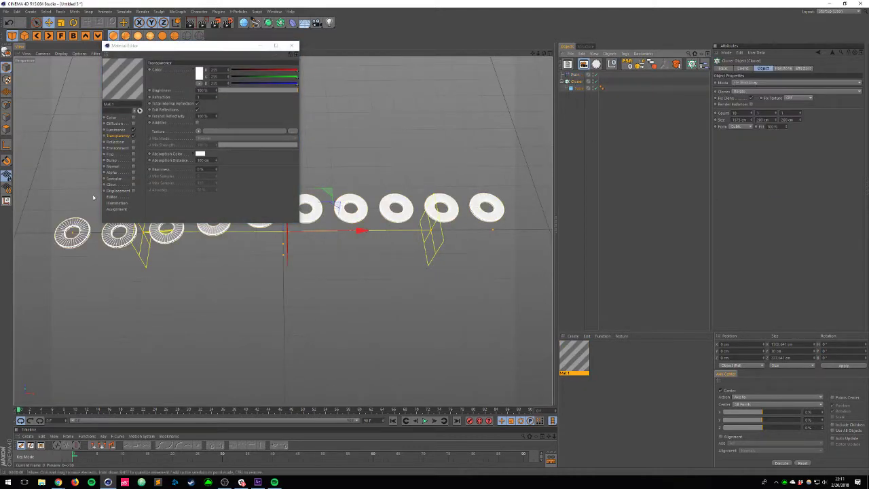
left_click(198, 132)
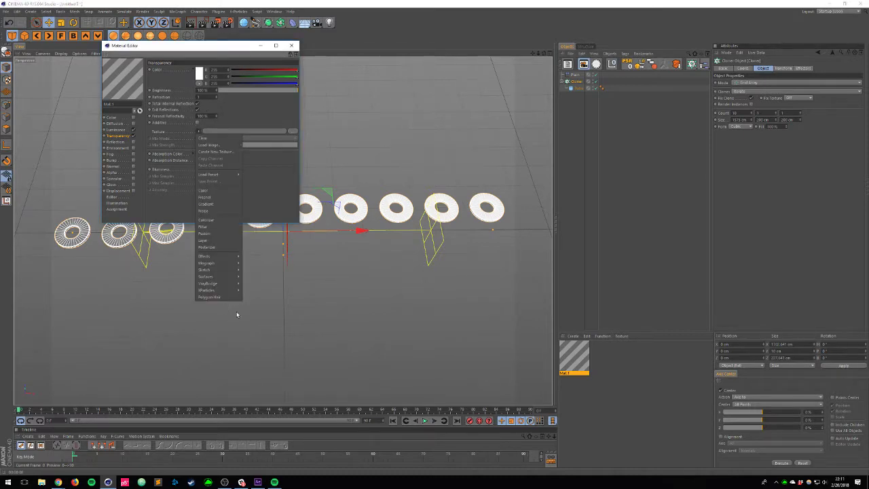
mouse_move(216, 262)
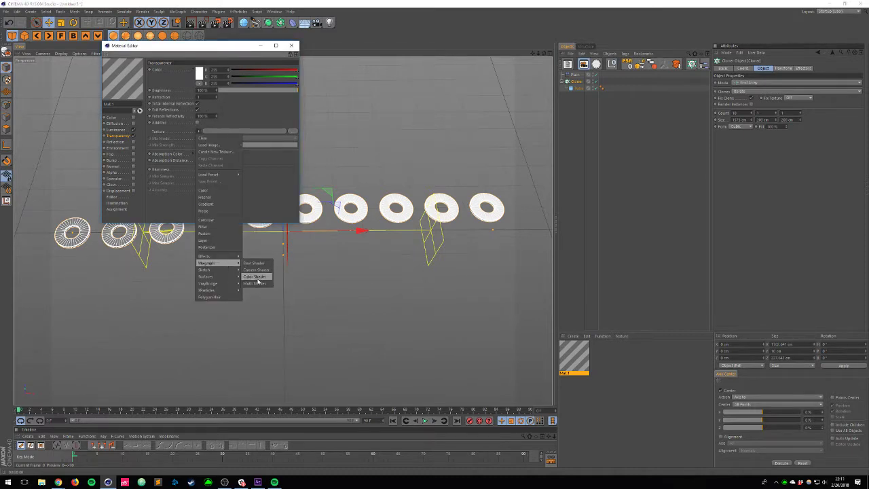
left_click(256, 277)
left_click_drag(247, 44, 196, 363)
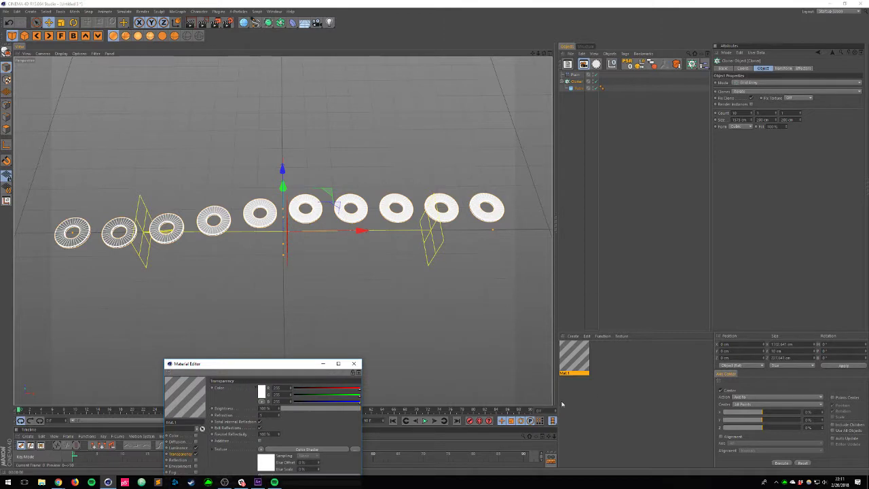
Step: Apply the magenta material to the Cloner and preview-render the tubes
left_click(465, 384)
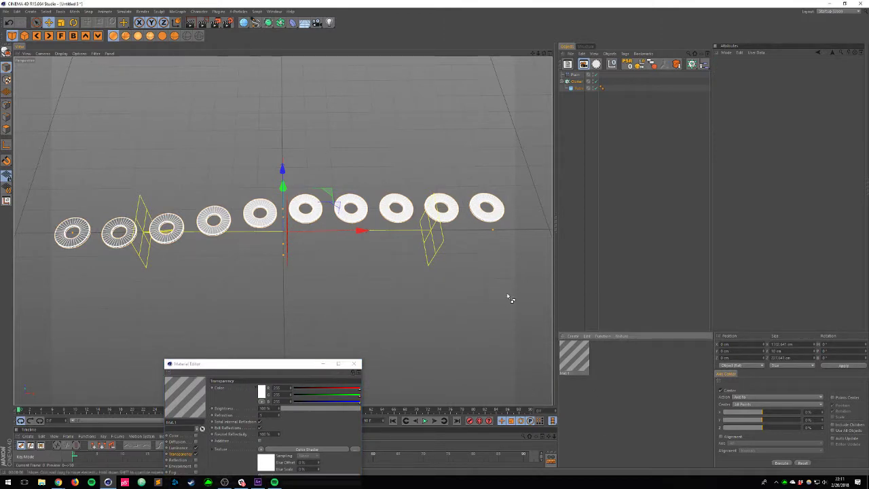
left_click_drag(583, 110, 577, 82)
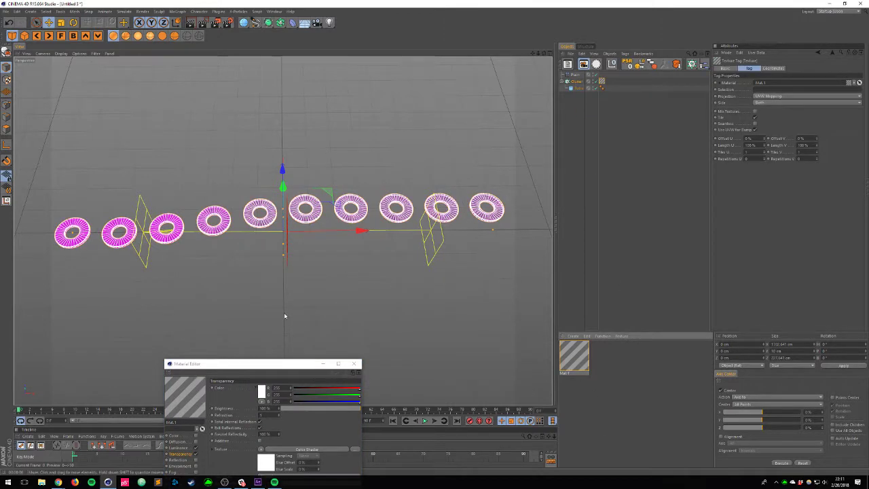
left_click(582, 136)
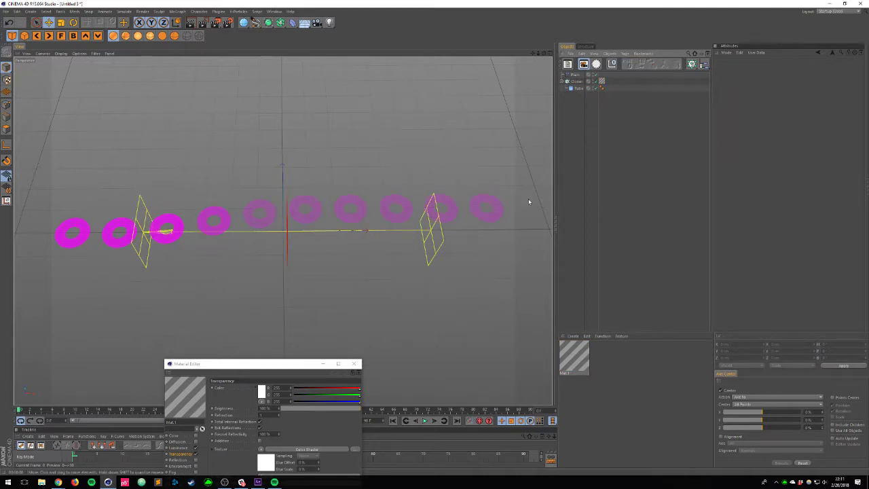
key("ctrl+r")
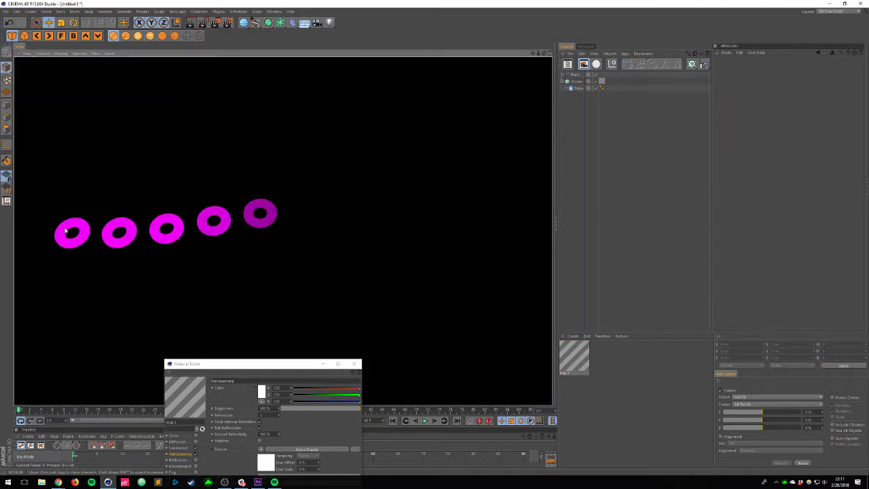
Step: Try the tubes without the magenta material by deleting the Cloner's texture tag
left_click_drag(245, 365, 270, 265)
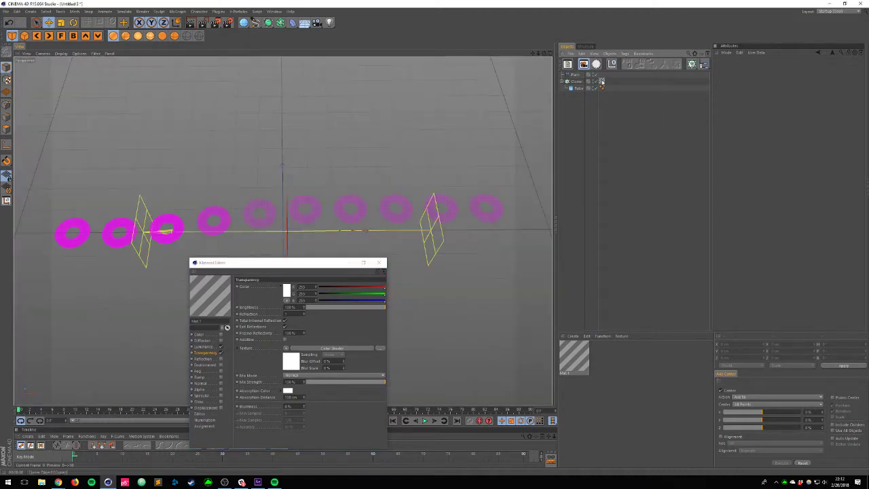
left_click(601, 81)
key("Delete")
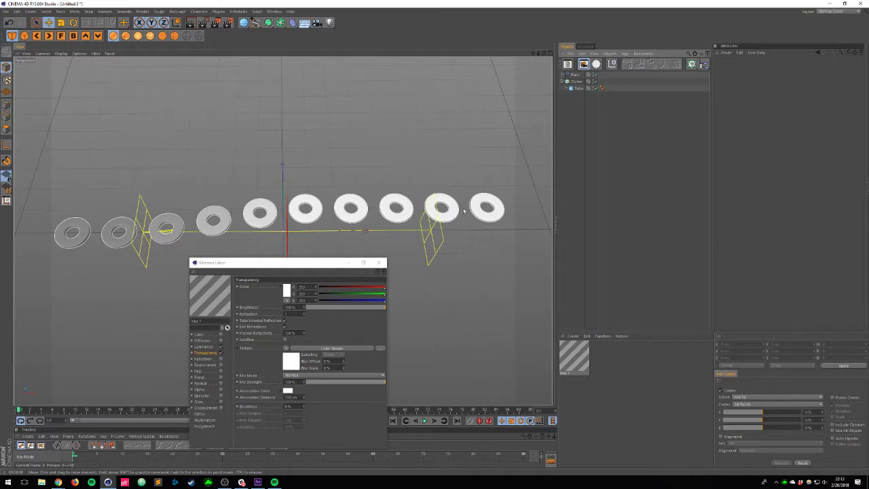
Step: Try the +X falloff orientation on the Plain effector and undo the change
left_click(577, 75)
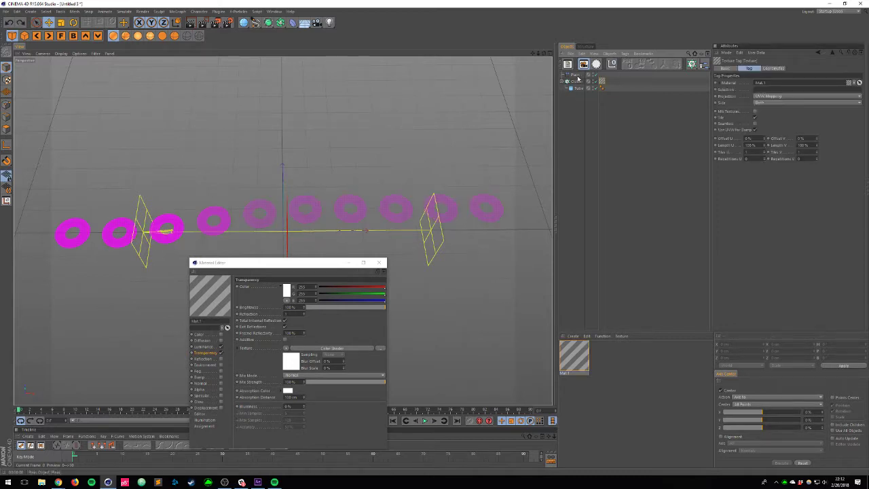
left_click(746, 123)
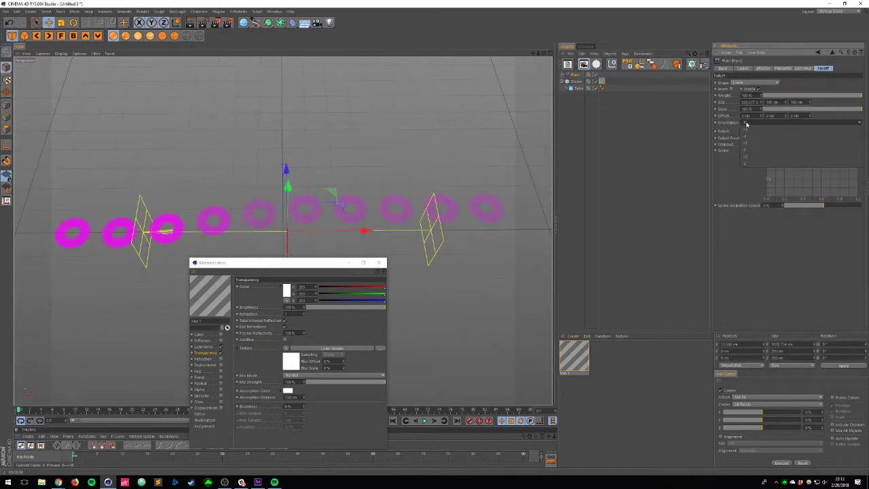
left_click(747, 129)
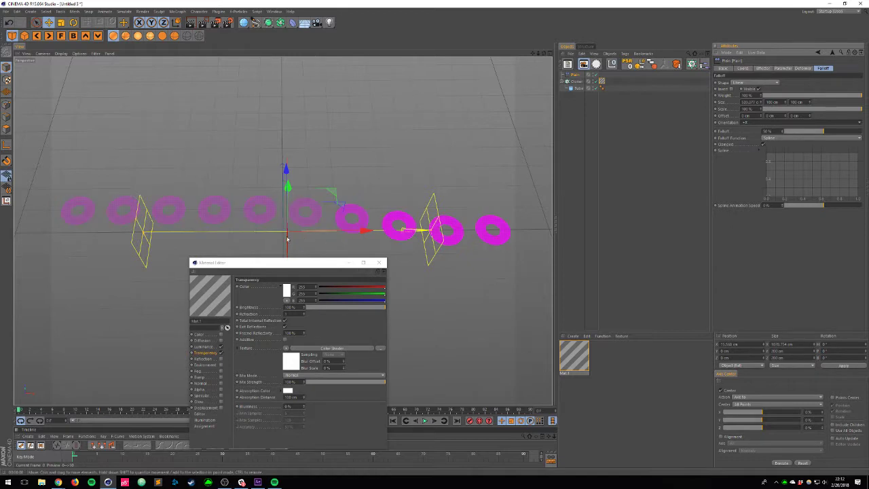
key("ctrl+z")
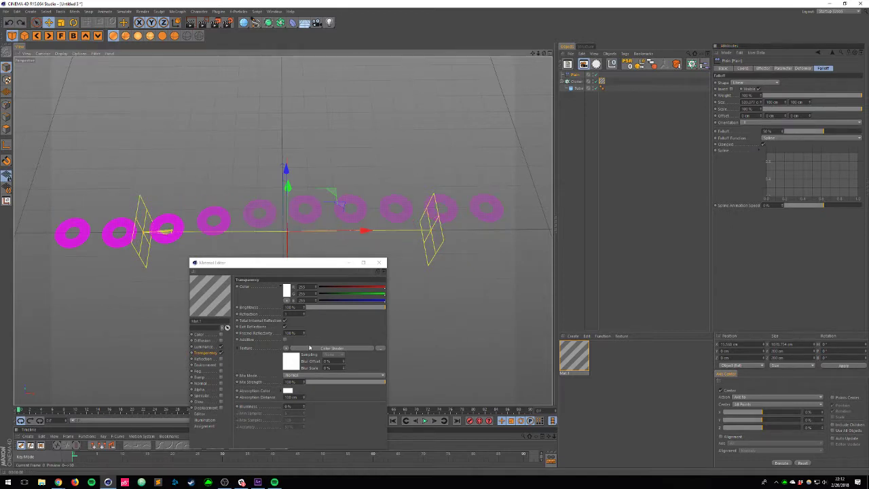
Step: Wrap the Color Shader in a Filter shader within the Transparency texture of the magenta material Mat.1
left_click_drag(297, 270, 334, 200)
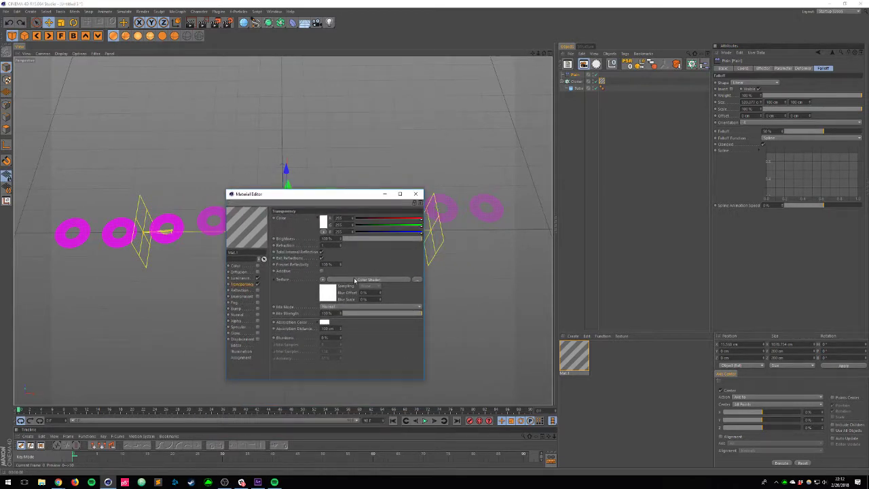
left_click(354, 280)
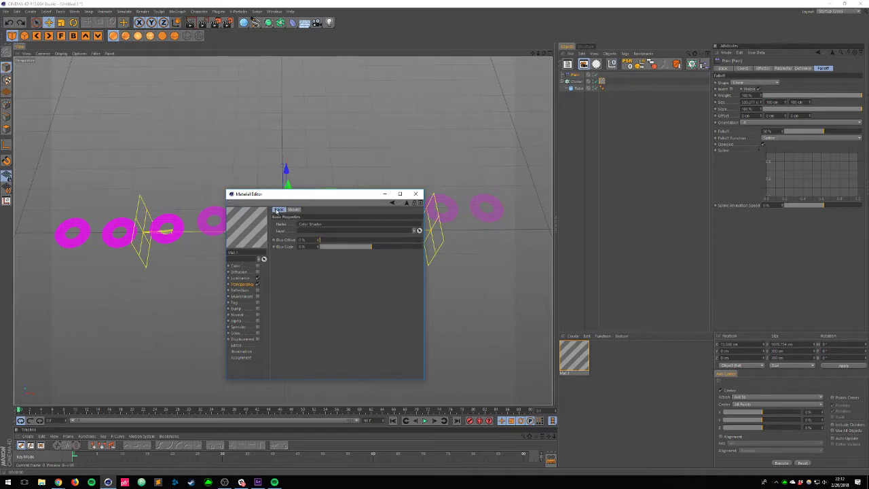
left_click(293, 210)
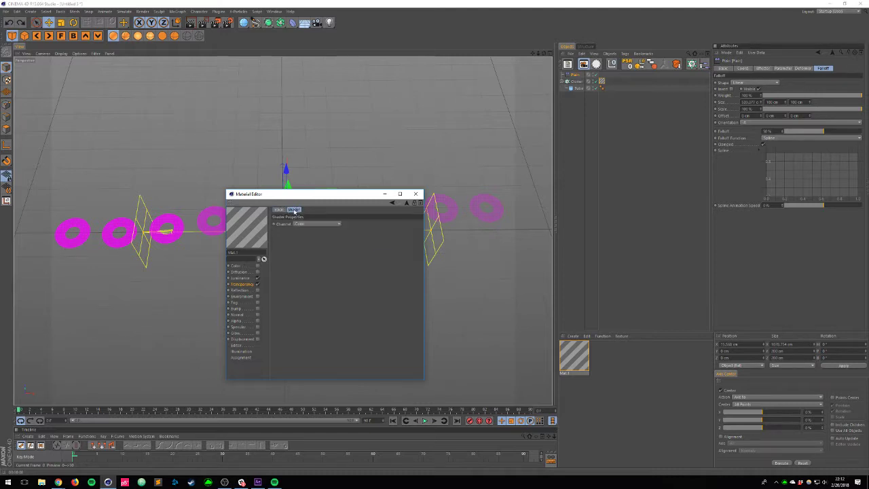
left_click(406, 204)
left_click(323, 280)
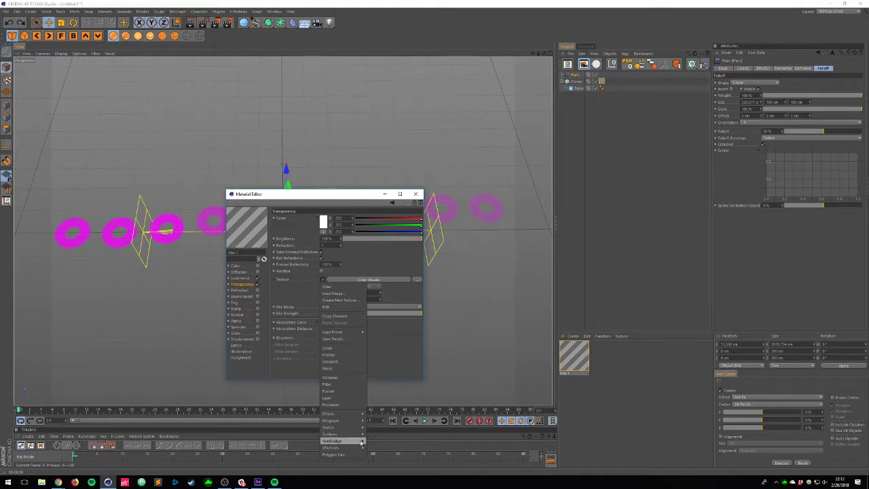
left_click(334, 386)
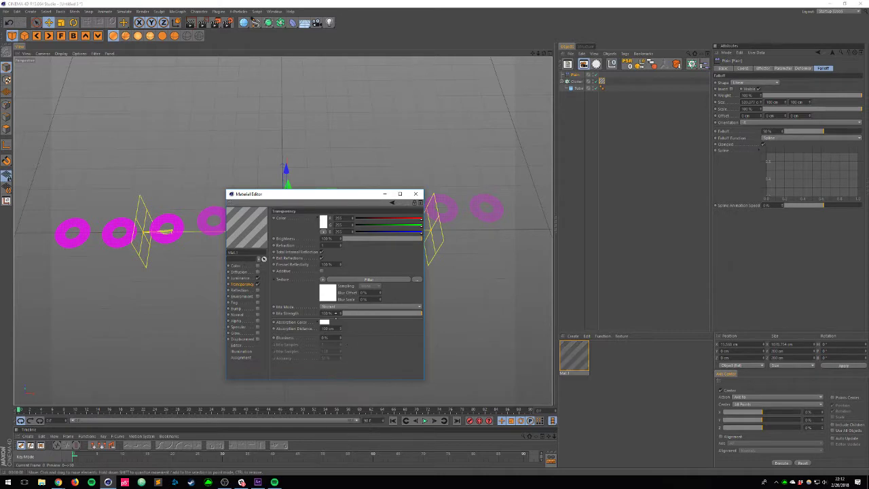
Step: Invert the Filter shader's RGB gradation curve so that it descends from maximum to minimum
left_click(357, 279)
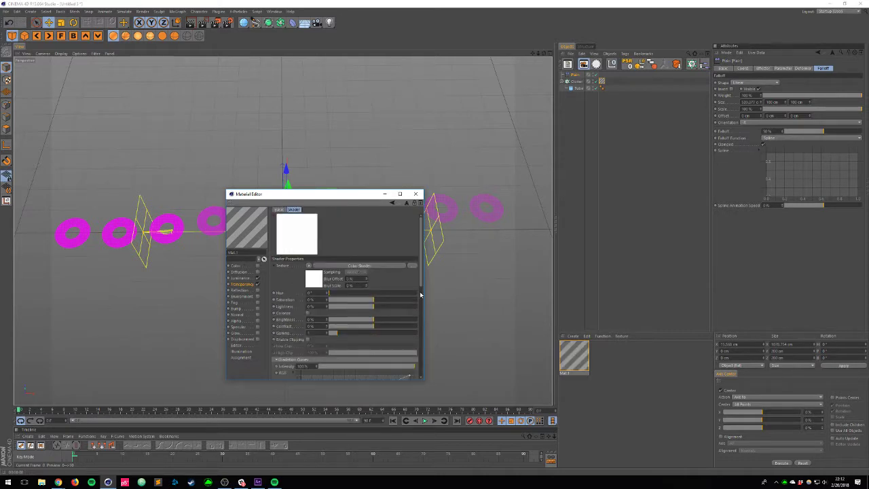
left_click_drag(421, 284, 412, 322)
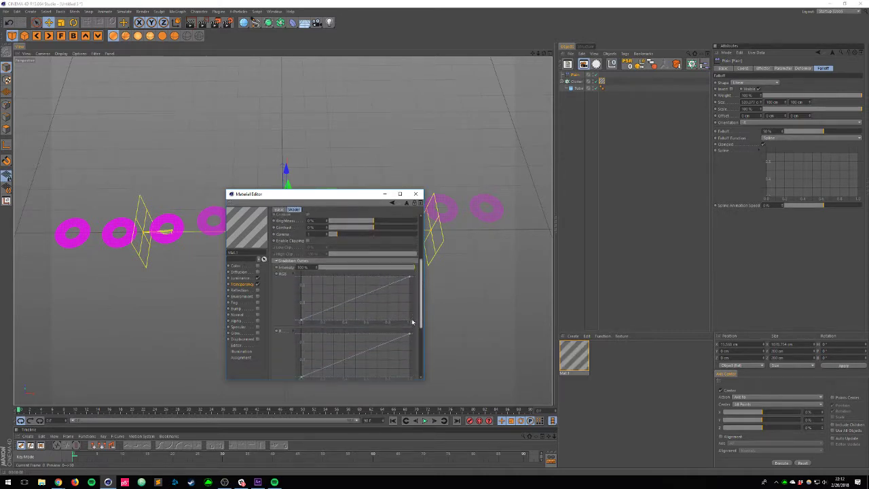
scroll(407, 299, "up", 5)
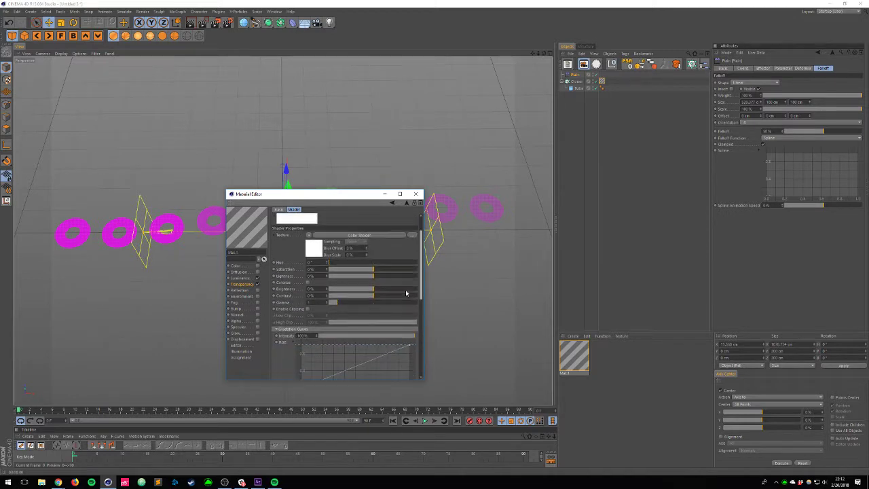
scroll(406, 295, "down", 4)
scroll(405, 300, "up", 4)
scroll(395, 305, "down", 1)
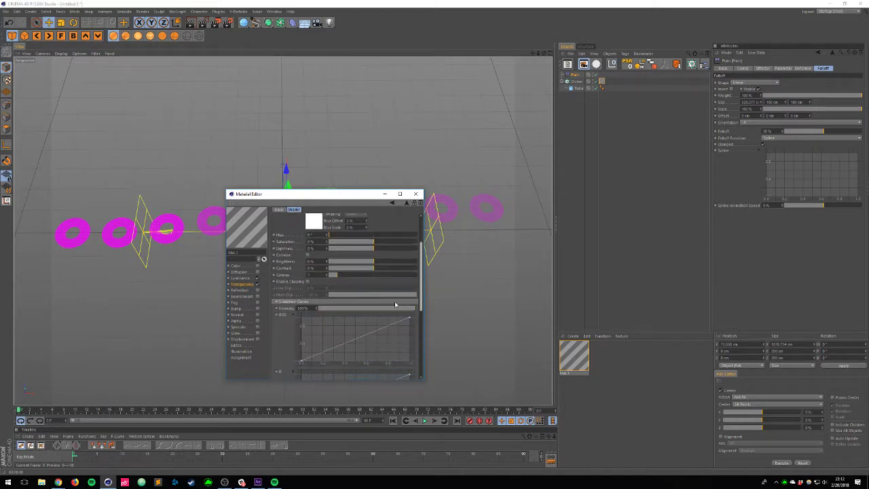
right_click(330, 326)
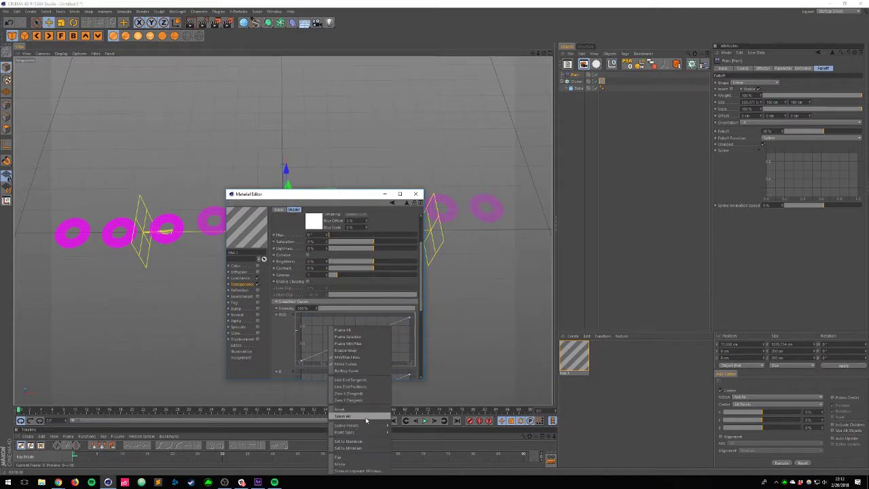
left_click(273, 337)
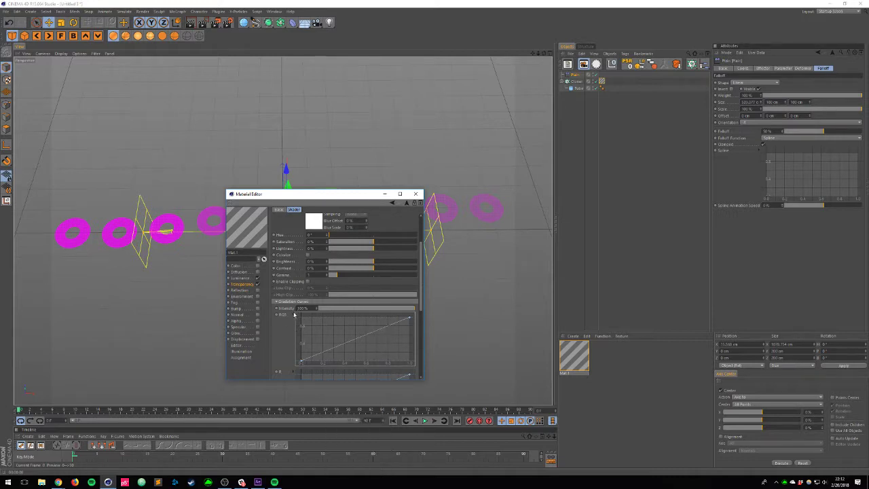
right_click(320, 351)
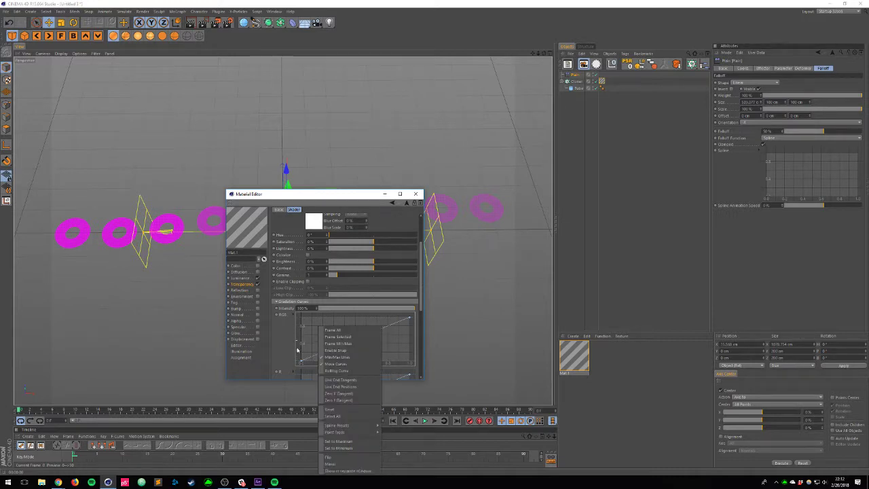
left_click(297, 349)
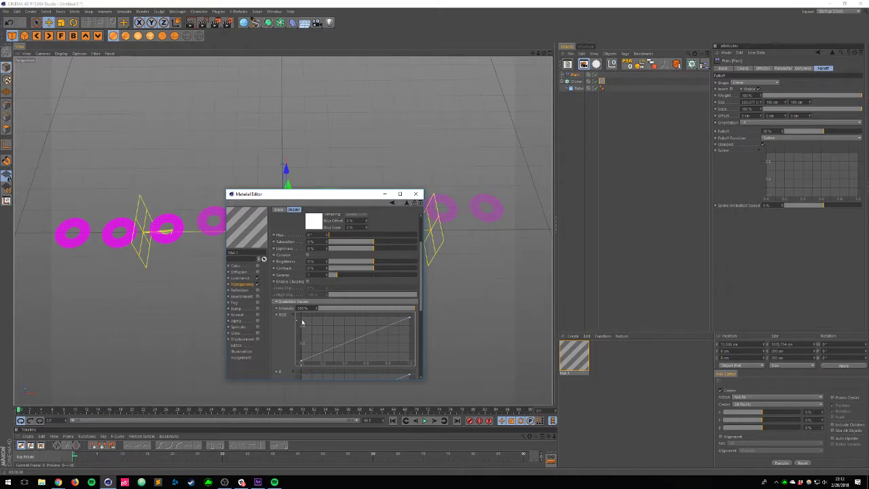
right_click(351, 329)
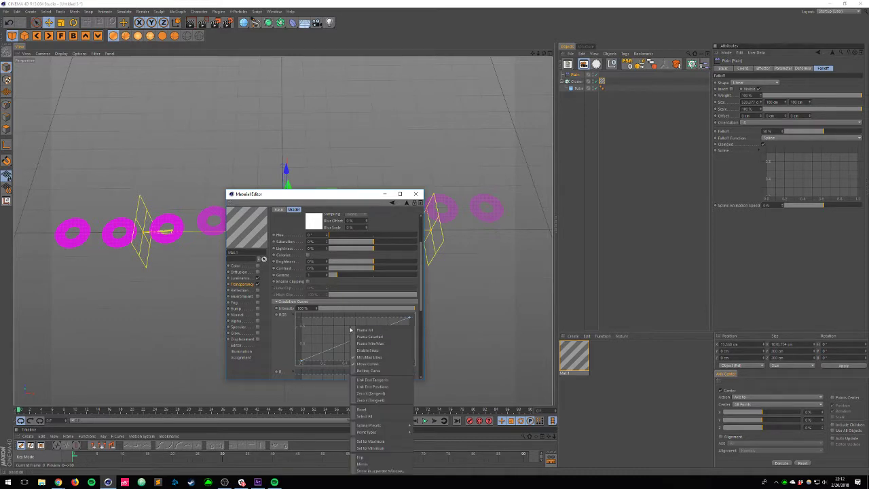
left_click(383, 462)
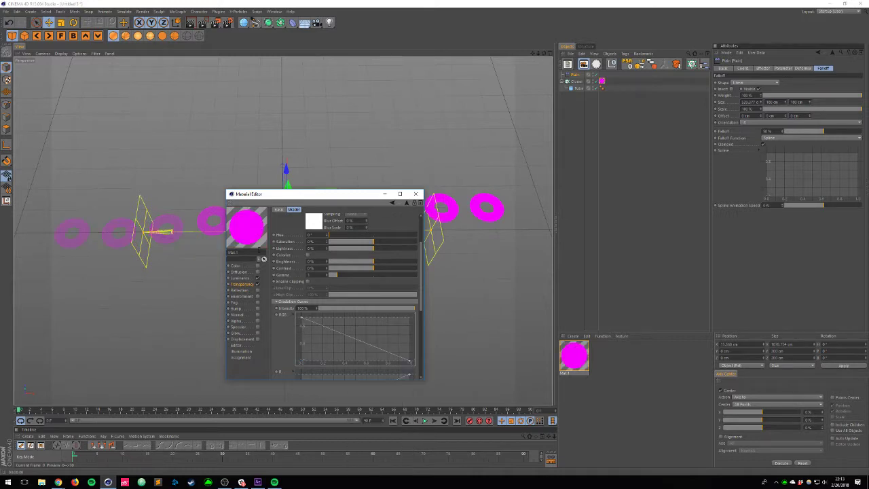
Step: Close the material settings and preview-render the tubes with the inverted transparency
left_click_drag(269, 198, 295, 351)
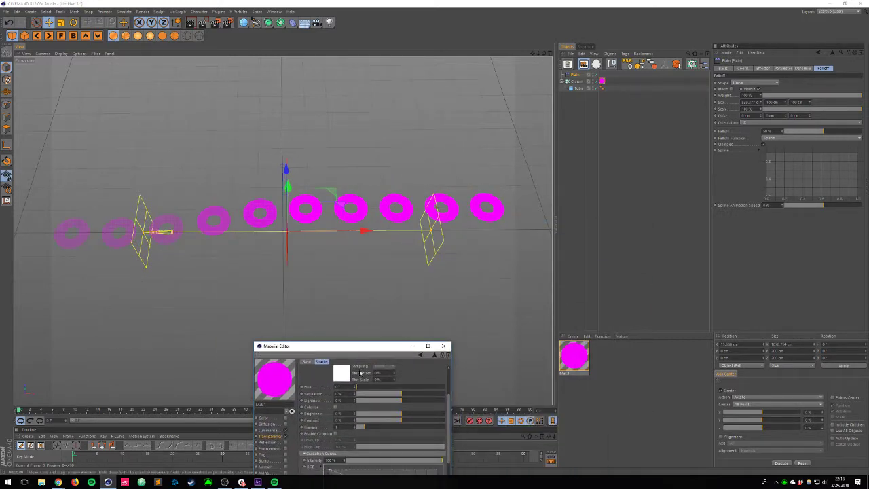
left_click(445, 345)
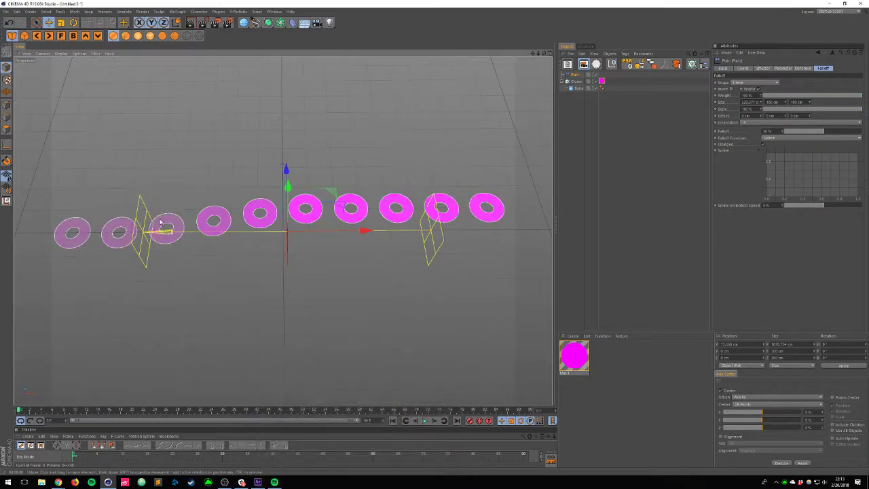
key("ctrl+r")
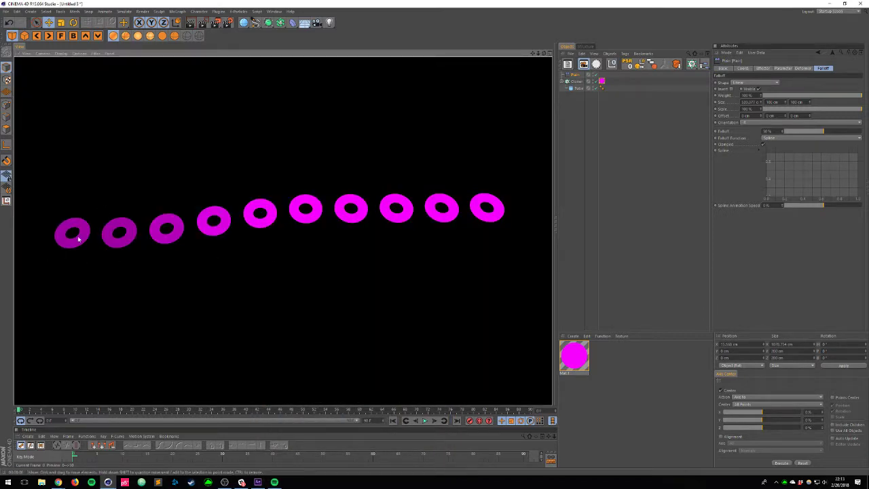
left_click(609, 208)
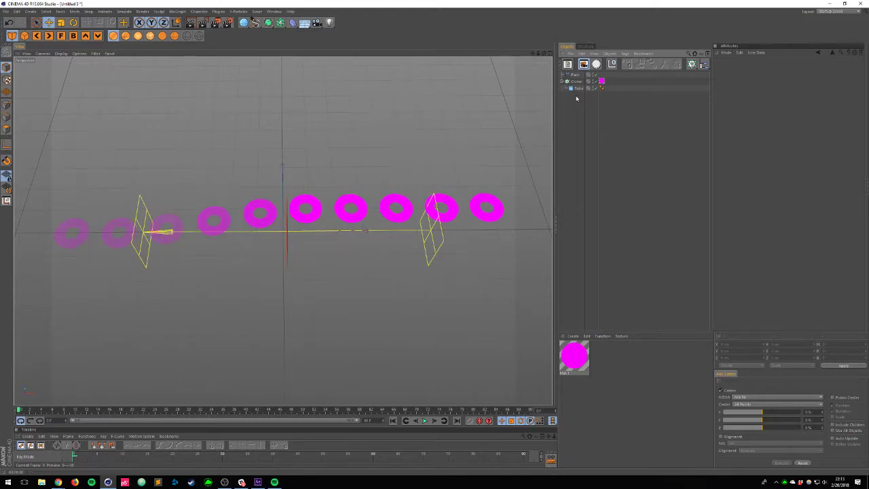
left_click_drag(577, 96, 562, 67)
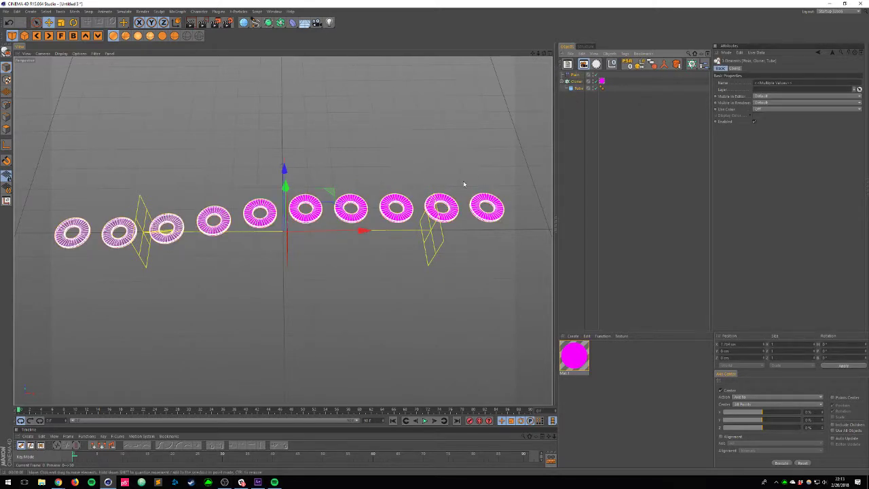
key("Delete")
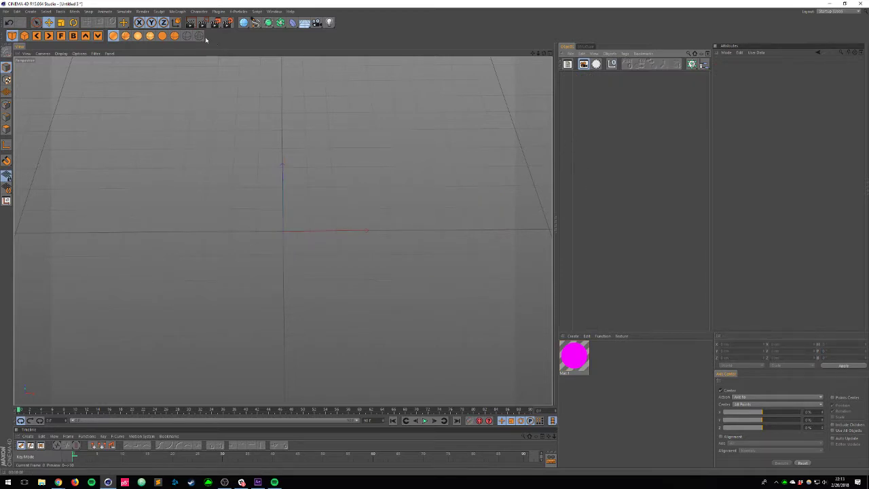
key("ctrl+z")
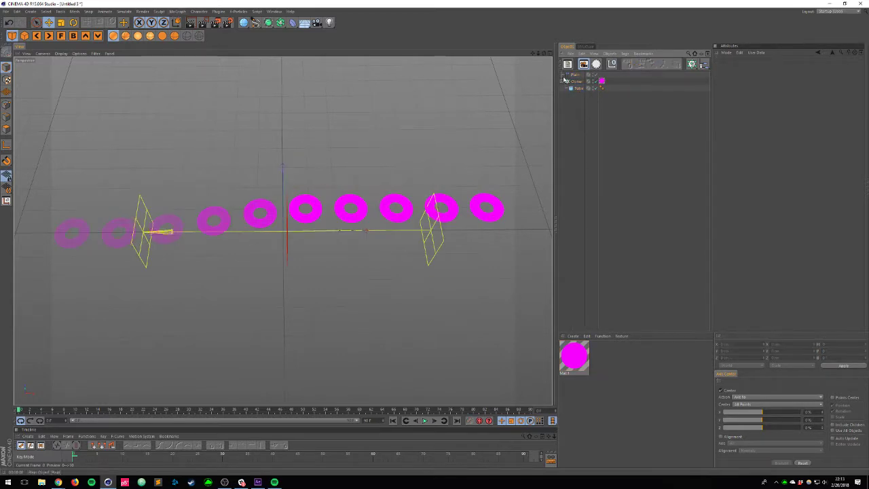
Step: Delete the Plain effector and the Cloner's magenta texture tag
left_click(571, 75)
key("Delete")
left_click(600, 75)
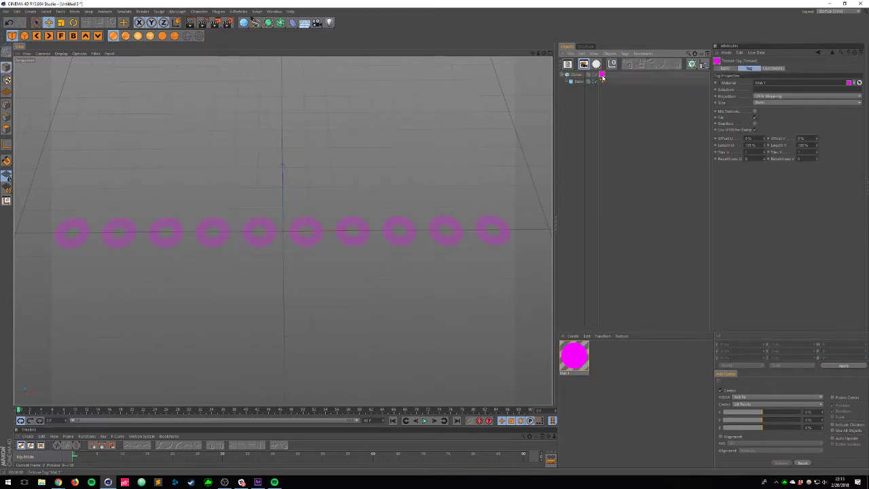
key("Delete")
Step: Add a MoGraph Random effector to the Cloner holding the tubes
left_click(576, 75)
left_click(176, 11)
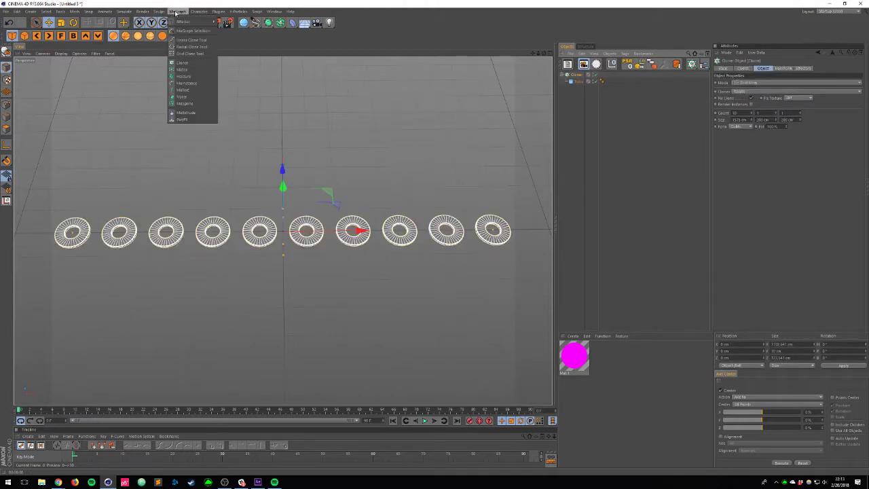
mouse_move(186, 22)
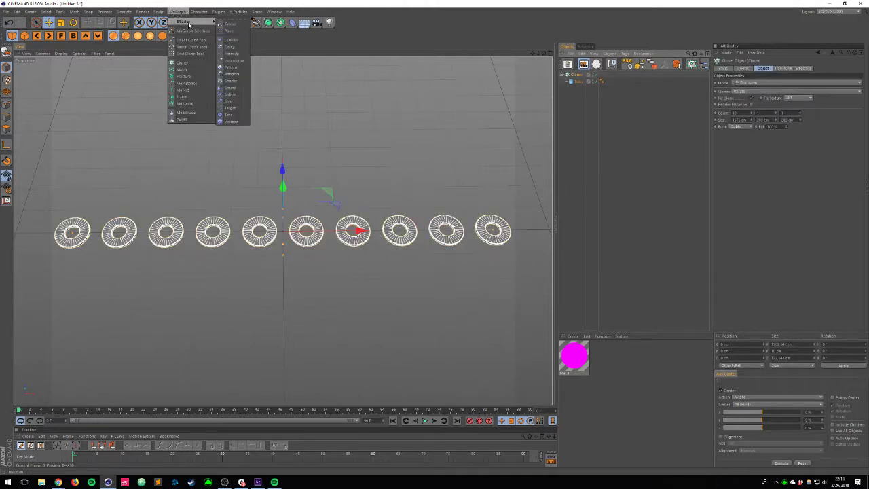
left_click(231, 74)
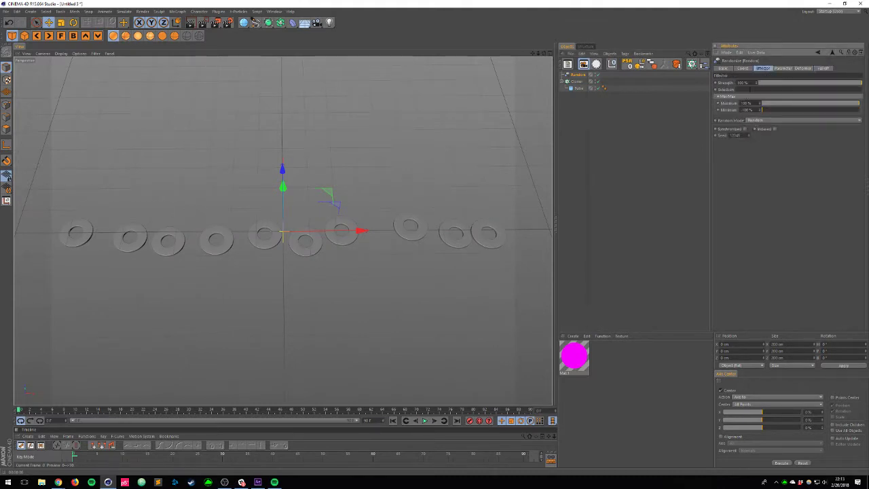
Step: Try setting the Random effector's Color Mode to On and undo the change
left_click(783, 68)
left_click(761, 129)
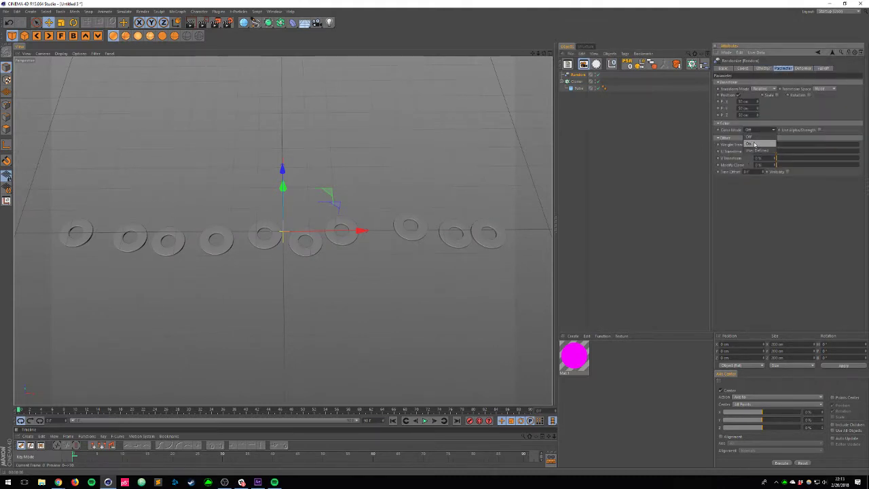
left_click(754, 144)
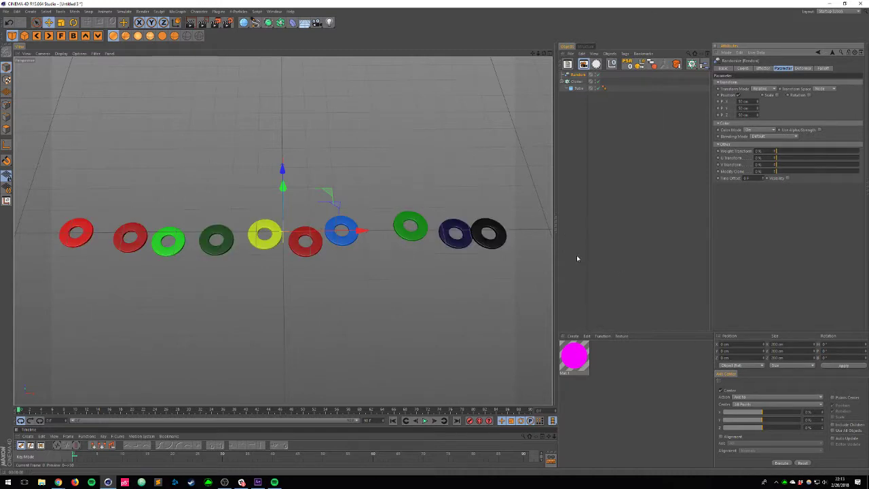
key("ctrl+z")
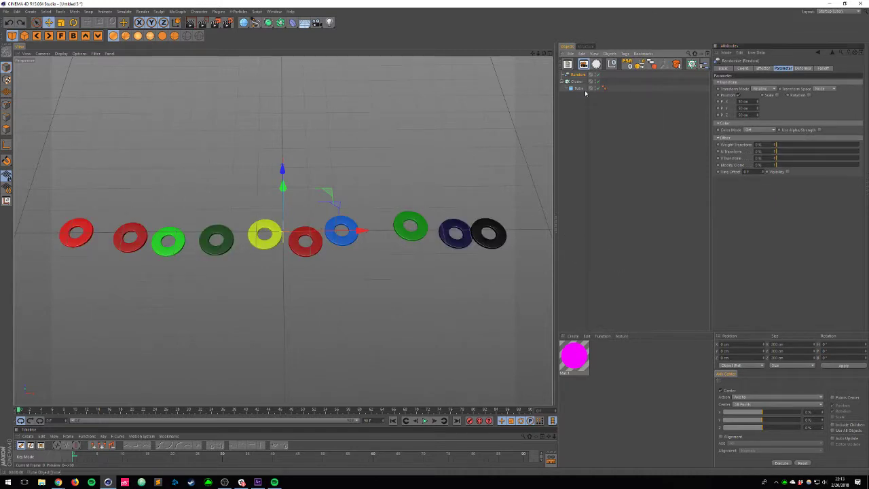
Step: Undo the Random effector and add a MoGraph Shader effector to the ring cloner
key("ctrl+z")
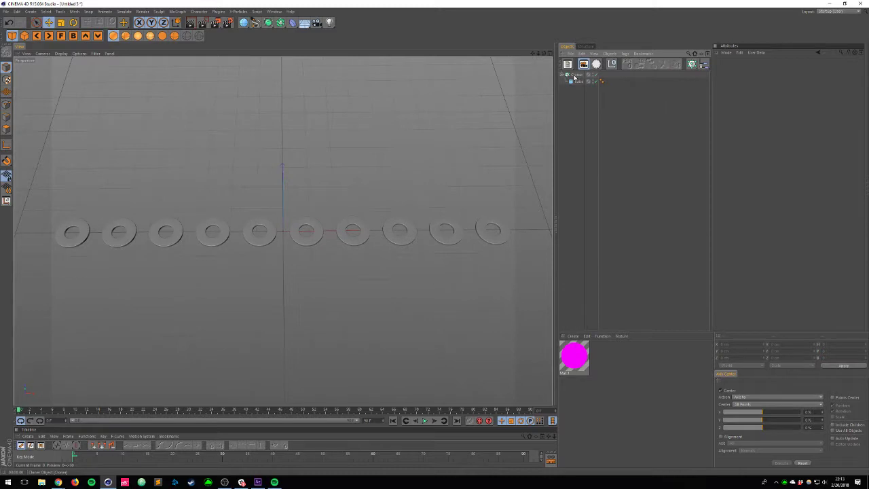
left_click(576, 74)
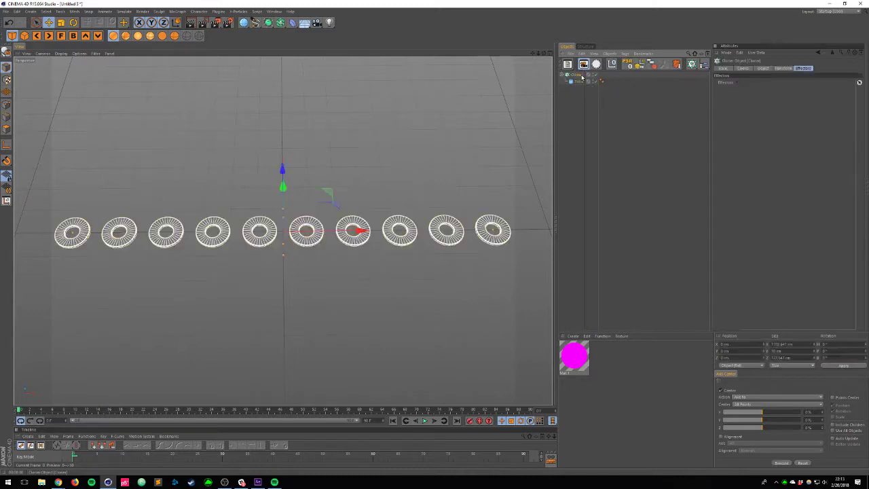
left_click(204, 12)
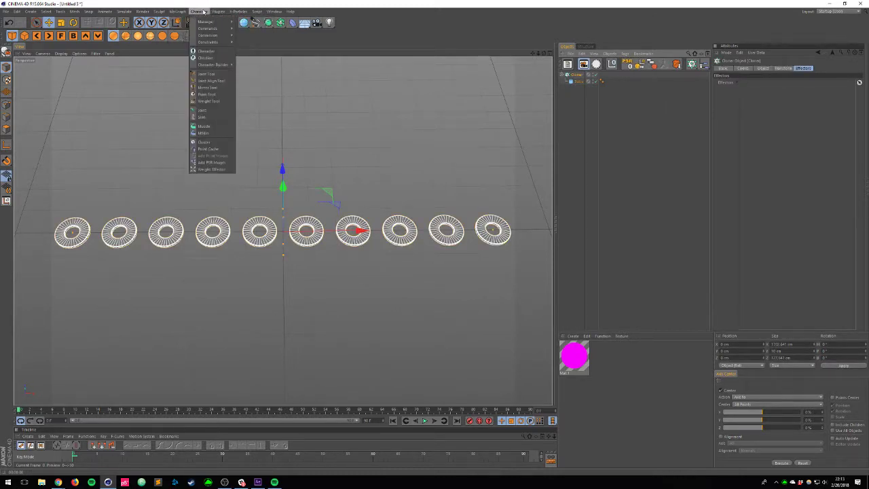
mouse_move(178, 13)
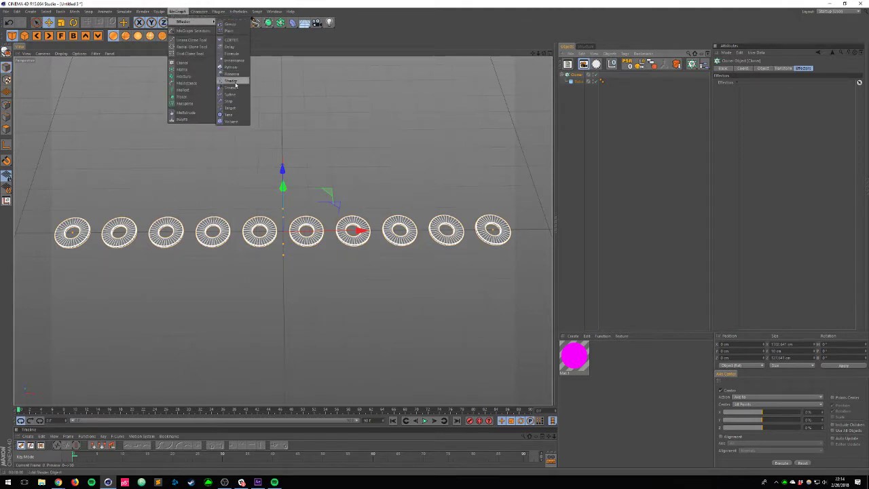
left_click(235, 84)
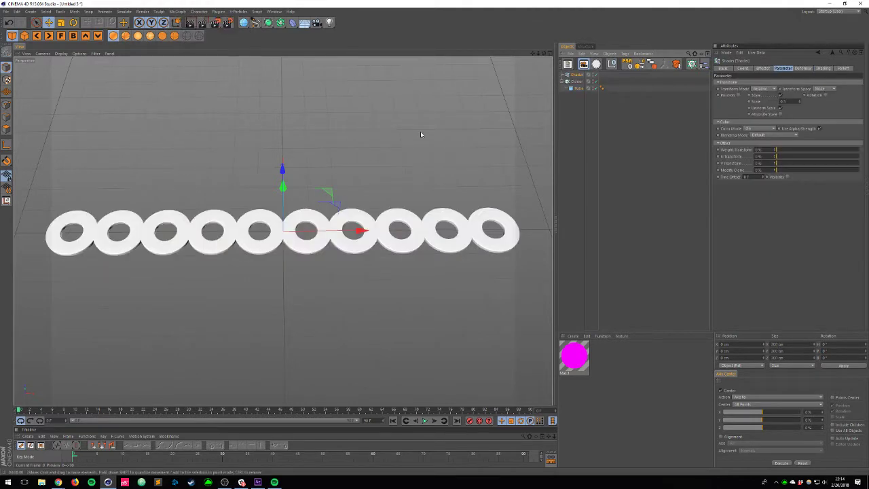
Step: Disable Use Alpha/Strength for the Shader effector and load a Gradient as its custom shader
left_click(819, 129)
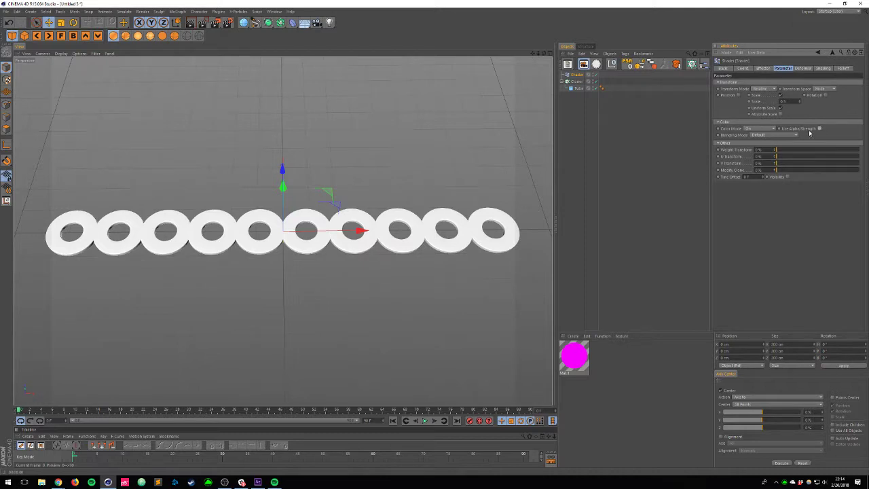
left_click(820, 69)
left_click(735, 89)
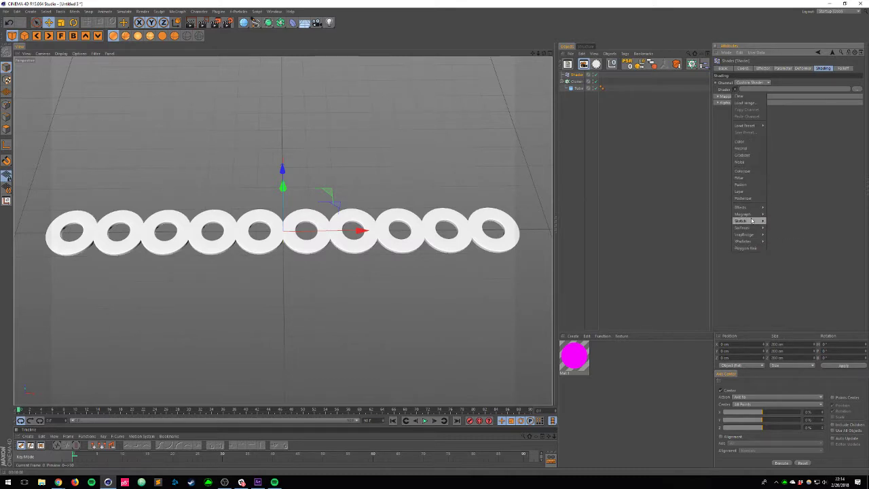
left_click(743, 155)
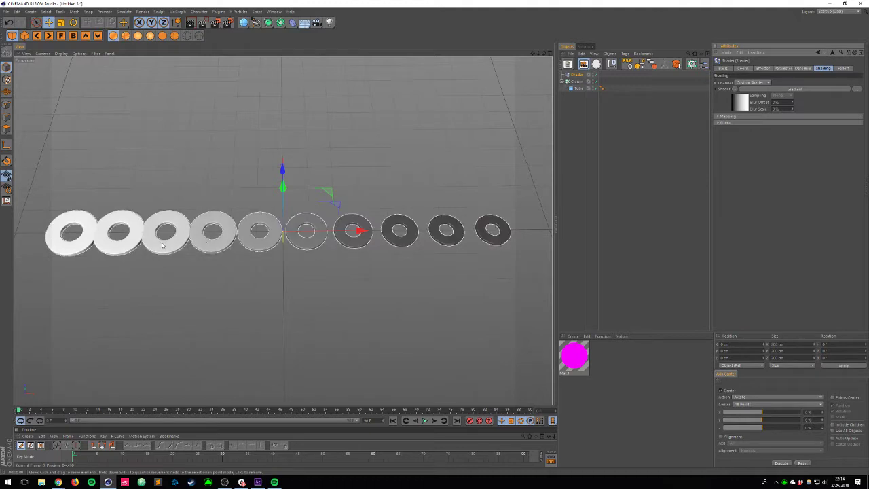
Step: Open the Gradient shader's settings and invert the gradient's knots
left_click(739, 103)
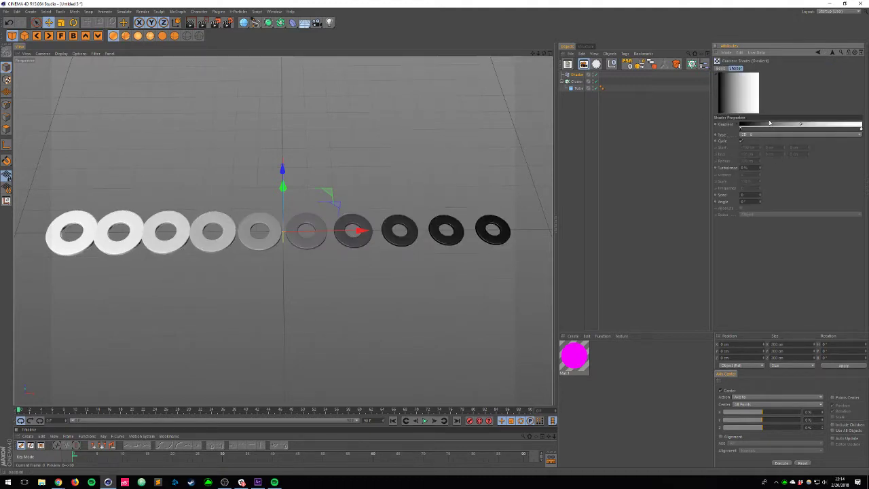
right_click(749, 129)
left_click(749, 129)
right_click(754, 127)
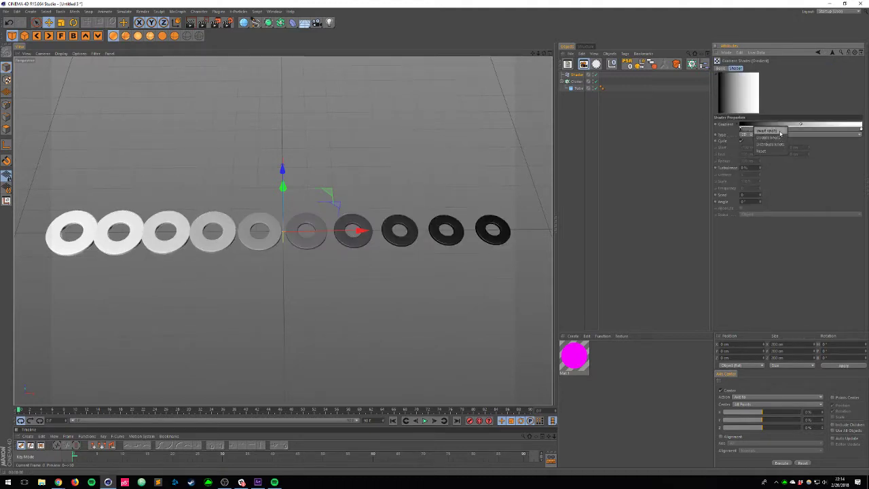
left_click(777, 132)
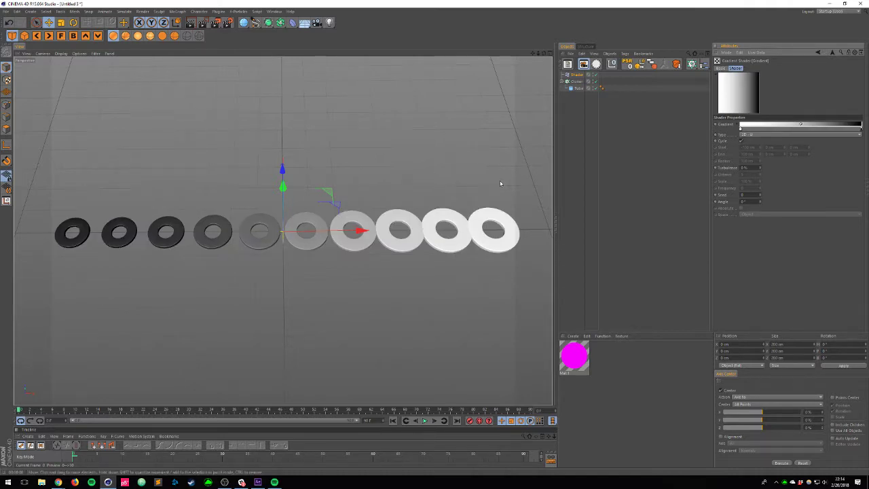
Step: Recolor the gradient's white knot to bright red and its black knot to light blue
double_click(741, 128)
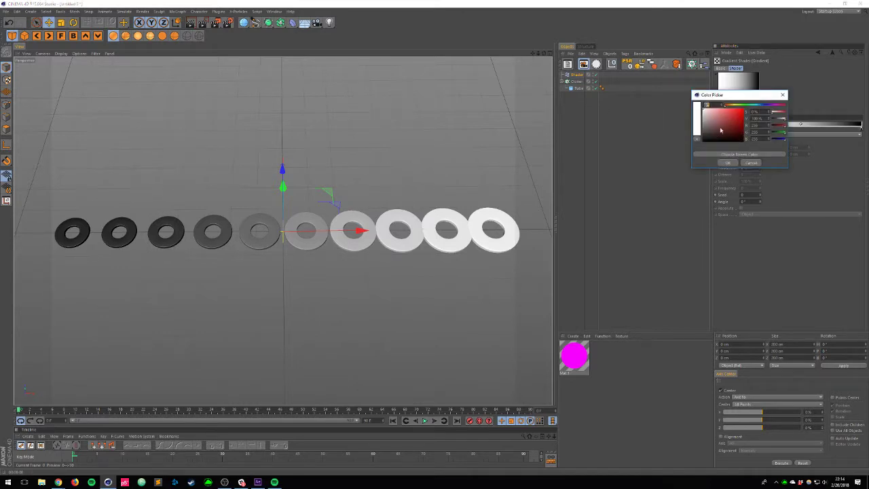
left_click_drag(721, 130, 768, 93)
left_click(728, 163)
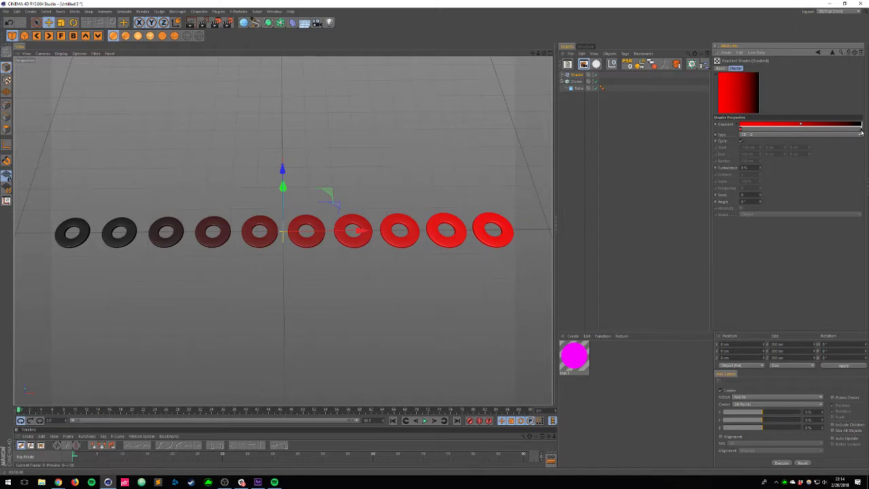
double_click(860, 129)
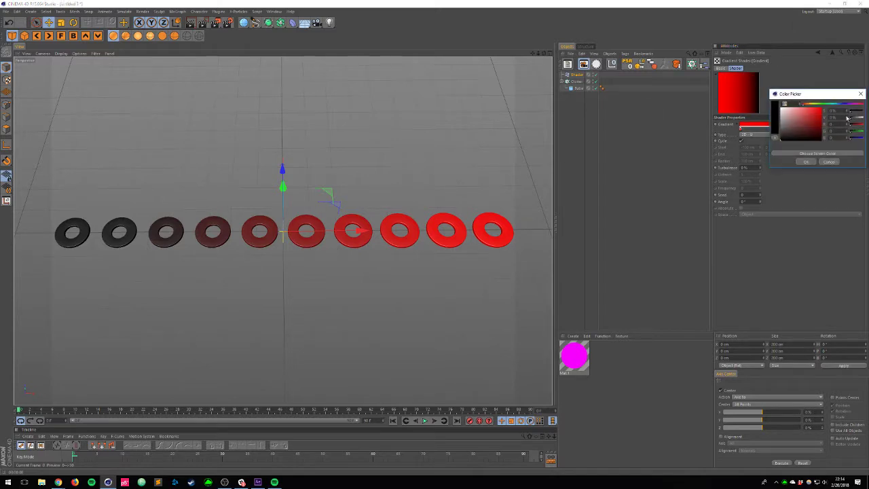
mouse_move(853, 104)
left_mouse_down()
mouse_move(844, 106)
mouse_move(867, 90)
left_mouse_up()
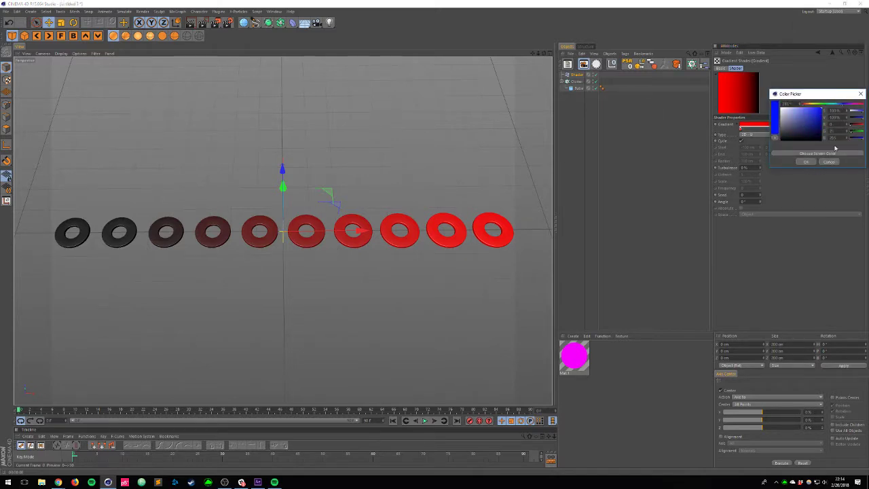
left_click(834, 106)
left_click(807, 161)
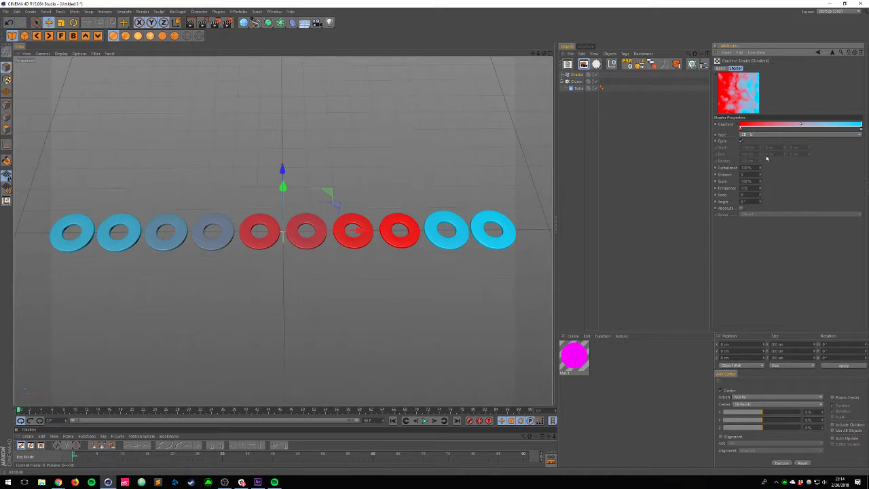
Step: Change the gradient type to 2D - Four Corner
left_click(751, 134)
left_click(767, 191)
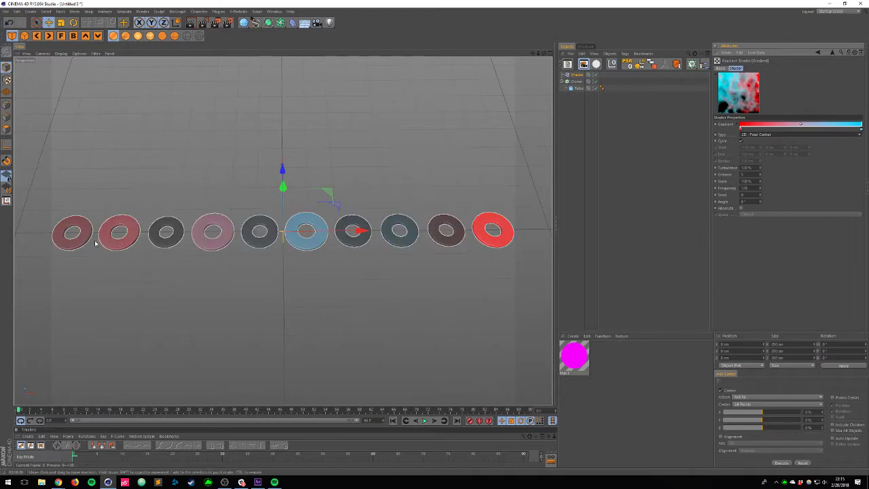
Step: Replace the Shader effector's gradient with a Noise shader and open the noise settings
left_click(832, 54)
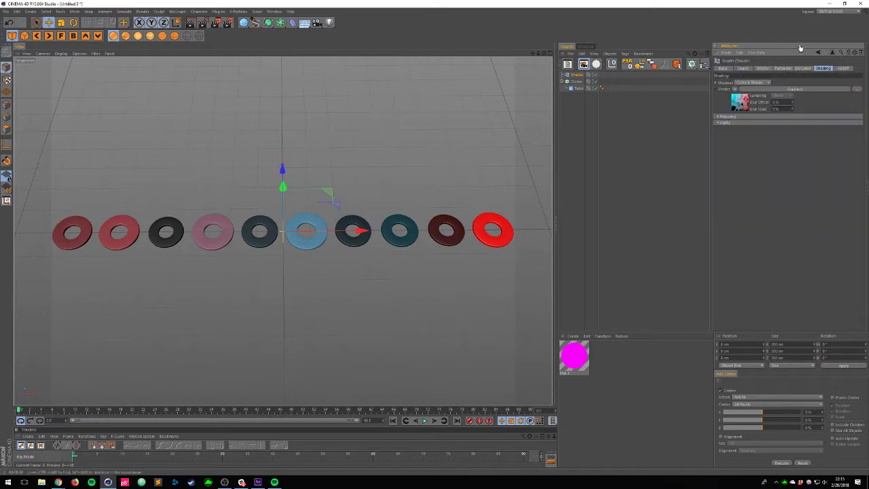
left_click(735, 89)
left_click(752, 169)
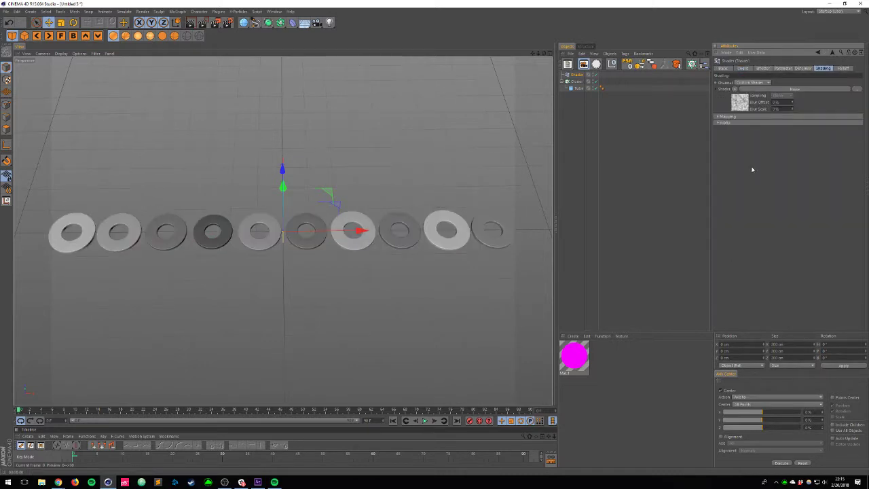
left_click(748, 105)
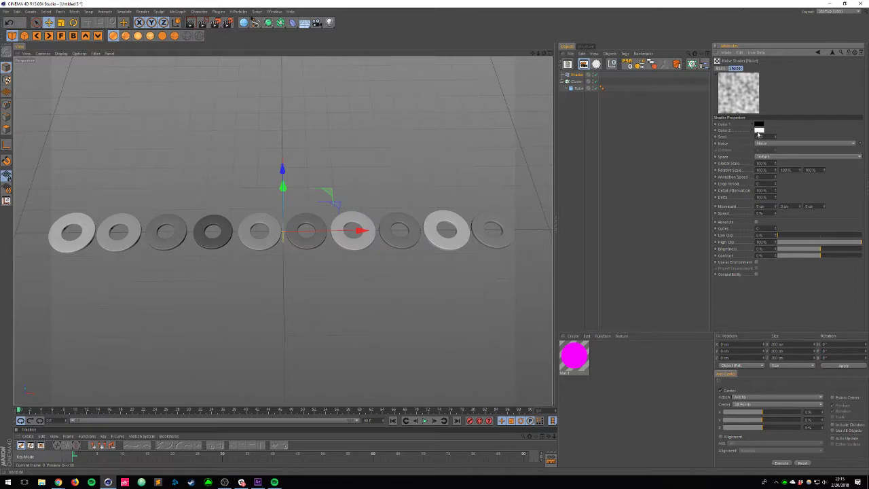
Step: Set the noise's Color 1 to purple and its Color 2 to red
left_click(758, 126)
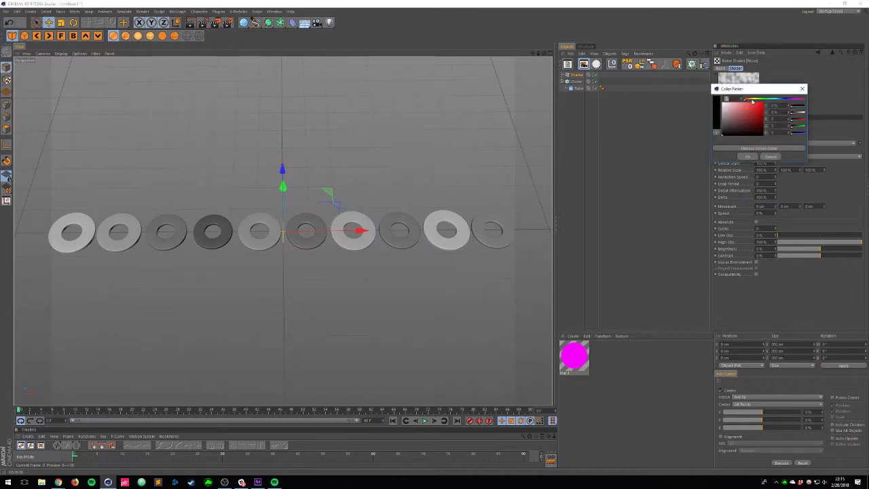
left_click_drag(800, 100, 765, 102)
left_click(751, 157)
left_click(759, 133)
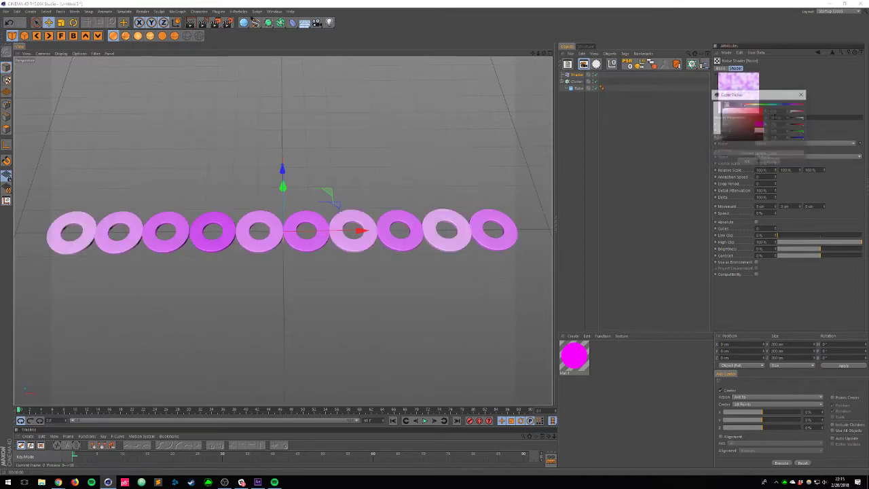
left_click(792, 110)
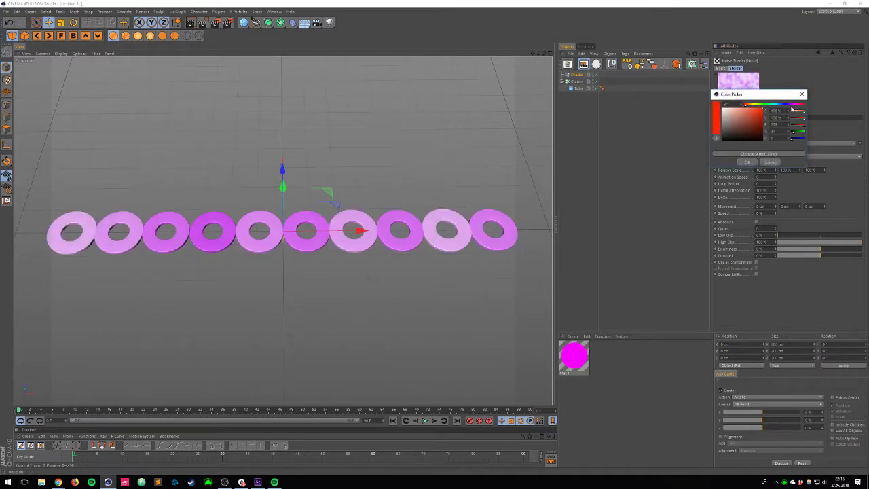
left_click(748, 163)
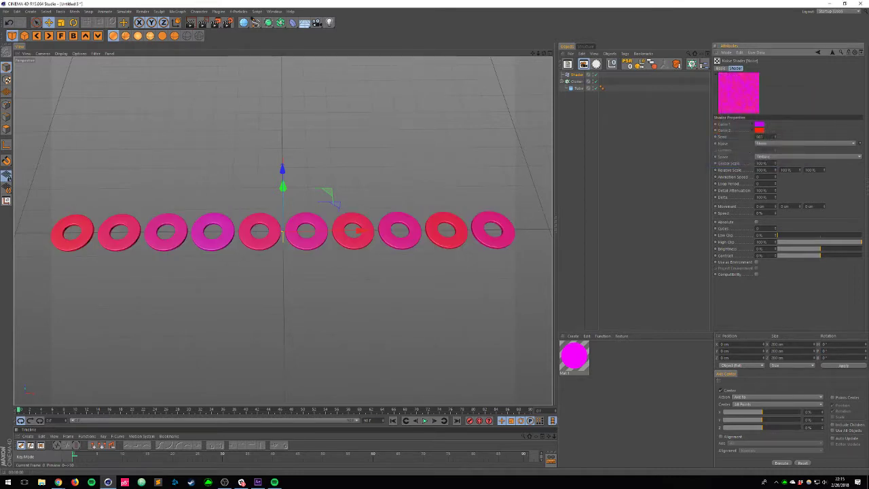
Step: Change the noise's Color 1 to blue and raise its contrast to about 90%
left_click(759, 124)
left_click(784, 100)
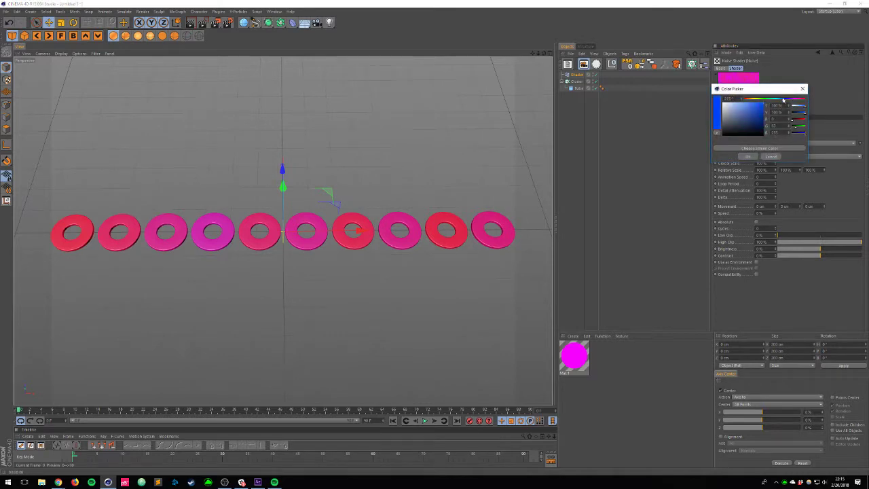
left_click(746, 157)
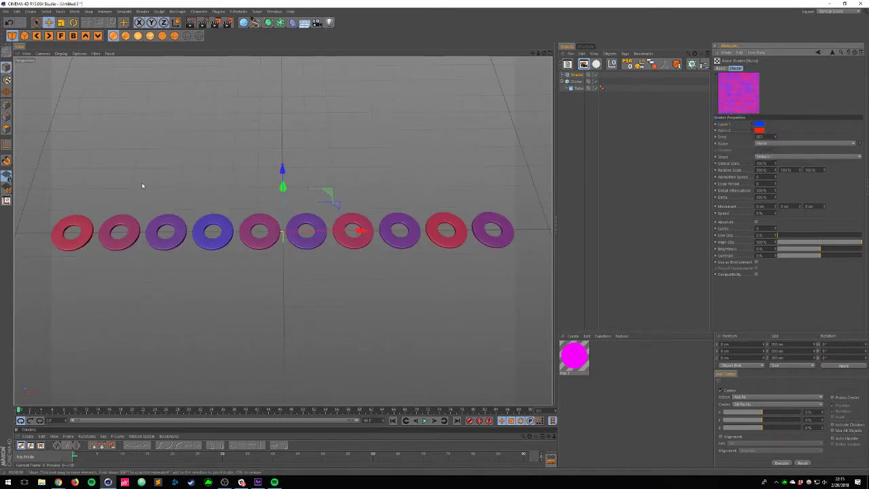
left_click_drag(821, 255, 858, 255)
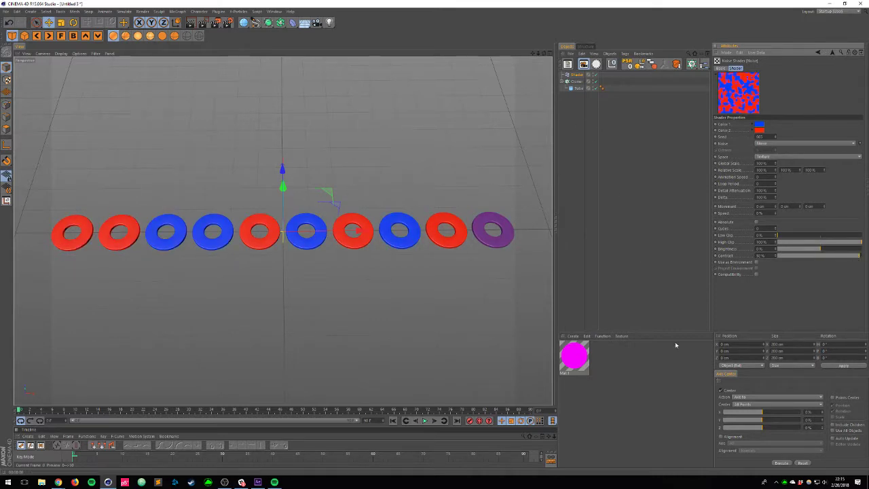
Step: Render the viewport and examine the colored rings from different angles
left_click(613, 394)
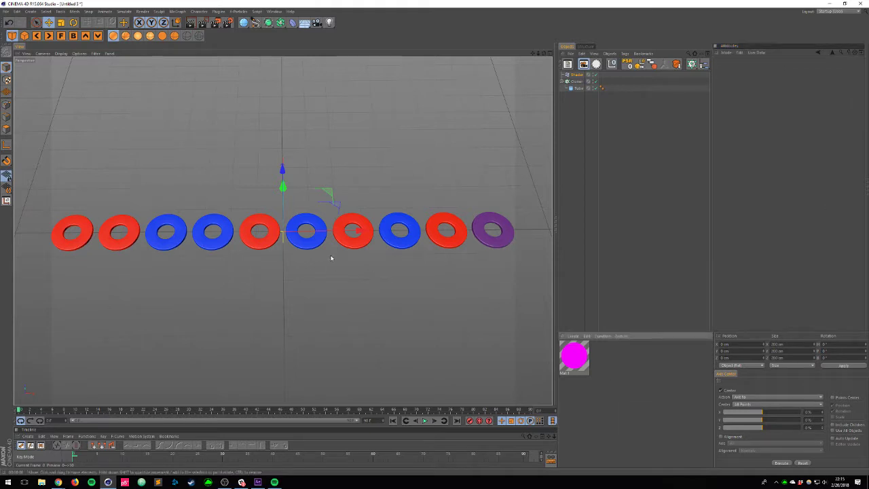
key("ctrl+r")
left_click_drag(336, 277, 282, 239, "alt")
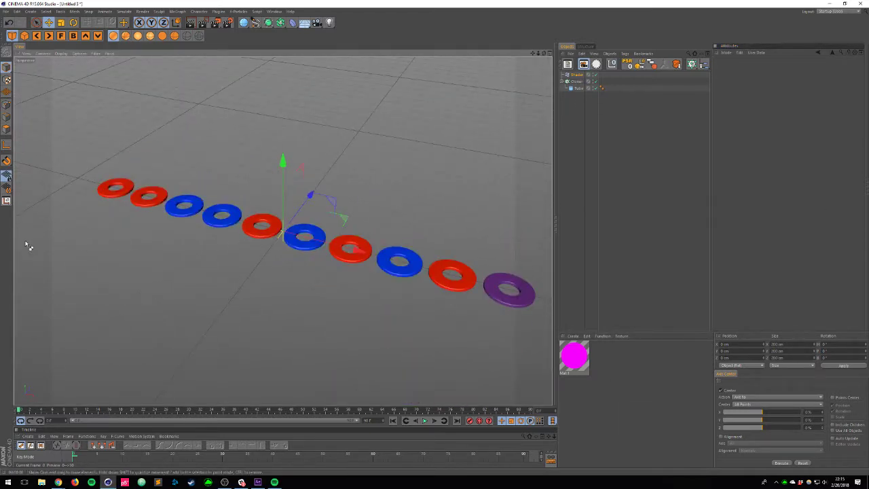
key("ctrl+r")
left_click_drag(305, 228, 396, 247, "alt")
Step: Create a new material and load the MoGraph Color Shader as its Color channel texture
double_click(646, 388)
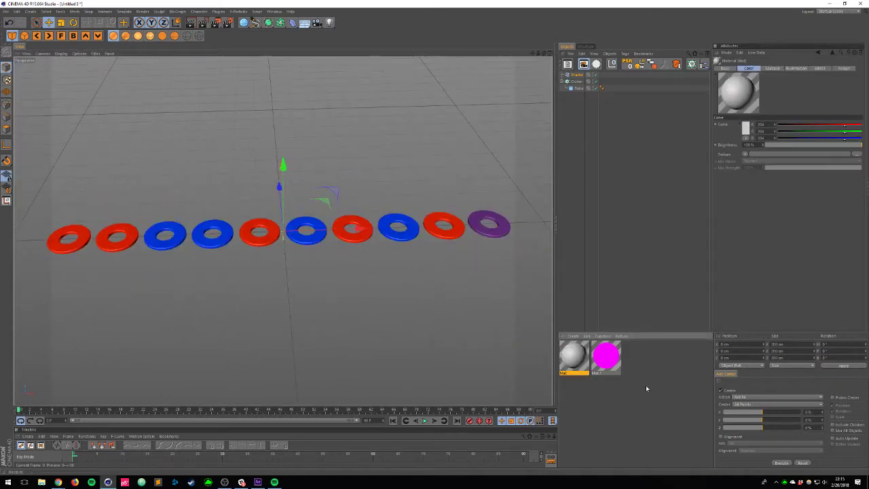
double_click(573, 356)
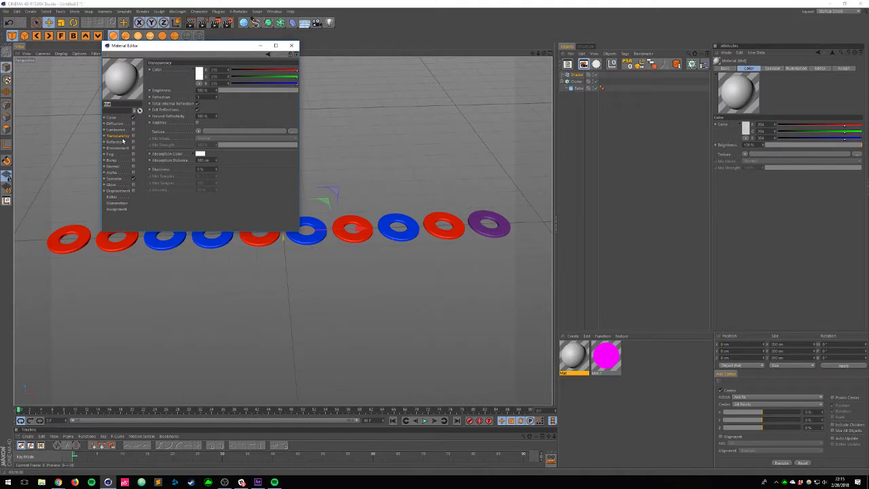
left_click(112, 117)
left_click(178, 100)
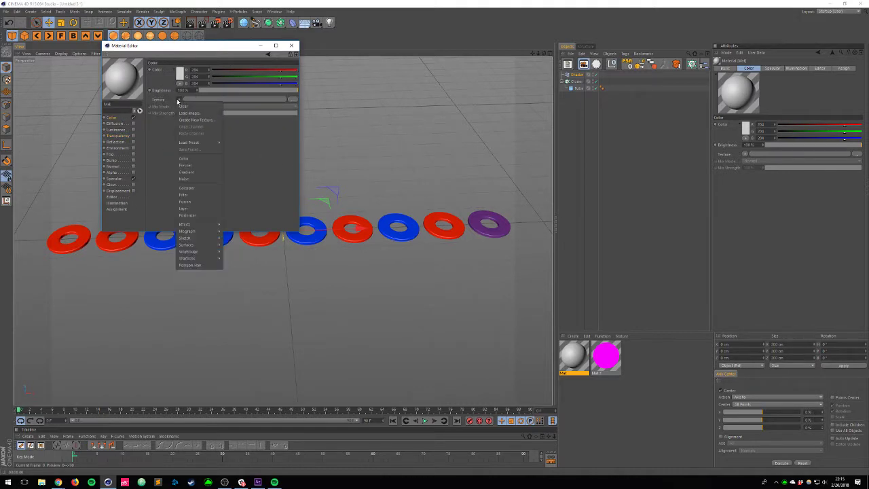
mouse_move(196, 232)
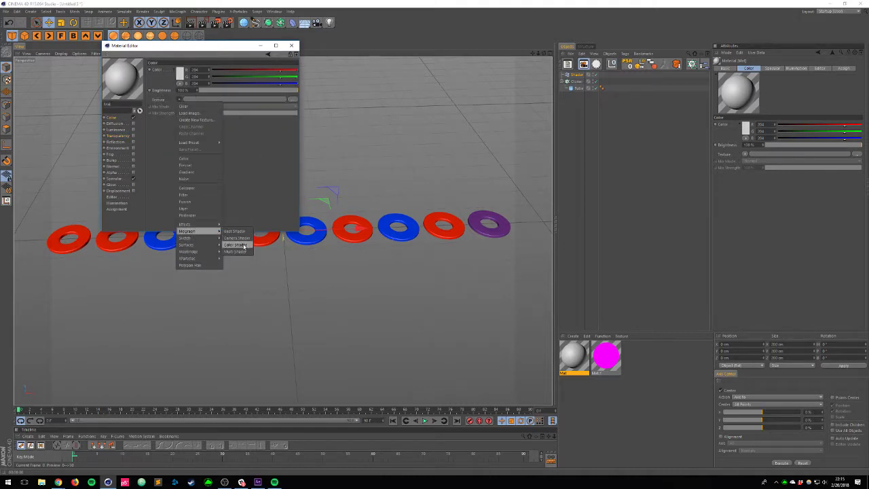
left_click(234, 244)
Step: Turn off Specular and enable Reflection on the new material
left_click_drag(207, 47, 376, 221)
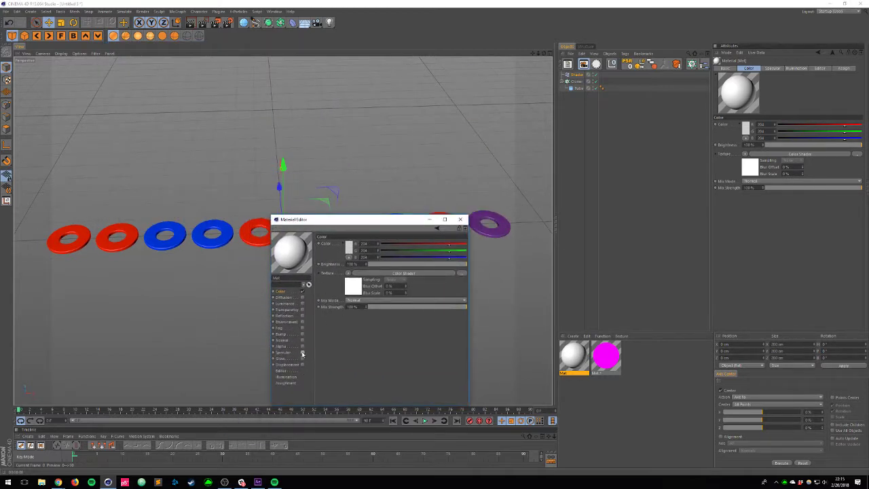
left_click(302, 315)
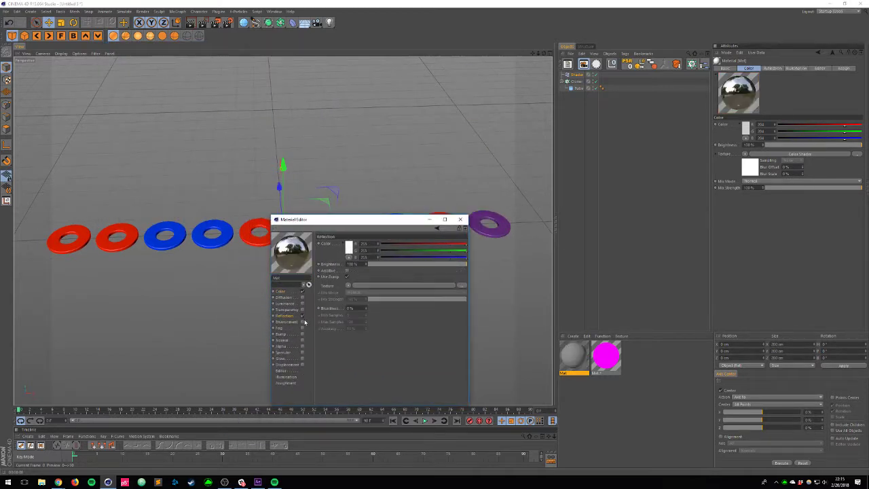
Step: Load Fresnel as the Reflection texture, setting the channel's brightness to 0% and its mix strength to about 67%
left_click(348, 286)
left_click(360, 353)
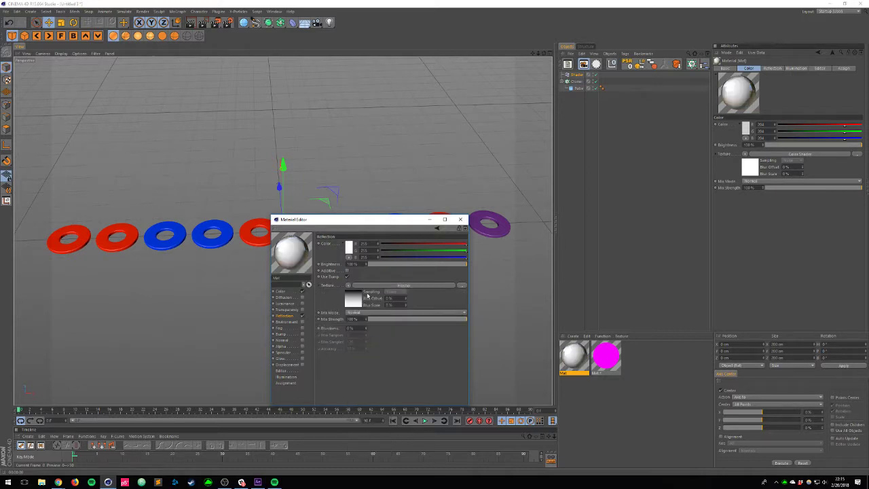
left_click_drag(387, 319, 524, 317)
left_click_drag(386, 264, 365, 264)
left_click_drag(398, 319, 434, 322)
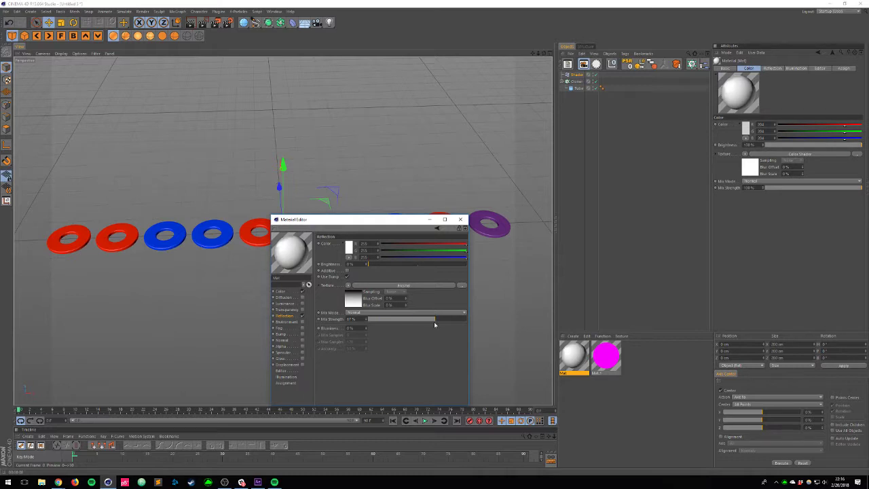
Step: Enable the Bump channel and load a Noise texture into it with a global scale of 10%
left_click(302, 334)
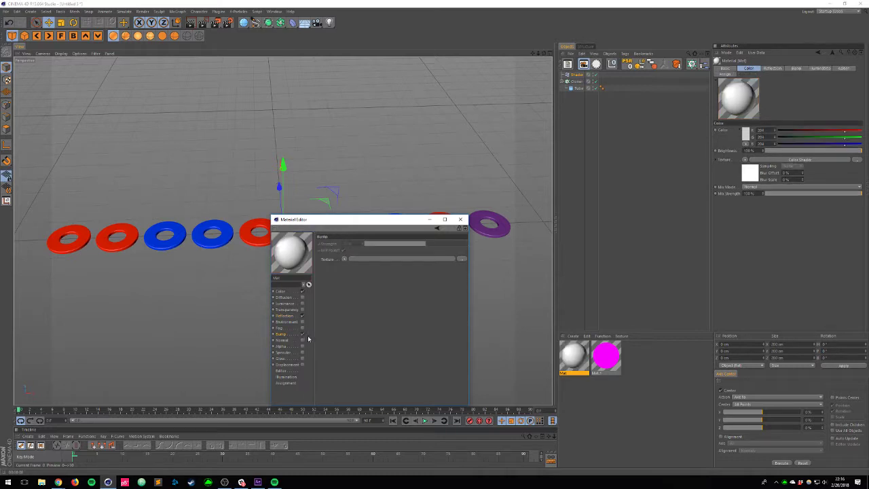
left_click(343, 259)
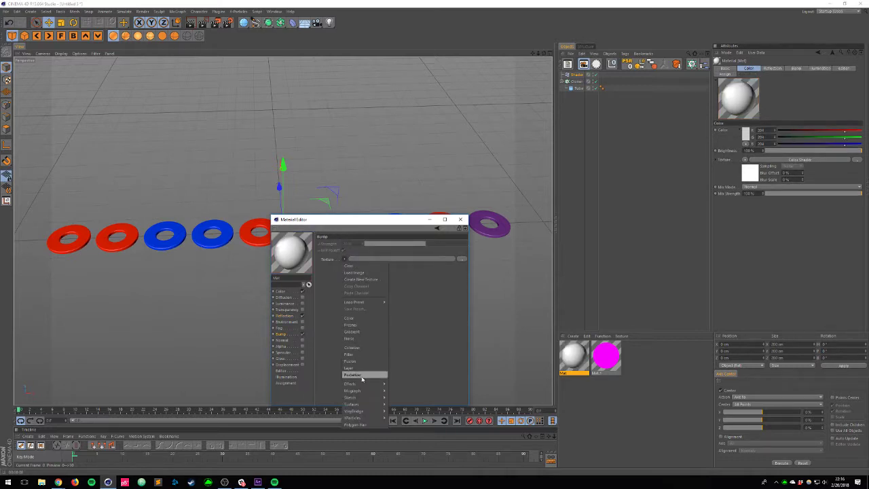
left_click(358, 338)
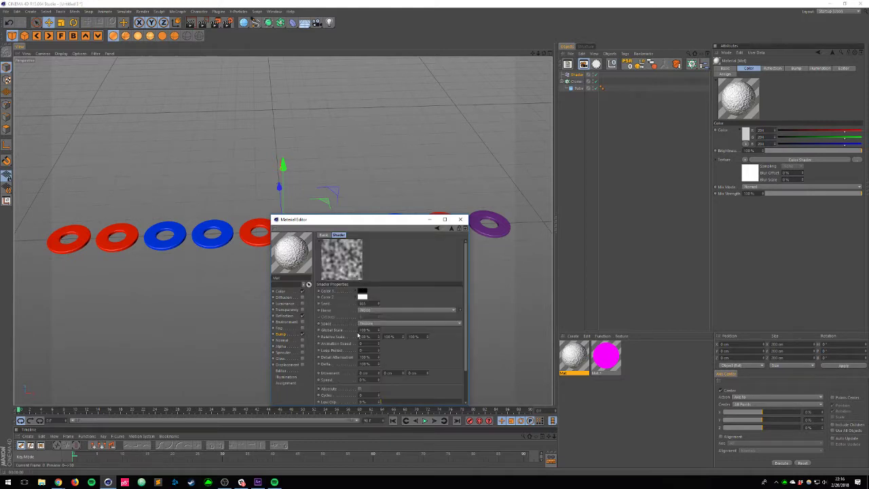
key("Return")
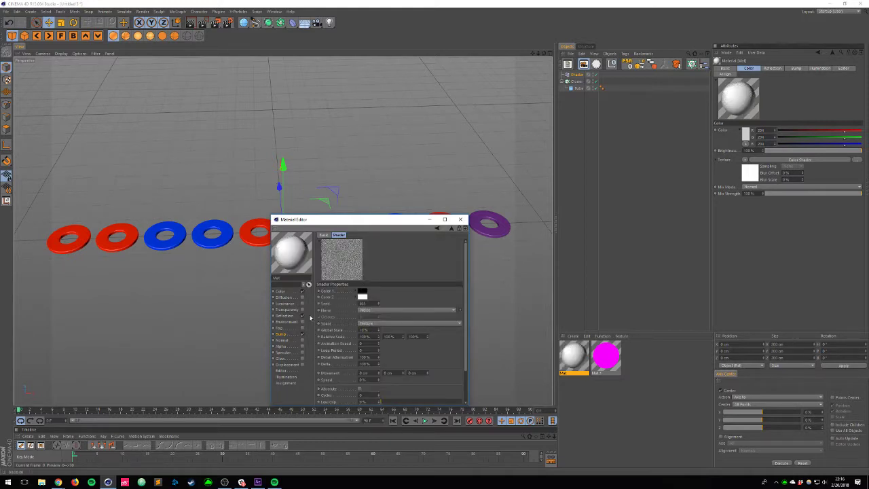
Step: Apply the material to the Cloner and render the viewport to check the rings
left_click_drag(575, 359, 577, 82)
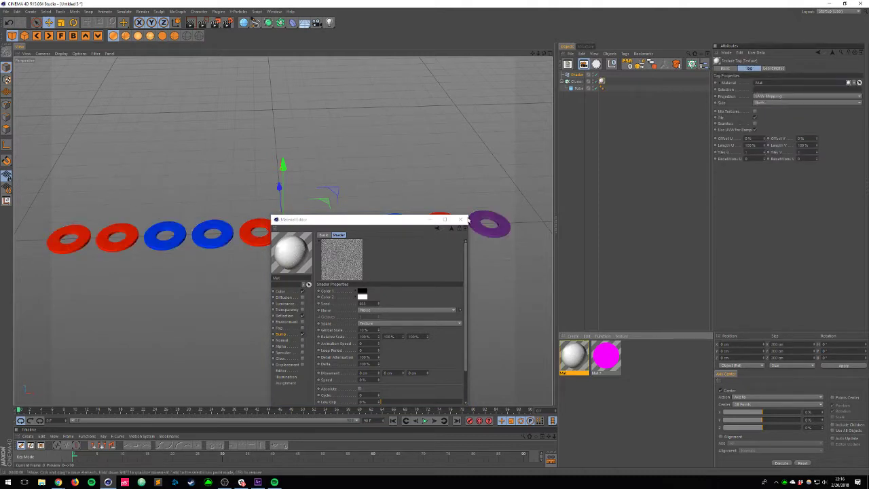
left_click(462, 219)
key("ctrl+r")
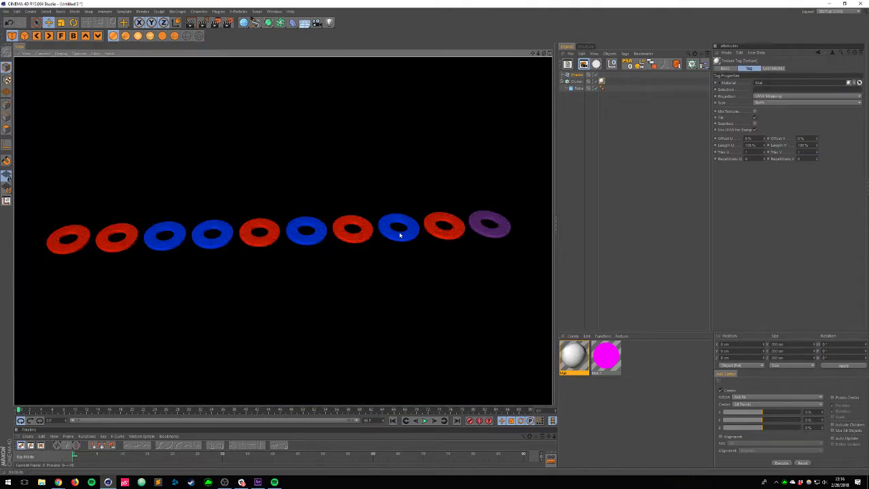
Step: Add an area light, raise it above the ring row, tilt it toward the rings and widen it
mouse_move(259, 59)
left_mouse_down("alt")
mouse_move(298, 88)
mouse_move(259, 59)
left_mouse_up("alt")
left_click_drag(330, 23, 398, 41)
left_click_drag(282, 204, 281, 89)
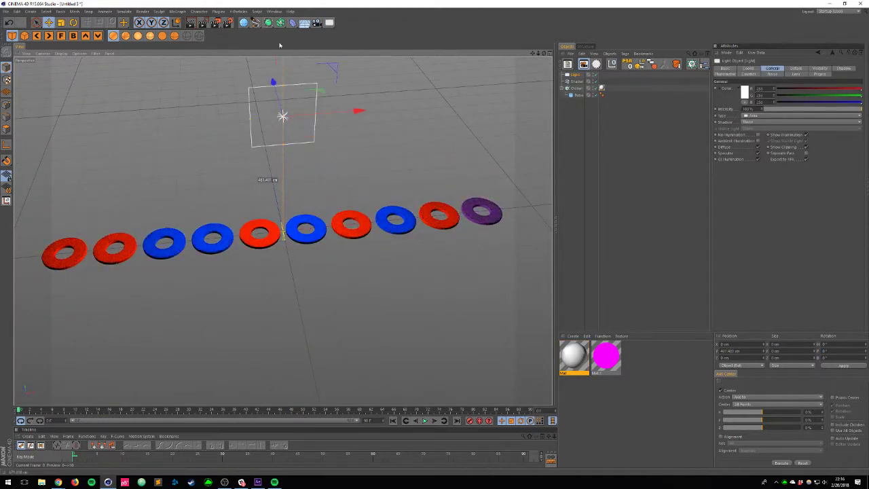
key("r")
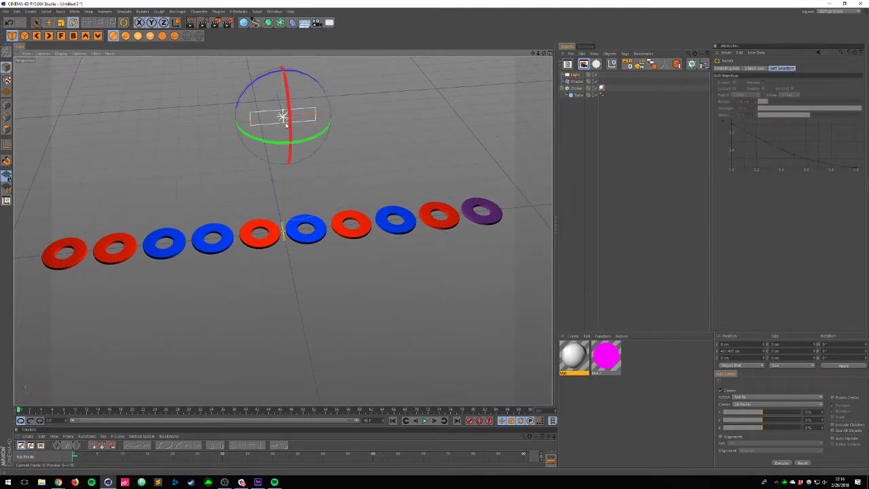
left_click_drag(286, 86, 424, 118)
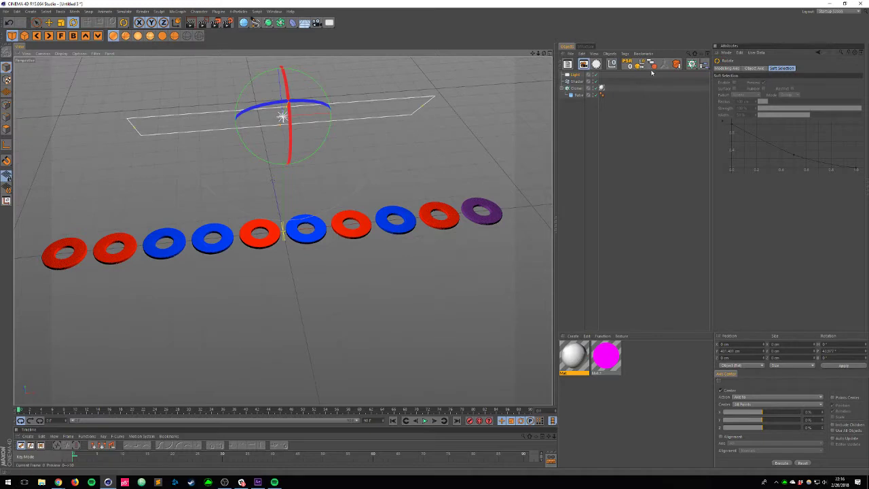
Step: Turn on Show in Reflection for the area light and render the viewport
left_click(579, 76)
left_click(795, 69)
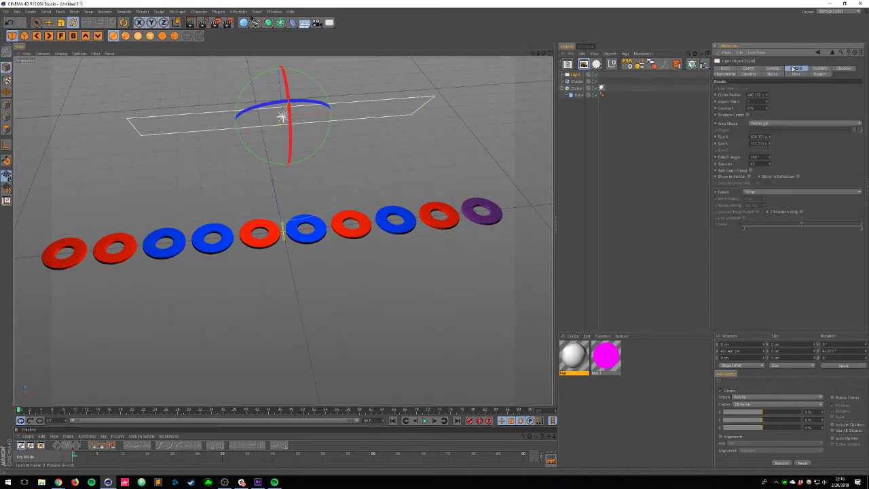
left_click(798, 176)
key("ctrl+r")
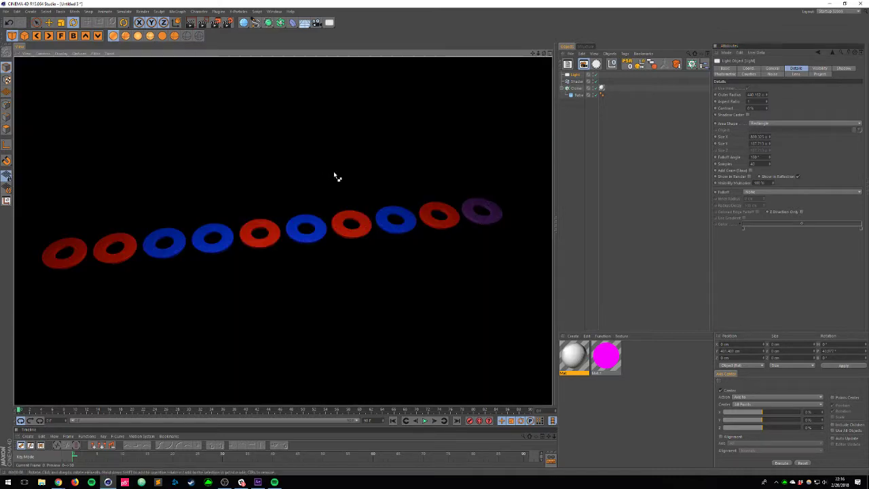
Step: Move the area light down close over the middle rings and render to check its reflection
left_click(576, 76)
key("e")
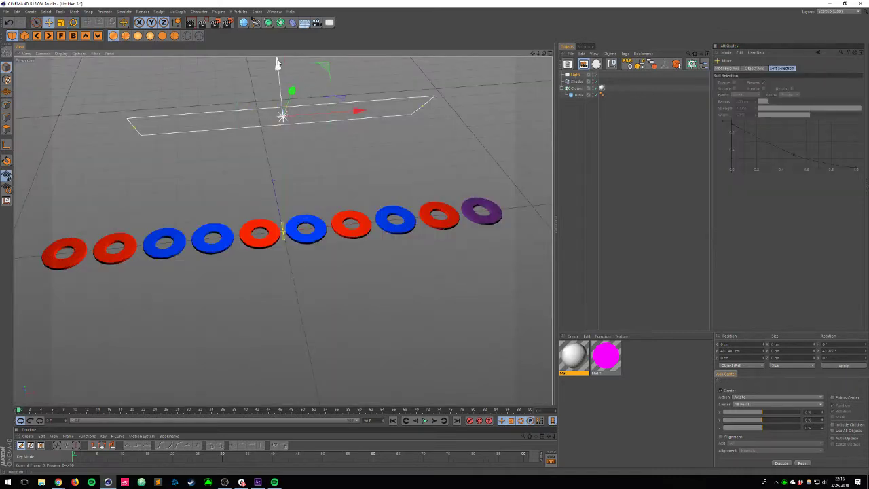
left_click_drag(276, 67, 277, 149)
key("ctrl+r")
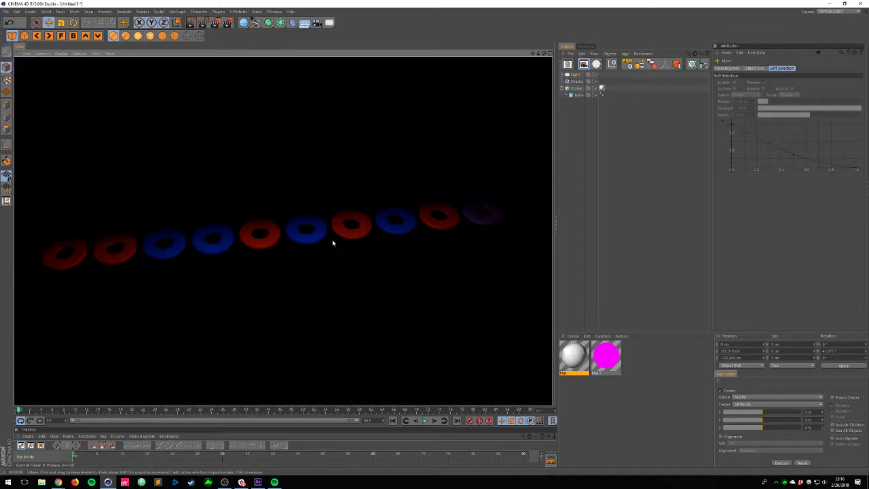
left_click_drag(247, 213, 386, 175, "alt")
left_click_drag(346, 144, 126, 220)
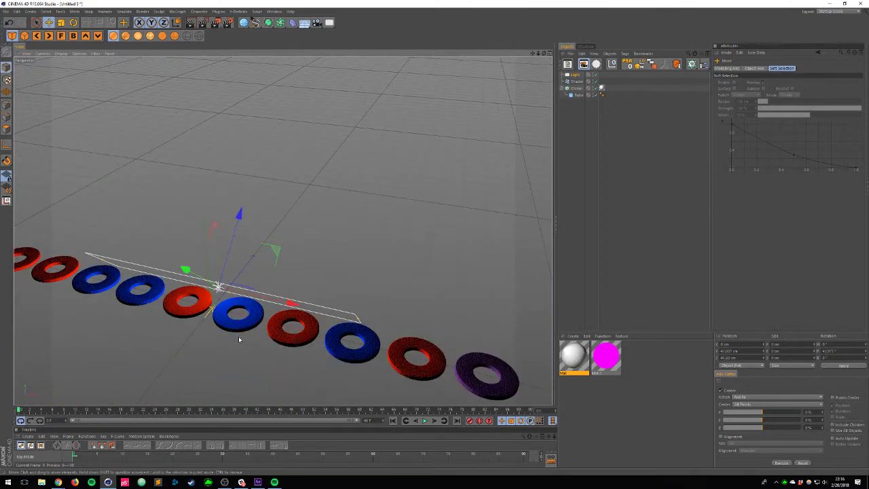
key("ctrl+r")
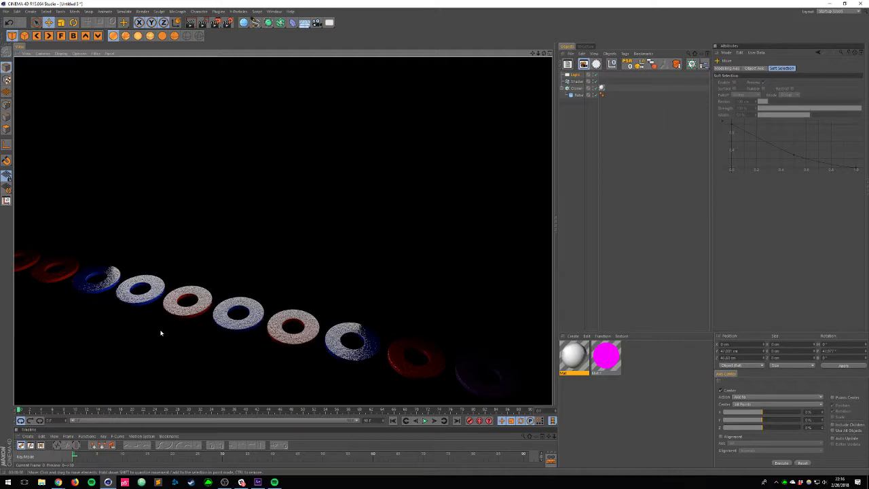
Step: Turn off the Bump channel of the ring material and render the rings again
double_click(575, 358)
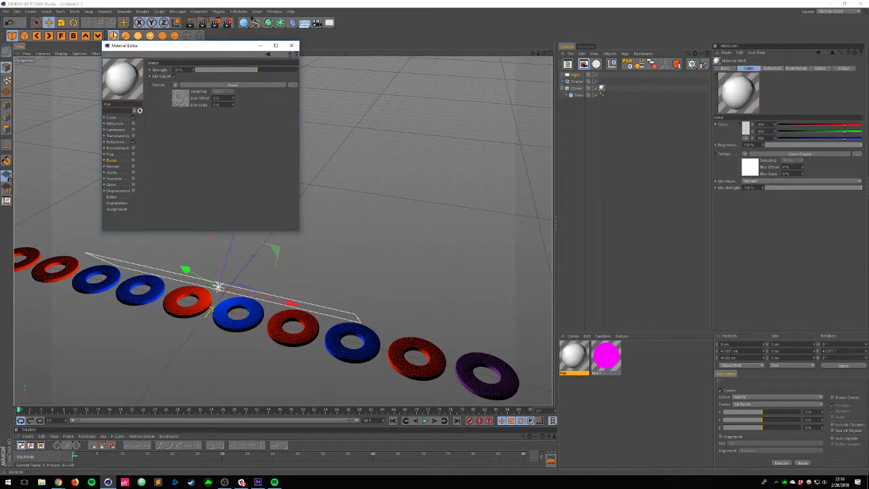
left_click(292, 45)
key("ctrl+r")
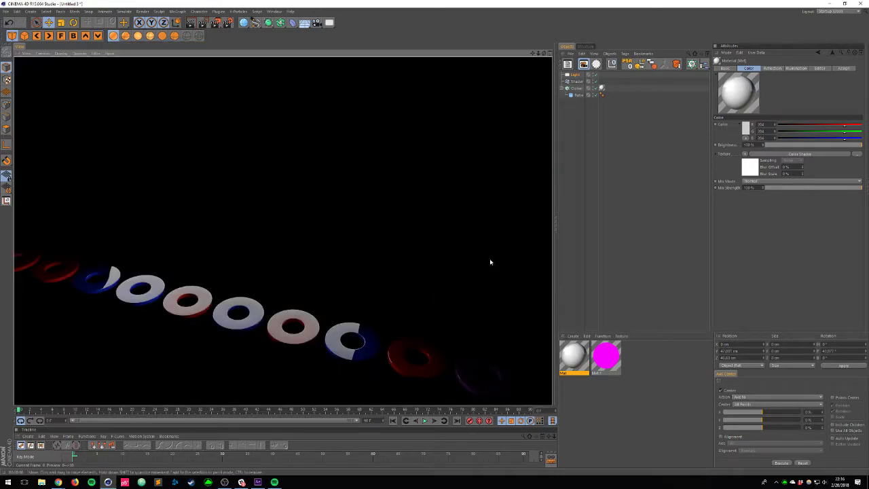
Step: Scale the area light up so that it spans the whole row of rings
left_click(575, 75)
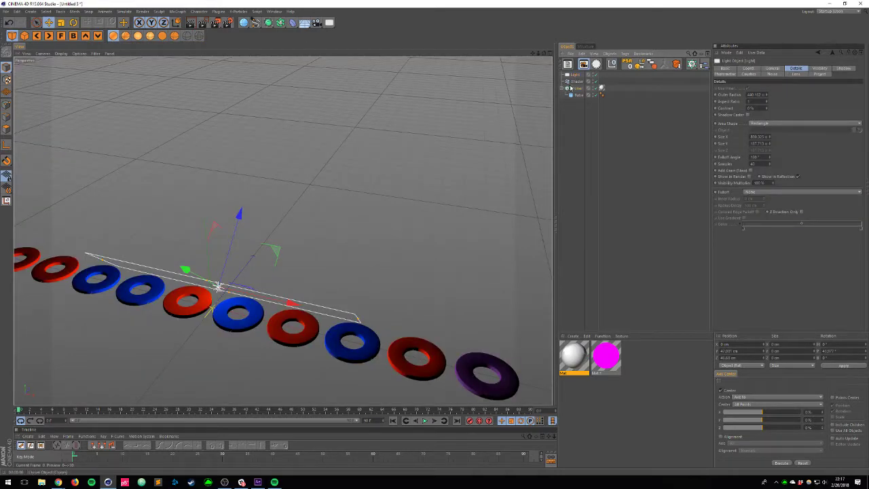
left_click(575, 81)
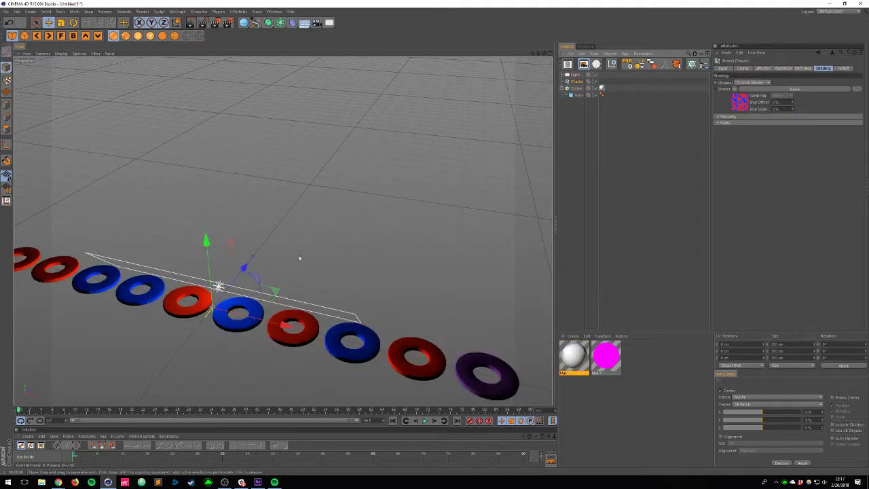
left_click(575, 74)
key("t")
left_click_drag(252, 169, 790, 119)
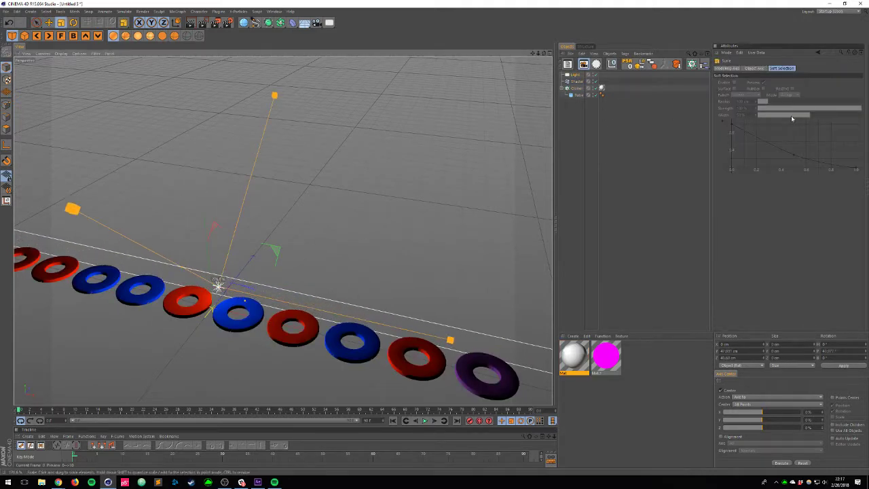
Step: Move the area light up and away from the rings and render the whole row
key("e")
left_click_drag(231, 222, 252, 168)
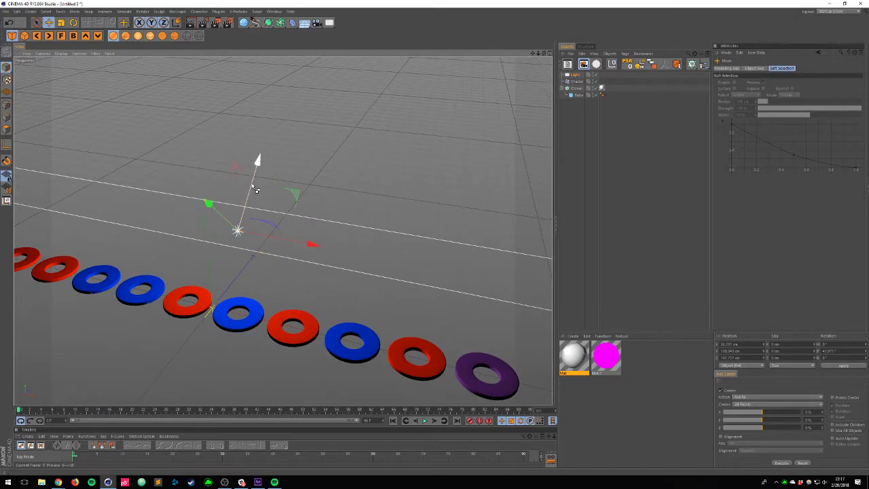
key("ctrl+z")
left_click_drag(235, 219, 294, 74)
left_click_drag(300, 164, 367, 241, "alt")
scroll(270, 193, "down", 4)
key("ctrl+r")
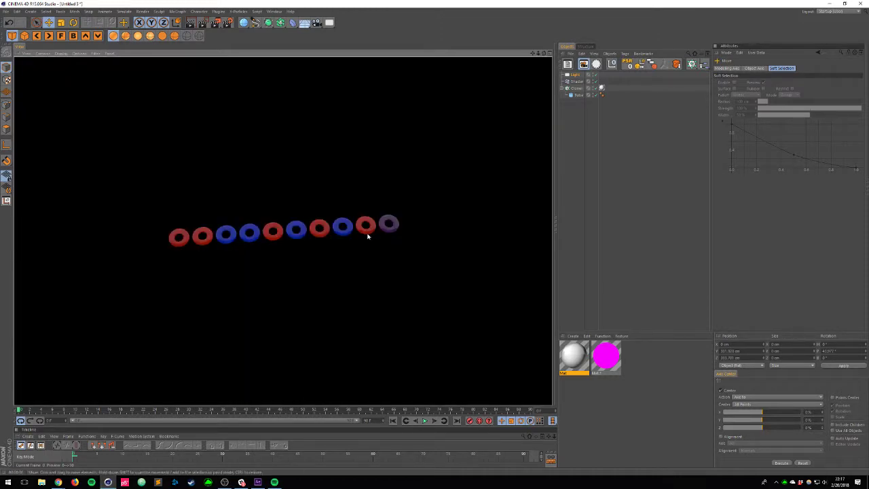
Step: Turn off Scale in the Shader effector's parameters and review its Shading and Deformer settings
left_click(576, 80)
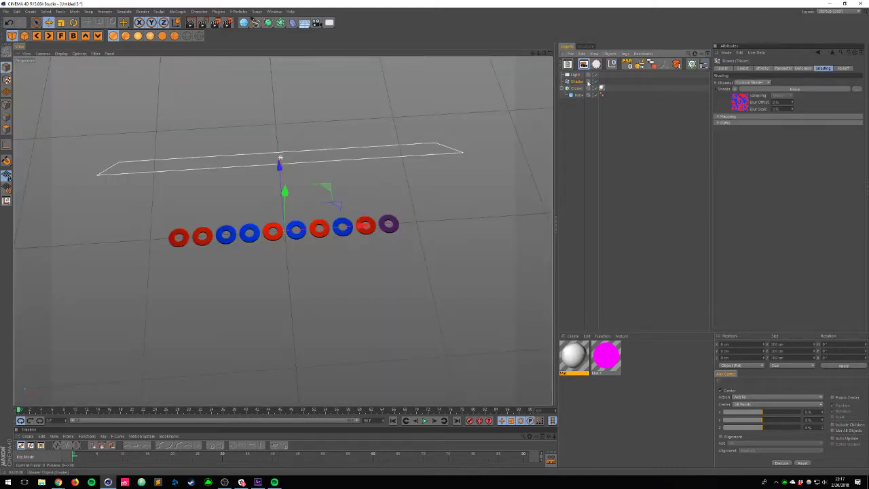
left_click(782, 69)
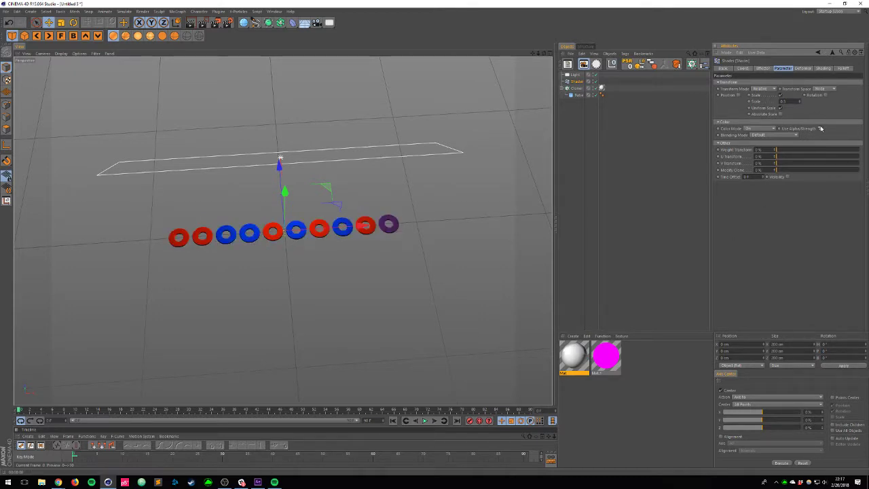
left_click(780, 95)
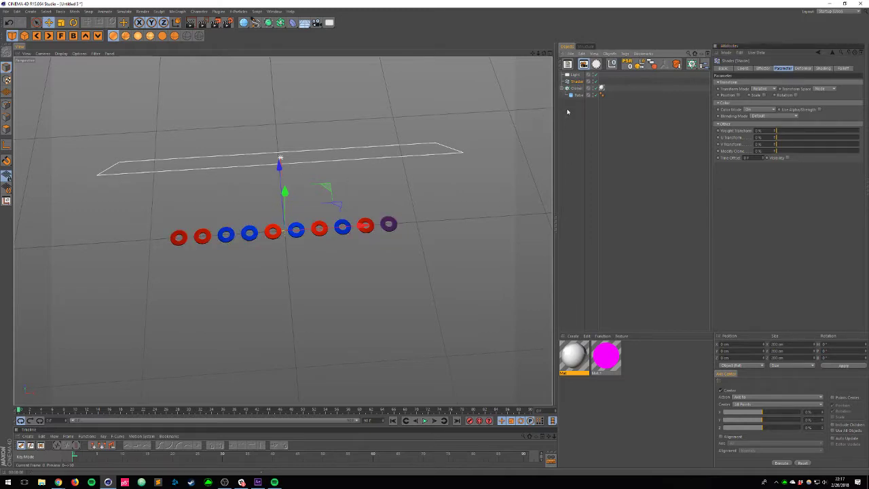
left_click(821, 68)
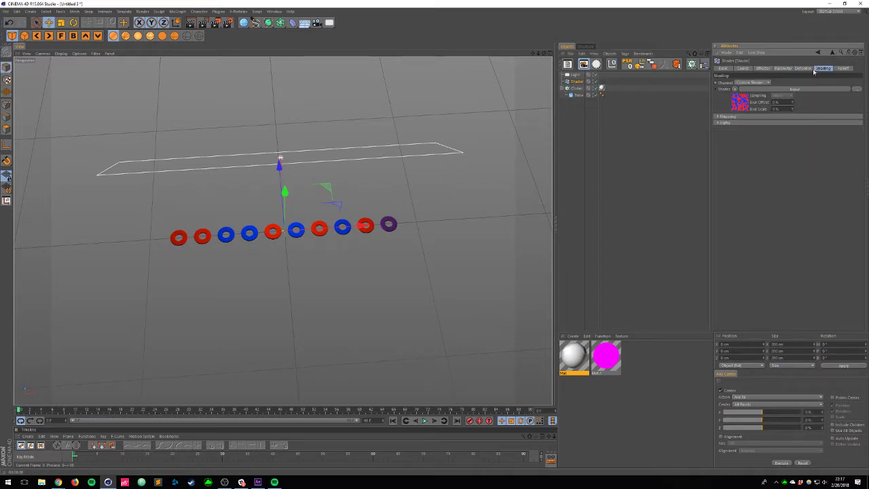
left_click(804, 69)
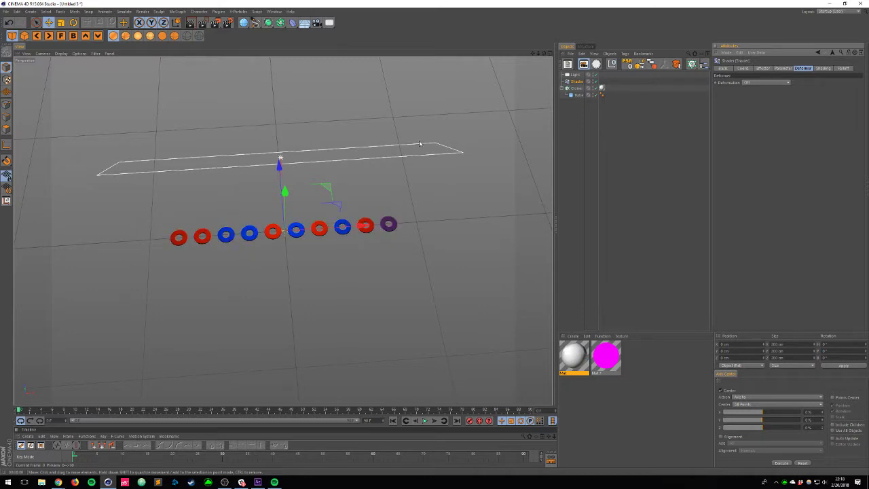
Step: Delete the Shader effector from the scene
key("Delete")
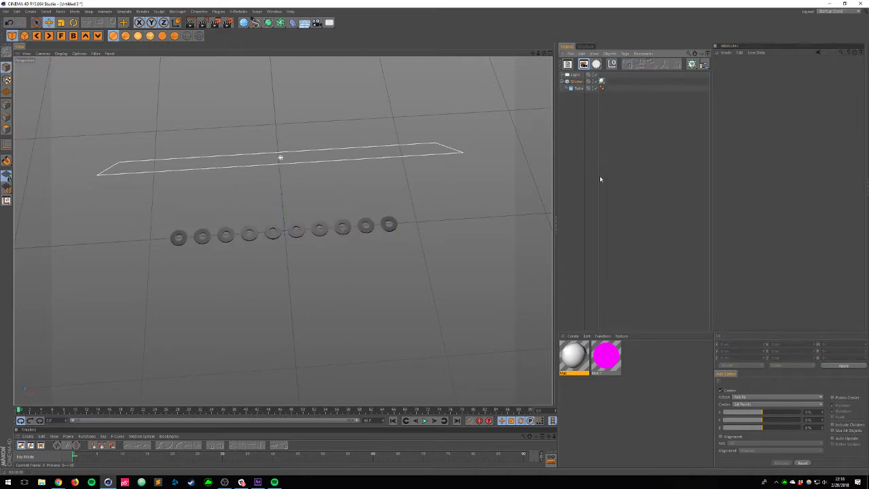
key("ctrl+z")
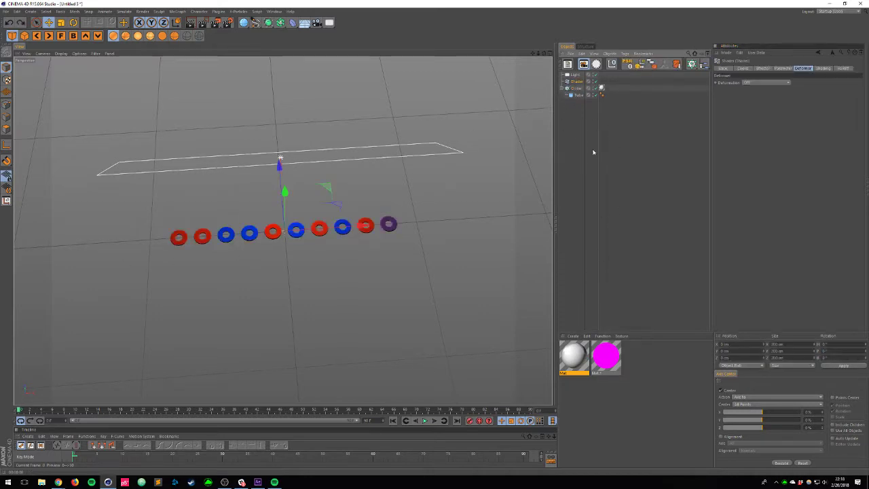
key("Delete")
Step: Add a Random effector to the Cloner and turn off its Position transform
left_click(577, 81)
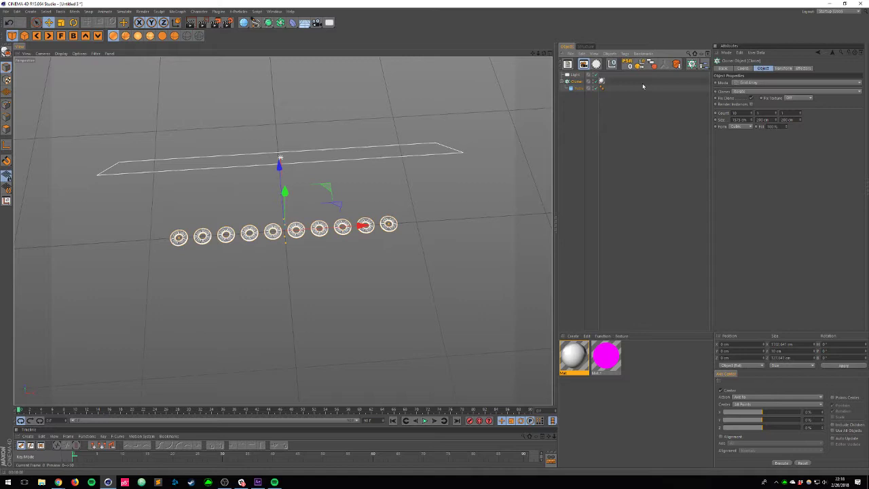
left_click(177, 11)
mouse_move(203, 22)
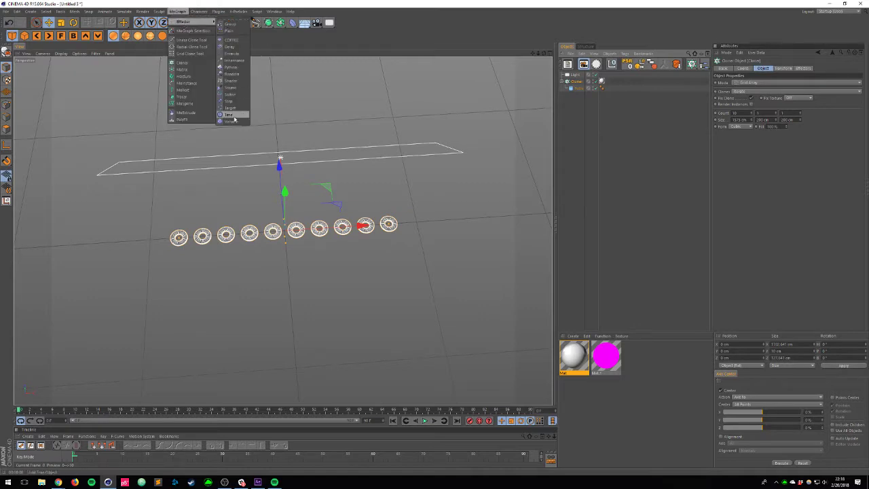
left_click(231, 73)
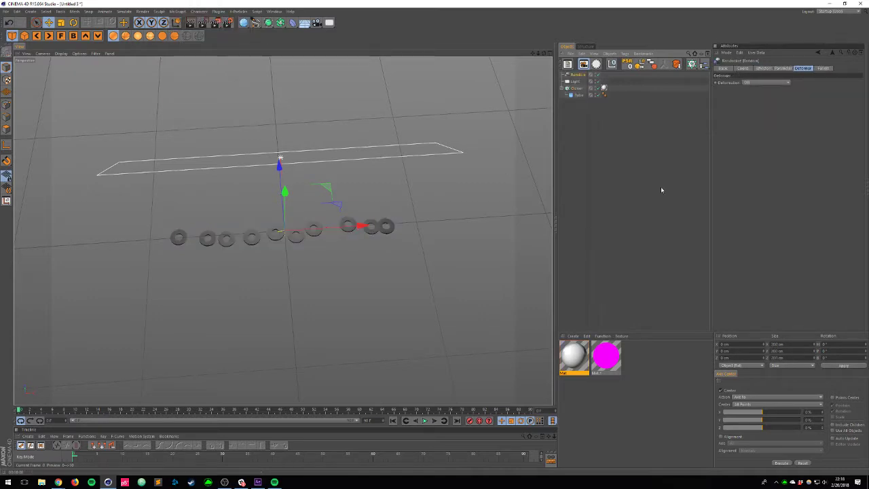
left_click(782, 69)
left_click(737, 95)
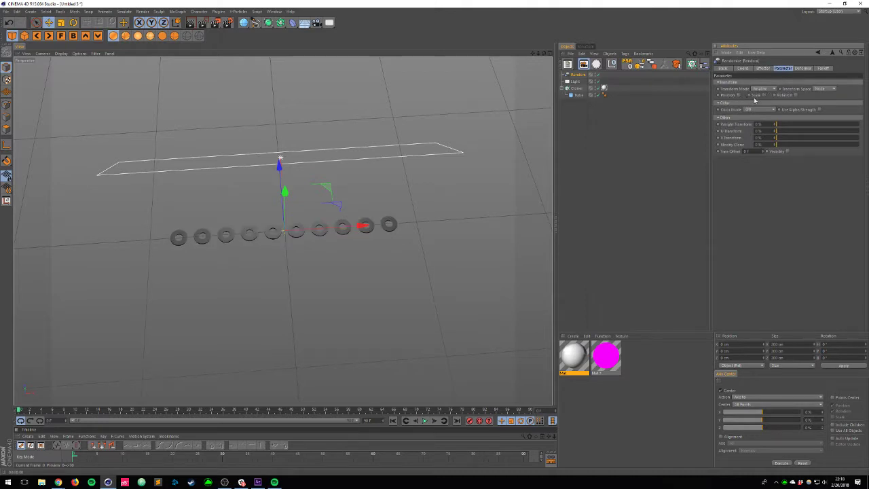
Step: Turn on the Random effector's Color Mode and check the magenta material's channels
left_click(754, 110)
left_click(753, 118)
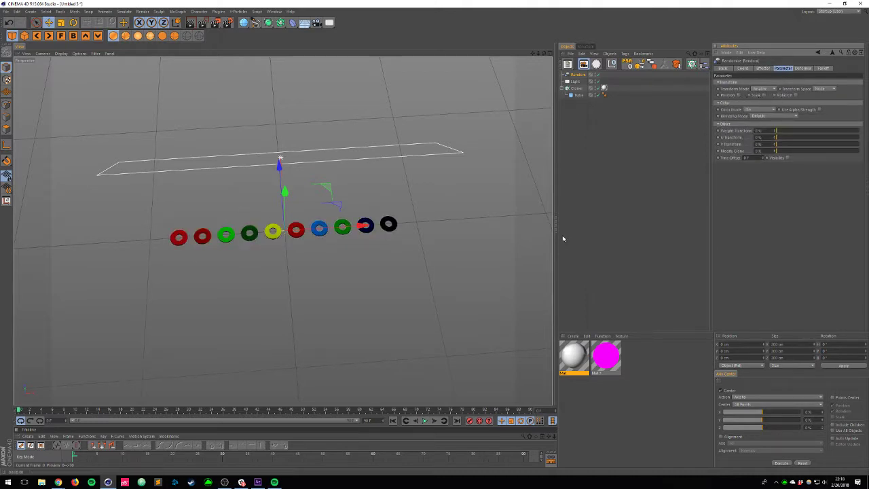
double_click(613, 356)
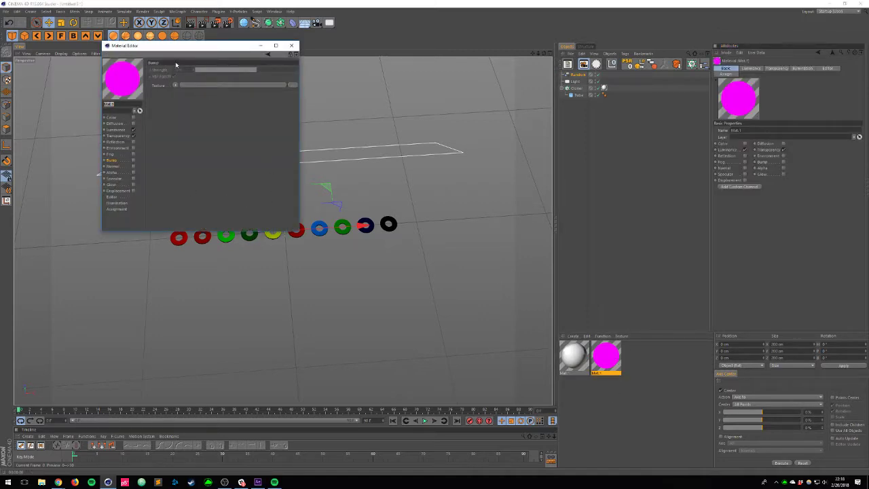
left_click(291, 46)
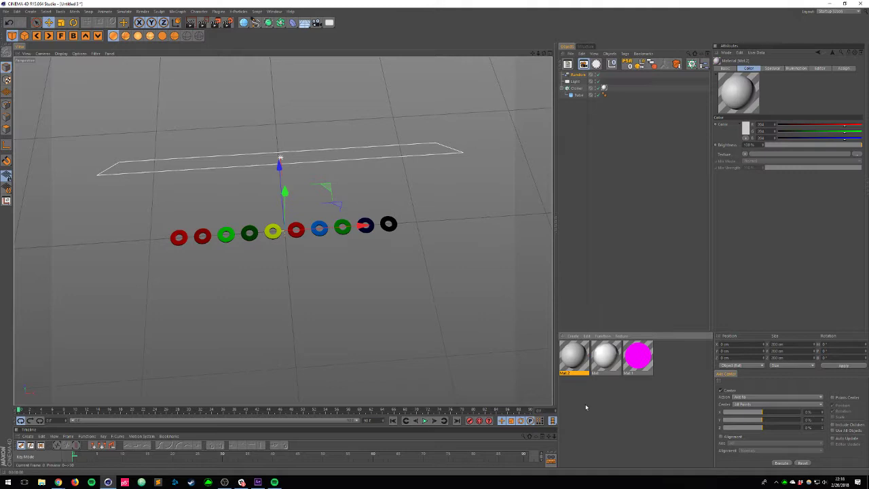
Step: Create a new material that uses only the Luminance channel, with Color and Specular turned off
double_click(576, 350)
left_click(128, 130)
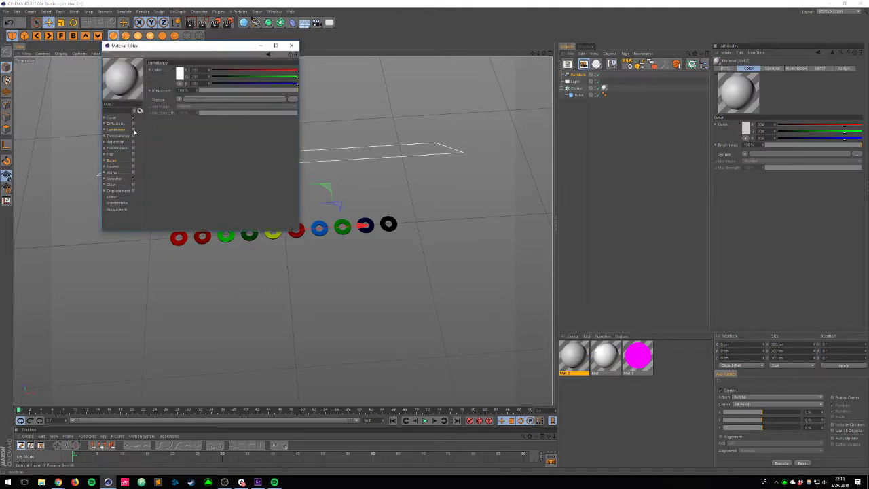
left_click(134, 131)
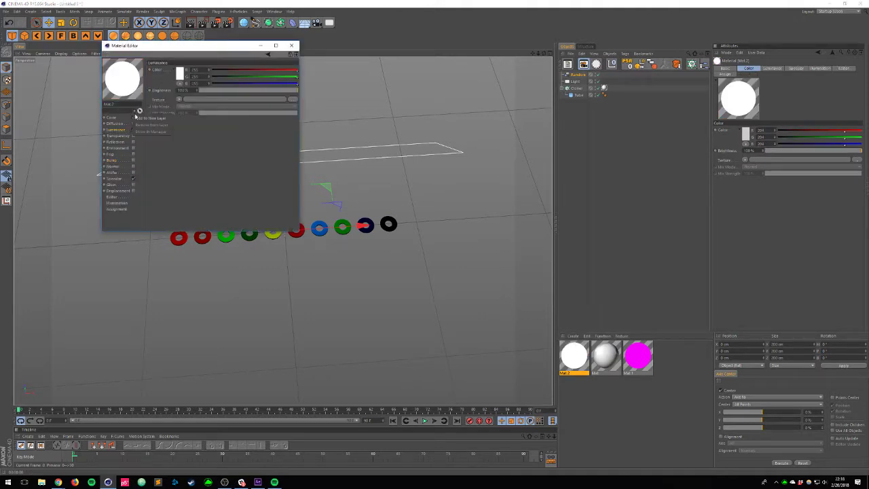
left_click(134, 178)
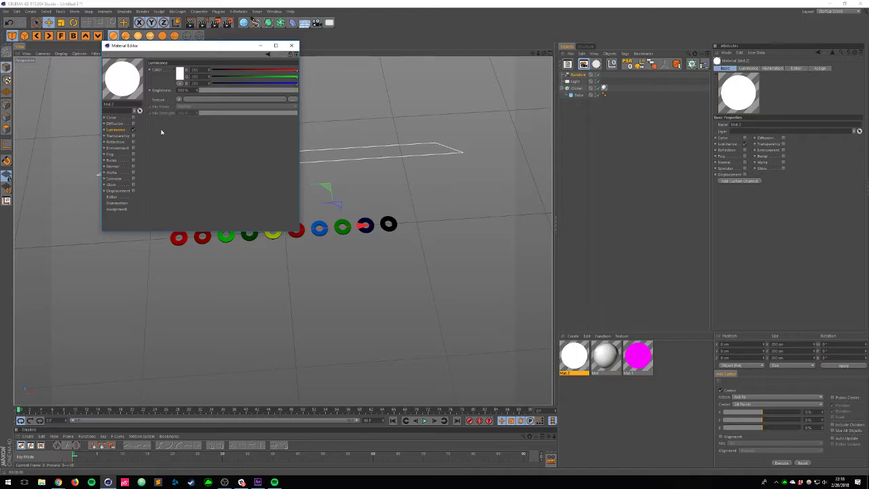
Step: Load a MoGraph Multi Shader as the new material's luminance texture and open its shader properties
left_click(178, 99)
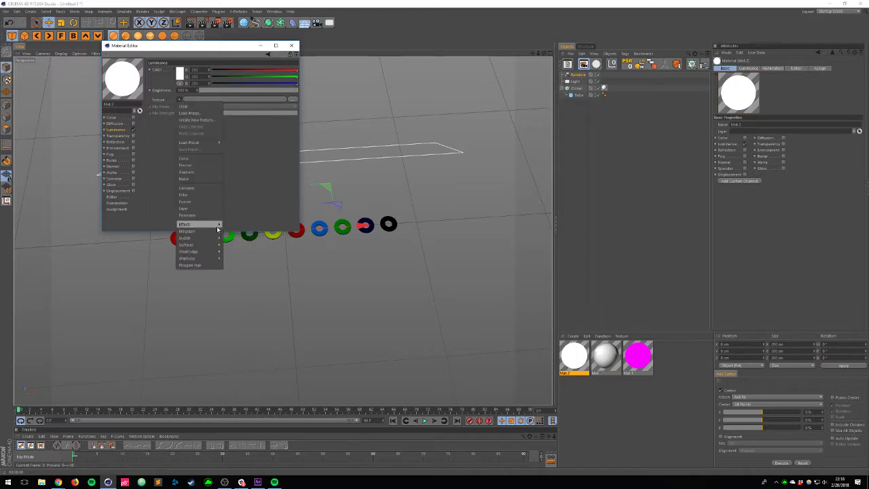
mouse_move(210, 235)
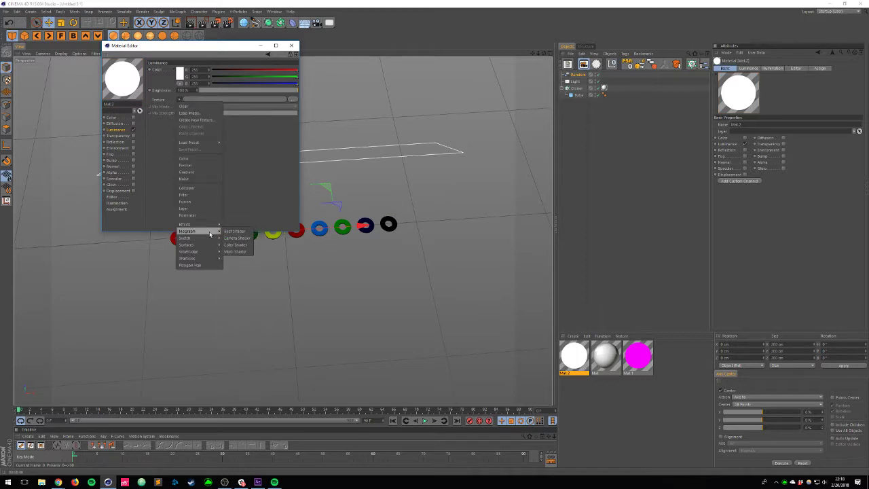
left_click(240, 253)
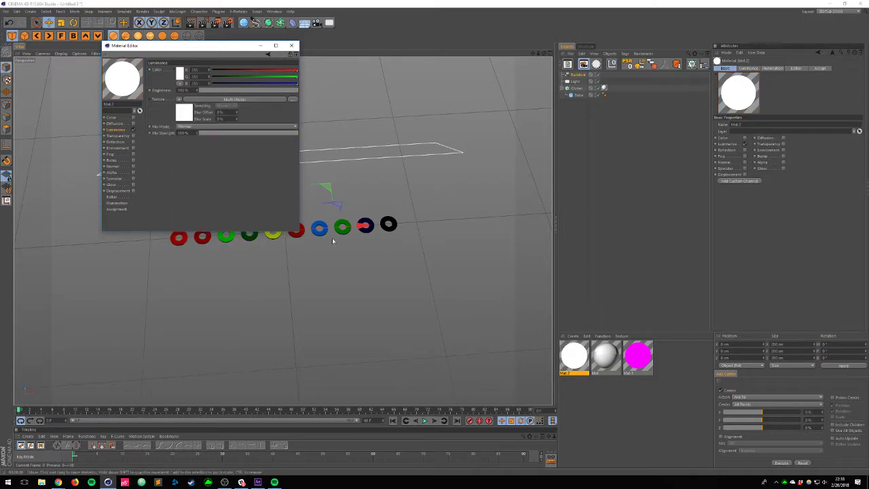
left_click(232, 101)
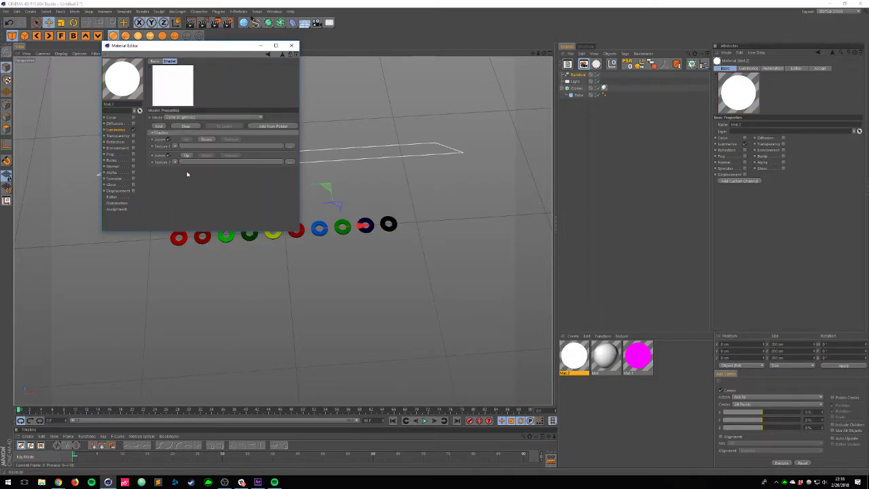
Step: Assign a Color shader to Texture 1 of the Multi Shader and make it magenta by reducing green to 0
left_click(174, 146)
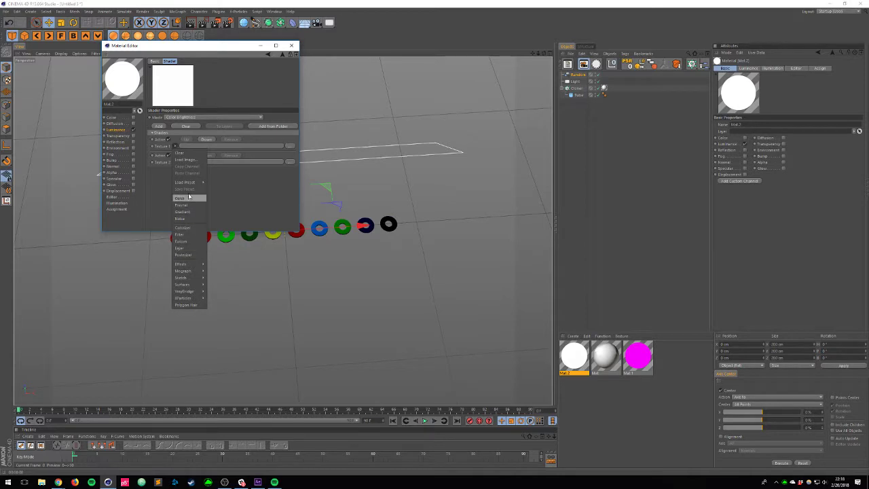
left_click(179, 197)
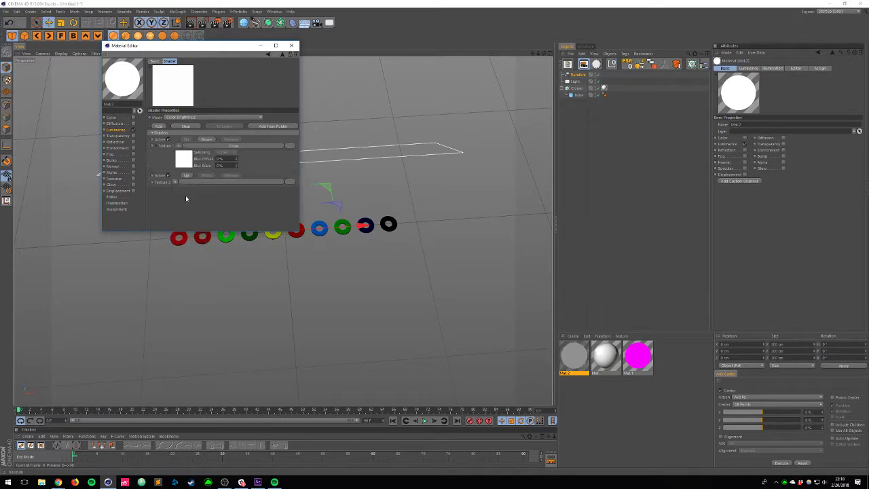
left_click(188, 155)
left_click_drag(265, 118, 113, 109)
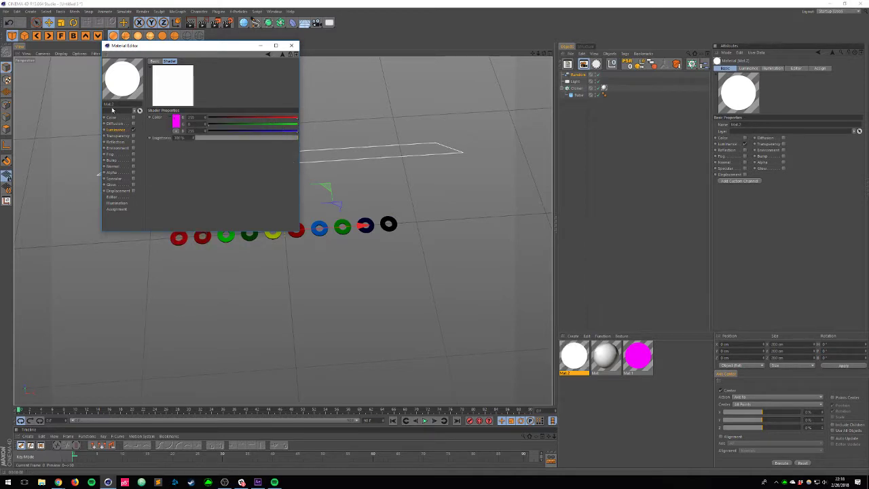
left_click(282, 54)
Step: Assign a Color shader to Texture 2 of the Multi Shader and make it yellow by removing the blue
left_click(174, 182)
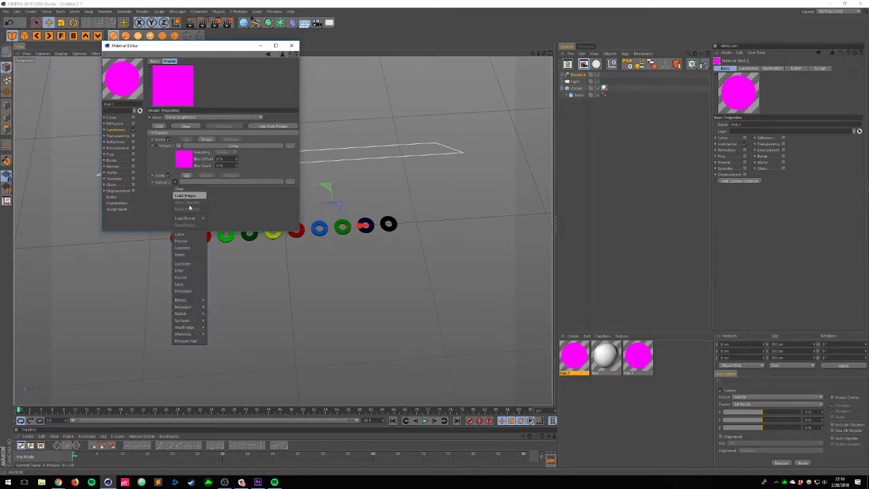
left_click(180, 234)
left_click(185, 196)
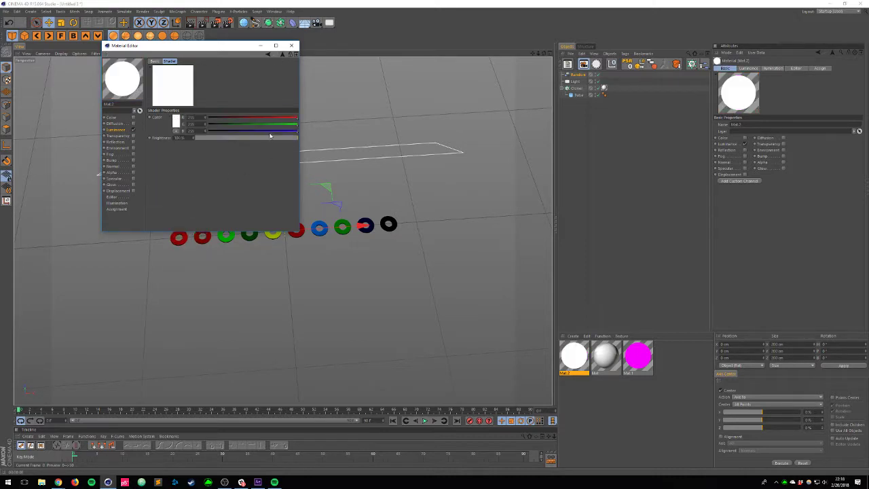
left_click_drag(296, 131, 207, 131)
left_click(281, 54)
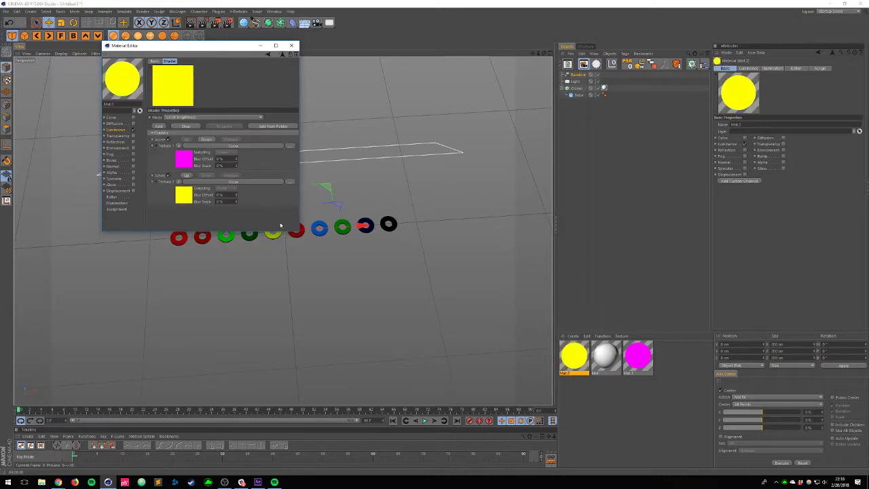
Step: Add a third texture to the Multi Shader with a Color shader set to green, with red and blue at 0
left_click_drag(298, 231, 344, 340)
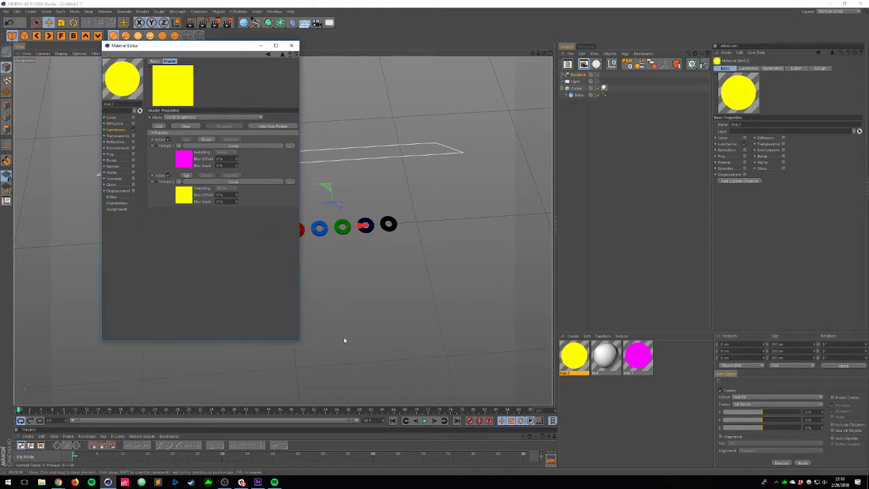
left_click(158, 126)
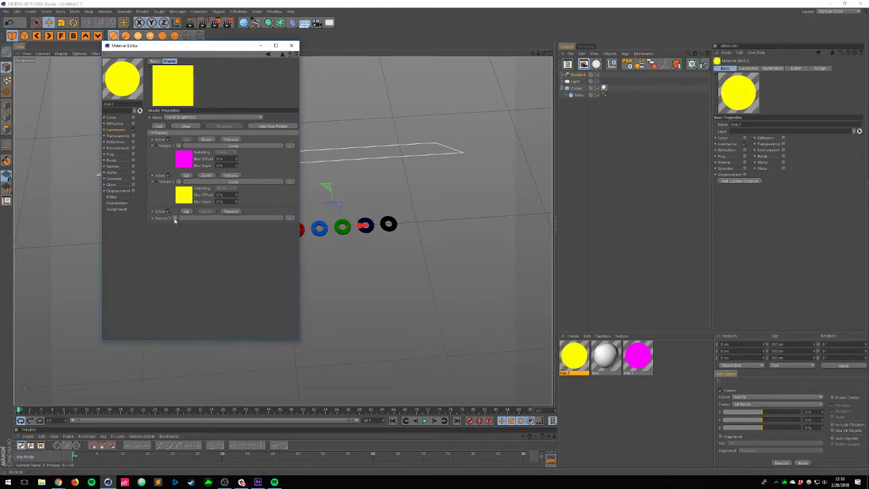
left_click(174, 221)
left_click(190, 271)
left_click(184, 231)
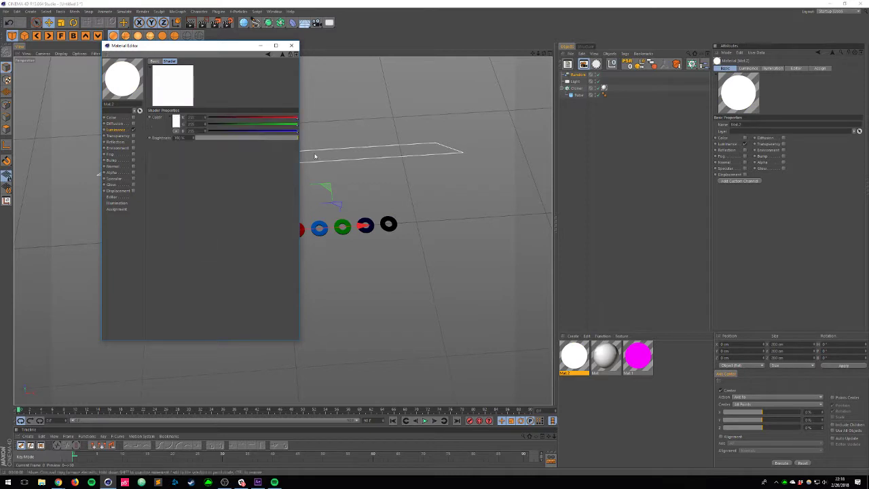
left_click_drag(250, 132, 182, 137)
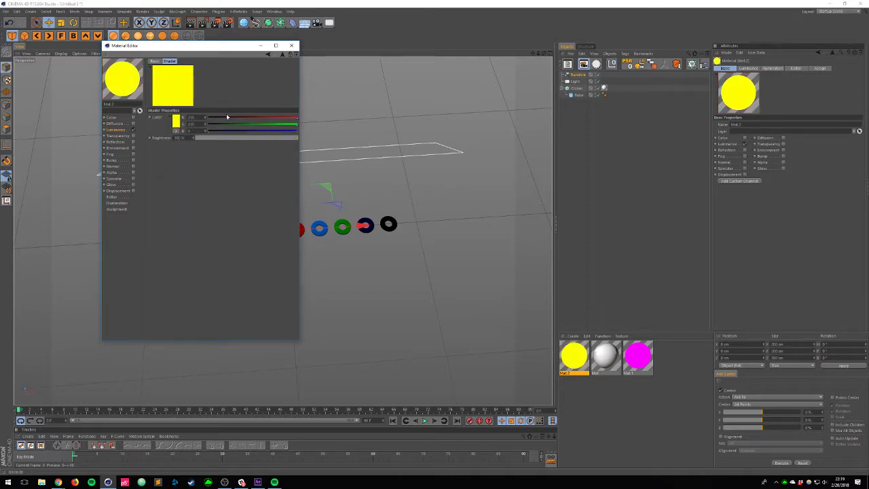
left_click_drag(215, 120, 206, 119)
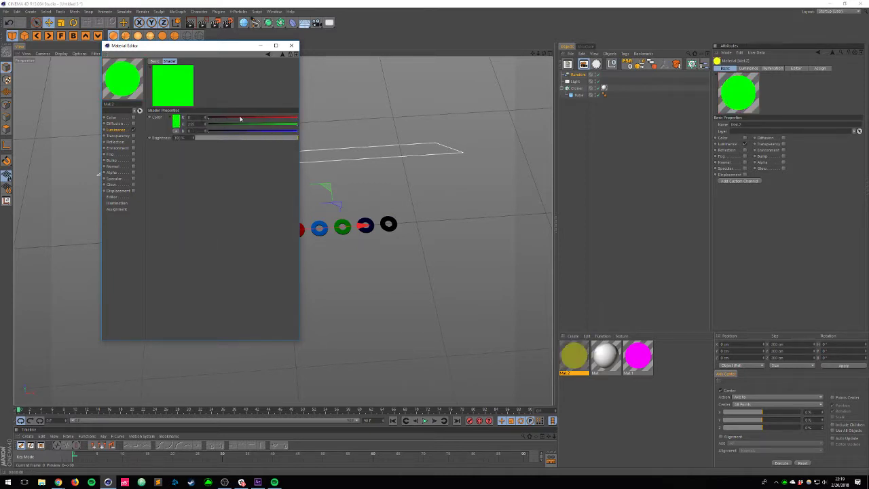
left_click(283, 55)
Step: Replace the Cloner's material with the new Multi Shader material and render the row of rings
left_click_drag(187, 52, 463, 86)
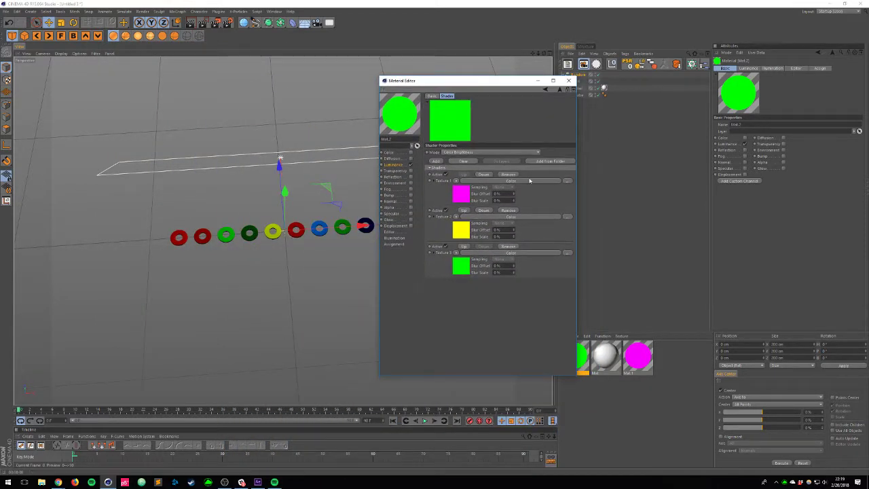
left_click_drag(588, 374, 604, 89)
key("ctrl+r")
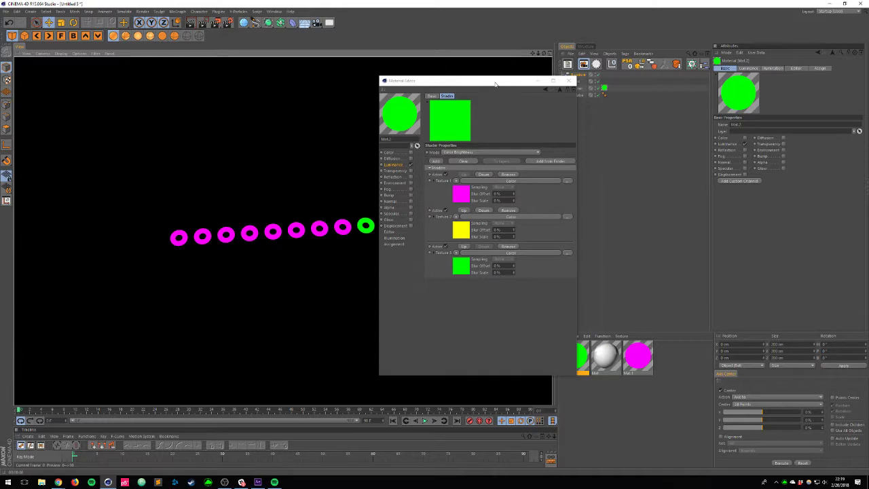
left_click_drag(494, 83, 564, 247)
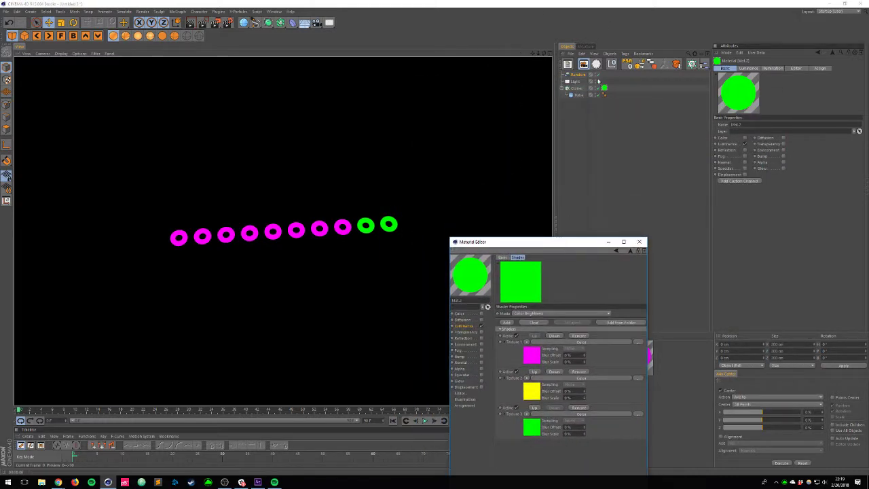
Step: Delete the Cloner's material tag to inspect the random effector colors on the rings
left_click(603, 118)
left_click(604, 88)
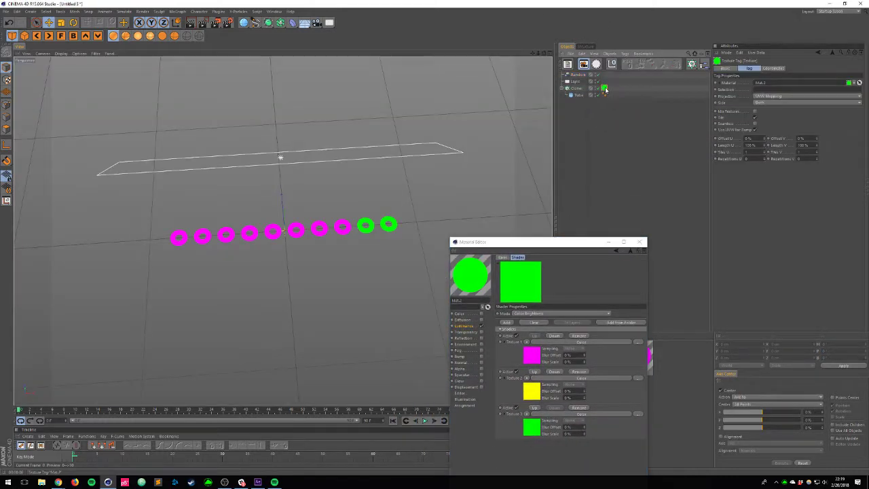
key("Delete")
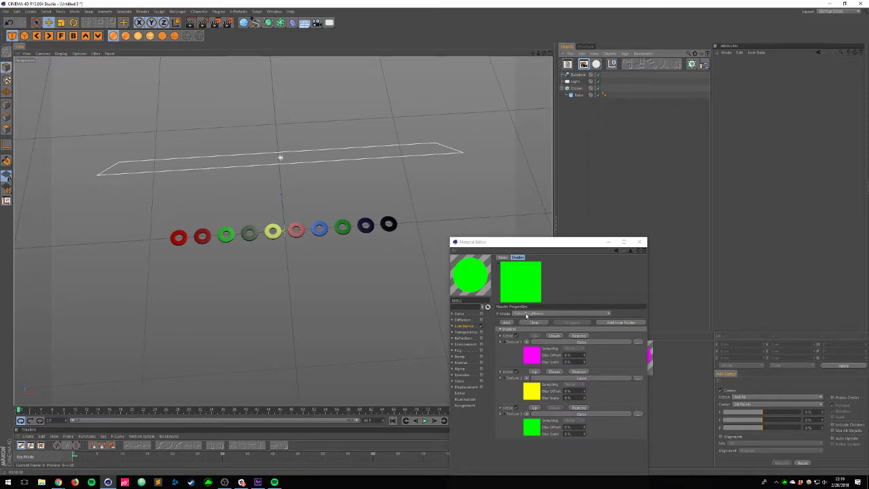
left_click_drag(518, 300, 178, 271)
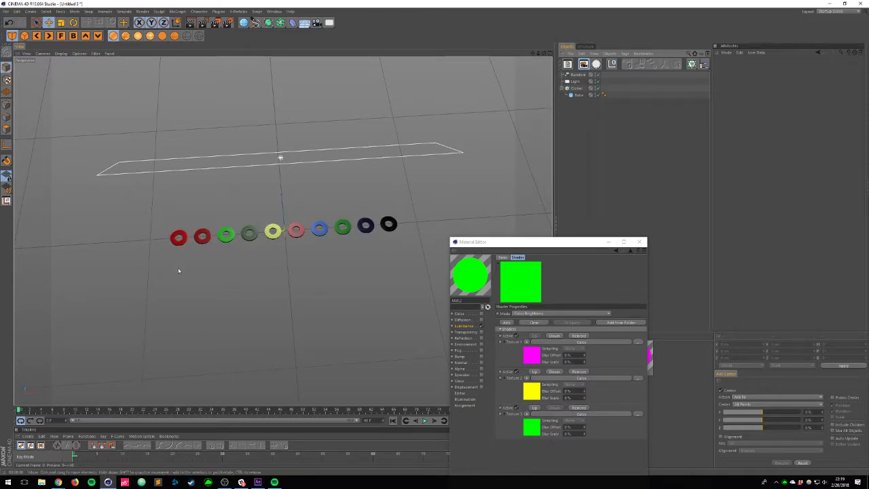
Step: Switch the Multi Shader to Index Ratio mode and render the rings with the material reapplied to the Cloner
left_click(526, 313)
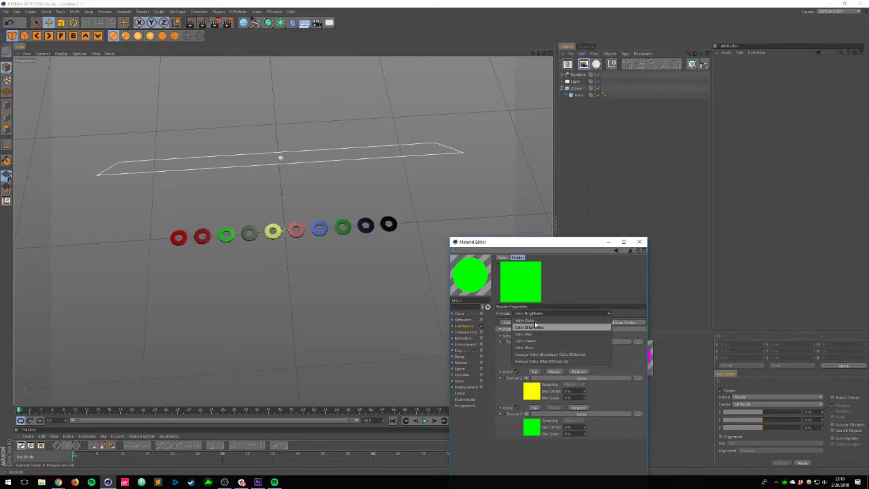
left_click(525, 319)
left_click_drag(572, 239, 404, 291)
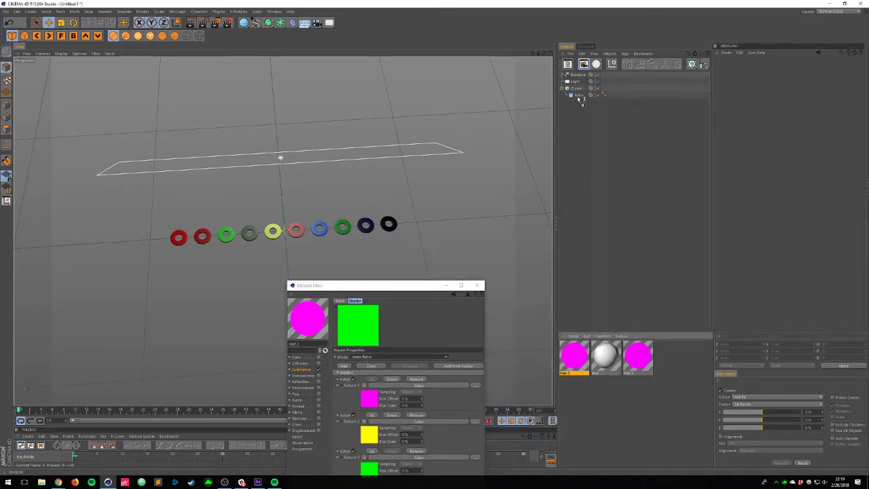
left_click_drag(580, 100, 581, 89)
key("ctrl+r")
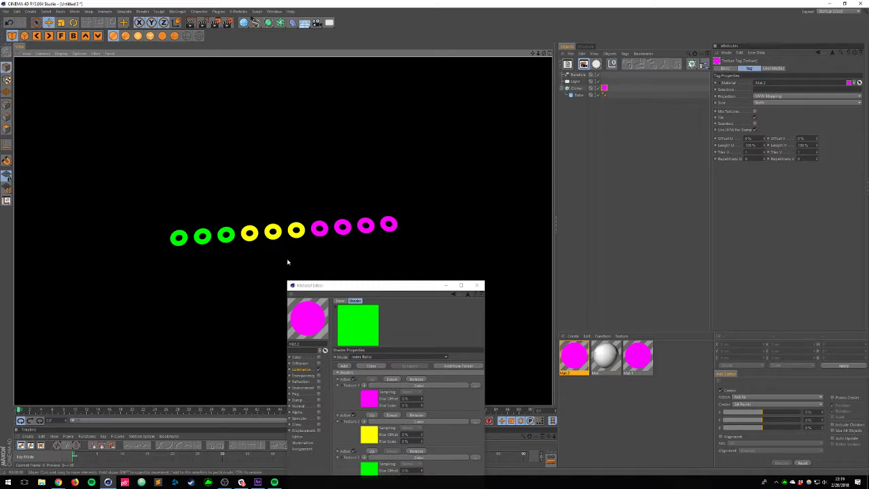
Step: Set the Multi Shader's mode to Color Red
left_click(366, 357)
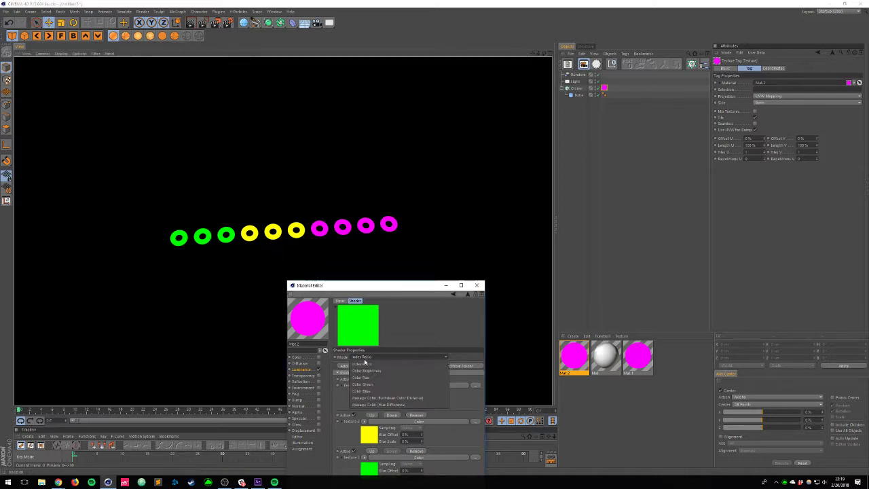
left_click(387, 381)
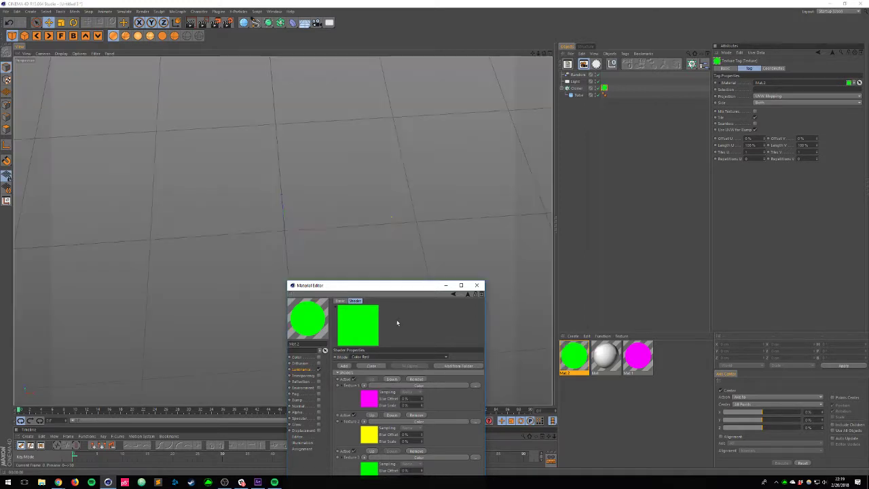
Step: Remove the Cloner's material tag to compare the underlying effector colors, then undo the deletion and render the rings
left_click(604, 89)
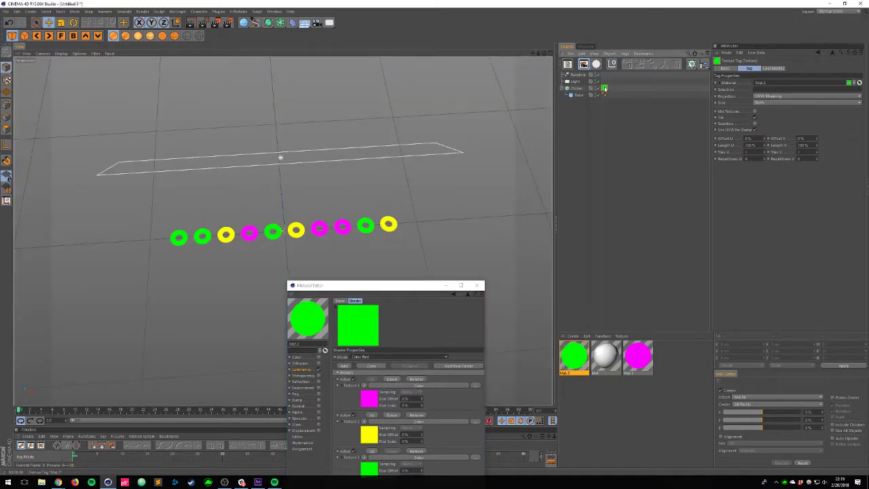
key("Delete")
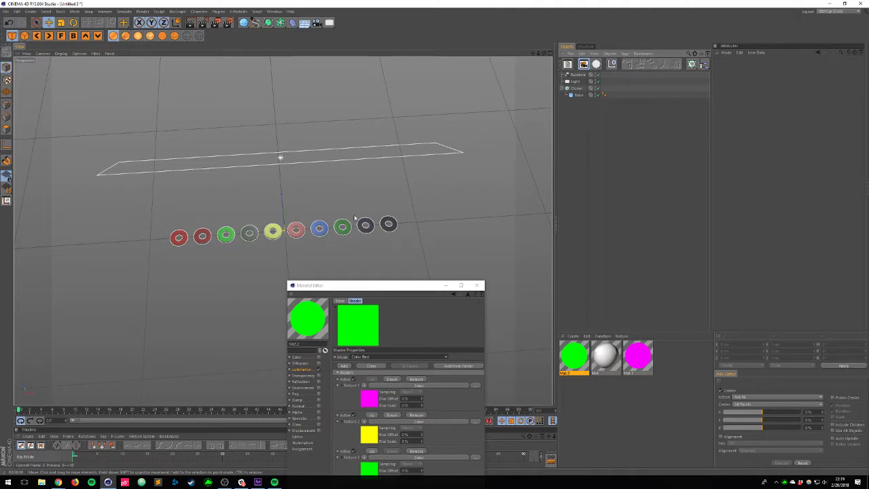
key("ctrl+z")
key("ctrl+r")
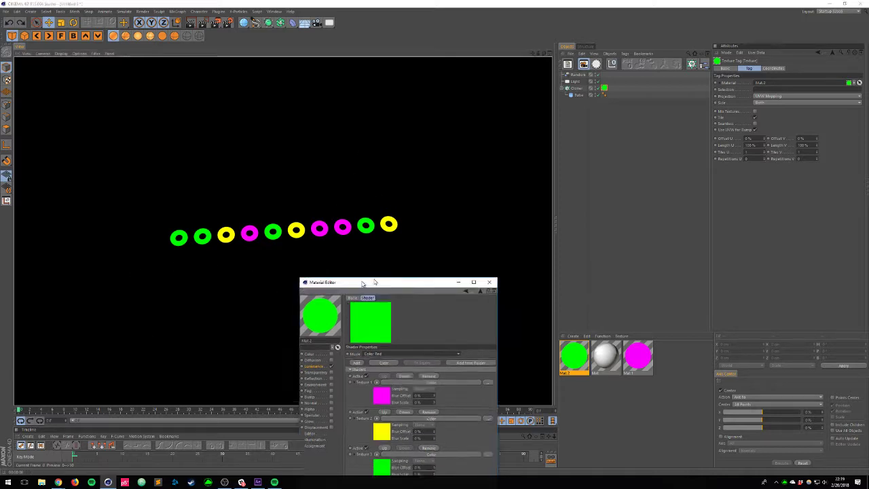
Step: Replace the Multi Shader's first texture, the magenta color, with a Fresnel shader and render the rings
left_click_drag(351, 286, 663, 122)
left_click(677, 222)
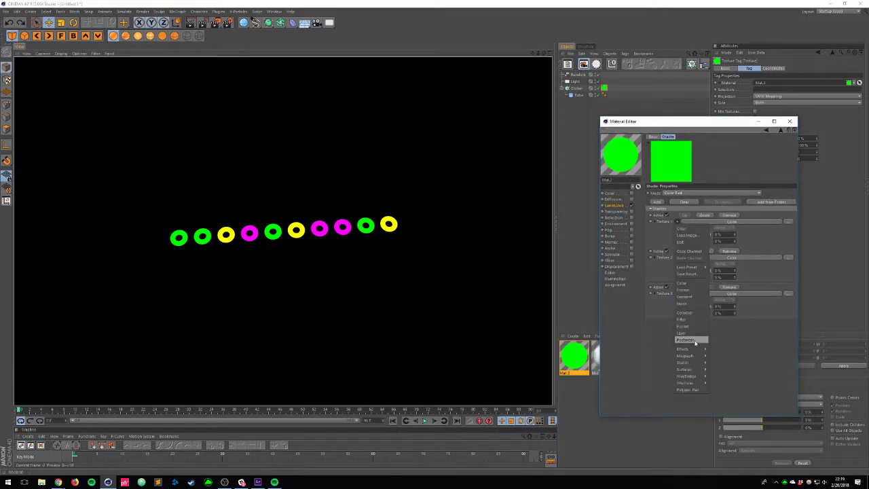
left_click(684, 297)
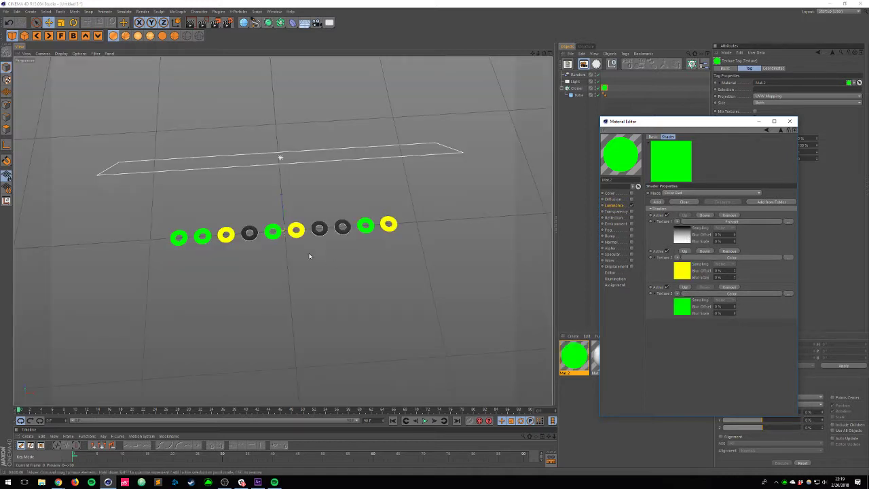
key("ctrl+r")
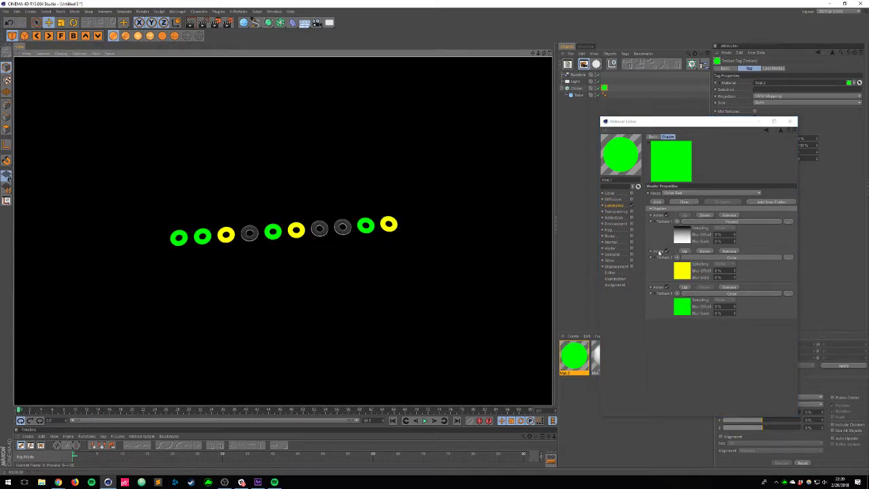
Step: Replace the second texture with a Gradient and the third with a Checkerboard shader, and render the rings
left_click(676, 258)
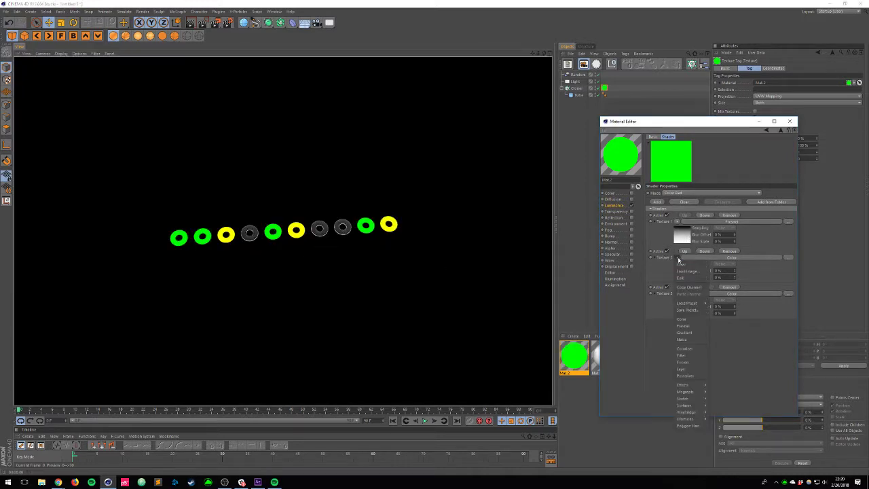
left_click(672, 334)
left_click(676, 294)
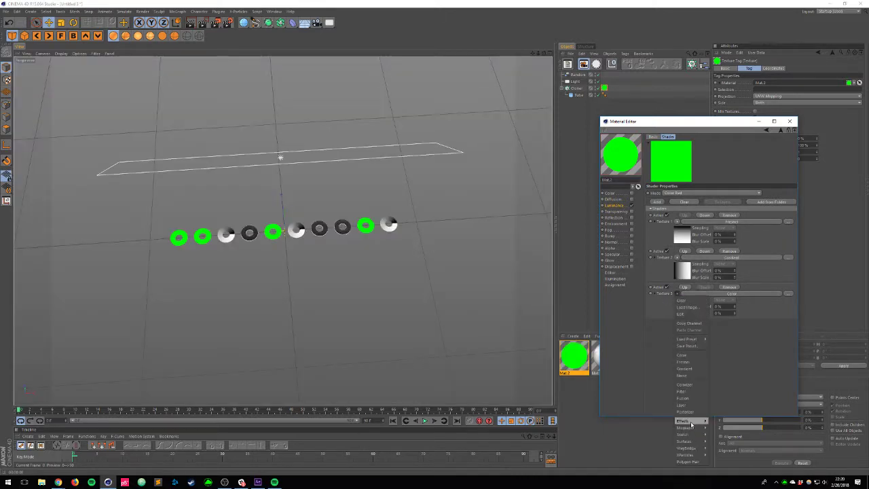
mouse_move(692, 441)
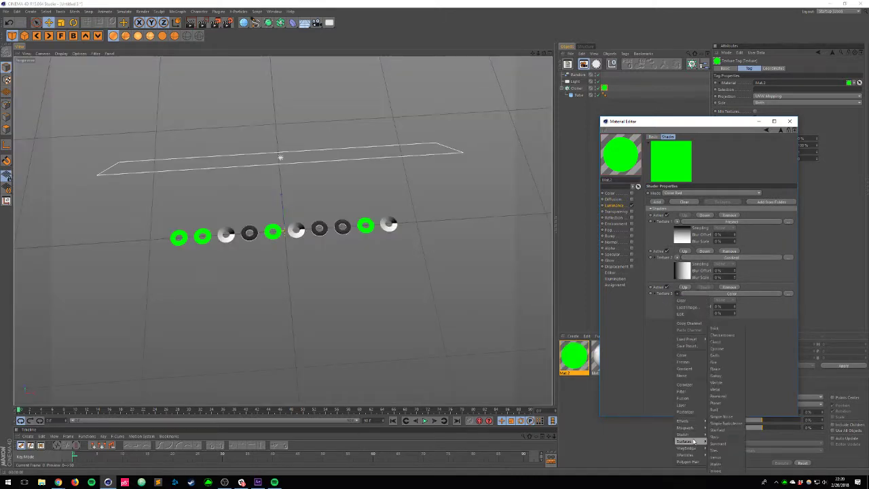
left_click(738, 335)
key("ctrl+r")
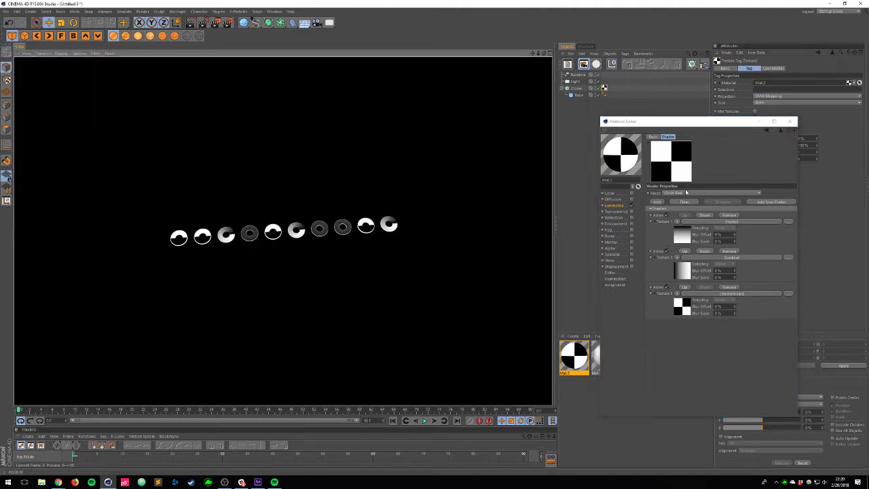
Step: Wrap the luminance channel's Multi Shader in a Layer shader and open the layer's properties
left_click(781, 130)
left_click(678, 175)
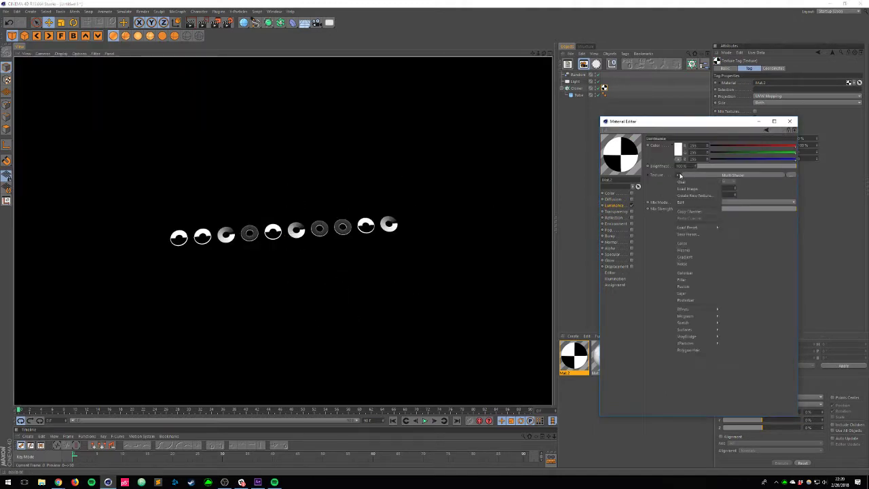
left_click(692, 293)
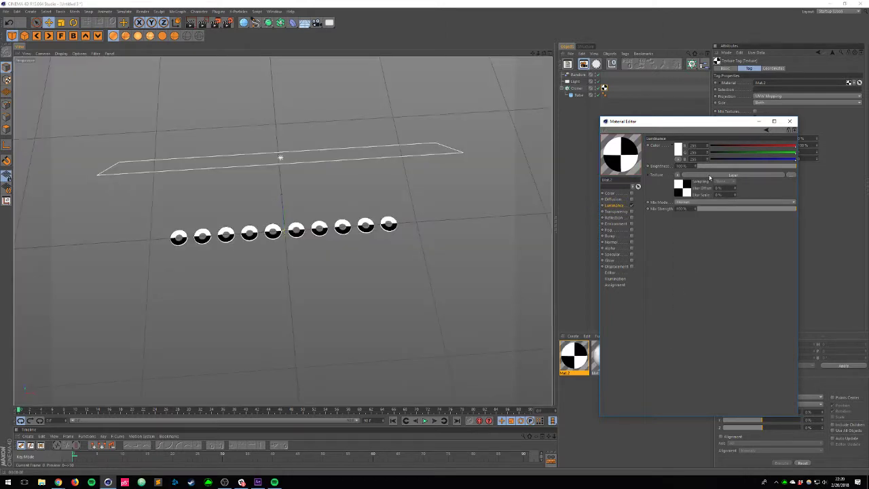
left_click(710, 176)
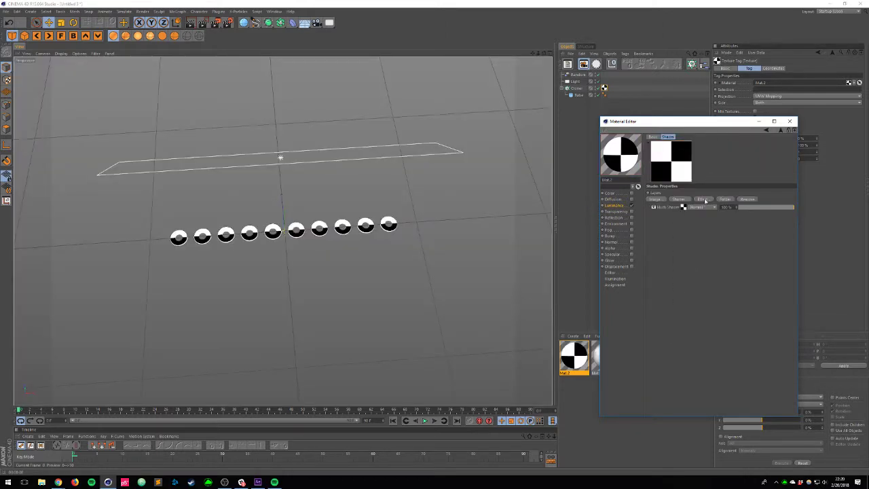
Step: Add a Brightness / Contrast / Gamma effect and a Hue / Sat / Lightness effect above the Multi Shader layer
left_click(706, 199)
left_click(734, 207)
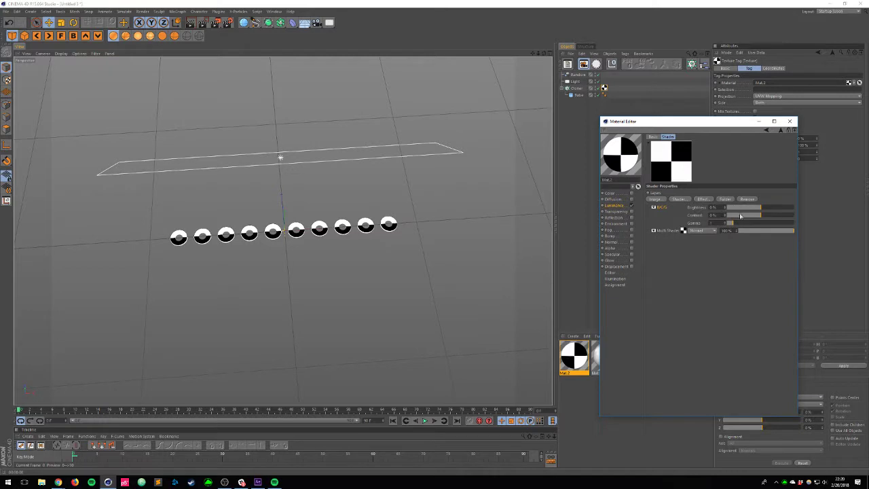
left_click(706, 199)
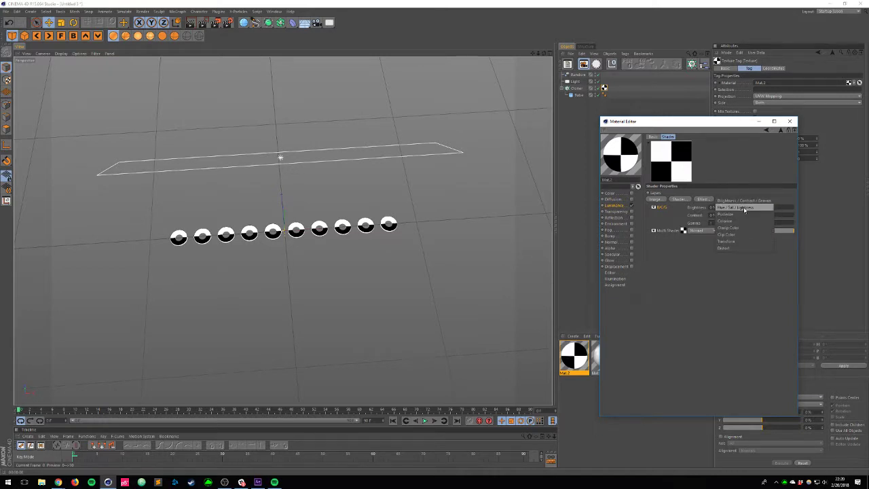
left_click(744, 207)
Step: Colorize the shader layers in cyan with hue 180° and saturation 100%, render the rings, and close the material
left_click(710, 230)
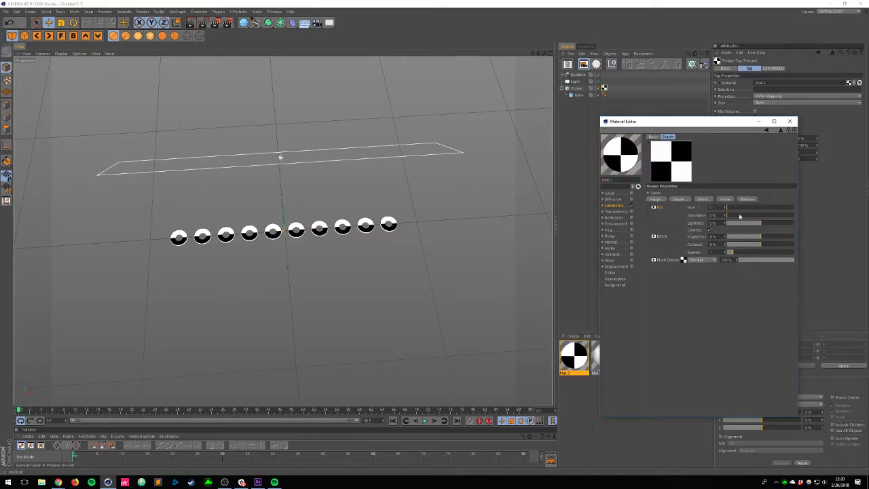
left_click_drag(752, 208, 760, 207)
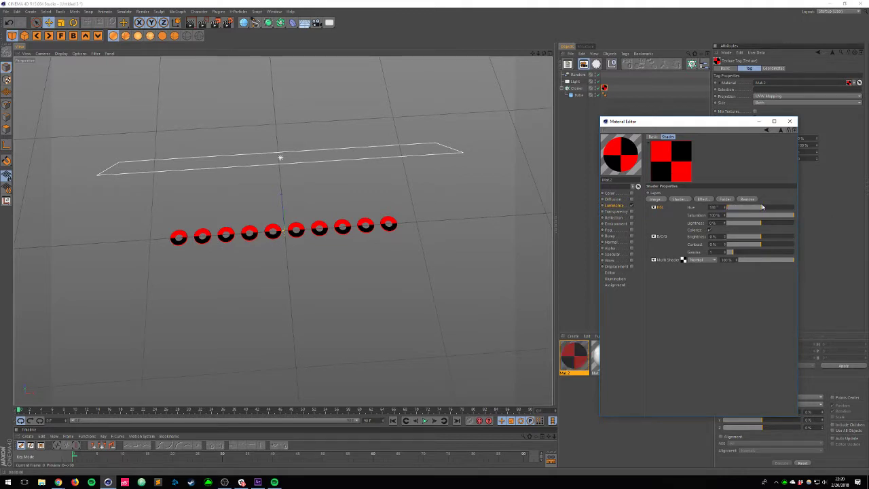
key("ctrl+r")
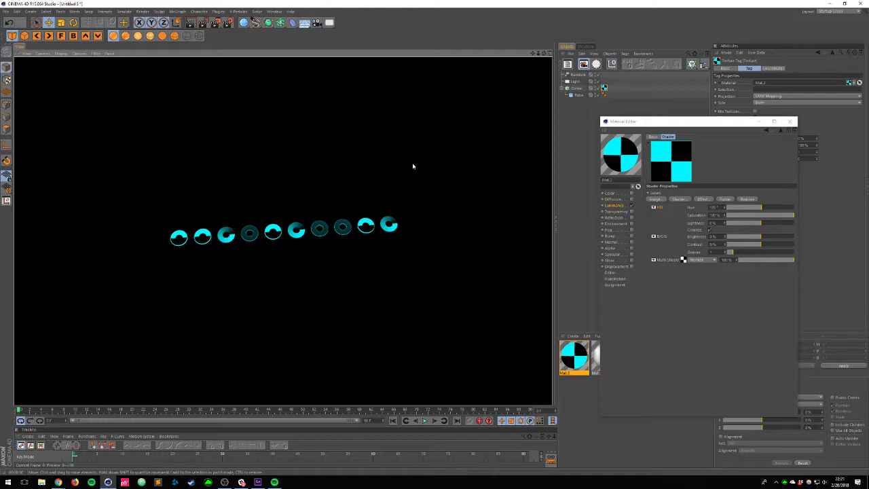
left_click(789, 122)
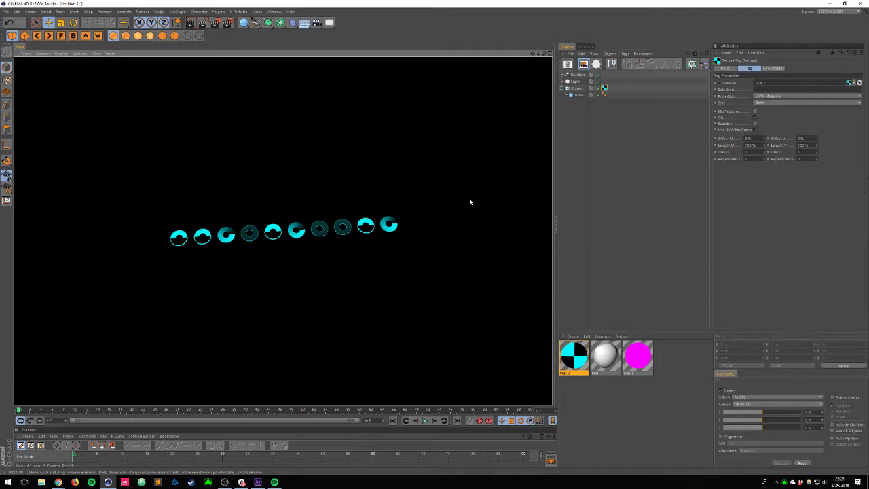
Step: Close the ring scene and the "hello" text project without saving either of them
key("ctrl+F4")
left_click(443, 266)
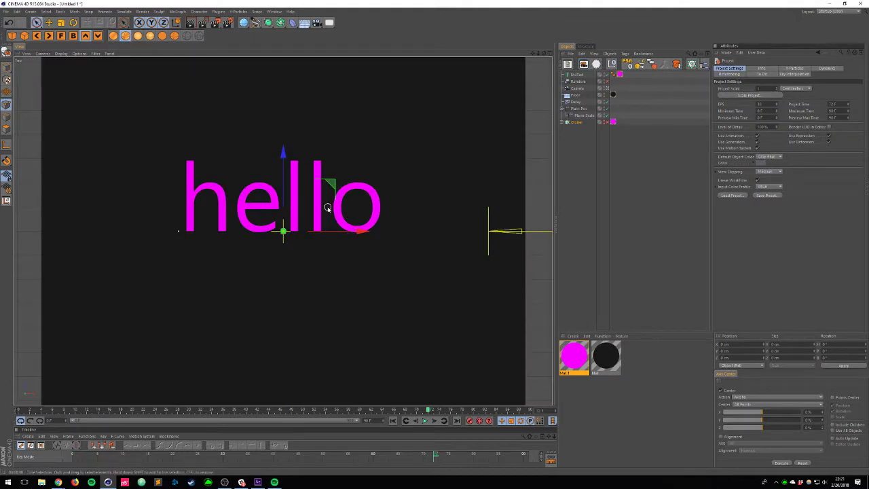
key("ctrl+F4")
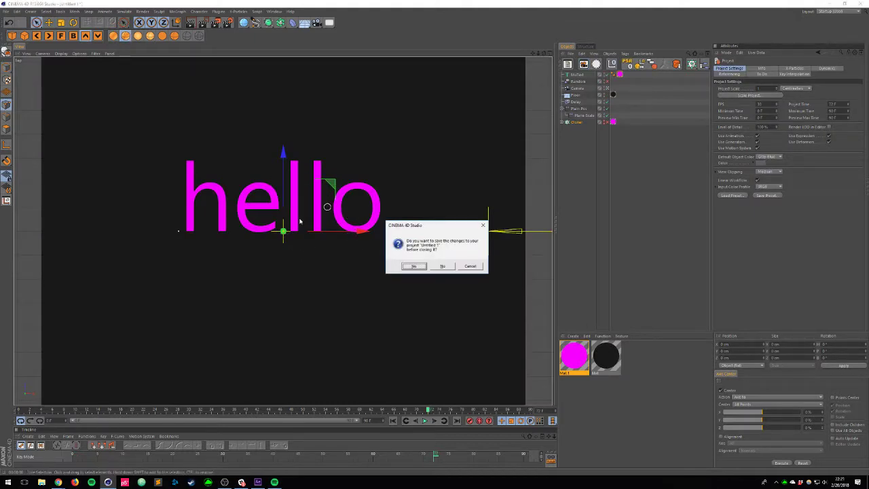
left_click(441, 266)
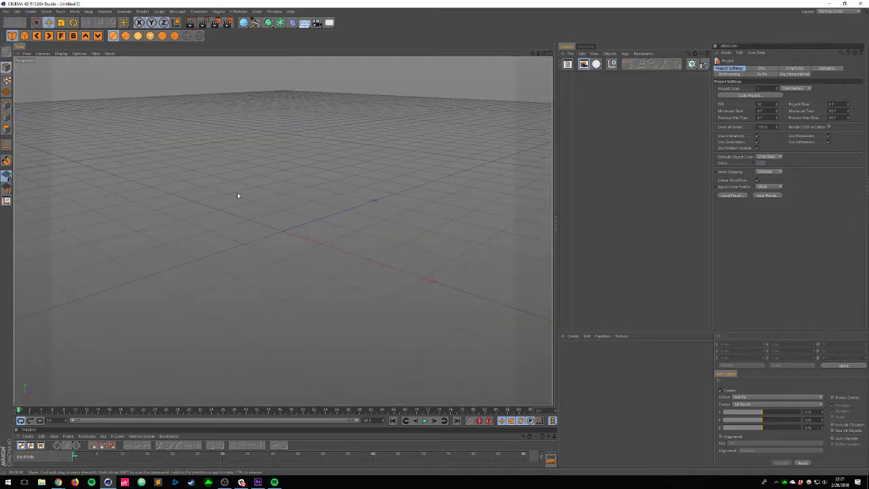
Step: Add a sphere to the empty scene and place it inside a new MoGraph Cloner
left_click(243, 22)
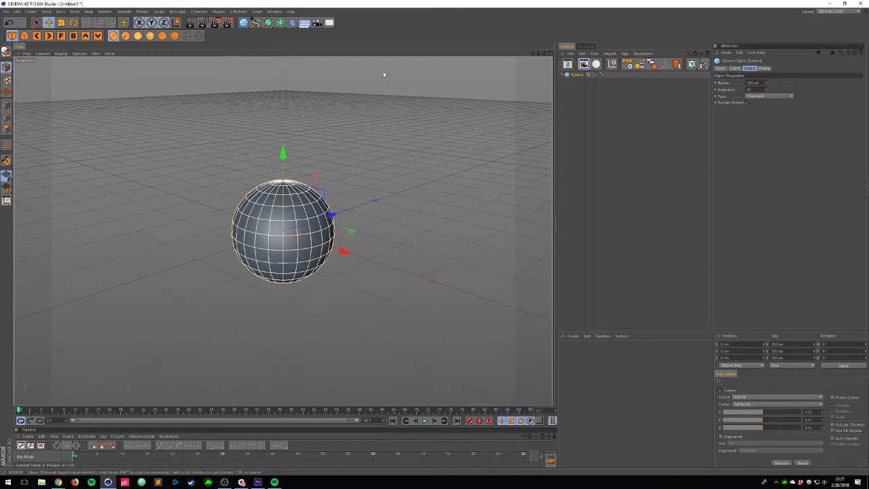
left_click(174, 12)
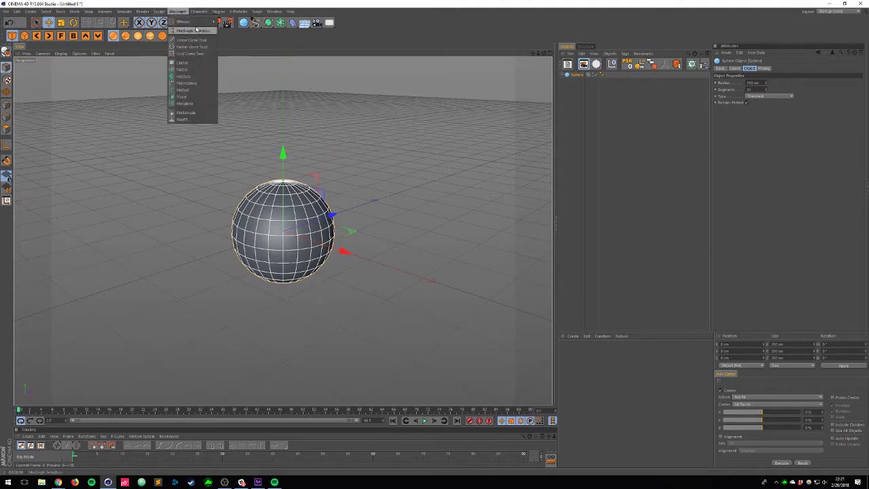
mouse_move(197, 22)
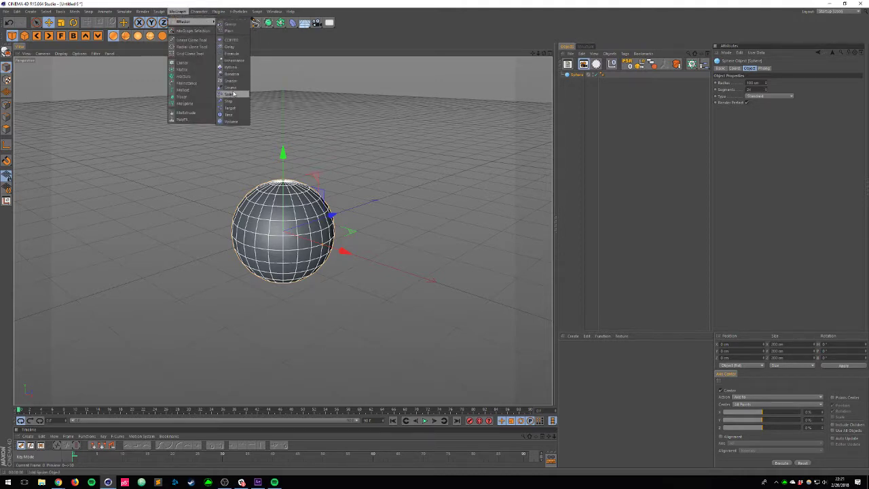
left_click(182, 62, "alt")
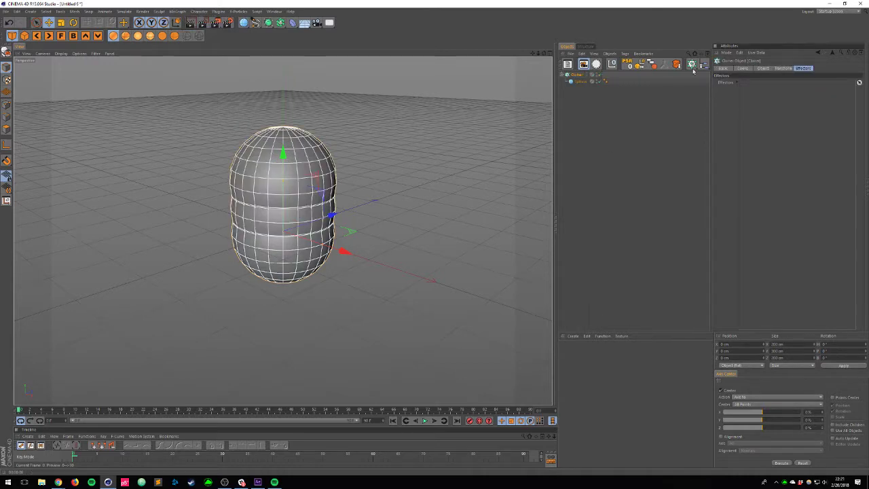
Step: Switch the Cloner to Grid Array mode and enlarge the grid on all three axes to separate the spheres
left_click(763, 68)
left_click(747, 83)
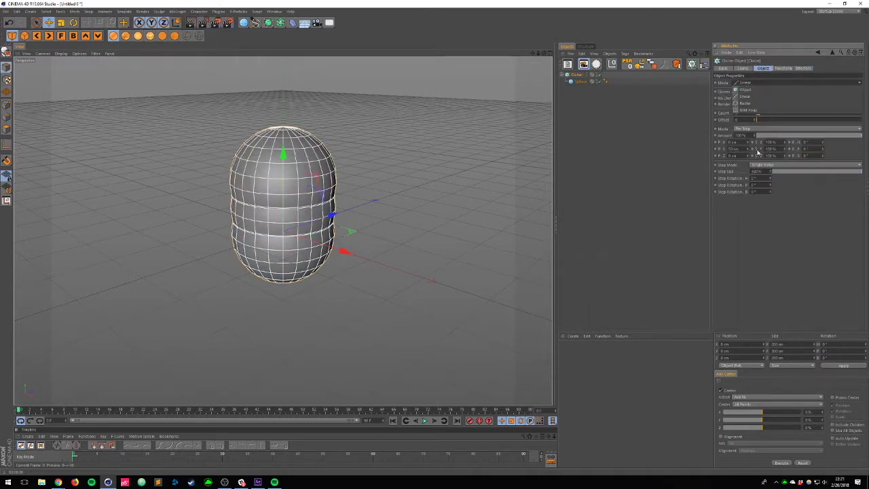
left_click(747, 102)
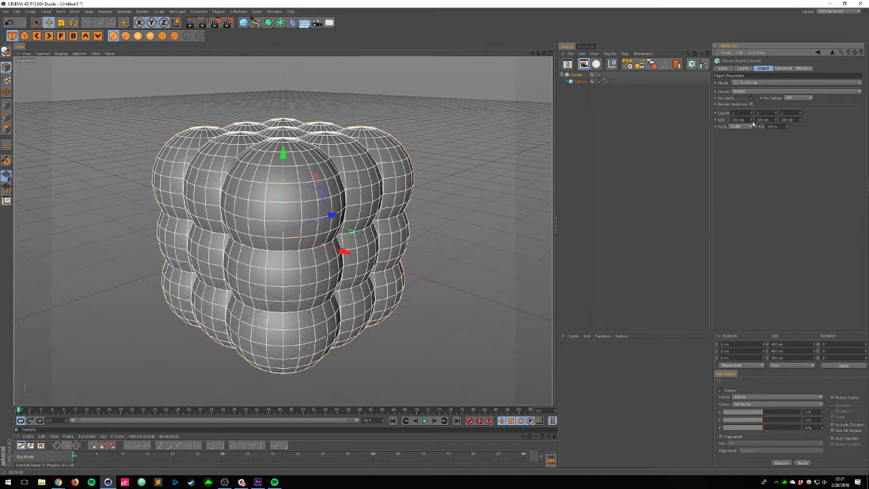
left_click_drag(751, 120, 768, 3)
left_click_drag(776, 121, 750, 21)
left_click_drag(801, 121, 789, 3)
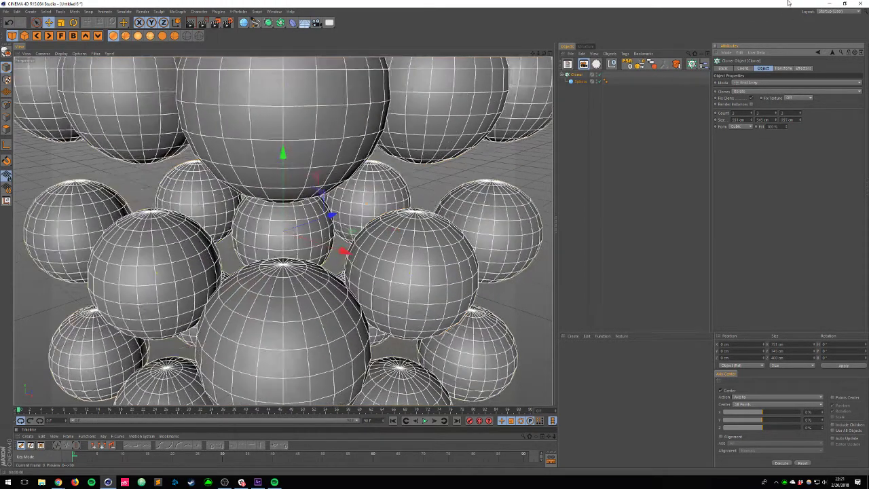
scroll(414, 212, "down", 8)
scroll(413, 212, "up", 5)
scroll(414, 212, "down", 3)
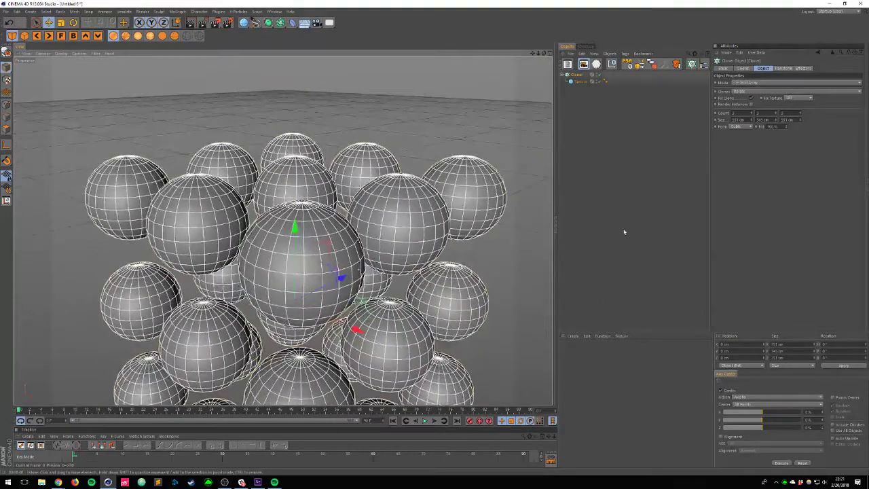
Step: Set the grid count to 5 on each axis and expand the grid to about 1250 × 890 × 1250 cm
type("5")
left_click_drag(798, 115, 798, 63)
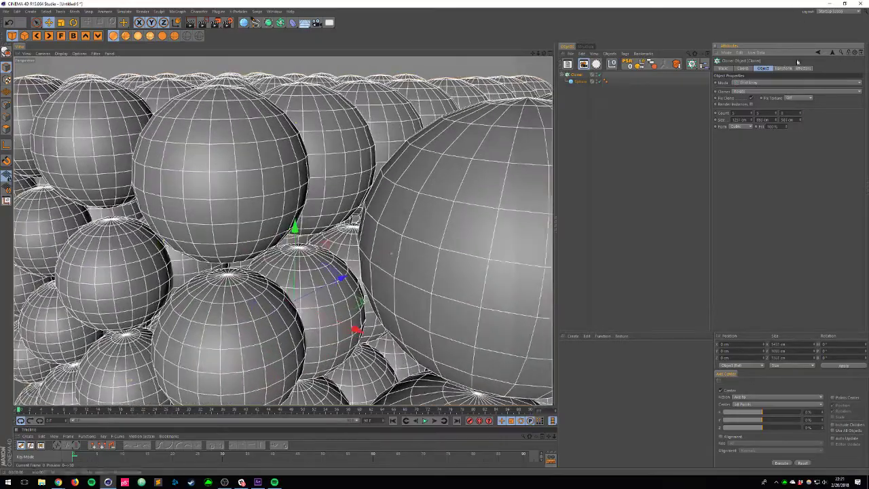
left_click_drag(800, 121, 765, 31)
scroll(380, 217, "down", 8)
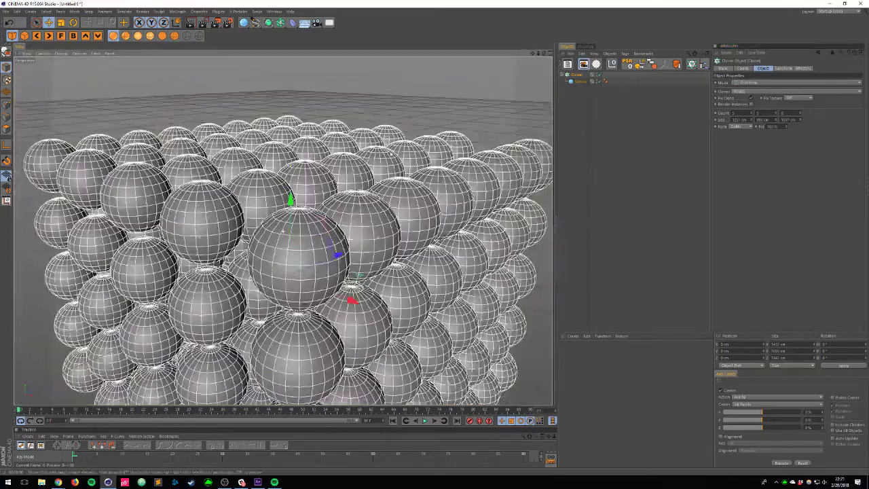
left_click_drag(366, 217, 408, 205, "alt")
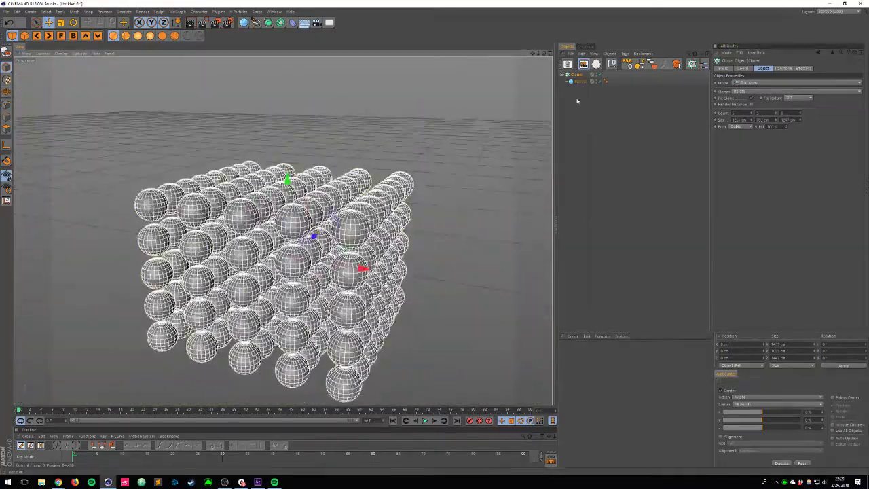
Step: Add a Random effector to the Cloner and vary the spheres' size with Scale and Uniform Scale enabled
left_click(198, 12)
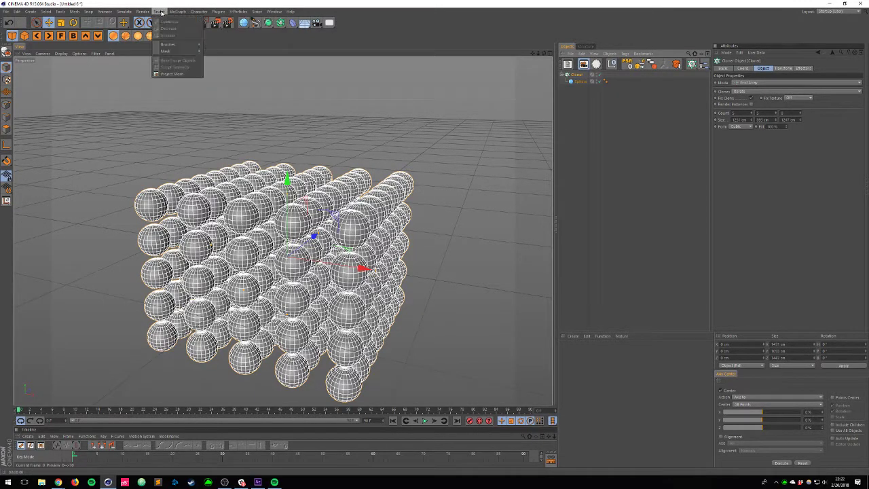
mouse_move(178, 12)
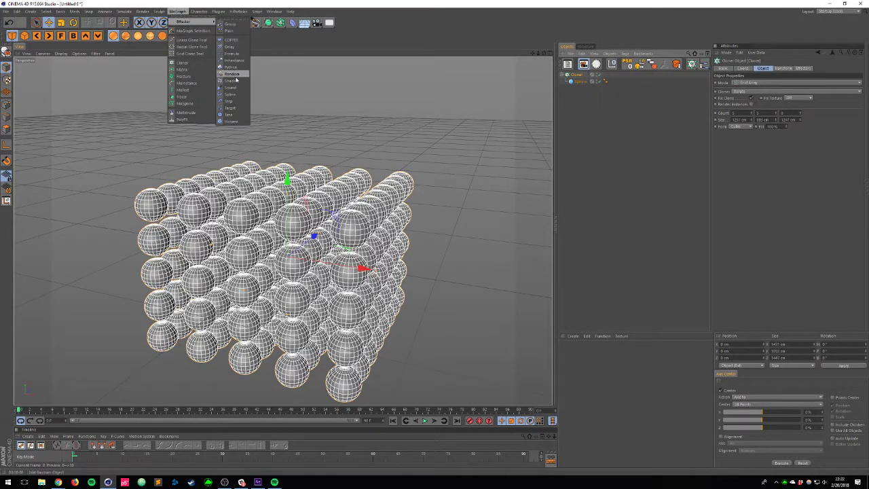
left_click(231, 73)
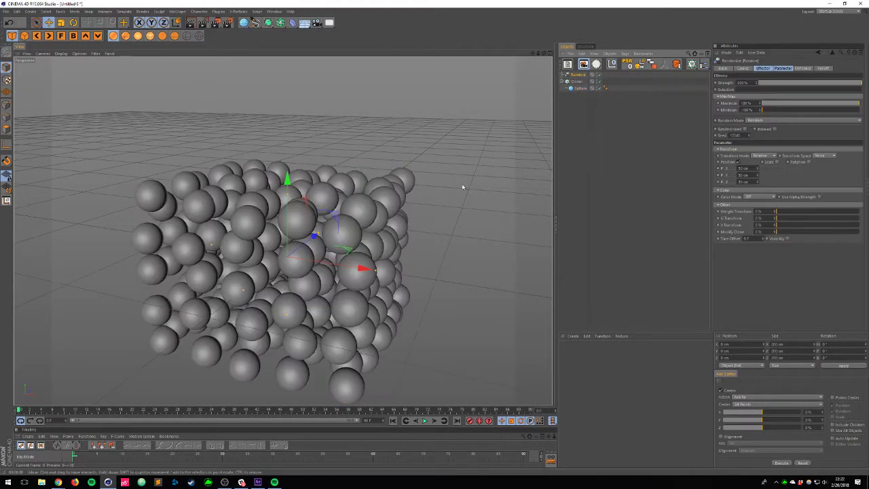
left_click(776, 162)
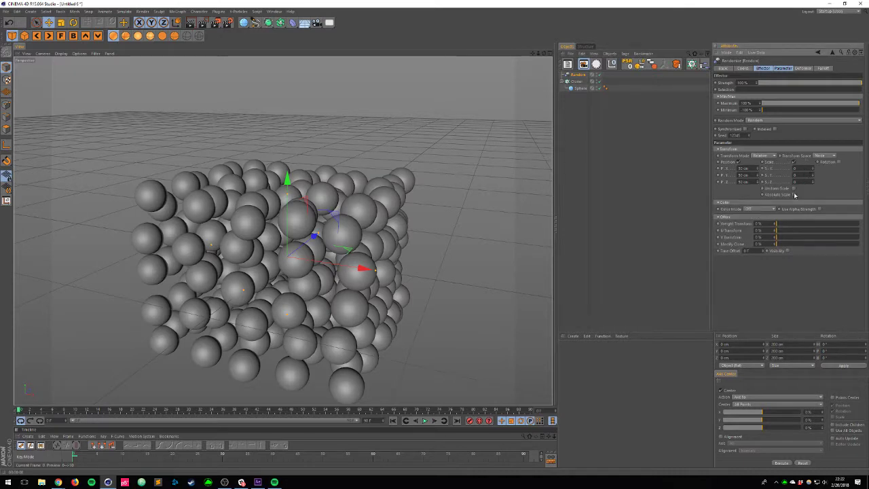
left_click(796, 187)
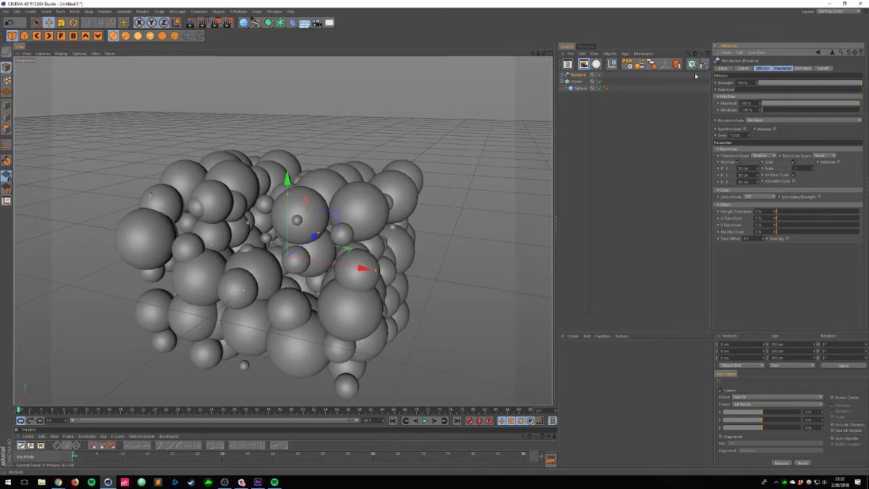
Step: Scale down the Sphere inside the Cloner so the cloned spheres become much smaller and more separated
left_click(580, 89)
key("t")
left_click_drag(406, 155, 346, 155)
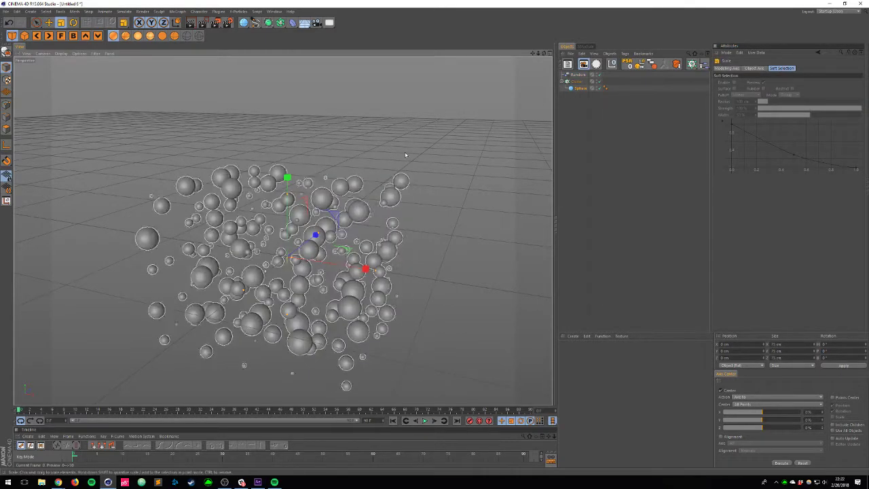
Step: Add a Platonic primitive as a child of the Cloner and scale it down to roughly match the spheres
left_click(576, 81)
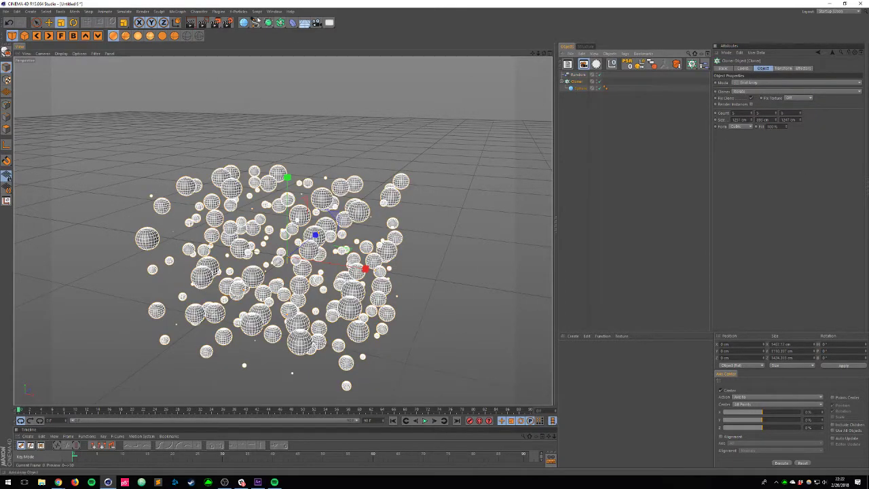
left_click_drag(243, 23, 307, 69, "shift")
key("t")
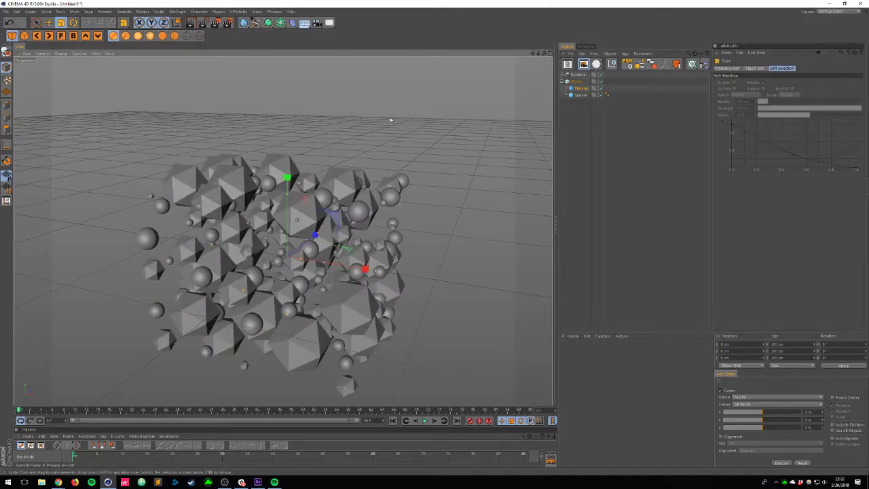
left_click_drag(391, 120, 265, 163)
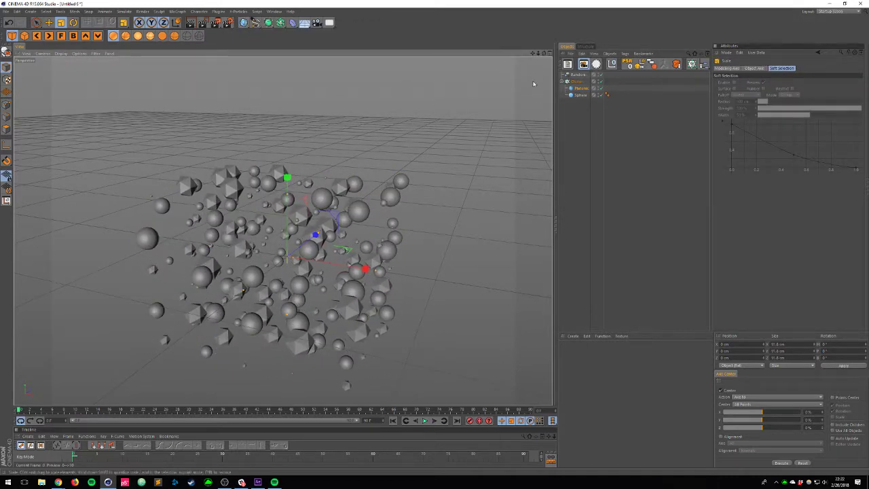
Step: Add a Figure primitive to the Cloner, shrink it to about 171 cm tall, and set its segments to 5
left_click(577, 82)
left_click(244, 23)
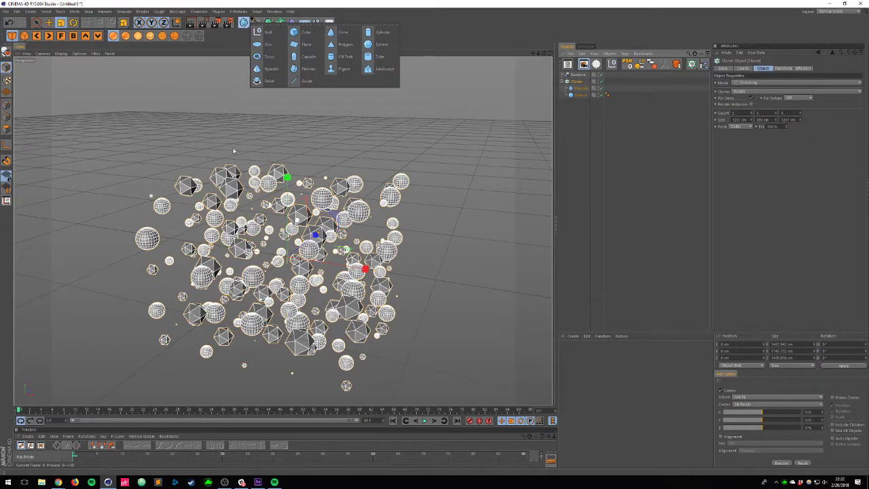
left_click(344, 69)
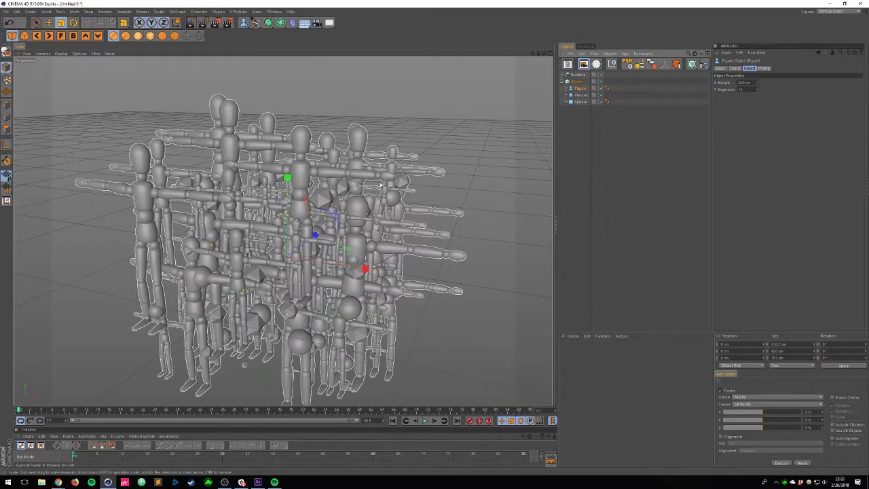
left_click_drag(343, 175, 272, 178)
left_click_drag(338, 135, 371, 128)
left_click(578, 89)
double_click(740, 89)
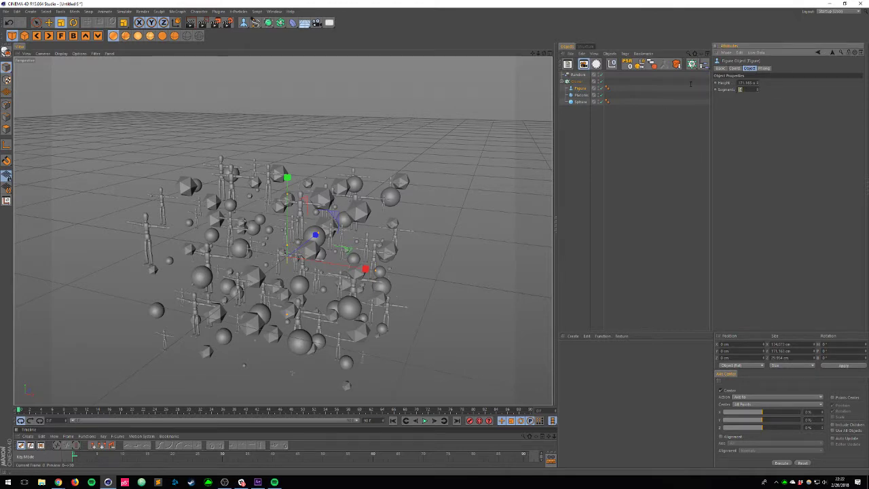
type("5")
Step: Enable Rotation in the Random effector and enter large rotation angles on all three axes to tumble the clones
left_click(578, 75)
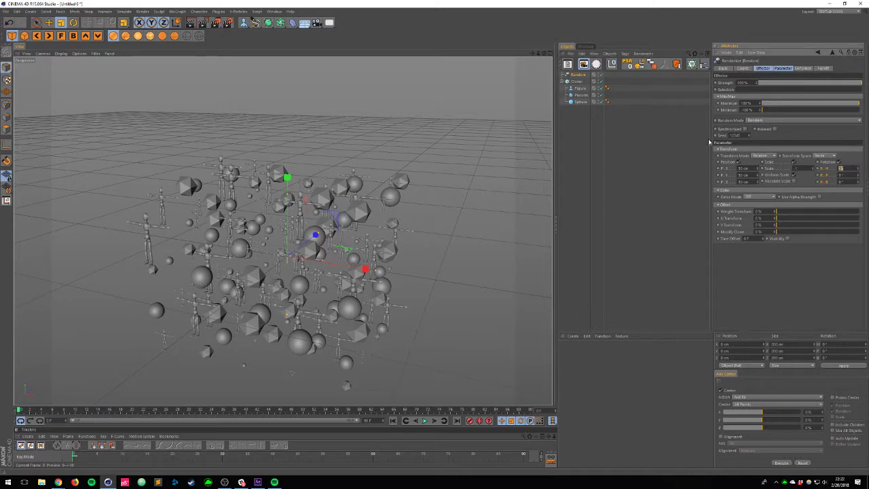
key("Return")
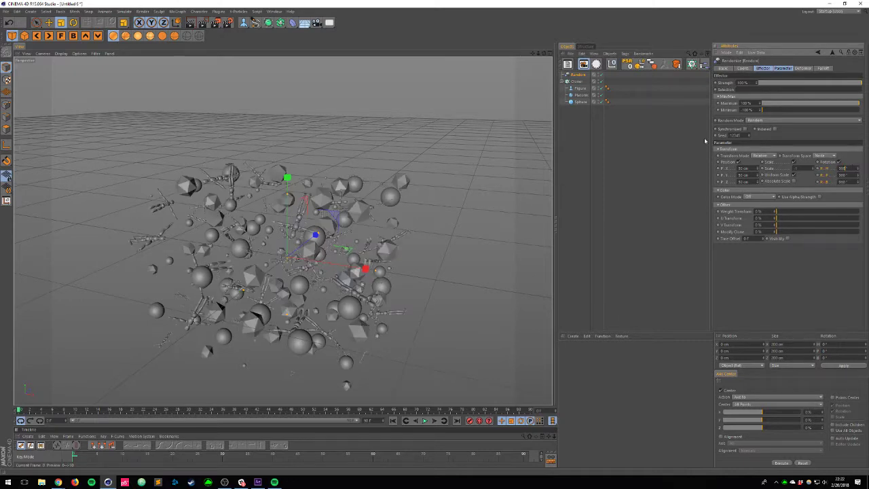
scroll(378, 219, "up", 5)
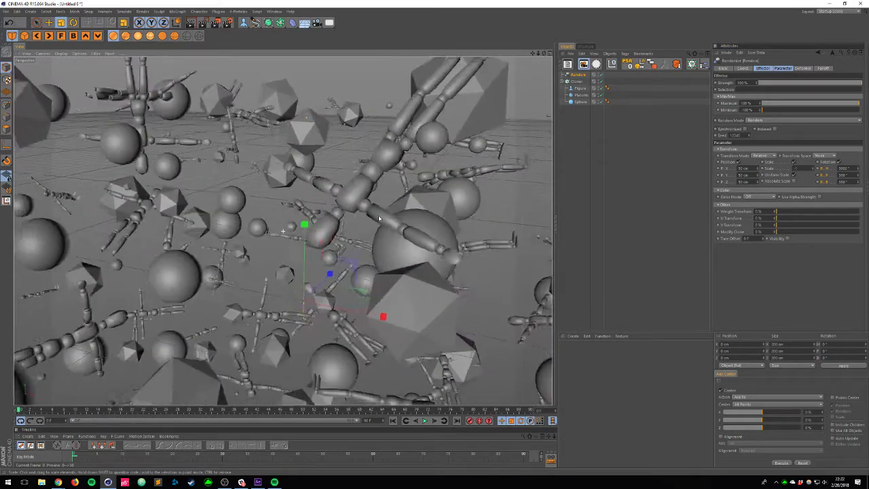
middle_click_drag(379, 218, 343, 194, "alt")
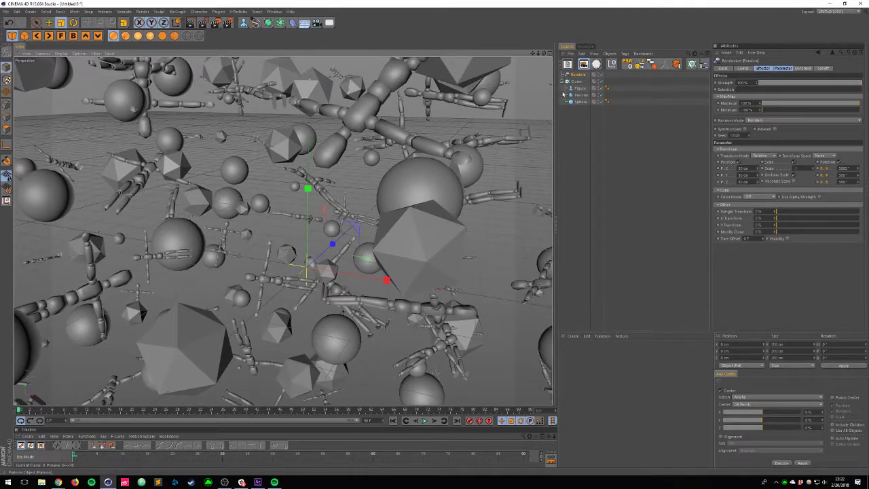
Step: Delete the Figure from the Cloner and add a Tube primitive scaled down to about 25 cm outer radius
left_click(579, 88)
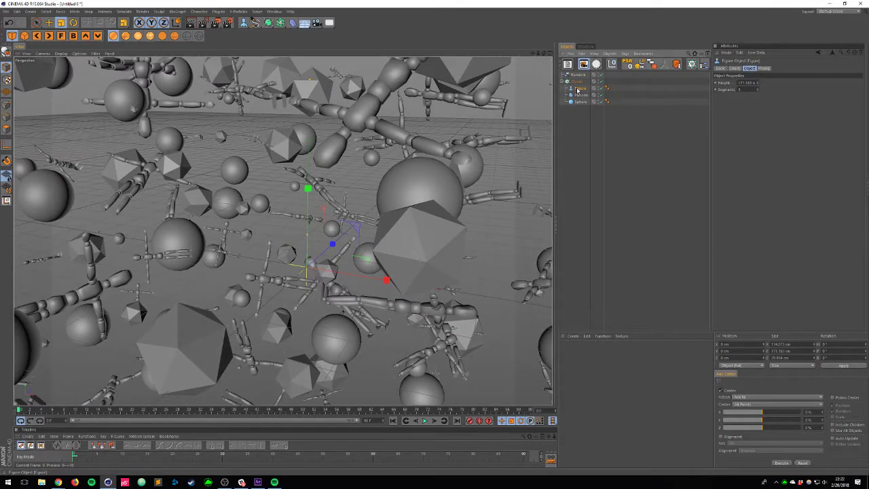
key("Delete")
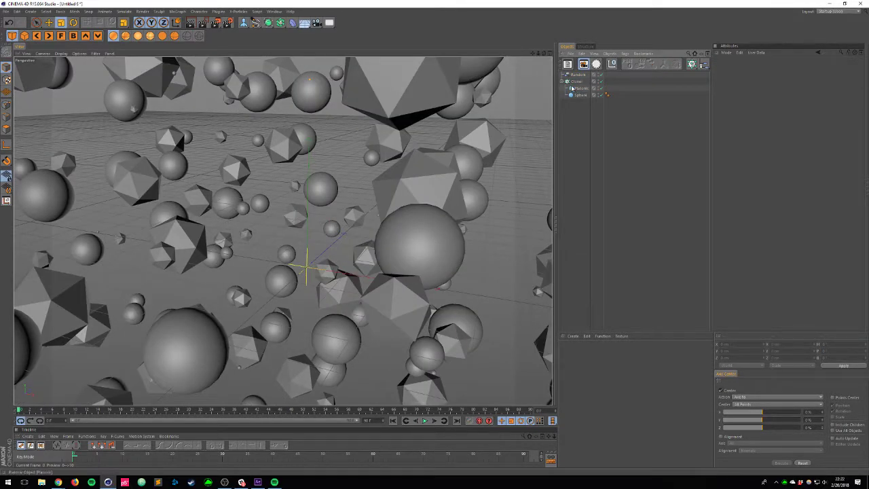
left_click(575, 82)
left_click(243, 23)
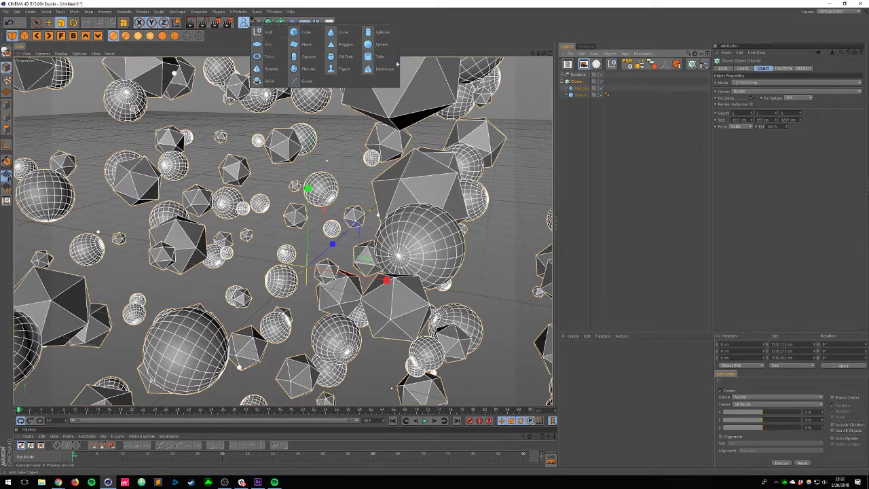
left_click(378, 56, "shift")
left_click_drag(472, 158, 226, 265)
Step: Group the Cloner under a Null object and expand the group's hierarchy
left_click(578, 82)
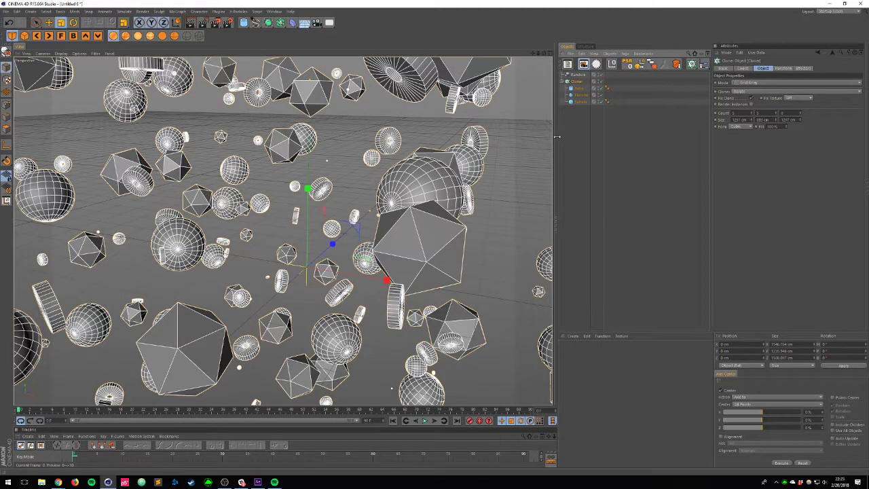
key("alt+g")
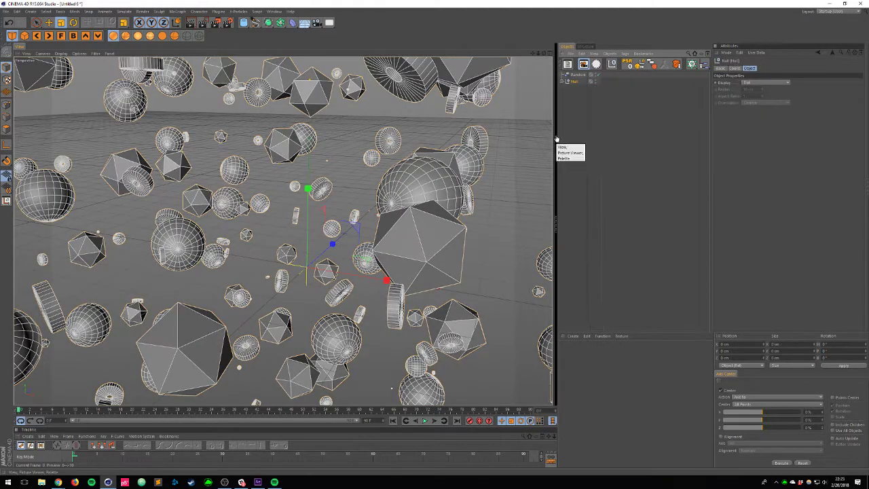
left_click(563, 82)
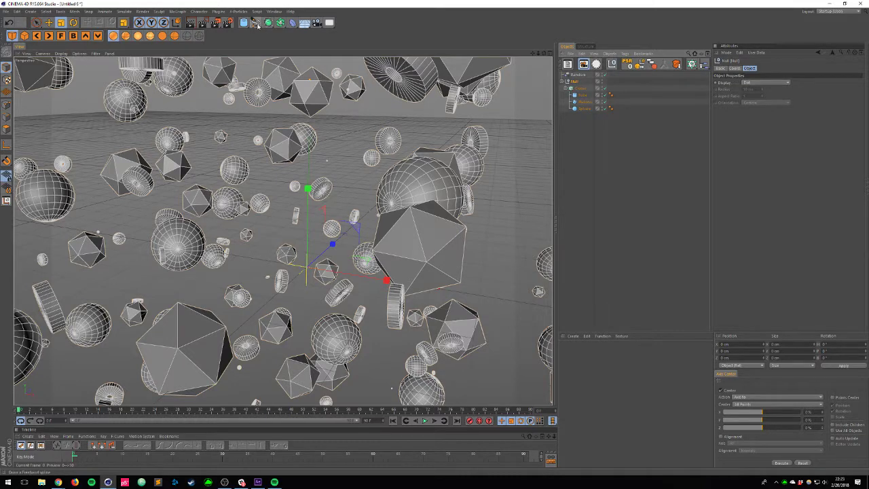
Step: Look through the deformers and search the commands for "bevel" to find a Bevel deformer
left_click_drag(292, 23, 379, 113)
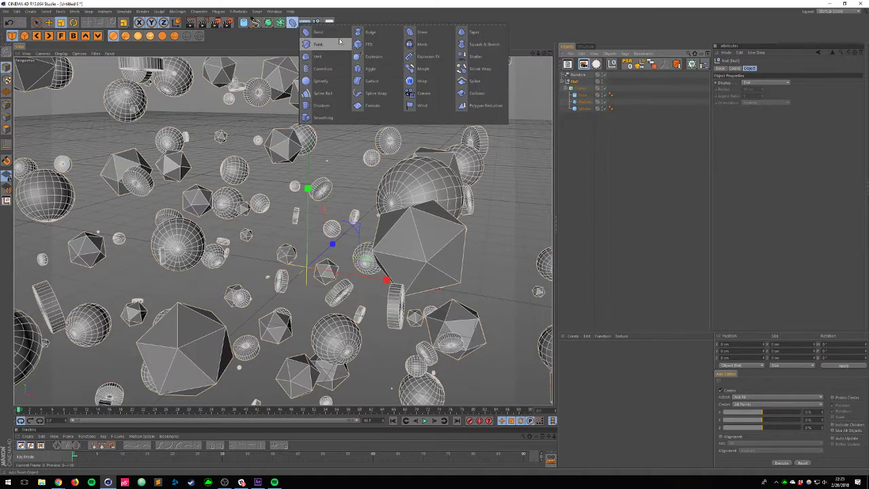
left_click(587, 181)
key("shift+c")
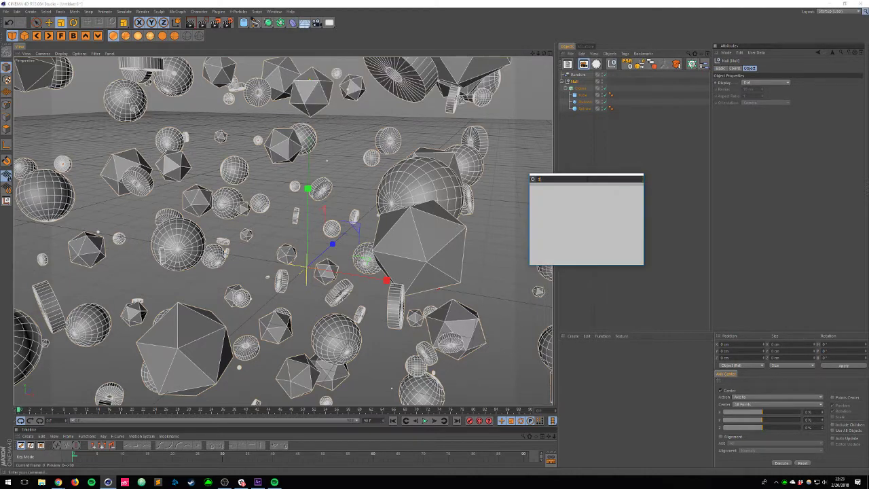
type("bevel")
key("Escape")
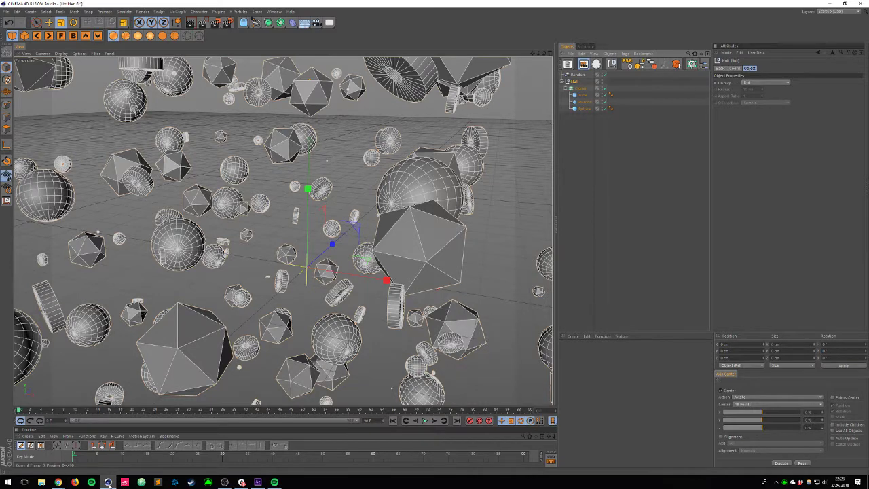
mouse_move(109, 483)
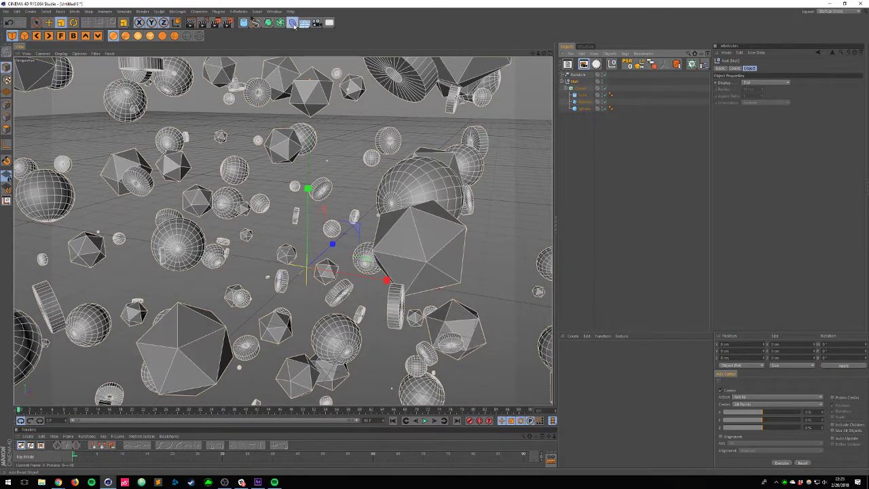
left_click(292, 22)
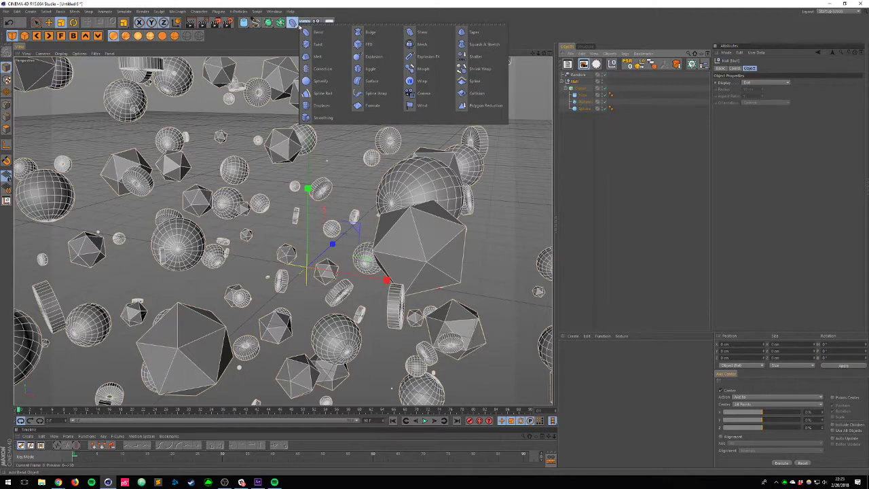
Step: Enable Fillet on the Tube to round its edges
left_click(586, 112)
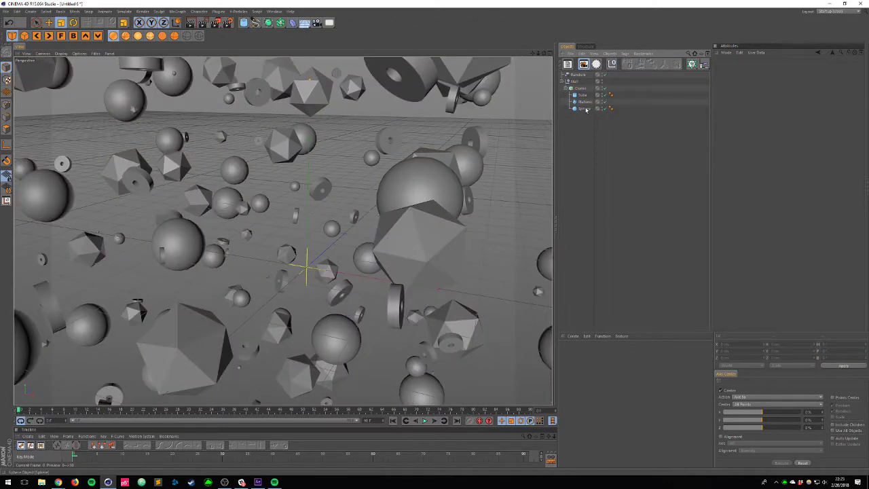
left_click(582, 95)
left_click(755, 132)
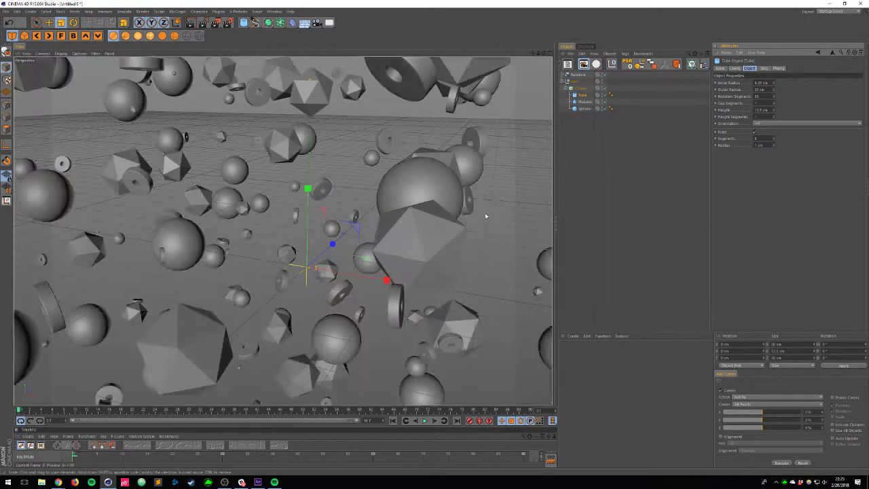
Step: Create a new material, load a Noise shader into its Color texture, and open the shader's settings
left_click(601, 374)
double_click(595, 376)
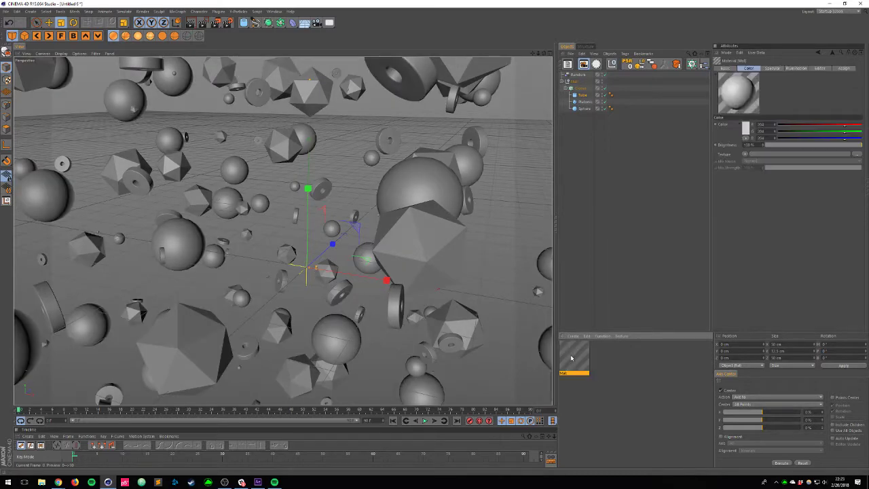
double_click(574, 354)
left_click(112, 118)
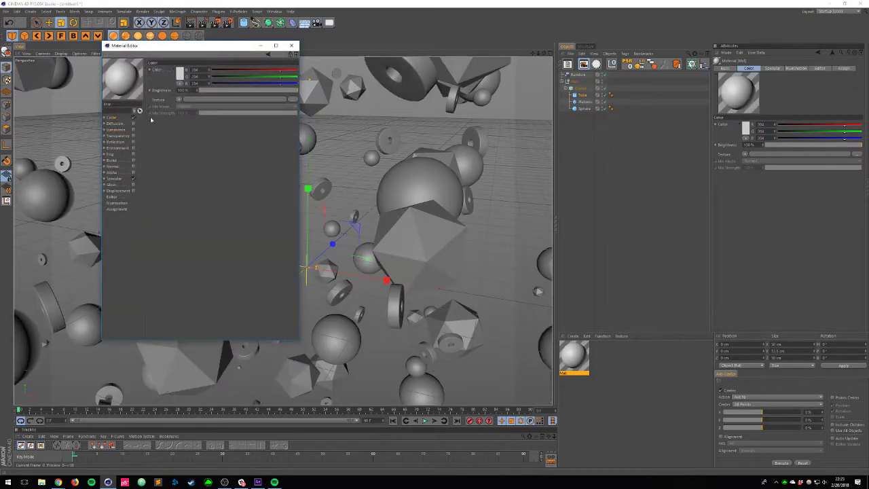
left_click(177, 101)
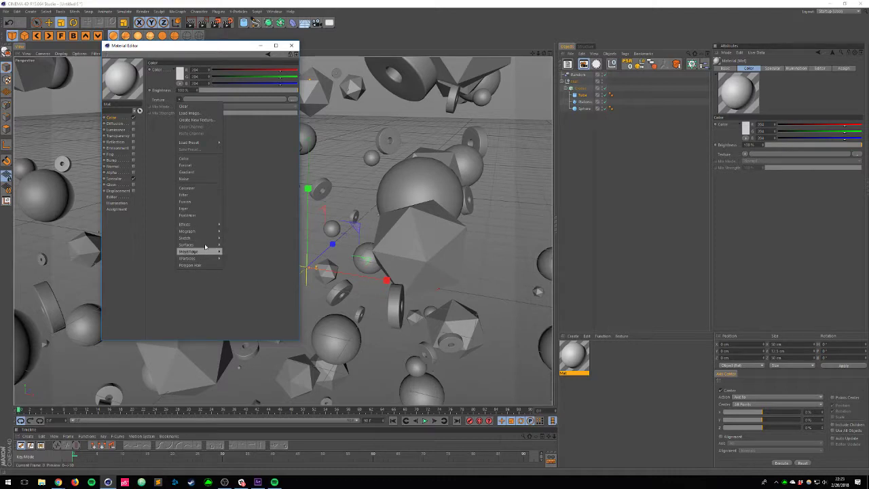
left_click(183, 179)
left_click(192, 117)
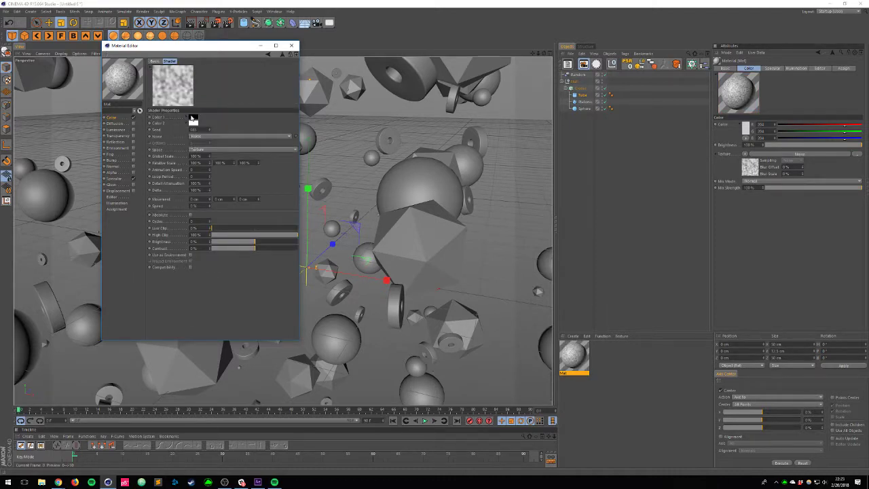
Step: Set the noise's Color 1 to pure saturated blue and Color 2 to a lighter azure blue
left_click(192, 118)
left_click_drag(184, 103, 218, 92)
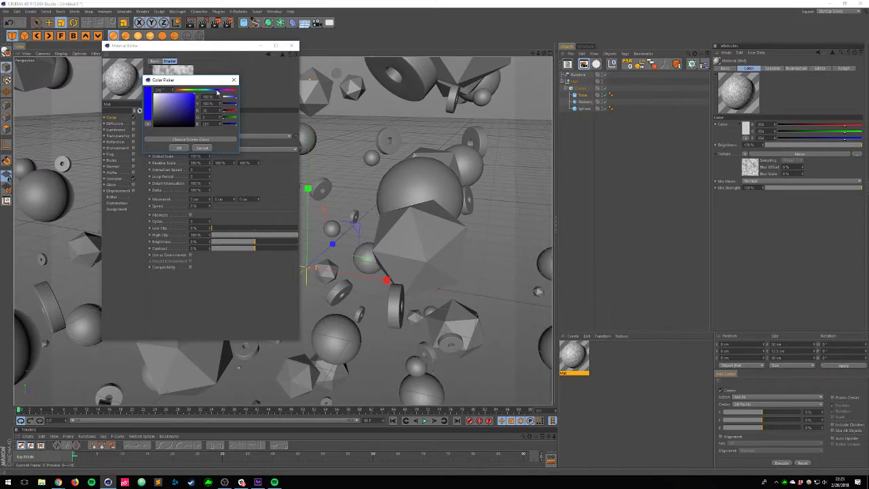
left_click(179, 148)
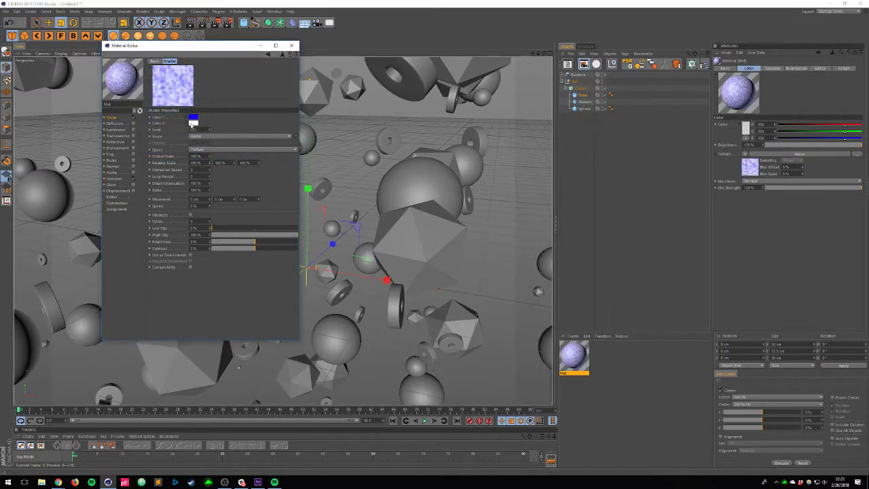
left_click(192, 126)
left_click_drag(206, 102, 214, 100)
left_click_drag(171, 121, 194, 102)
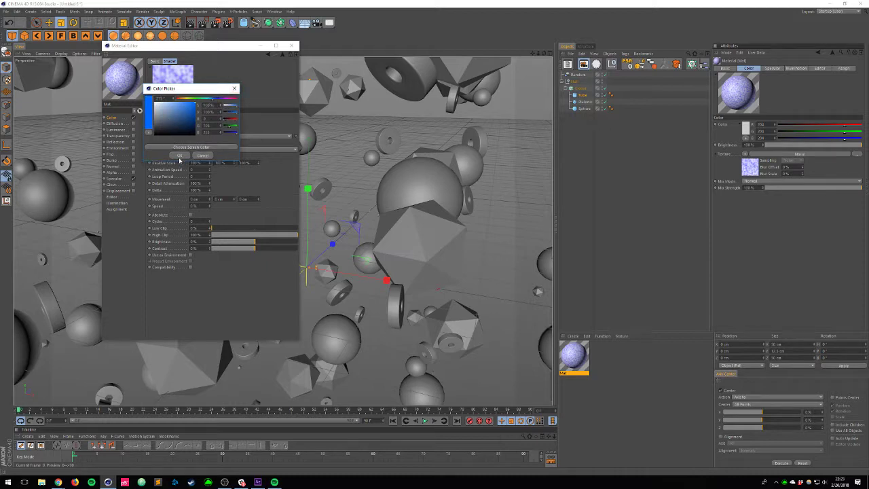
left_click(179, 156)
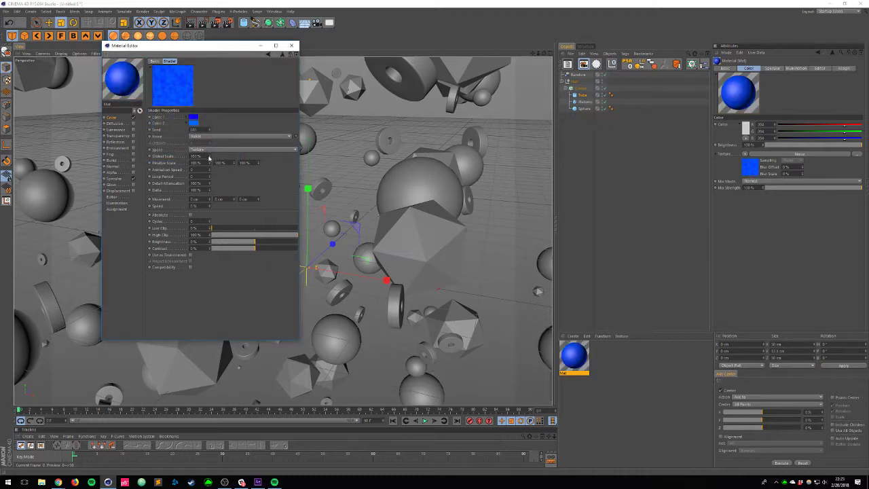
Step: Enlarge the noise's Global Scale to about 1000%, with a changed seed and the Blistered Turbulence noise type
left_click_drag(209, 158, 213, 2)
left_click_drag(207, 127, 219, 63)
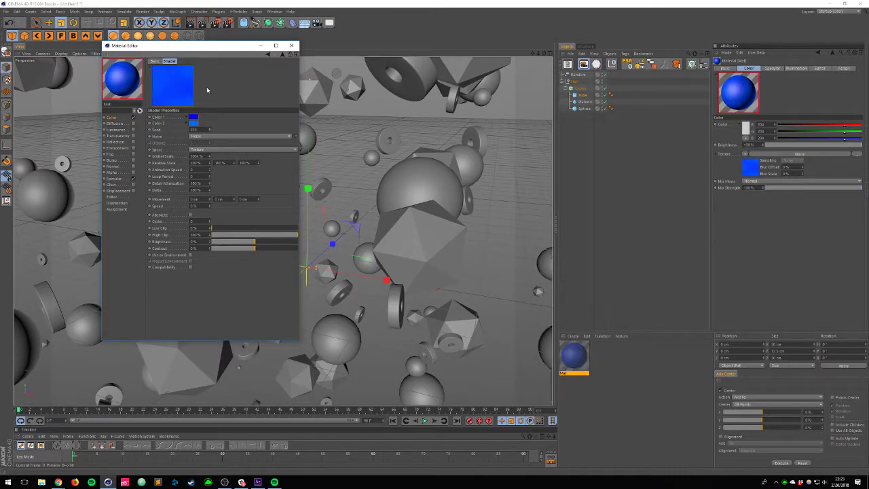
left_click(210, 136)
left_click(214, 156)
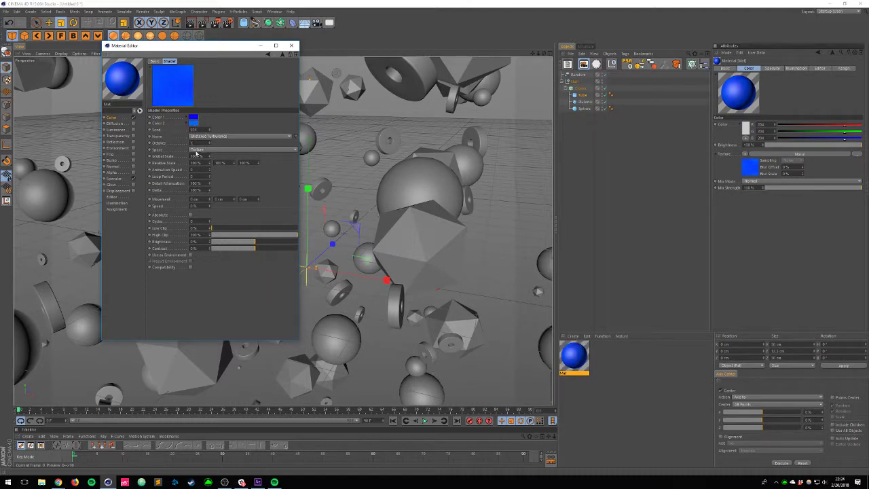
Step: Raise the noise's Contrast to about 32% and turn off the material's Specular channel
left_click_drag(268, 253, 270, 252)
left_click(133, 179)
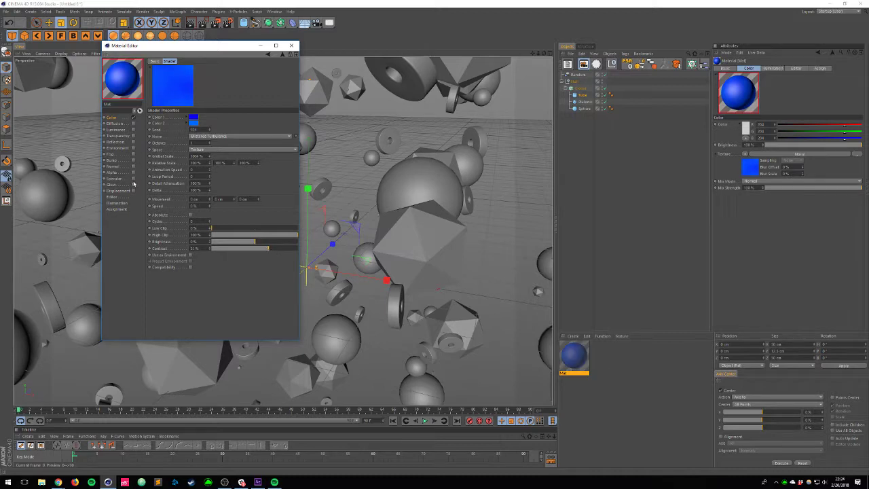
Step: Enable the material's Reflection channel and load a Fresnel shader as its texture
left_click(129, 142)
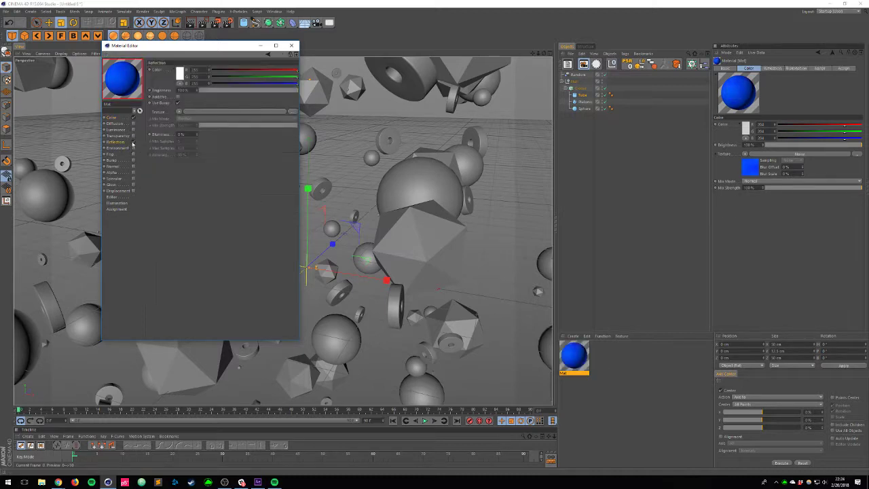
left_click(179, 113)
left_click(198, 178)
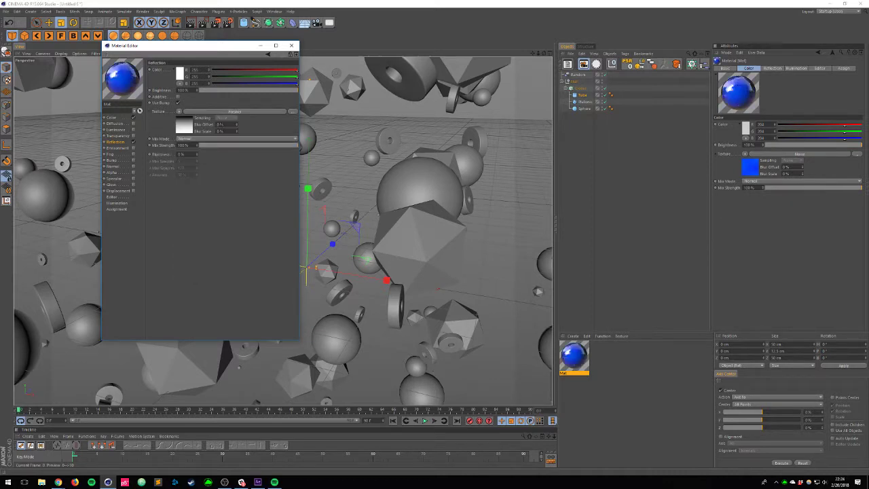
Step: Lower the reflection's Brightness to about 17% and its texture Mix Strength to about 32%
left_click(216, 90)
left_click(226, 139)
left_click(219, 146)
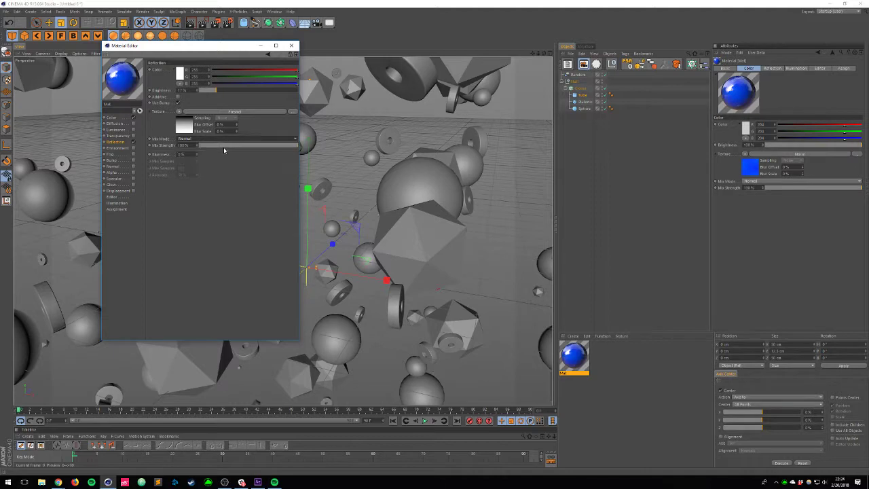
left_click(224, 145)
left_click_drag(229, 148, 232, 148)
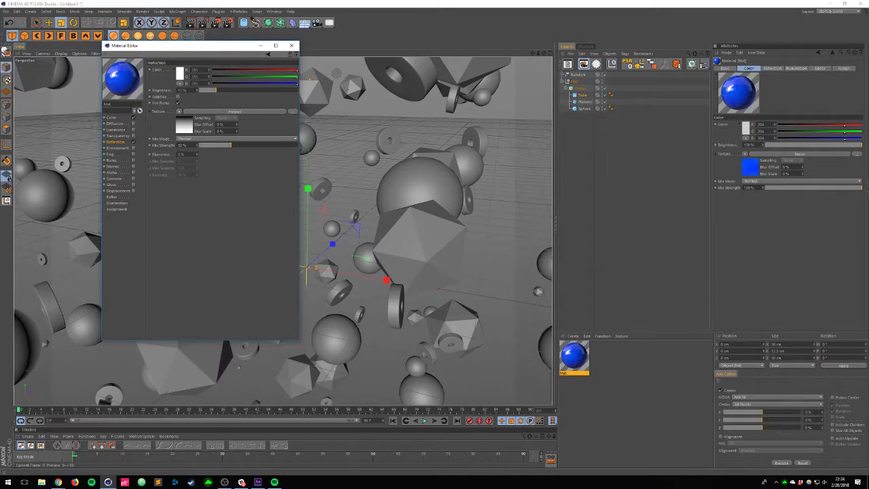
Step: Wrap the Color channel's noise in a Layer shader and add a Fresnel shader layer above the noise
left_click(113, 123)
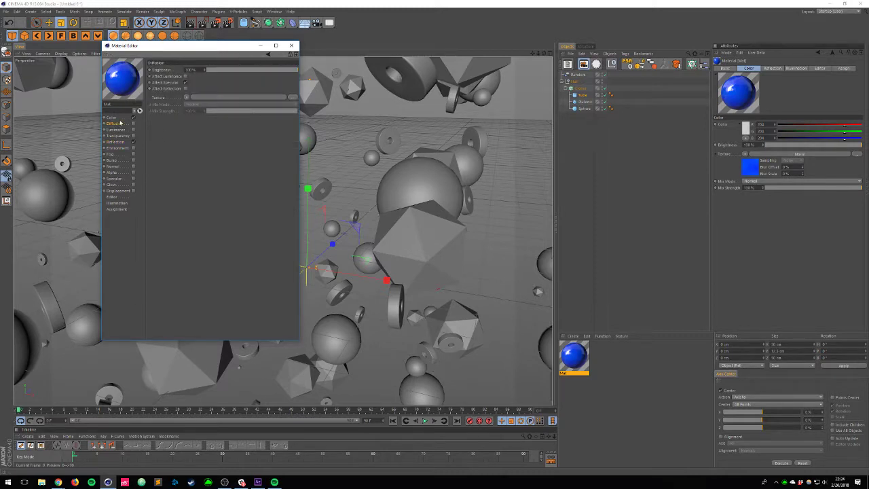
left_click(117, 118)
left_click(180, 100)
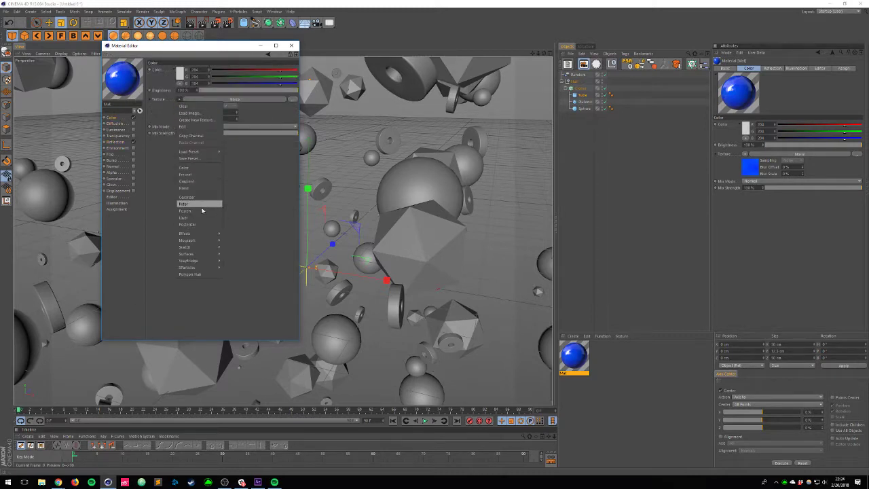
left_click(186, 217)
left_click(180, 114)
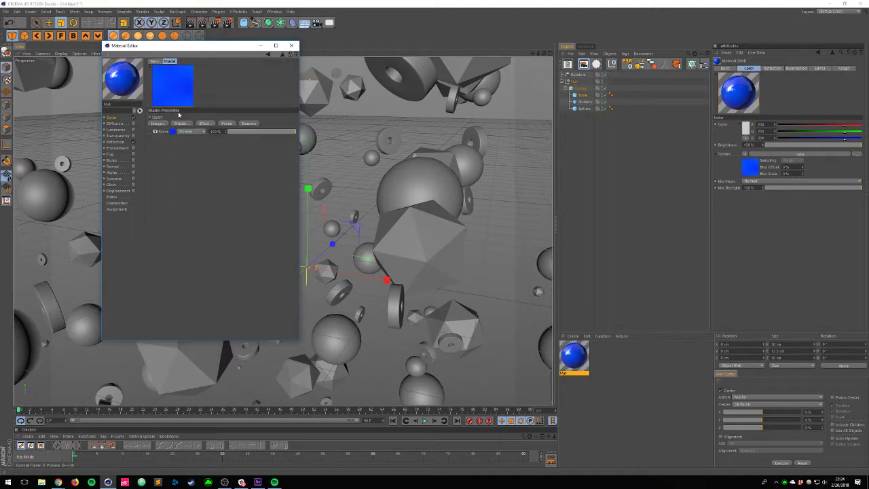
left_click(183, 126)
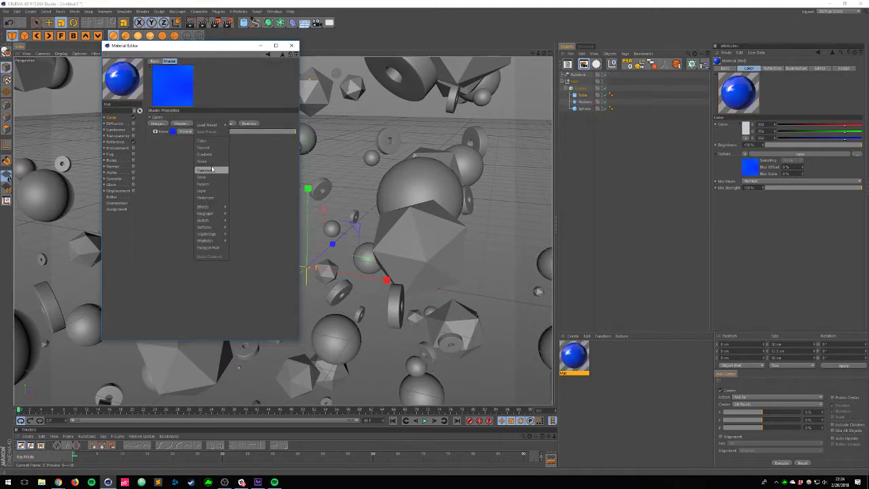
left_click(208, 147)
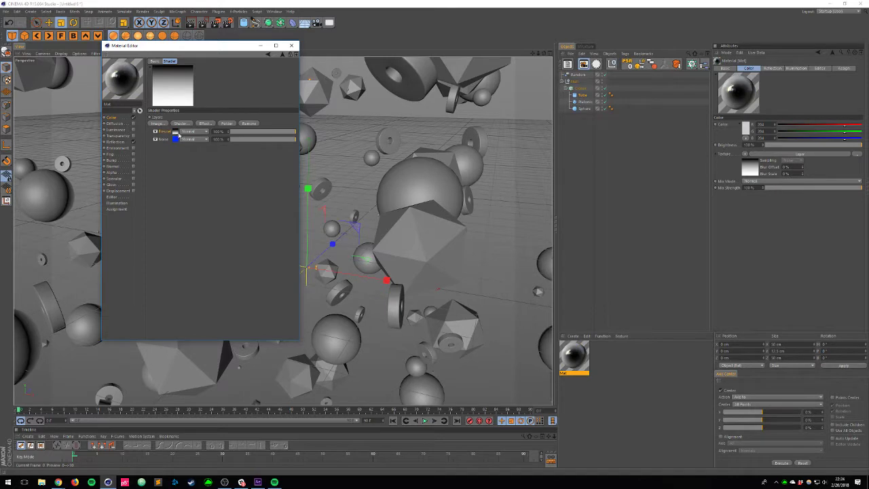
Step: Change the white knot of the Fresnel layer's gradient to a saturated magenta-purple
double_click(176, 134)
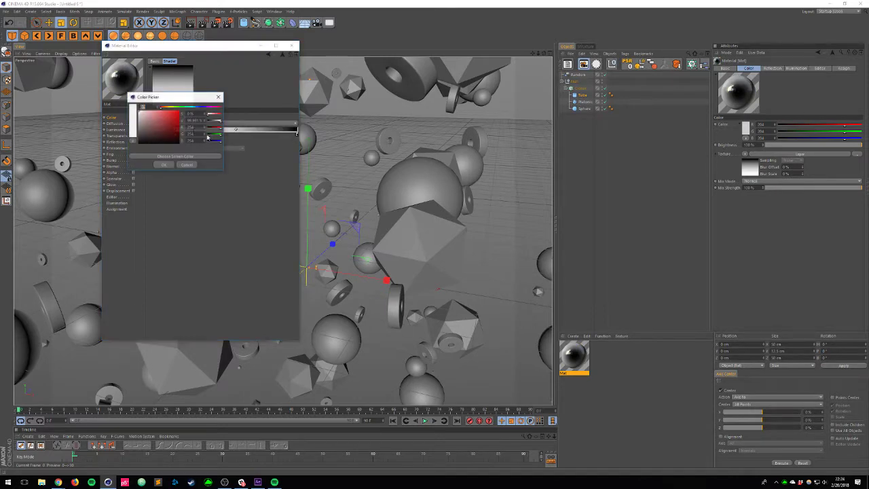
left_click(185, 165)
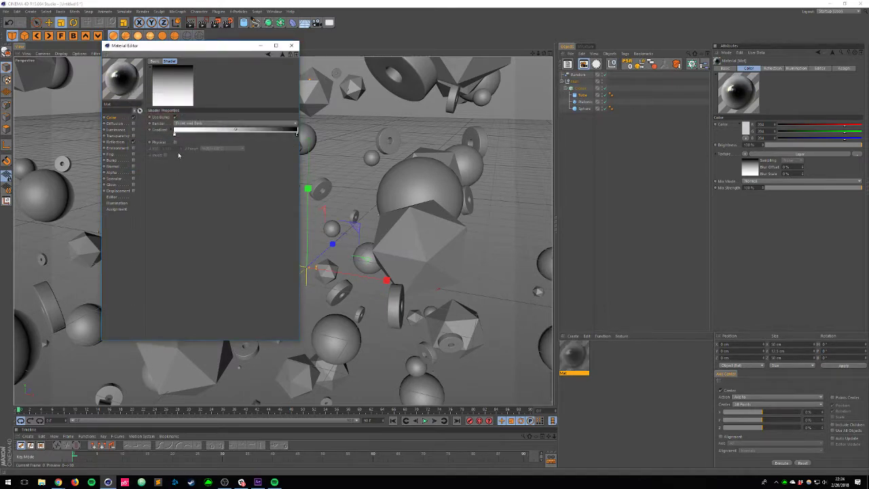
double_click(175, 134)
mouse_move(191, 111)
left_mouse_down()
mouse_move(178, 111)
mouse_move(215, 111)
mouse_move(207, 110)
left_mouse_up()
left_click(175, 117)
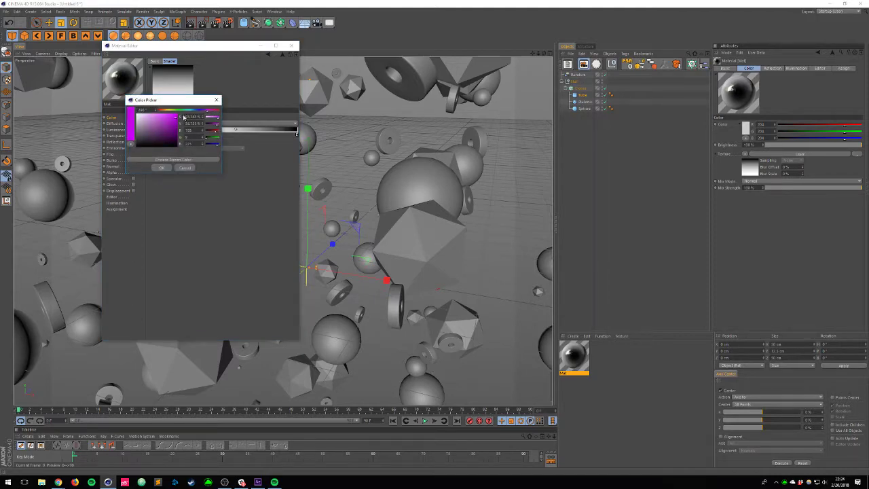
left_click(161, 167)
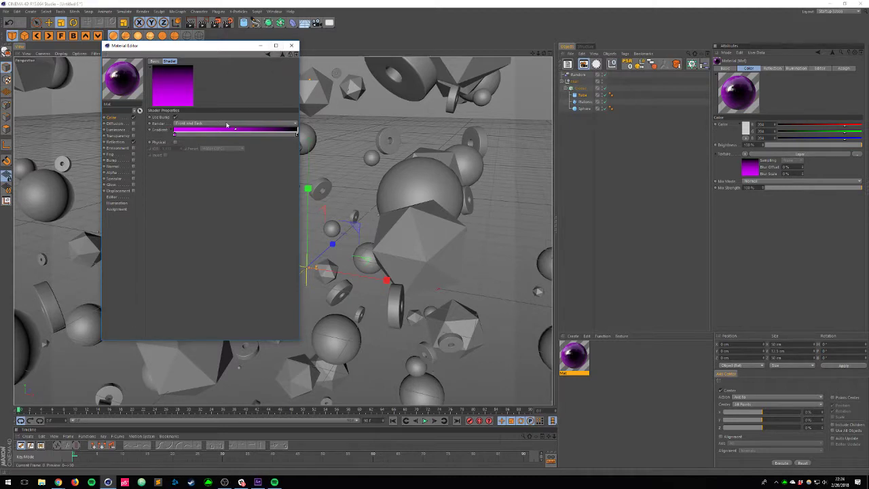
Step: Shift the black end of the Fresnel gradient inward toward the purple end, to around the middle
left_click_drag(297, 135, 201, 136)
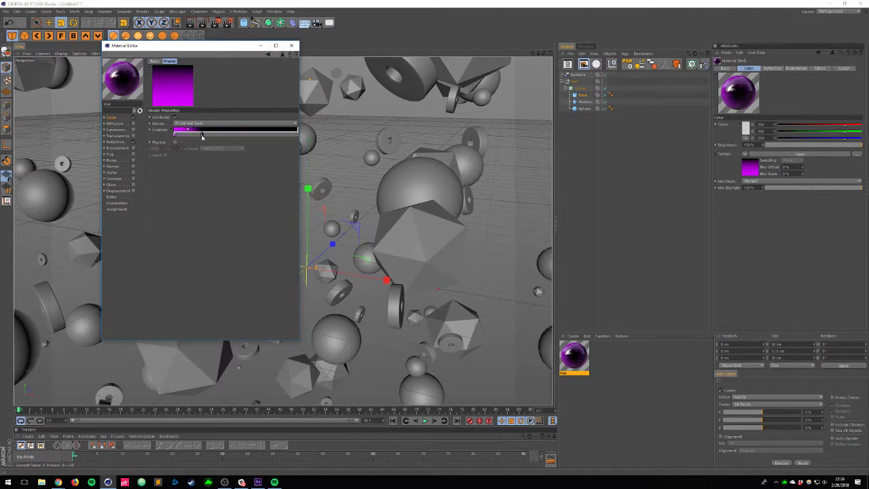
left_click(223, 137)
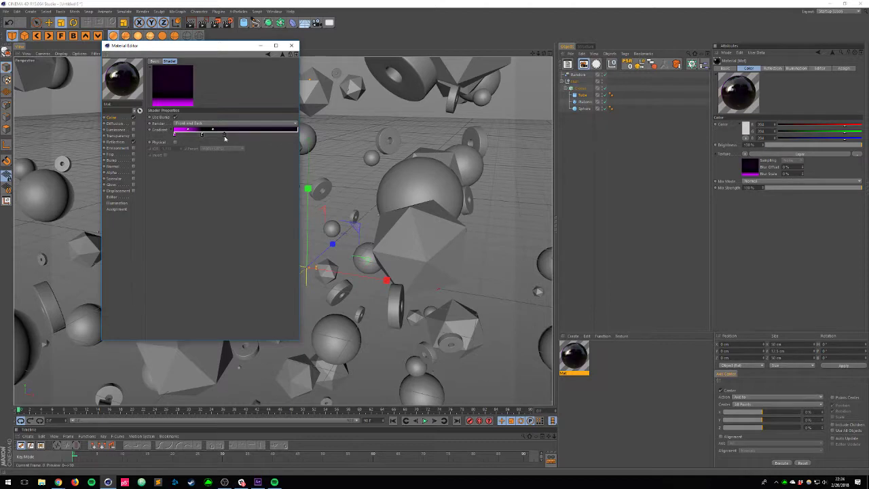
key("ctrl+z")
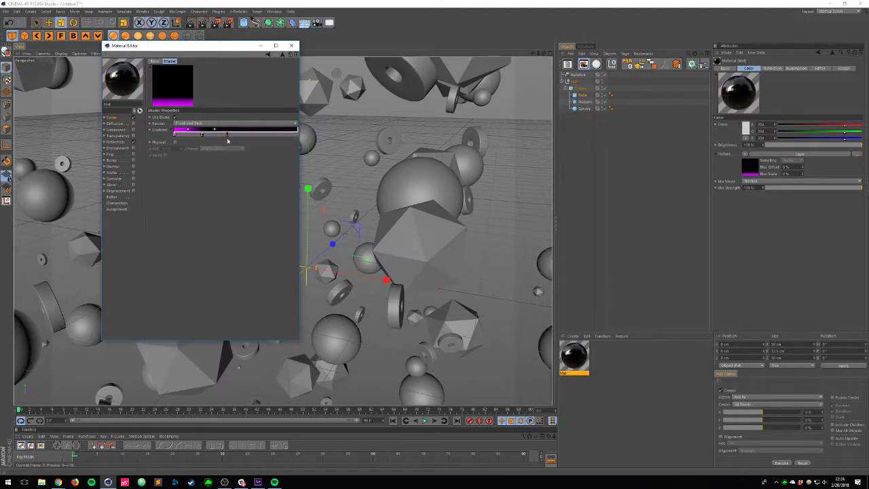
left_click(231, 136)
mouse_move(229, 136)
left_mouse_down()
mouse_move(226, 145)
mouse_move(207, 136)
mouse_move(228, 138)
left_mouse_up()
Step: Return to the layer list and set the Fresnel layer's blending mode to Screen
left_click(283, 57)
left_click(192, 138)
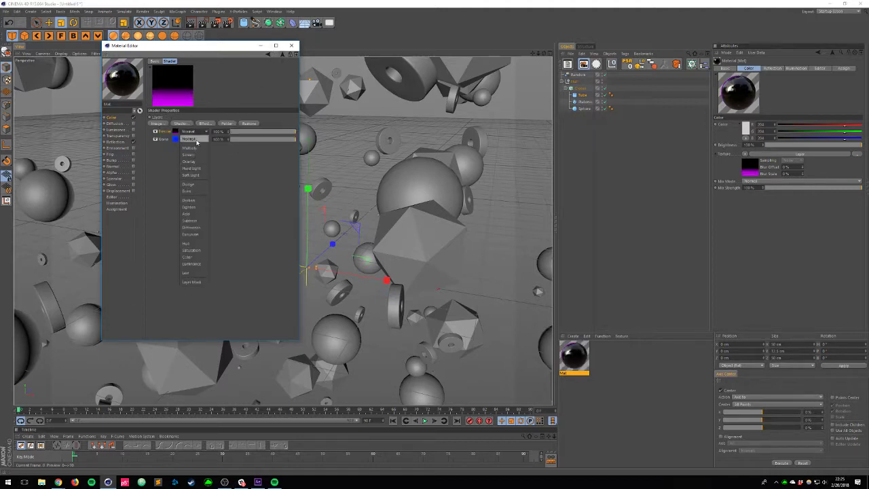
left_click(197, 156)
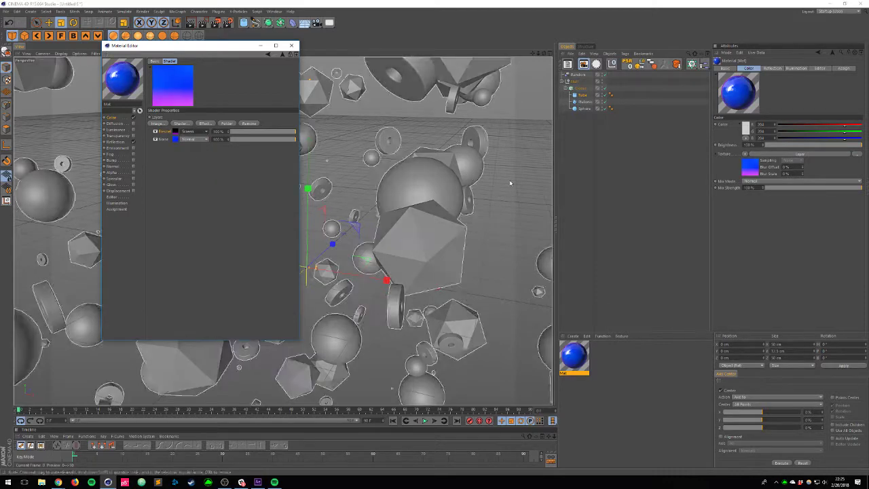
Step: Apply the blue material to the Cloner, render a viewport preview, and close the Material Editor
left_click_drag(573, 355, 575, 113)
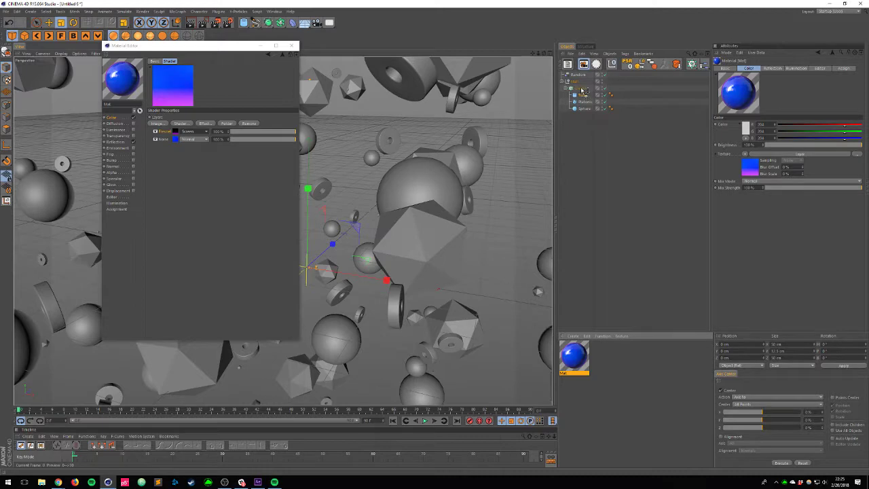
left_click_drag(582, 91, 582, 88)
key("ctrl+r")
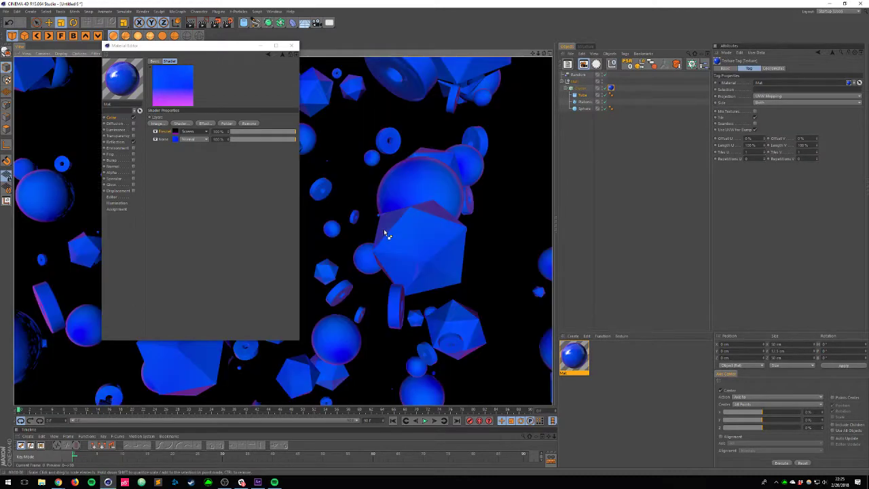
left_click_drag(215, 52, 538, 166)
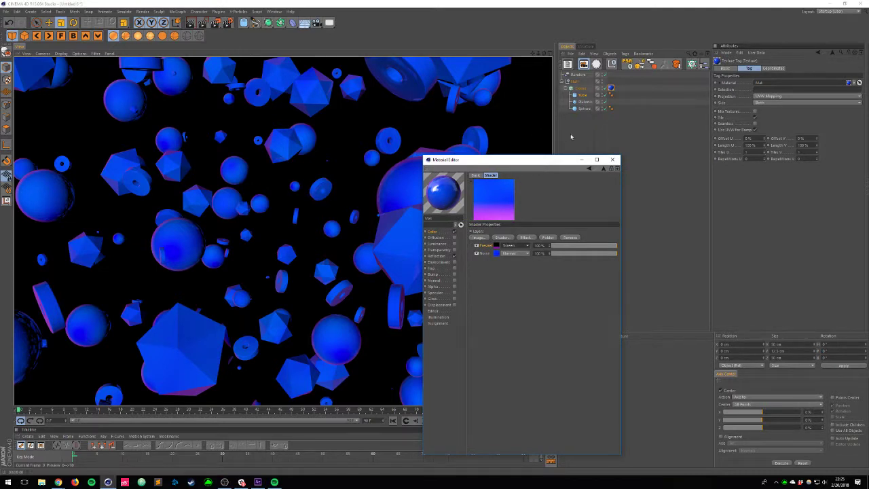
left_click(612, 160)
Step: Add a Physical Sky to the scene and change its time of day to late afternoon
scroll(209, 229, "down", 5)
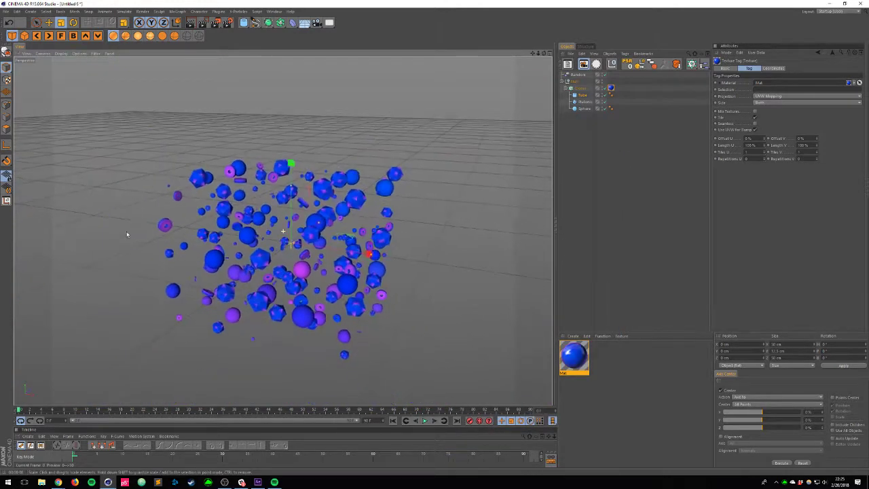
left_click_drag(305, 22, 380, 32)
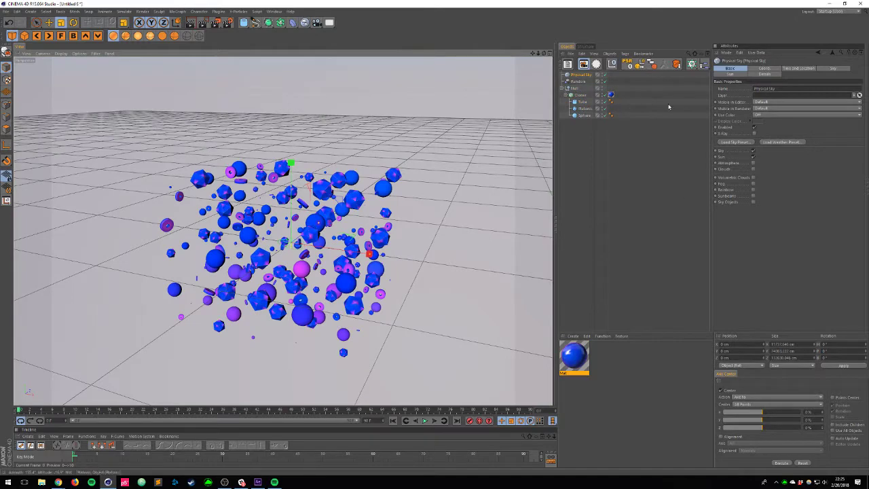
left_click(798, 69)
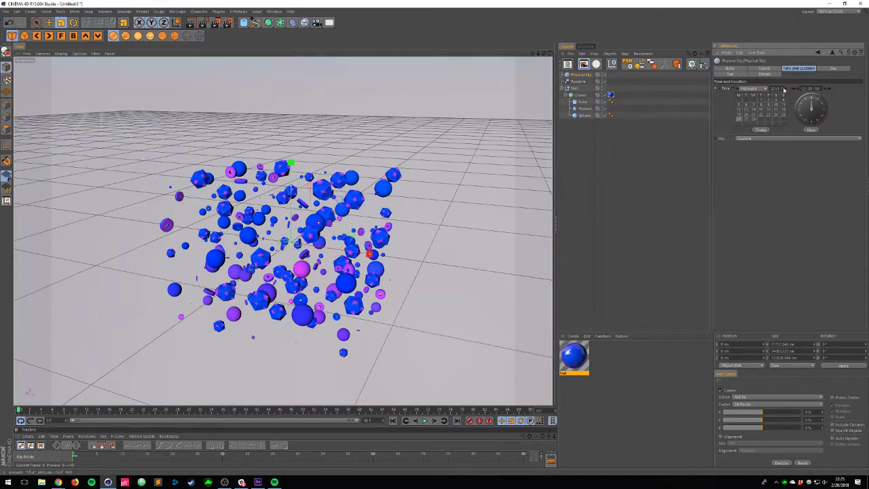
left_click(814, 130)
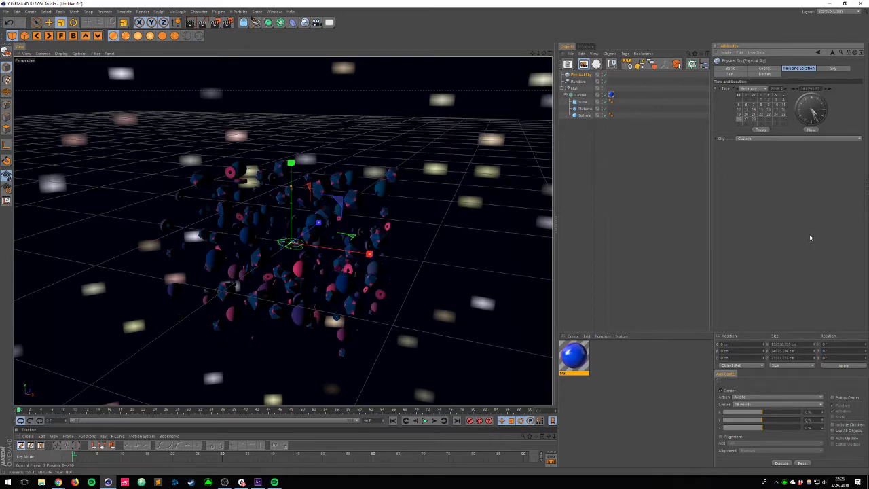
Step: Add a Compositing tag to the Physical Sky and turn off Seen by Camera
right_click_drag(284, 266, 579, 63, "alt")
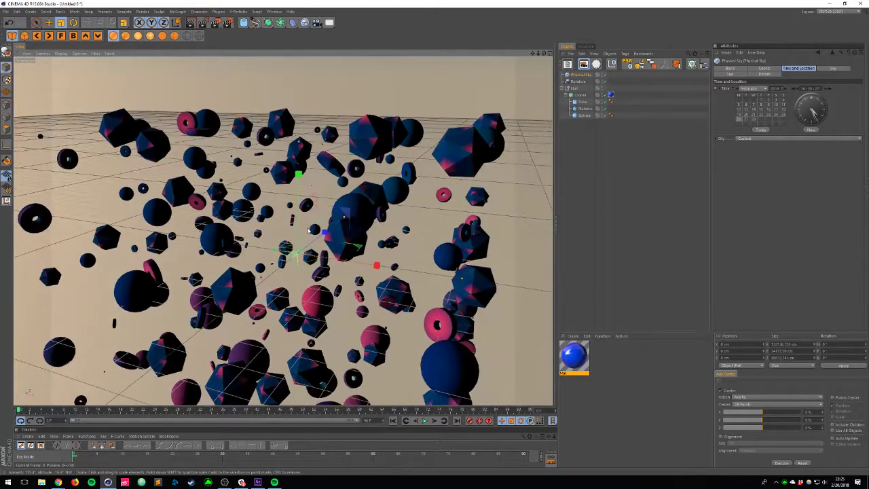
right_click(579, 74)
mouse_move(601, 79)
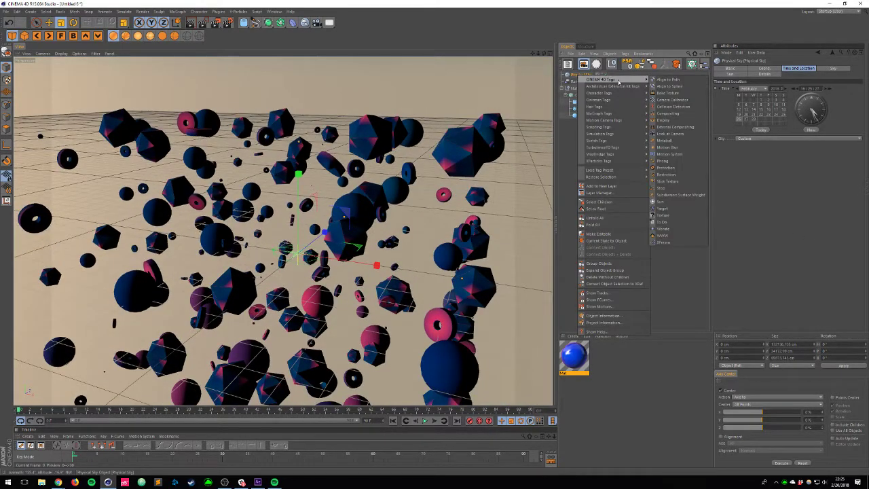
left_click(679, 114)
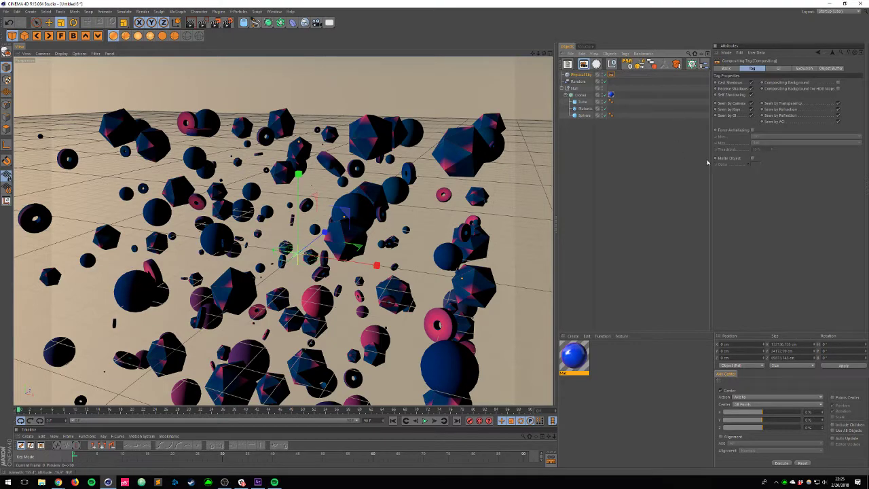
left_click(750, 103)
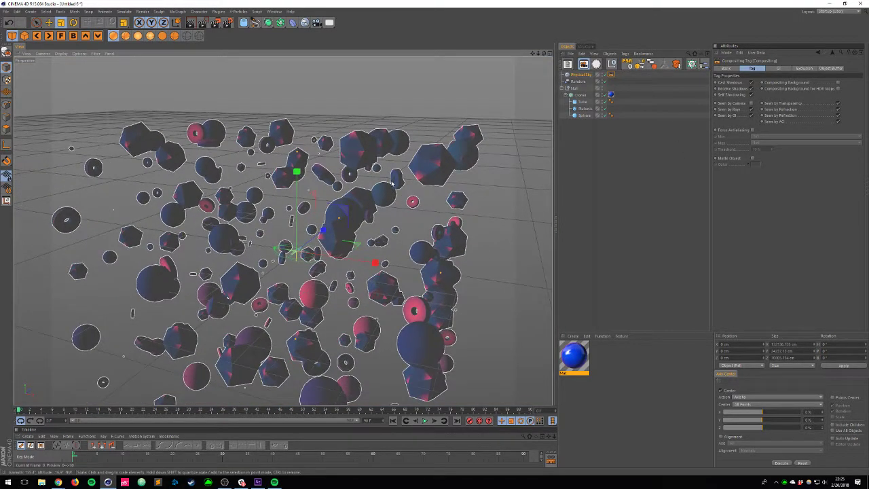
Step: Render viewport previews of the clones from a level angle, including a closer view, to check the sky lighting
left_click_drag(393, 183, 364, 198, "alt")
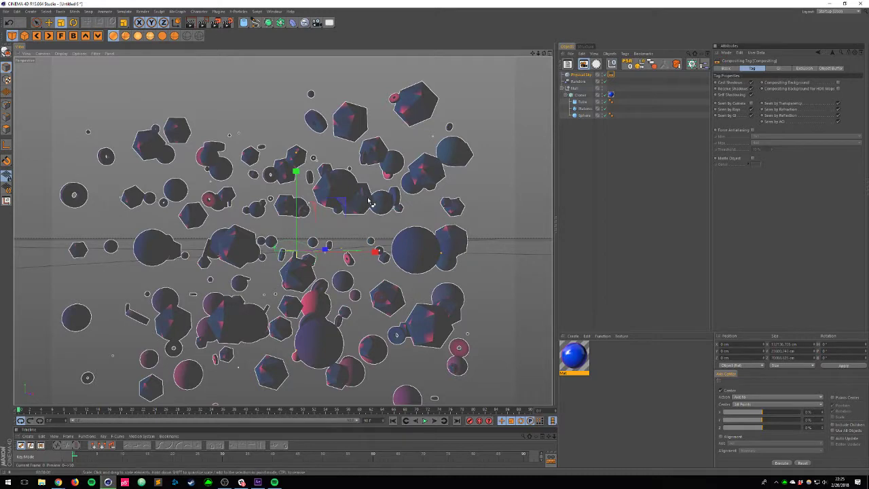
key("ctrl+r")
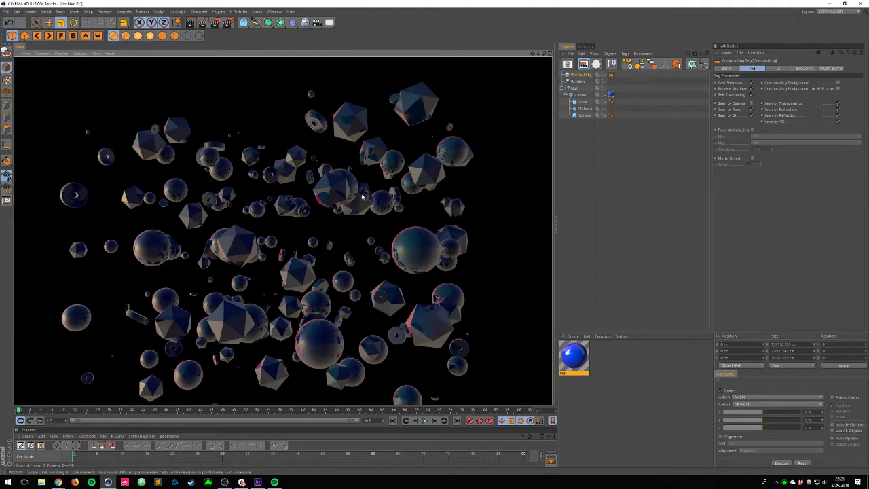
right_click_drag(246, 175, 336, 171, "alt")
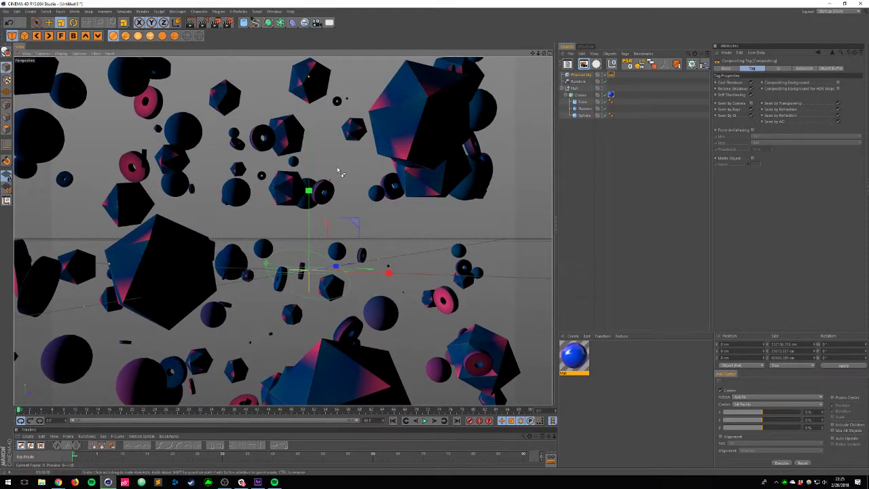
key("ctrl+r")
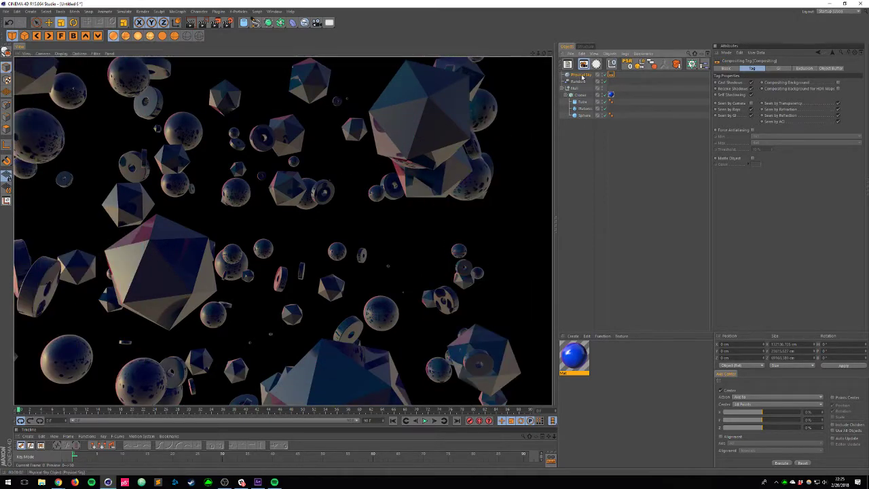
Step: Move the Compositing tag from the Physical Sky onto the Random effector
left_click(614, 75)
left_click(612, 76)
left_click_drag(563, 86, 576, 82)
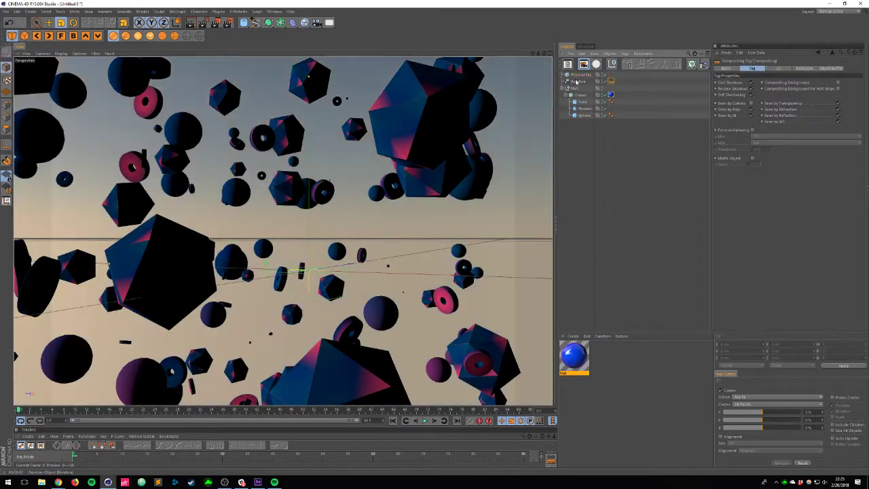
Step: Set the Physical Sky's city location to Djibouti, Djibouti, Africa
left_click(587, 75)
left_click_drag(805, 117, 777, 133)
left_click(759, 139)
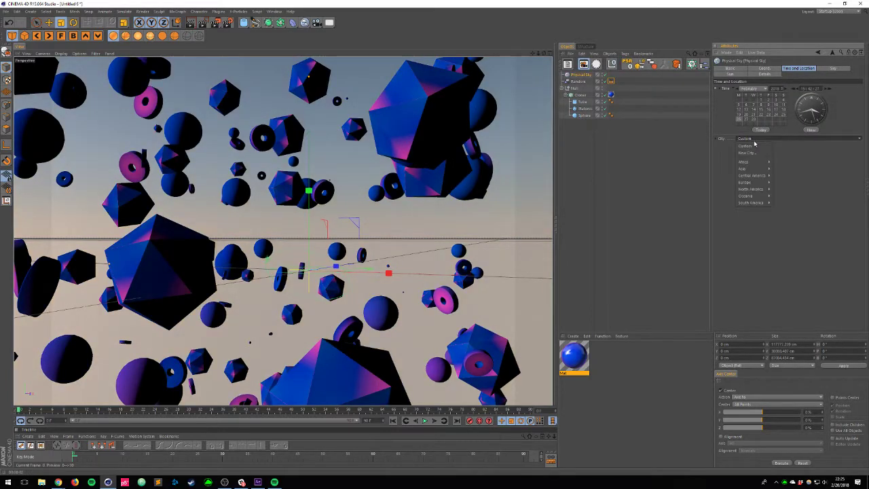
mouse_move(752, 163)
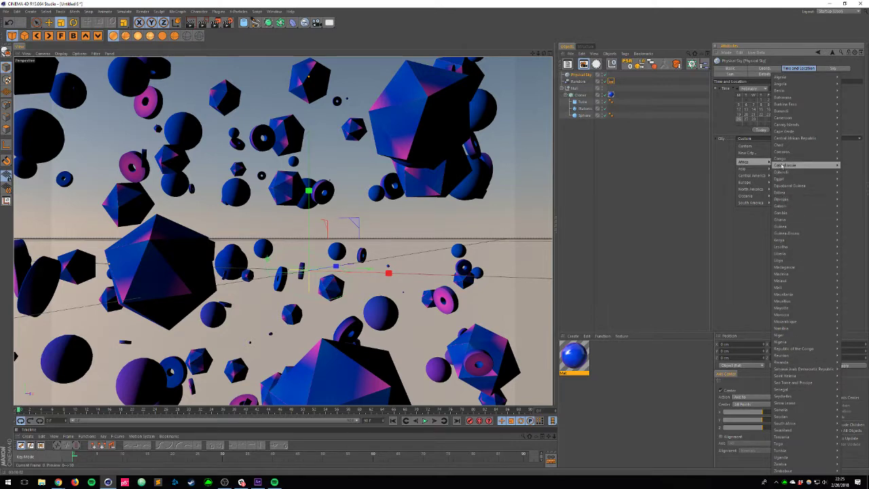
left_click(840, 172)
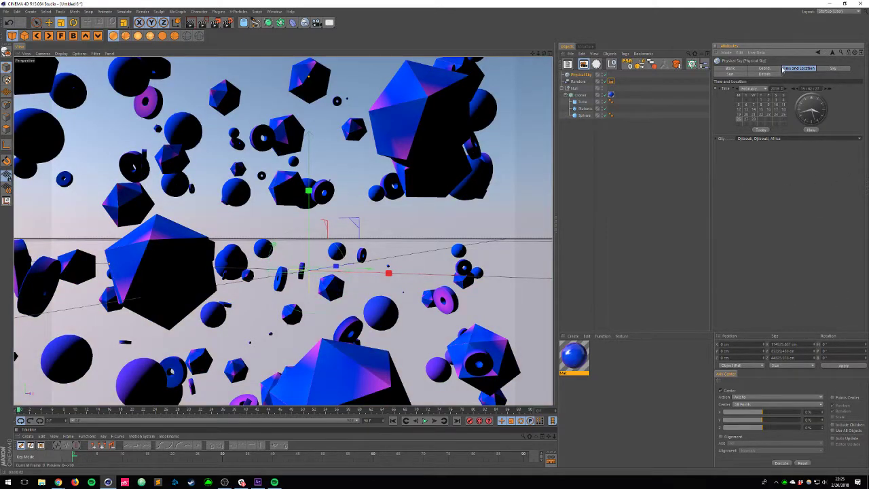
Step: Adjust the Physical Sky's time of day to around sunset and render viewport previews of the lighting
left_click_drag(815, 112, 811, 131)
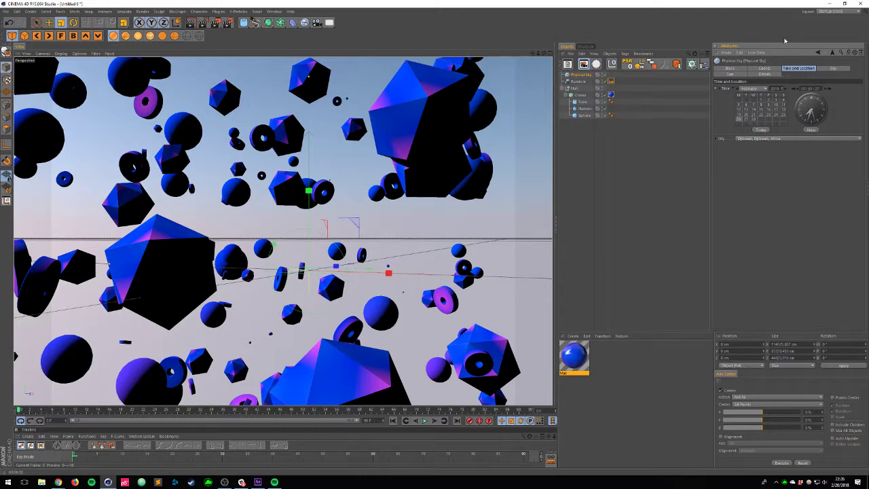
left_click(820, 97)
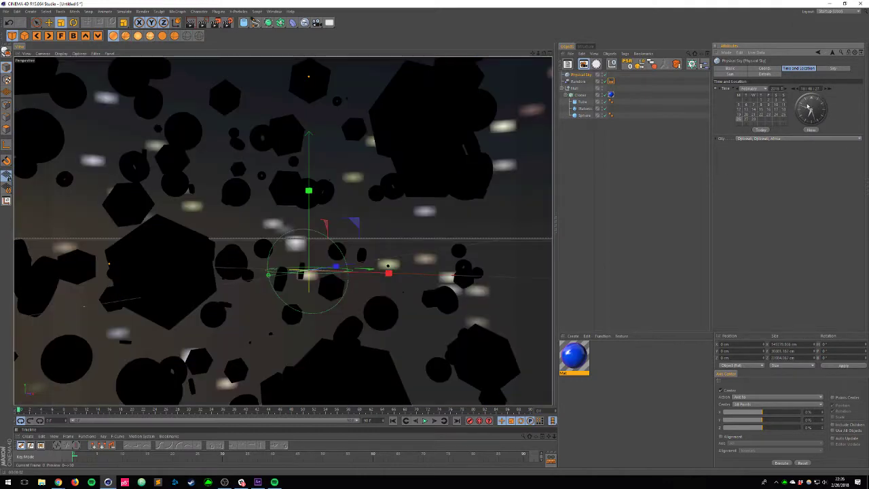
left_click_drag(807, 114, 809, 110)
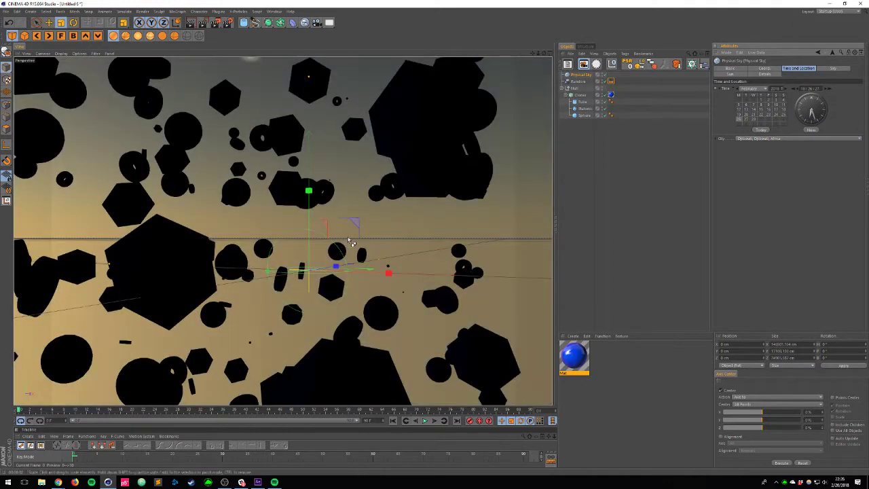
key("ctrl+r")
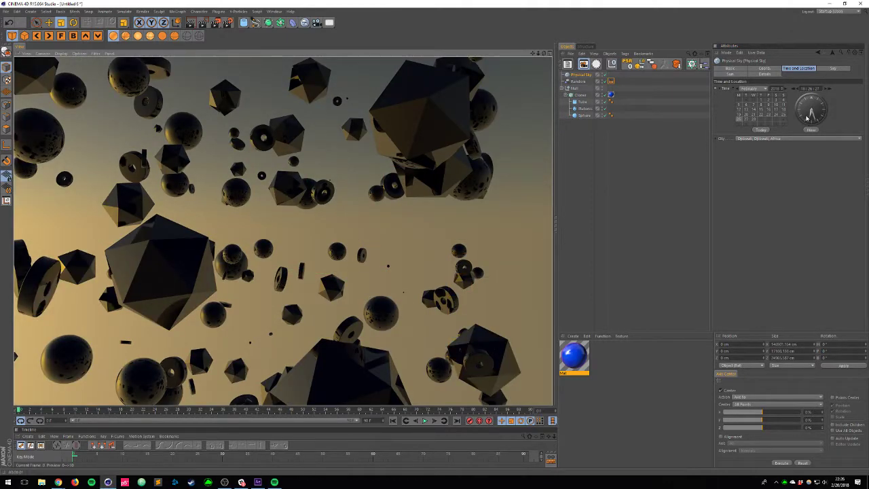
left_click_drag(807, 118, 806, 133)
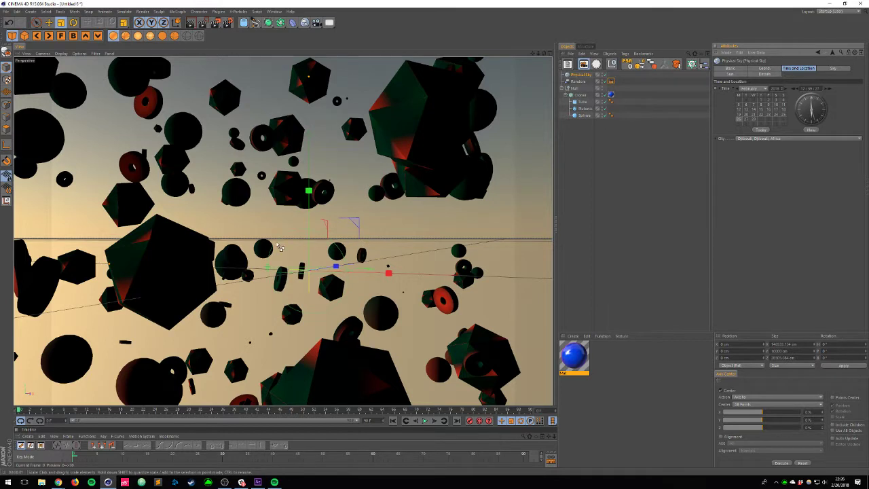
key("ctrl+r")
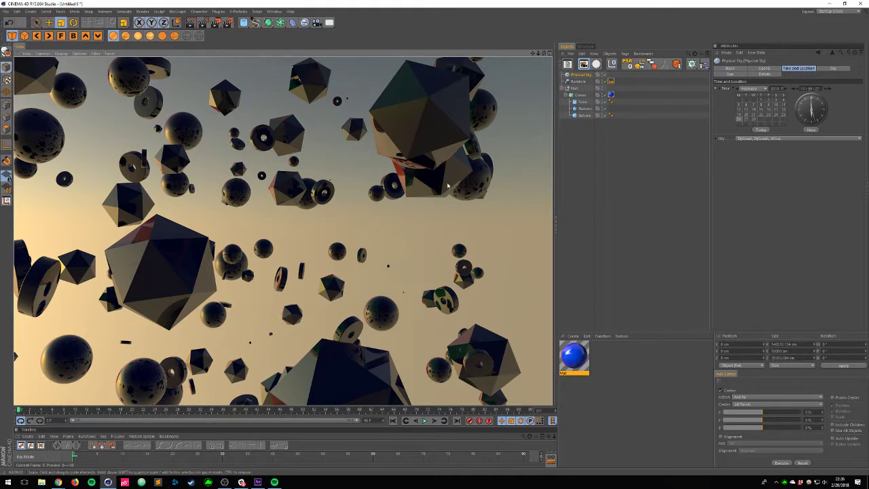
Step: Shrink the Cloner's grid size along all three axes to pack the clones closer together
left_click(581, 95)
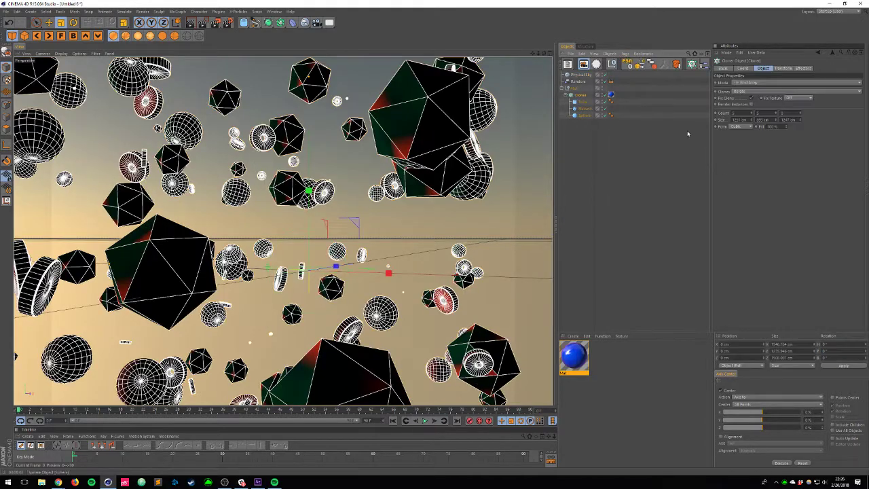
left_click_drag(751, 123, 749, 258)
left_click_drag(779, 120, 771, 271)
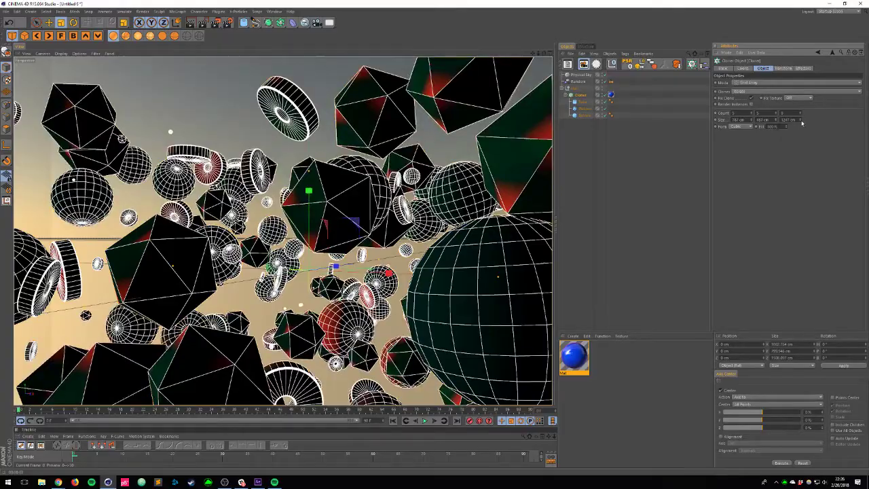
left_click_drag(800, 120, 747, 342)
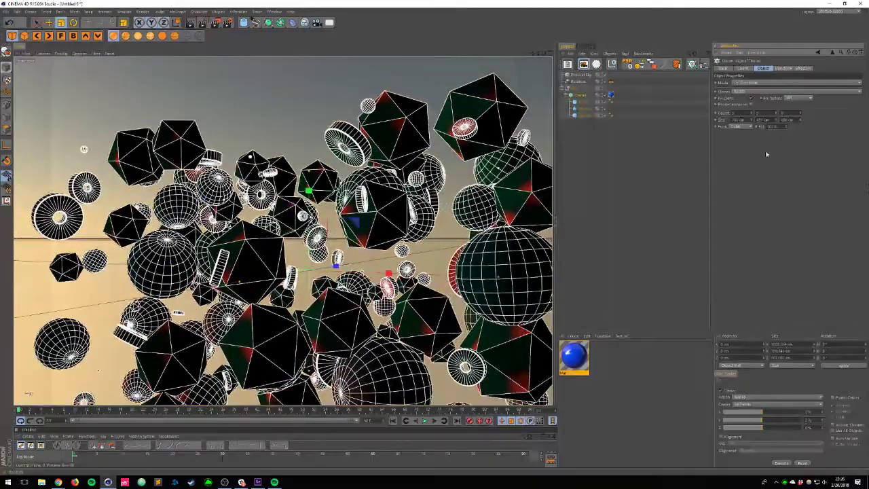
left_click_drag(779, 120, 774, 164)
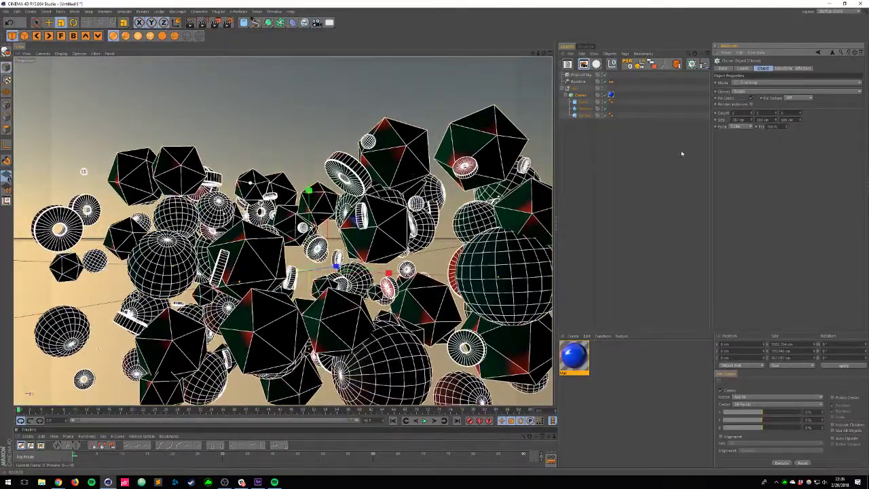
Step: Render a preview from a close view inside the clone cluster and add a Camera at that viewpoint
scroll(283, 231, "up", 4)
left_click_drag(283, 232, 363, 159, "alt")
key("ctrl+r")
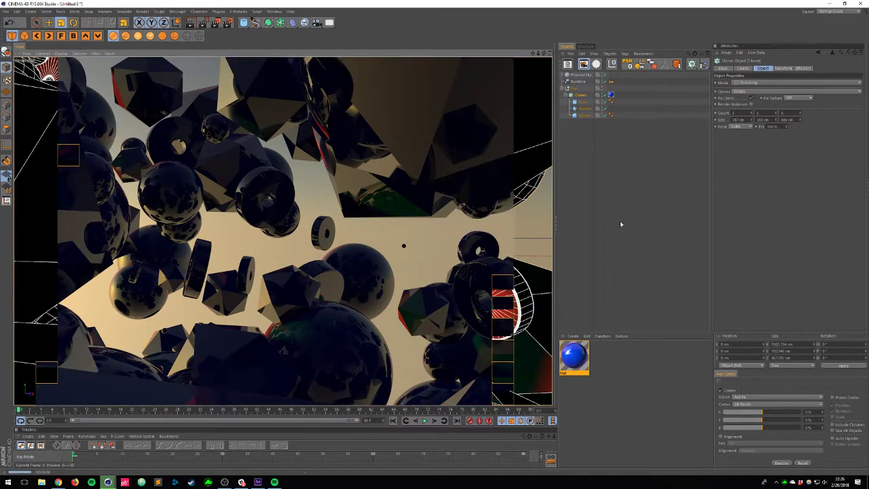
left_click(611, 136)
left_click(326, 23)
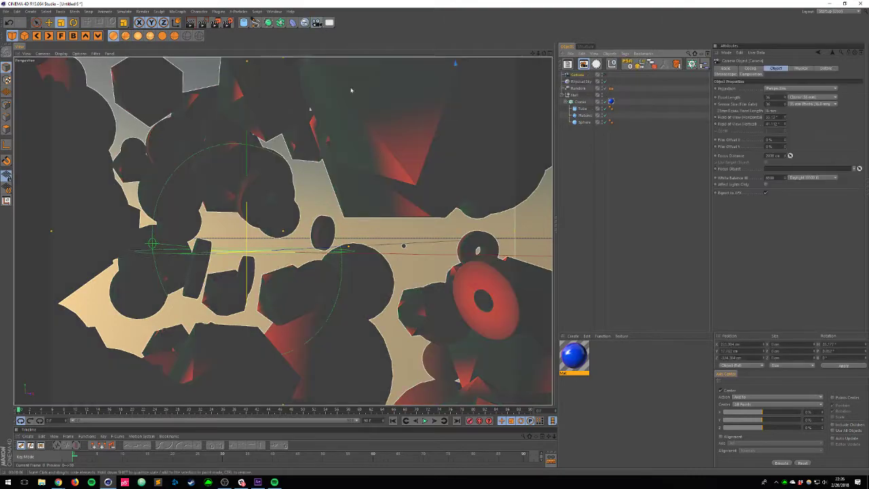
Step: Add an Area Light and raise it above the clone cluster
scroll(213, 190, "down", 15)
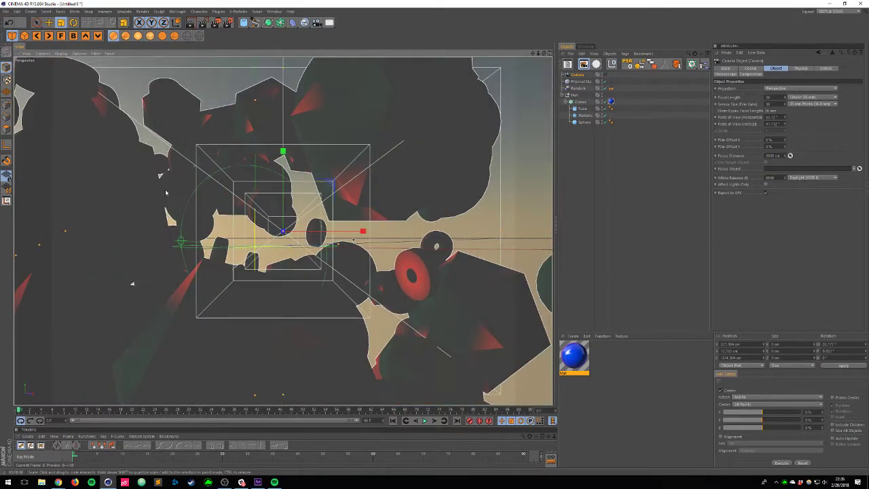
left_click_drag(212, 190, 177, 234, "alt")
left_click_drag(354, 202, 380, 139, "alt")
middle_click_drag(380, 139, 347, 218, "alt")
left_click(330, 25)
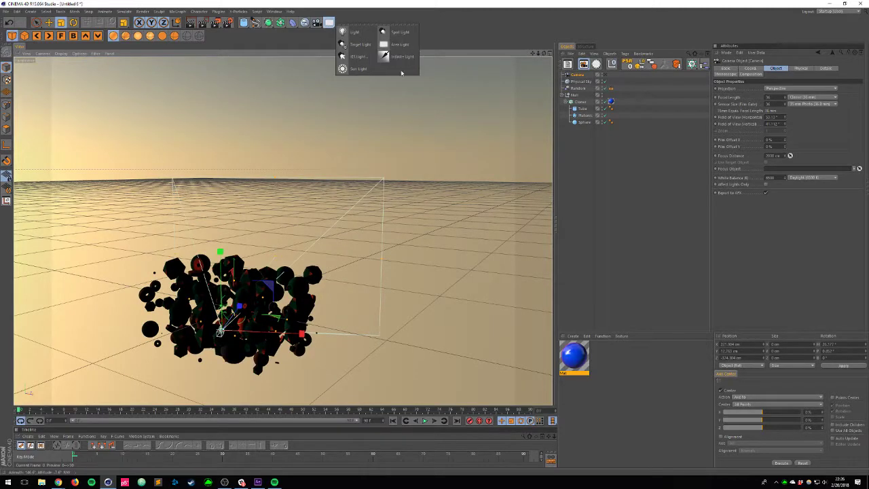
left_click(398, 44)
left_click_drag(234, 232, 259, 159)
Step: Nest the area light in an Array with larger radius, amplitude and array frequency, and lower the array toward the clones
left_click(281, 24)
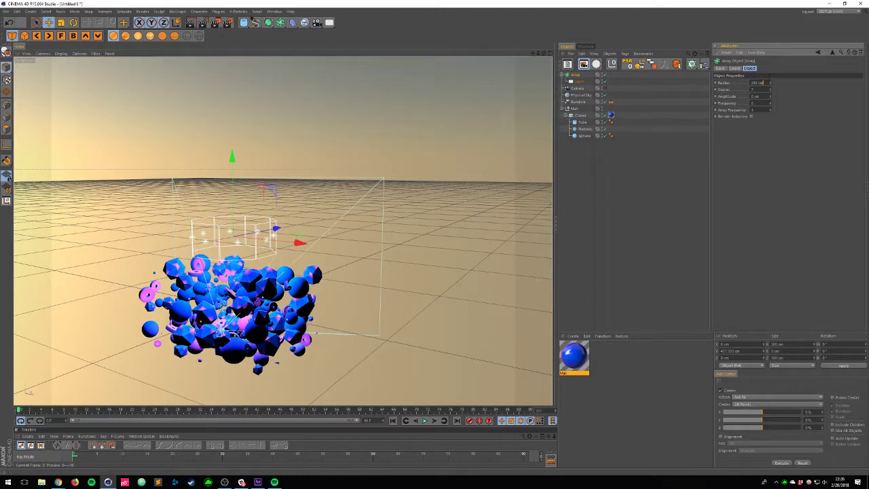
left_click_drag(771, 85, 770, 4)
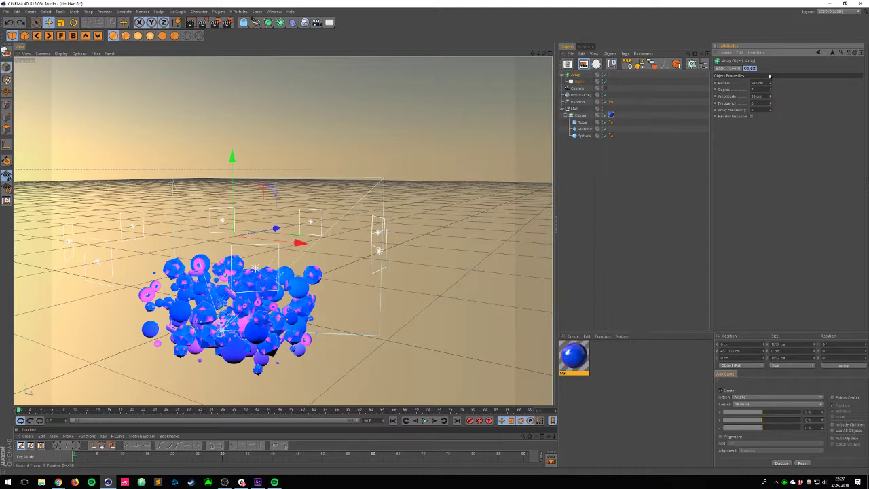
left_click_drag(770, 110, 769, 62)
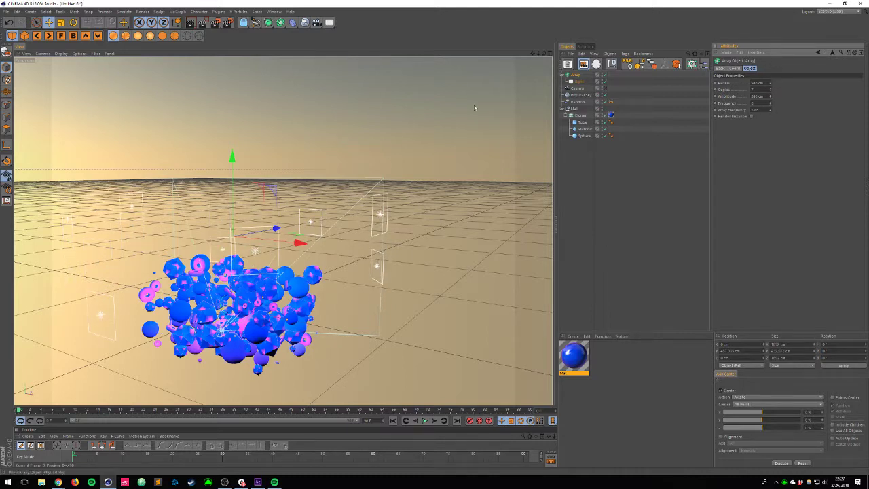
left_click_drag(236, 157, 237, 179)
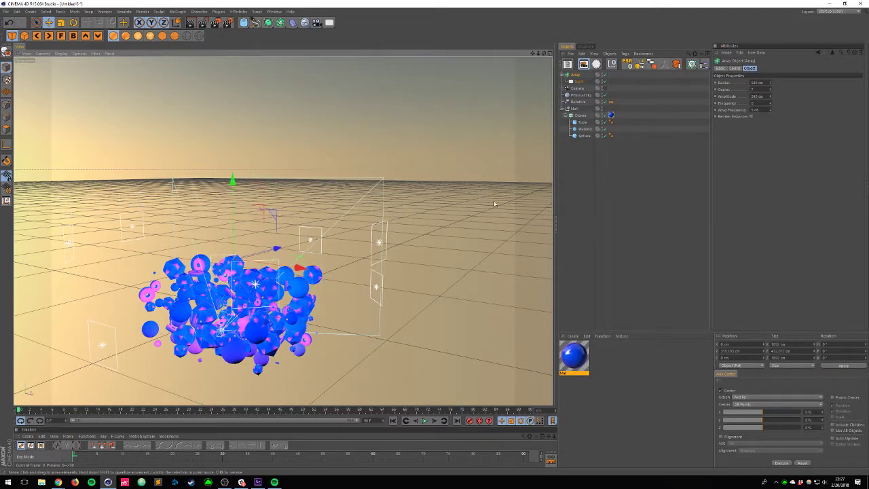
Step: Enlarge the area light's rectangle and turn on Show in Reflection
left_click(579, 82)
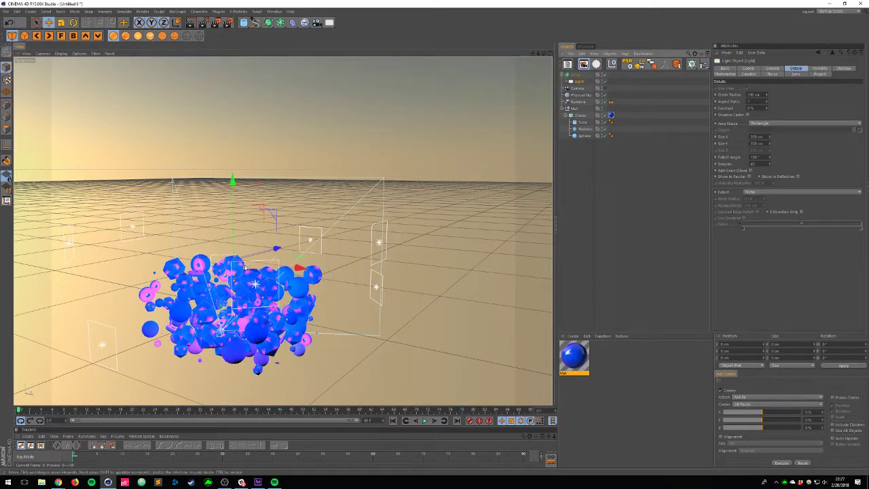
left_click_drag(245, 263, 233, 232)
key("ctrl+z")
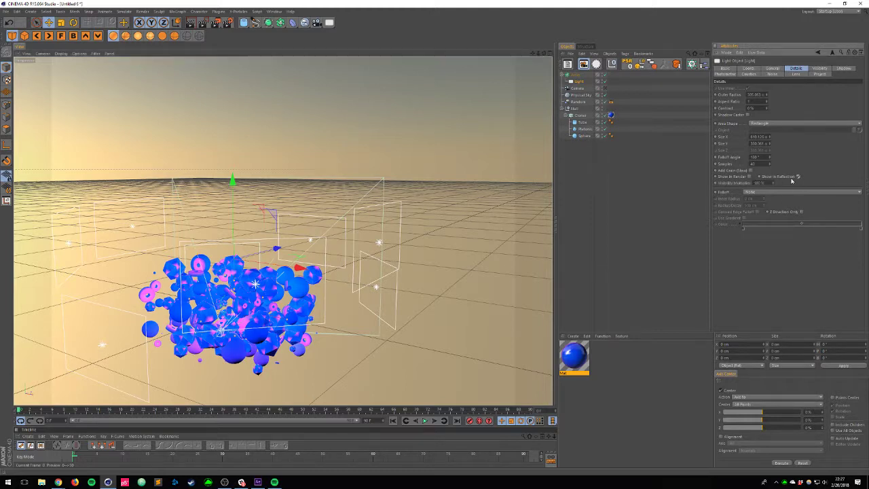
Step: Set the area light's shadow type to Area and its color to yellow
left_click(763, 69)
left_click(801, 122)
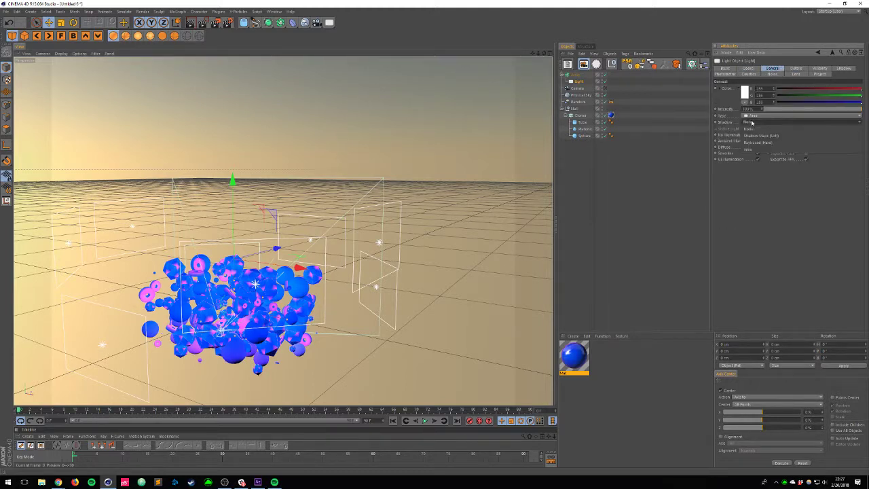
left_click(780, 149)
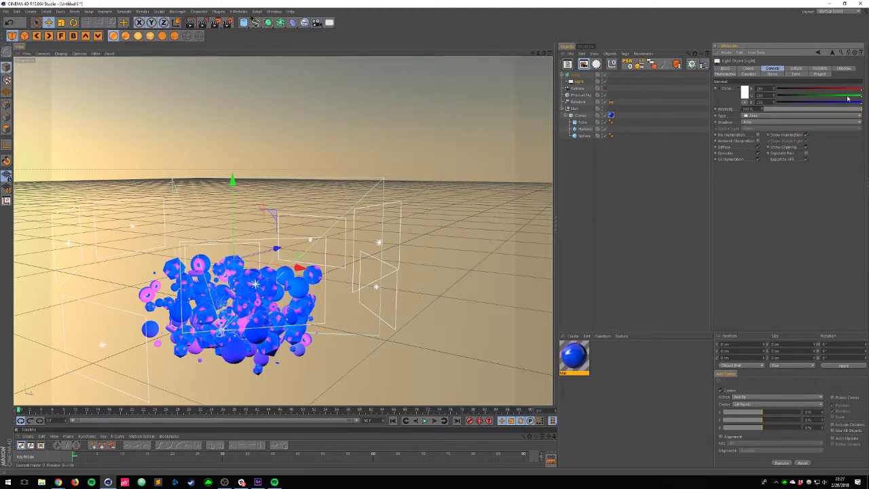
mouse_move(843, 102)
left_mouse_down()
mouse_move(784, 105)
mouse_move(780, 97)
mouse_move(857, 97)
mouse_move(843, 98)
left_mouse_up()
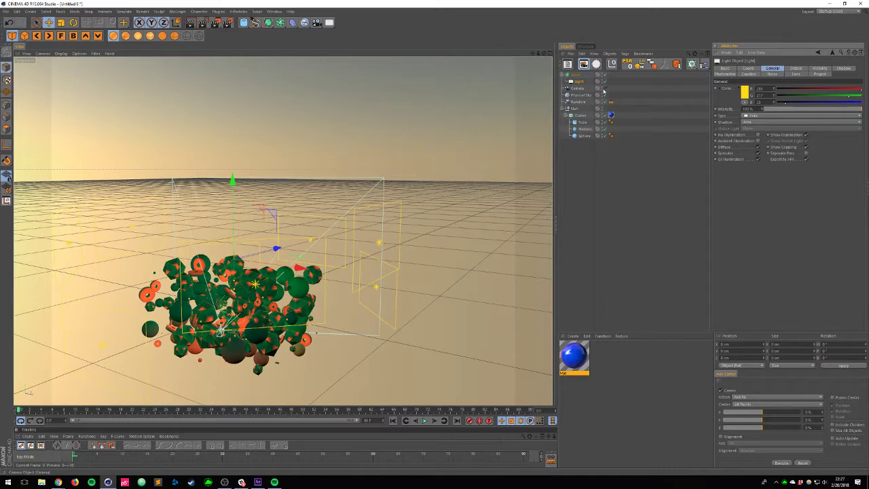
Step: Switch the renderer to Physical and render previews of the lit clones through the camera
scroll(214, 266, "up", 8)
key("ctrl+r")
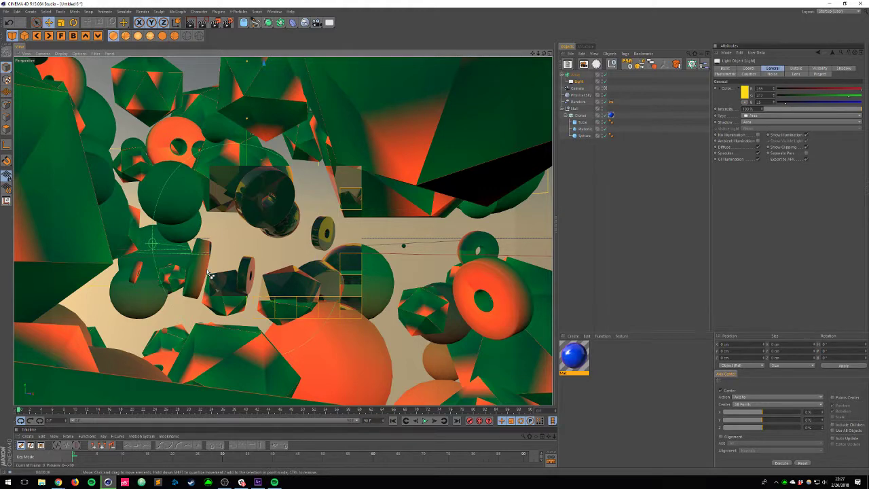
key("ctrl+b")
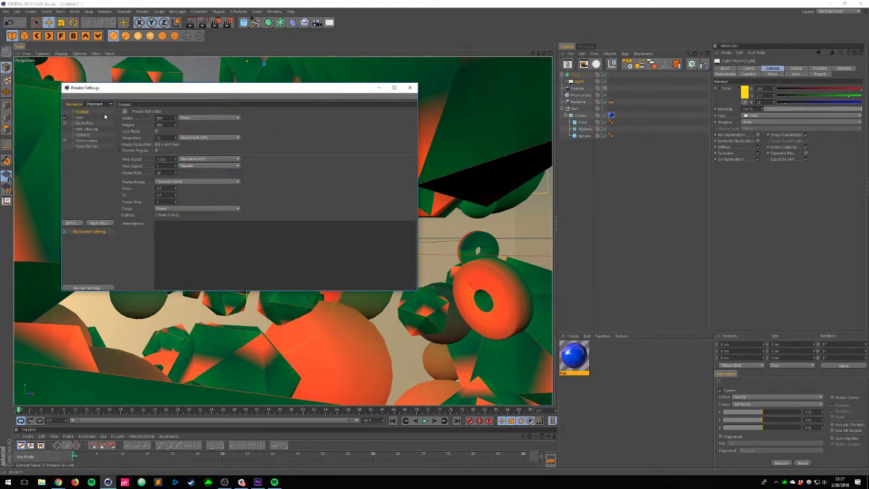
left_click(100, 104)
left_click(98, 120)
left_click_drag(154, 88, 251, 216)
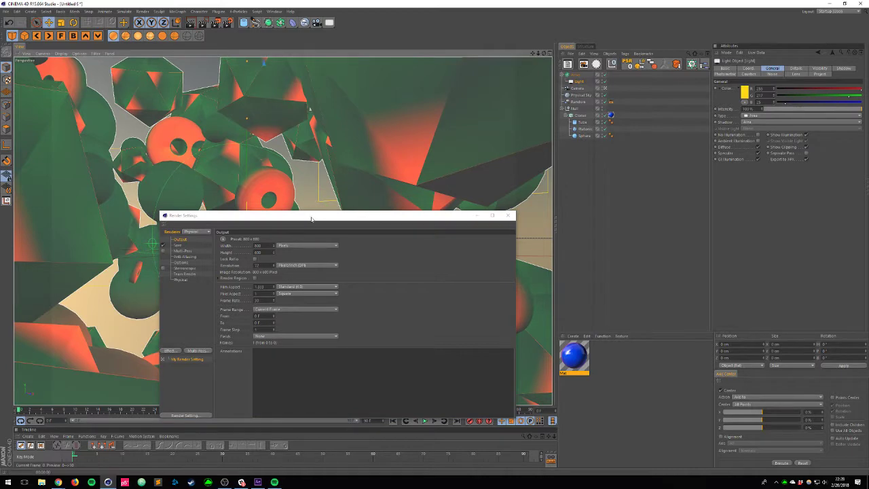
left_click_drag(311, 218, 623, 194)
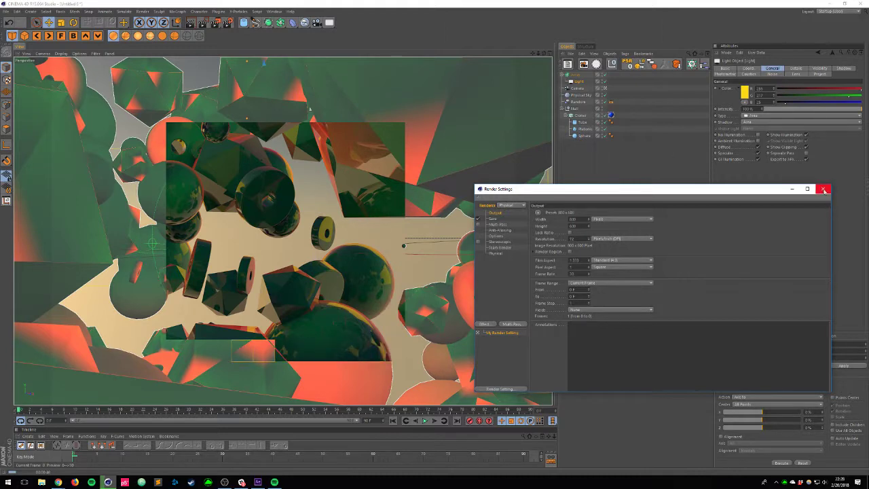
left_click(824, 189)
Step: Arrange the layout with a second perspective view and a docked Picture Viewer, collapsing the viewer's side pane
left_click(562, 171)
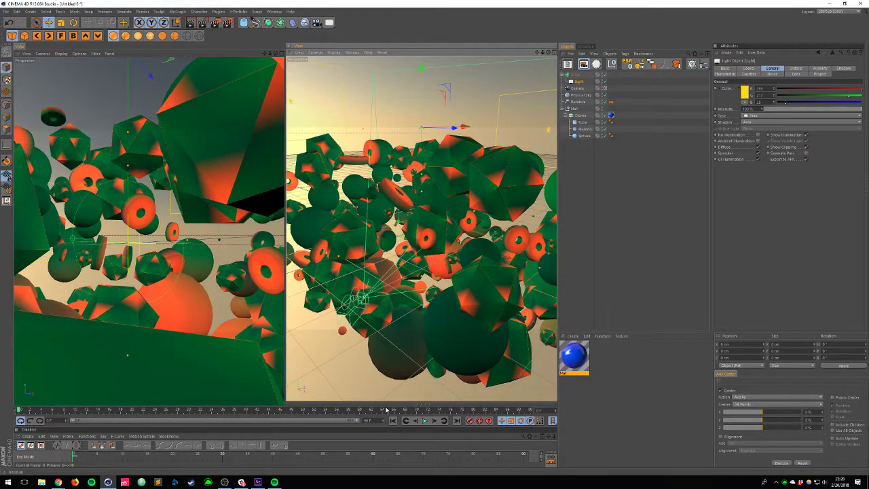
left_click(389, 405)
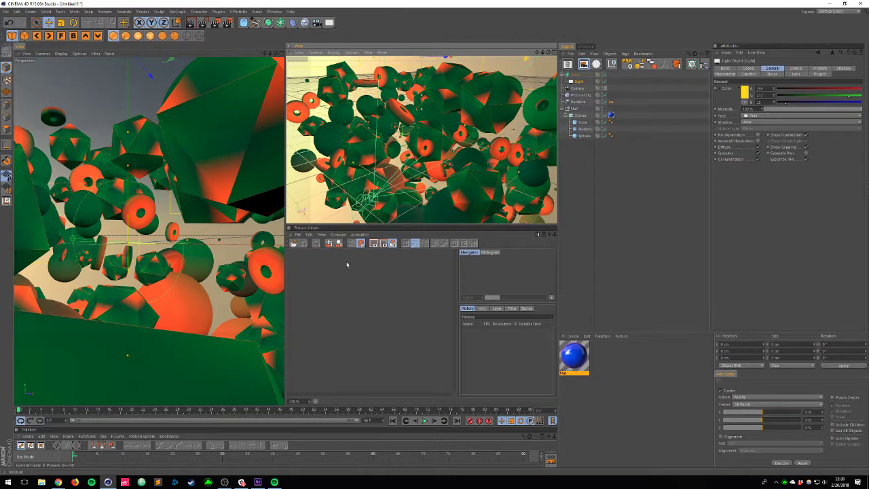
left_click_drag(458, 284, 633, 280)
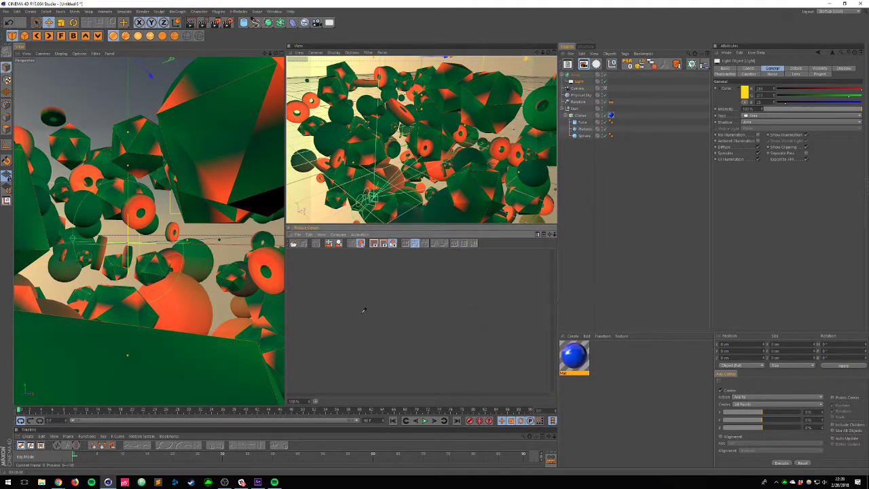
Step: Set the render output resolution to 640 x 360 pixels
key("ctrl+b")
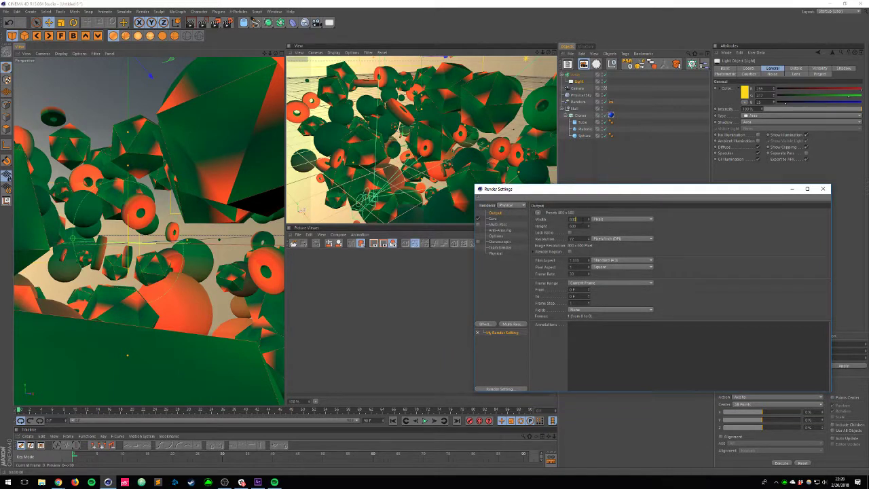
left_click_drag(583, 220, 467, 200)
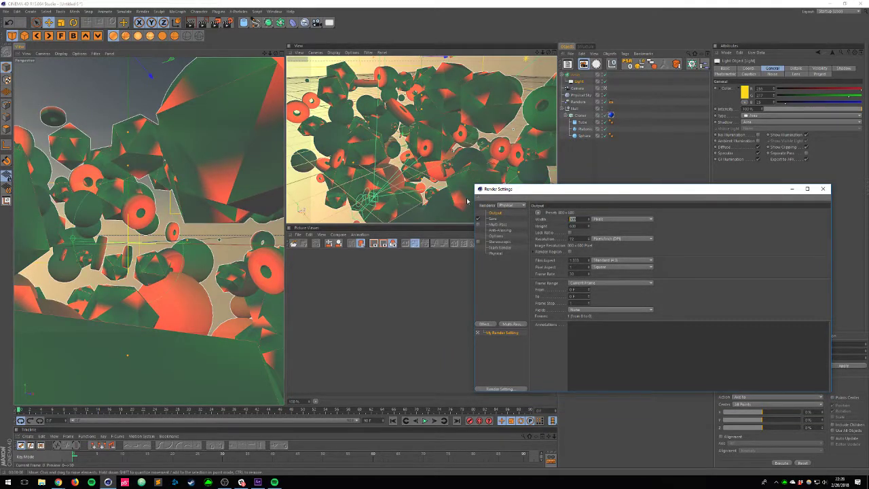
type("640")
key("Tab")
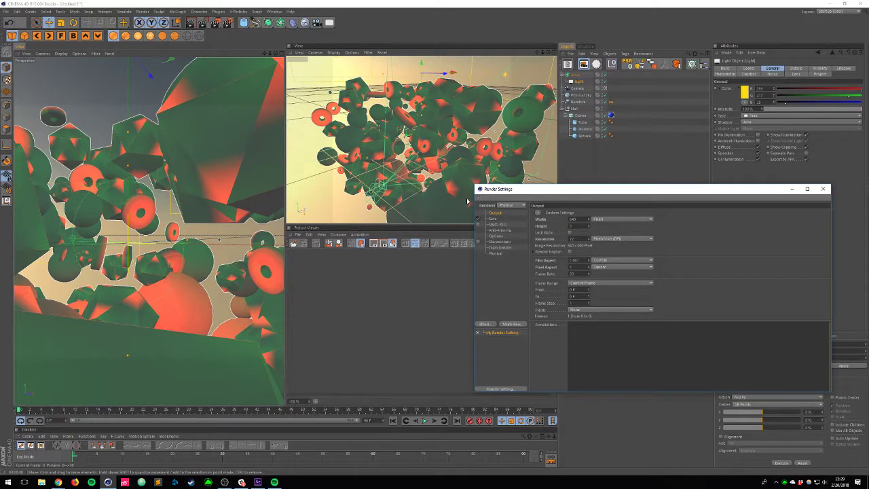
key("Return")
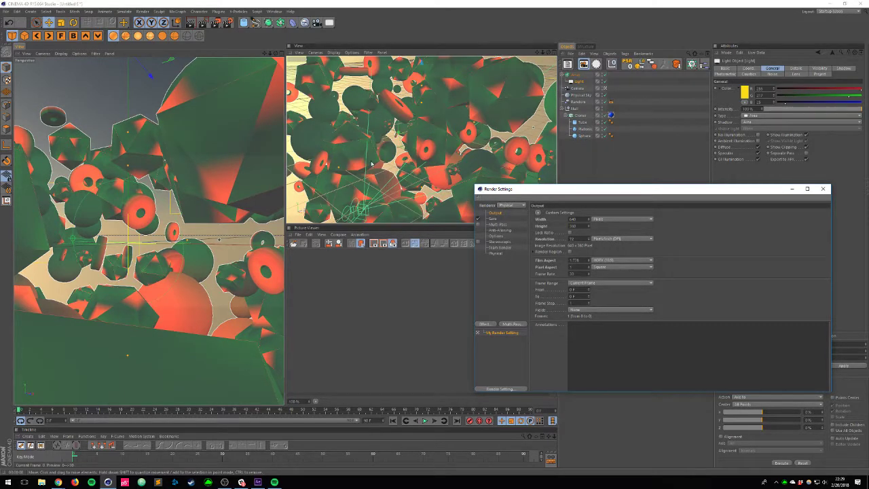
Step: Look through the scene camera in the second perspective view and make it the render view
left_click(316, 53)
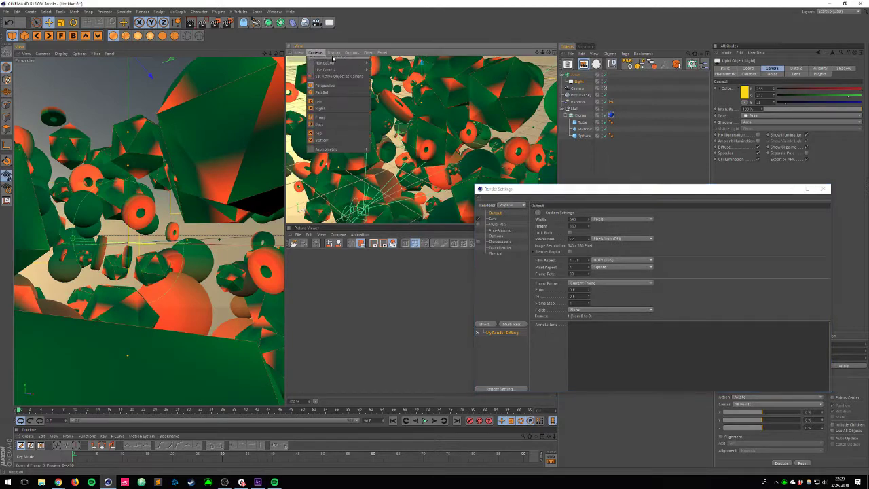
mouse_move(333, 69)
left_click(387, 80)
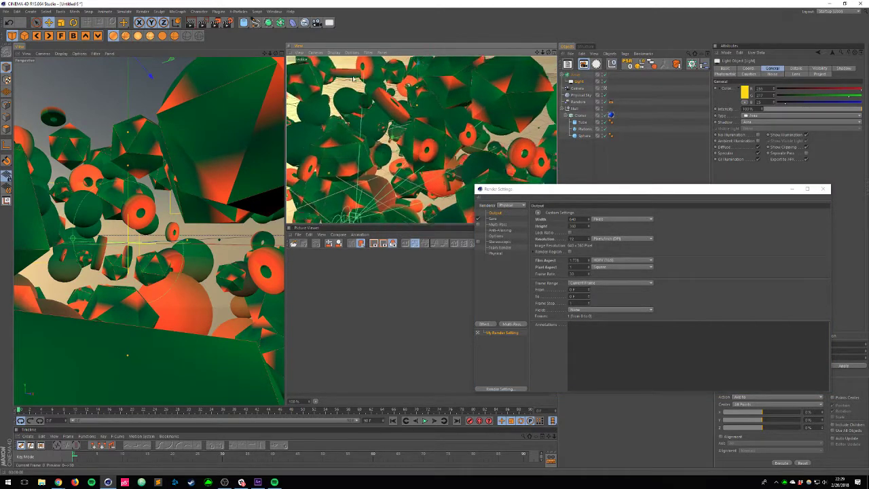
left_click(299, 52)
left_click(323, 63)
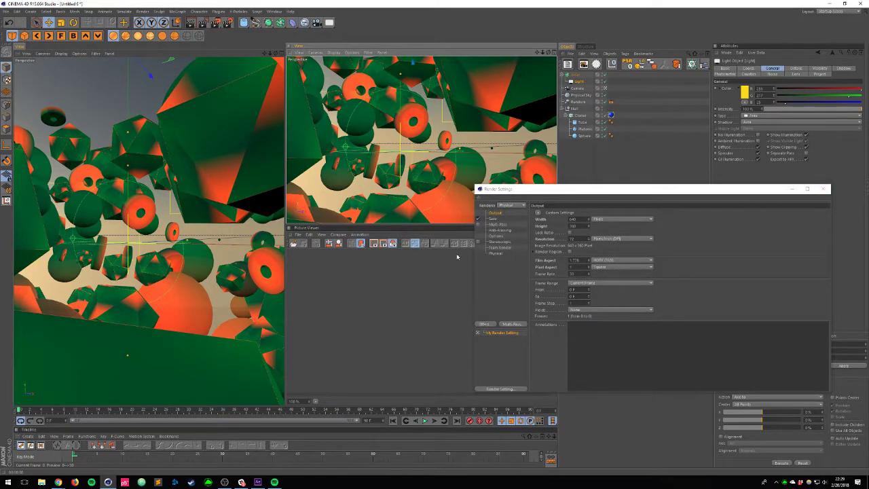
Step: Render the scene to the Picture Viewer with the Physical renderer and expand the viewer's side pane to show the render history
left_click_drag(648, 195, 759, 82)
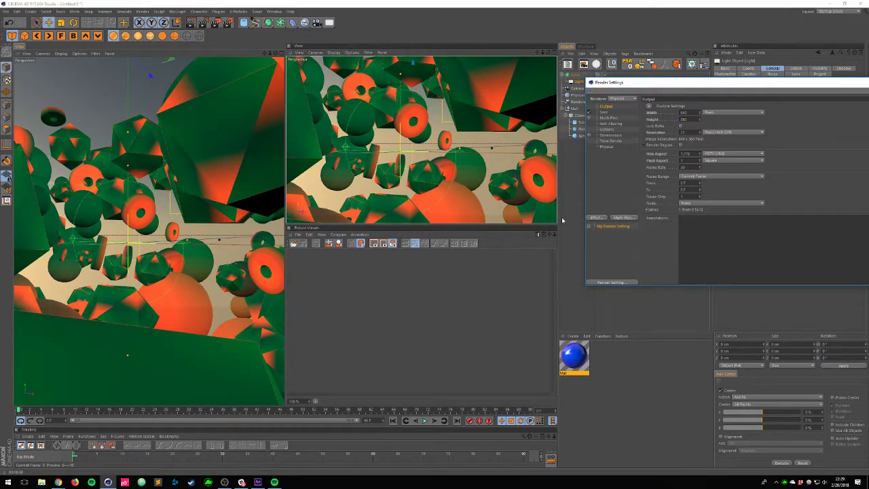
left_click(558, 279)
key("shift+r")
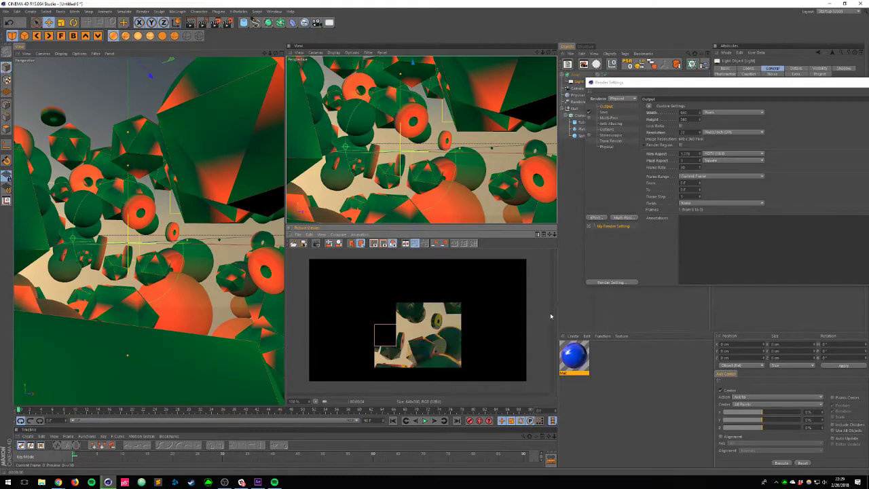
left_click_drag(554, 310, 472, 312)
scroll(354, 345, "down", 1)
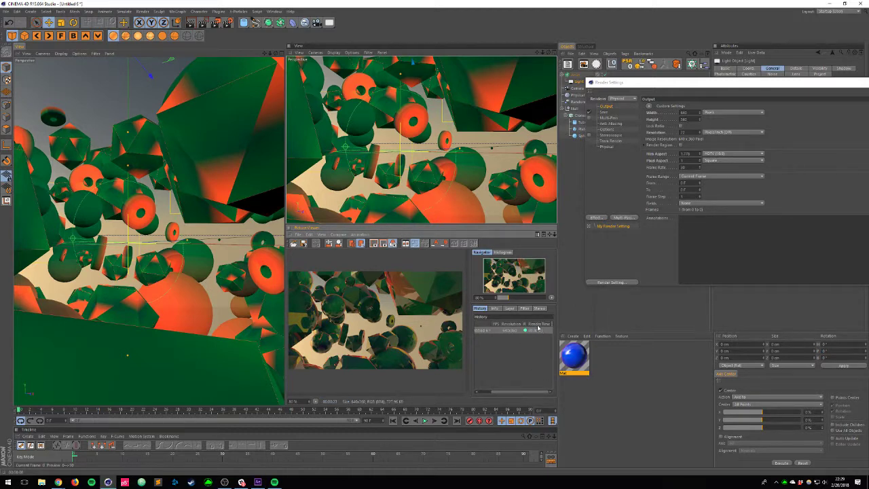
Step: Switch the renderer to Standard and render the same frame to the Picture Viewer
left_click(615, 102)
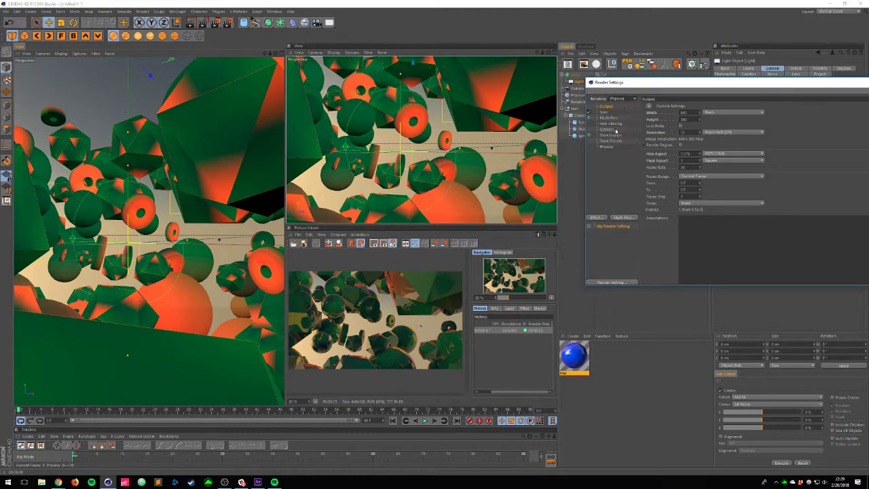
left_click(623, 100)
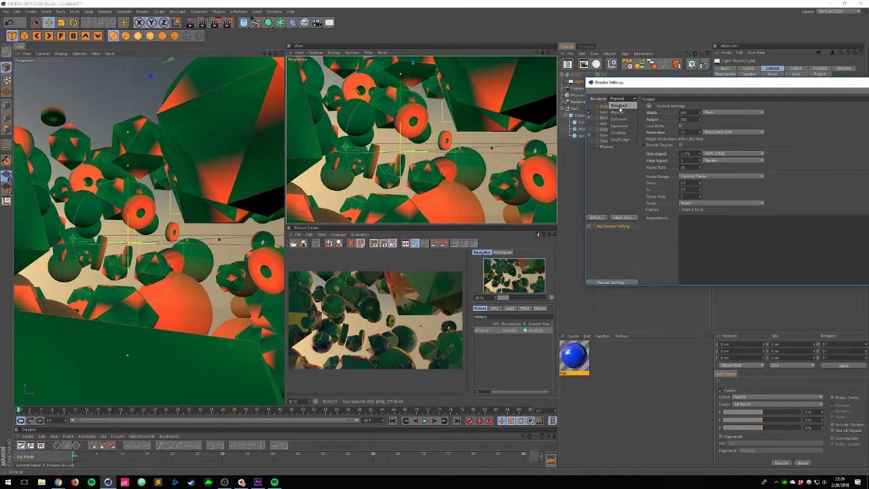
left_click(621, 109)
key("shift+r")
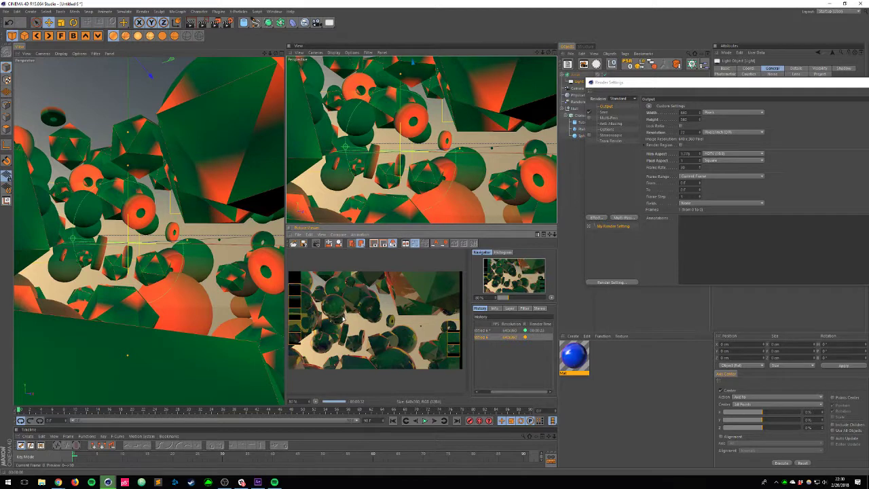
Step: Compare the Physical and Standard renders and their render times in the Picture Viewer history
left_click(483, 332)
left_click(484, 336)
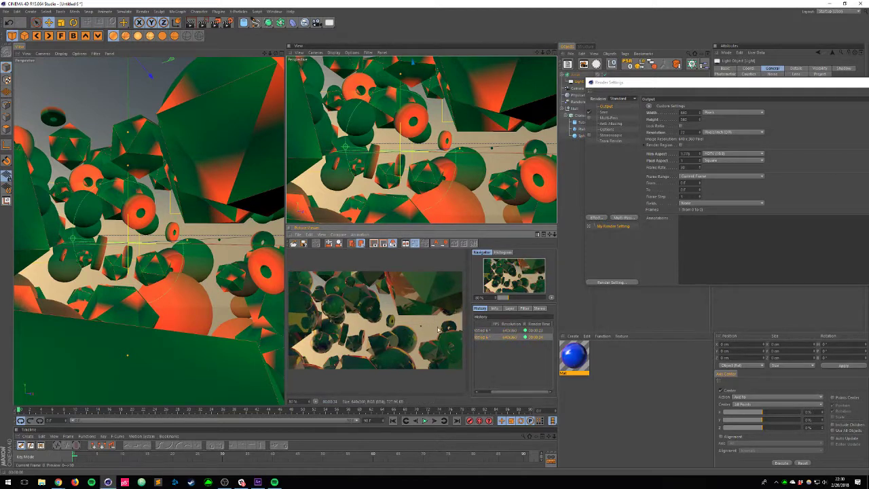
left_click(485, 332)
left_click(515, 337)
left_click(537, 331)
left_click(537, 338)
left_click(541, 331)
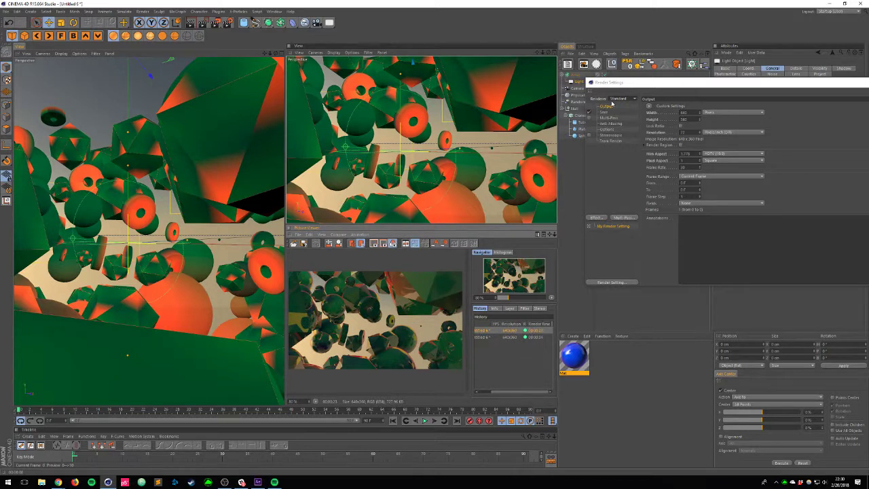
Step: Switch the renderer back to Physical and open its basic sampling properties
left_click(615, 100)
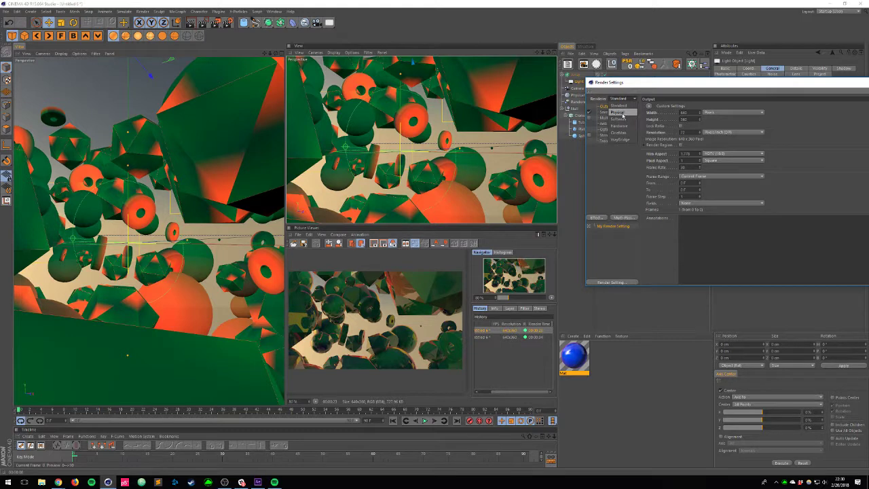
left_click(619, 113)
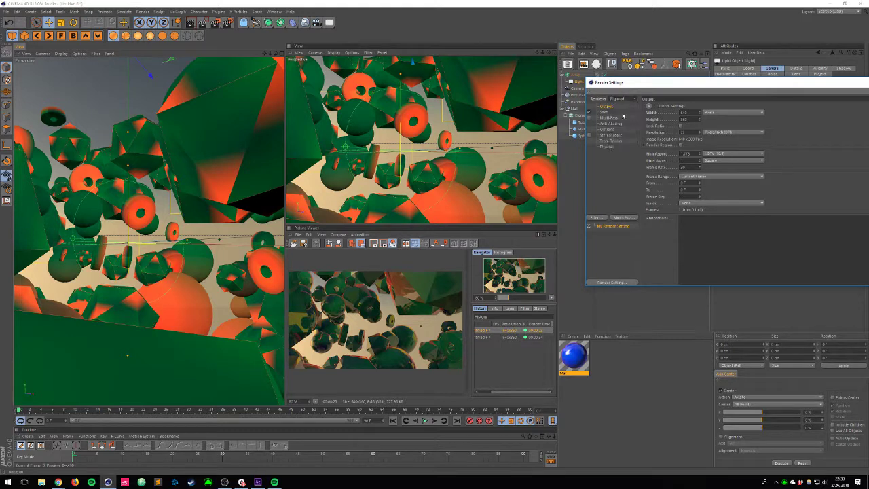
left_click(606, 147)
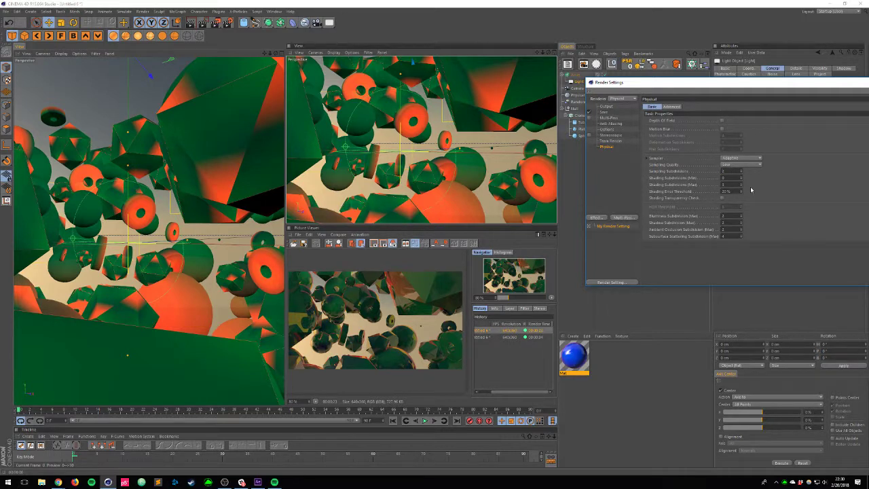
Step: Check the available samplers and read the help page on the Physical renderer's Fixed, Adaptive and Progressive modes
left_click(731, 158)
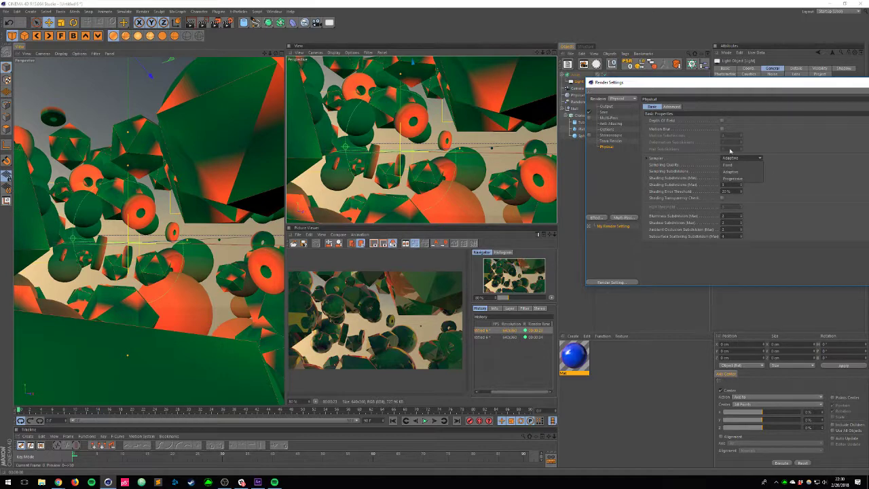
left_click(655, 162)
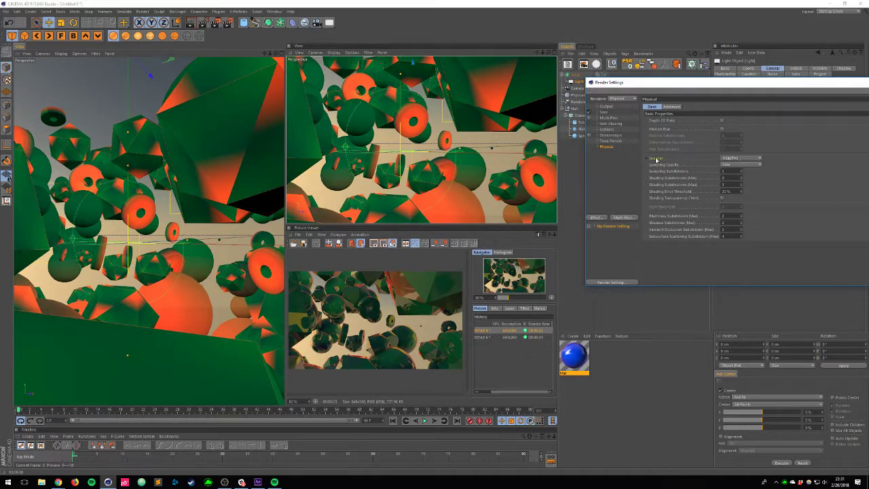
right_click(664, 195)
left_click(682, 307)
scroll(371, 254, "down", 3)
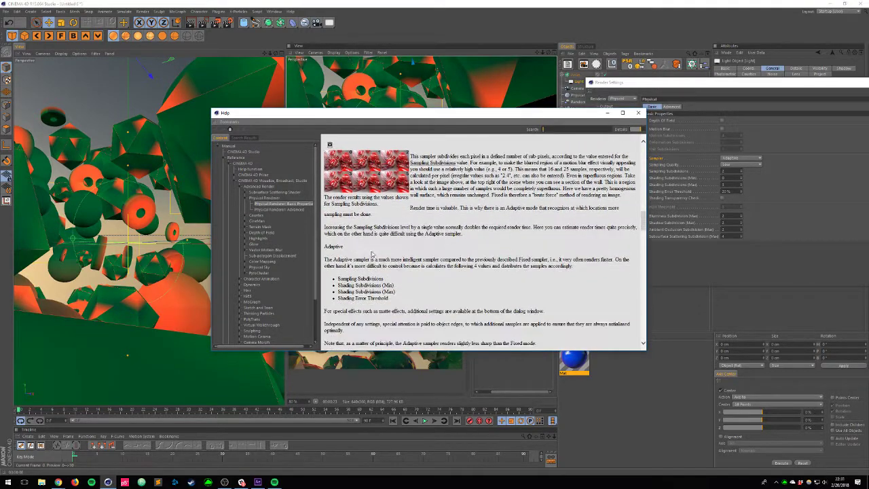
scroll(367, 212, "down", 3)
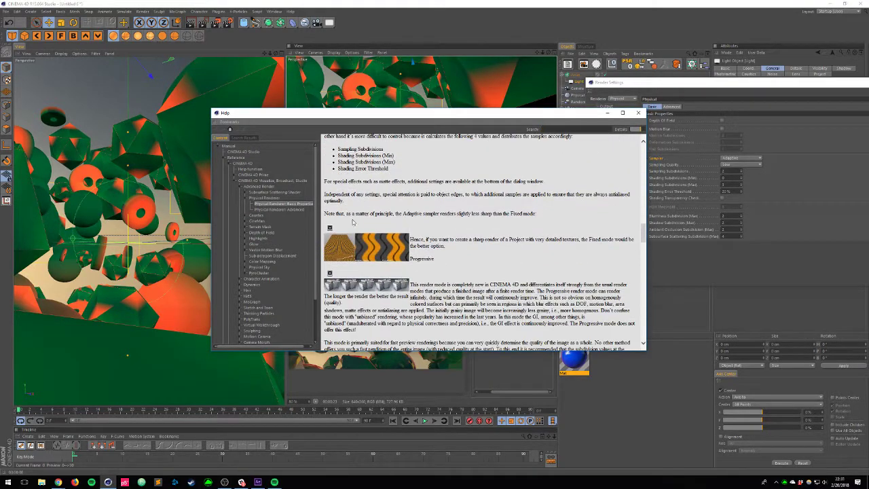
left_click(638, 113)
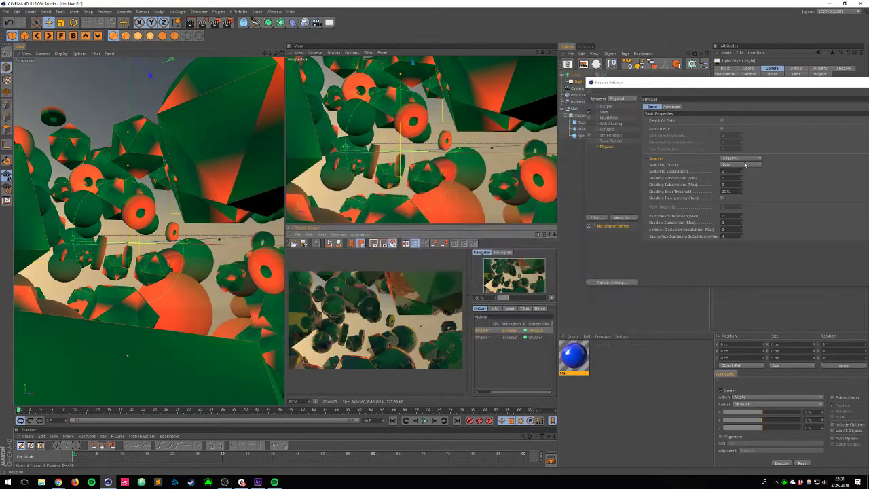
Step: Set the Physical sampler to Progressive and preview the render in the second perspective view
left_click(745, 158)
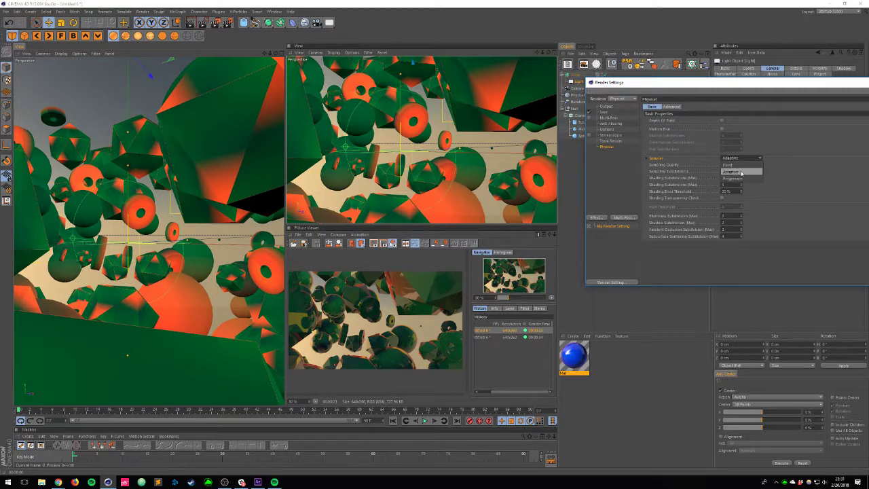
left_click(741, 173)
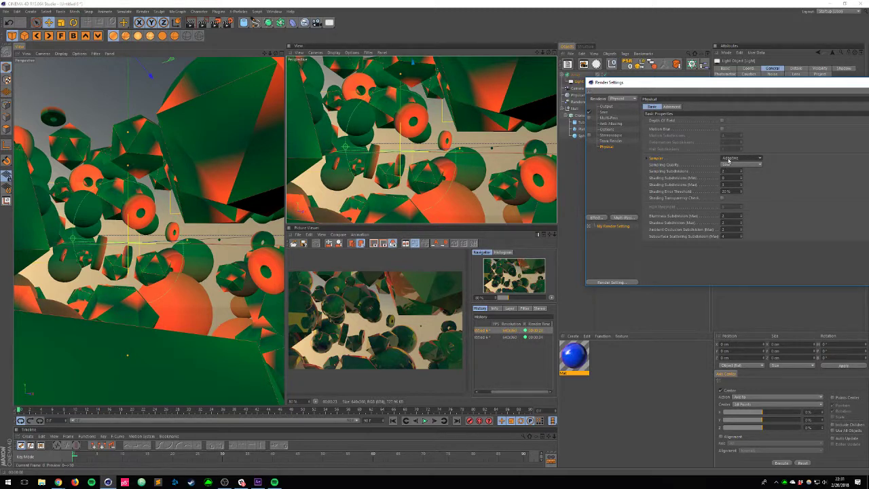
left_click(733, 159)
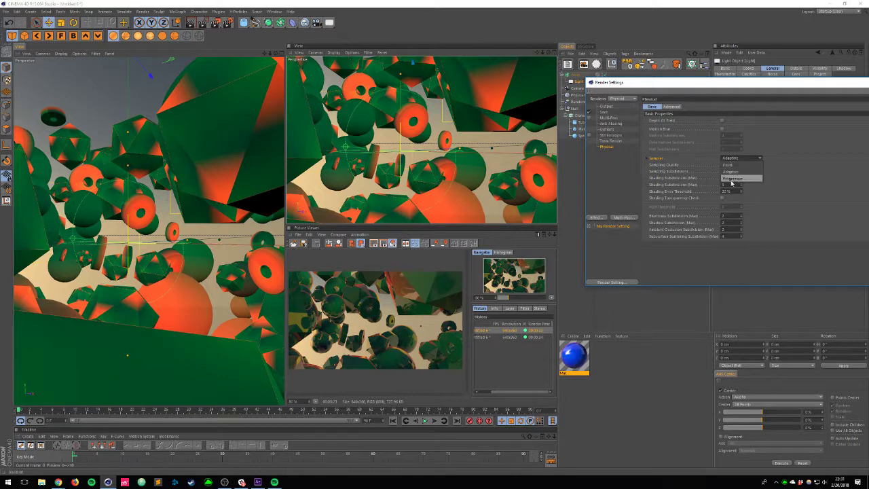
left_click(733, 180)
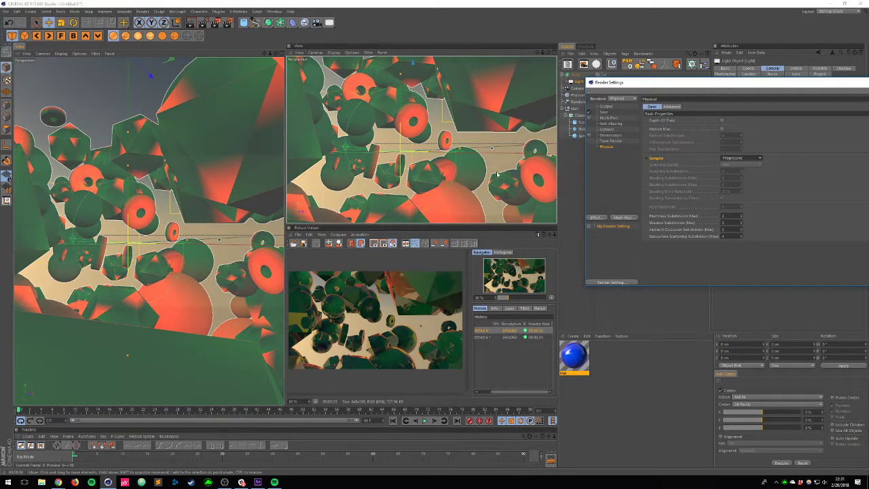
left_click(408, 148)
key("ctrl+r")
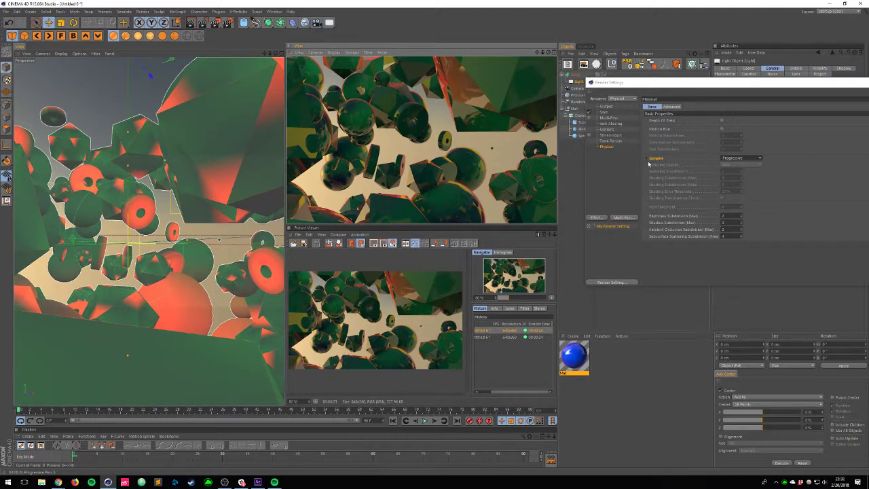
Step: Set the progressive mode to Time Limit with a limit of 0.25 minutes and render the second perspective view again
left_click(646, 160)
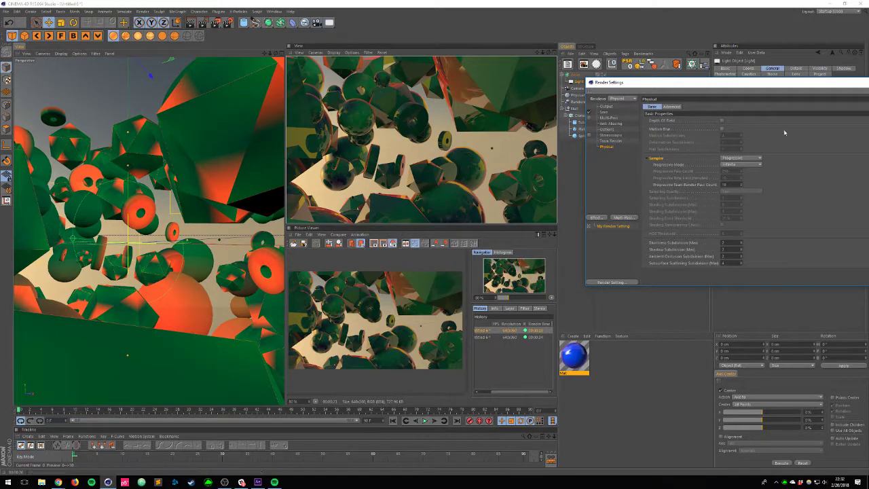
left_click(742, 163)
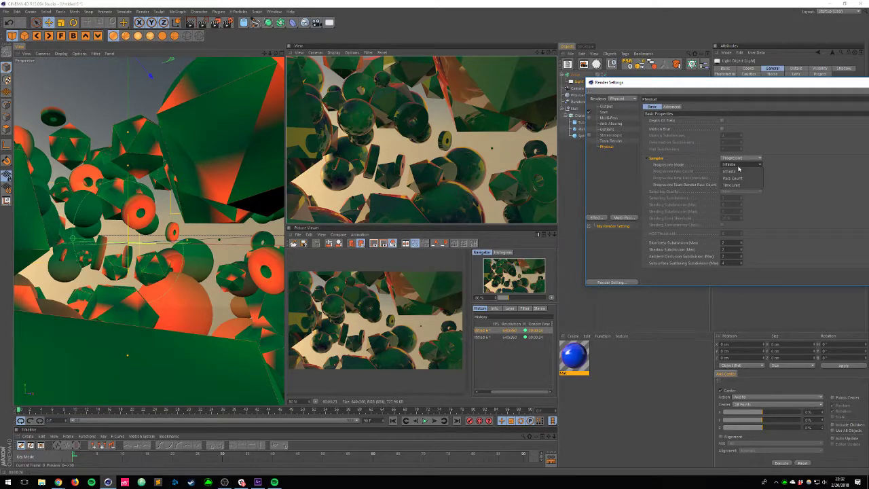
left_click(728, 187)
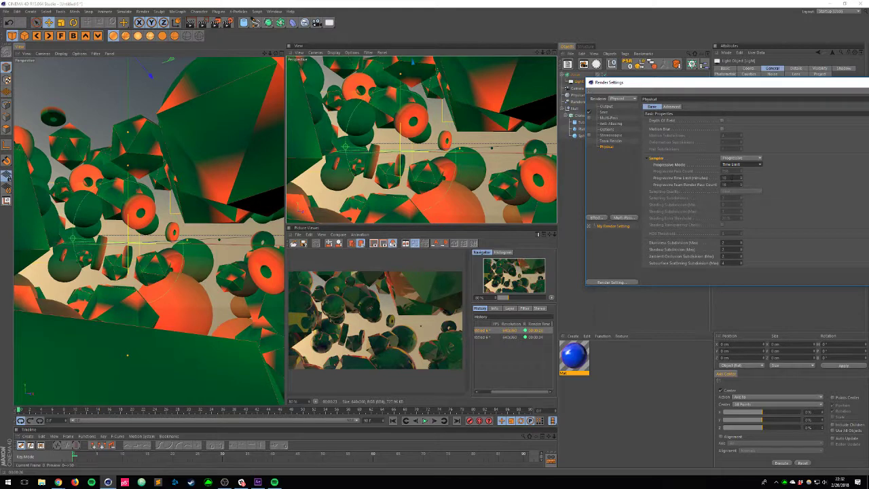
double_click(731, 178)
type("25")
key("Return")
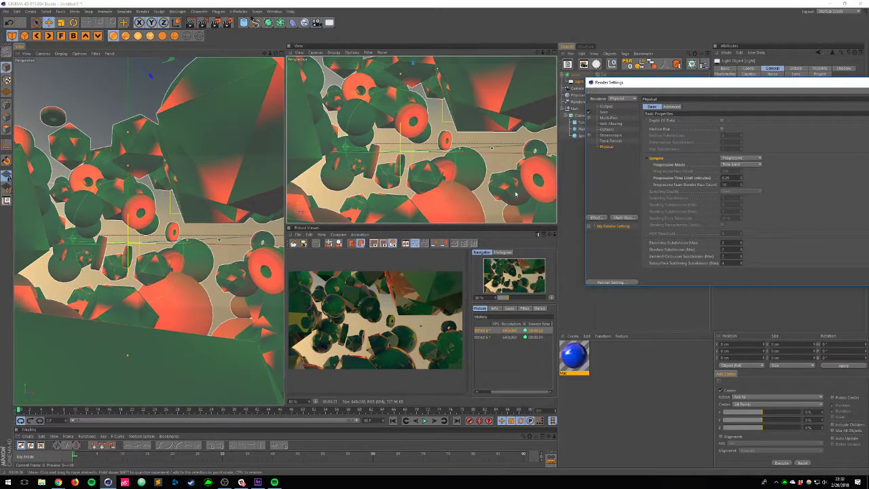
left_click(503, 46)
key("ctrl+r")
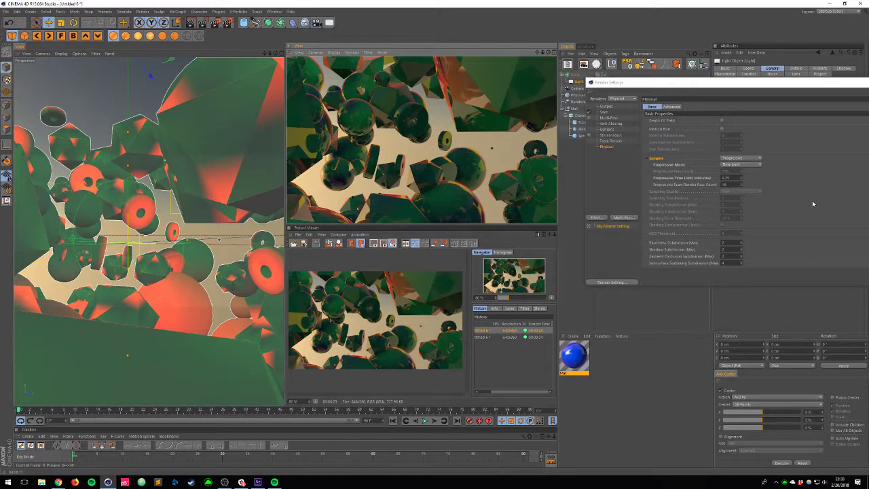
Step: Keep the Progressive sampler, set its mode to Infinite and render the scene to the Picture Viewer
left_click(740, 165)
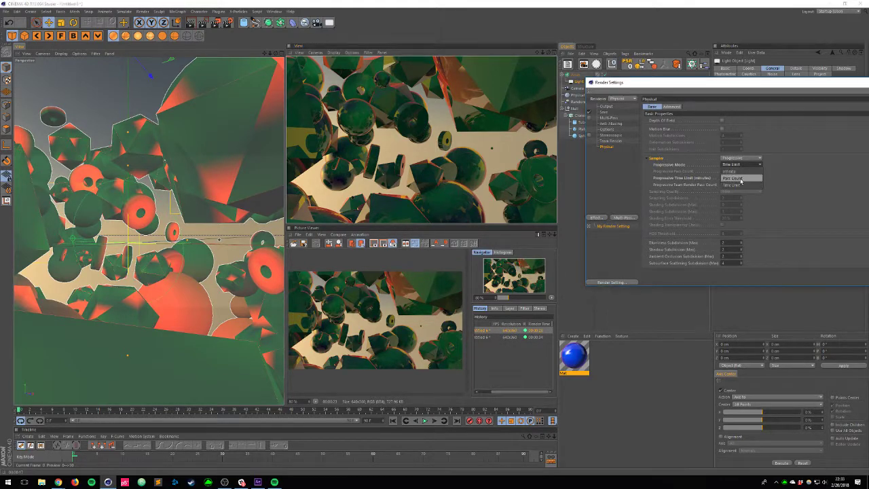
left_click(736, 178)
left_click(742, 158)
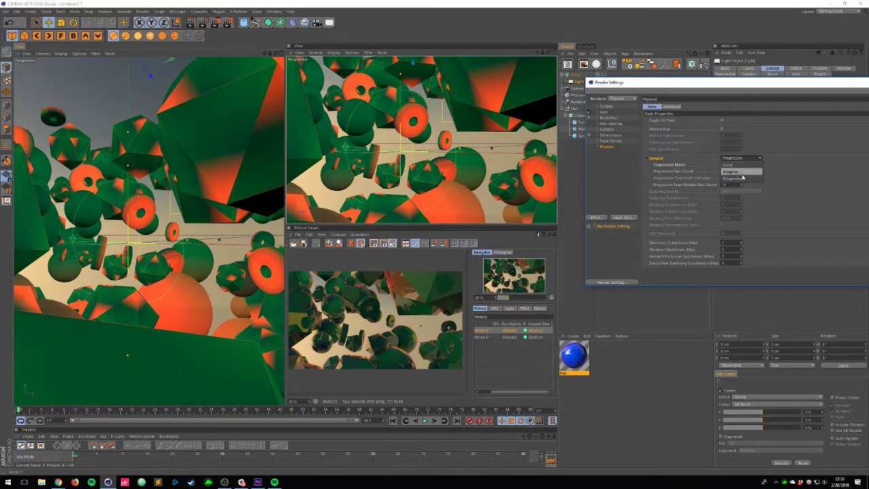
left_click(733, 179)
left_click(739, 164)
left_click(742, 172)
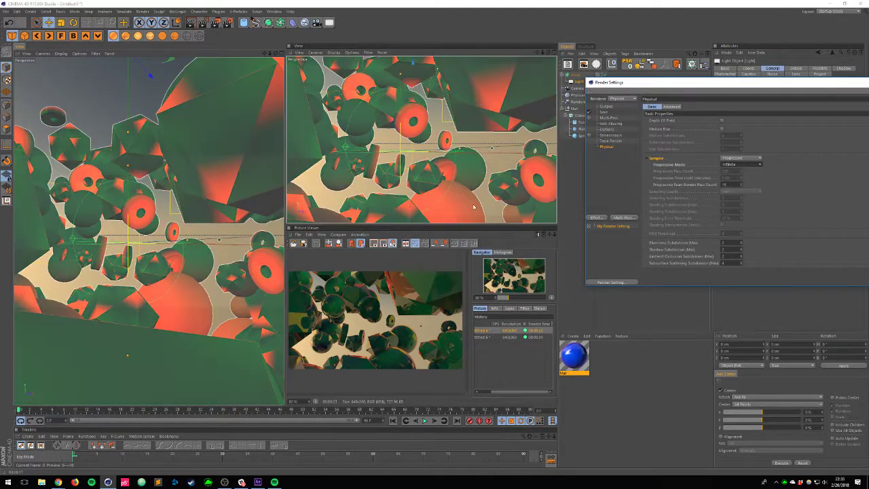
key("shift+r")
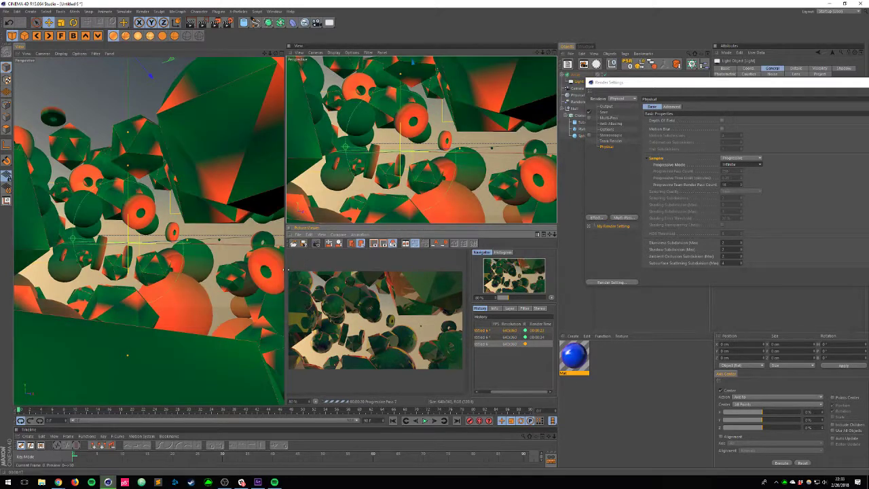
Step: Enlarge the Picture Viewer area by shrinking both perspective views and show the render at 100% zoom
left_click_drag(286, 272, 101, 271)
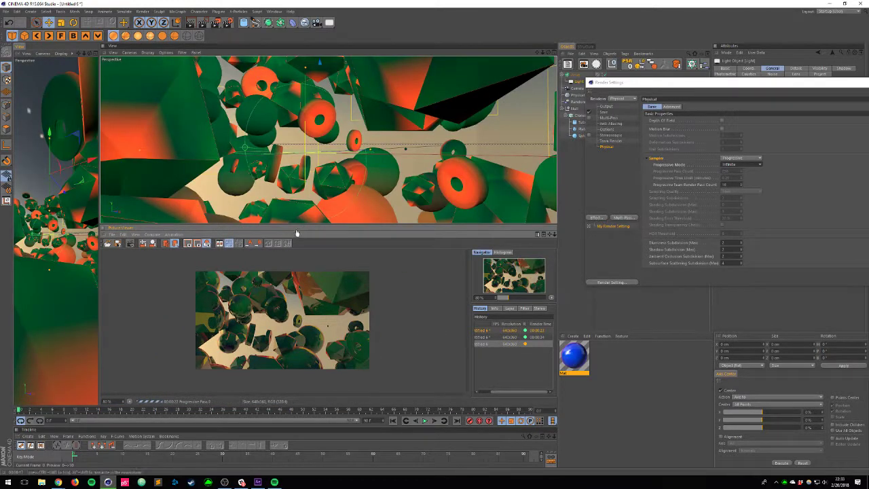
left_click_drag(301, 224, 264, 76)
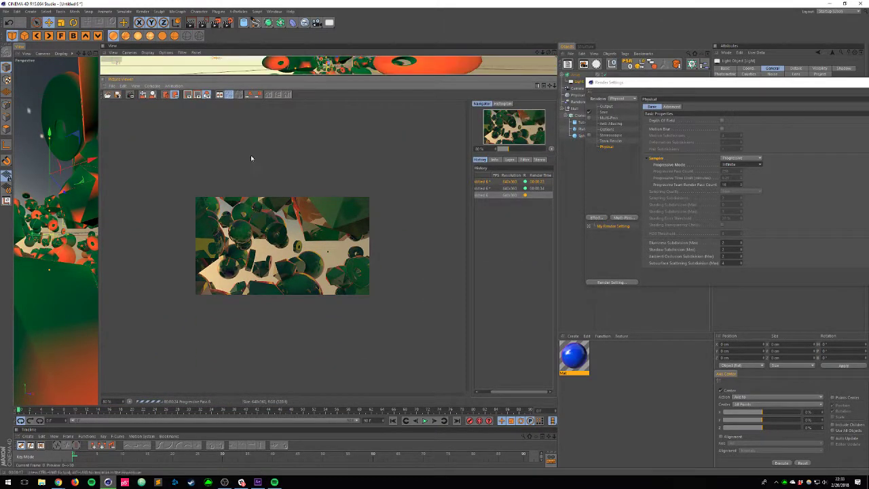
left_click(128, 401)
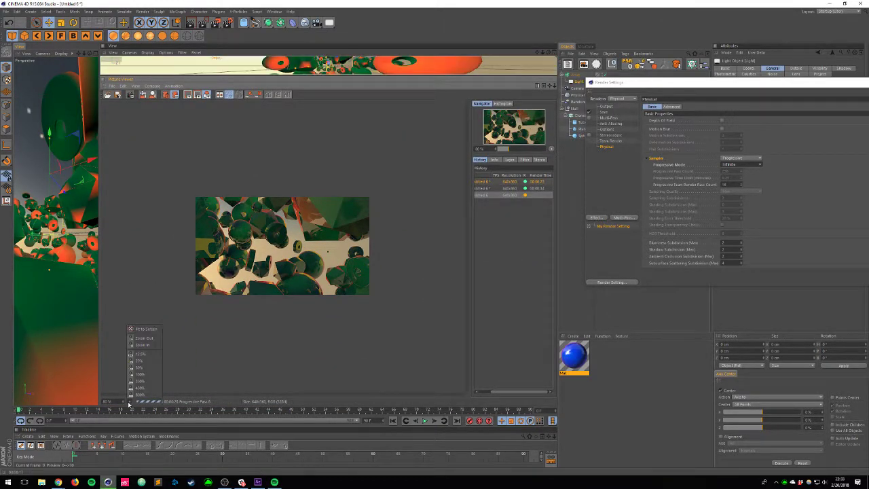
left_click(139, 367)
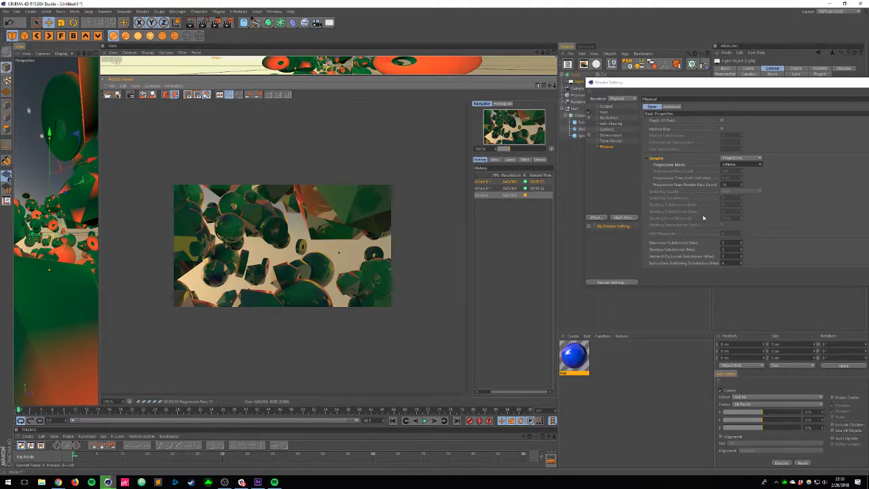
Step: Set the progressive mode to Pass Count with a pass count of 5
left_click(740, 164)
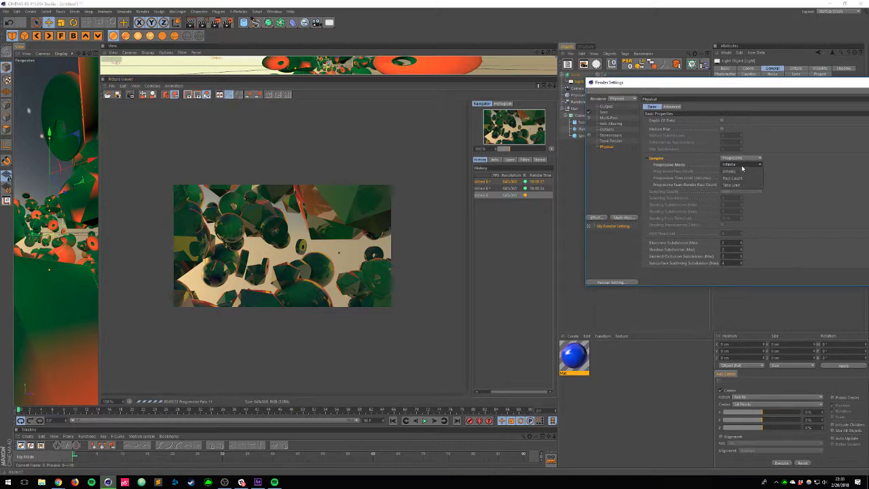
left_click(733, 173)
double_click(725, 171)
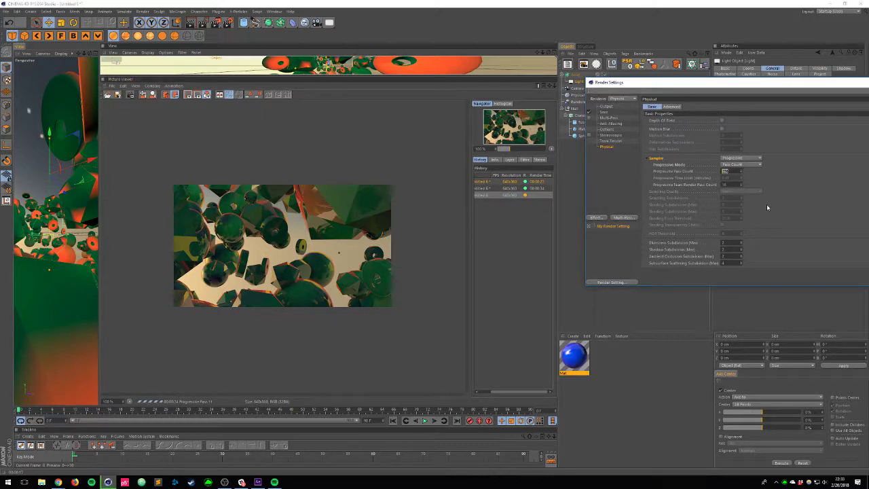
type("5")
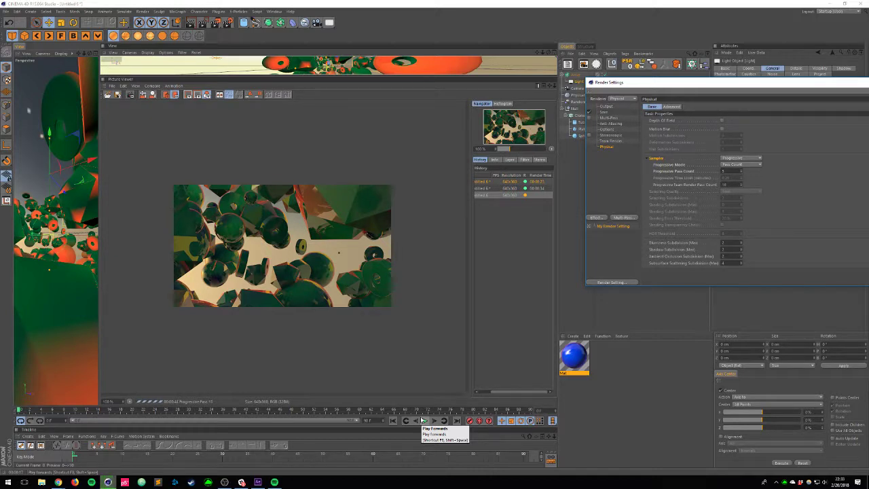
Step: Switch the Physical sampler to Adaptive and look through its sampling quality presets
left_click(738, 158)
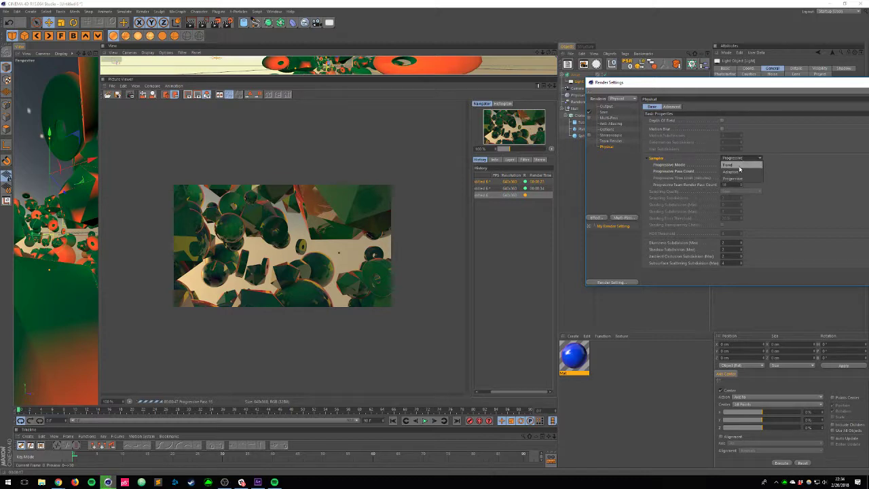
left_click(736, 171)
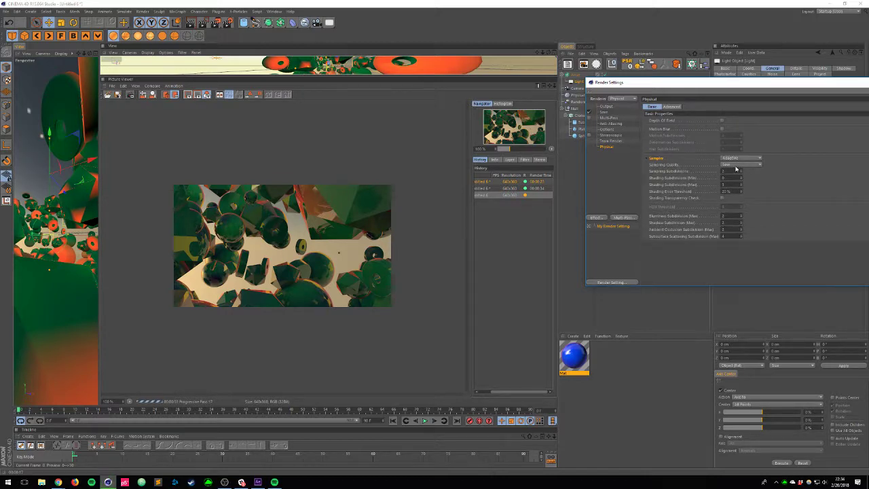
left_click(730, 165)
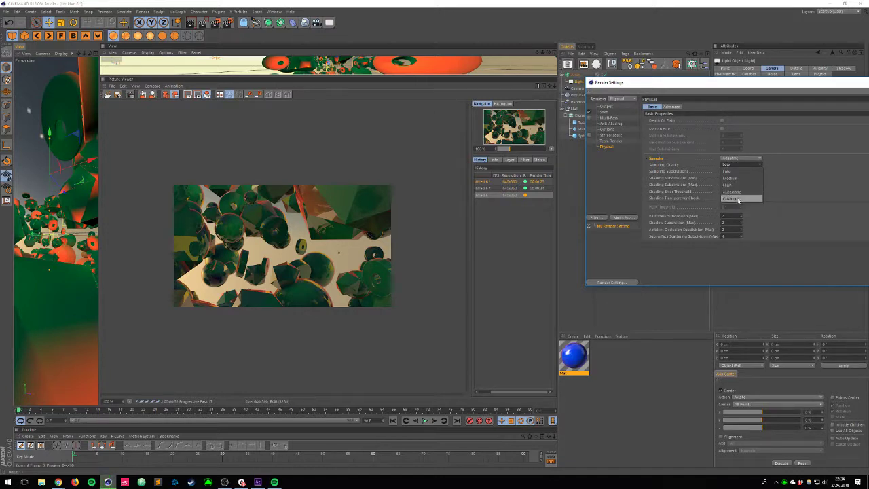
left_click(816, 172)
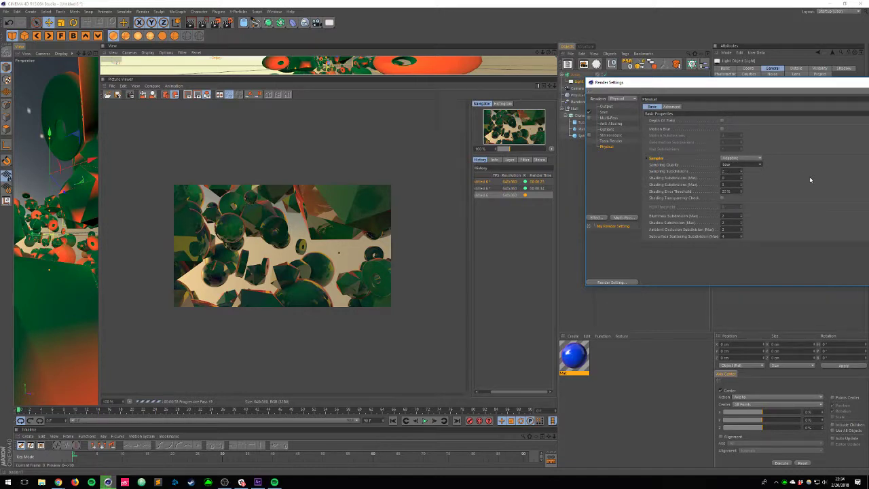
Step: Try the Automatic sampling quality and return it to Low
left_click(730, 165)
left_click(732, 192)
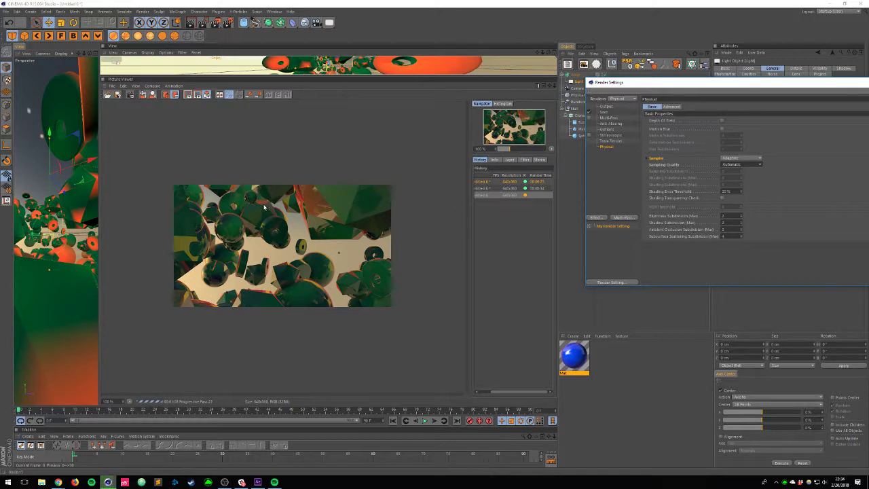
left_click(741, 165)
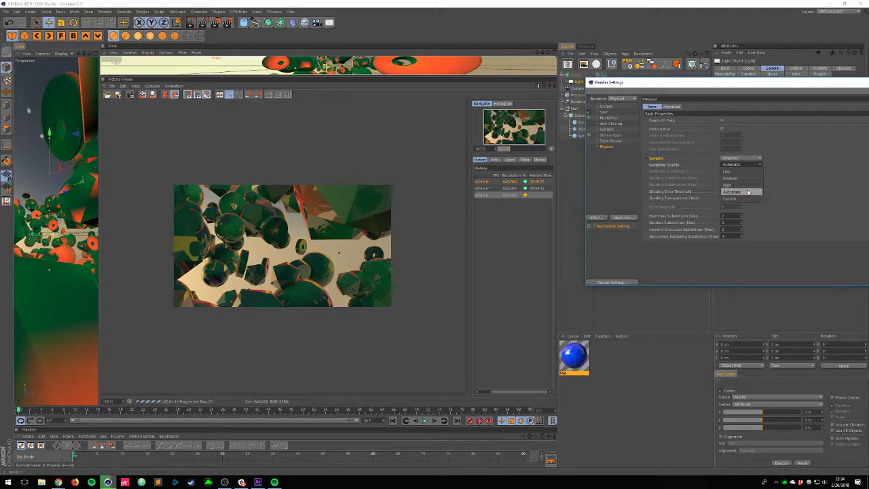
left_click(728, 171)
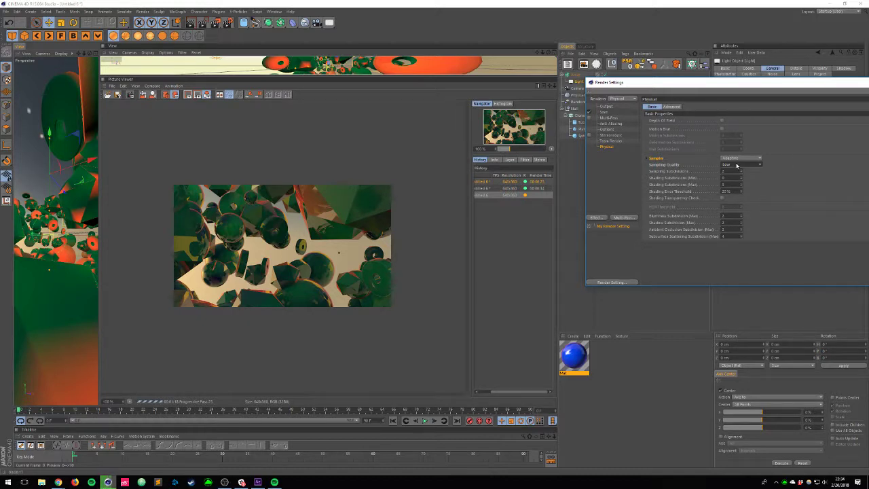
left_click(740, 165)
left_click(784, 152)
Step: Open the general render options and examine the reflections on the clones in the rendered image up close
left_click_drag(676, 83, 591, 88)
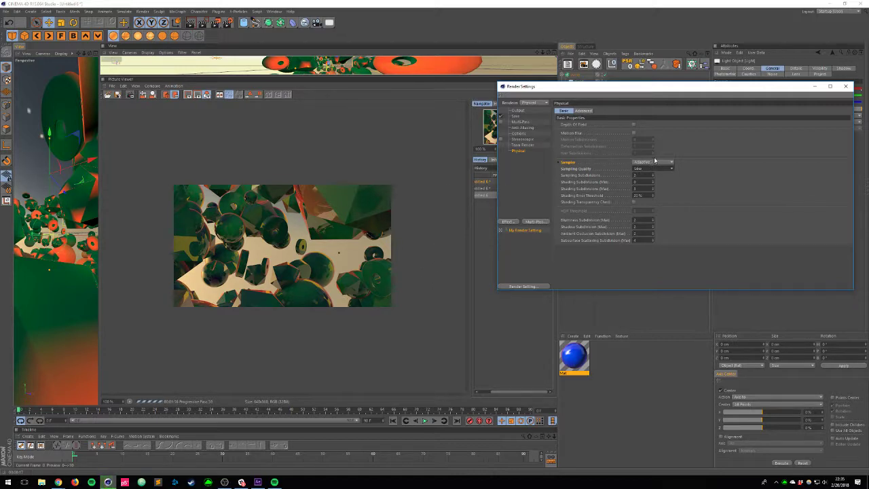
left_click(520, 134)
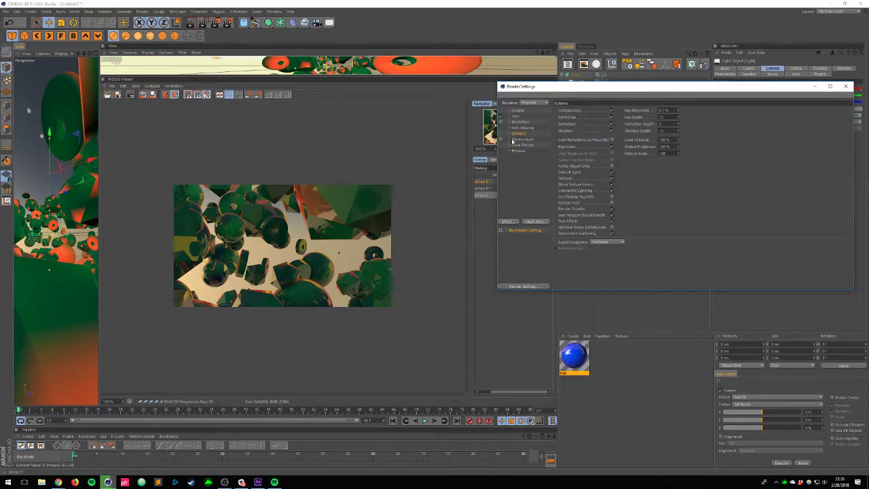
left_click_drag(675, 87, 658, 218)
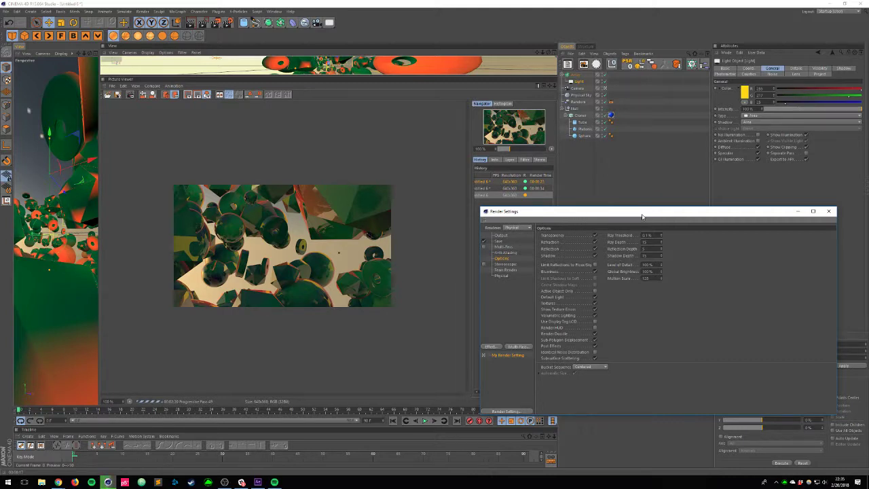
left_click_drag(642, 216, 501, 215)
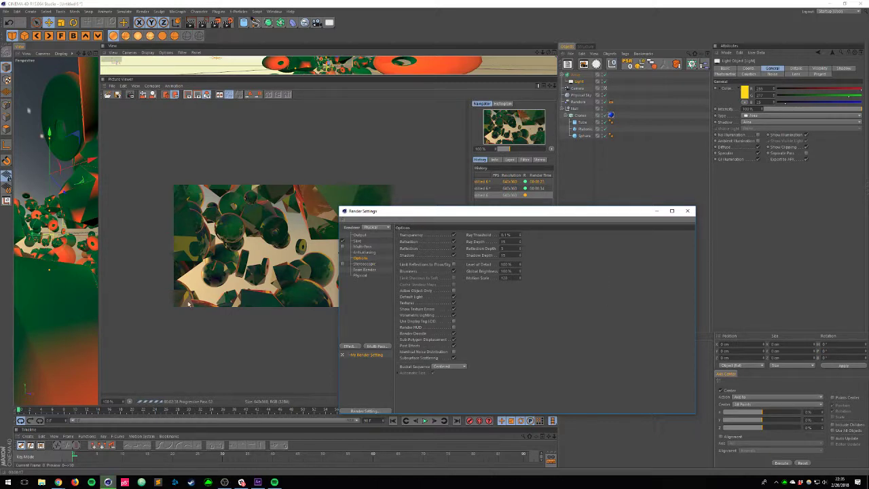
left_click(240, 243)
scroll(240, 243, "up", 4)
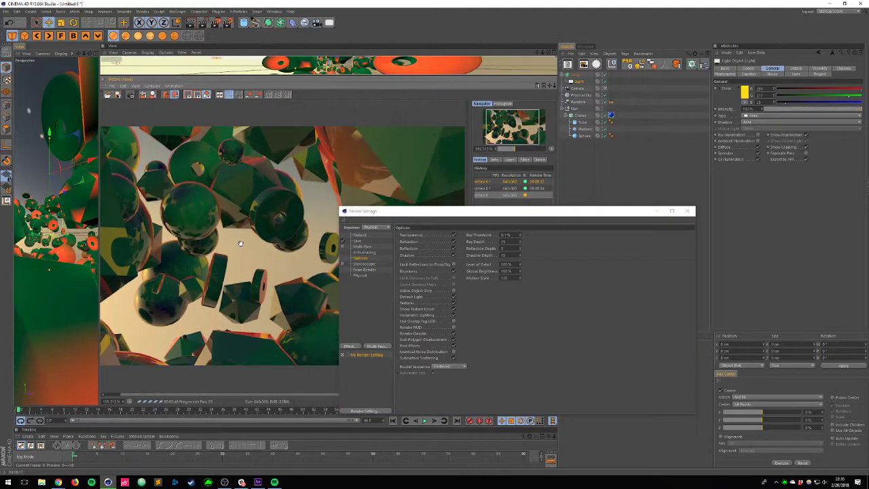
scroll(240, 243, "up", 3)
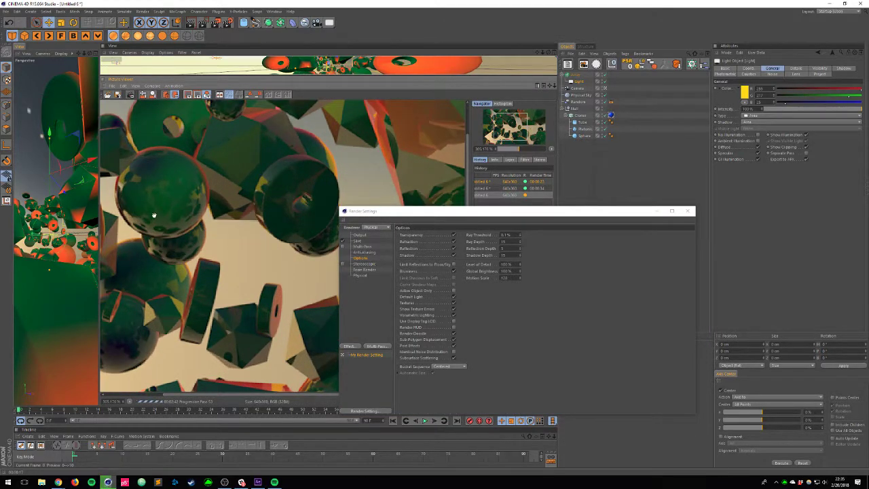
scroll(158, 201, "down", 1)
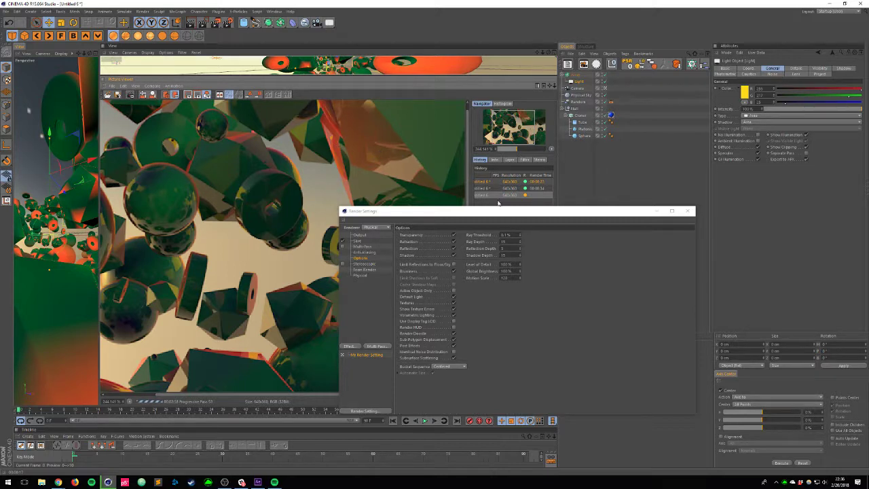
Step: Set the reflection depth to 2, stop the running render and render again, viewed at 100% zoom
left_click_drag(516, 249, 501, 249)
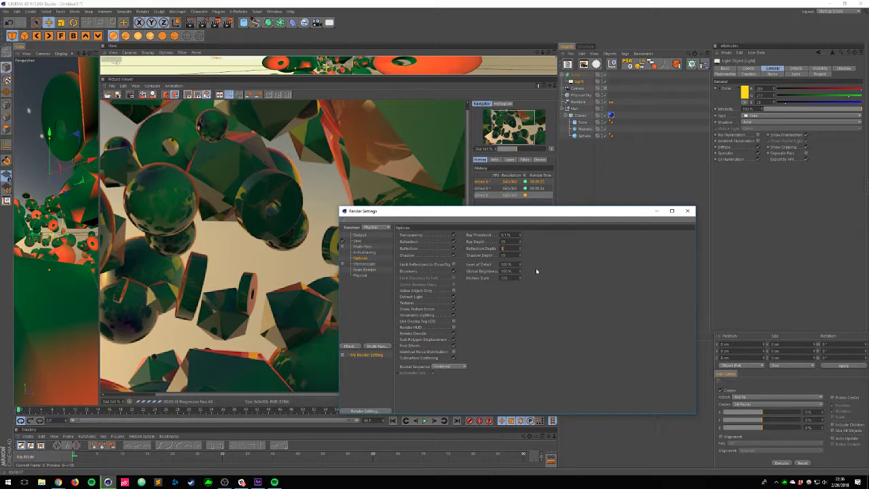
key("shift+r")
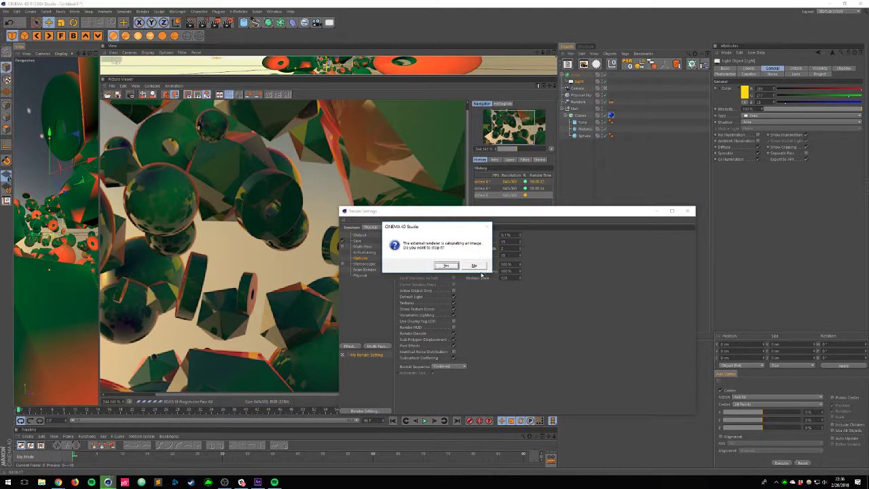
left_click(445, 266)
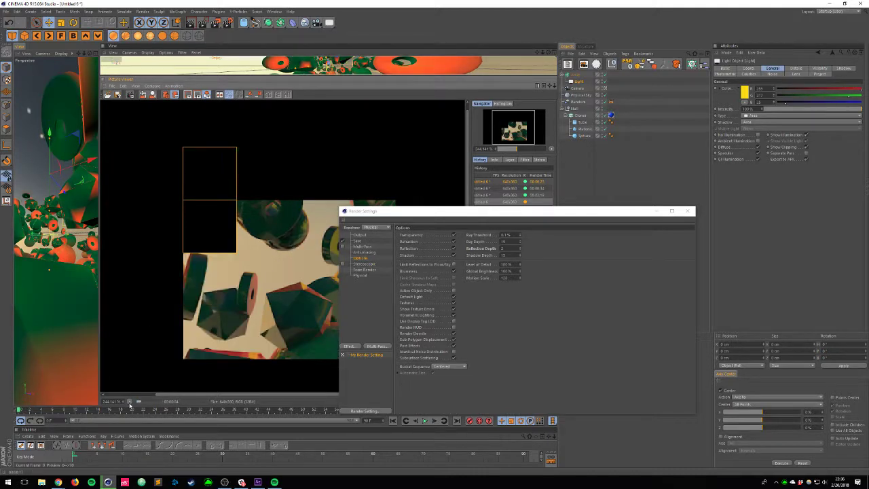
left_click(130, 401)
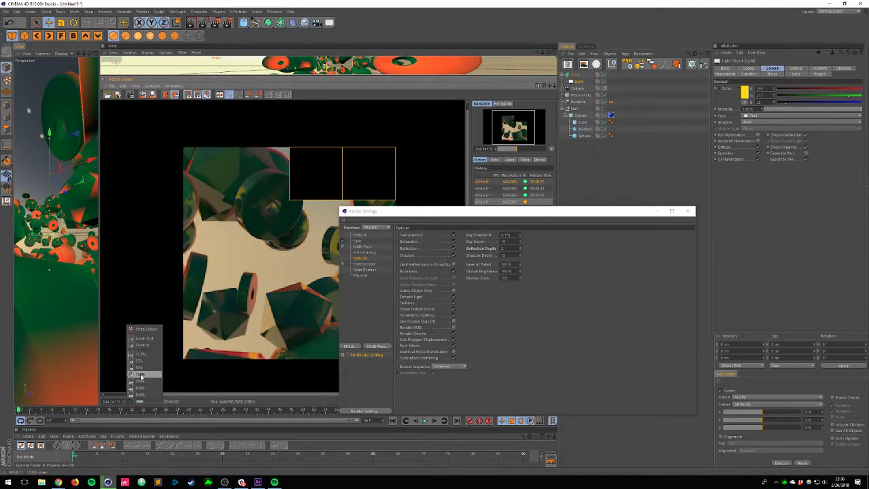
left_click(144, 378)
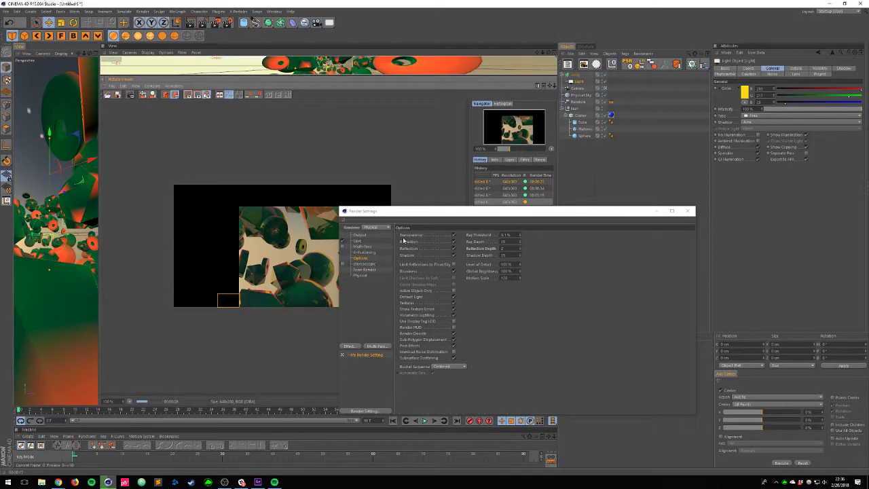
Step: Set the shadow depth to 10, render the scene again and close the render settings
left_click_drag(422, 216, 408, 321)
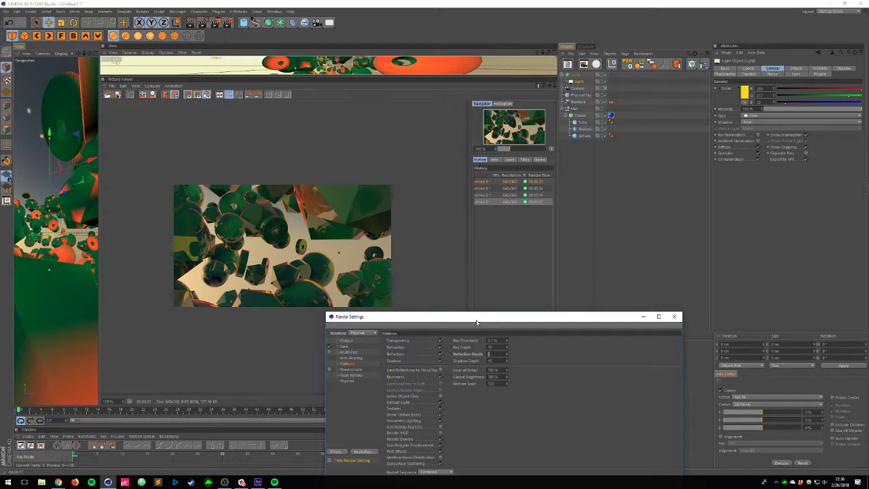
left_click_drag(476, 321, 381, 288)
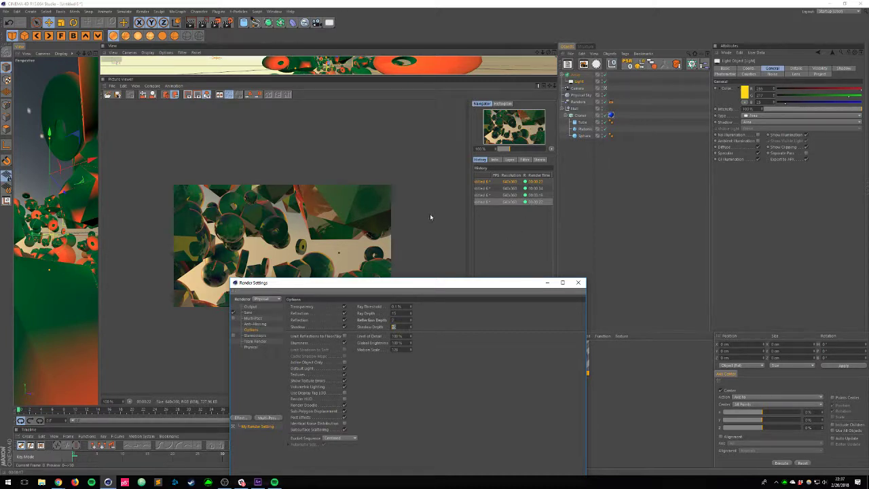
type("10")
key("shift+r")
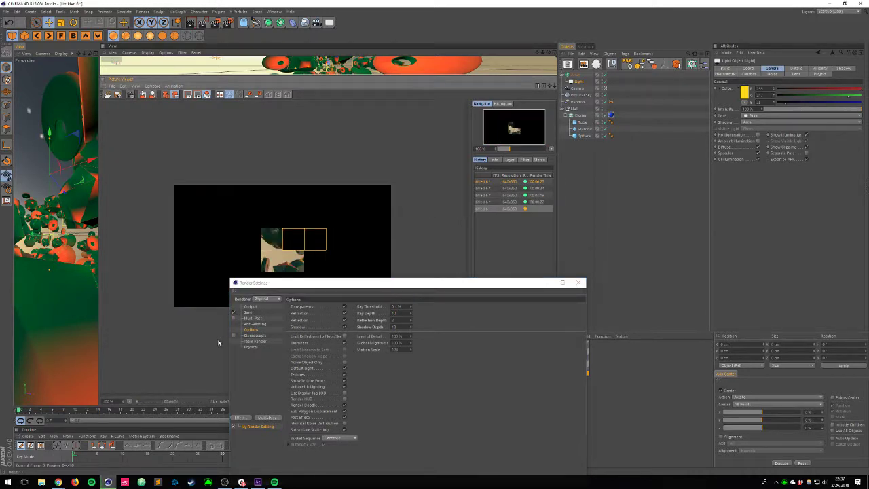
left_click(251, 347)
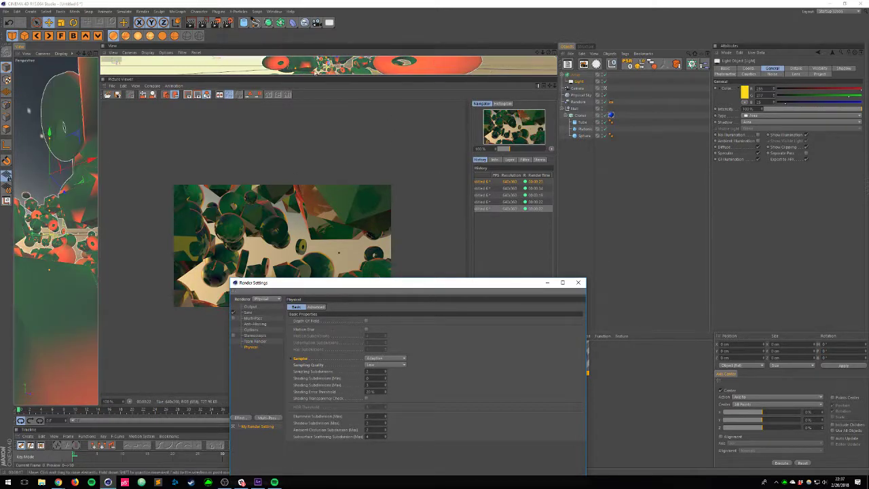
left_click(578, 282)
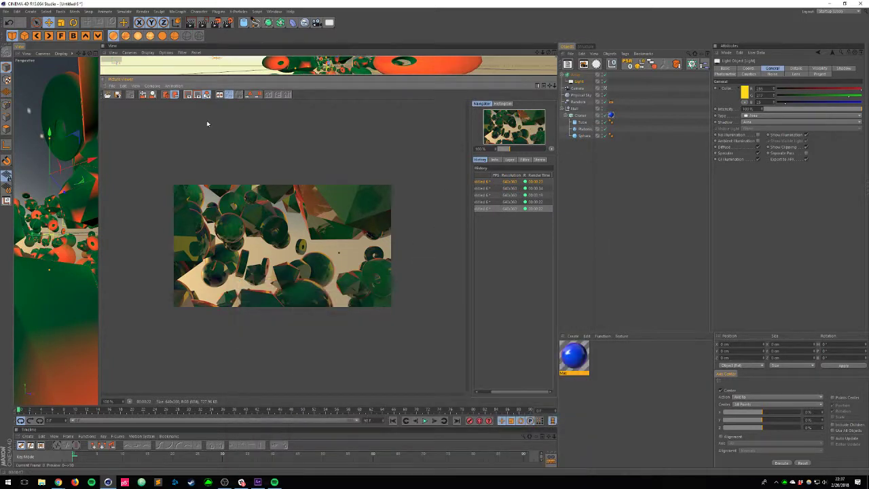
Step: Shrink the Picture Viewer so both viewports become larger and start a new empty project
left_click(575, 136)
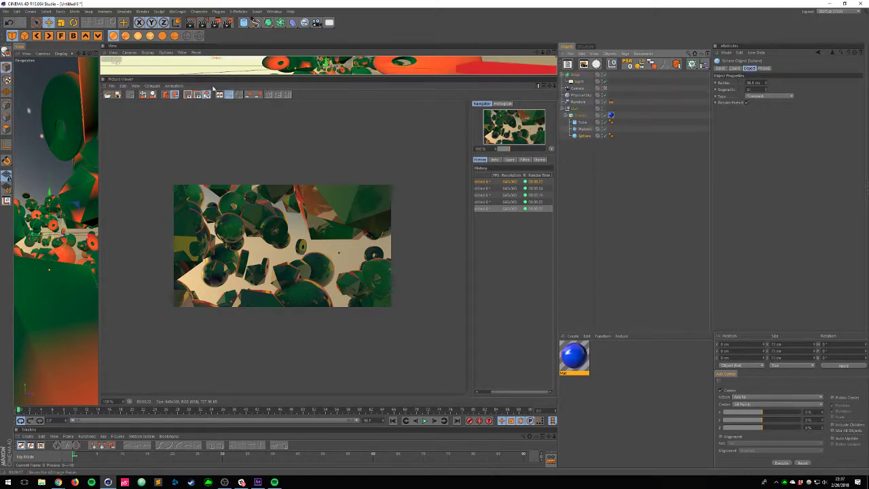
left_click_drag(101, 81, 336, 82)
left_click_drag(405, 76, 407, 265)
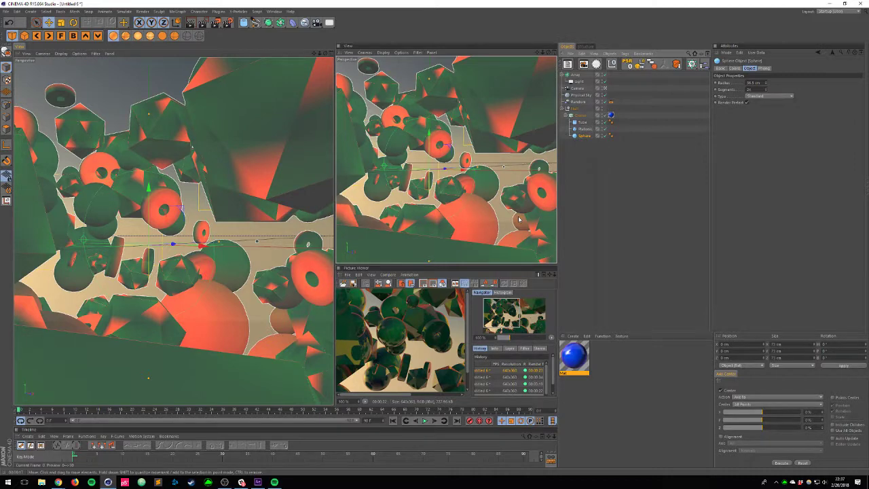
key("ctrl+n")
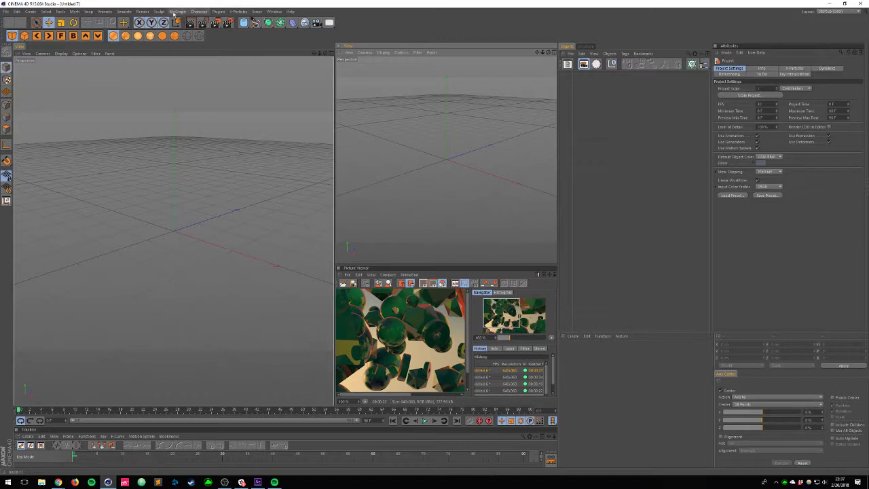
Step: Add a 4-Side spline and a Helix spline to the empty scene
left_click(243, 22)
left_click(255, 22)
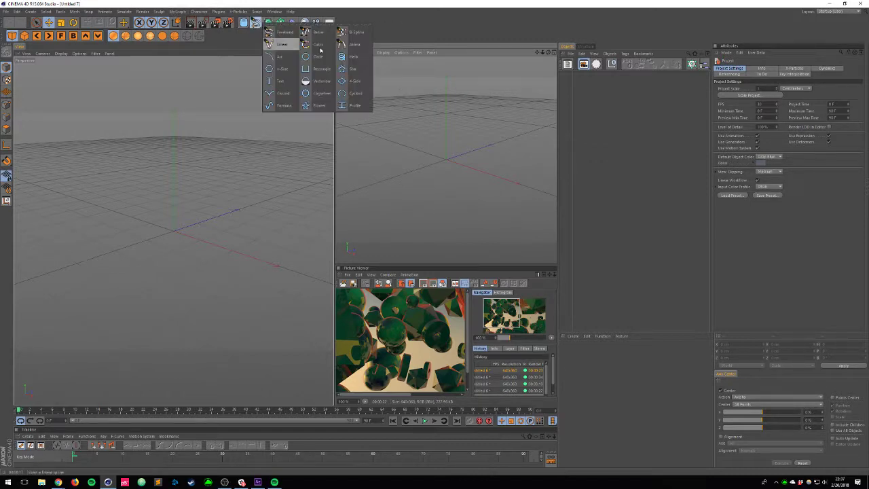
left_click(353, 81)
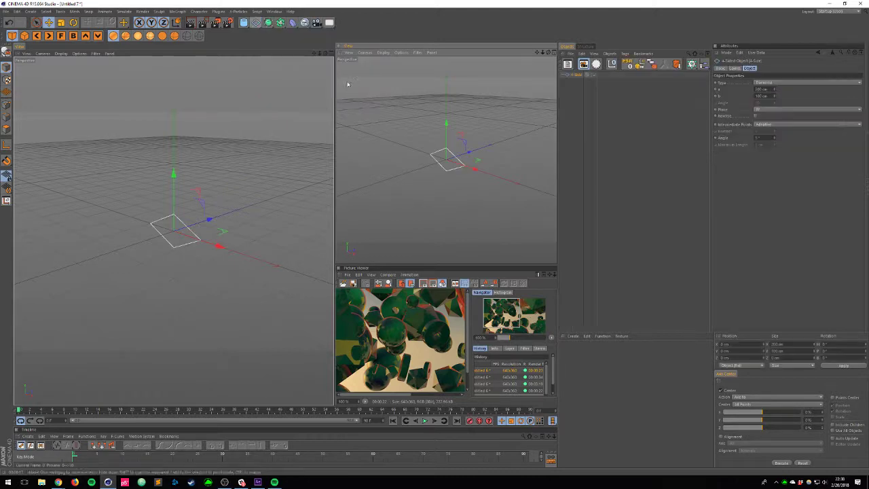
left_click(256, 22)
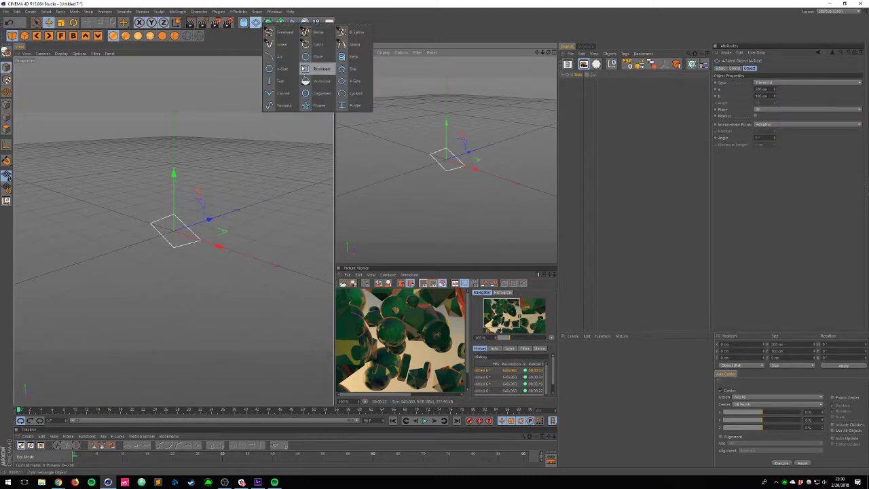
left_click(352, 56)
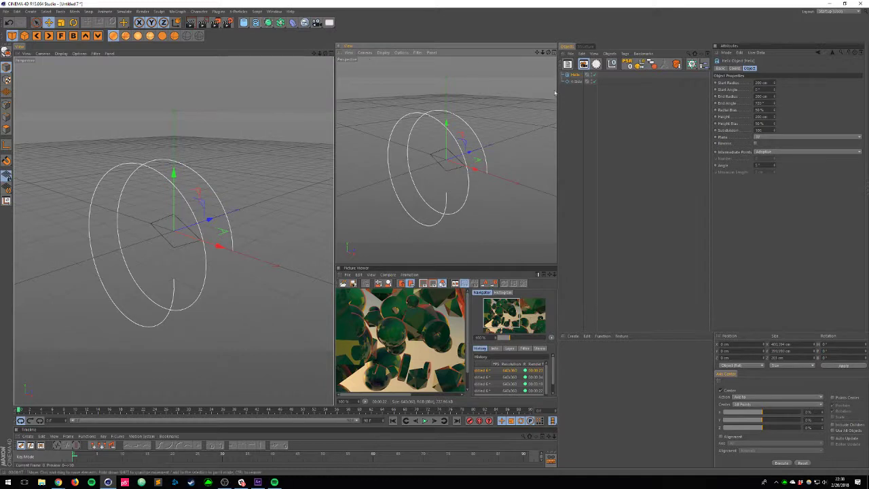
Step: Add a Sweep generator and nest both splines in it, with the 4-Side as profile and the Helix as path
left_click(280, 23)
left_click(296, 57)
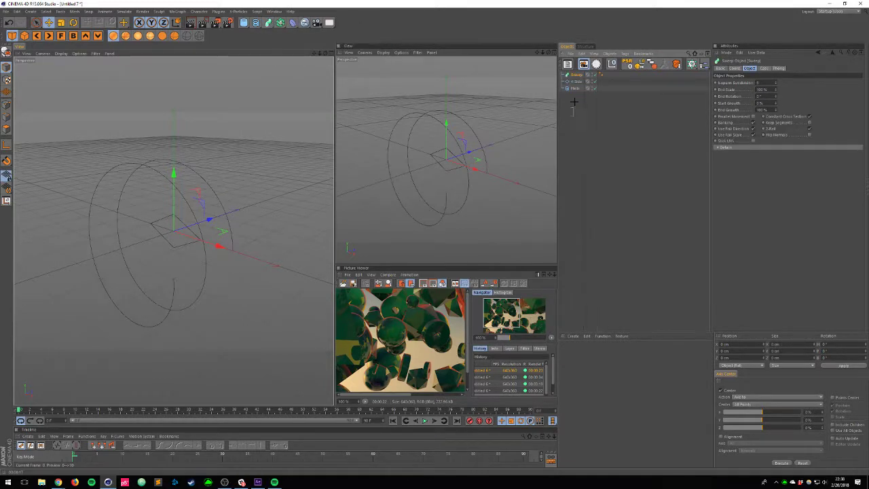
left_click_drag(572, 116, 577, 82)
mouse_move(577, 83)
left_mouse_down()
mouse_move(570, 66)
mouse_move(576, 76)
left_mouse_up()
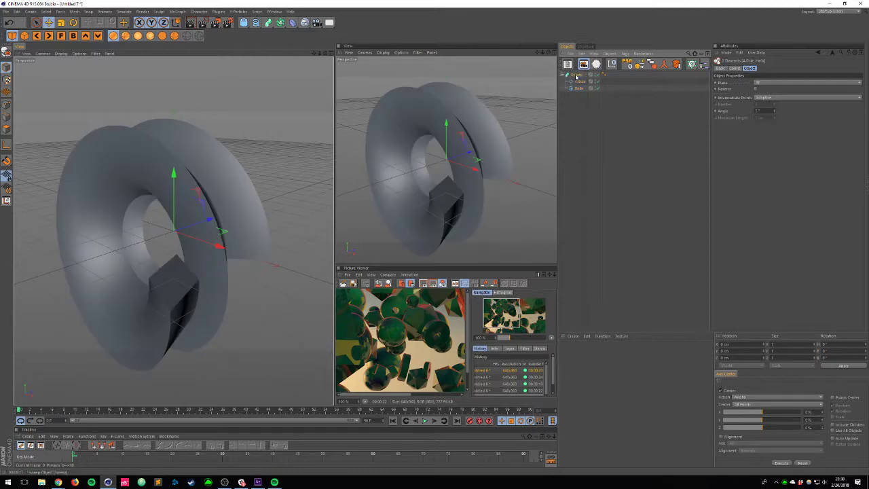
left_click(575, 75)
left_click_drag(237, 183, 197, 199, "alt")
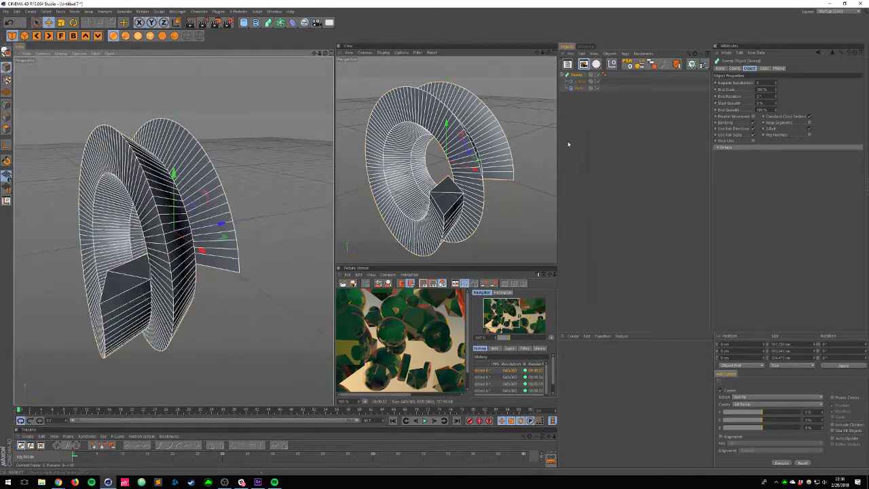
Step: Lower the Helix's intermediate-point Angle, set the 4-Side spline's Angle to 2° and enlarge its b dimension
left_click(578, 88)
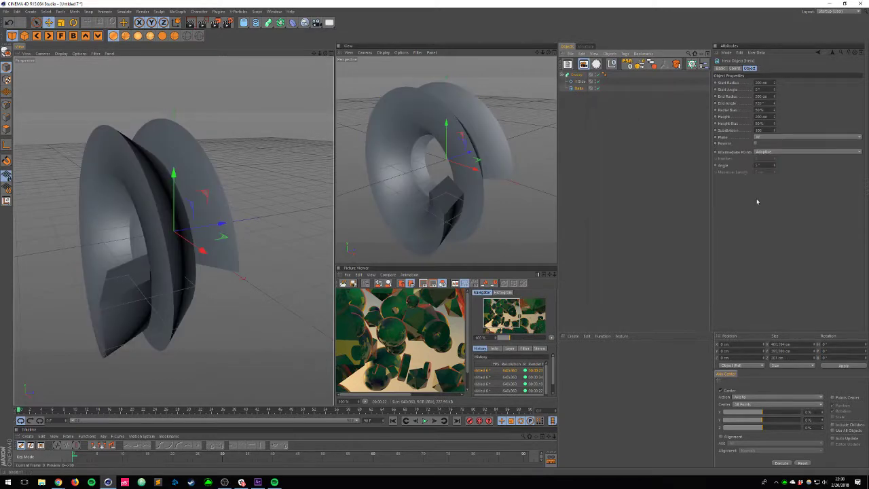
left_click_drag(765, 165, 700, 162)
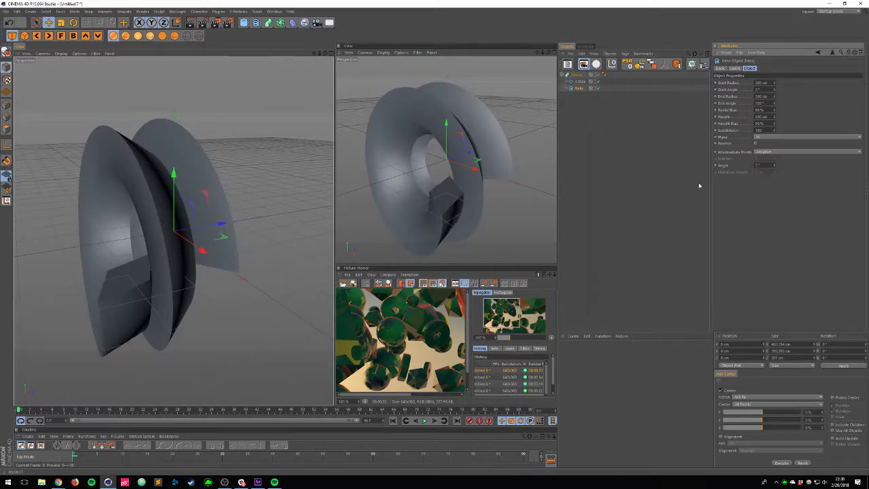
left_click(576, 75)
left_click(580, 82)
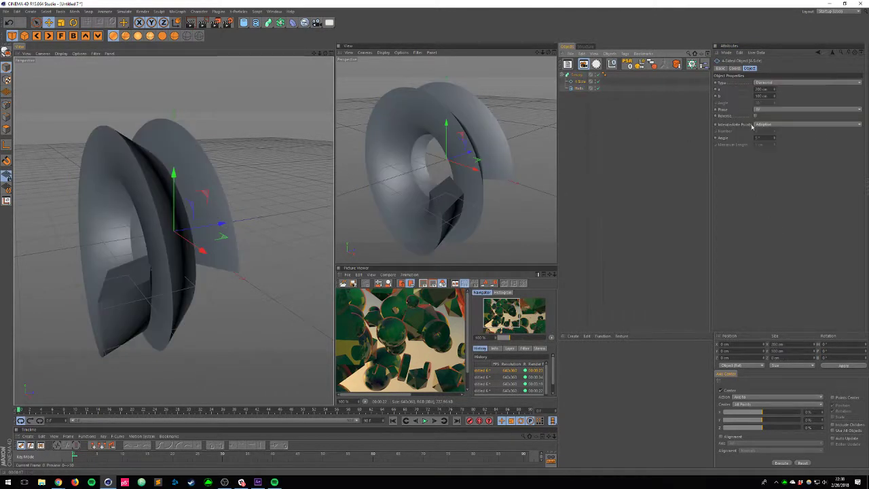
double_click(765, 138)
type("2")
key("Return")
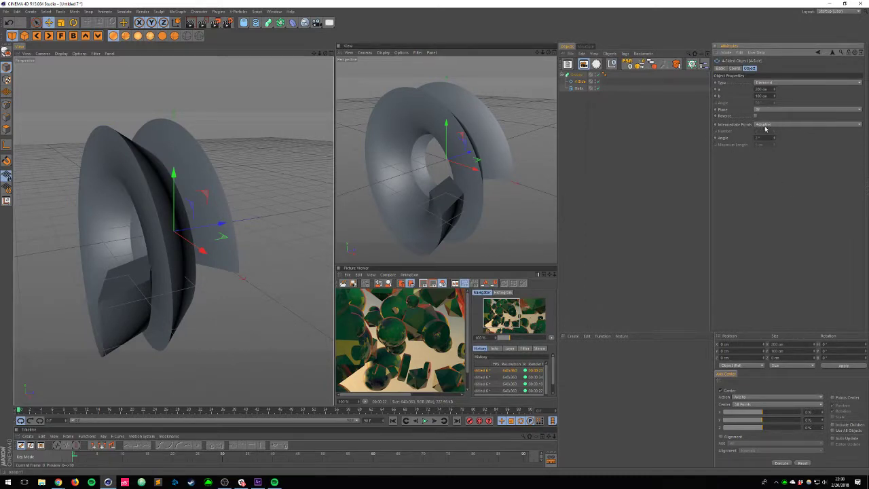
left_click_drag(774, 98, 767, 51)
left_click(574, 76)
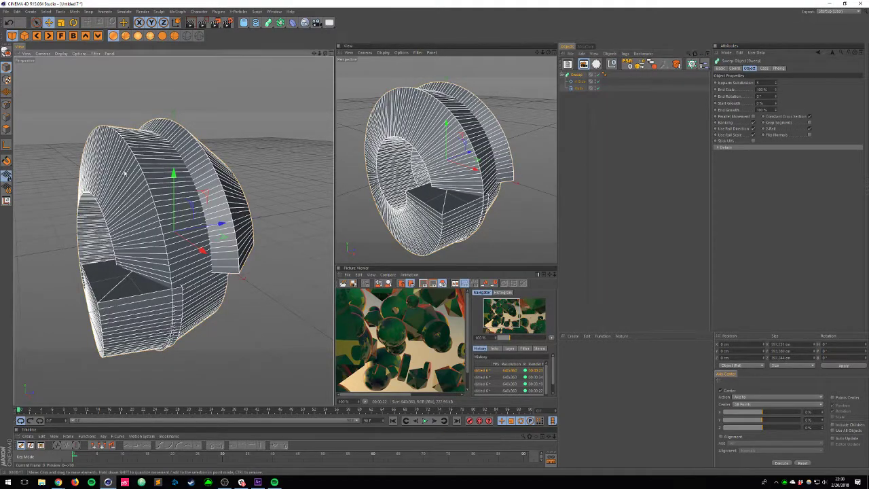
Step: Make the Sweep editable and check its point and polygon counts
key("c")
mouse_move(95, 238)
left_mouse_down("alt")
mouse_move(204, 230)
mouse_move(103, 249)
left_mouse_up("alt")
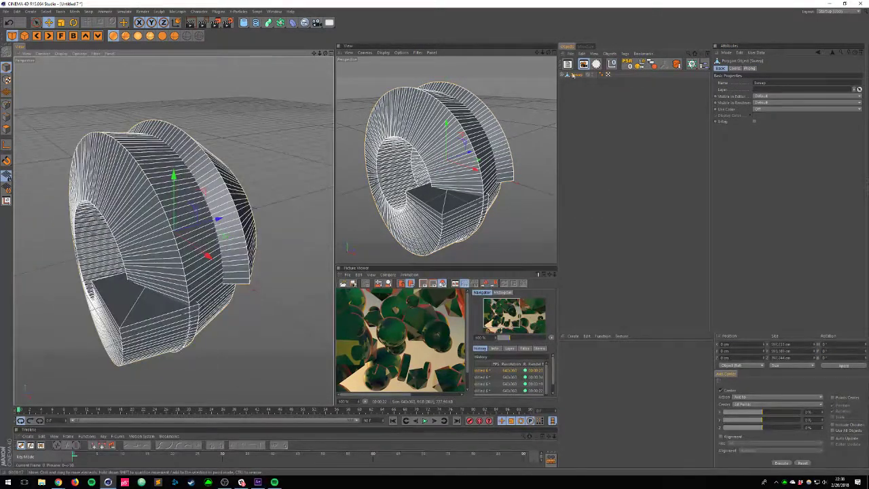
left_click(610, 54)
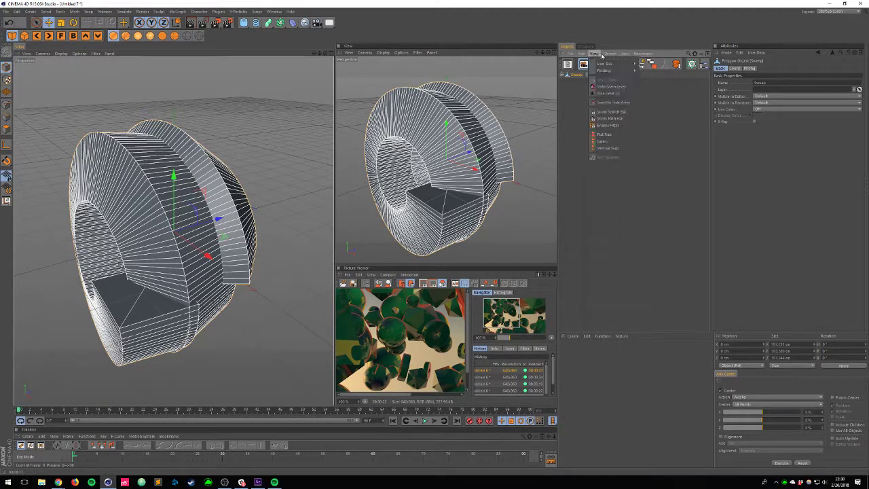
mouse_move(612, 54)
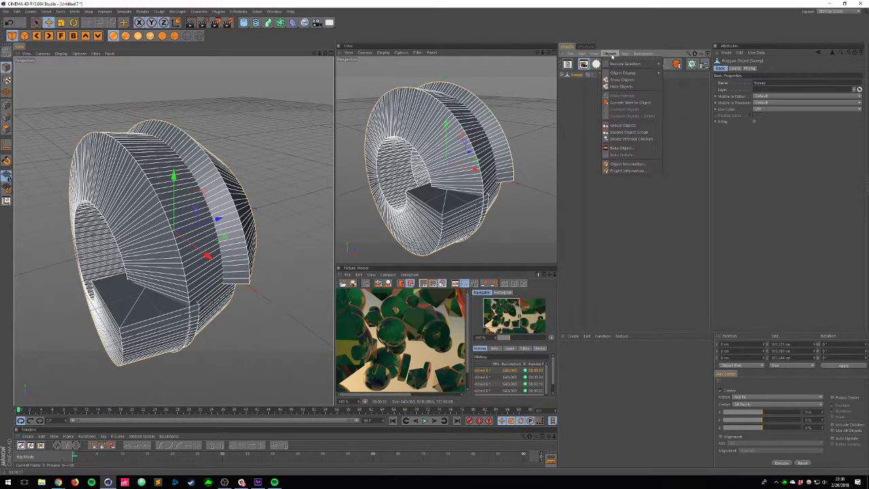
left_click(625, 171)
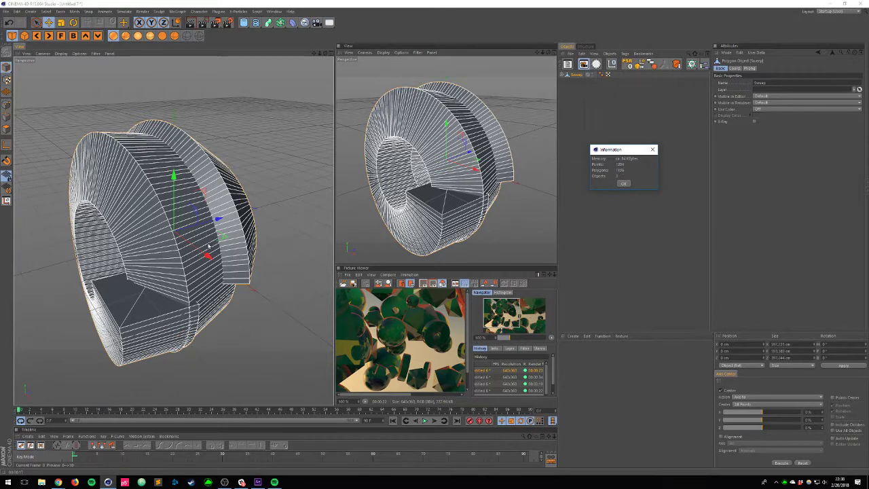
left_click(626, 185)
Step: Undo the Sweep's conversion to polygons and expand its hierarchy again
key("ctrl+z")
key("ctrl+z")
left_click(576, 76)
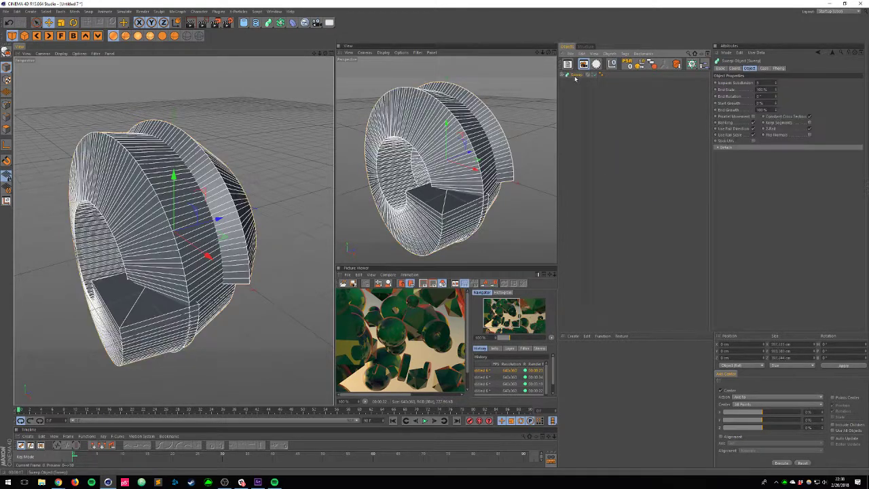
left_click(562, 74)
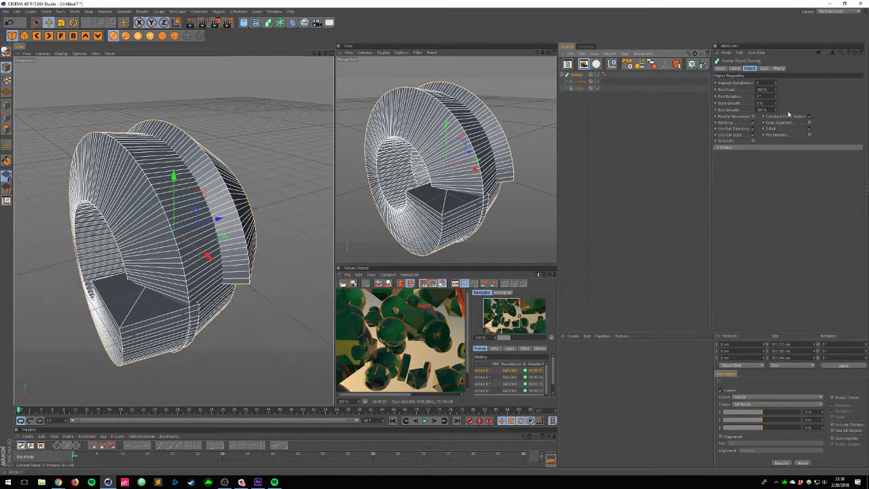
Step: Select the Helix and 4-Side splines together and raise their shared intermediate-point Angle to coarsen the mesh
left_click(579, 88)
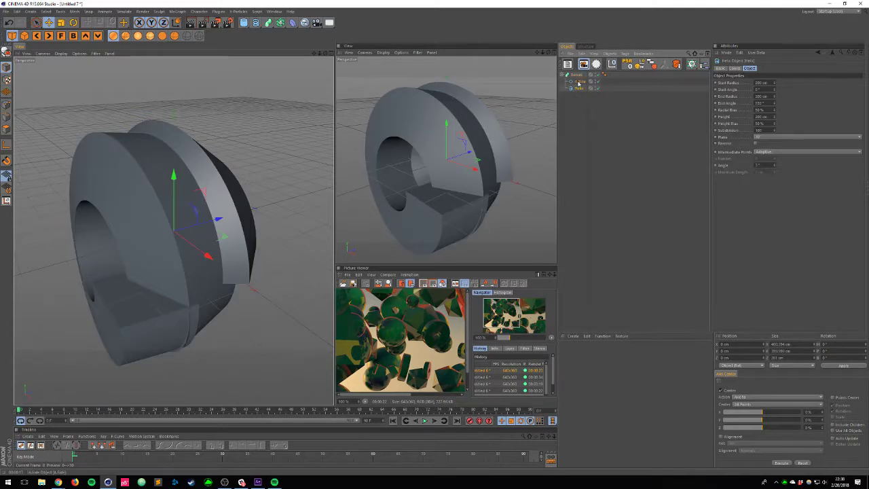
left_click(579, 81, "shift")
left_click(578, 89)
left_click(580, 82, "shift")
left_click(762, 108)
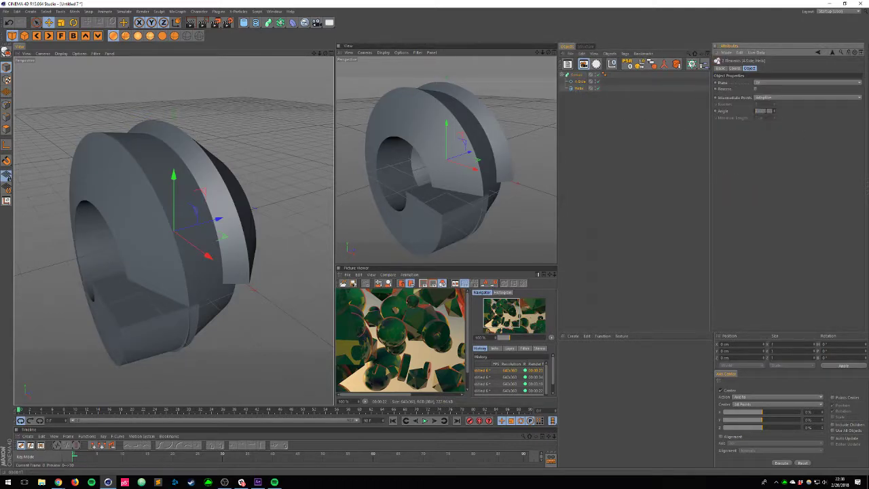
type("1")
key("Return")
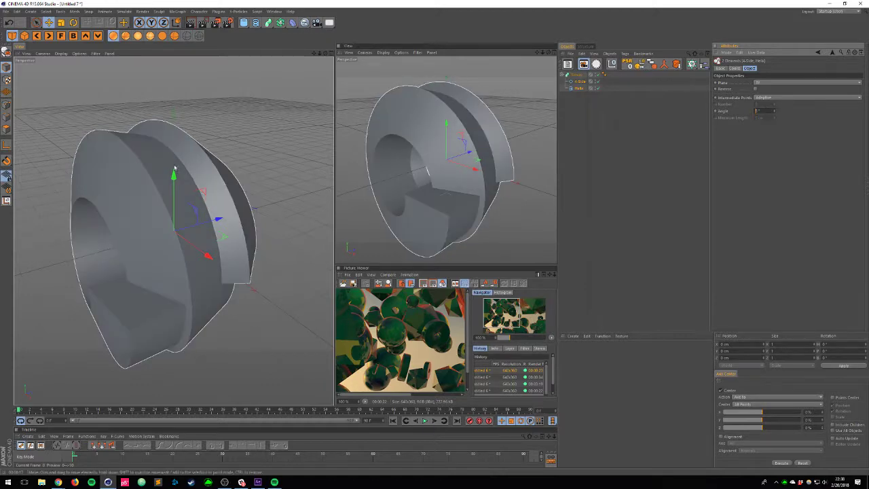
left_click(597, 180)
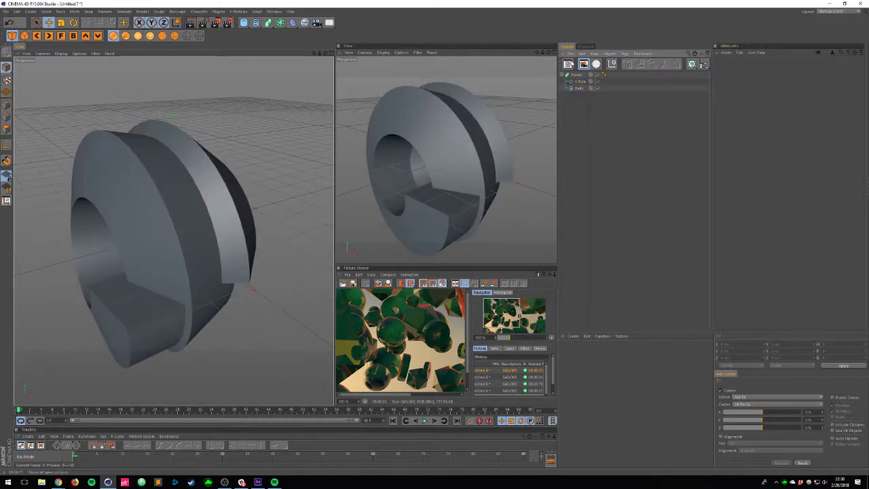
Step: Make the coarser Sweep editable and check its point and polygon counts again
left_click(574, 76)
key("c")
left_click(624, 52)
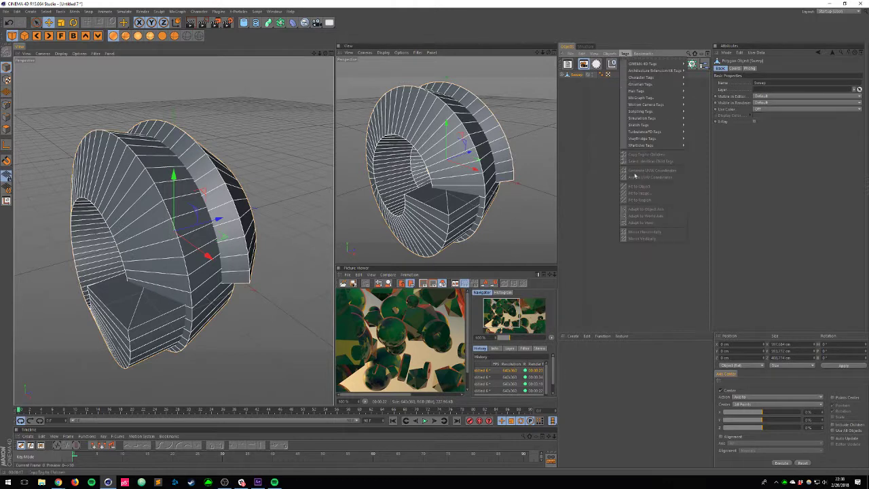
mouse_move(610, 53)
left_click(628, 167)
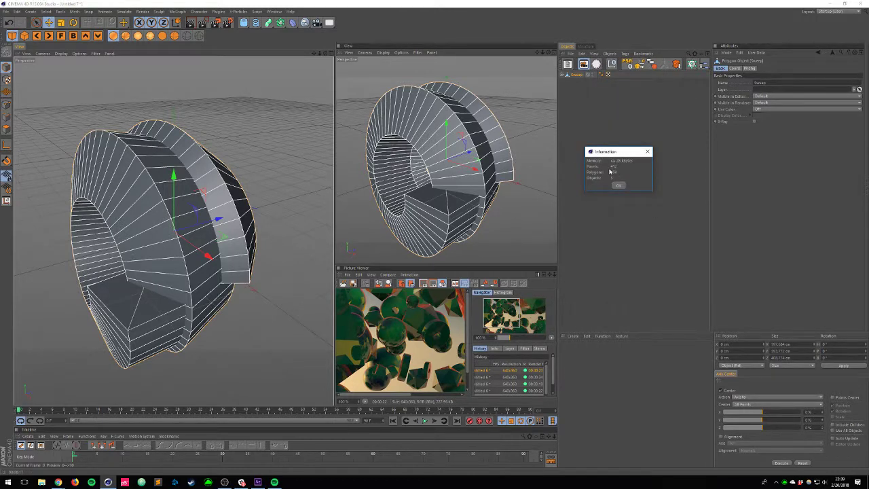
left_click(619, 186)
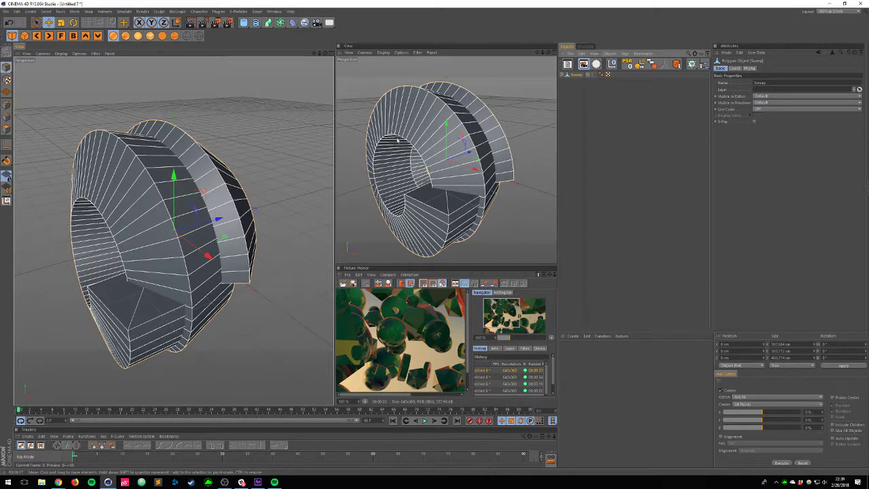
Step: Undo the coarser Sweep's conversion and select its 4-Side profile spline
left_click(561, 74)
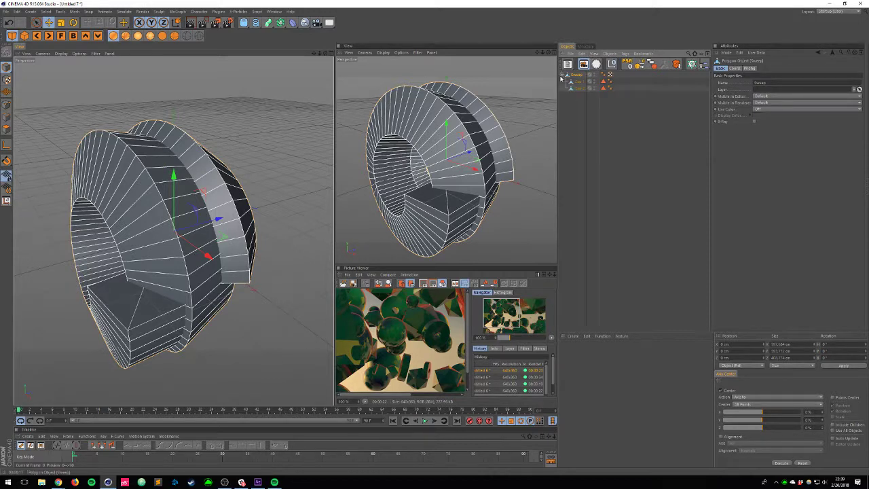
key("ctrl+z")
left_click(568, 98)
left_click(576, 75)
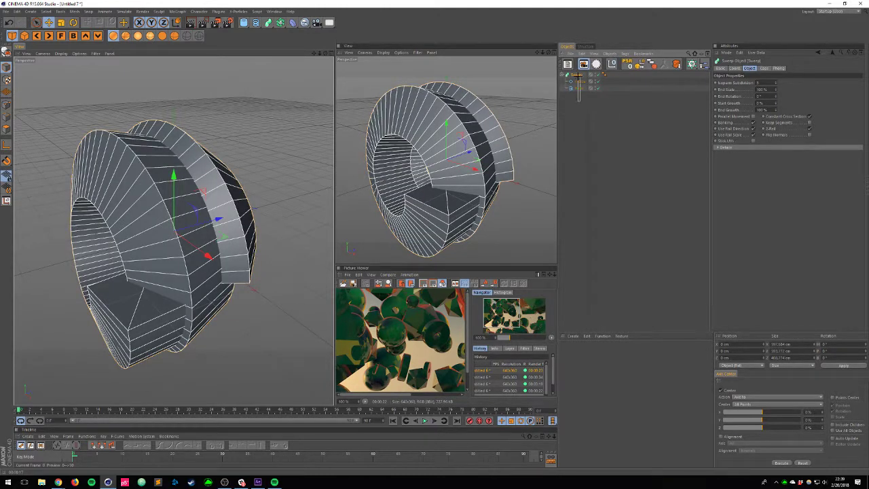
left_click_drag(579, 99, 583, 82)
left_click(583, 82)
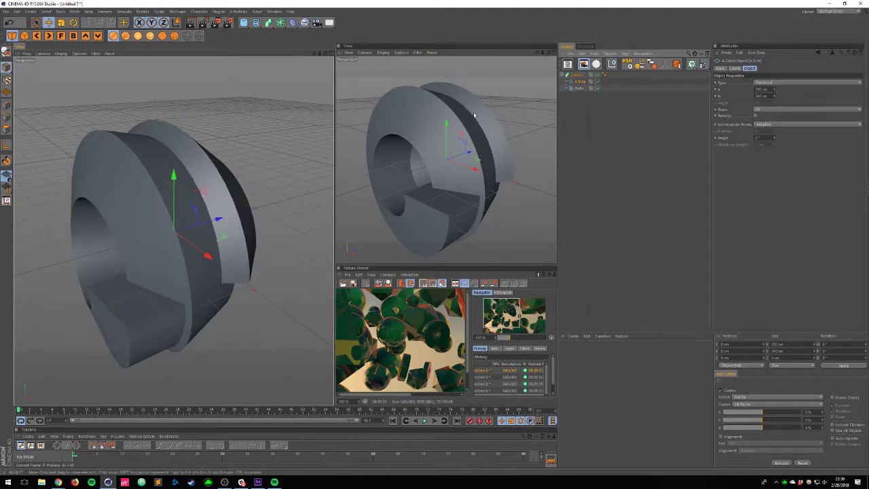
Step: Disable the Sweep generator and lower the Helix spline's intermediate-point Angle
left_click(598, 75)
left_click(579, 88)
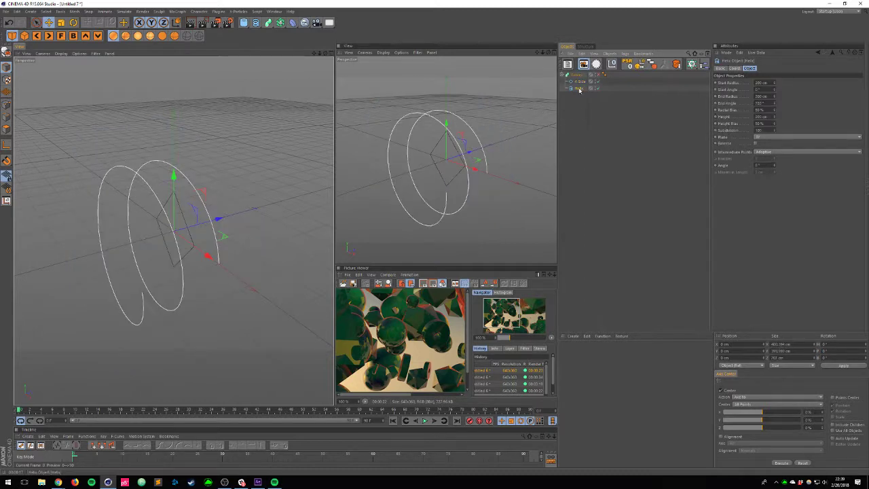
left_click(765, 165)
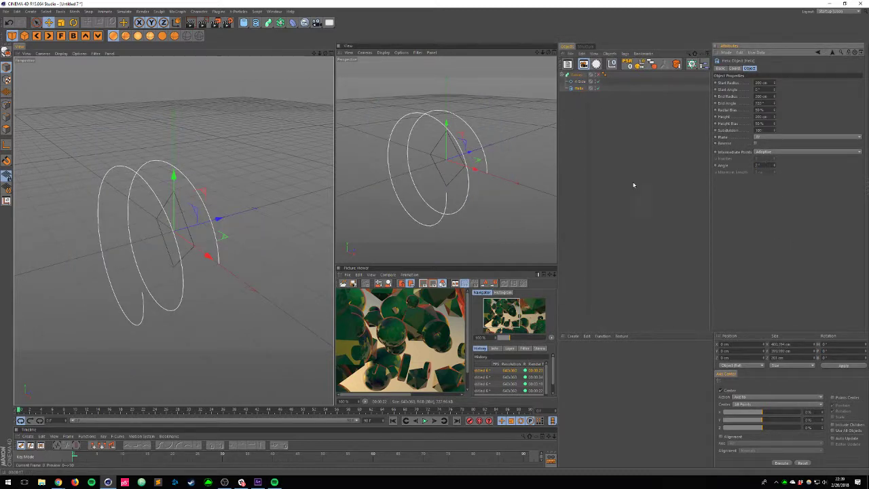
Step: Make the Helix editable, examine its points in point mode and undo the conversion
key("c")
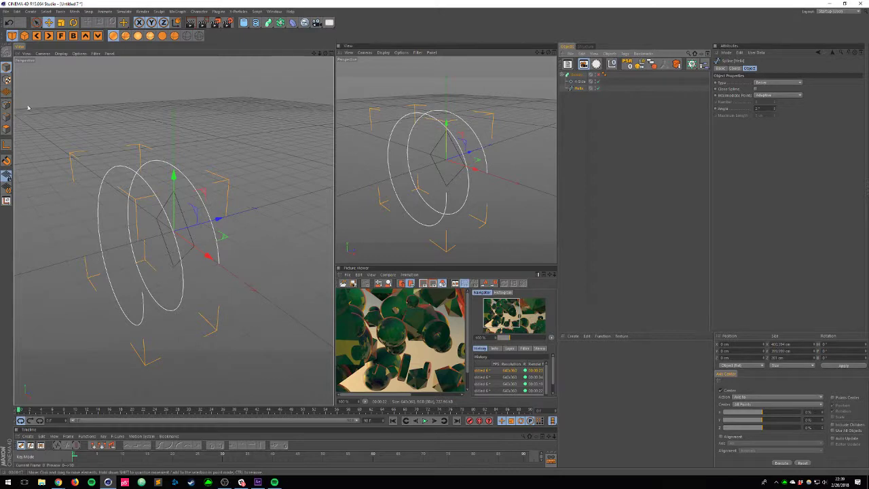
left_click(6, 106)
left_click_drag(213, 160, 250, 147, "alt")
key("ctrl+z")
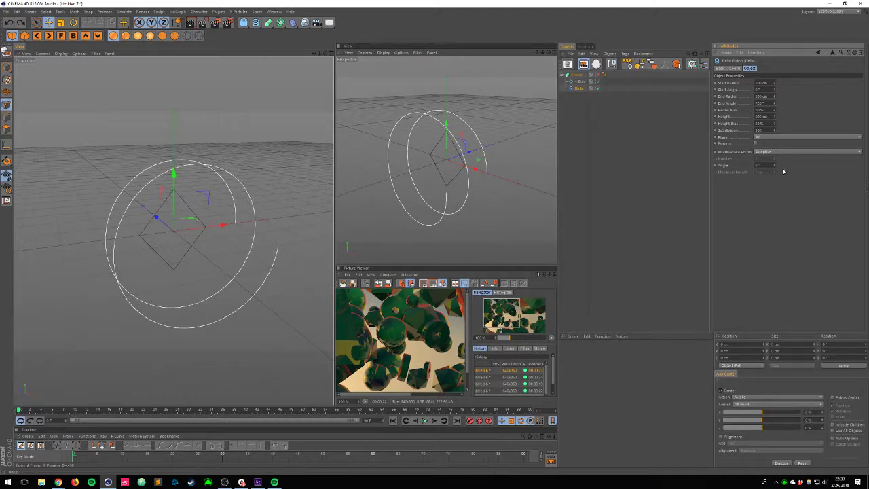
Step: Try another intermediate-point Angle on the Helix, undo it, and close the project without saving changes
left_click_drag(775, 165, 760, 64)
key("ctrl+z")
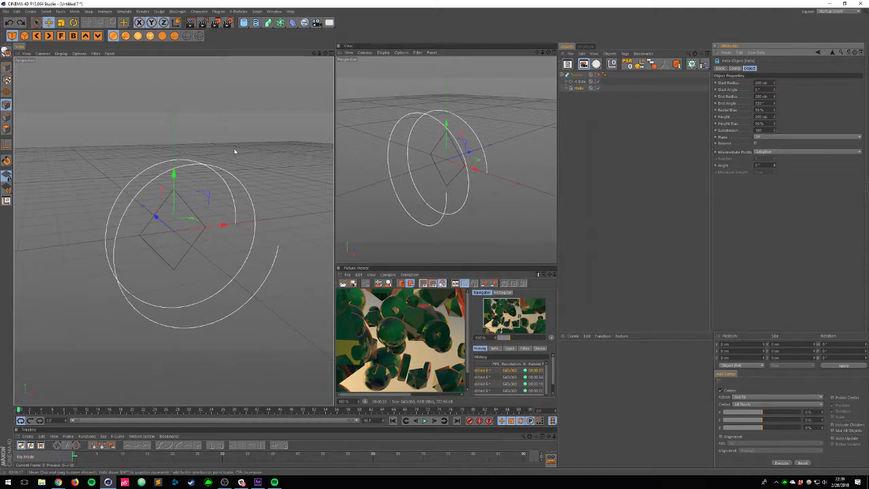
key("ctrl+F4")
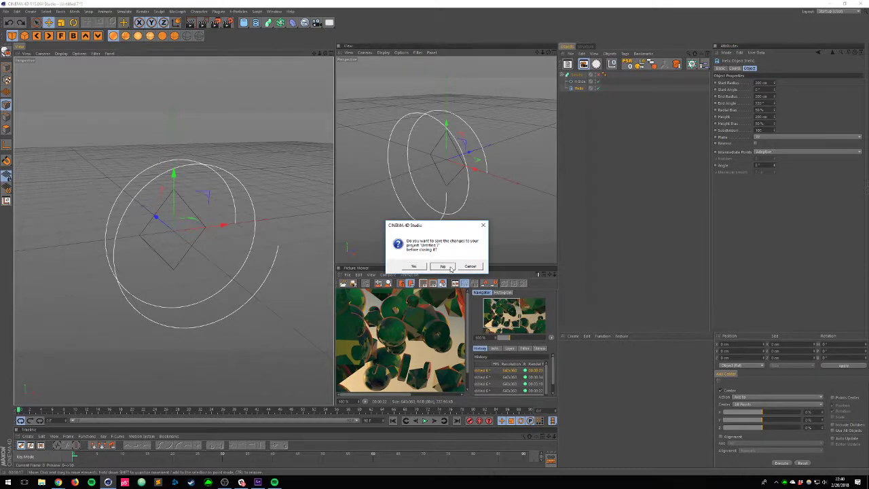
left_click(442, 266)
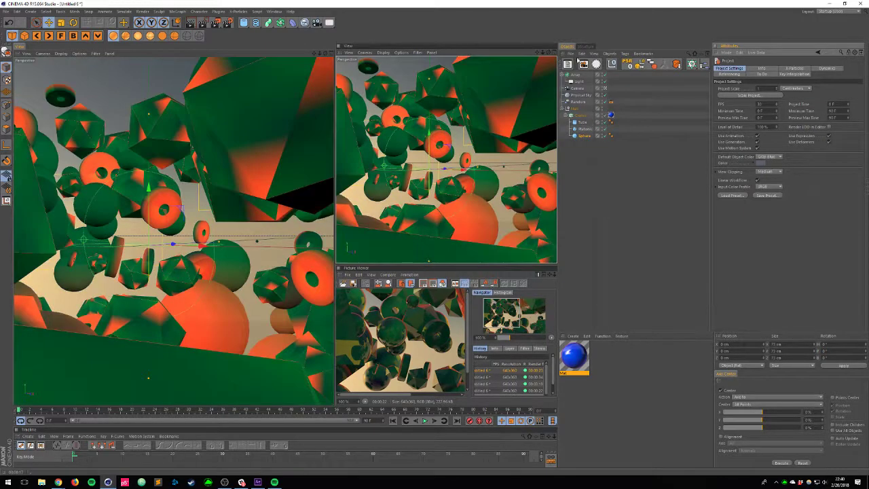
Step: Examine the area light's sample settings, shadow settings and general properties
left_click(575, 76)
left_click(576, 82)
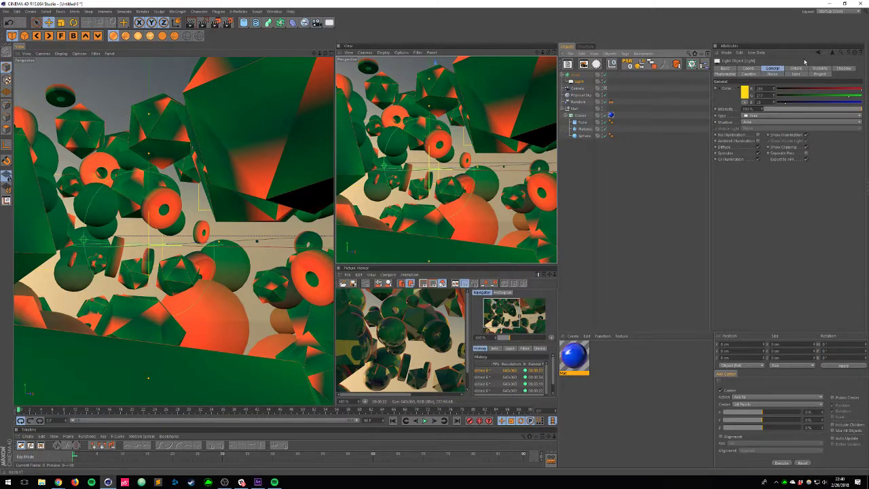
left_click(797, 69)
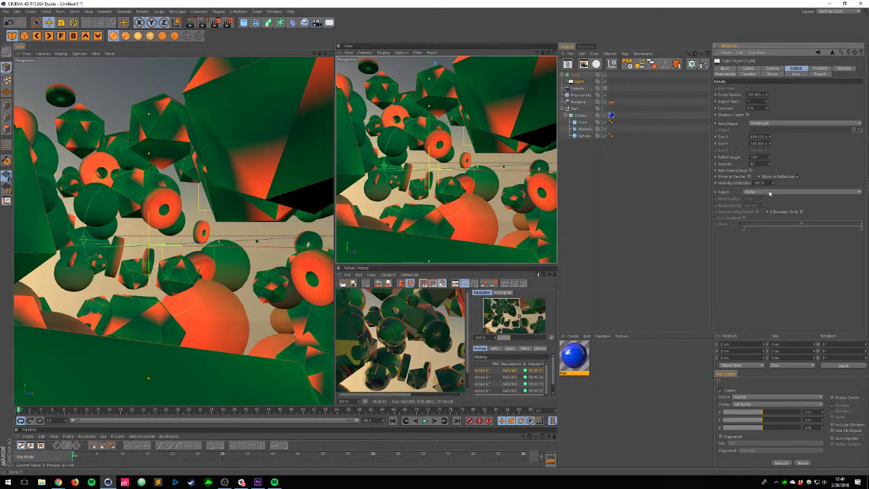
left_click_drag(754, 164, 686, 161)
left_click(844, 68)
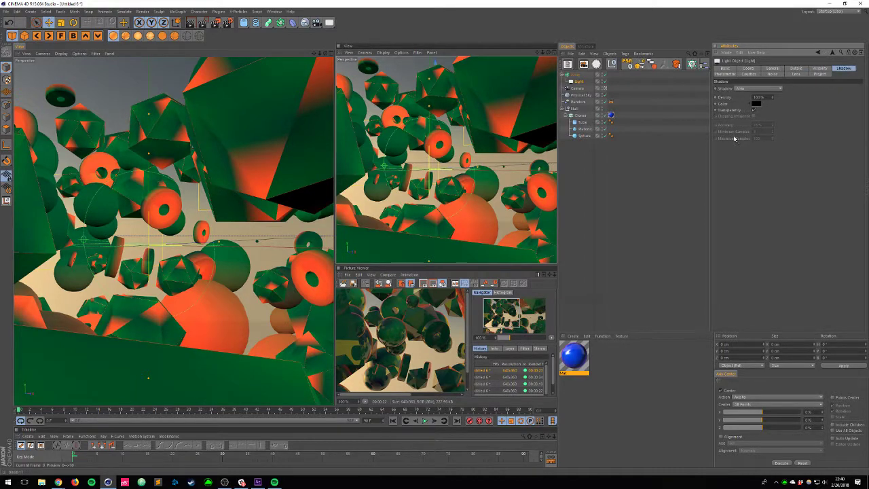
double_click(756, 98)
left_click(780, 69)
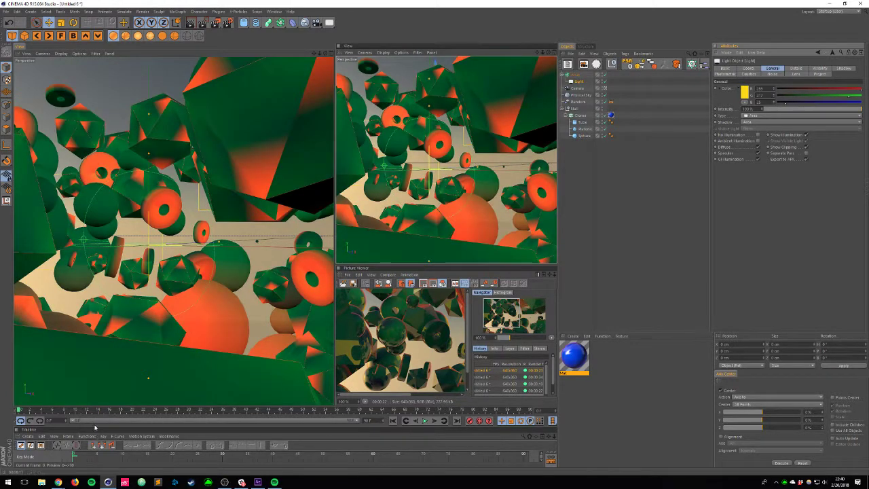
Step: Enlarge the timeline, widen the second viewport and Picture Viewer, and clear the object selection
left_click_drag(95, 427, 129, 307)
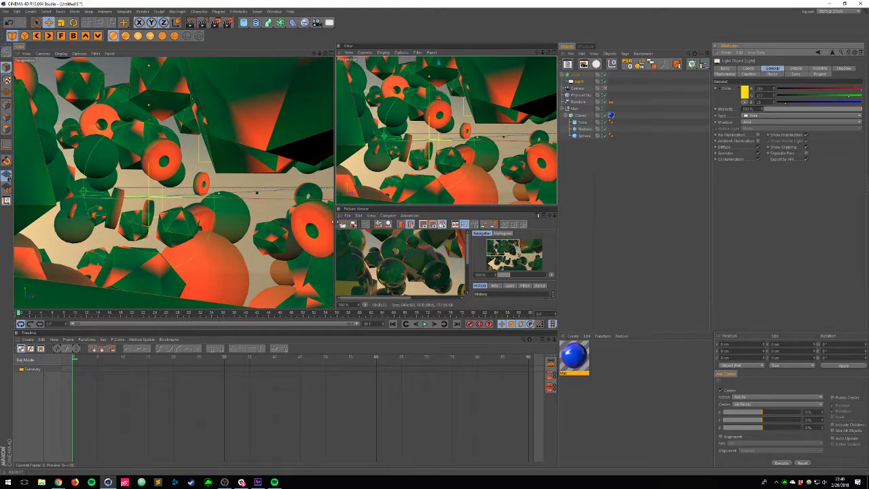
left_click_drag(338, 223, 236, 238)
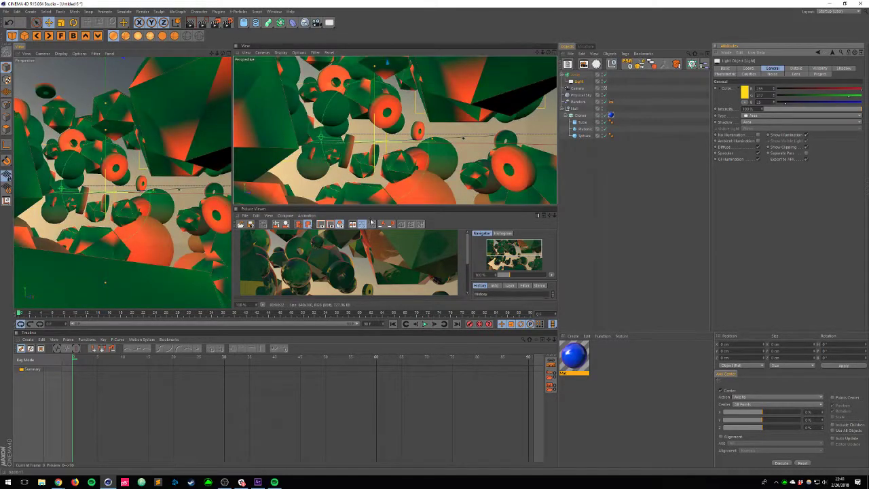
left_click(597, 184)
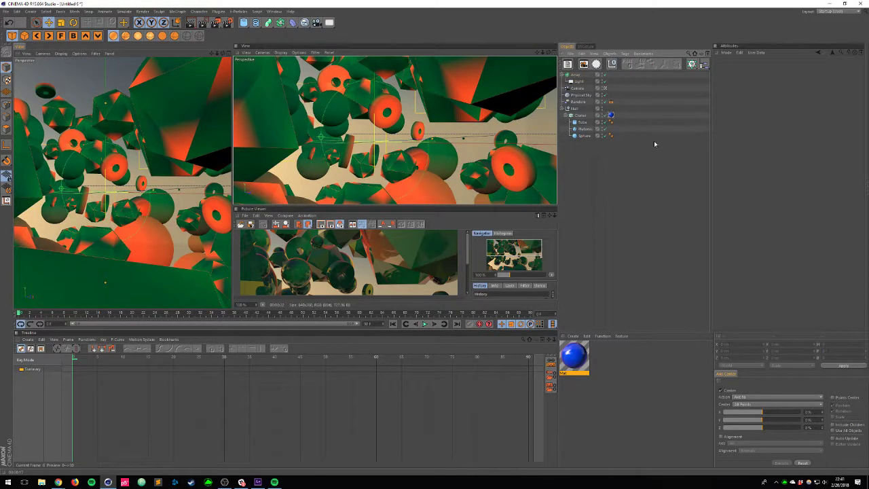
Step: Add a Display tag to the Cloner and override its shading mode with Lines
right_click(581, 116)
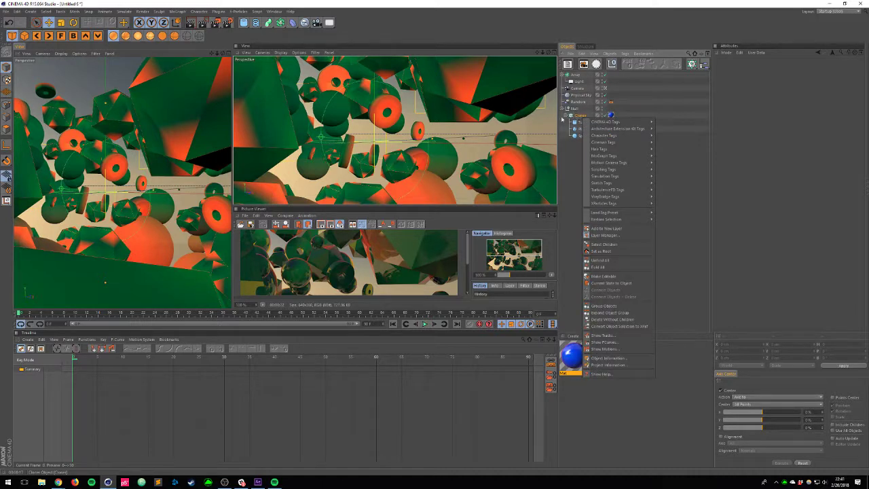
mouse_move(614, 121)
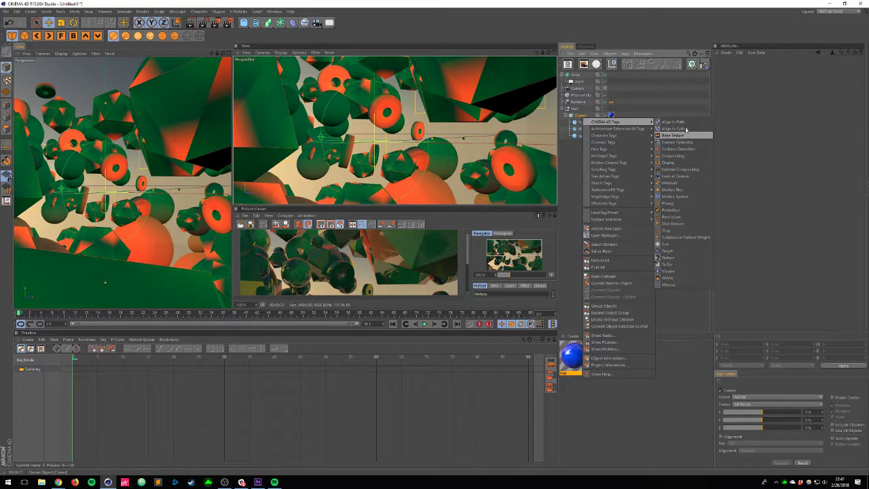
left_click(670, 162)
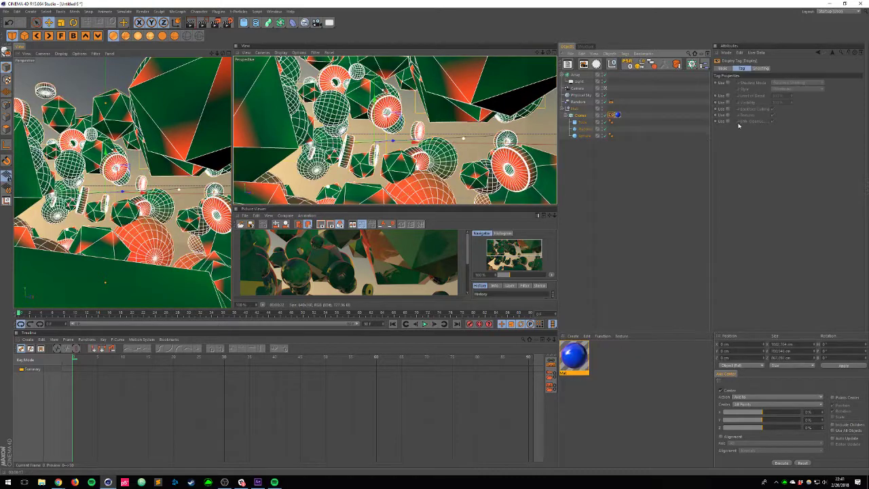
left_click(728, 83)
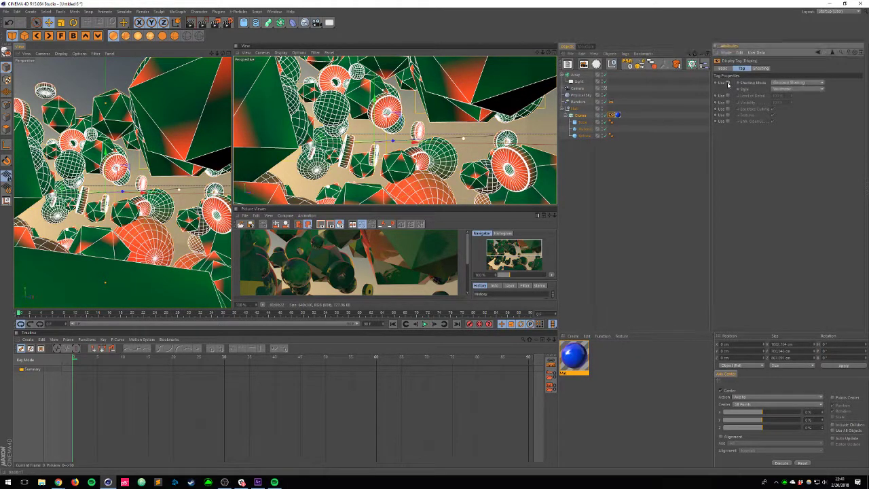
left_click(794, 82)
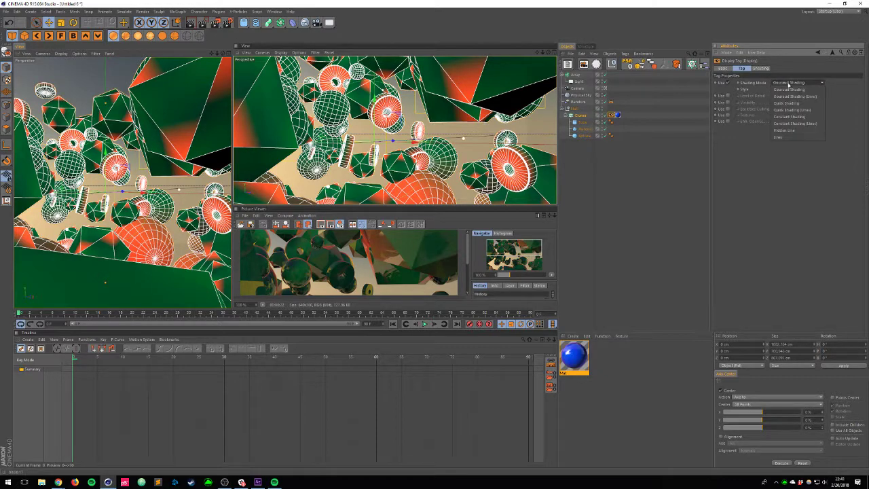
left_click(786, 138)
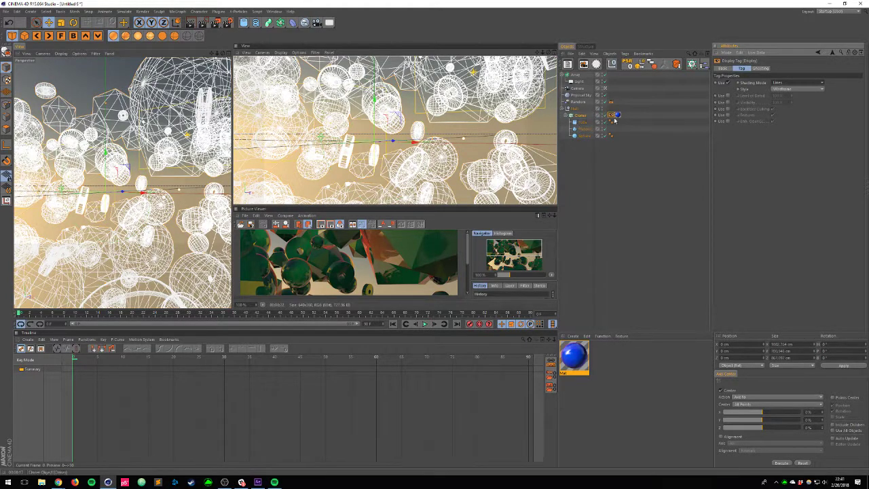
Step: Move the Display tag to the Tube and back to the Cloner, and delete it
left_click_drag(612, 116, 582, 123)
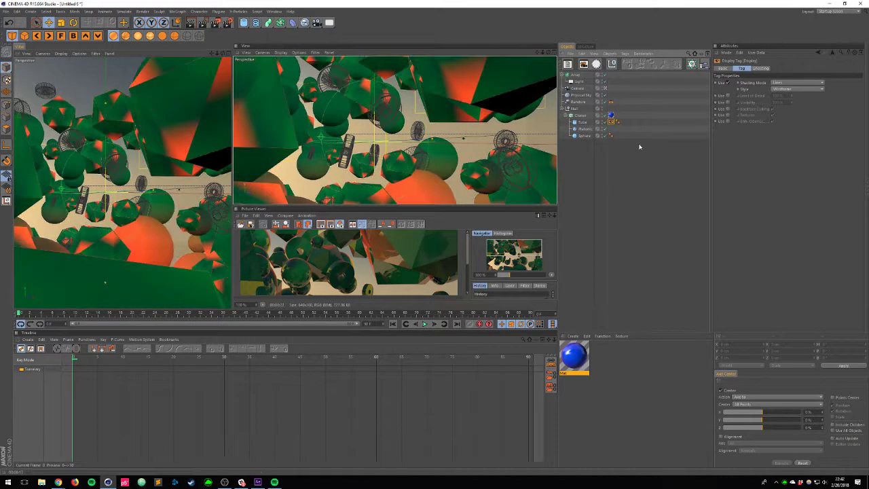
left_click_drag(611, 122, 581, 115)
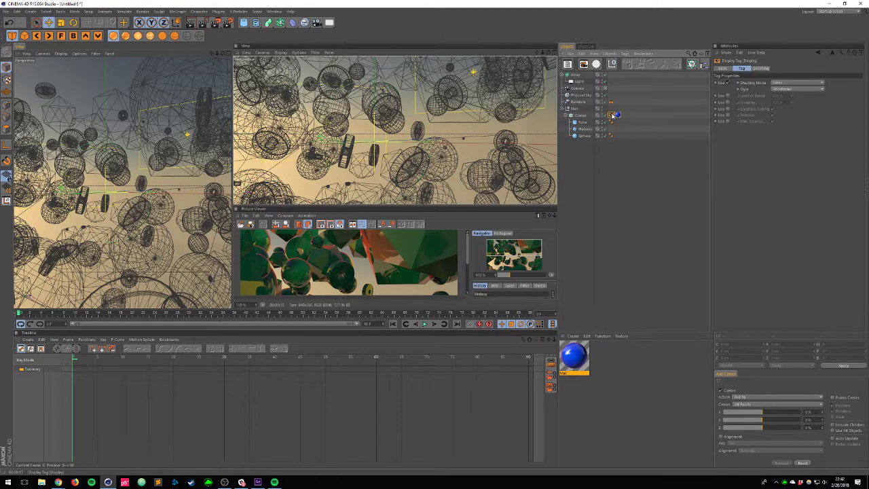
key("Delete")
Step: Add a Compositing tag to the Cloner
right_click(575, 117)
mouse_move(620, 121)
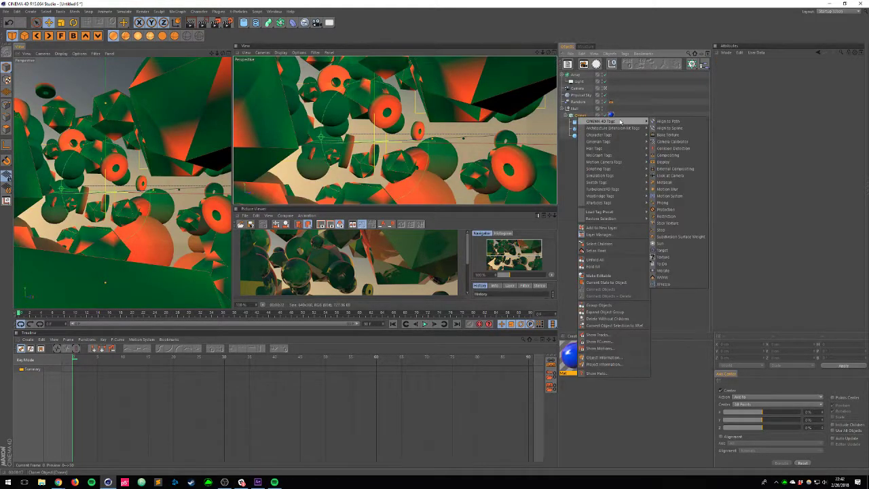
left_click(685, 156)
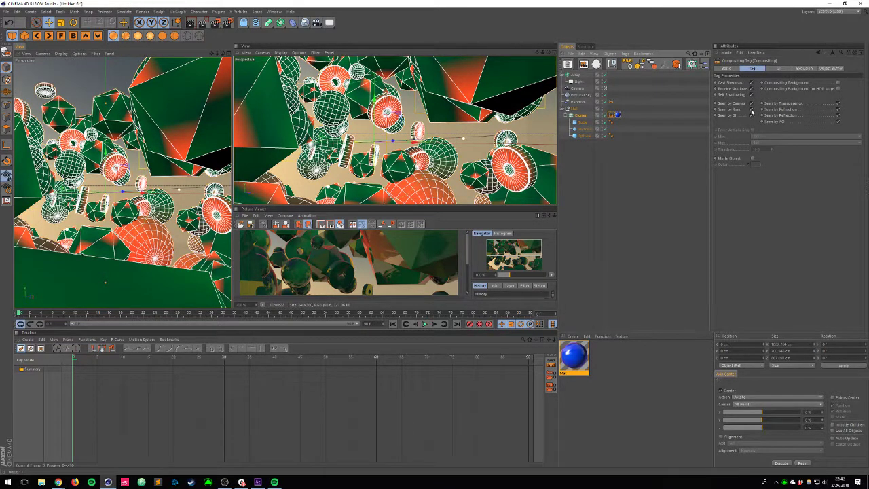
Step: Switch the Compositing tag's Receive Shadows and Seen by Reflection, Refraction and Transparency options off and on again
left_click(751, 89)
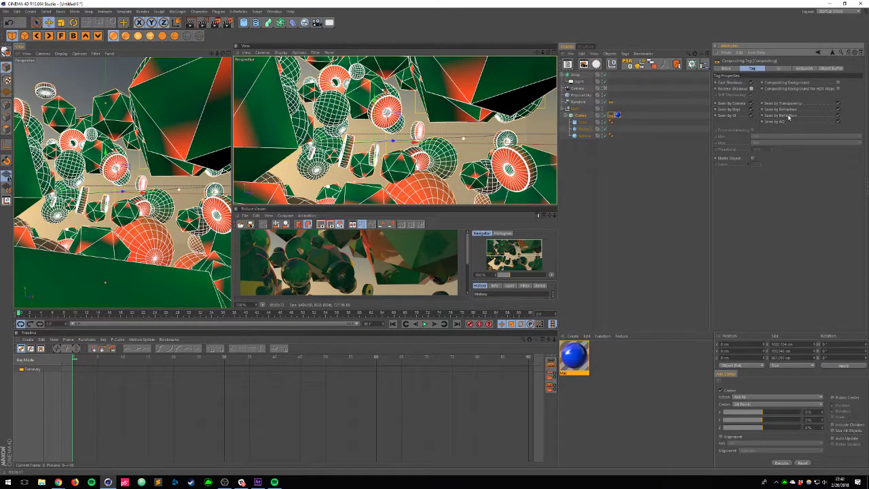
left_click(751, 89)
left_click(838, 115)
left_click(838, 109)
left_click(838, 103)
left_click(838, 115)
left_click(837, 110)
left_click(837, 103)
Step: Examine the Compositing tag's GI and Exclusion settings
left_click(782, 70)
left_click(806, 71)
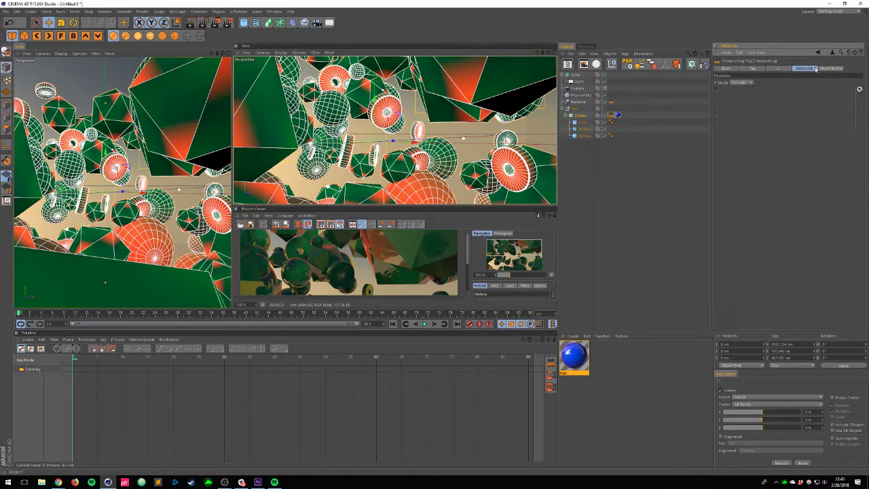
left_click(777, 70)
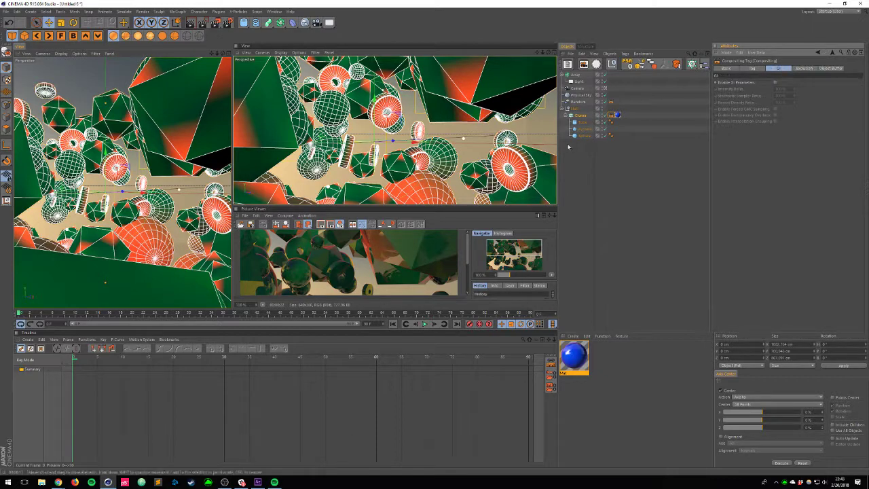
Step: Select all objects in the scene
key("ctrl+a")
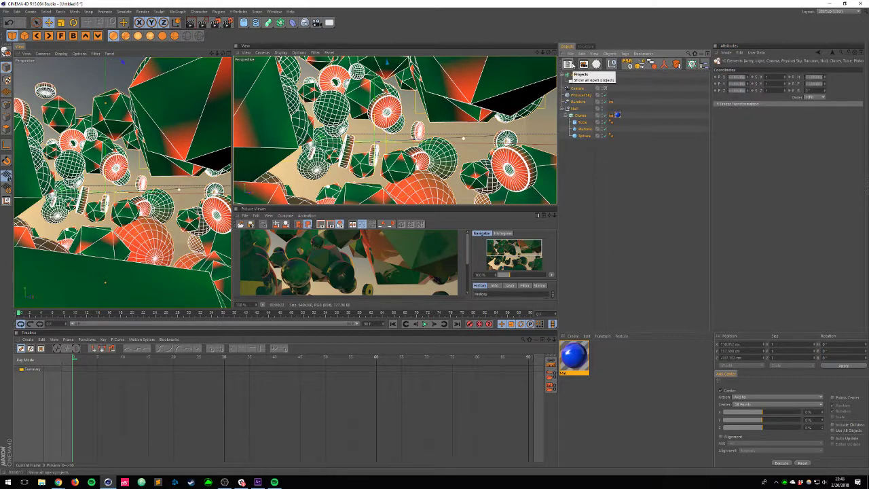